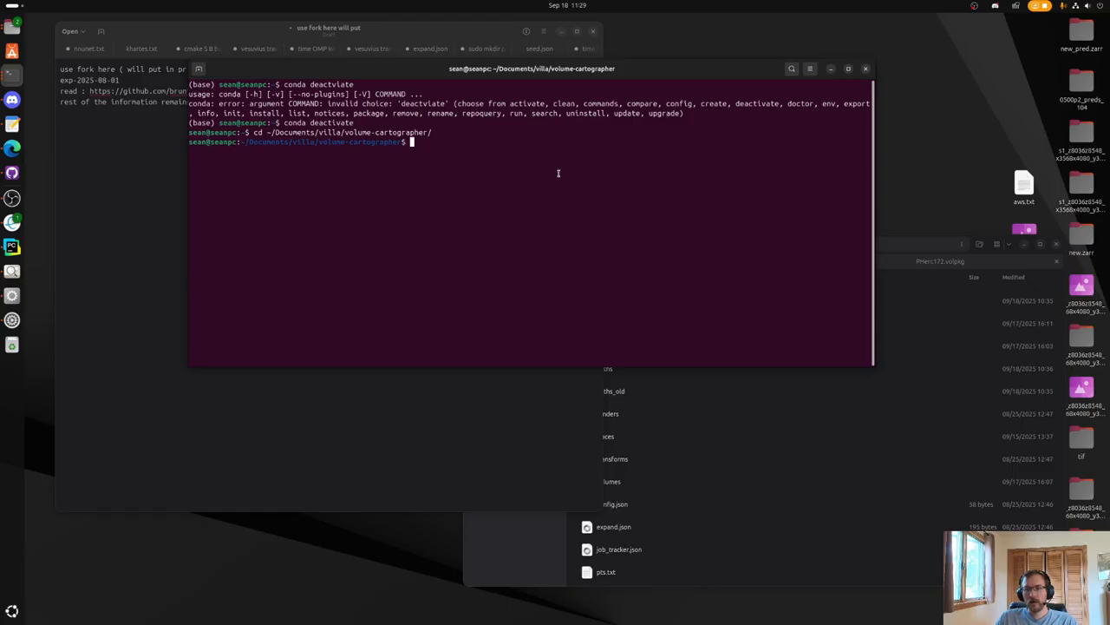
Lower the terminal window and bring the text editor's "use fork here will put" note to the front.
{"action": "left_click_drag", "start_coordinate": [513, 73], "coordinate": [522, 147]}
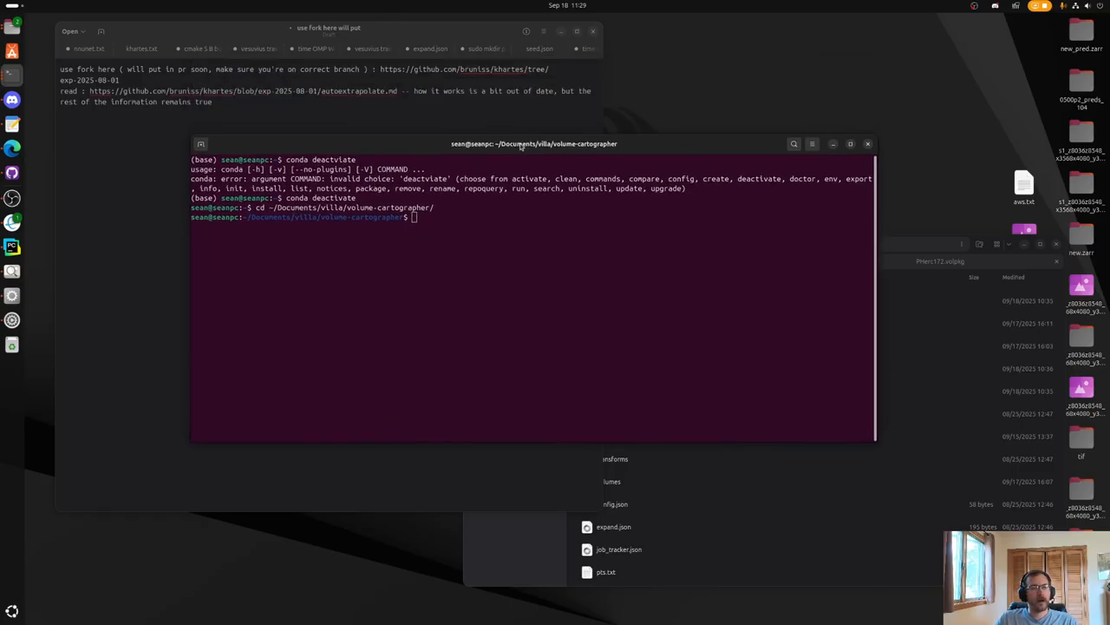
{"action": "left_click", "coordinate": [348, 101]}
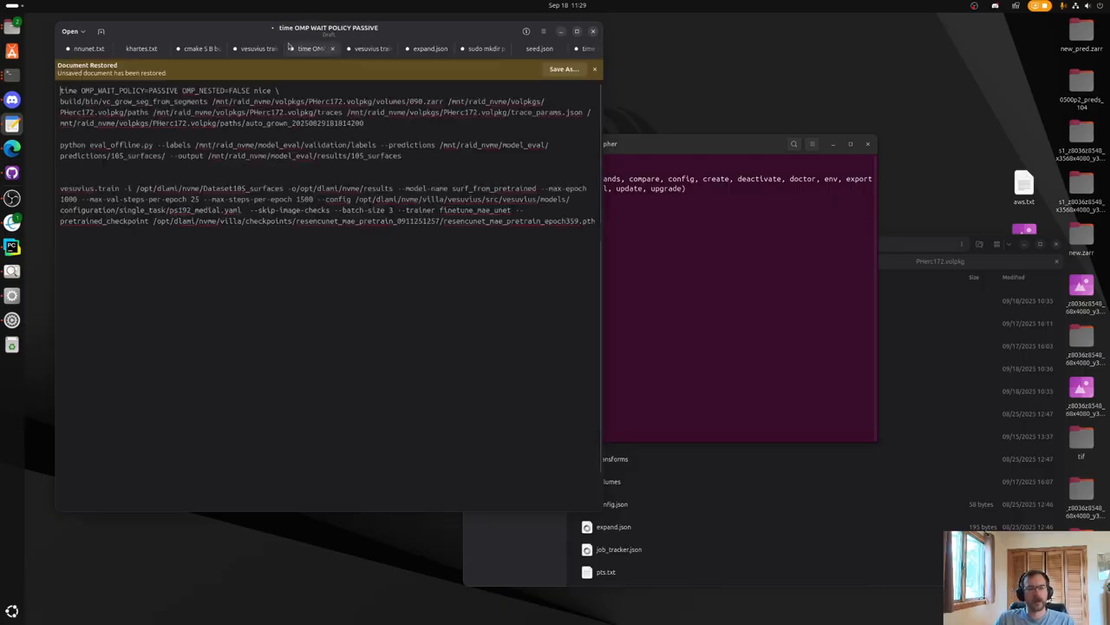
{"action": "left_click", "coordinate": [311, 48]}
{"action": "scroll", "coordinate": [572, 50], "scroll_direction": "down", "scroll_amount": 2}
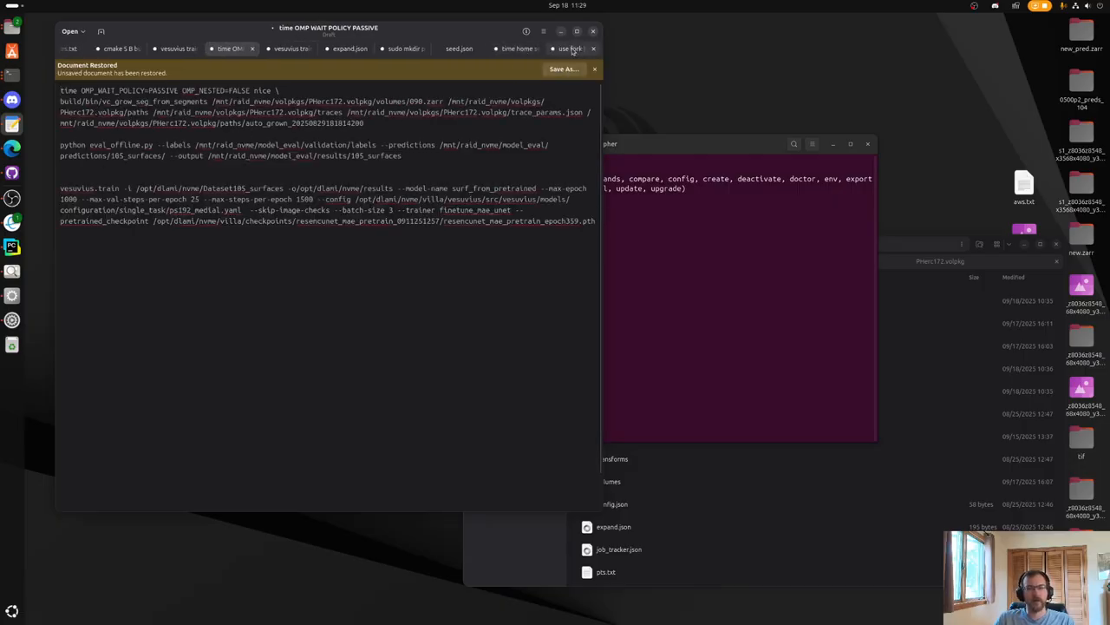
{"action": "left_click", "coordinate": [570, 50]}
{"action": "left_click_drag", "start_coordinate": [409, 42], "coordinate": [395, 43]}
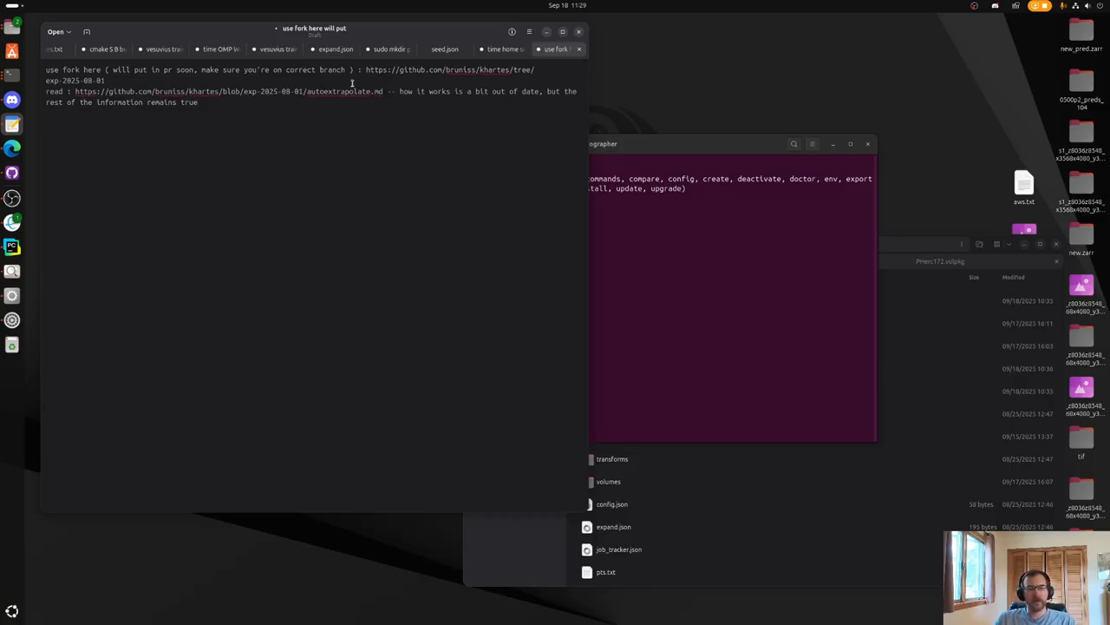
Highlight the fork instruction, the repository link with branch exp-2025-08-01, and the autoextrapolate.md file name in the note.
{"action": "triple_click", "coordinate": [188, 76]}
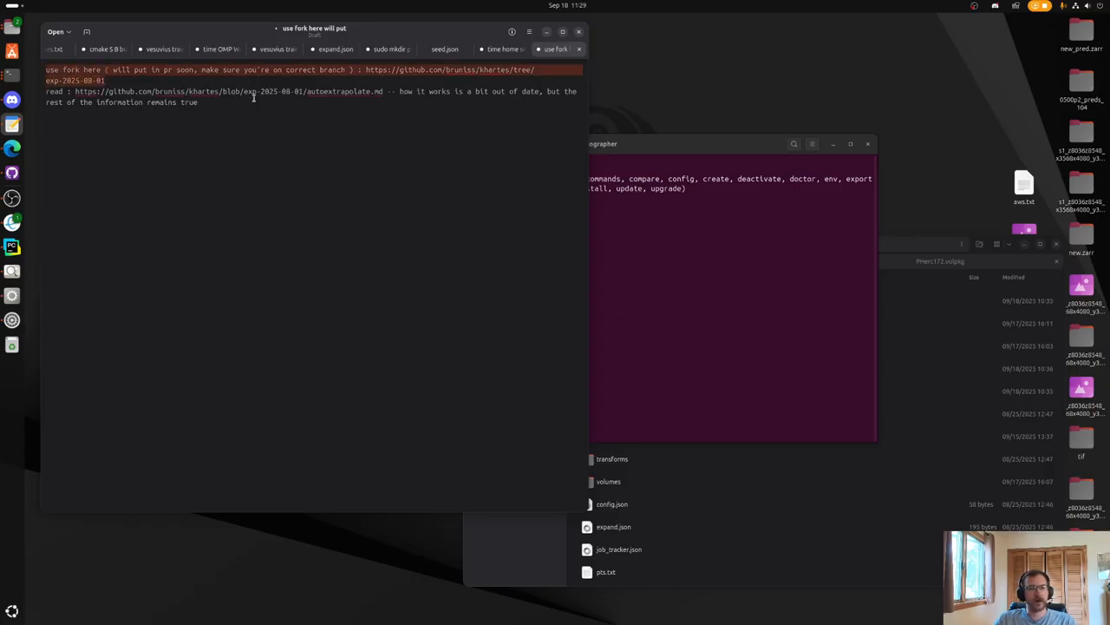
{"action": "left_click", "coordinate": [307, 114]}
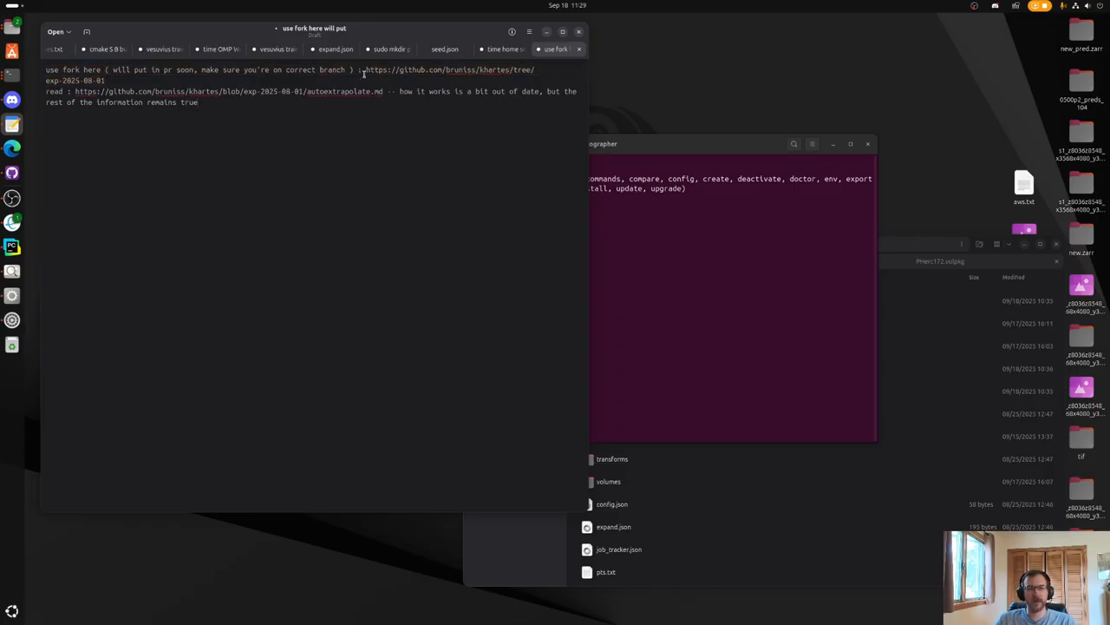
{"action": "left_click_drag", "start_coordinate": [364, 74], "coordinate": [113, 82]}
{"action": "left_click_drag", "start_coordinate": [382, 92], "coordinate": [303, 92]}
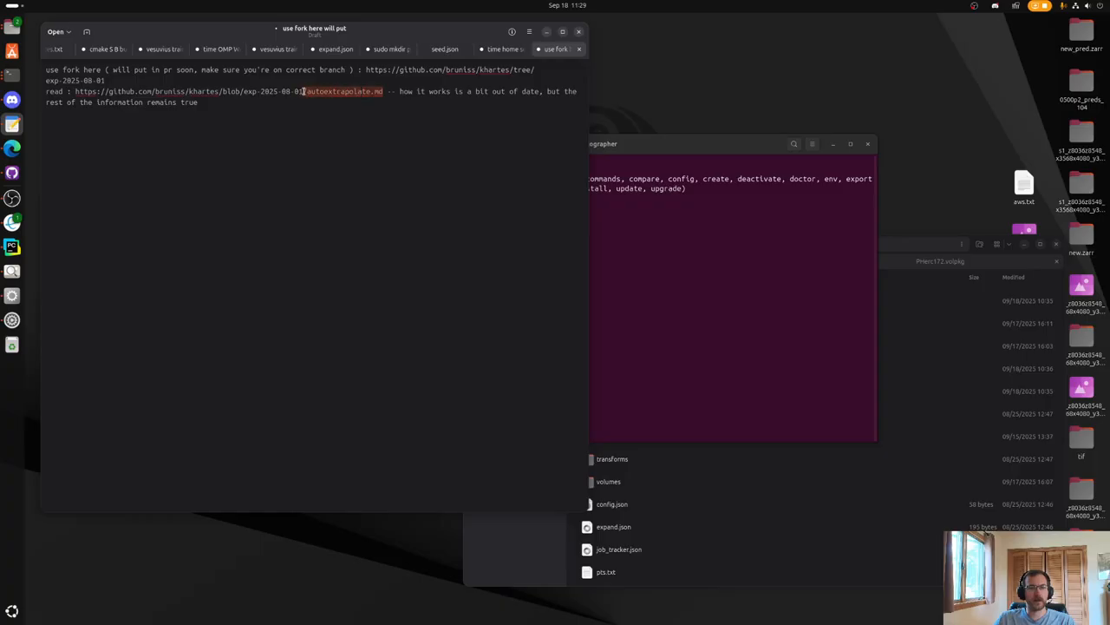
{"action": "left_click", "coordinate": [327, 104]}
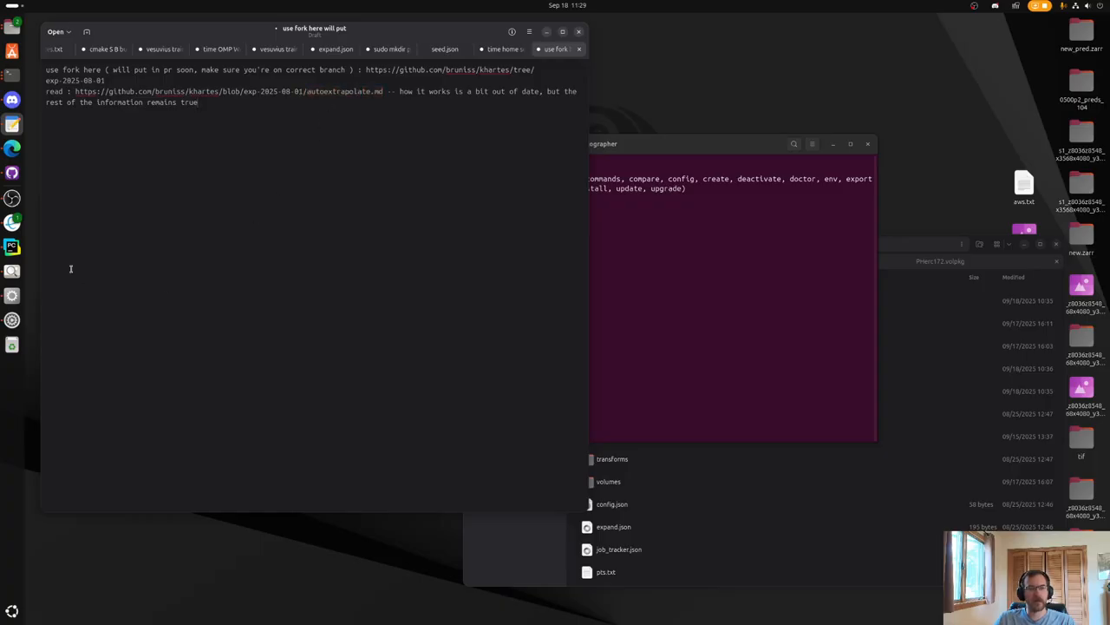
Switch to the Edge browser, select the khartes repository's exp-2025-08-01 branch, and open its autoextrapolate.md file.
{"action": "left_click", "coordinate": [12, 148]}
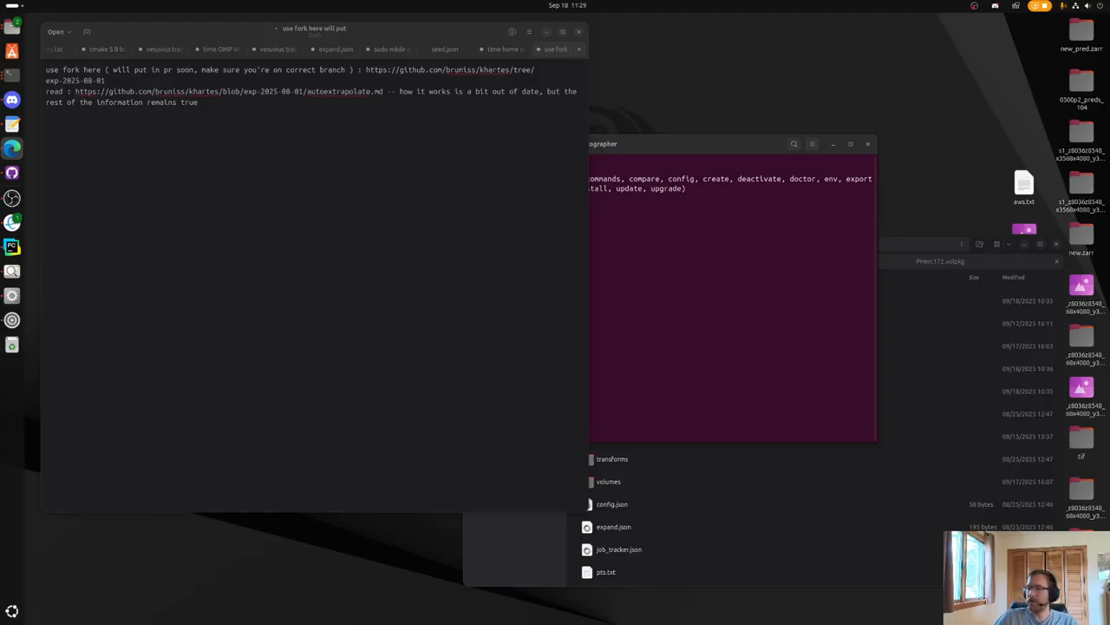
{"action": "left_click_drag", "start_coordinate": [1109, 243], "coordinate": [559, 45]}
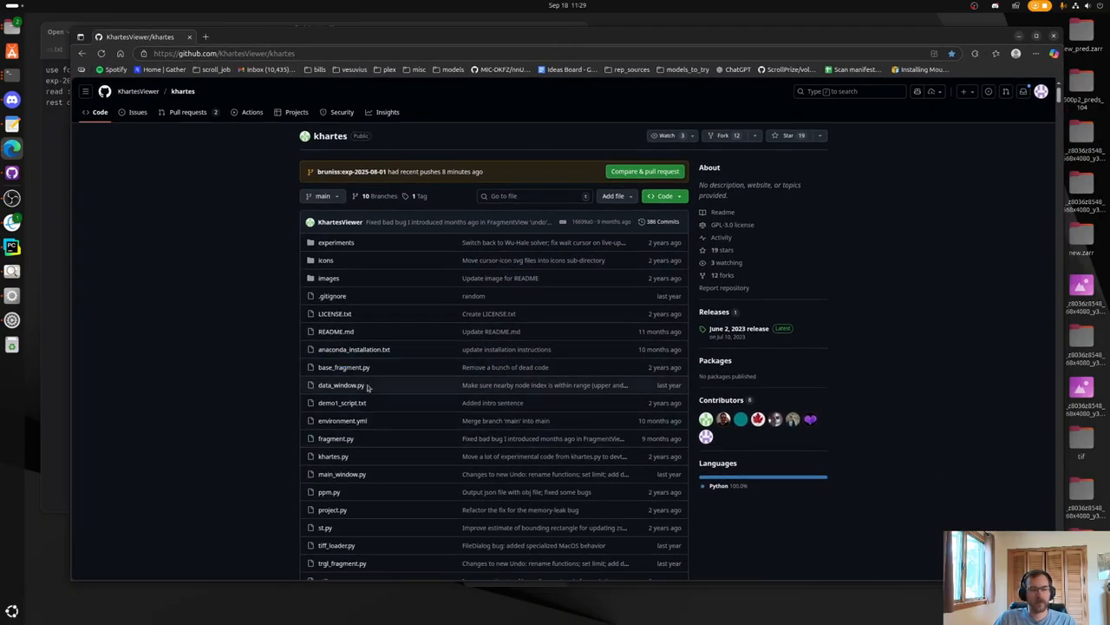
{"action": "left_click", "coordinate": [335, 196]}
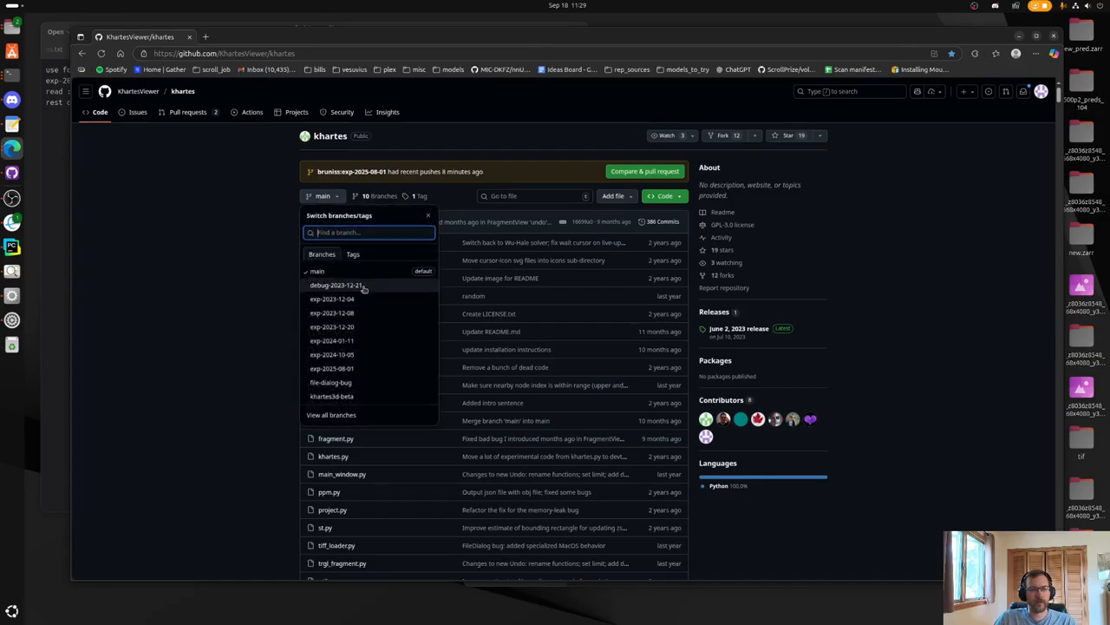
{"action": "left_click", "coordinate": [385, 368]}
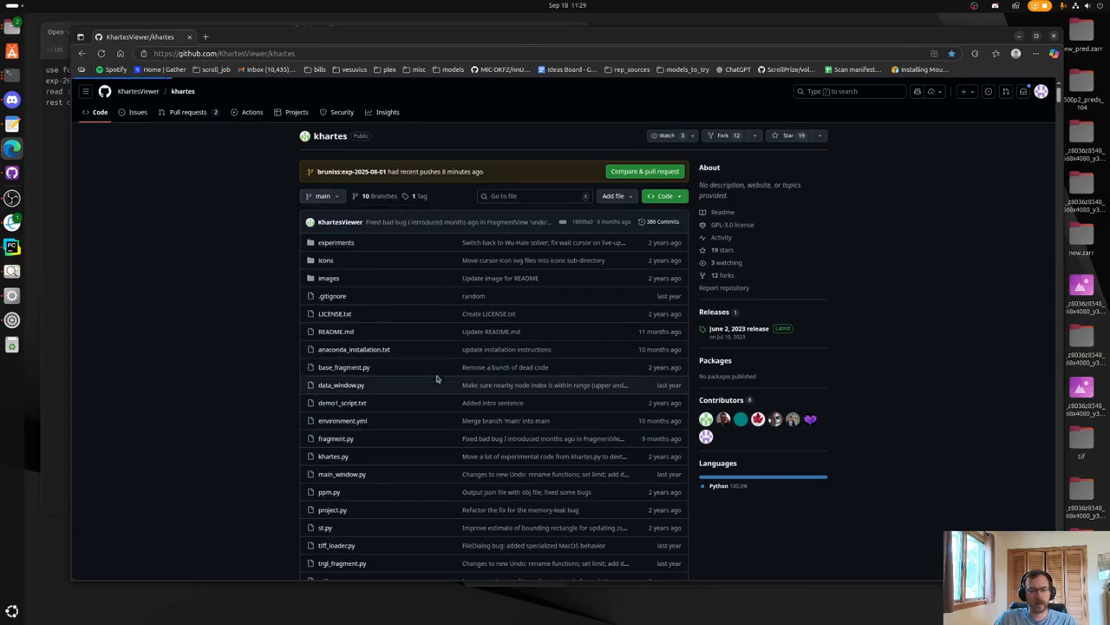
{"action": "left_click", "coordinate": [355, 399]}
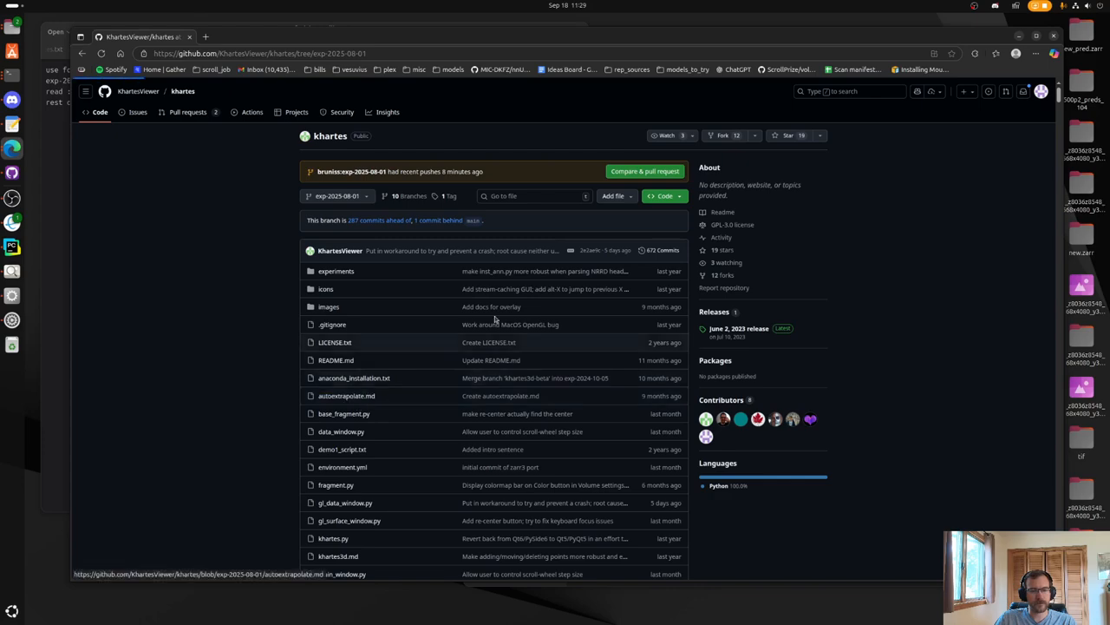
Read through autoextrapolate.md and highlight the numbered list explaining how the auto-extrapolation works.
{"action": "scroll", "coordinate": [721, 293], "scroll_direction": "down", "scroll_amount": 4}
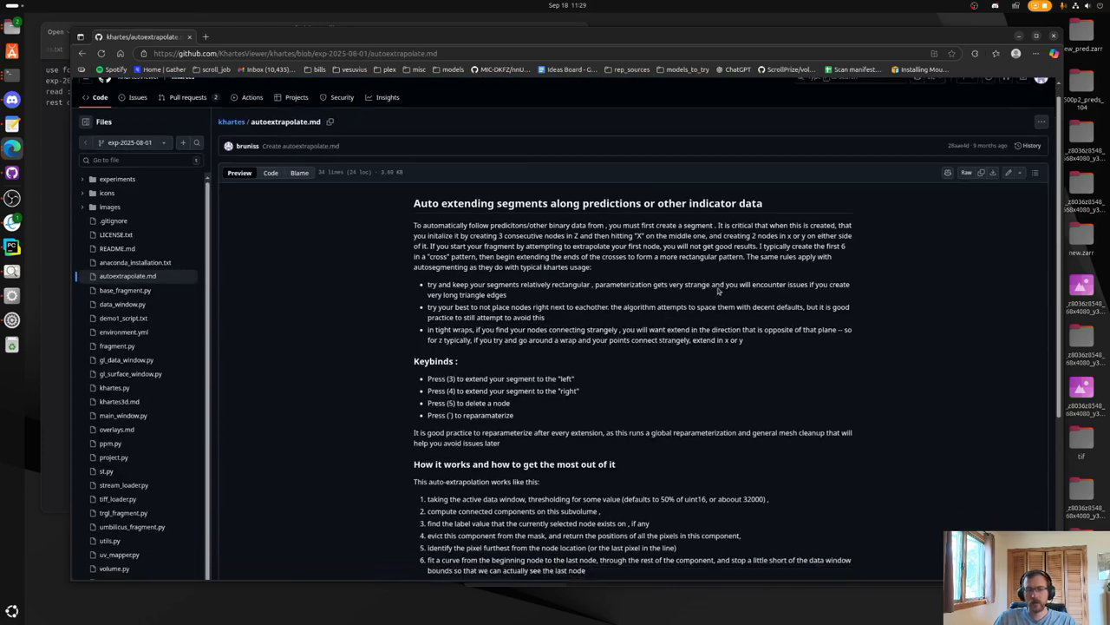
{"action": "scroll", "coordinate": [694, 295], "scroll_direction": "down", "scroll_amount": 1}
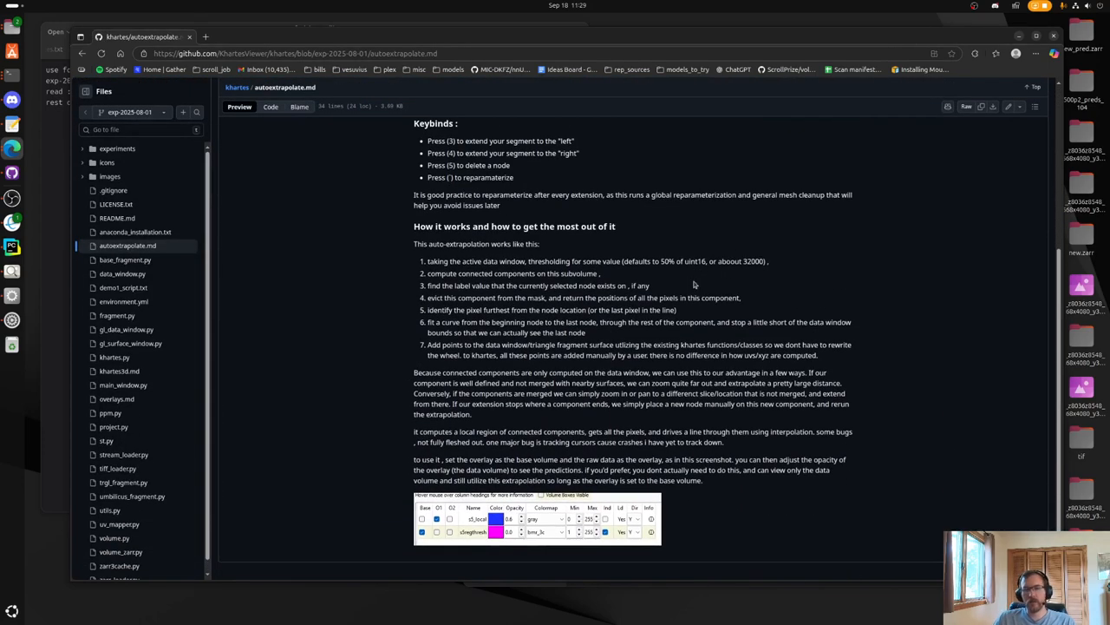
{"action": "left_click_drag", "start_coordinate": [428, 261], "coordinate": [873, 362]}
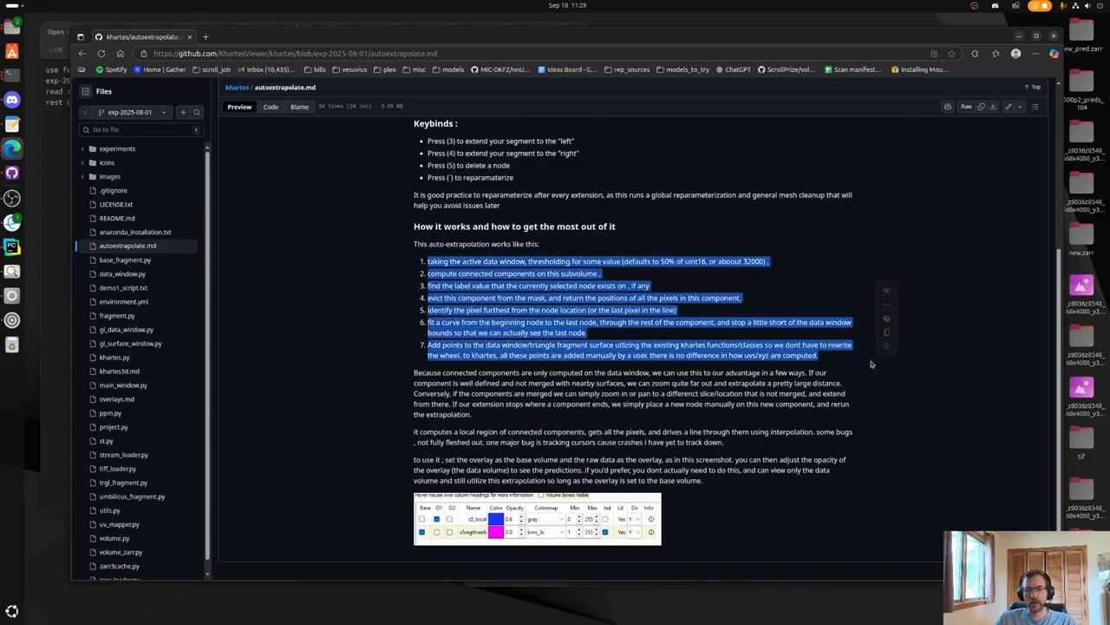
{"action": "left_click", "coordinate": [924, 385]}
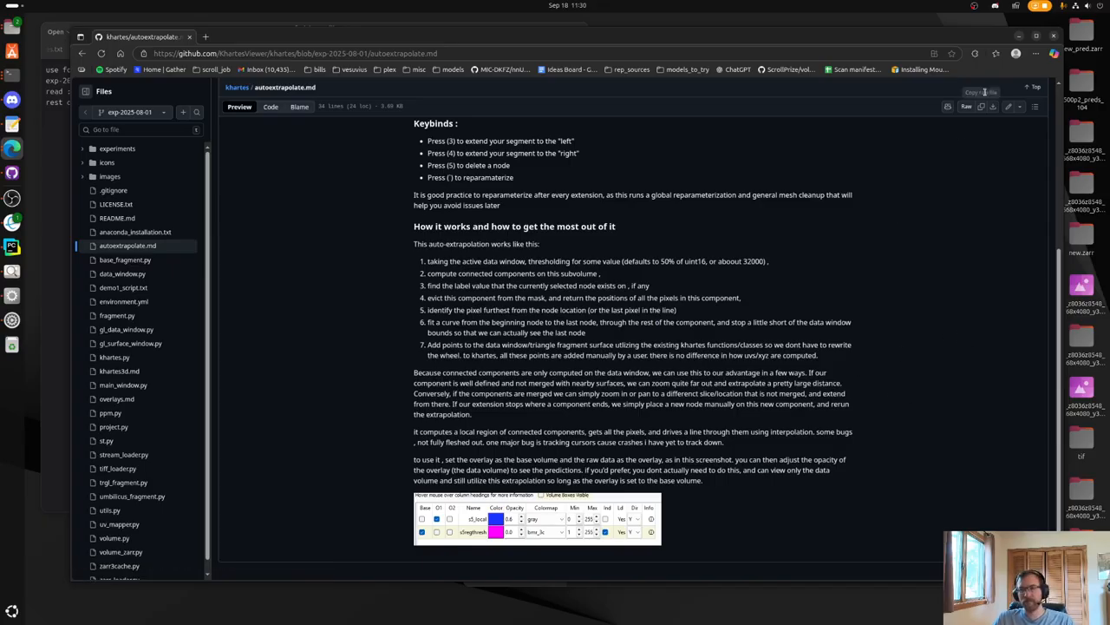
Minimize the browser and launch Volume Cartographer from the terminal with build/bin/VC3D.
{"action": "left_click", "coordinate": [1022, 35]}
{"action": "left_click", "coordinate": [694, 304]}
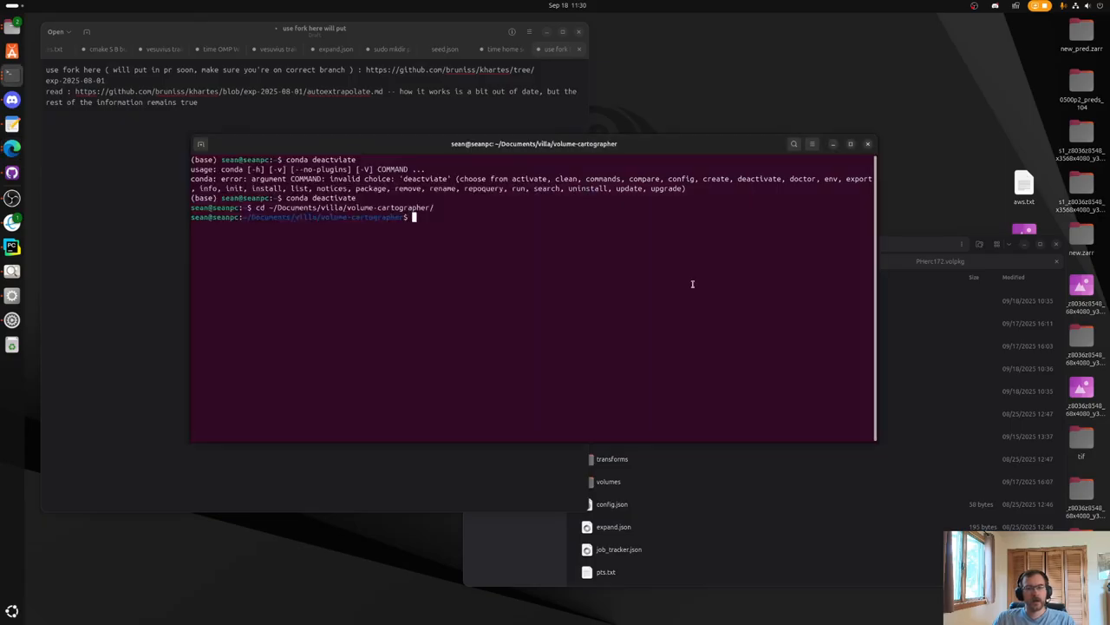
{"action": "type", "text": "build/bin/"}
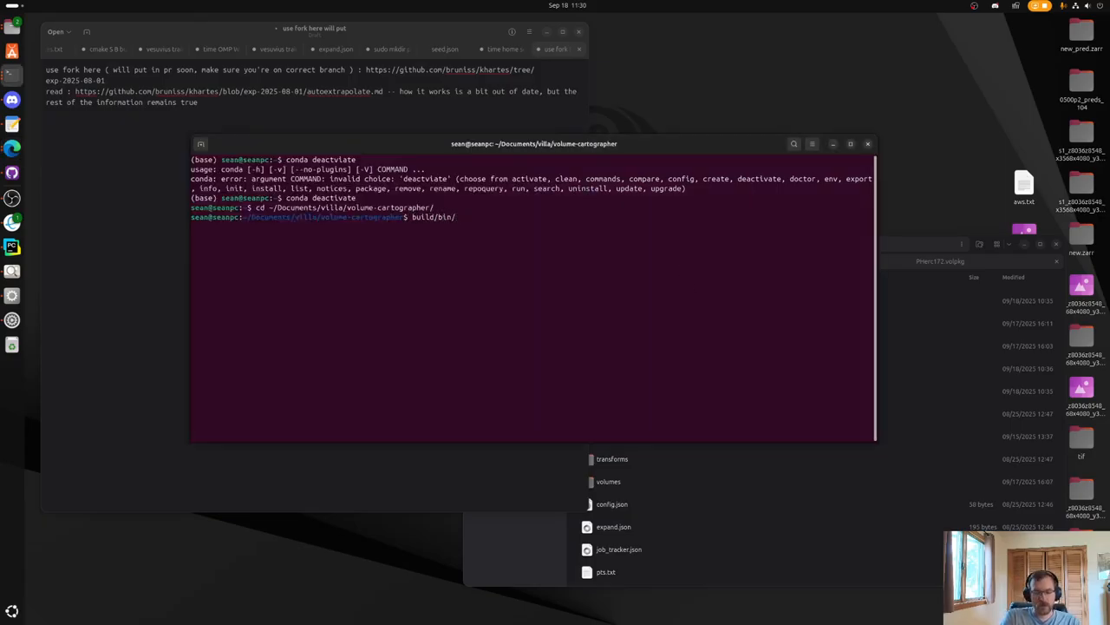
{"action": "type", "text": "VC3D"}
{"action": "key", "text": "Return"}
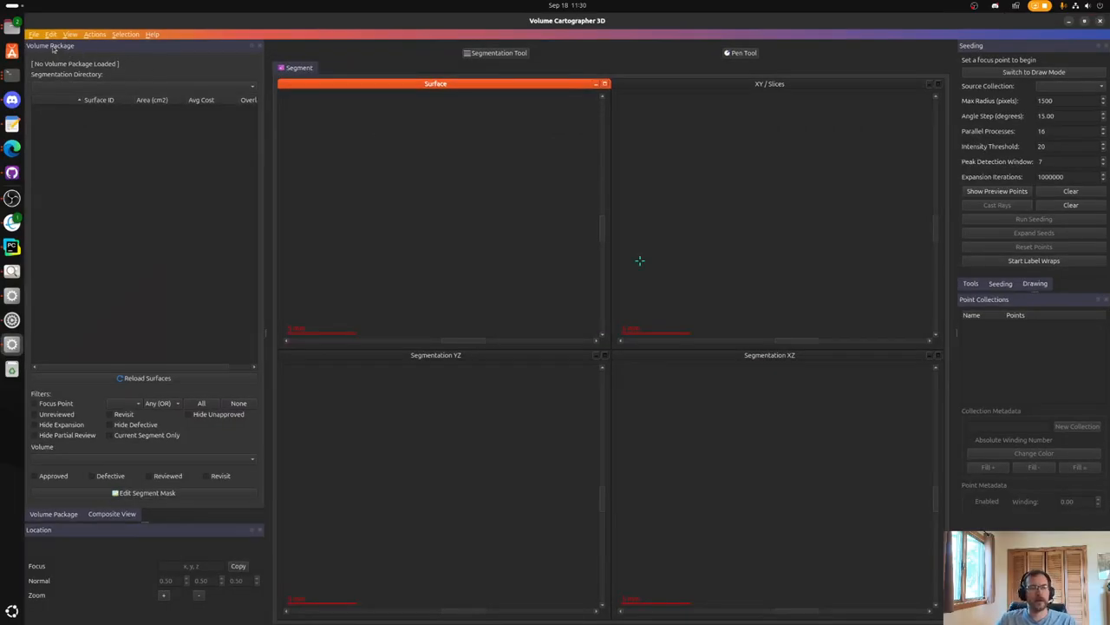
{"action": "left_click", "coordinate": [33, 34]}
{"action": "mouse_move", "coordinate": [59, 58]}
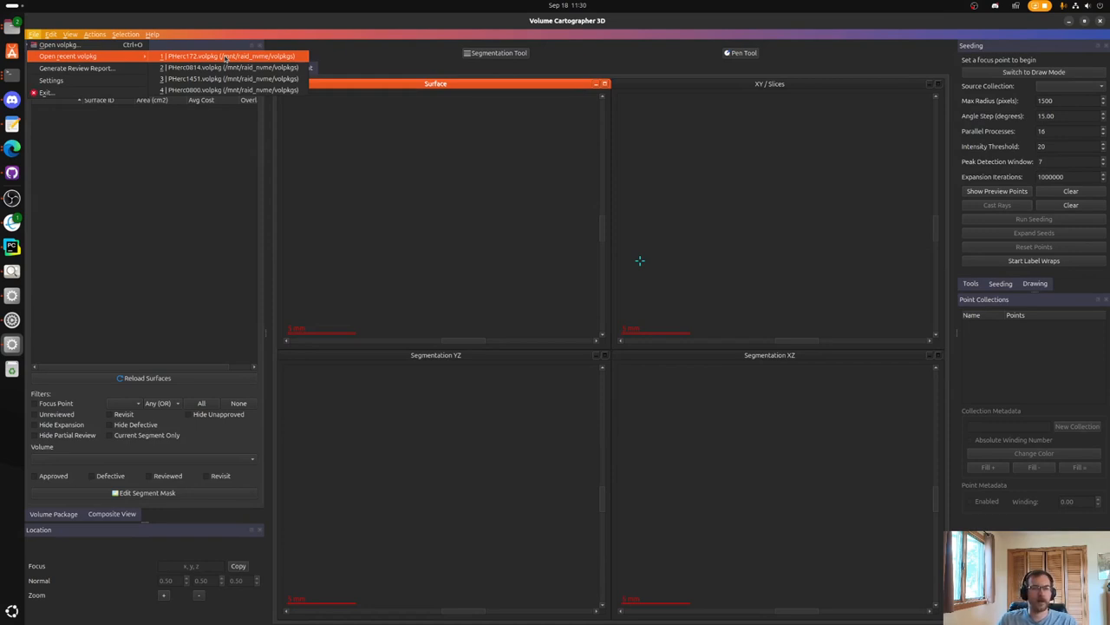
{"action": "left_click", "coordinate": [226, 57]}
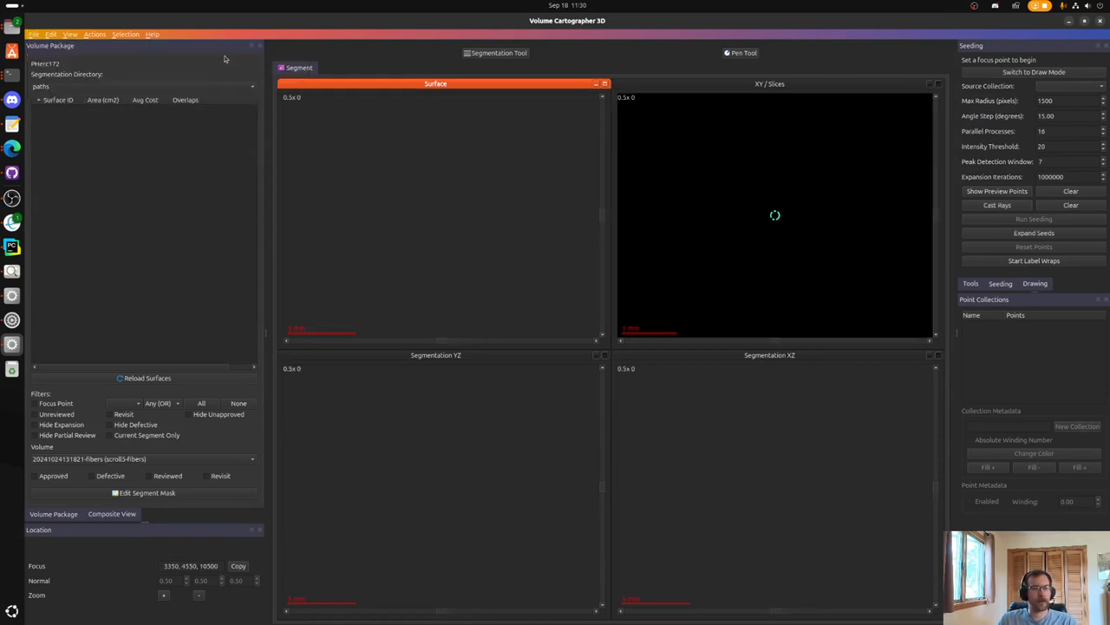
{"action": "left_click", "coordinate": [188, 459]}
{"action": "left_click", "coordinate": [199, 469]}
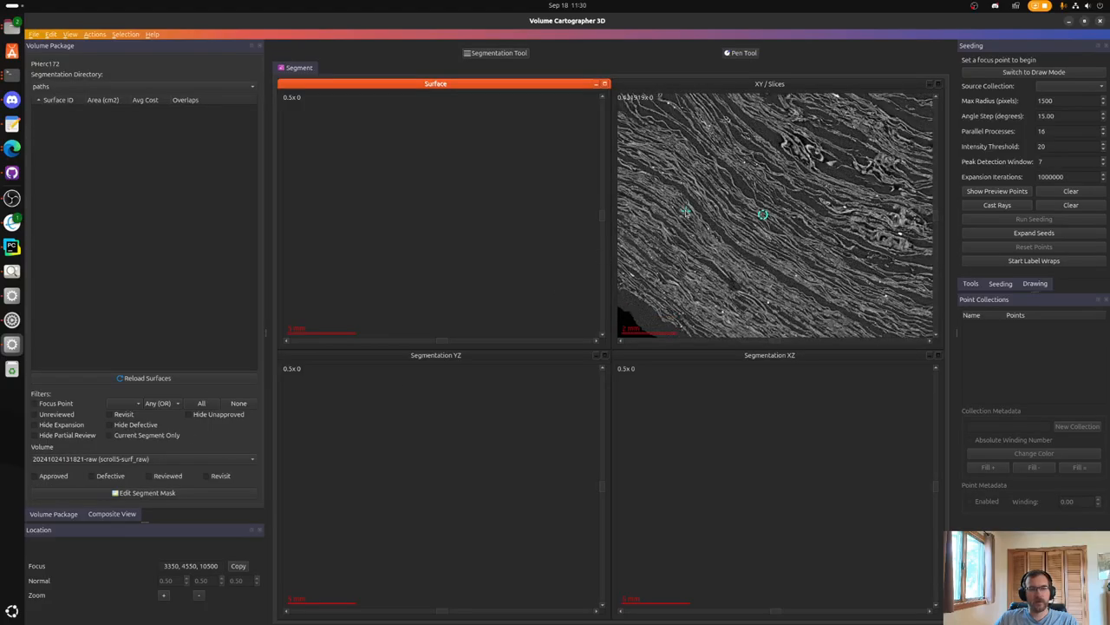
{"action": "scroll", "coordinate": [763, 217], "scroll_direction": "down", "scroll_amount": 5}
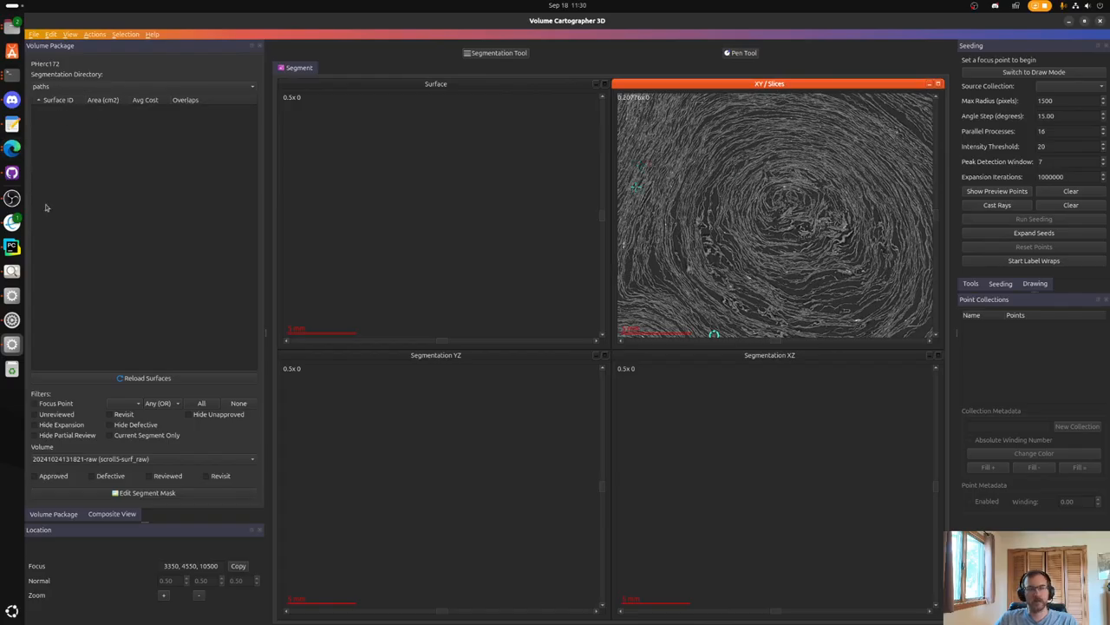
Switch to the browser and open dl.ash2txt.org/full-scrolls/ in a new tab, going down to Scroll5/PHerc172.volpkg.
{"action": "left_click", "coordinate": [12, 148]}
{"action": "key", "text": "ctrl+t"}
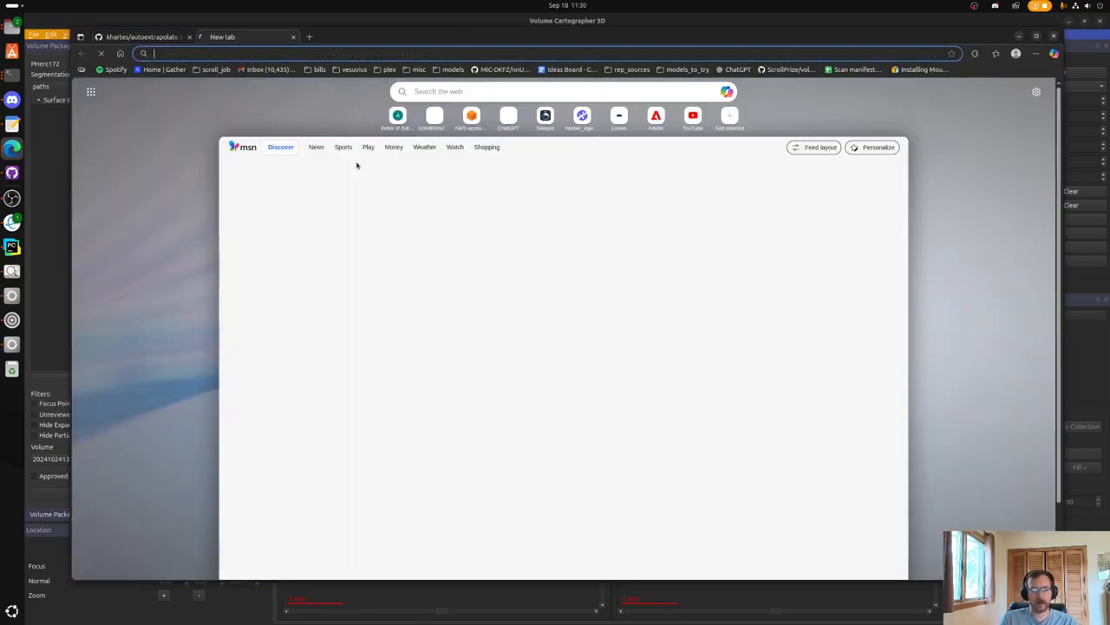
{"action": "type", "text": "dl.ash2txt.org/full-scrolls/"}
{"action": "key", "text": "Return"}
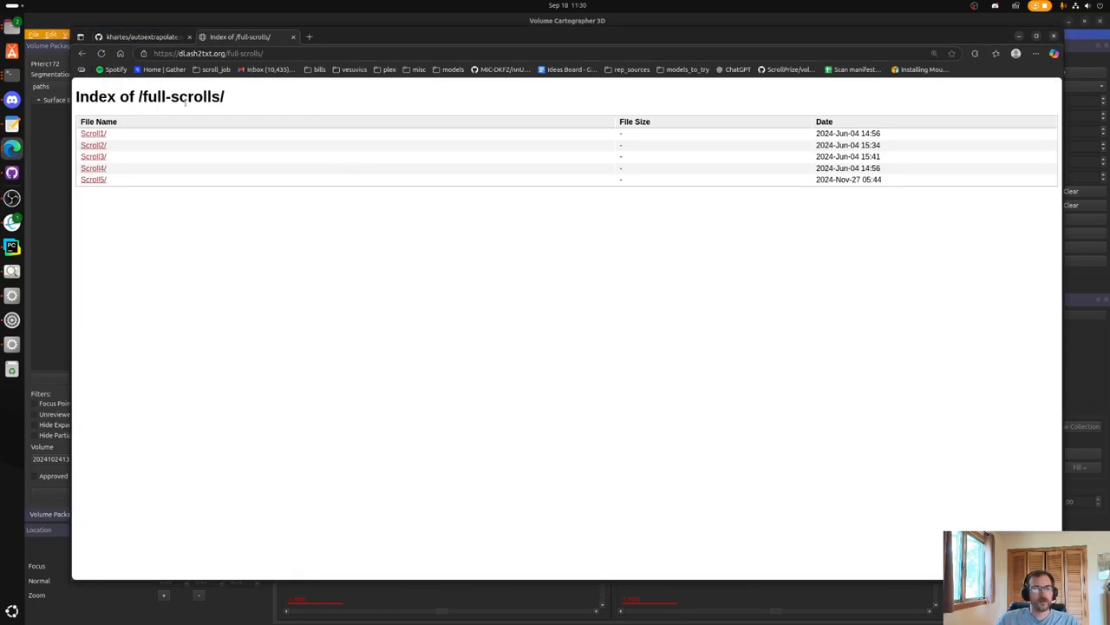
{"action": "left_click", "coordinate": [101, 179]}
{"action": "left_click", "coordinate": [130, 136]}
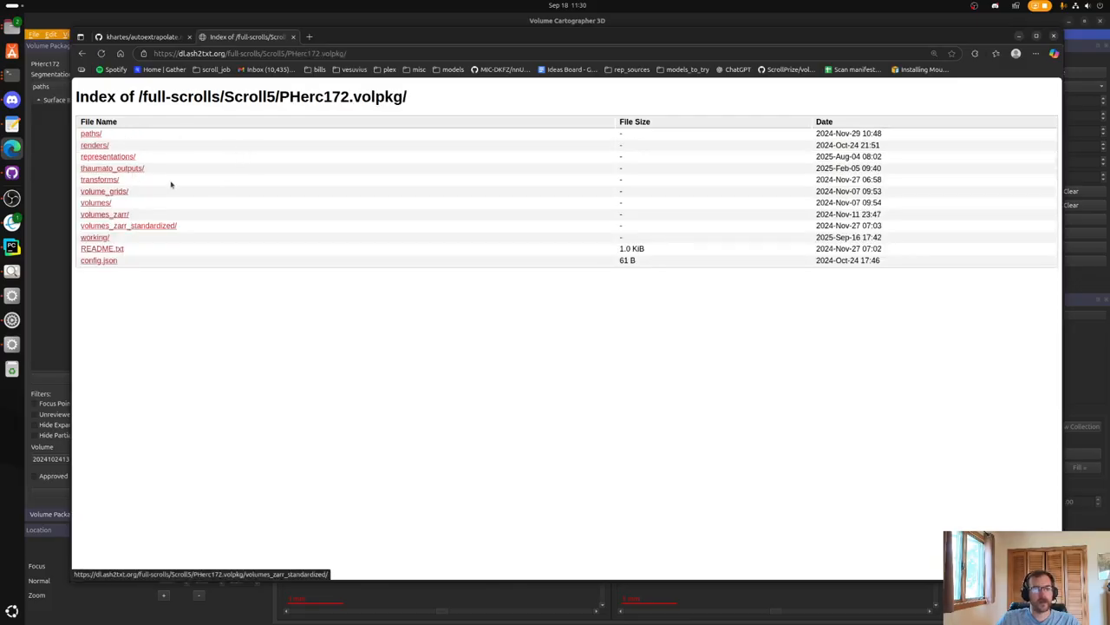
Check the volumes folder, locate 20241024131838.zarr under volumes_zarr, and highlight its address path.
{"action": "left_click", "coordinate": [108, 203]}
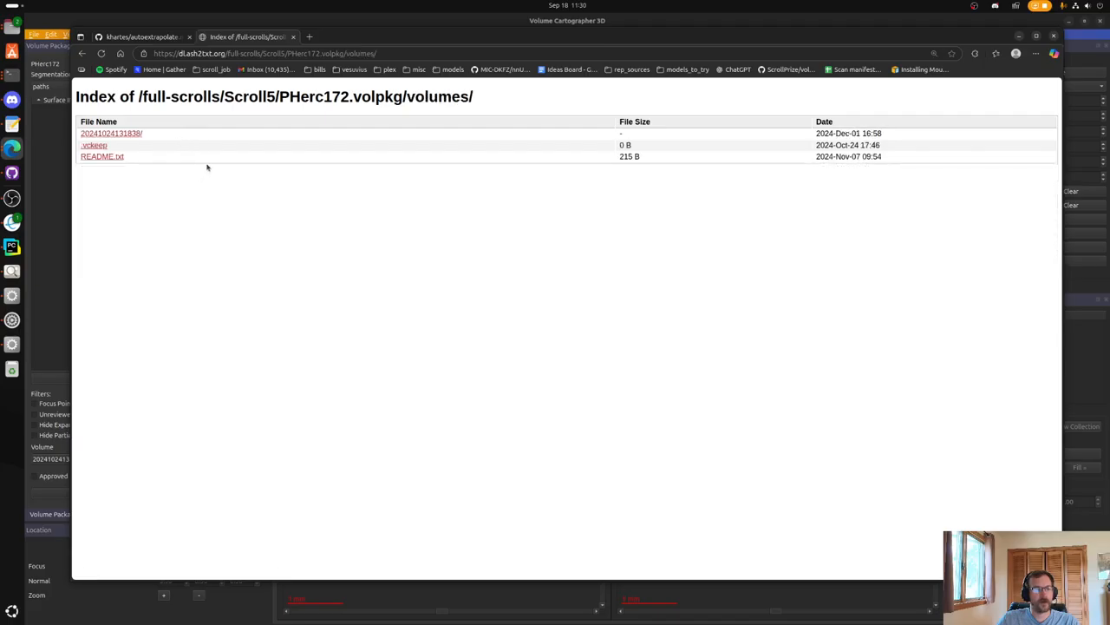
{"action": "key", "text": "alt+Left"}
{"action": "left_click", "coordinate": [124, 216]}
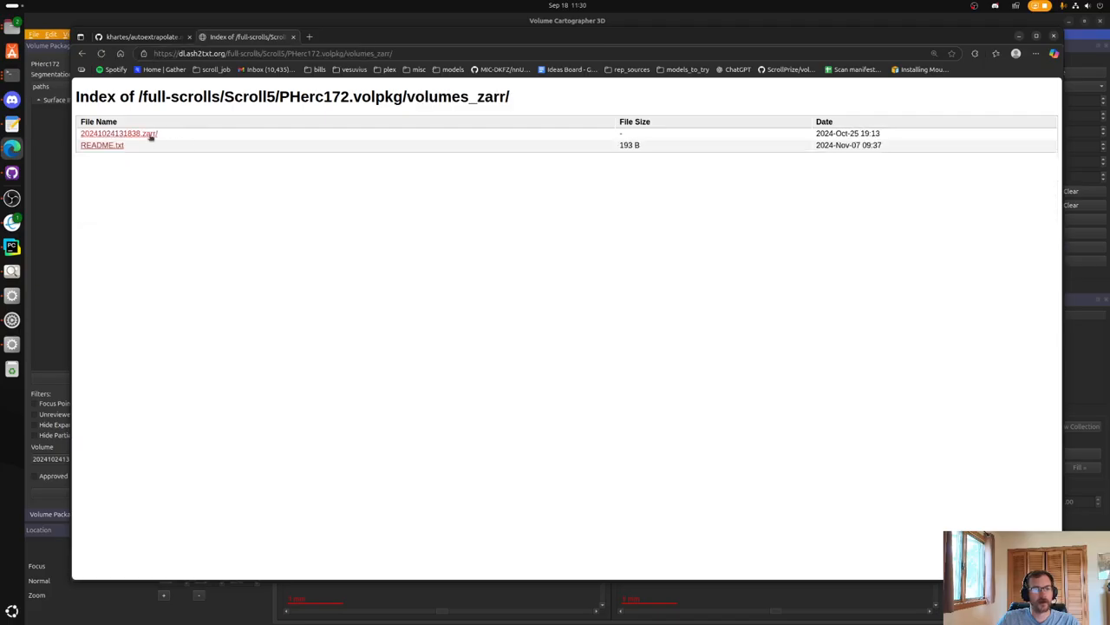
{"action": "left_click", "coordinate": [149, 134]}
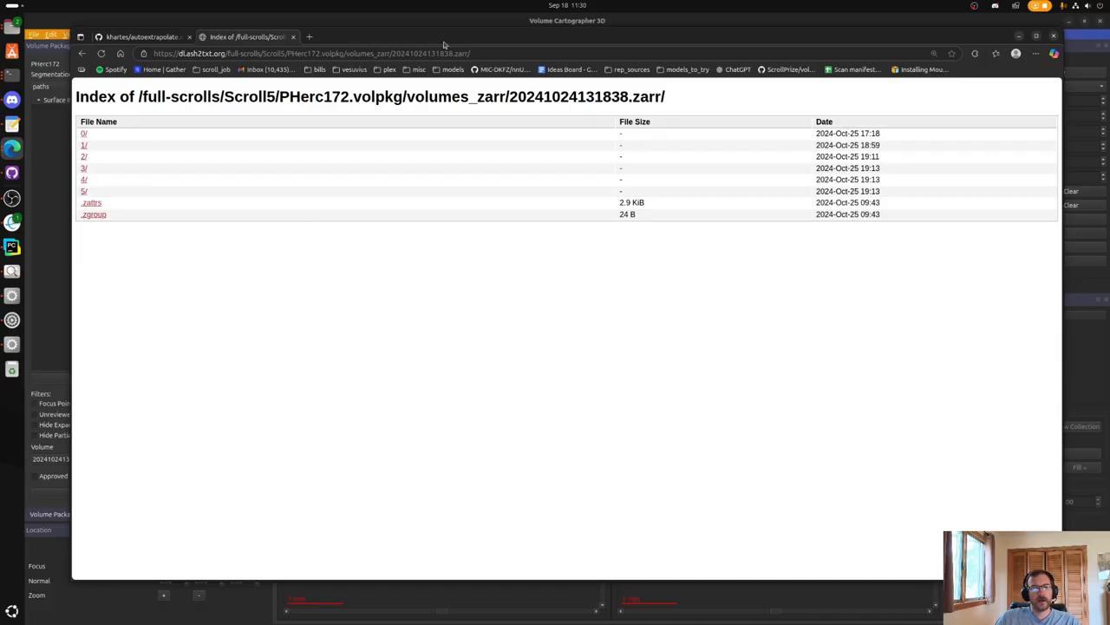
{"action": "left_click", "coordinate": [413, 53]}
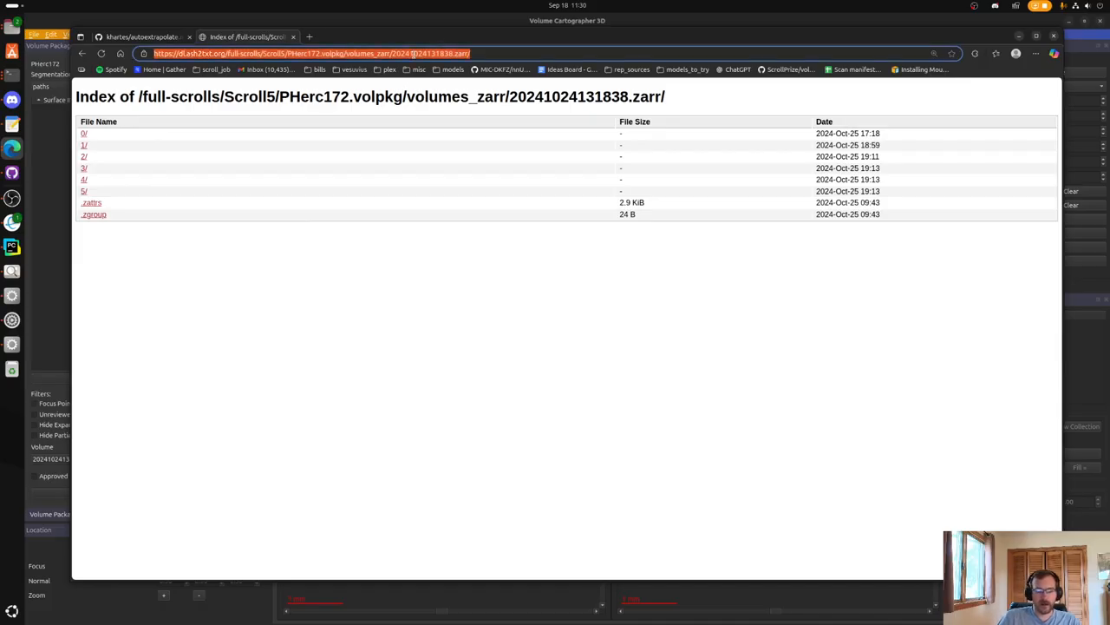
{"action": "left_click_drag", "start_coordinate": [493, 54], "coordinate": [233, 54]}
Look inside the package's representations/predictions folder and return to the PHerc172.volpkg listing.
{"action": "key", "text": "alt+Left"}
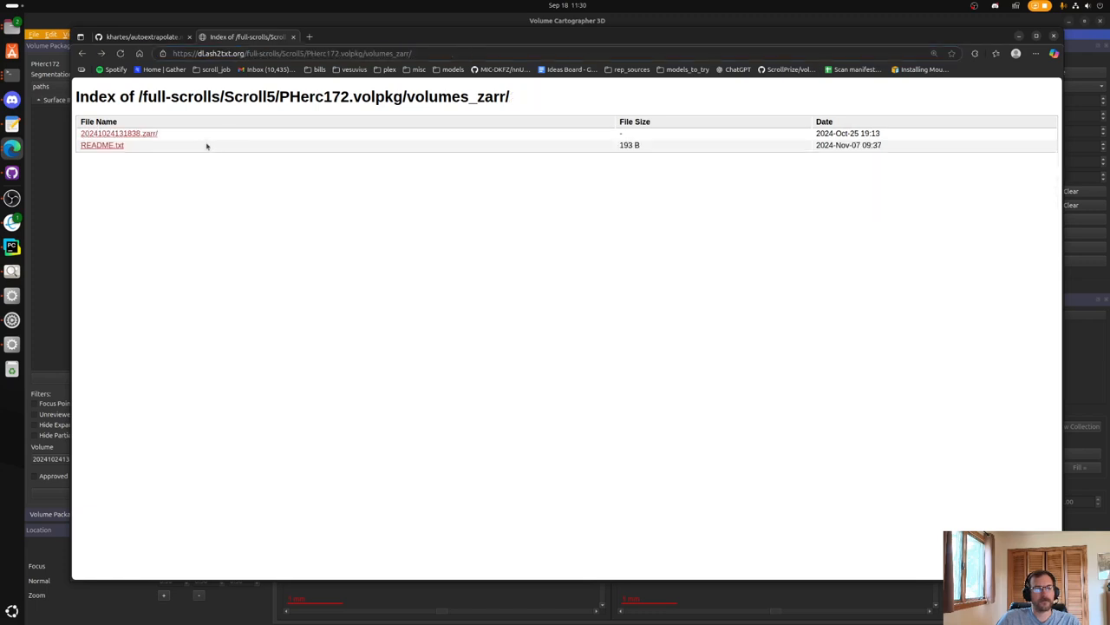
{"action": "key", "text": "alt+Left"}
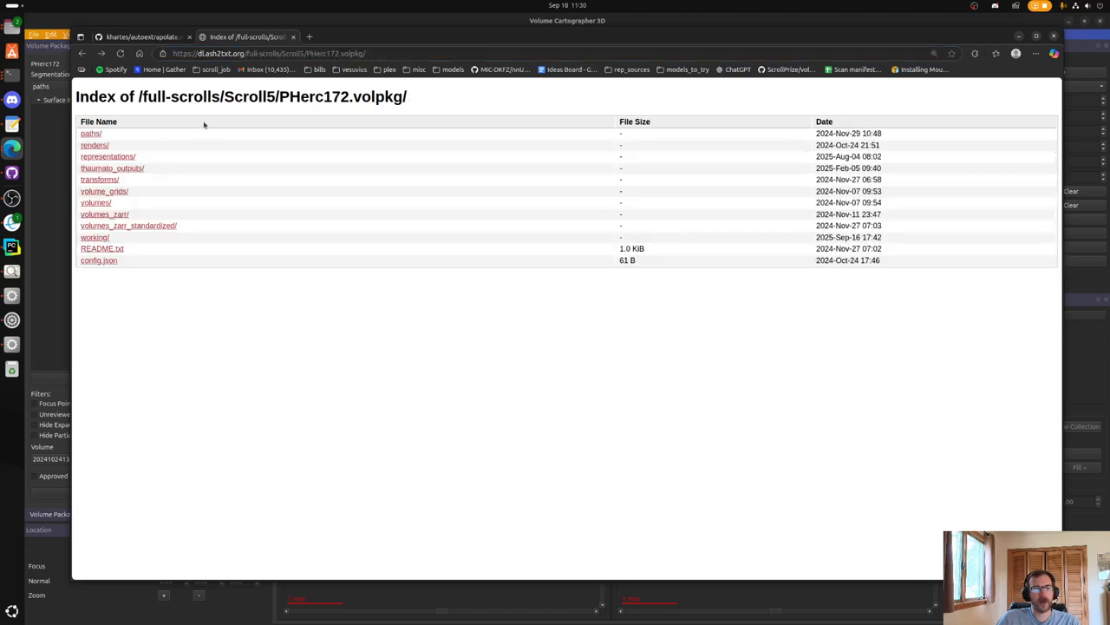
{"action": "left_click", "coordinate": [126, 158]}
{"action": "left_click", "coordinate": [109, 136]}
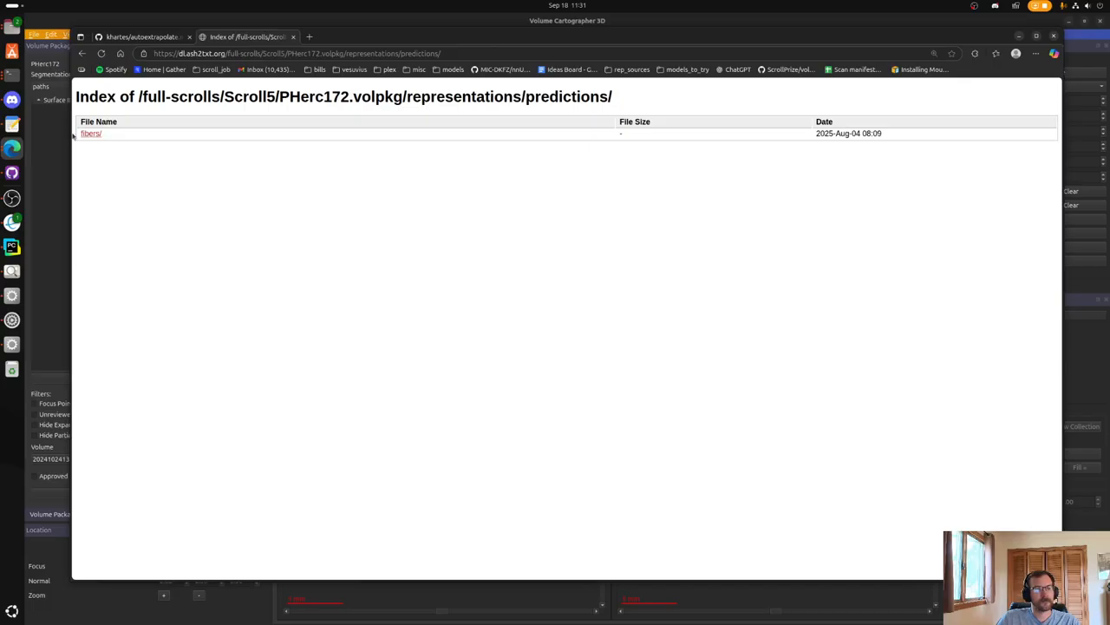
{"action": "key", "text": "alt+Left"}
{"action": "key", "text": "alt+Left"}
Go to dl.ash2txt.org/community-uploads/ and open the bruniss/scrolls folder.
{"action": "left_click_drag", "start_coordinate": [377, 53], "coordinate": [251, 54]}
{"action": "key", "text": "BackSpace"}
{"action": "key", "text": "BackSpace"}
{"action": "type", "text": "community-uploads/"}
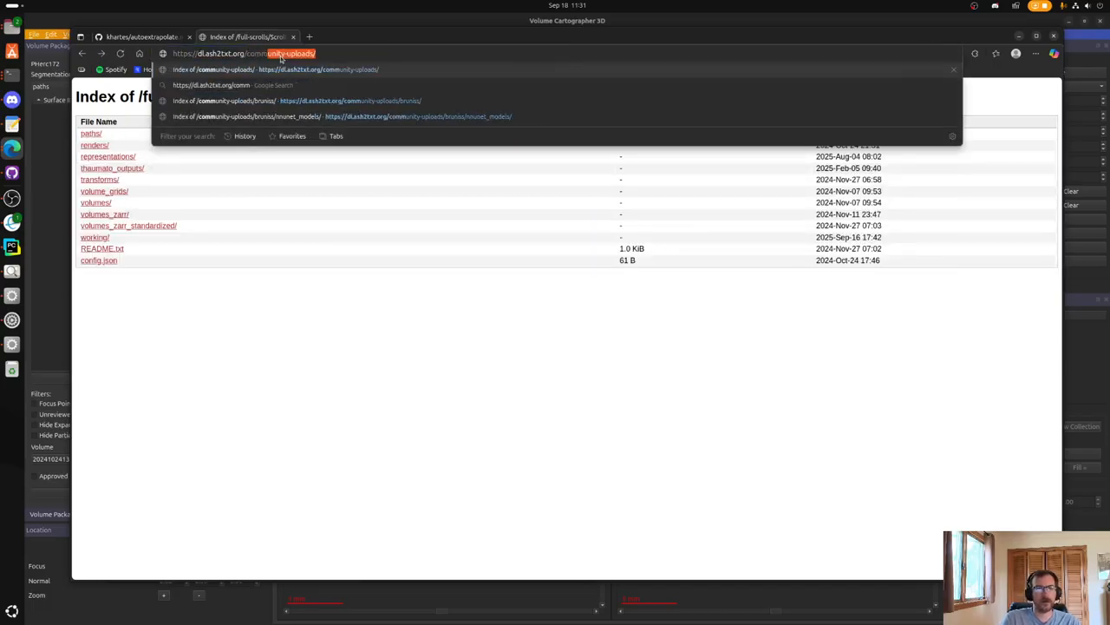
{"action": "key", "text": "Return"}
{"action": "left_click", "coordinate": [99, 137]}
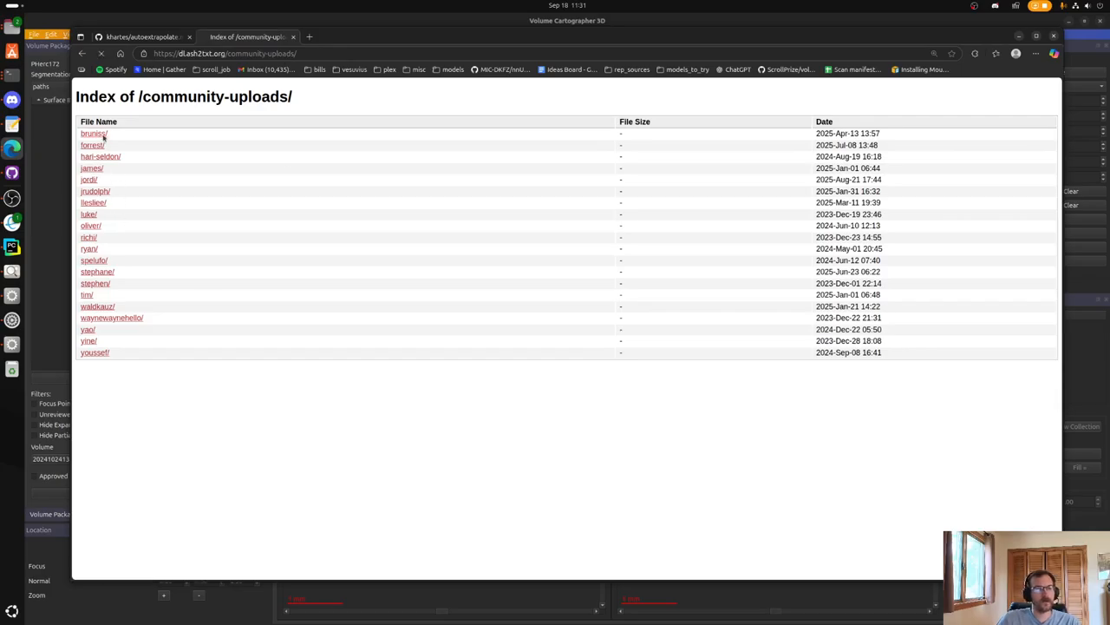
{"action": "left_click", "coordinate": [104, 203]}
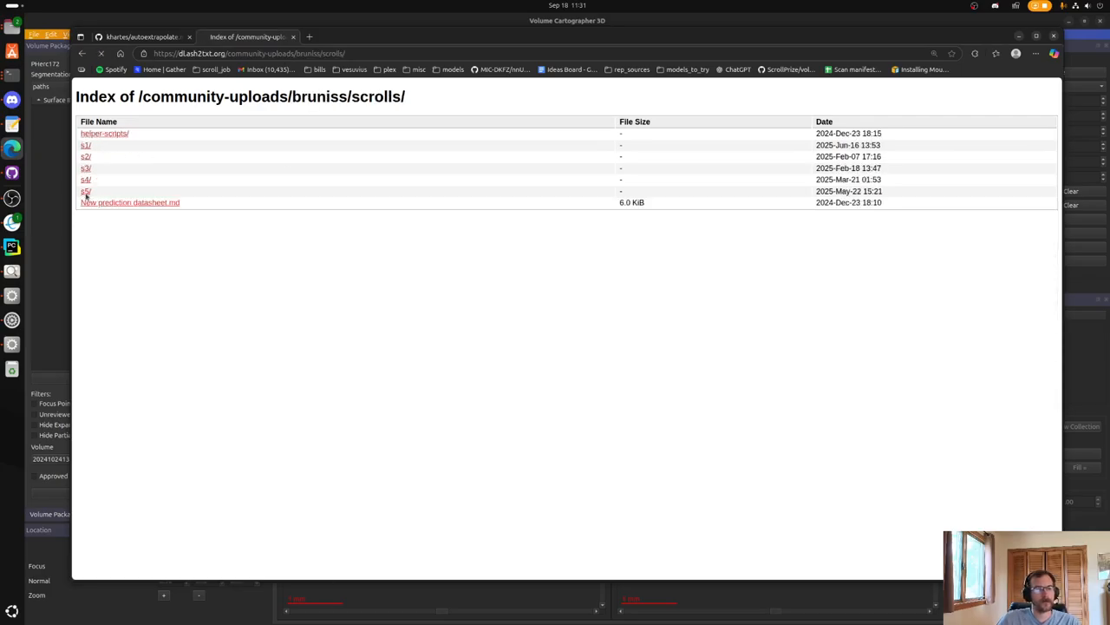
Open s5/surfaces/090.zarr within the scrolls folder and copy its web address.
{"action": "left_click", "coordinate": [85, 190]}
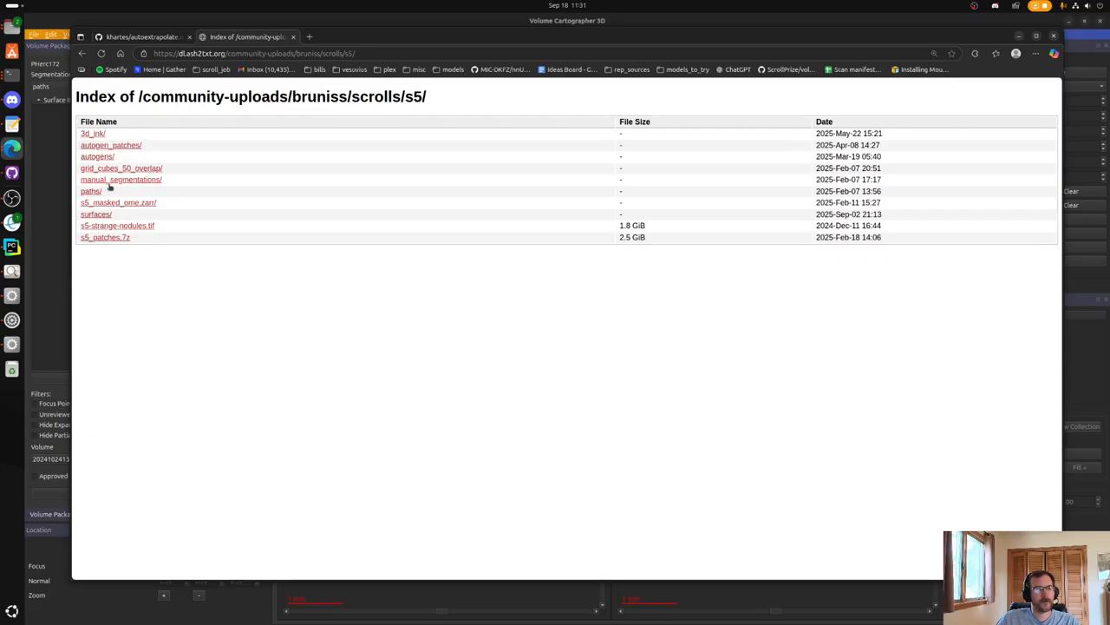
{"action": "left_click", "coordinate": [103, 214]}
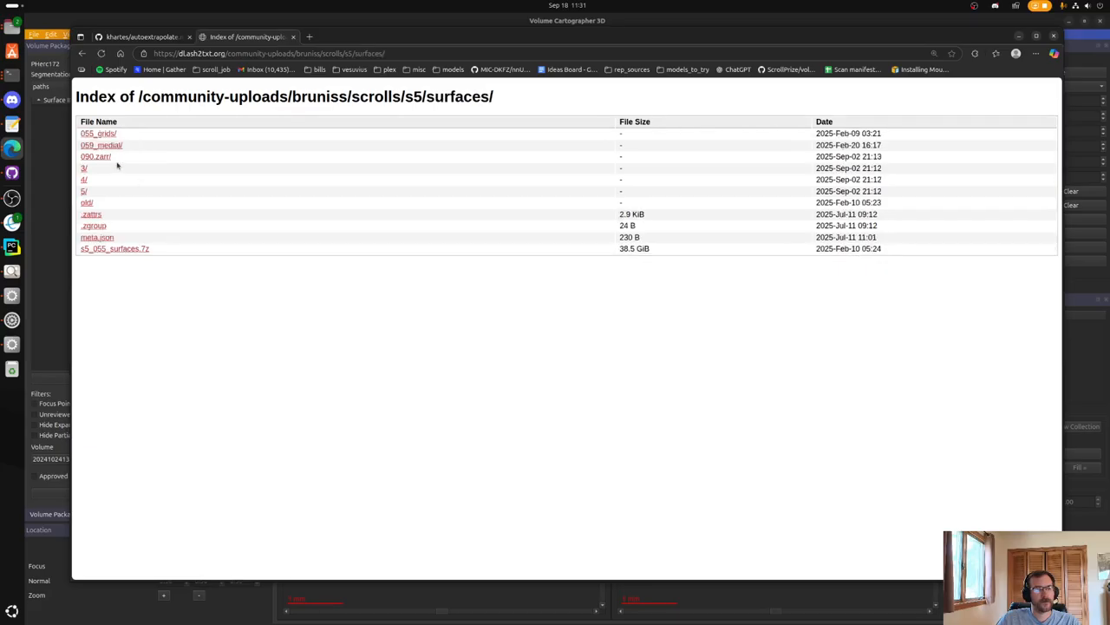
{"action": "left_click", "coordinate": [102, 157]}
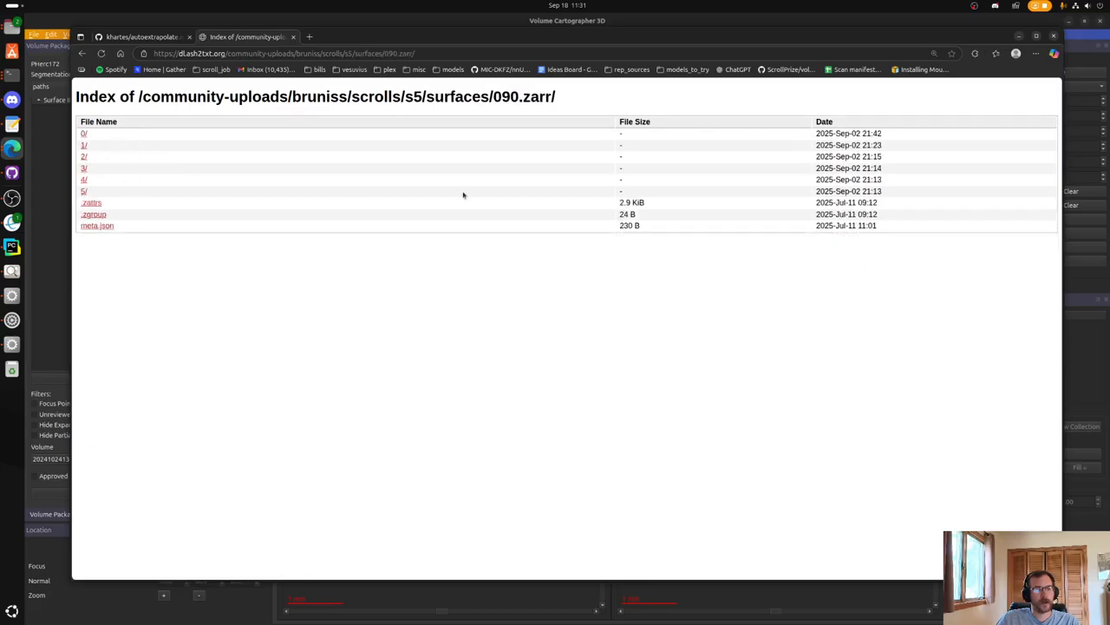
{"action": "left_click", "coordinate": [448, 52]}
{"action": "key", "text": "ctrl+c"}
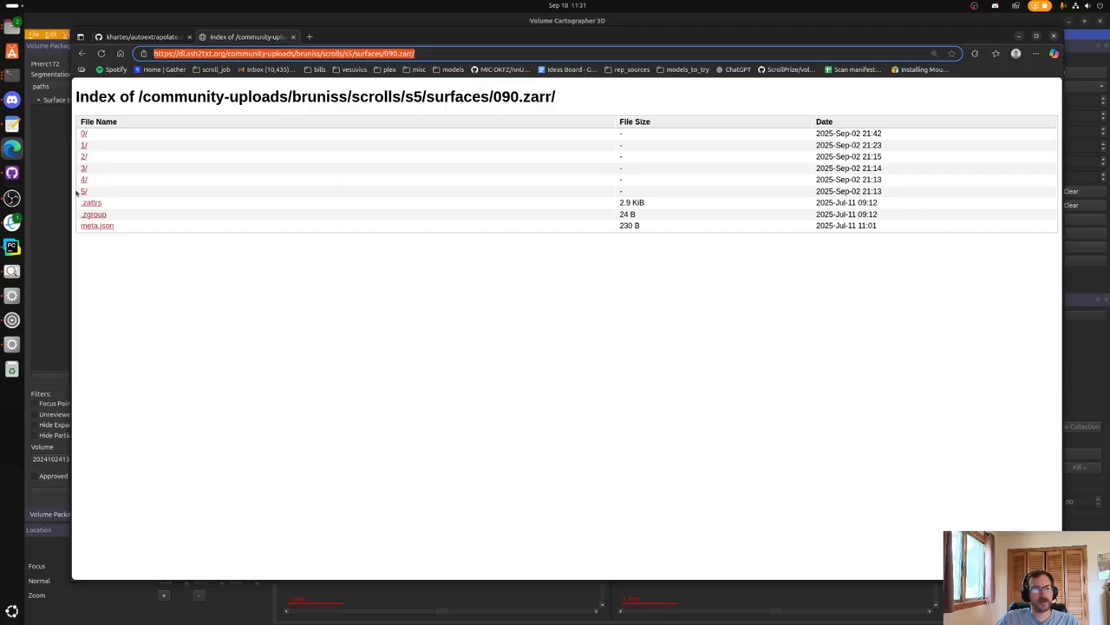
Switch to the text editor notes, add a "predictions :" line with the copied address, and start a "raw data vol :" line.
{"action": "left_click", "coordinate": [12, 124]}
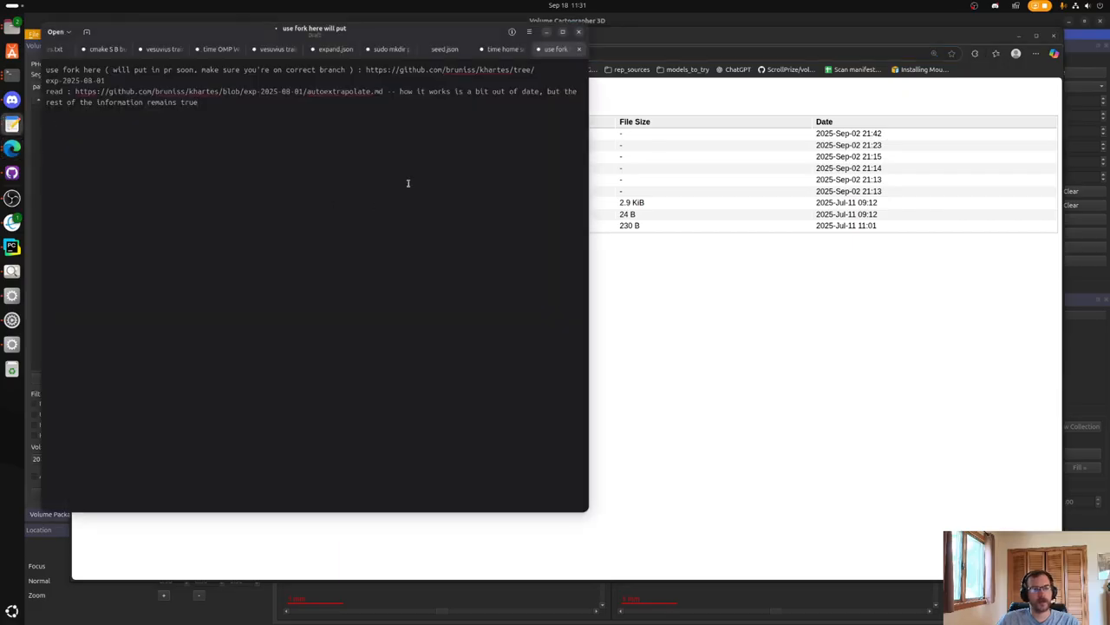
{"action": "key", "text": "Return"}
{"action": "key", "text": "Return"}
{"action": "type", "text": "prediction"}
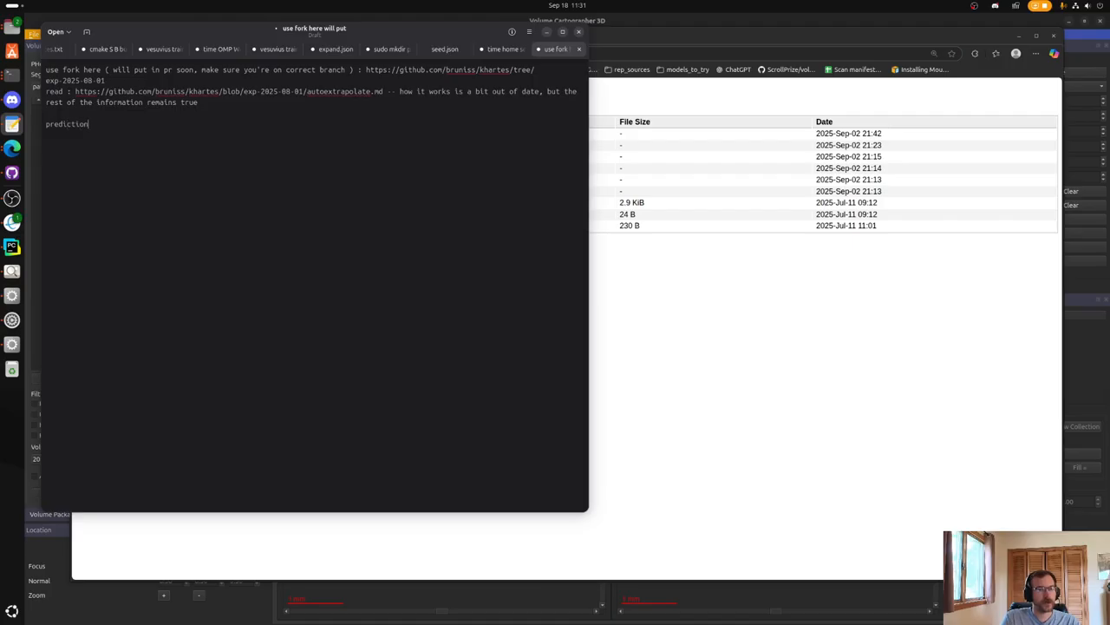
{"action": "type", "text": "s :"}
{"action": "key", "text": "ctrl+v"}
{"action": "key", "text": "Return"}
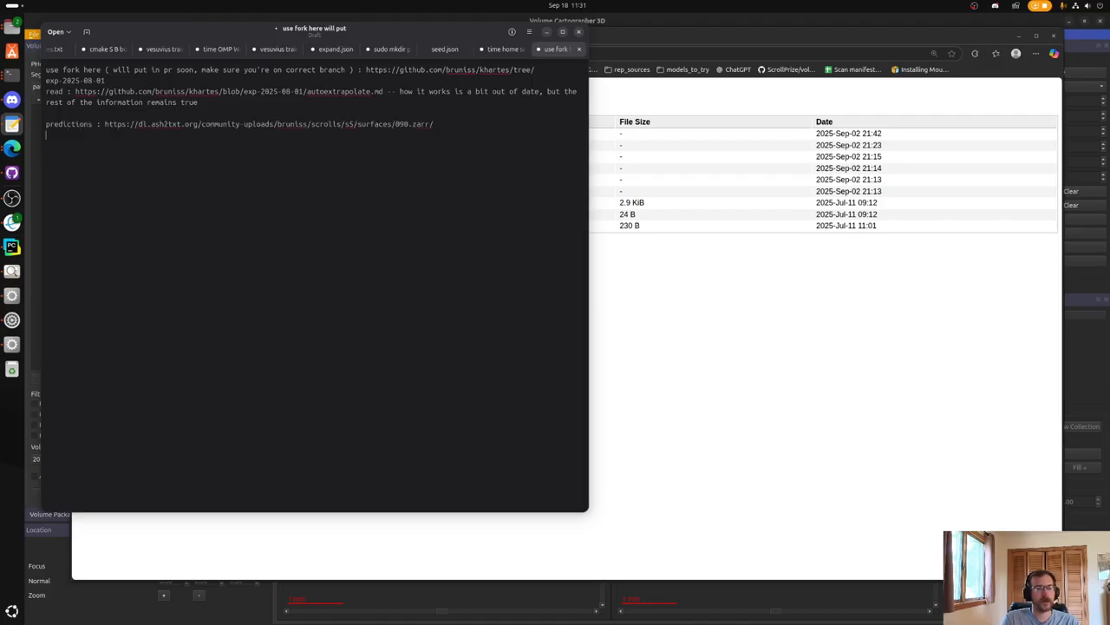
{"action": "type", "text": "raw data vol :"}
Return to the browser, open 20241024131838.zarr under PHerc172.volpkg/volumes_zarr, and copy its web address.
{"action": "left_click", "coordinate": [682, 93]}
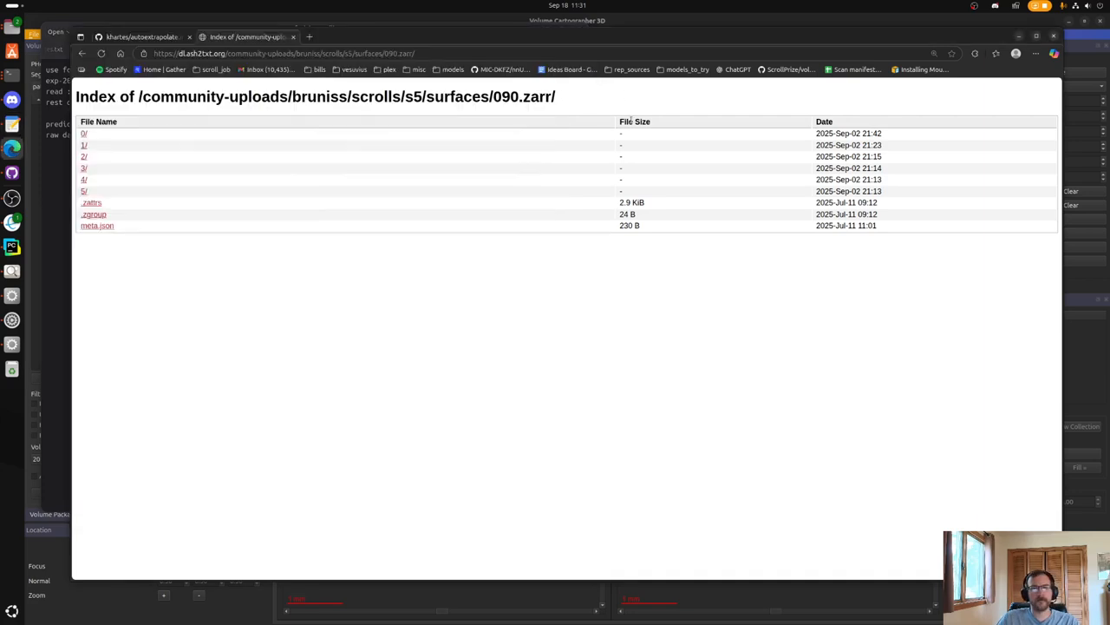
{"action": "key", "text": "alt+Left"}
{"action": "key", "text": "alt+Left"}
{"action": "key", "text": "alt+Left"}
{"action": "key", "text": "alt+Left"}
{"action": "key", "text": "alt+Left"}
{"action": "key", "text": "alt+Left"}
{"action": "key", "text": "alt+Left"}
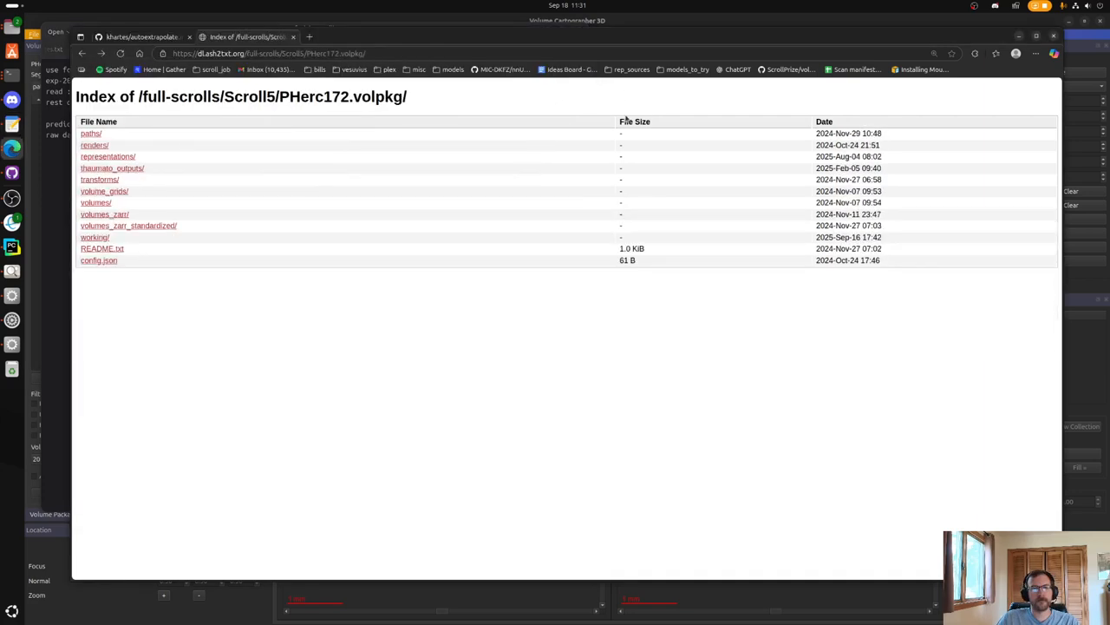
{"action": "key", "text": "alt+Right"}
{"action": "left_click", "coordinate": [112, 214]}
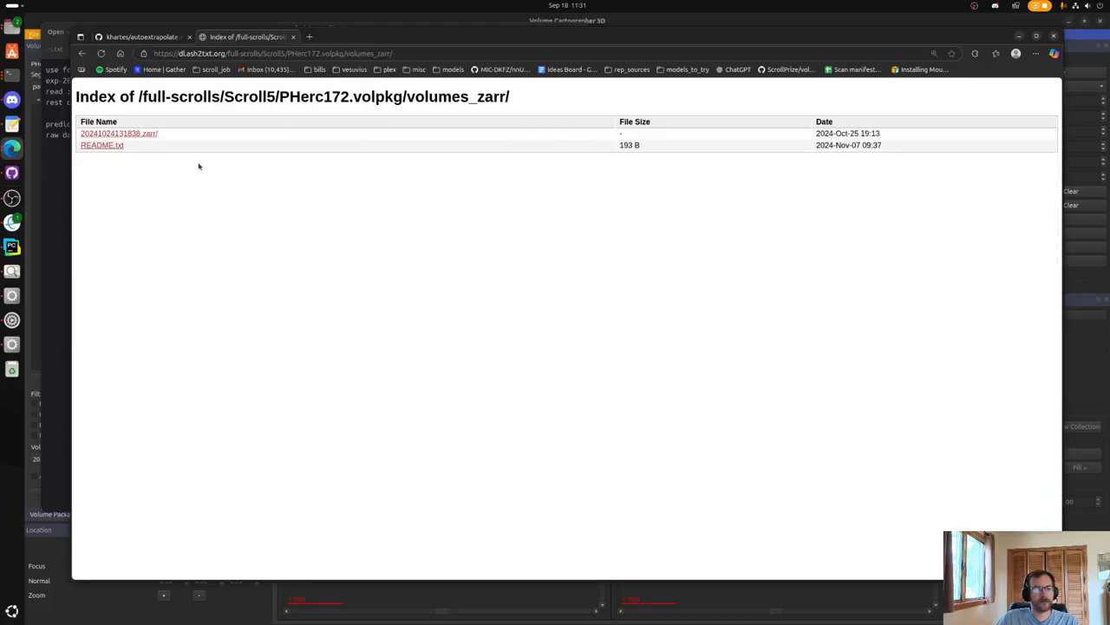
{"action": "left_click", "coordinate": [146, 135]}
{"action": "key", "text": "ctrl+l"}
{"action": "key", "text": "ctrl+c"}
Paste the copied address after "raw data vol :" in the text editor, add two line breaks, and minimize the browser.
{"action": "key", "text": "alt+Tab"}
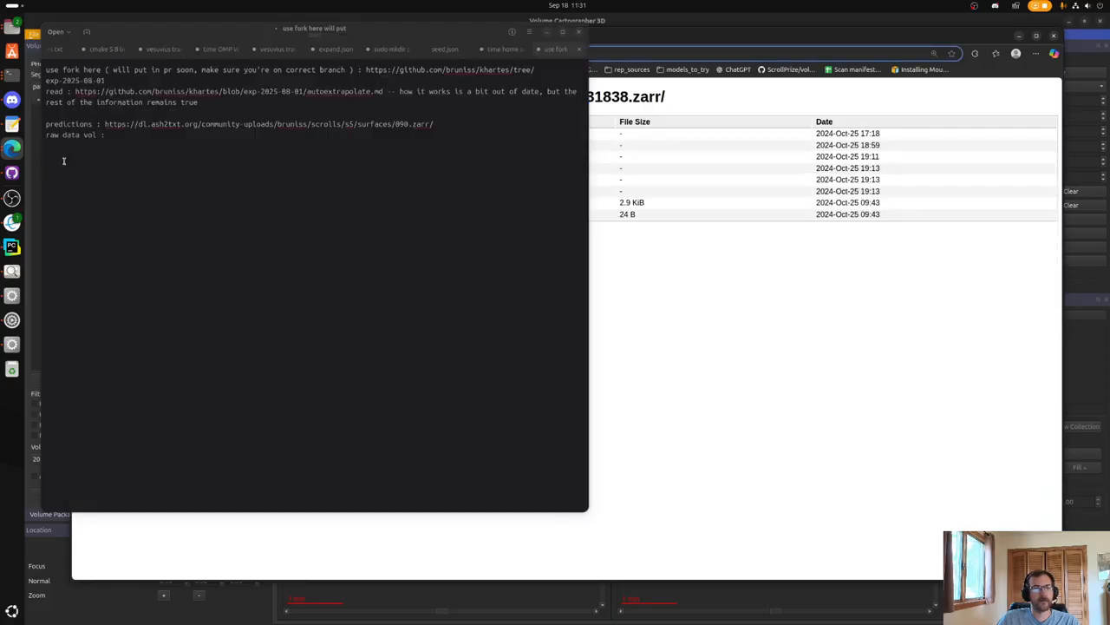
{"action": "key", "text": "ctrl+v"}
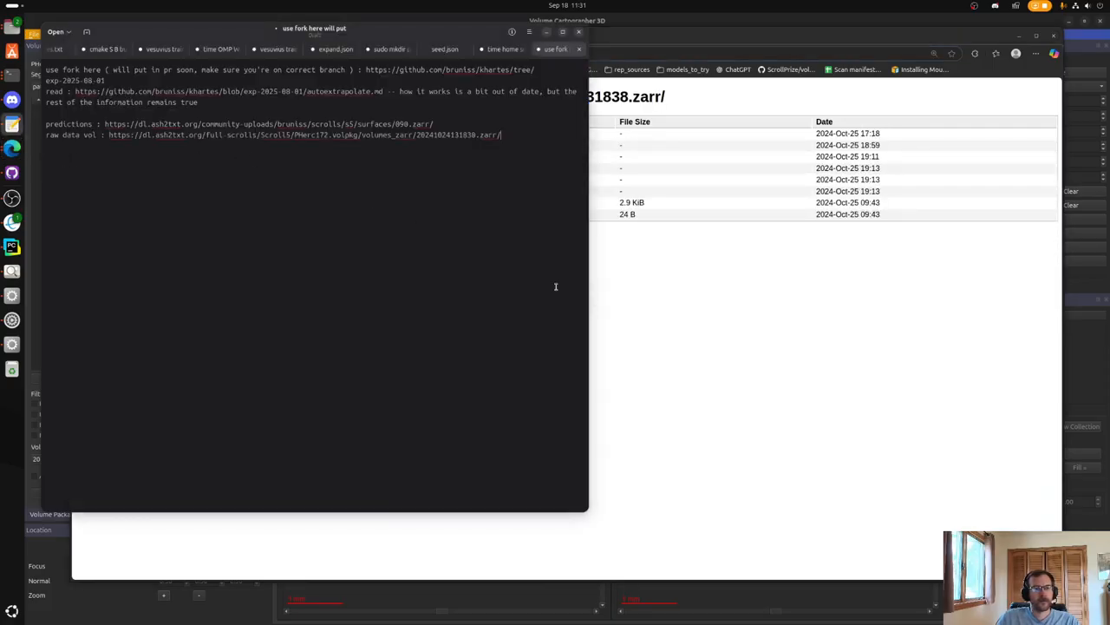
{"action": "left_click", "coordinate": [835, 289]}
{"action": "left_click", "coordinate": [1021, 34]}
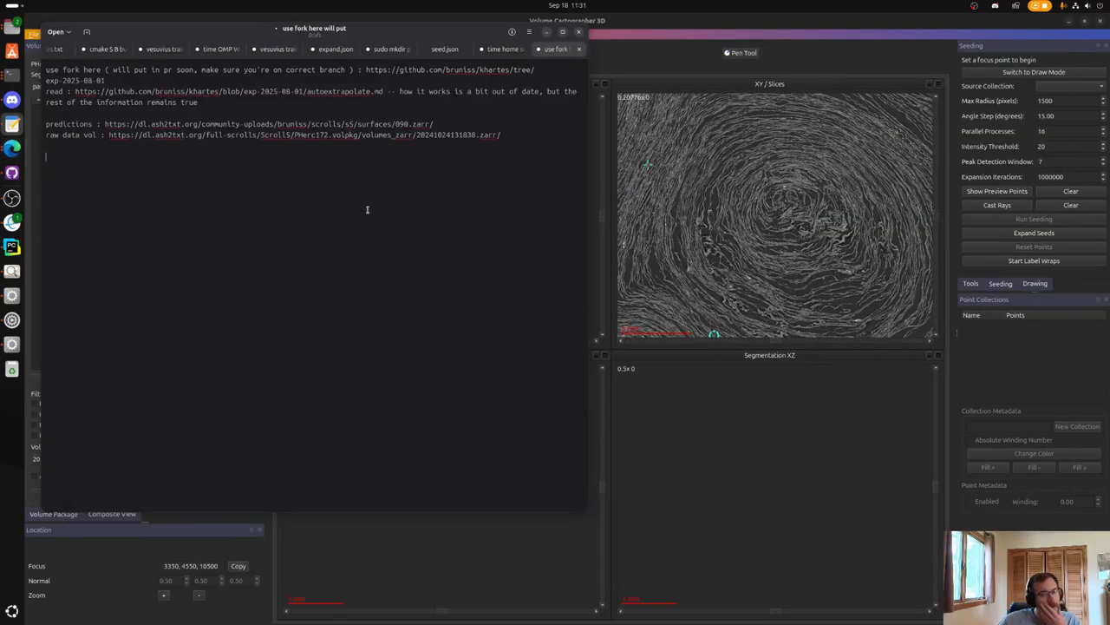
{"action": "key", "text": "Return"}
{"action": "key", "text": "Return"}
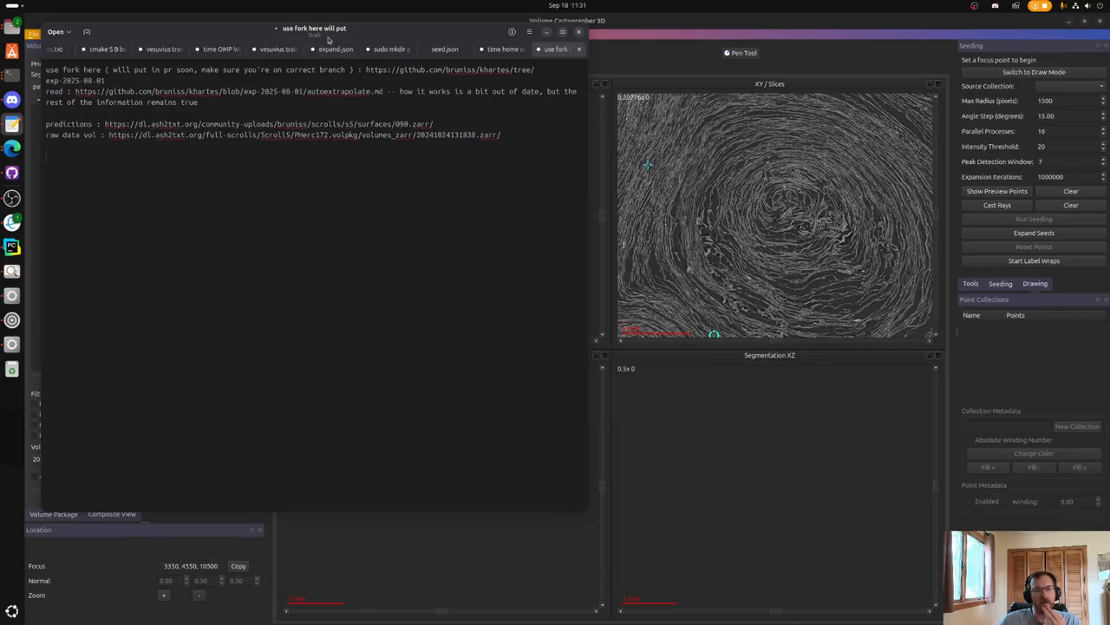
{"action": "left_click_drag", "start_coordinate": [330, 40], "coordinate": [319, 39]}
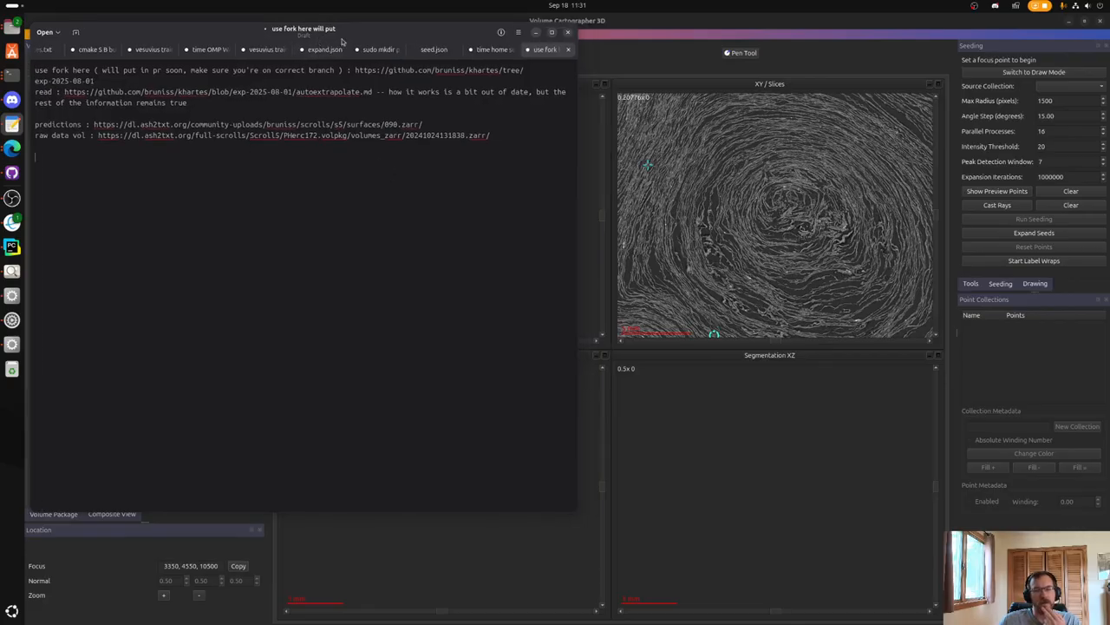
Switch to Volume Cartographer and set the segmentation directory to traces, showing the whole scroll cross-section in the XY slices.
{"action": "left_click", "coordinate": [771, 219]}
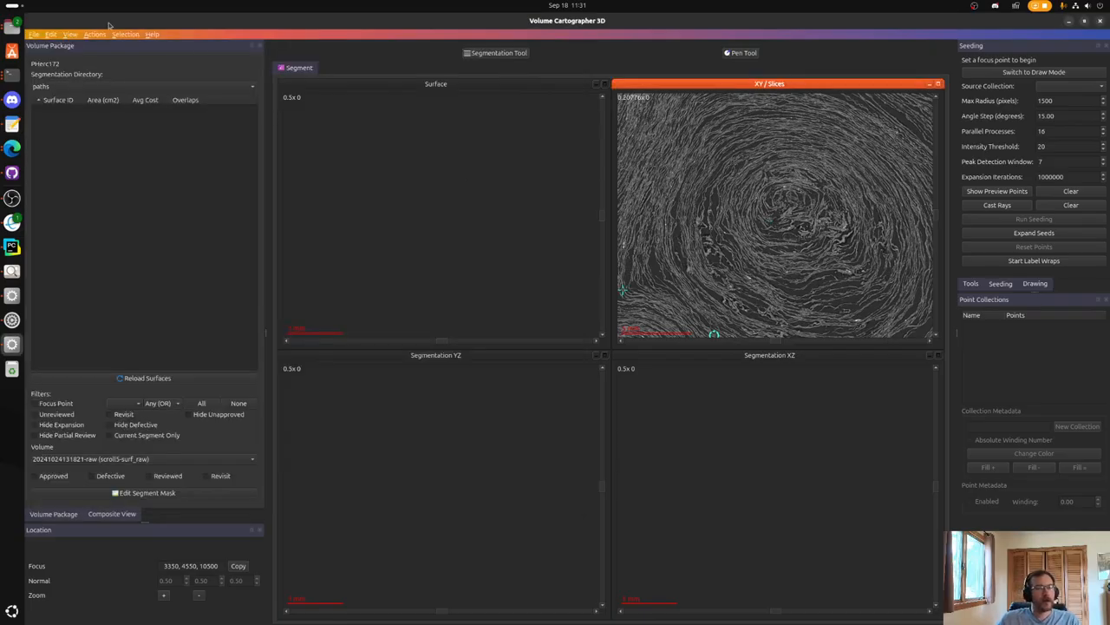
{"action": "left_click", "coordinate": [103, 87]}
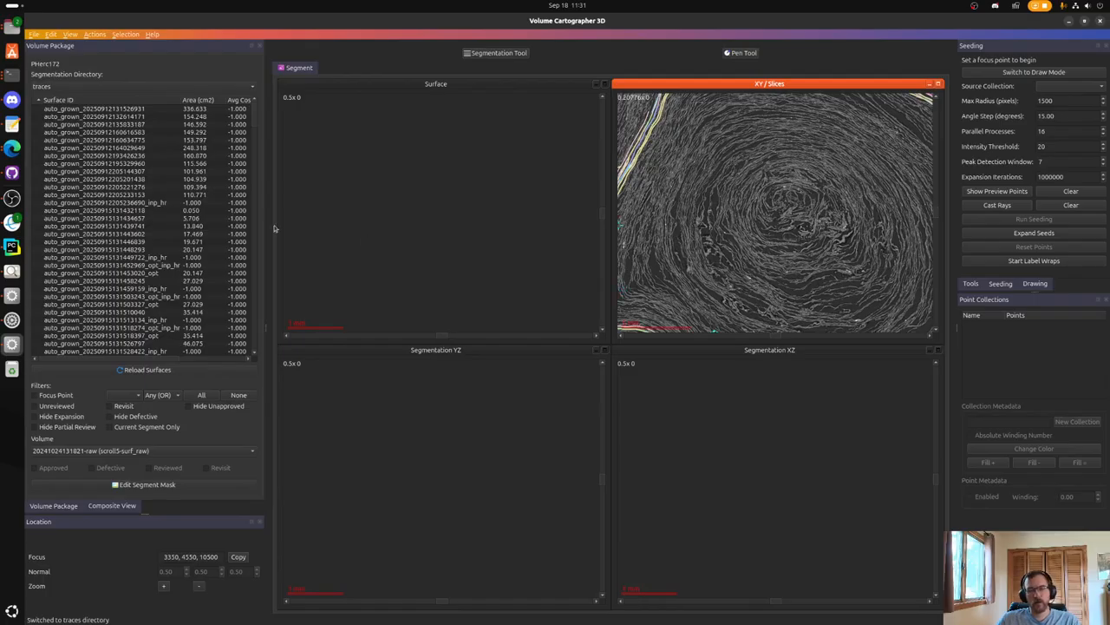
{"action": "scroll", "coordinate": [724, 211], "scroll_direction": "down", "scroll_amount": 5}
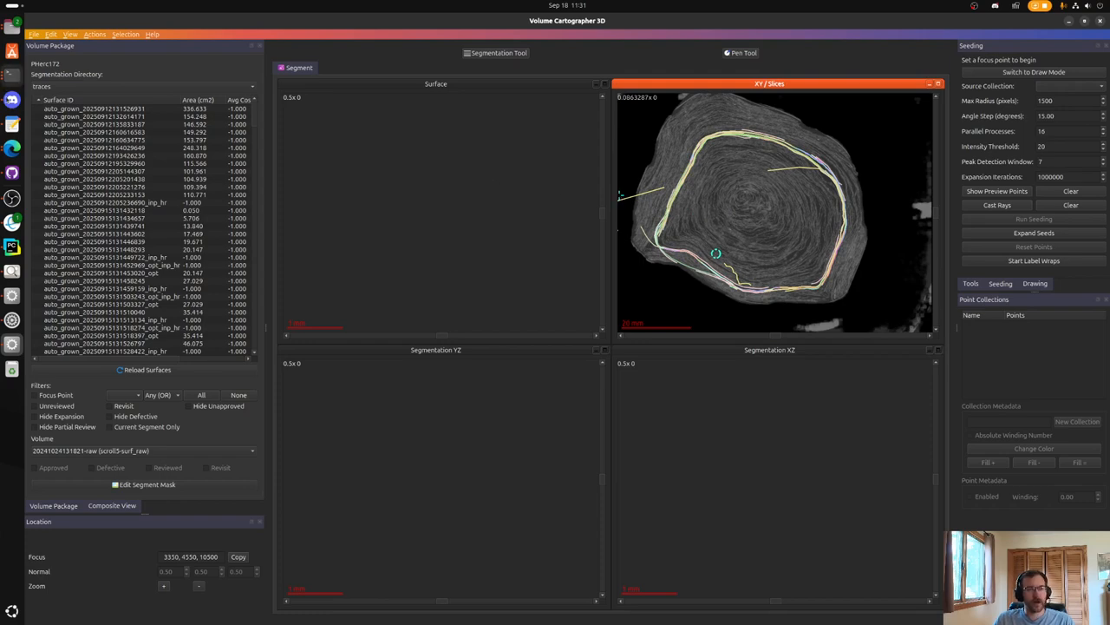
Switch to the browser and go back to dl.ash2txt.org/community-uploads/.
{"action": "left_click", "coordinate": [12, 148]}
{"action": "key", "text": "alt+Left"}
{"action": "key", "text": "alt+Left"}
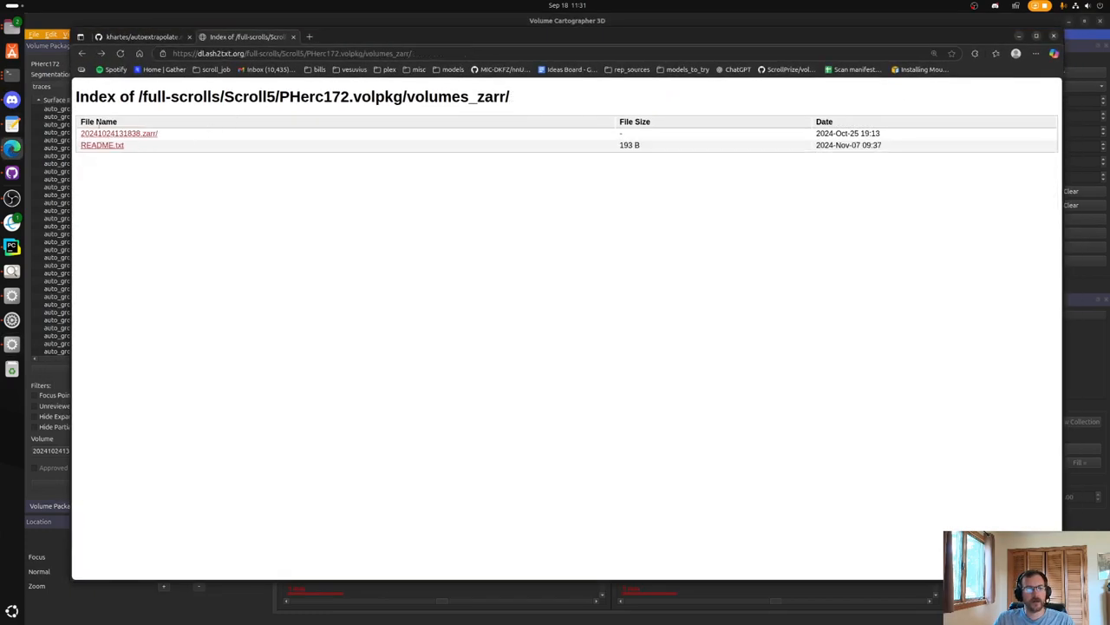
{"action": "left_click", "coordinate": [266, 53]}
{"action": "key", "text": "Right"}
{"action": "key", "text": "BackSpace"}
{"action": "key", "text": "BackSpace"}
{"action": "key", "text": "BackSpace"}
{"action": "key", "text": "BackSpace"}
{"action": "key", "text": "BackSpace"}
{"action": "key", "text": "BackSpace"}
{"action": "key", "text": "BackSpace"}
{"action": "key", "text": "BackSpace"}
{"action": "key", "text": "BackSpace"}
{"action": "key", "text": "BackSpace"}
{"action": "key", "text": "BackSpace"}
{"action": "key", "text": "BackSpace"}
{"action": "key", "text": "BackSpace"}
{"action": "key", "text": "BackSpace"}
{"action": "key", "text": "BackSpace"}
{"action": "key", "text": "BackSpace"}
{"action": "key", "text": "BackSpace"}
{"action": "key", "text": "BackSpace"}
{"action": "key", "text": "BackSpace"}
{"action": "key", "text": "BackSpace"}
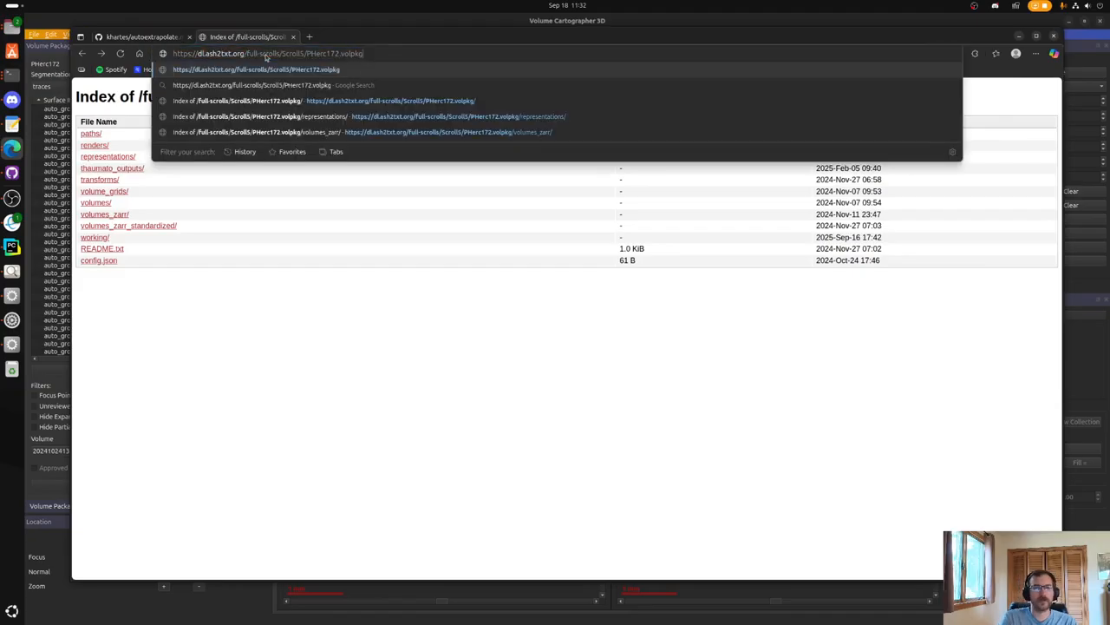
{"action": "key", "text": "BackSpace"}
{"action": "key", "text": "BackSpace"}
{"action": "key", "text": "BackSpace"}
{"action": "key", "text": "BackSpace"}
{"action": "key", "text": "BackSpace"}
{"action": "key", "text": "BackSpace"}
{"action": "key", "text": "BackSpace"}
{"action": "key", "text": "BackSpace"}
{"action": "key", "text": "BackSpace"}
{"action": "key", "text": "BackSpace"}
{"action": "type", "text": "comm"}
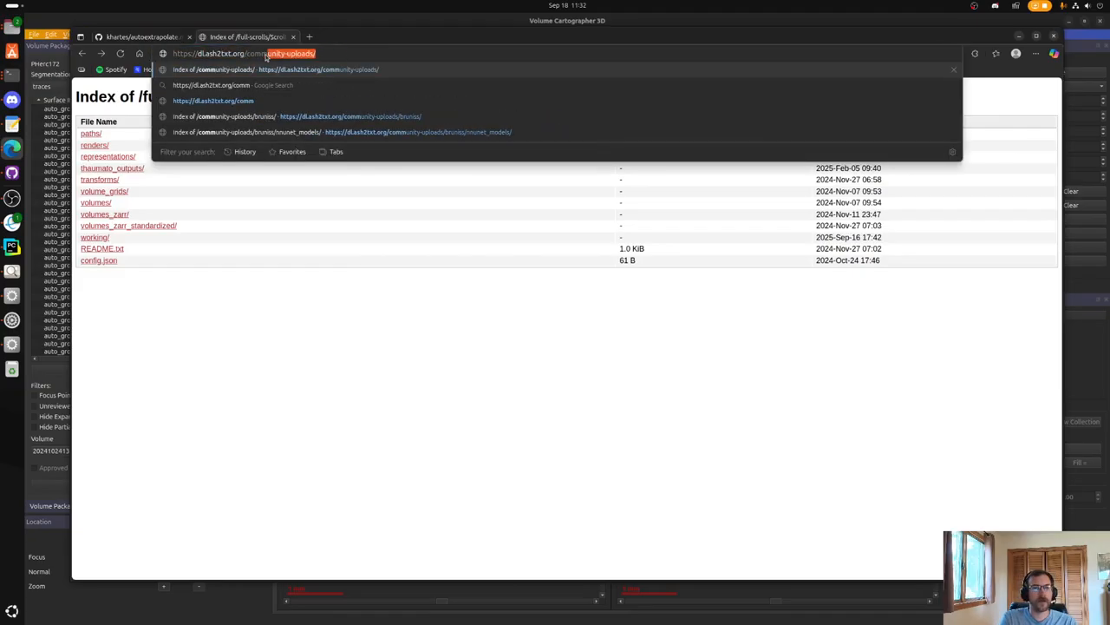
{"action": "key", "text": "Return"}
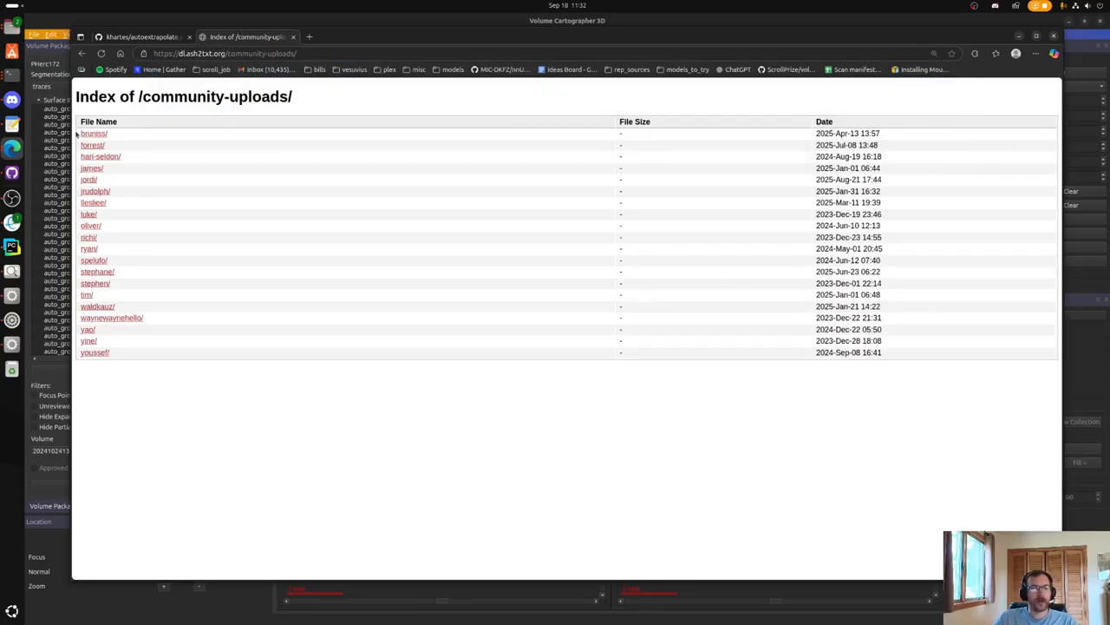
Open bruniss/scrolls/s5/autogens to show the available autogenerated segments.
{"action": "left_click", "coordinate": [91, 133]}
{"action": "left_click", "coordinate": [100, 202]}
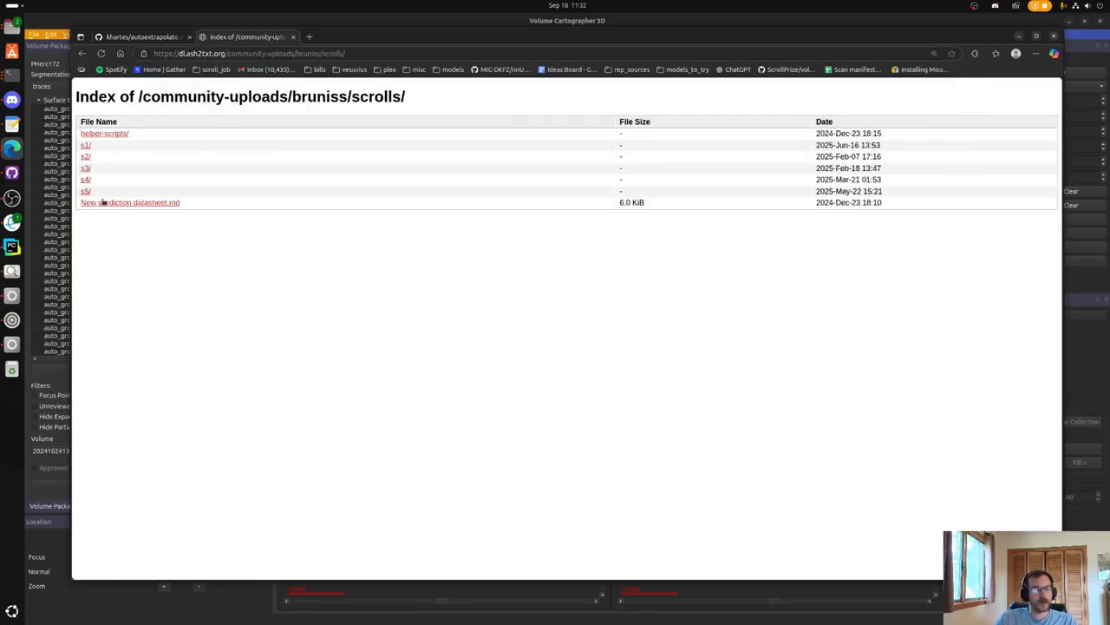
{"action": "left_click", "coordinate": [86, 191]}
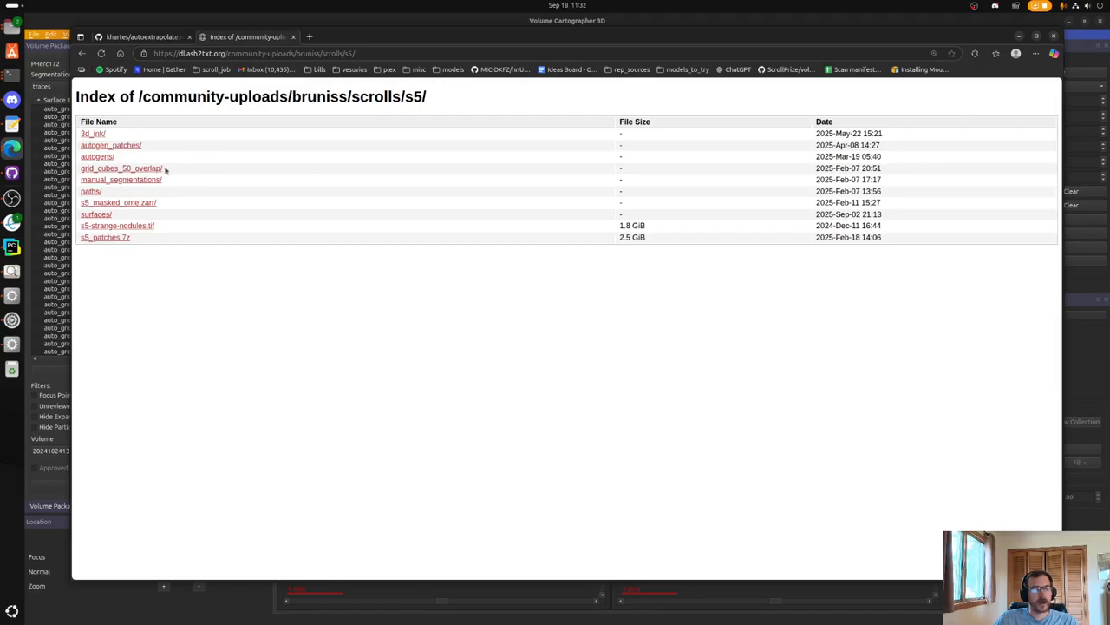
{"action": "left_click", "coordinate": [110, 157]}
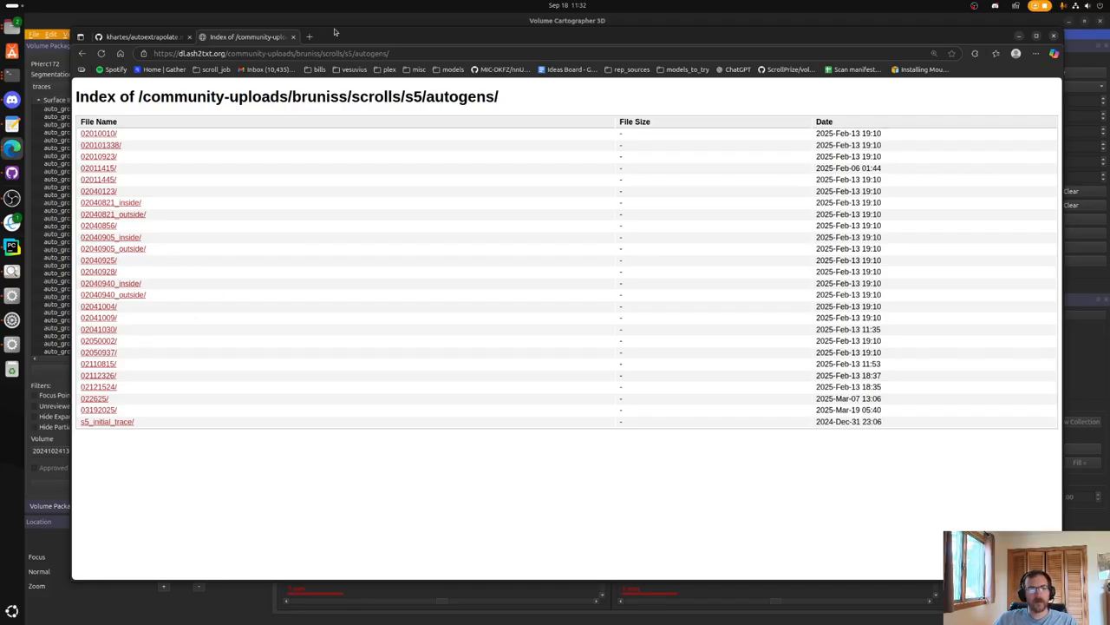
{"action": "left_click", "coordinate": [55, 26]}
{"action": "left_click", "coordinate": [156, 148]}
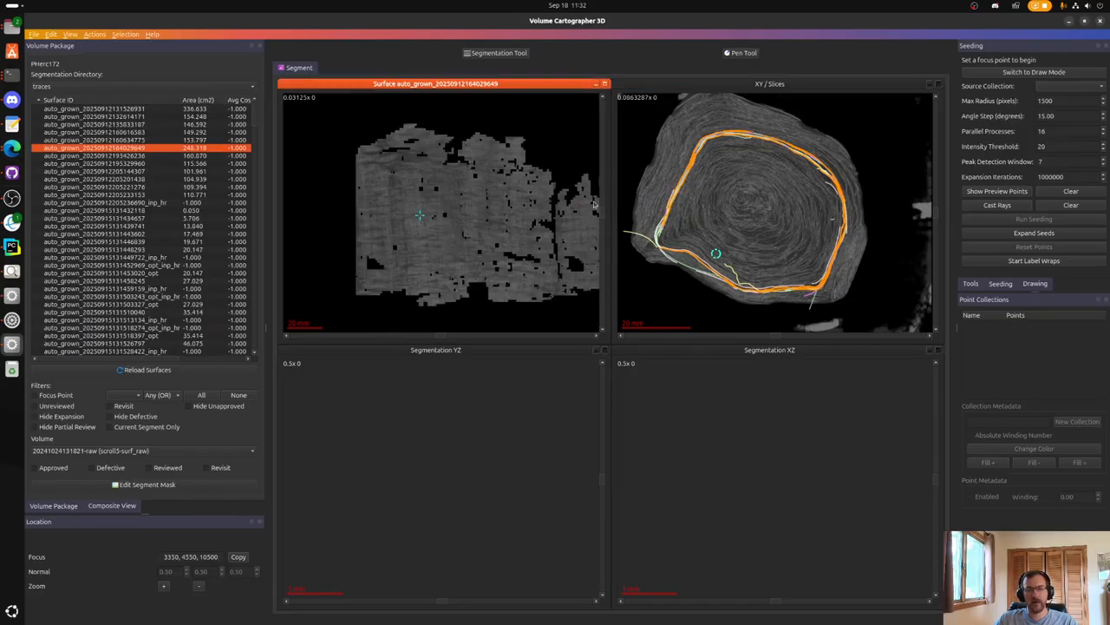
{"action": "left_click", "coordinate": [441, 213]}
{"action": "left_click", "coordinate": [761, 279]}
{"action": "scroll", "coordinate": [763, 280], "scroll_direction": "down", "scroll_amount": 5}
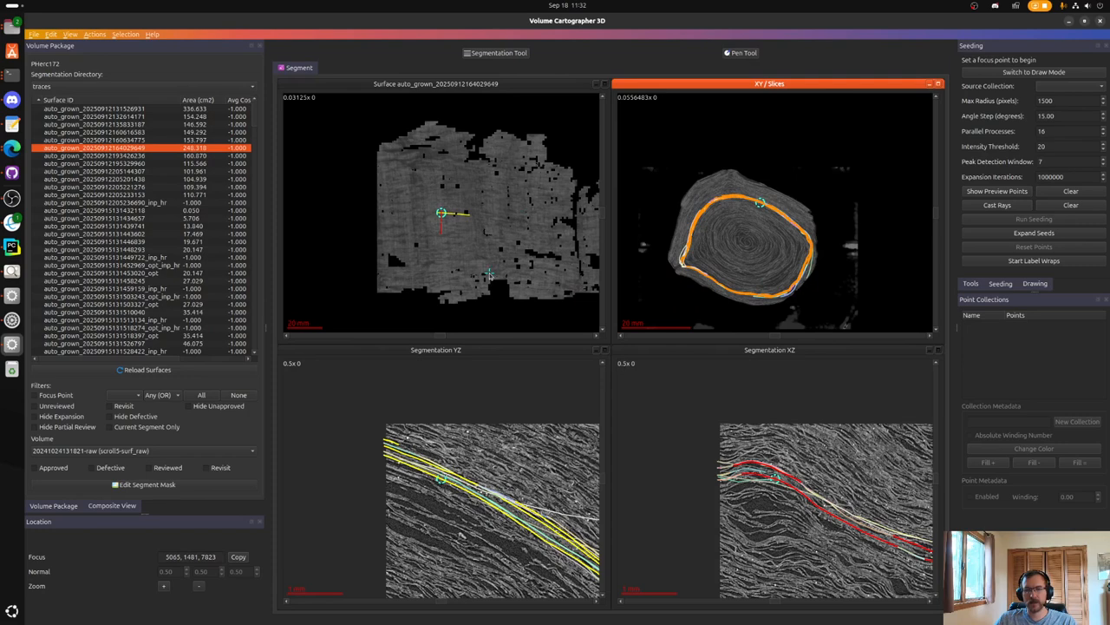
Examine the displayed surface along its length, checking the holes and gaps between its sections.
{"action": "right_click_drag", "start_coordinate": [532, 259], "coordinate": [334, 260]}
{"action": "mouse_move", "coordinate": [482, 260]}
{"action": "right_mouse_down"}
{"action": "mouse_move", "coordinate": [345, 268]}
{"action": "mouse_move", "coordinate": [538, 256]}
{"action": "right_mouse_up"}
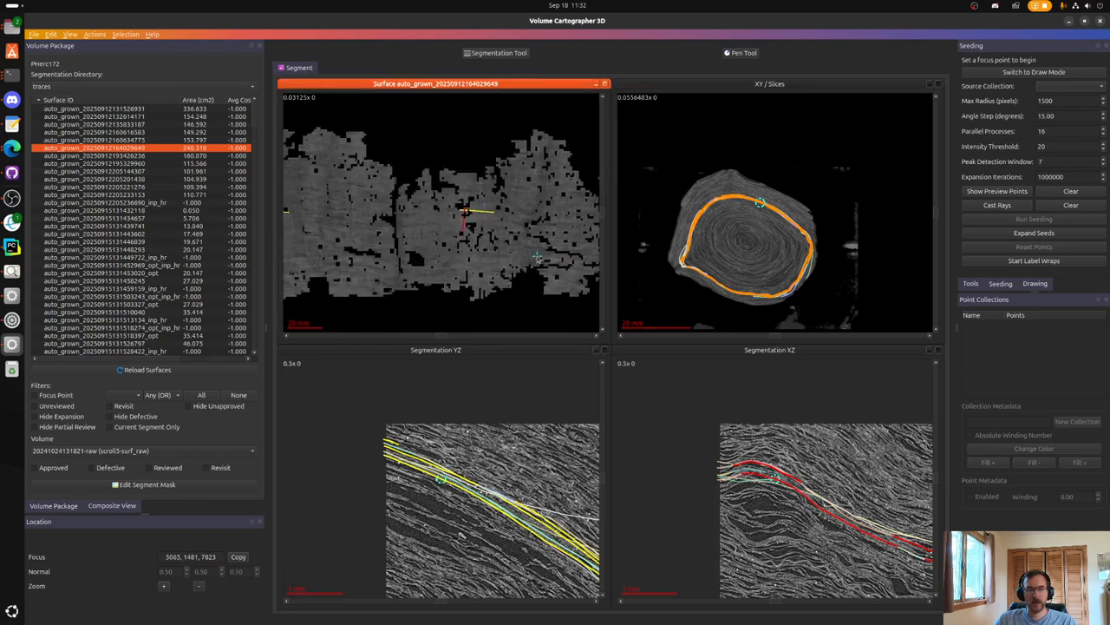
{"action": "right_click_drag", "start_coordinate": [374, 231], "coordinate": [490, 207]}
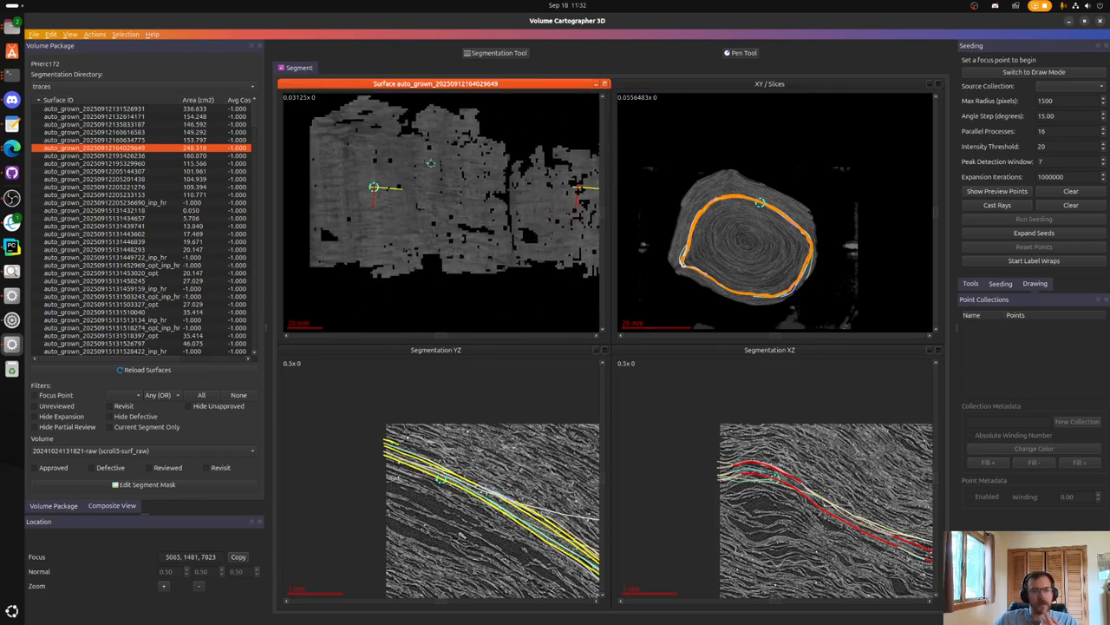
{"action": "right_click_drag", "start_coordinate": [425, 161], "coordinate": [437, 191]}
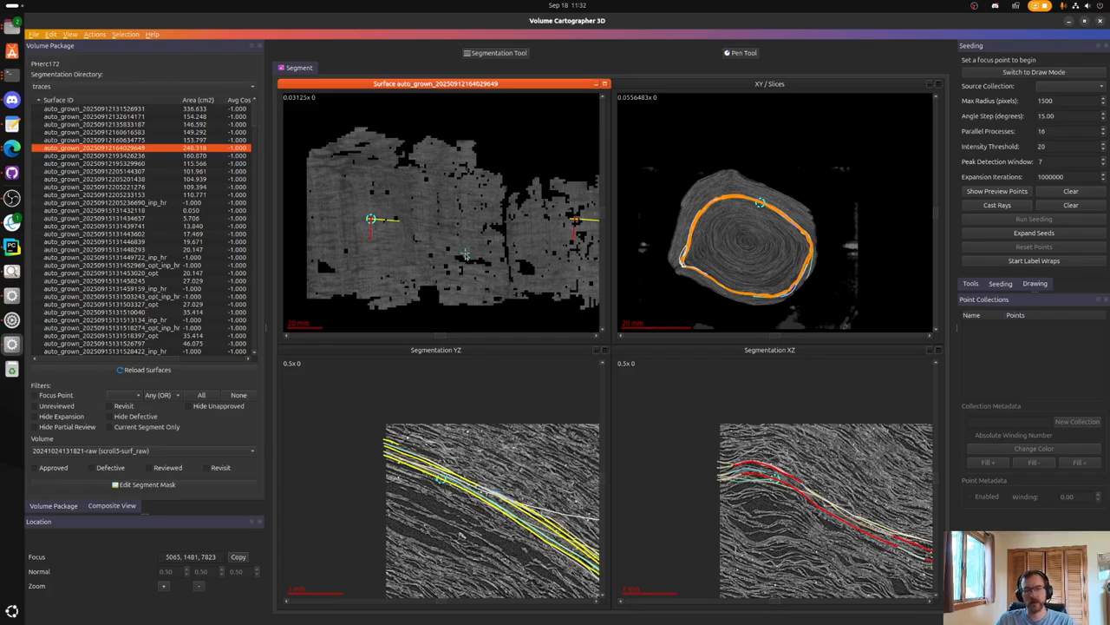
{"action": "scroll", "coordinate": [467, 256], "scroll_direction": "up", "scroll_amount": 4}
{"action": "scroll", "coordinate": [405, 220], "scroll_direction": "down", "scroll_amount": 5}
{"action": "right_click_drag", "start_coordinate": [423, 208], "coordinate": [412, 214]}
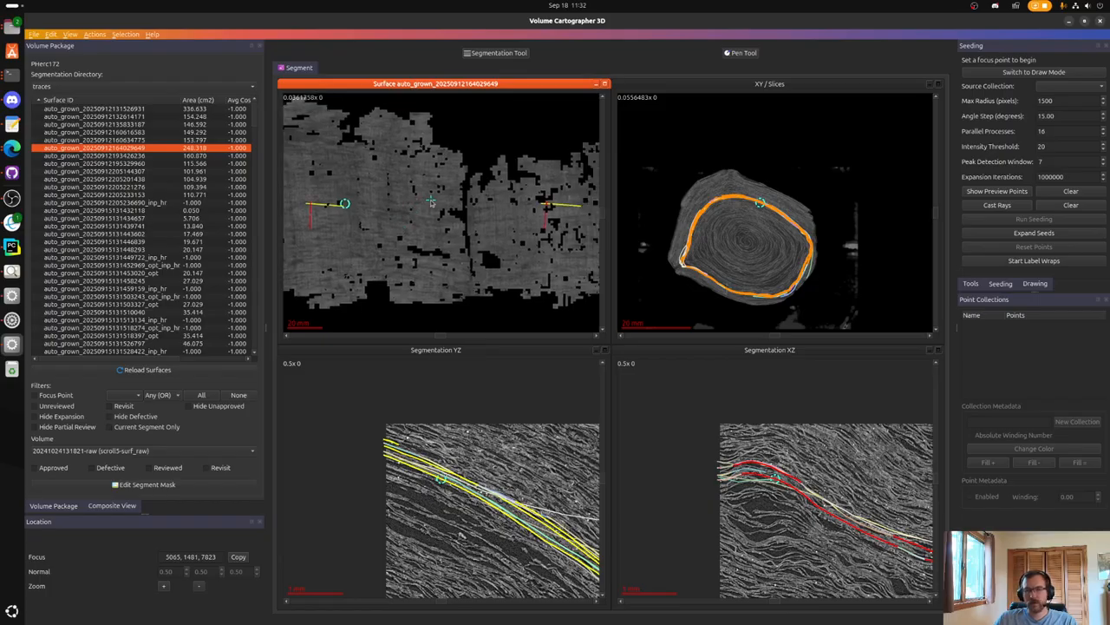
{"action": "scroll", "coordinate": [397, 204], "scroll_direction": "up", "scroll_amount": 5}
{"action": "scroll", "coordinate": [413, 203], "scroll_direction": "down", "scroll_amount": 3}
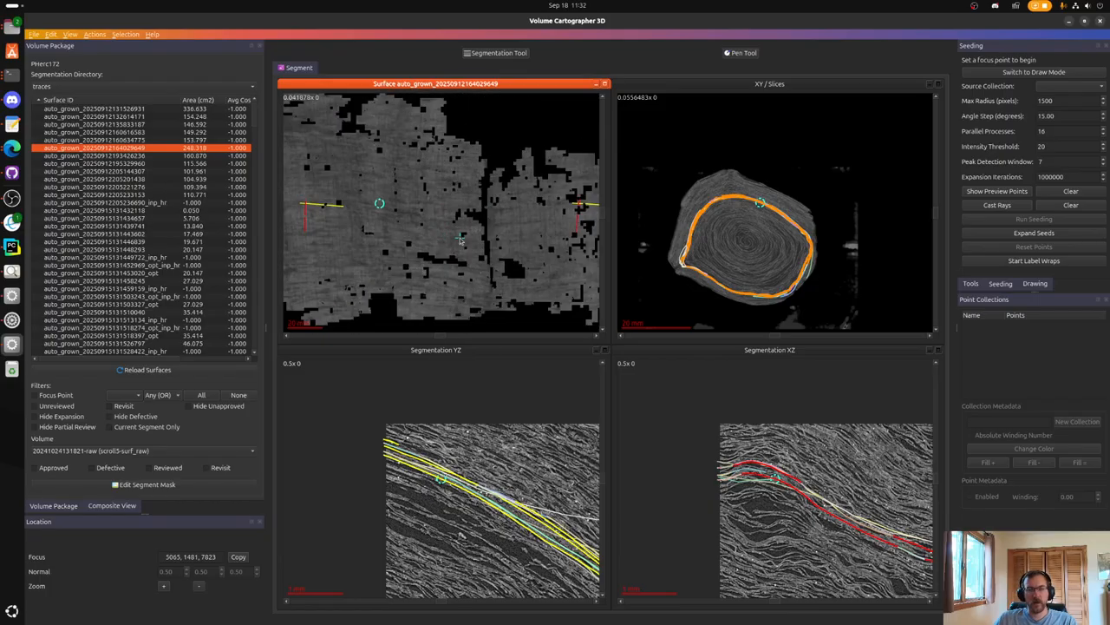
Focus the slice views on a point just above the long hole near the gap in the displayed surface.
{"action": "mouse_move", "coordinate": [393, 243]}
{"action": "right_mouse_down"}
{"action": "mouse_move", "coordinate": [524, 234]}
{"action": "mouse_move", "coordinate": [373, 248]}
{"action": "right_mouse_up"}
{"action": "scroll", "coordinate": [412, 251], "scroll_direction": "up", "scroll_amount": 6}
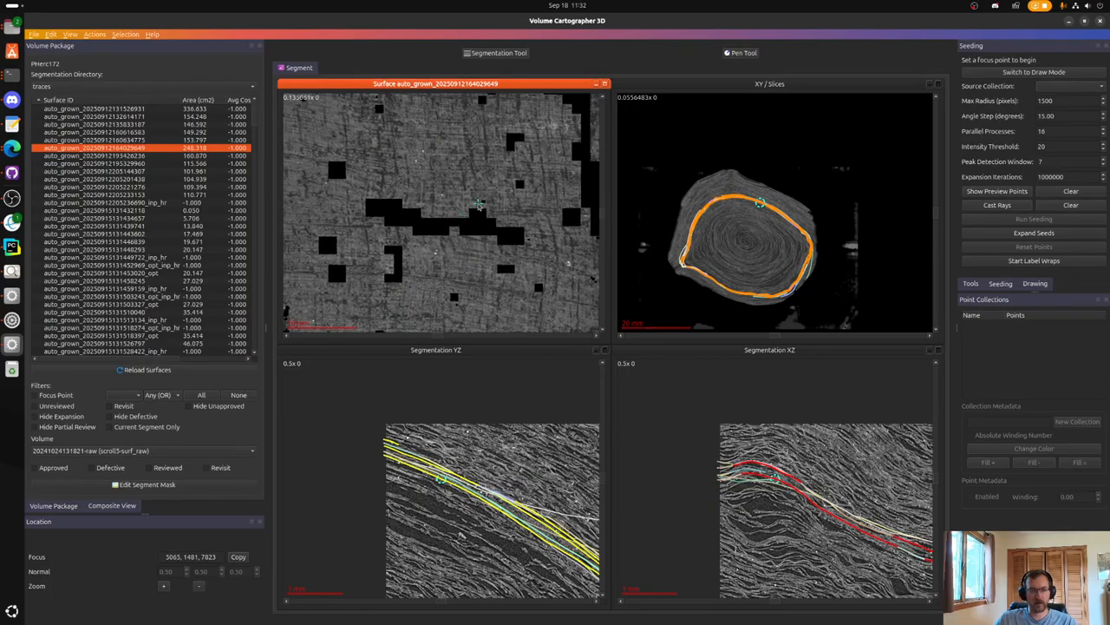
{"action": "left_click", "coordinate": [456, 192], "text": "ctrl"}
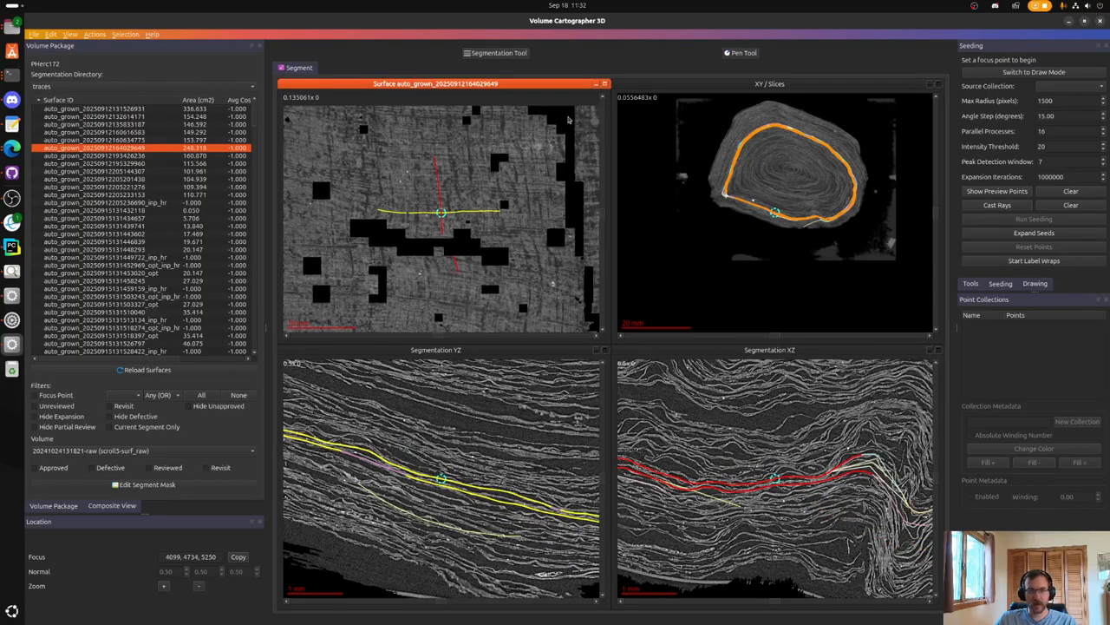
{"action": "scroll", "coordinate": [475, 193], "scroll_direction": "down", "scroll_amount": 5}
{"action": "scroll", "coordinate": [473, 205], "scroll_direction": "down", "scroll_amount": 3}
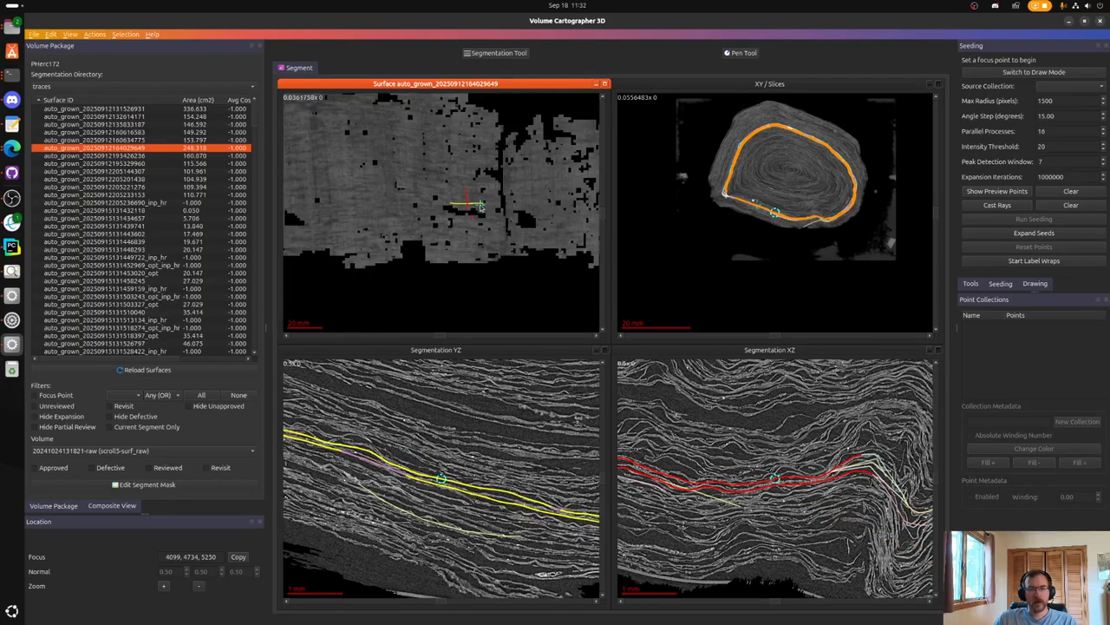
Maximize the surface view and bring the area around the long hole into close view.
{"action": "left_click", "coordinate": [605, 84]}
{"action": "scroll", "coordinate": [628, 288], "scroll_direction": "up", "scroll_amount": 8}
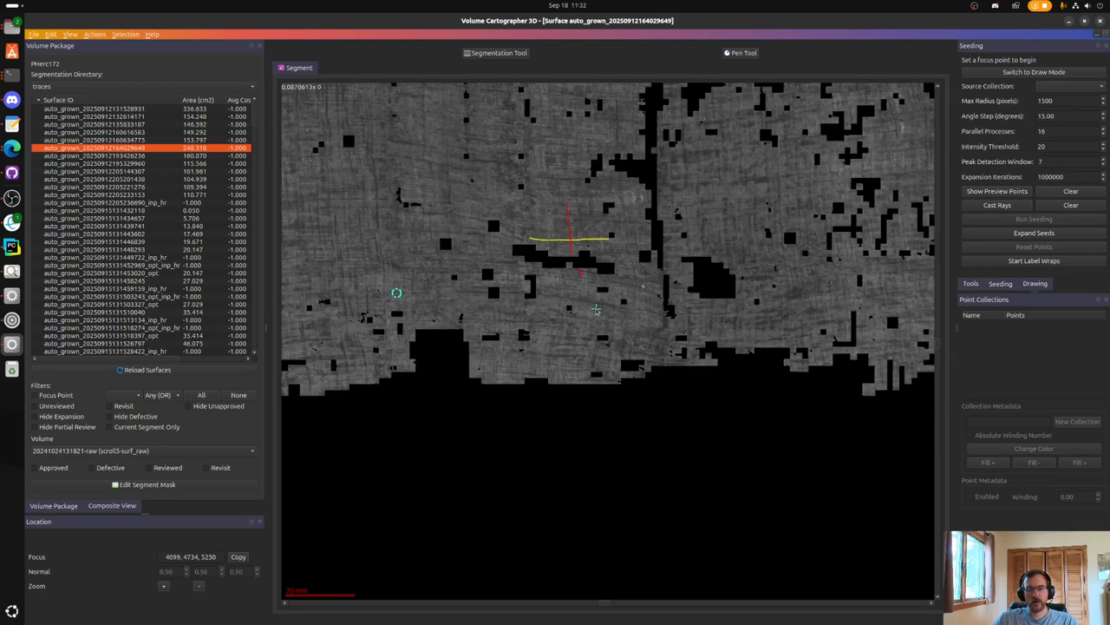
{"action": "right_click_drag", "start_coordinate": [628, 288], "coordinate": [644, 303]}
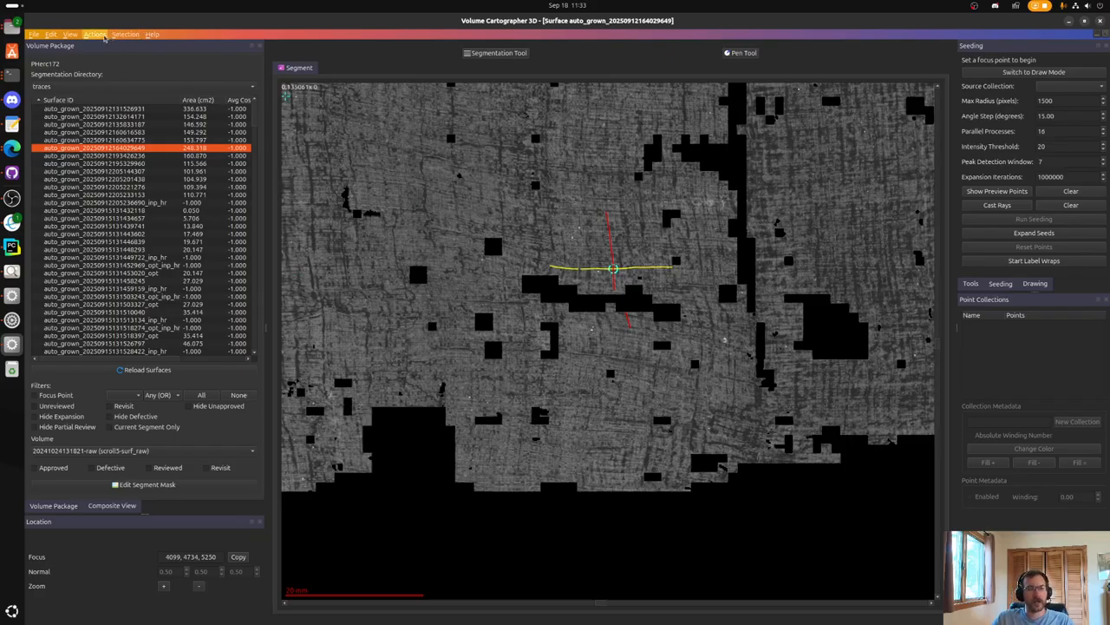
Draw a bounding box around the long hole and create a new surface from that selection.
{"action": "left_click", "coordinate": [105, 38]}
{"action": "left_click", "coordinate": [107, 55]}
{"action": "scroll", "coordinate": [636, 255], "scroll_direction": "down", "scroll_amount": 3}
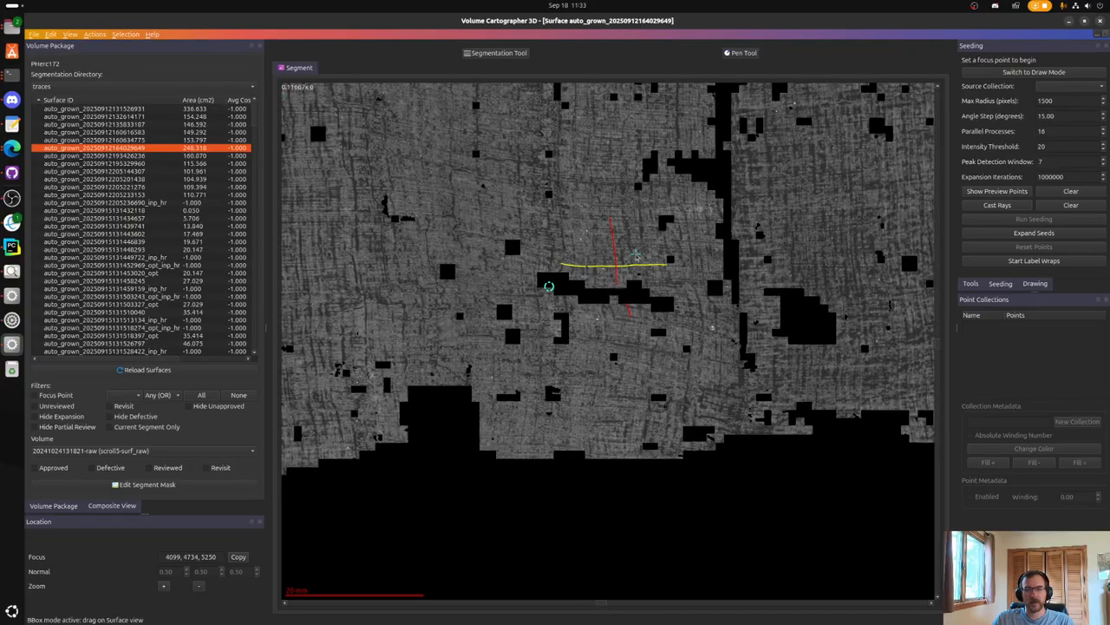
{"action": "left_click_drag", "start_coordinate": [527, 239], "coordinate": [704, 371]}
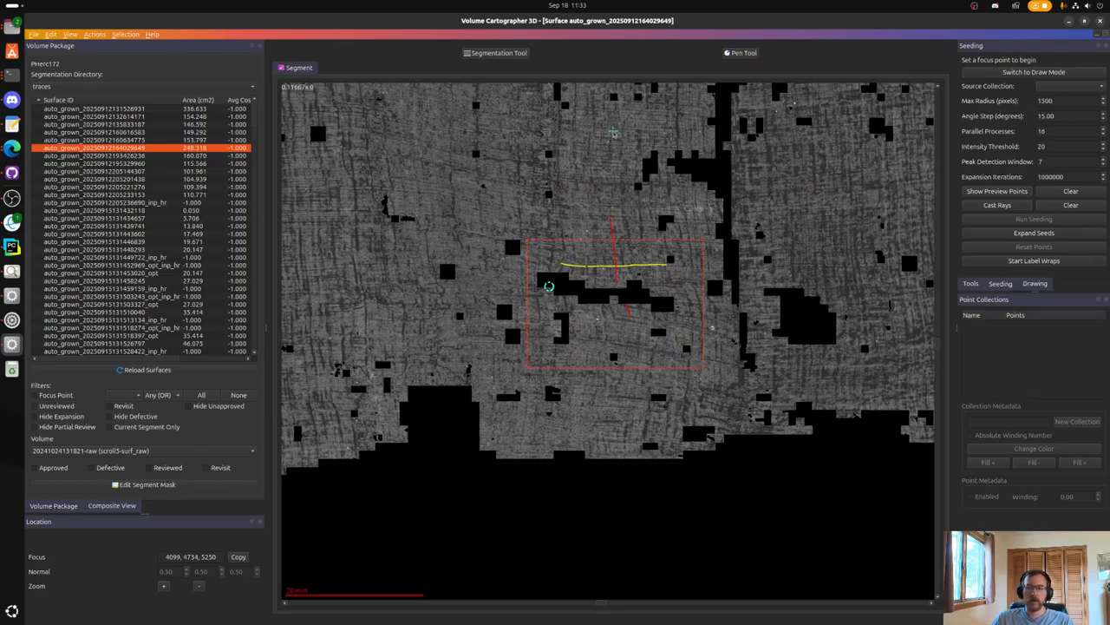
{"action": "left_click", "coordinate": [129, 35]}
{"action": "left_click", "coordinate": [165, 59]}
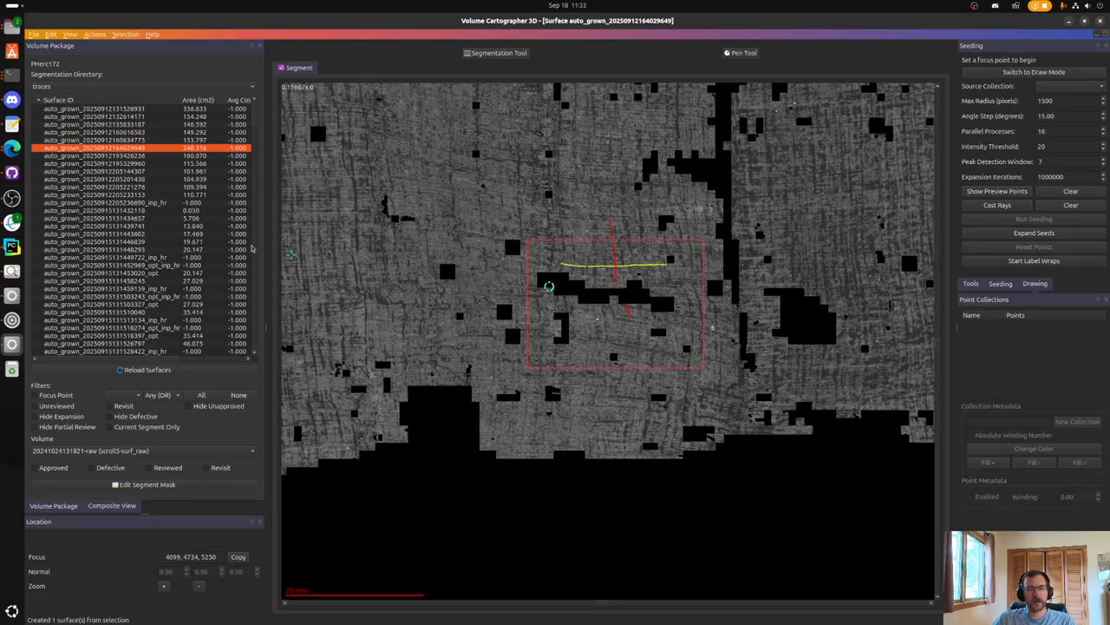
Display the newly created selection surface from the end of the surface list and widen the list to show its Overlaps column.
{"action": "left_click_drag", "start_coordinate": [257, 117], "coordinate": [249, 363]}
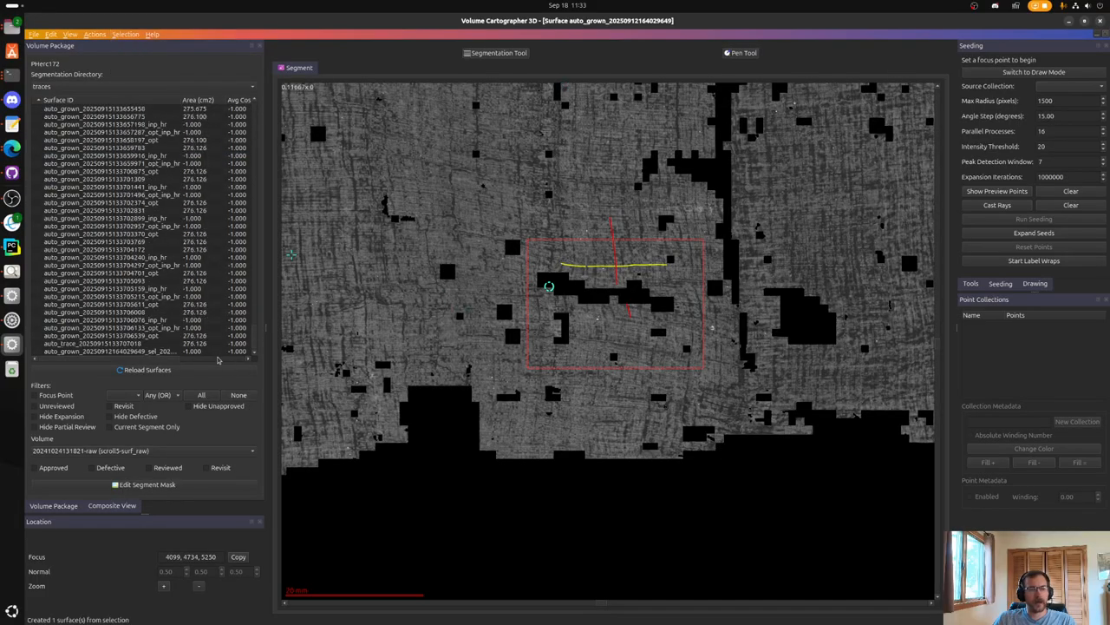
{"action": "left_click", "coordinate": [212, 352]}
{"action": "right_click_drag", "start_coordinate": [646, 403], "coordinate": [637, 392]}
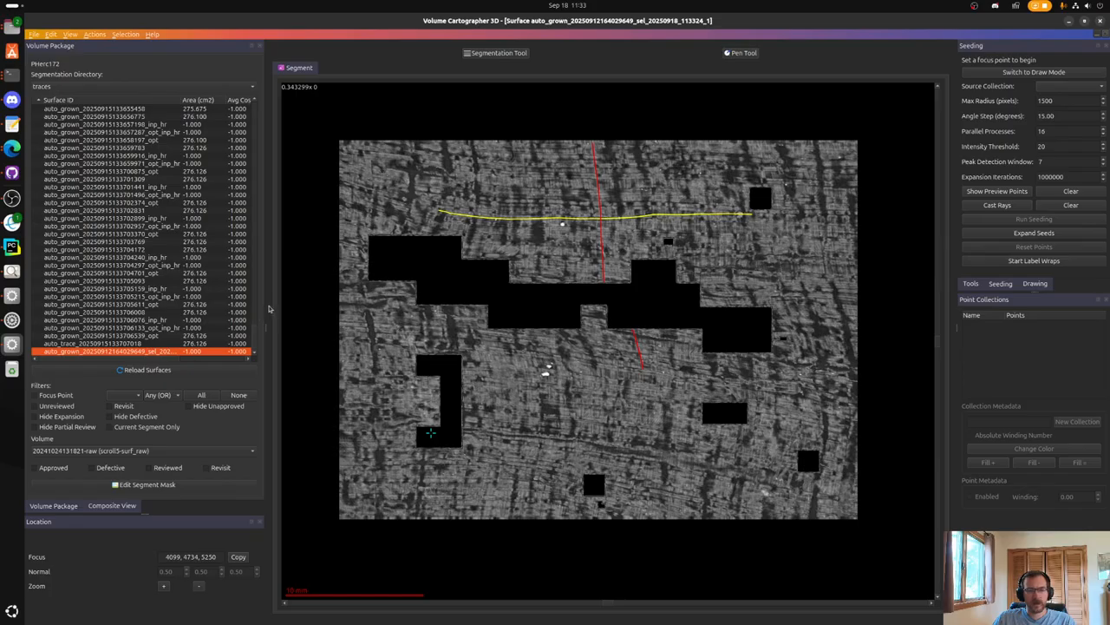
{"action": "left_click_drag", "start_coordinate": [267, 308], "coordinate": [310, 309]}
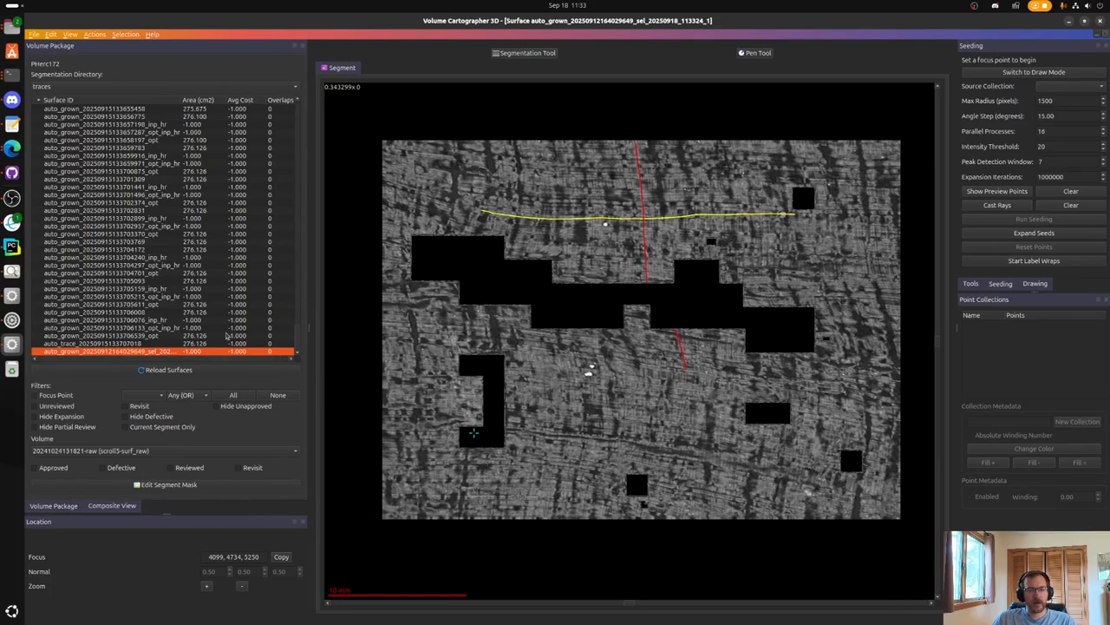
Convert the new surface to OBJ with 2 decimation iterations, grid alignment, surface outlier cleaning and a lower Clean K (sigma).
{"action": "right_click", "coordinate": [260, 354]}
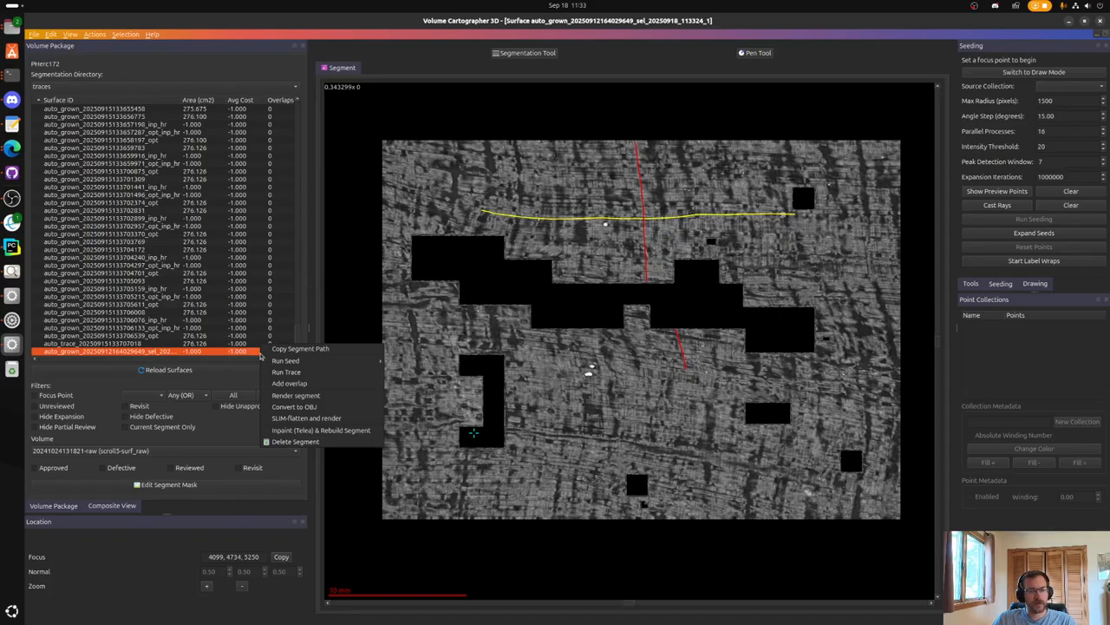
{"action": "left_click", "coordinate": [225, 350]}
{"action": "right_click", "coordinate": [224, 350]}
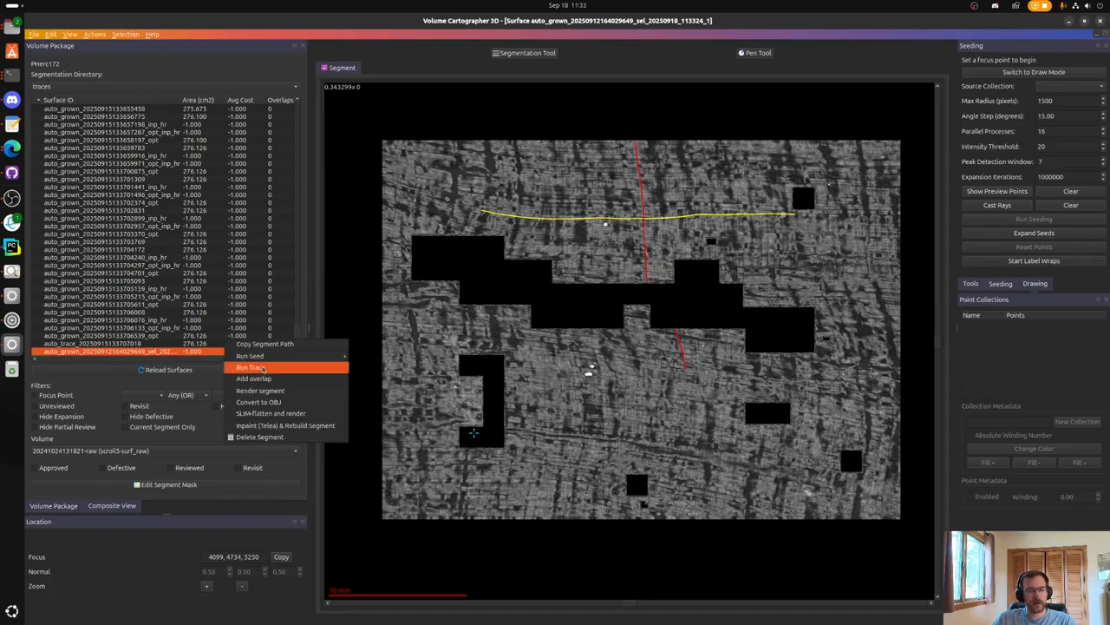
{"action": "left_click", "coordinate": [260, 404]}
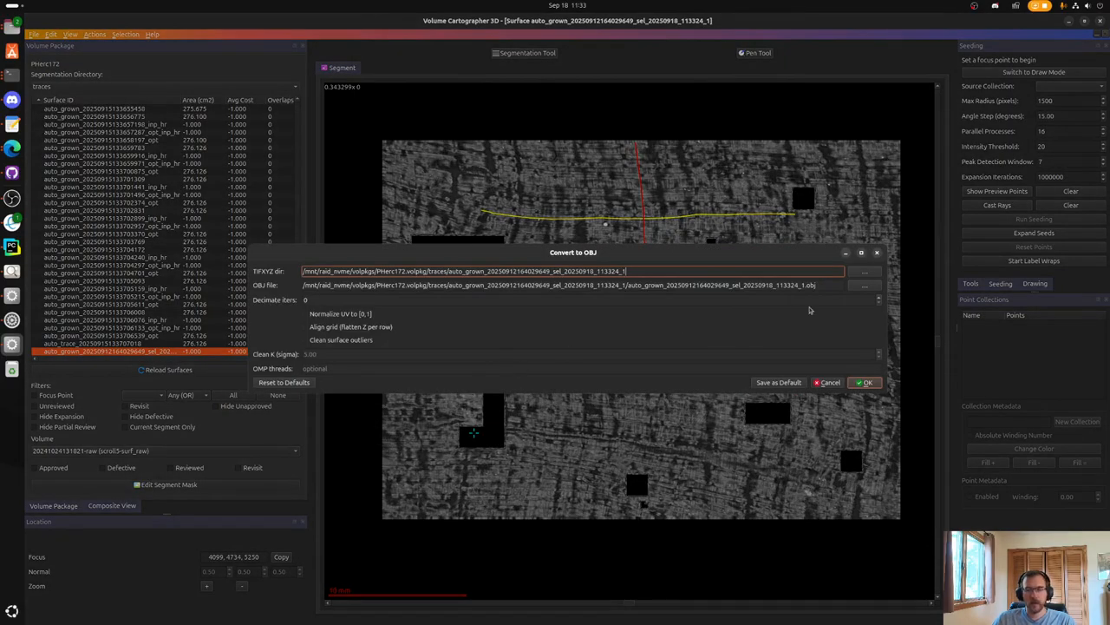
{"action": "left_click", "coordinate": [413, 300]}
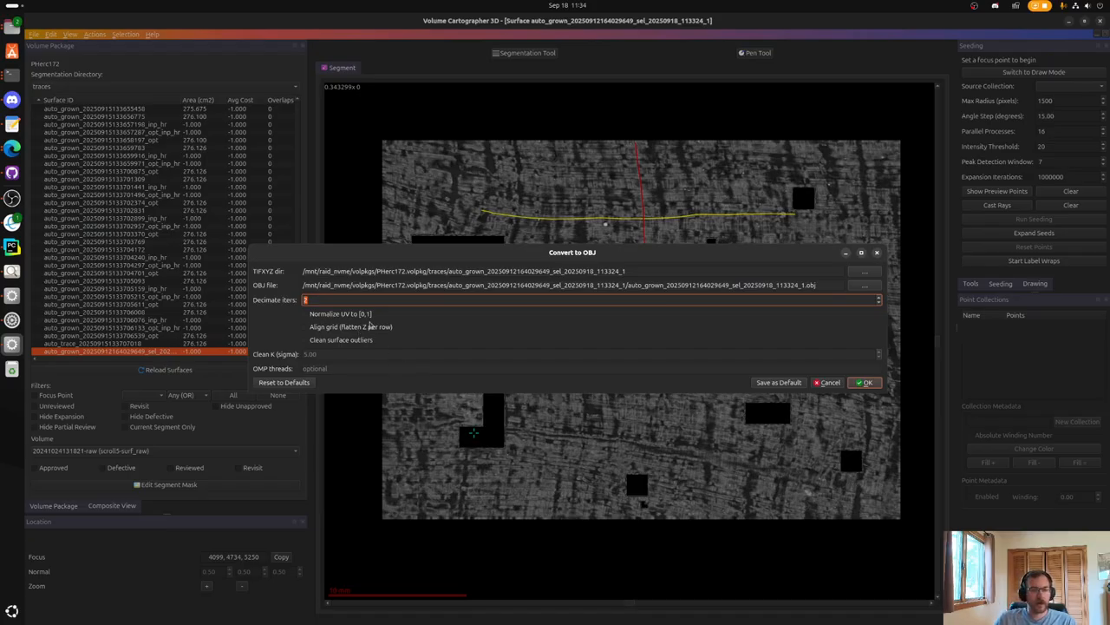
{"action": "left_click", "coordinate": [365, 327]}
{"action": "left_click", "coordinate": [336, 340]}
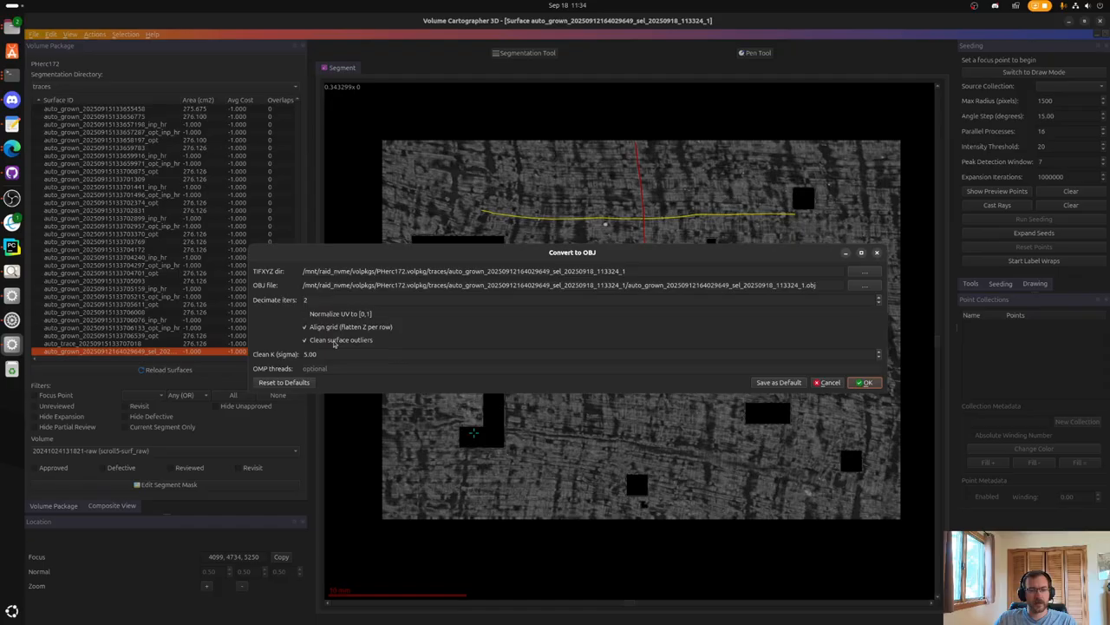
{"action": "left_click", "coordinate": [879, 358]}
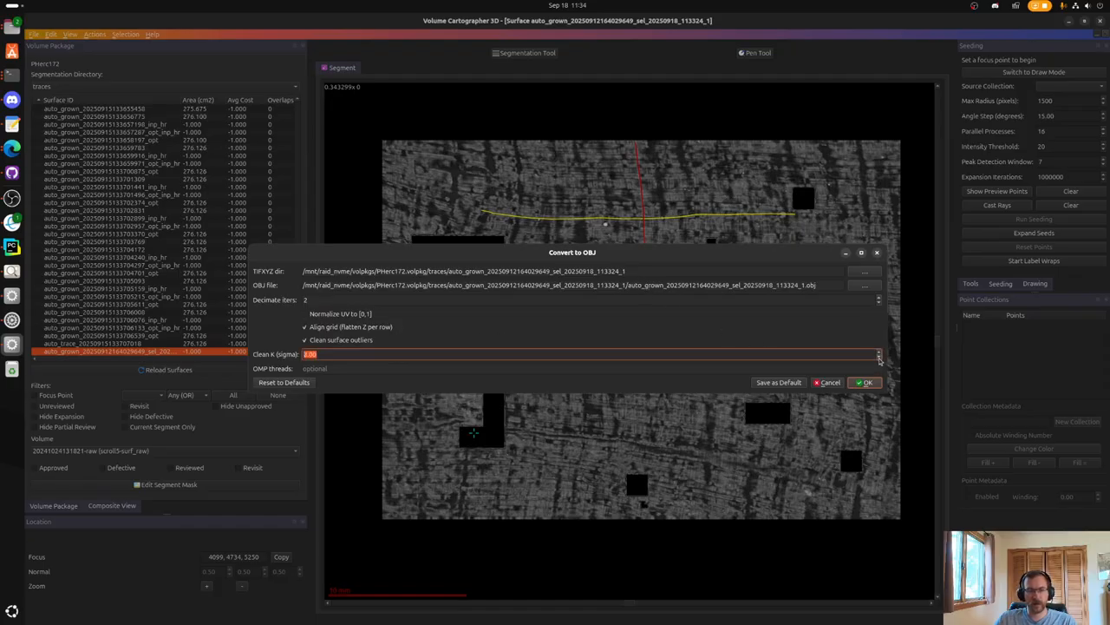
{"action": "left_click", "coordinate": [865, 382]}
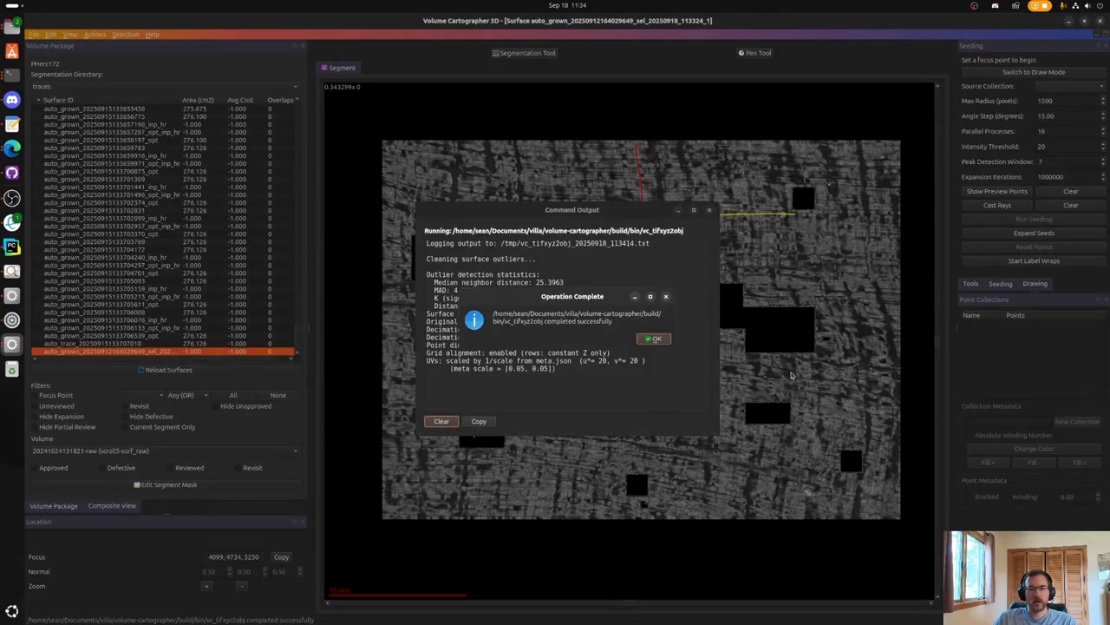
{"action": "left_click", "coordinate": [657, 339]}
Copy the new segment's path, open that folder in the Files app, and select the exported OBJ file.
{"action": "right_click", "coordinate": [245, 352]}
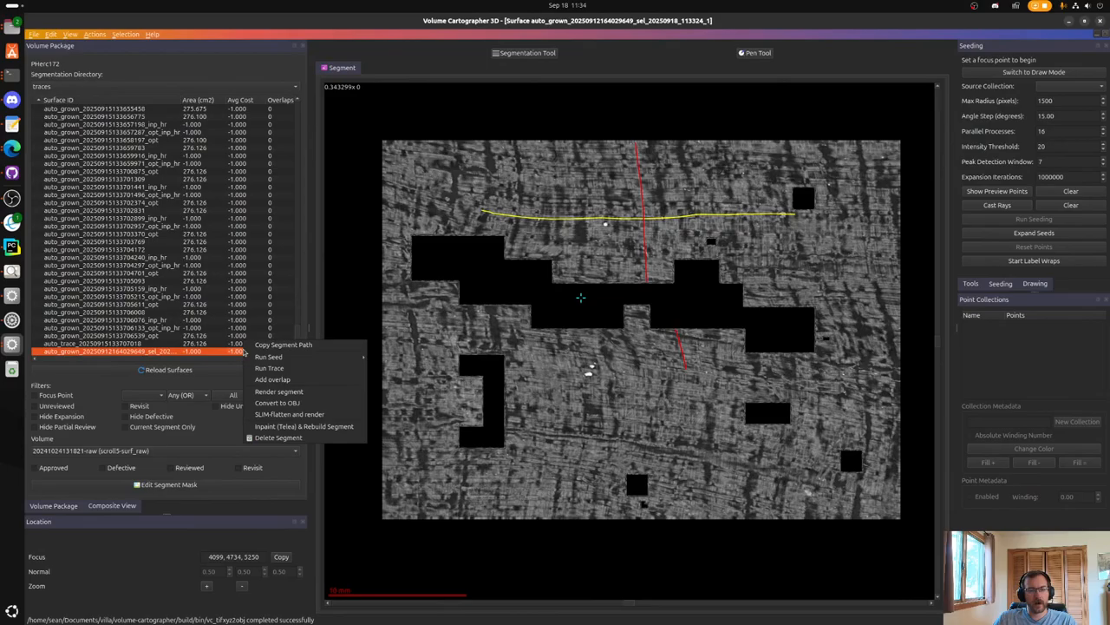
{"action": "left_click", "coordinate": [260, 343]}
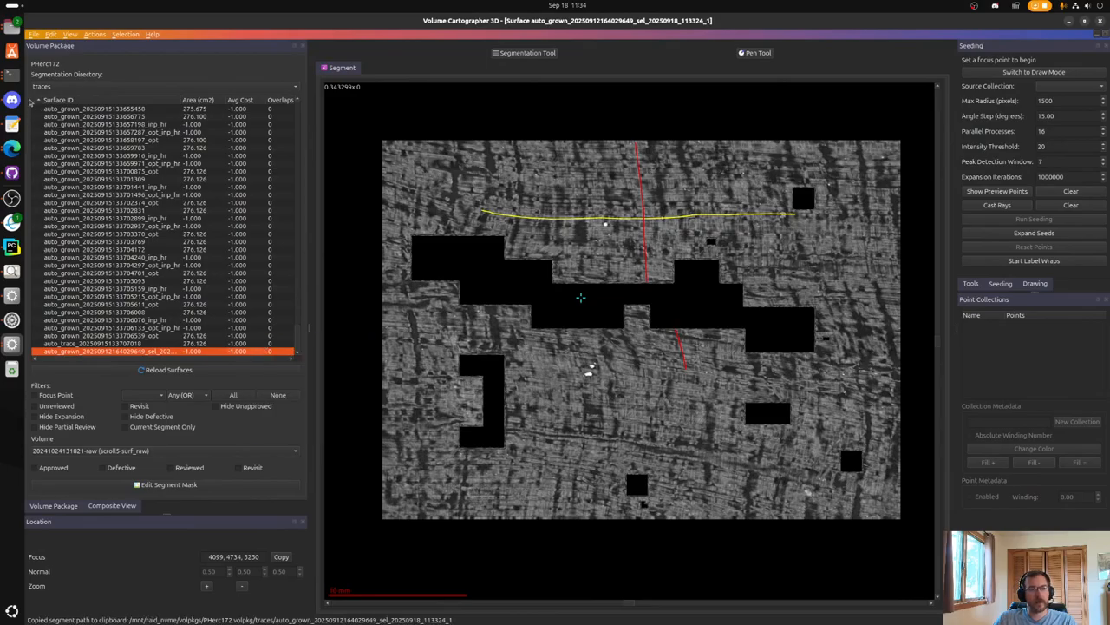
{"action": "left_click", "coordinate": [13, 28]}
{"action": "key", "text": "ctrl+l"}
{"action": "key", "text": "ctrl+v"}
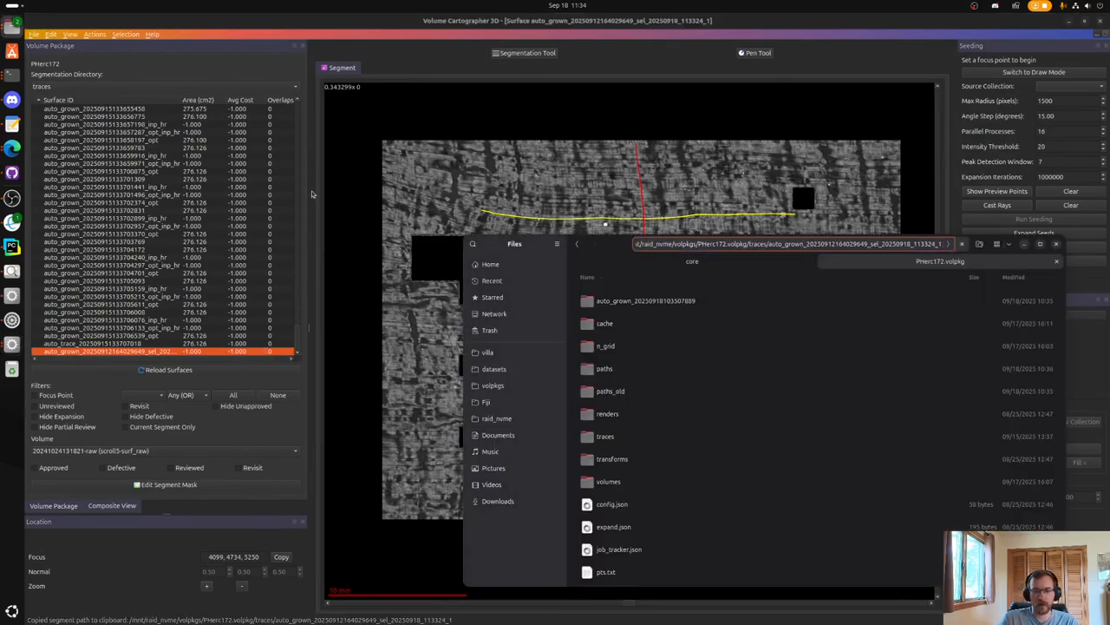
{"action": "key", "text": "Return"}
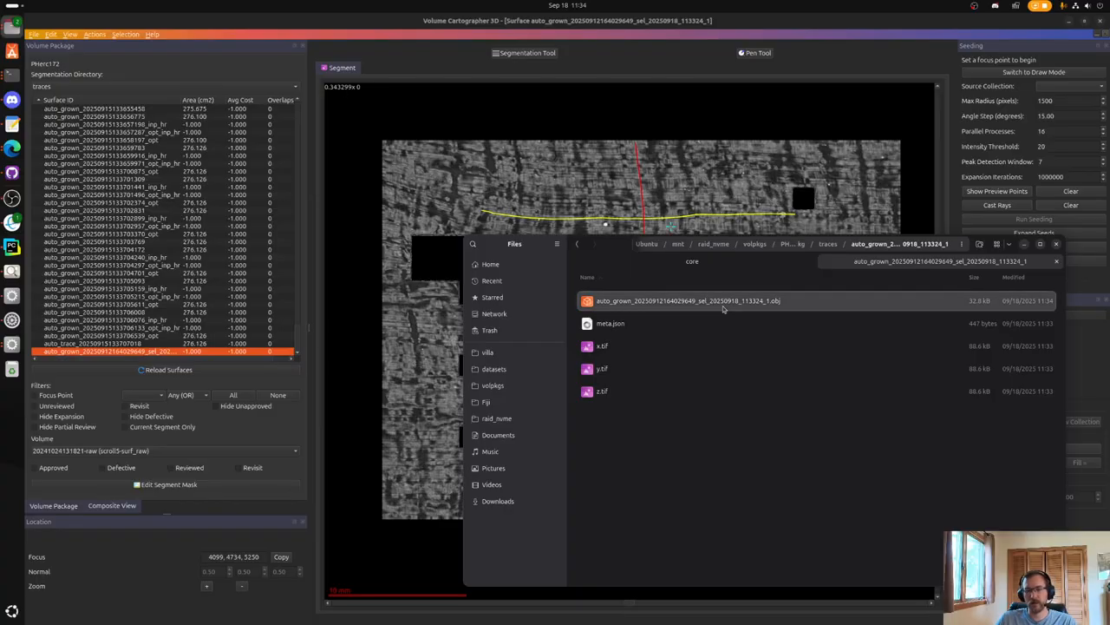
{"action": "left_click", "coordinate": [722, 304]}
{"action": "left_click_drag", "start_coordinate": [602, 243], "coordinate": [486, 155]}
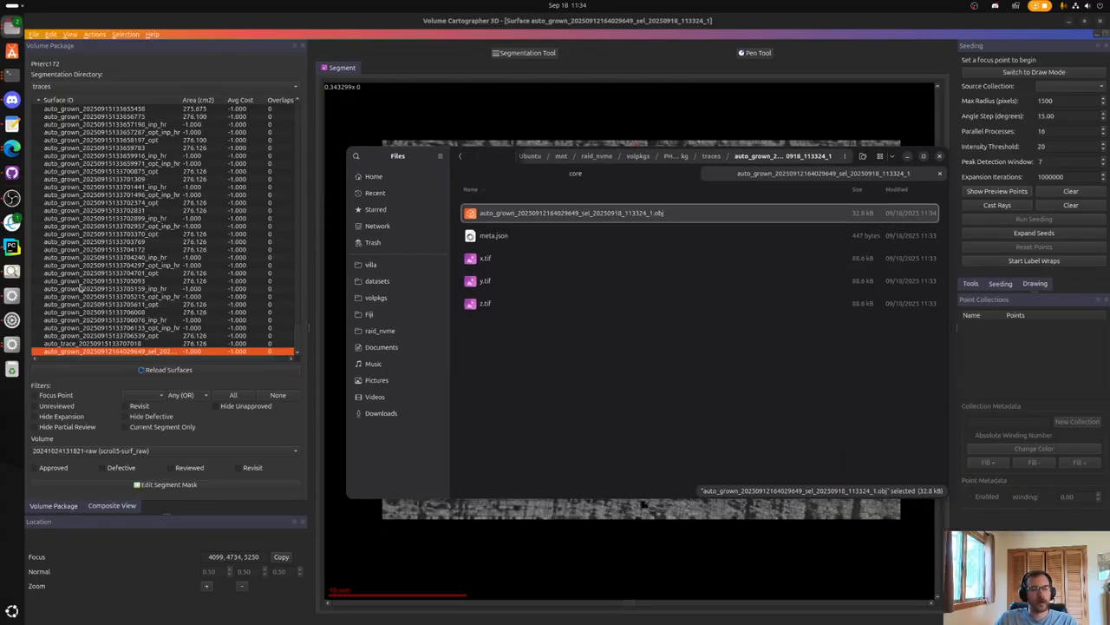
Switch to the terminal, open a new tab, and activate the khartes conda environment.
{"action": "left_click", "coordinate": [11, 76]}
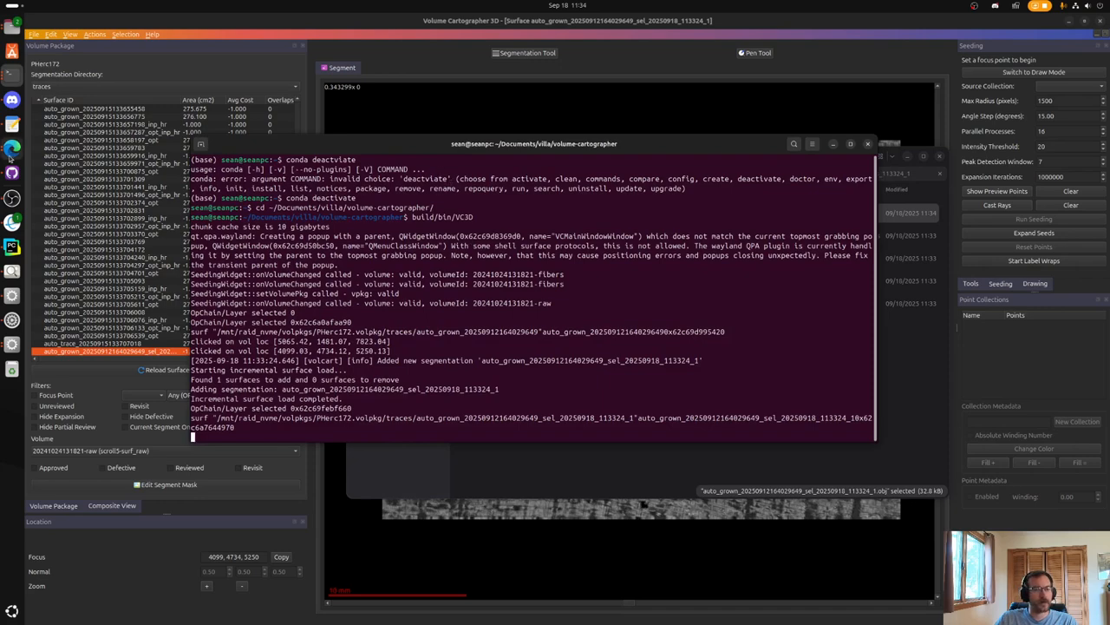
{"action": "left_click", "coordinate": [11, 75]}
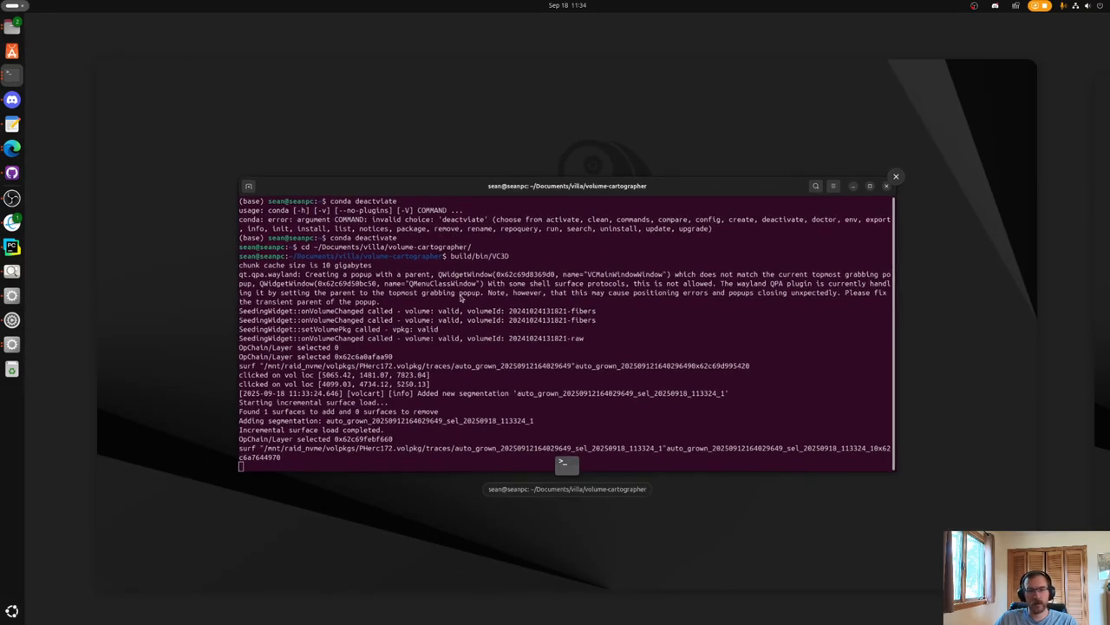
{"action": "left_click", "coordinate": [462, 301]}
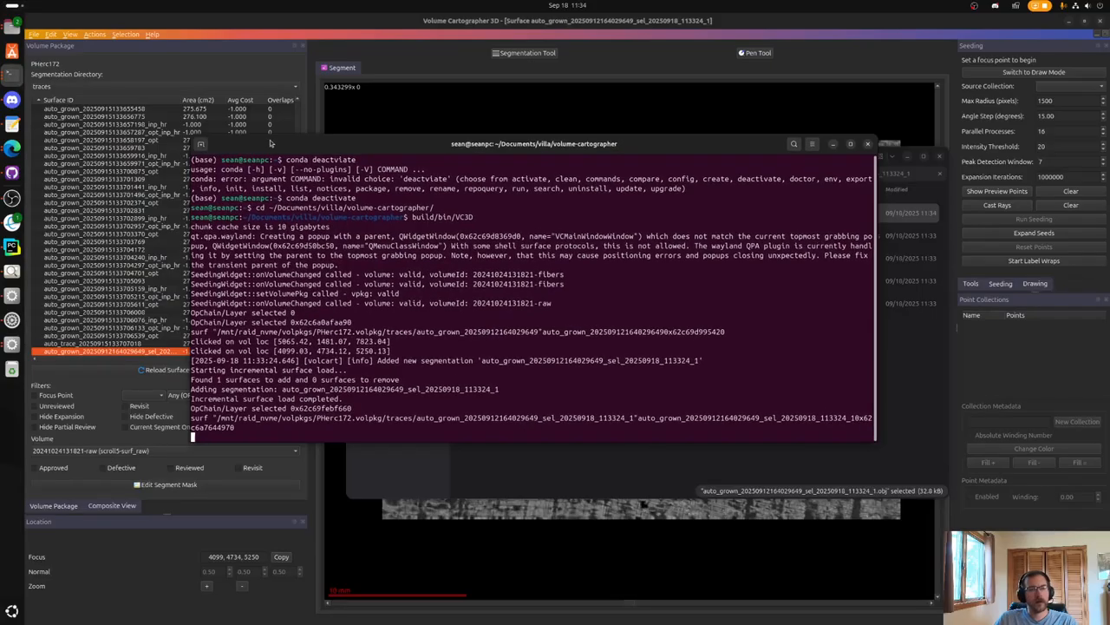
{"action": "key", "text": "ctrl+shift+t"}
{"action": "type", "text": "co"}
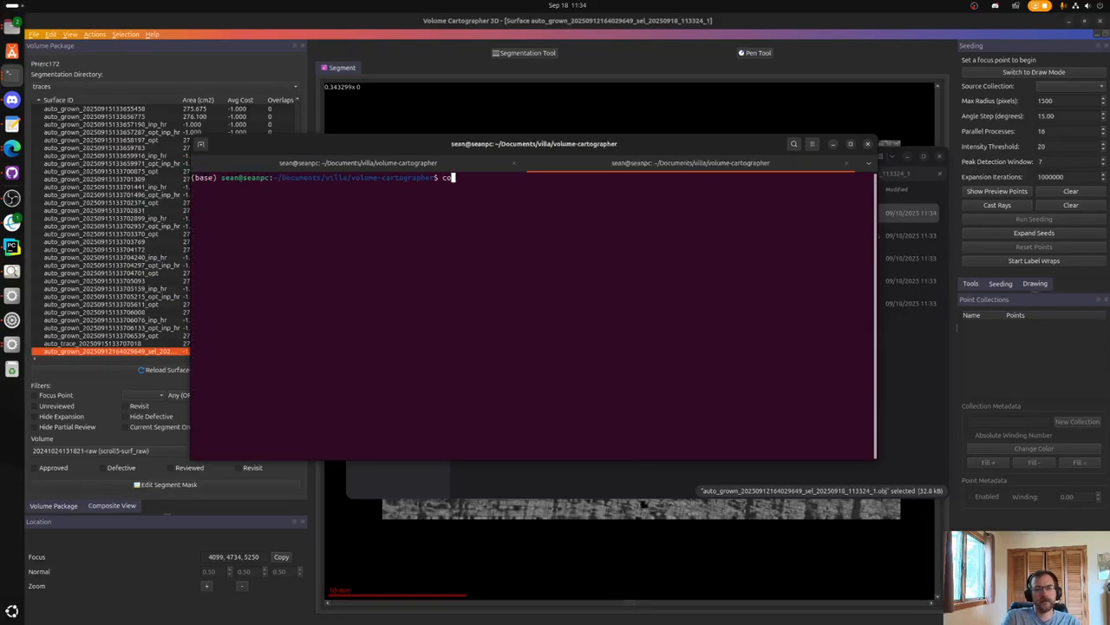
{"action": "type", "text": "nda activate khartes"}
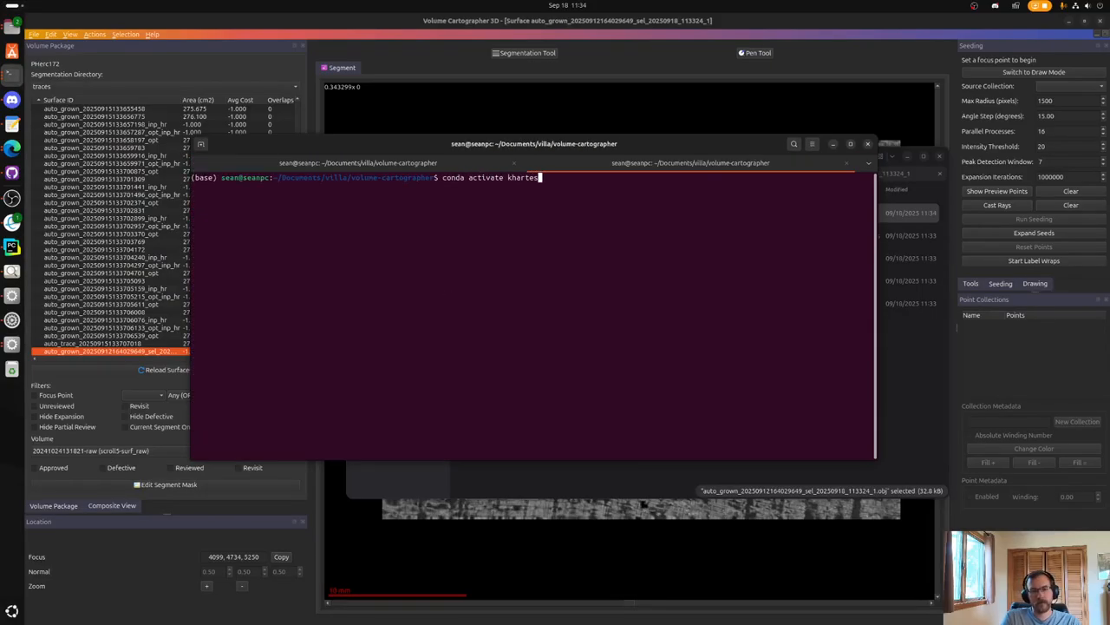
{"action": "key", "text": "Return"}
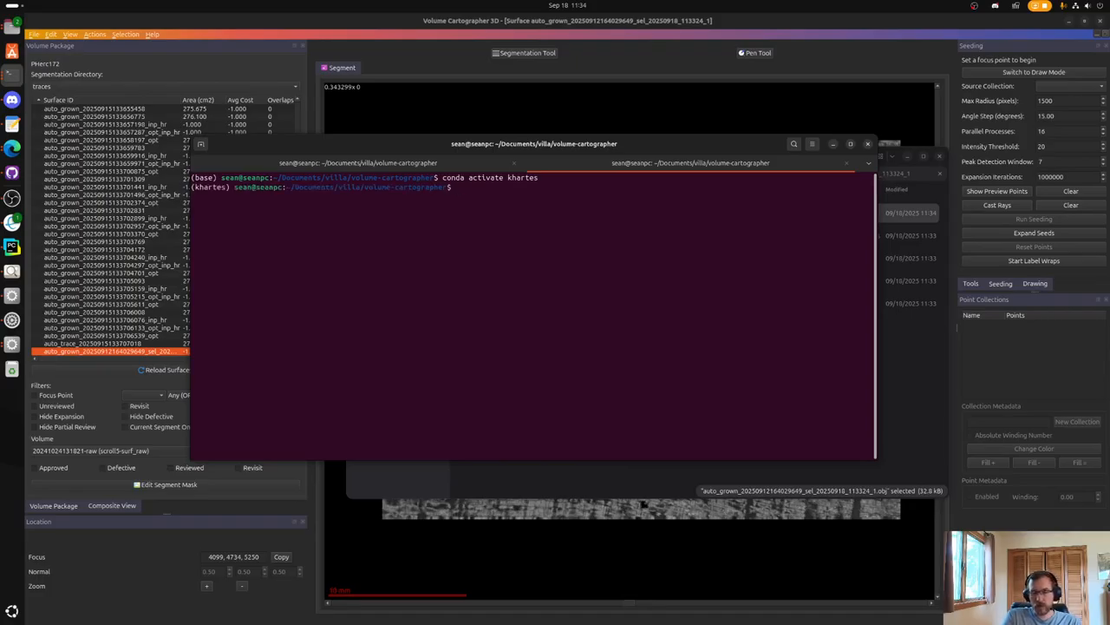
Change to the ~/Documents/khartes/ directory and check its git status.
{"action": "type", "text": "cd "}
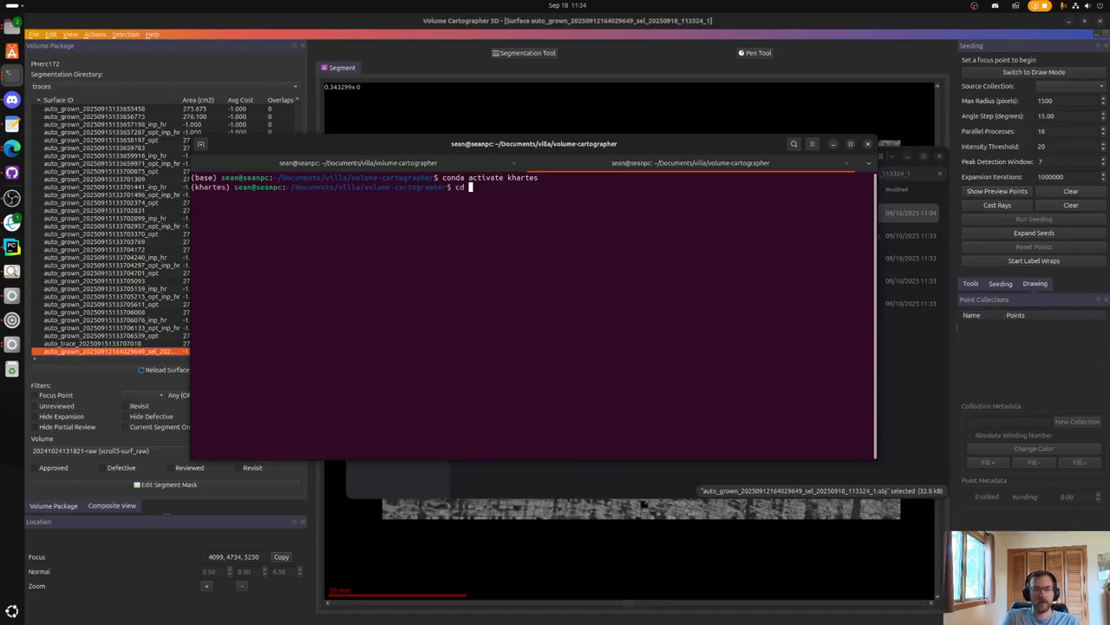
{"action": "type", "text": "~/"}
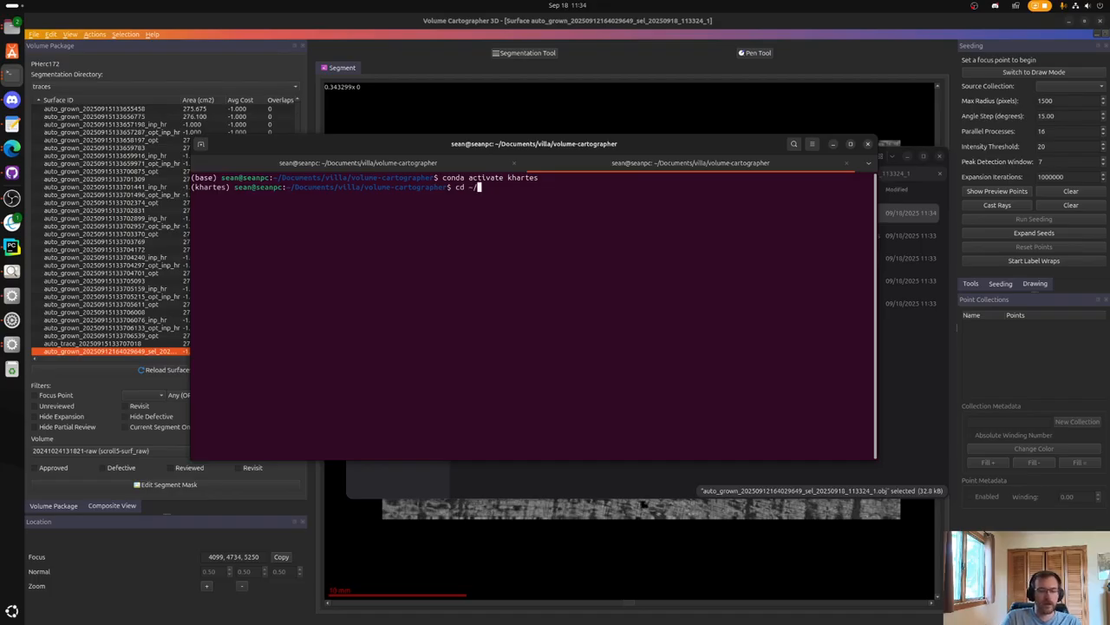
{"action": "type", "text": "Documents/khartes/"}
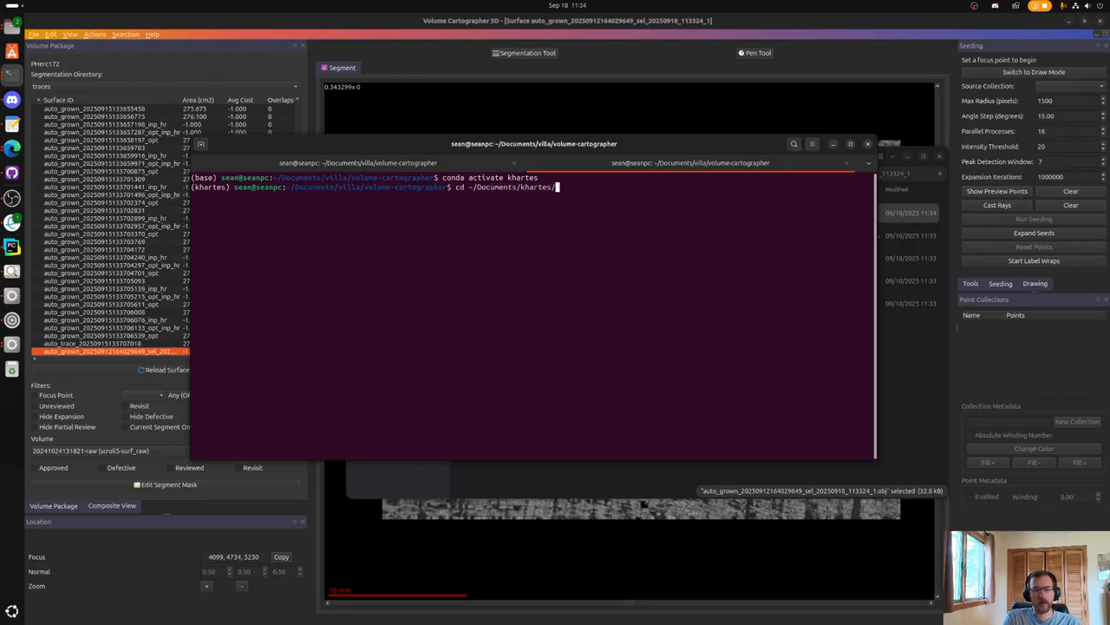
{"action": "key", "text": "Return"}
{"action": "type", "text": "git status"}
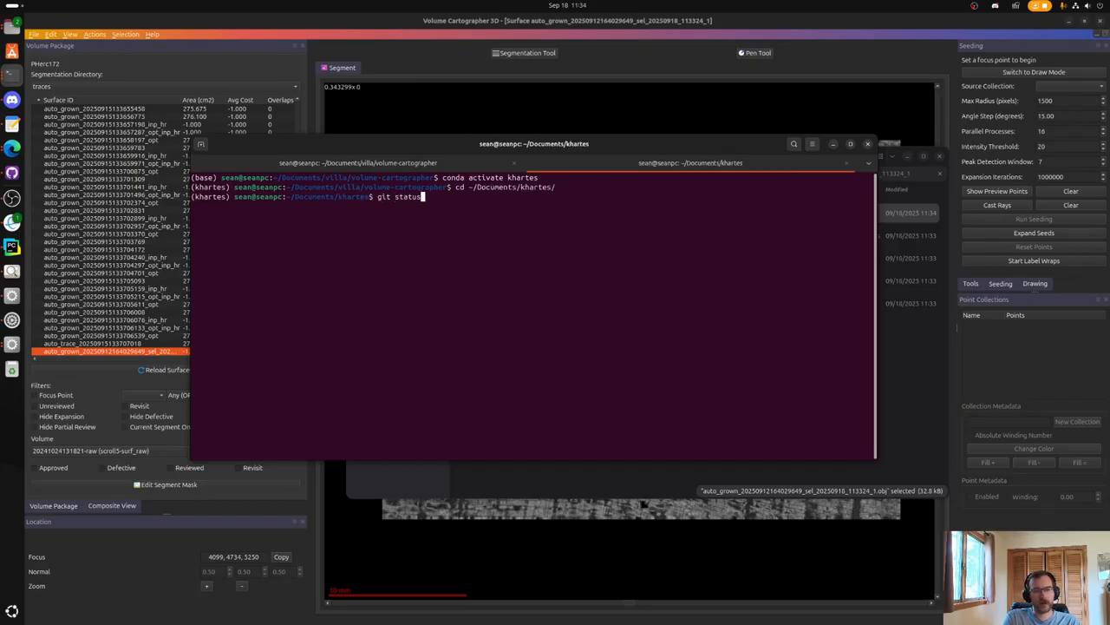
{"action": "key", "text": "Return"}
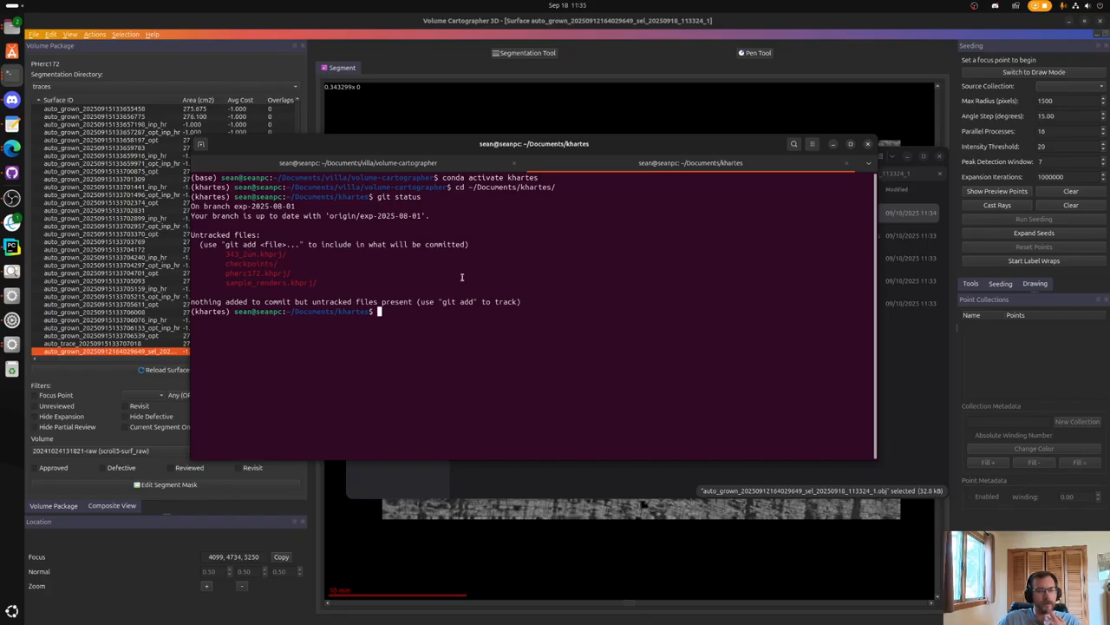
{"action": "type", "text": "py"}
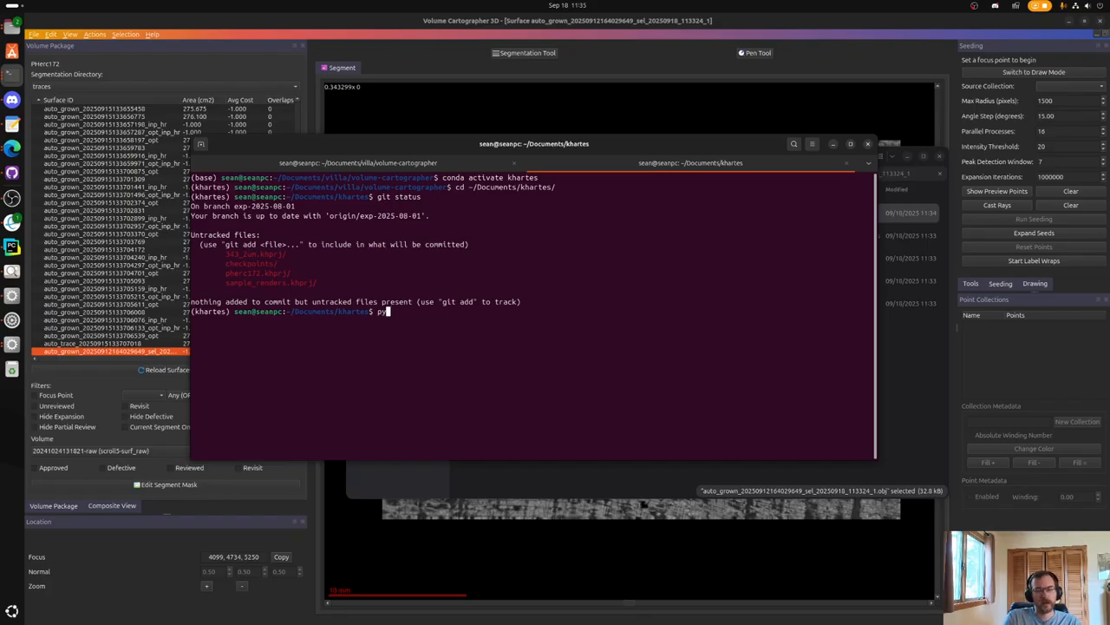
{"action": "key", "text": "BackSpace"}
{"action": "key", "text": "BackSpace"}
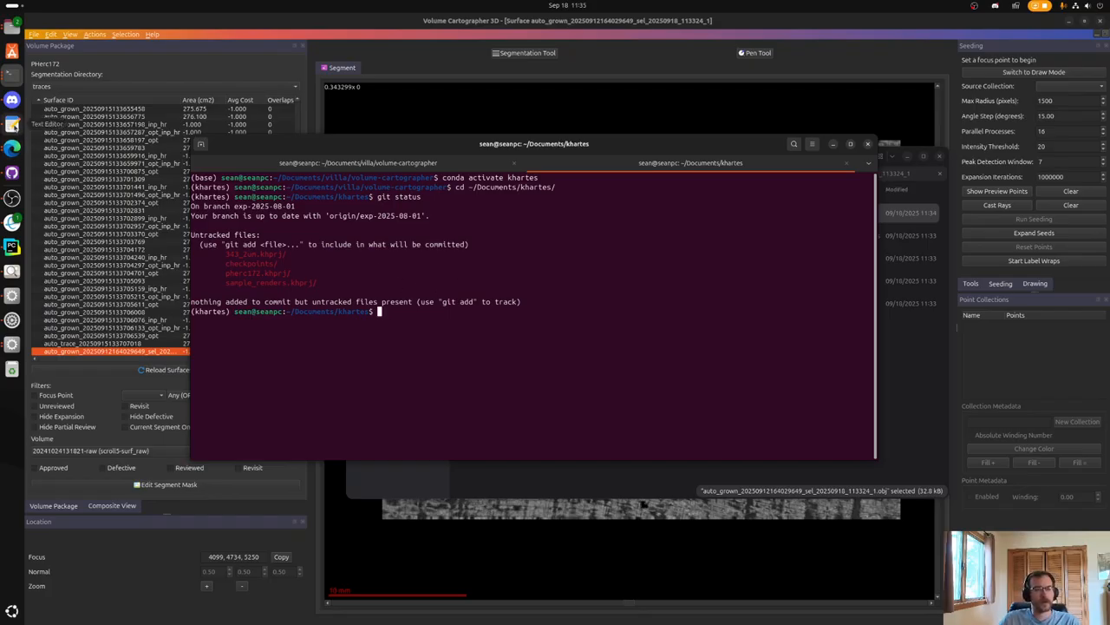
Copy the export and python khartes.py launch commands from khartes.txt in the text editor and run them in the khartes terminal.
{"action": "left_click", "coordinate": [12, 124]}
{"action": "left_click_drag", "start_coordinate": [236, 38], "coordinate": [264, 41]}
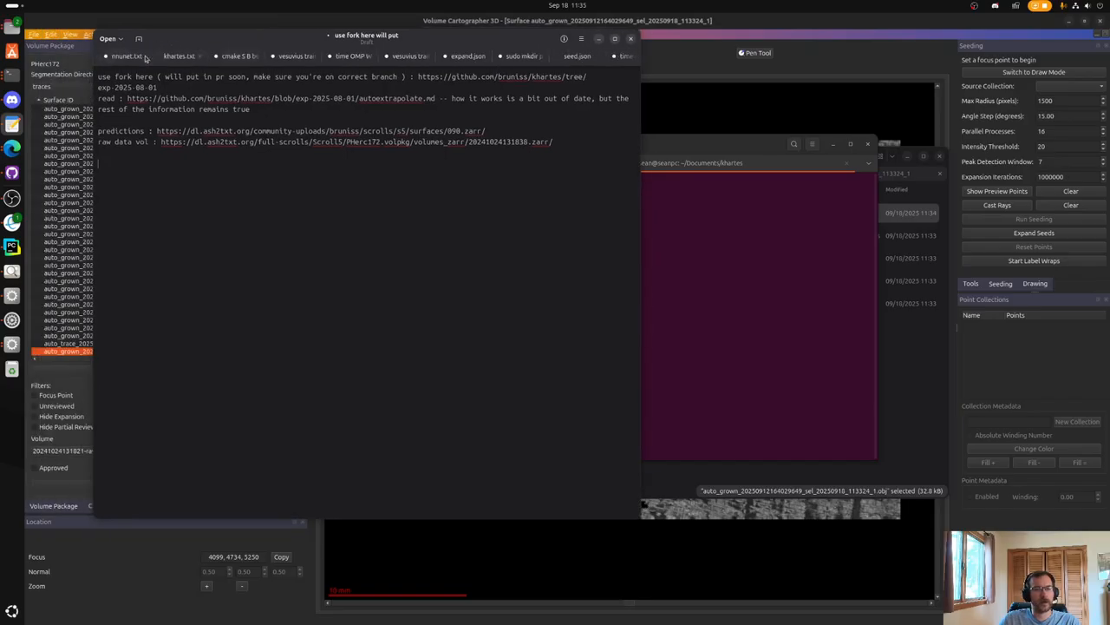
{"action": "left_click", "coordinate": [178, 55]}
{"action": "key", "text": "ctrl+a"}
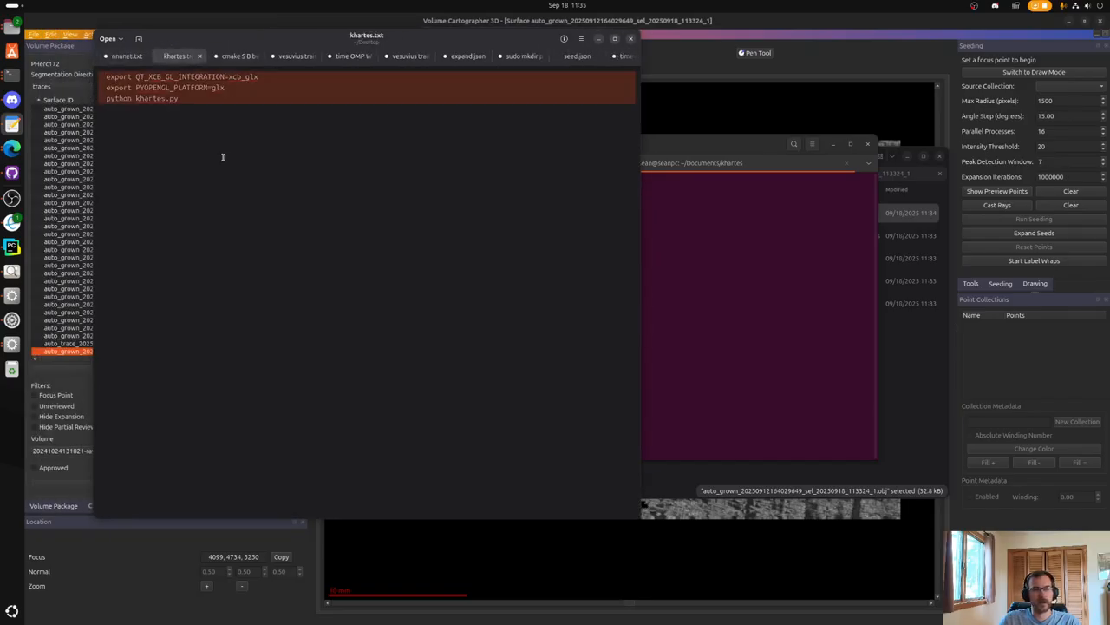
{"action": "left_click", "coordinate": [693, 274]}
{"action": "key", "text": "ctrl+shift+v"}
{"action": "key", "text": "Return"}
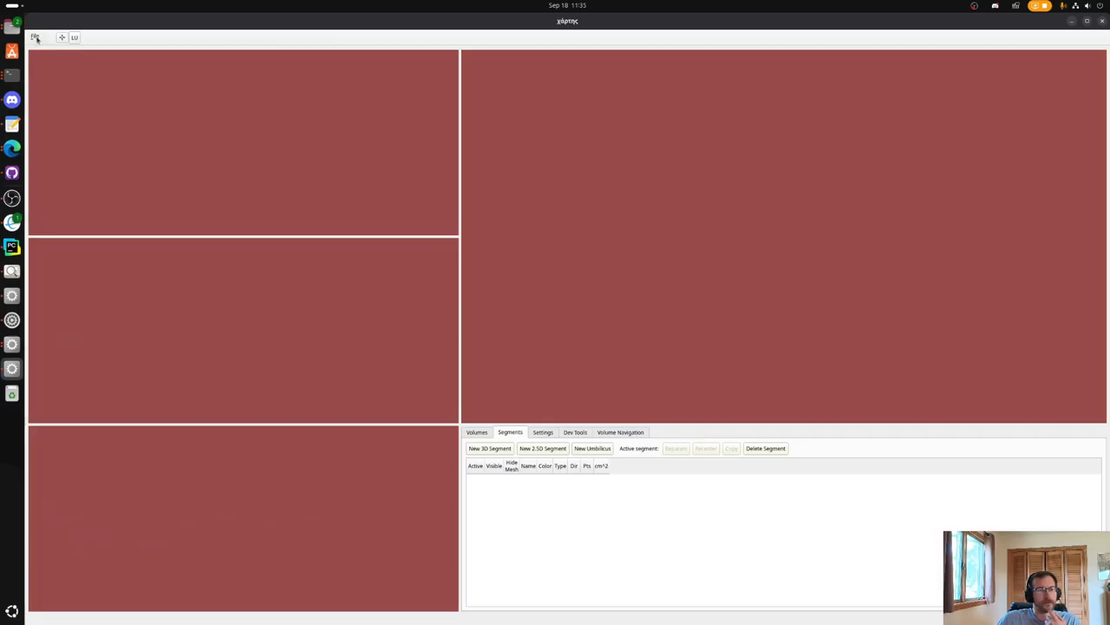
Look at the developer tool settings, and return to the list of volumes.
{"action": "left_click", "coordinate": [577, 432]}
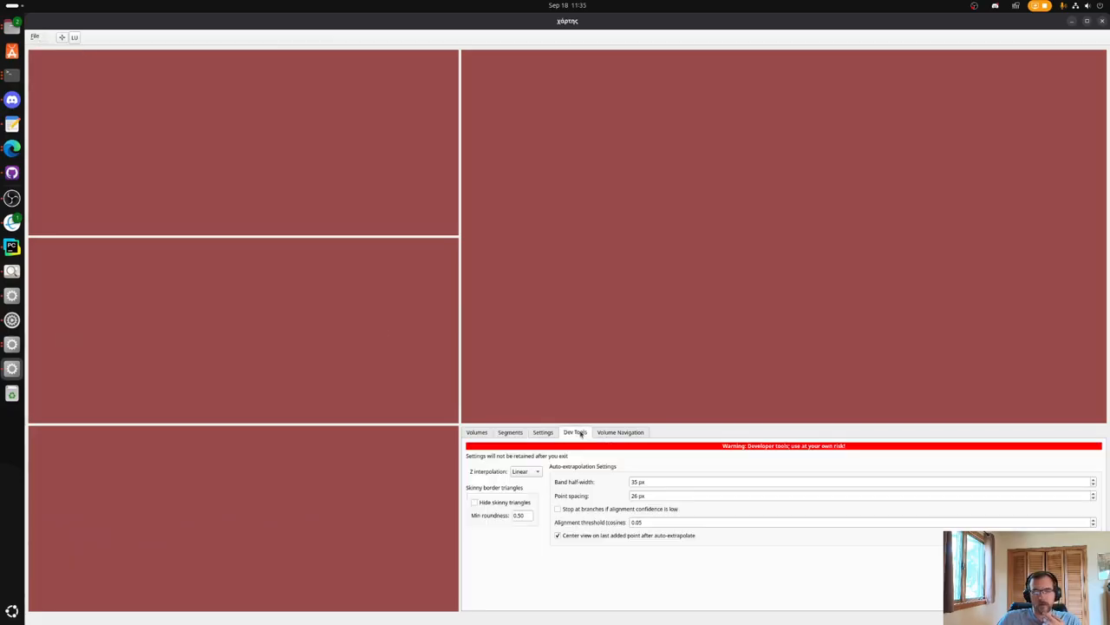
{"action": "left_click", "coordinate": [479, 432]}
{"action": "left_click", "coordinate": [35, 36]}
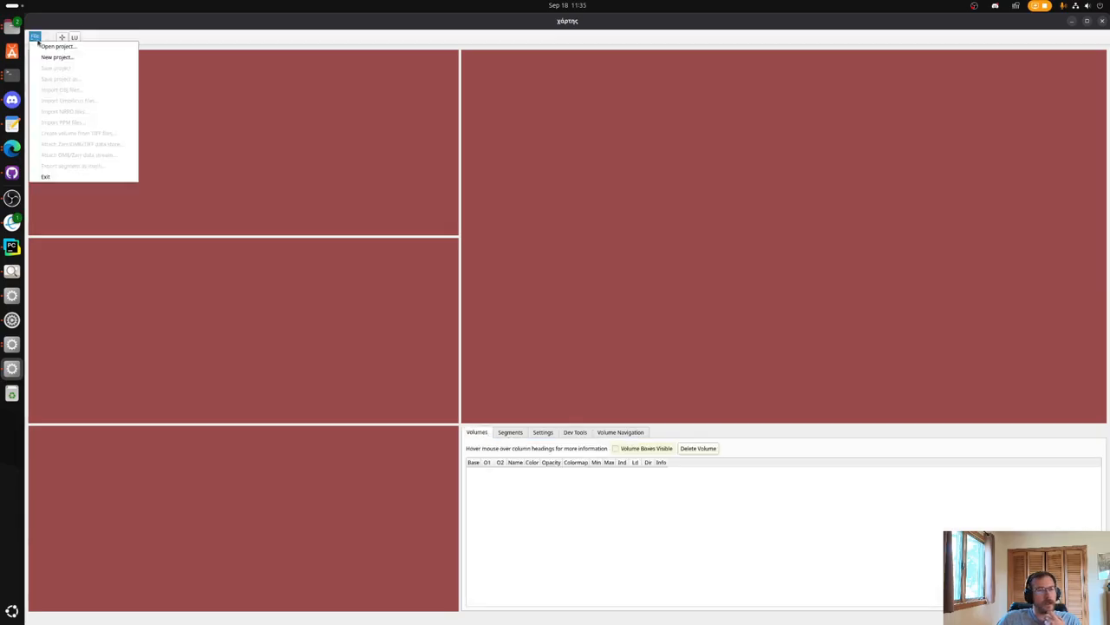
{"action": "left_click", "coordinate": [96, 57]}
{"action": "left_click", "coordinate": [695, 228]}
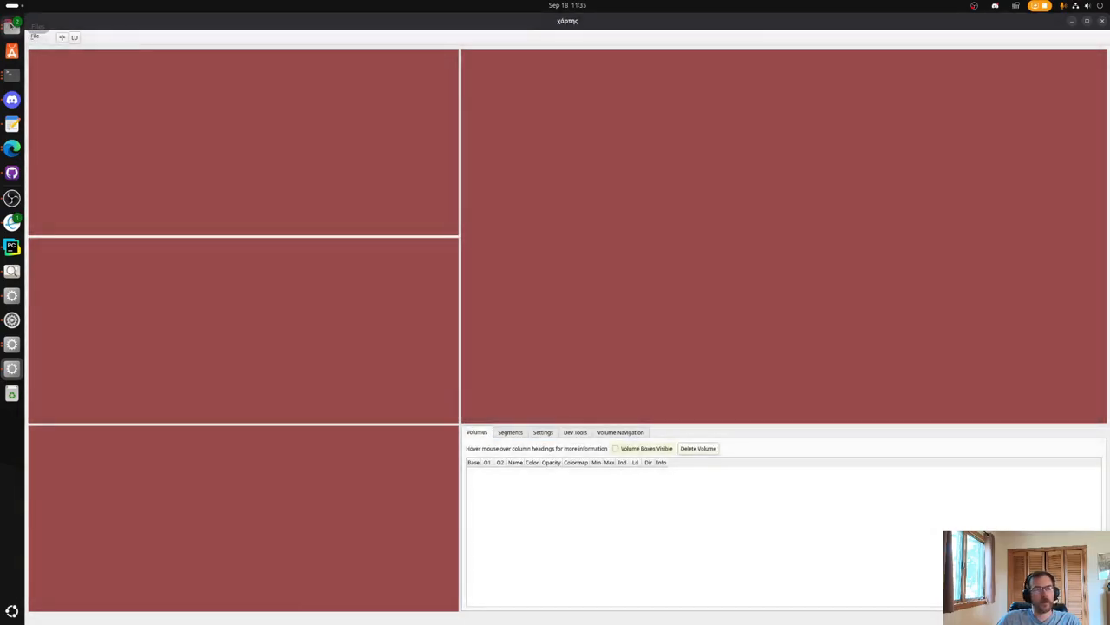
Create a new project named scroll_5 in the khartes folder.
{"action": "left_click", "coordinate": [34, 36]}
{"action": "left_click", "coordinate": [56, 58]}
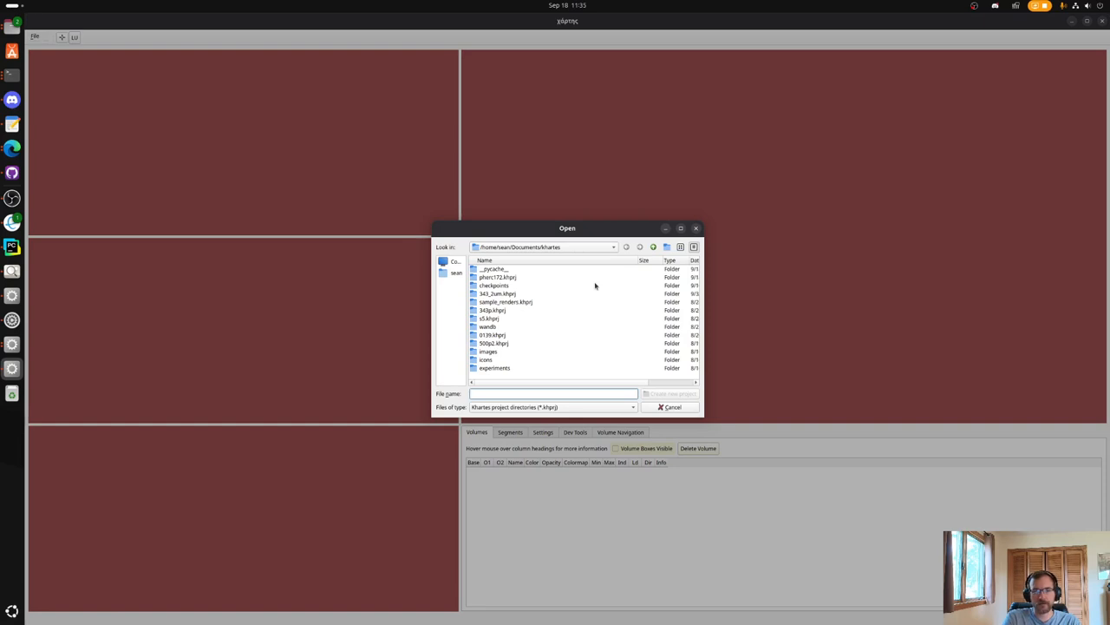
{"action": "type", "text": "scroll_5"}
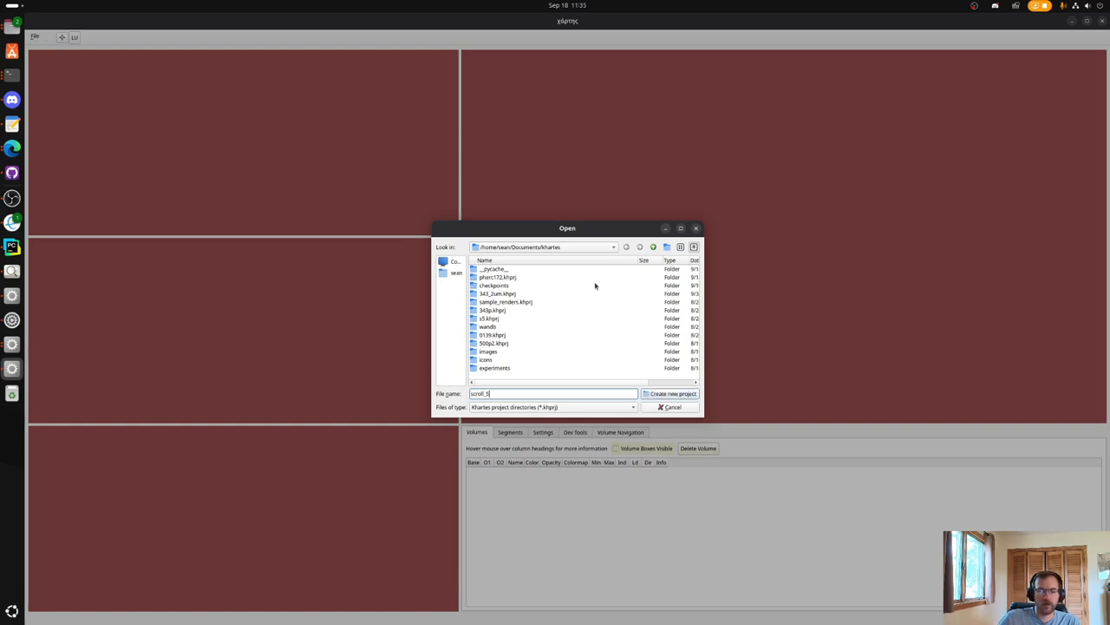
{"action": "left_click", "coordinate": [667, 395]}
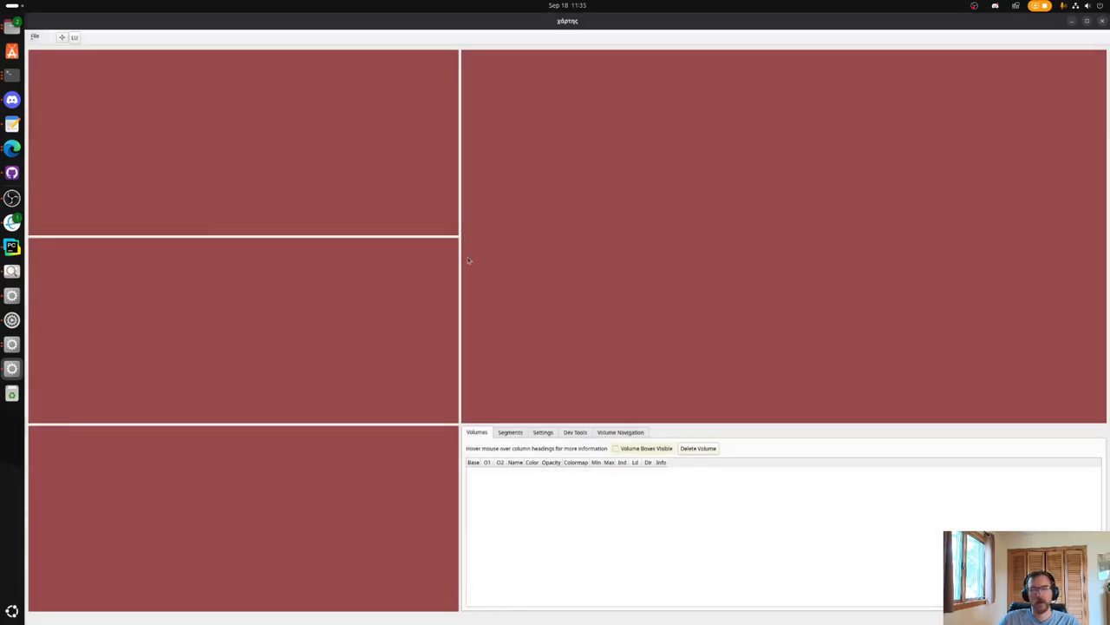
Attach the s5_105.zarr data store from the PHerc172.volpkg volumes folder as a volume named surf.
{"action": "left_click", "coordinate": [35, 36]}
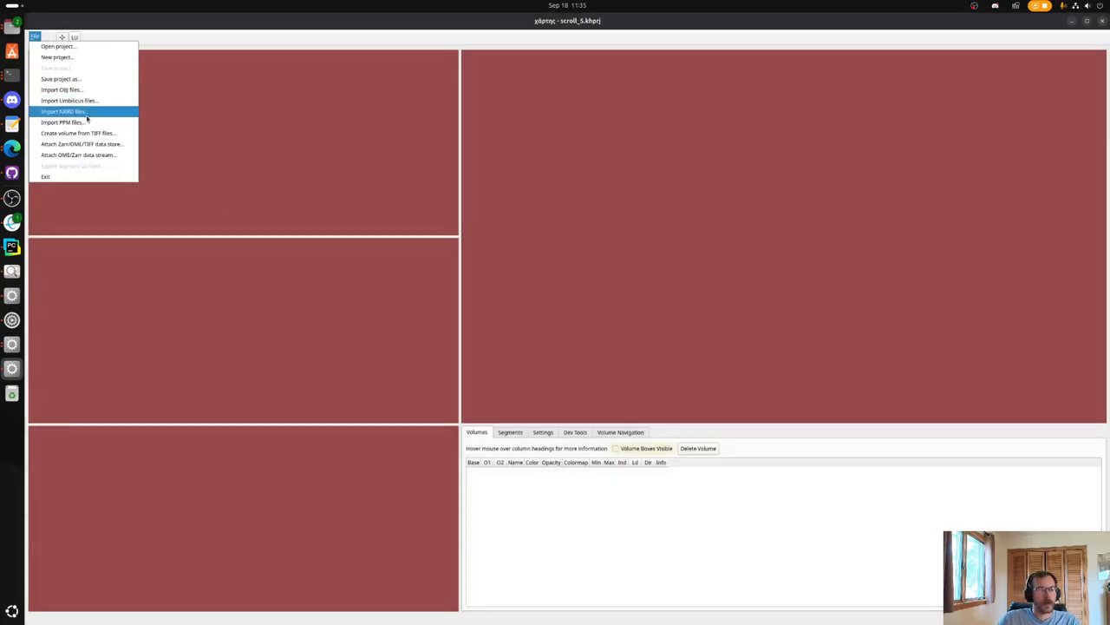
{"action": "left_click", "coordinate": [123, 144]}
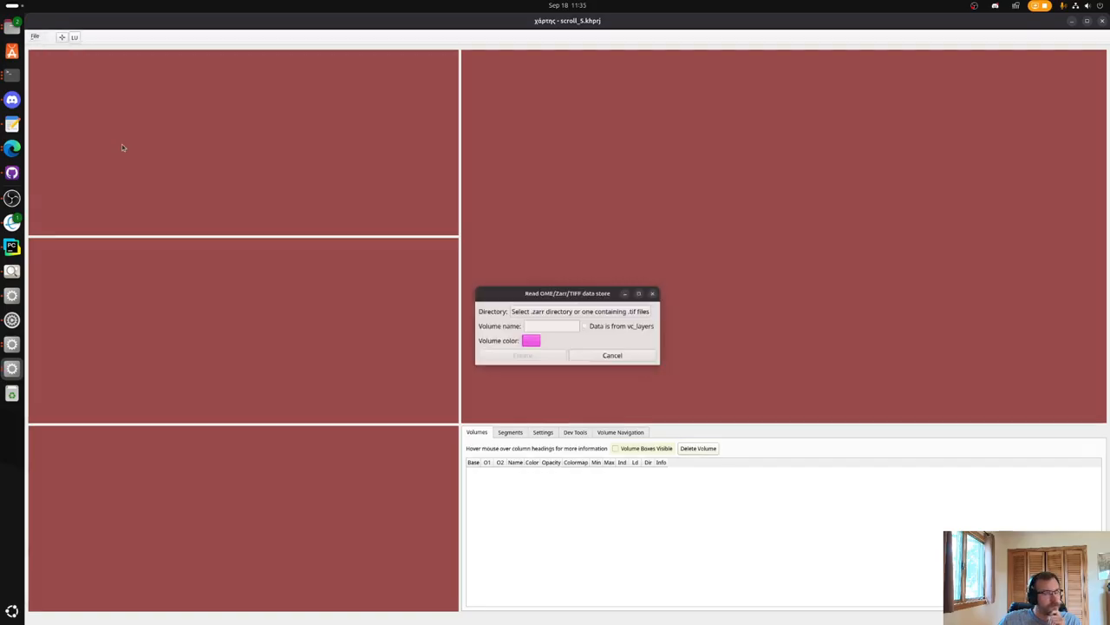
{"action": "left_click", "coordinate": [584, 304]}
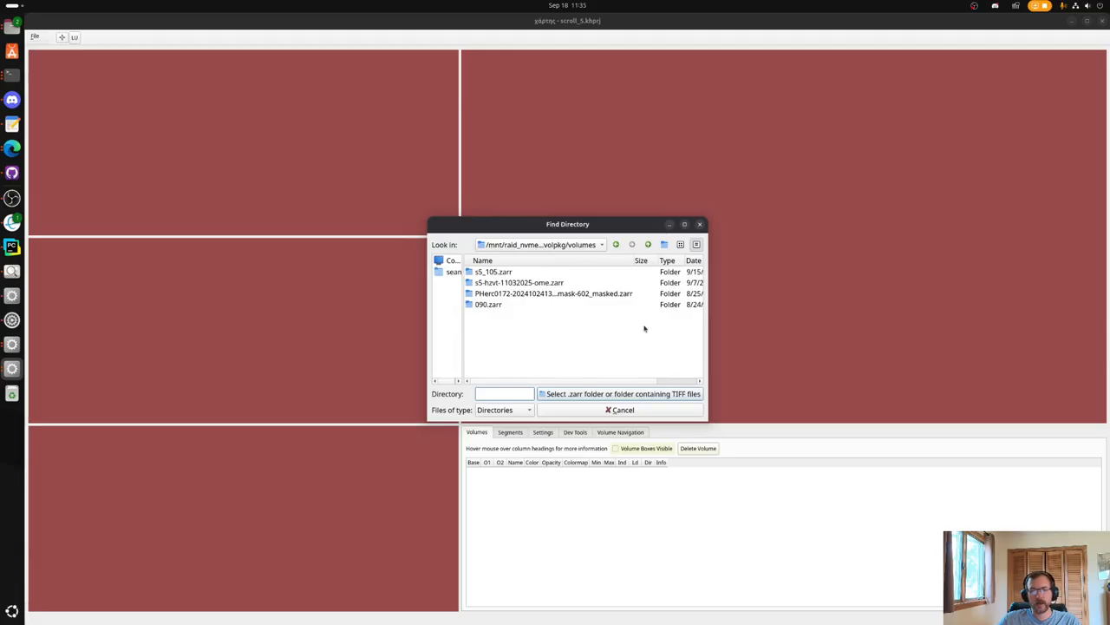
{"action": "left_click", "coordinate": [650, 245]}
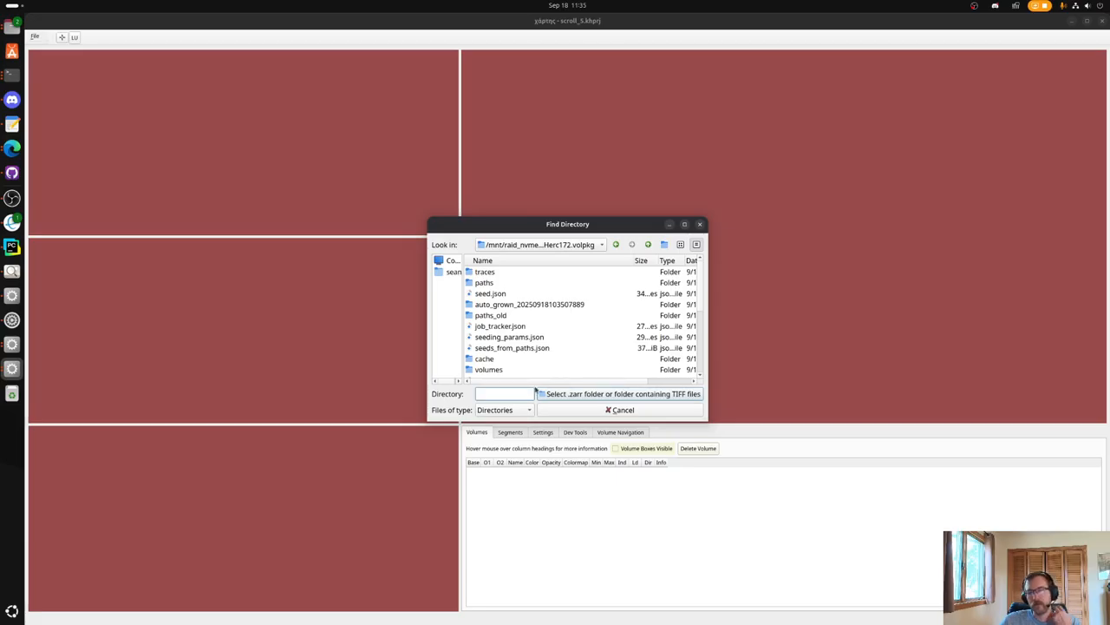
{"action": "double_click", "coordinate": [538, 371]}
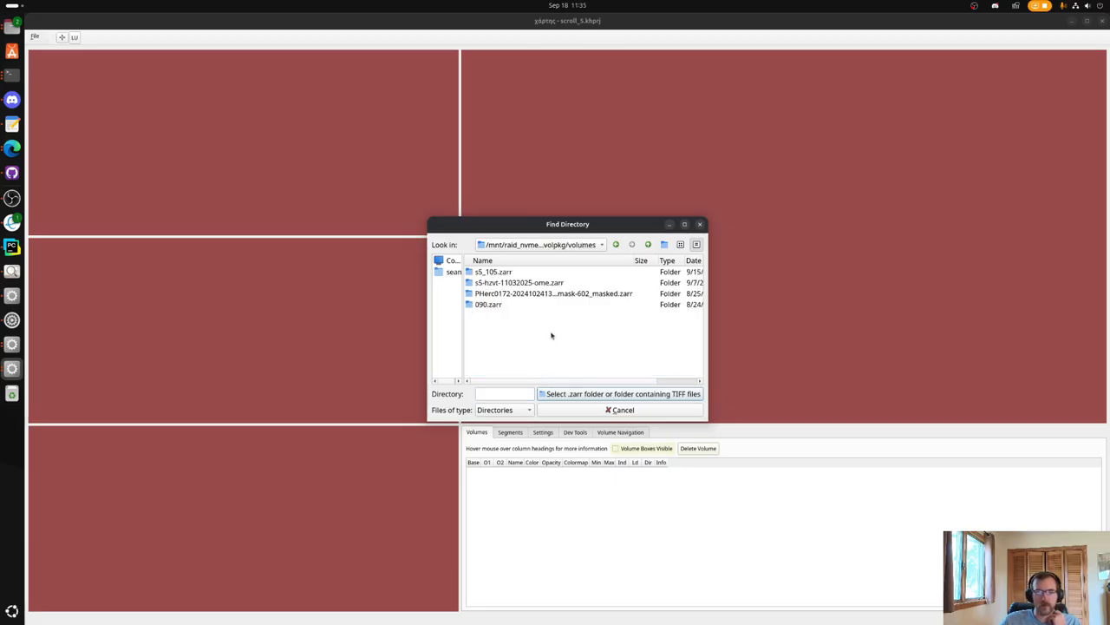
{"action": "double_click", "coordinate": [517, 273]}
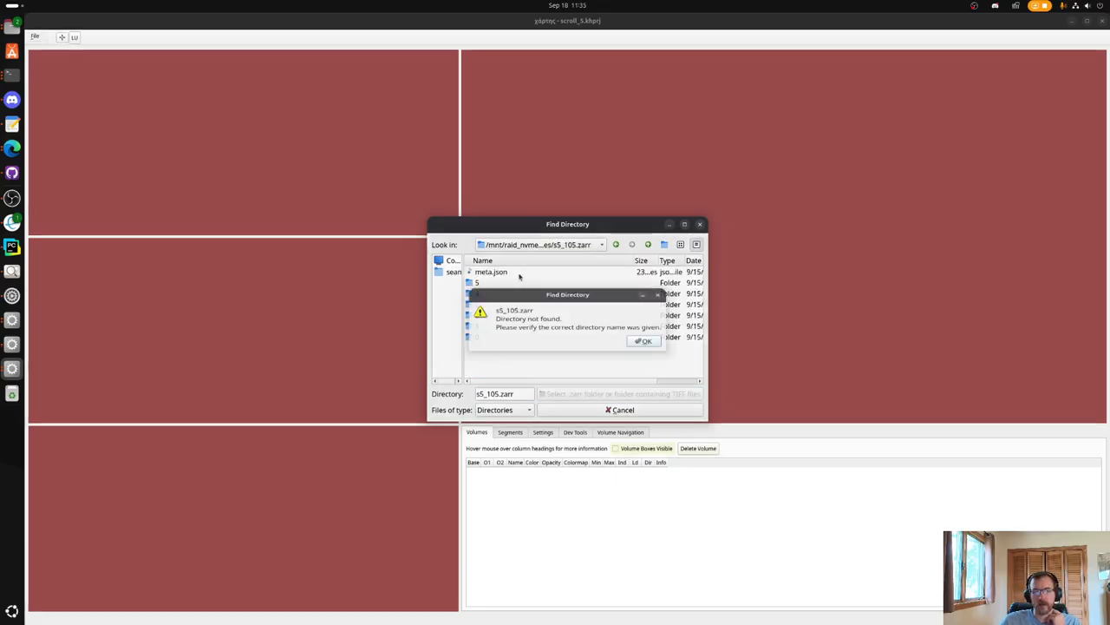
{"action": "left_click", "coordinate": [646, 345]}
{"action": "left_click", "coordinate": [608, 393]}
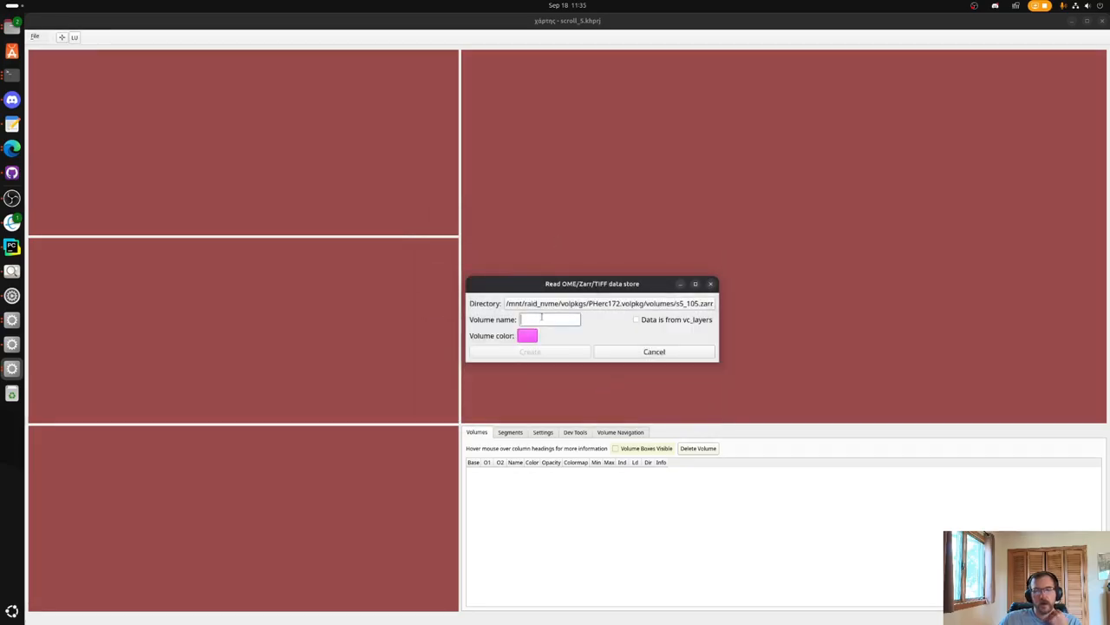
{"action": "type", "text": "surf"}
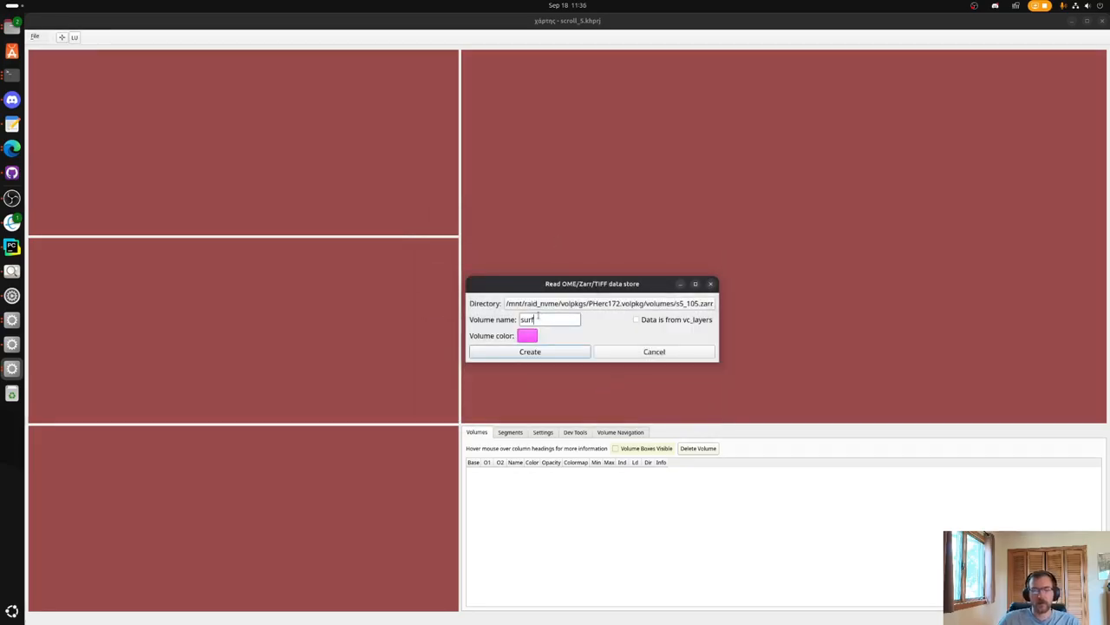
{"action": "left_click", "coordinate": [586, 350]}
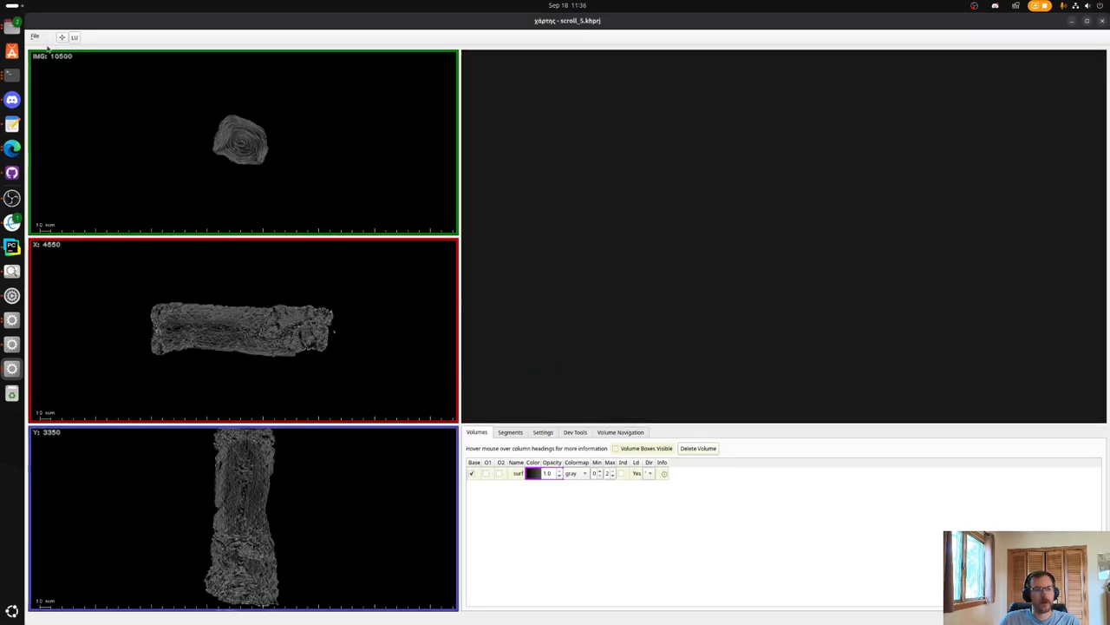
Start attaching a second Zarr data store and open the PHerc0172 mask-602_masked.zarr directory.
{"action": "left_click", "coordinate": [35, 36]}
{"action": "left_click", "coordinate": [95, 144]}
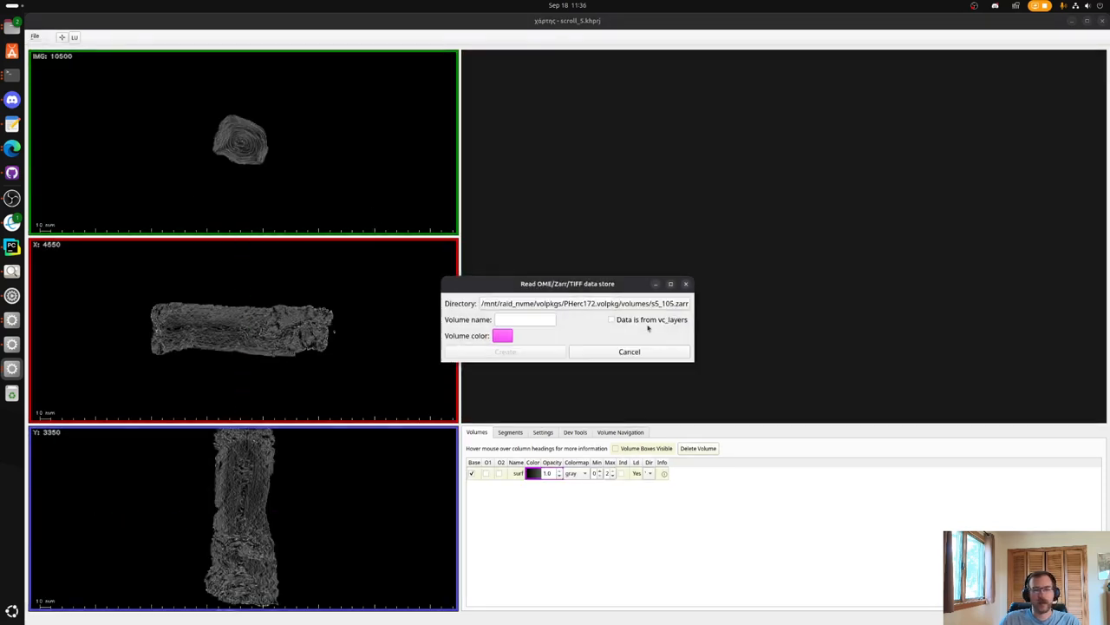
{"action": "left_click", "coordinate": [537, 295]}
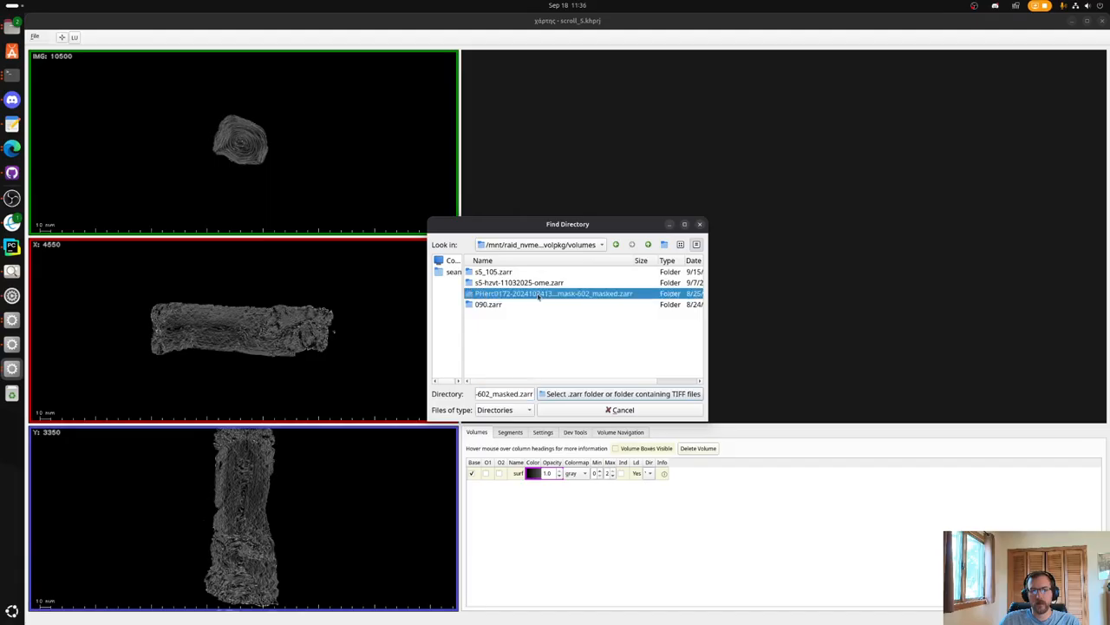
{"action": "double_click", "coordinate": [607, 296]}
{"action": "left_click", "coordinate": [652, 350]}
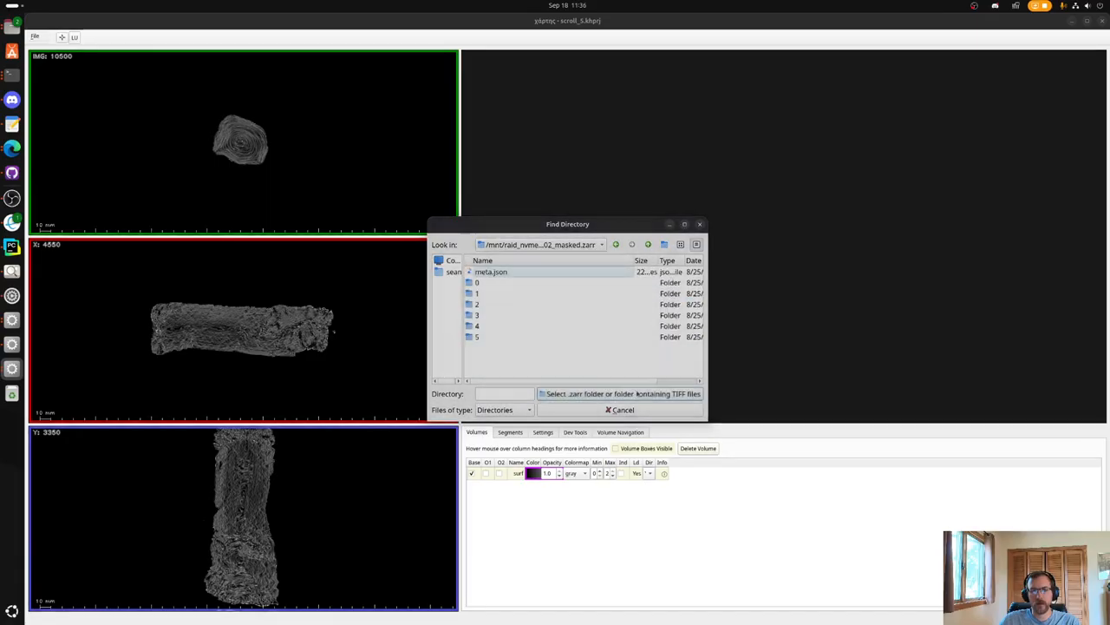
{"action": "left_click", "coordinate": [518, 394]}
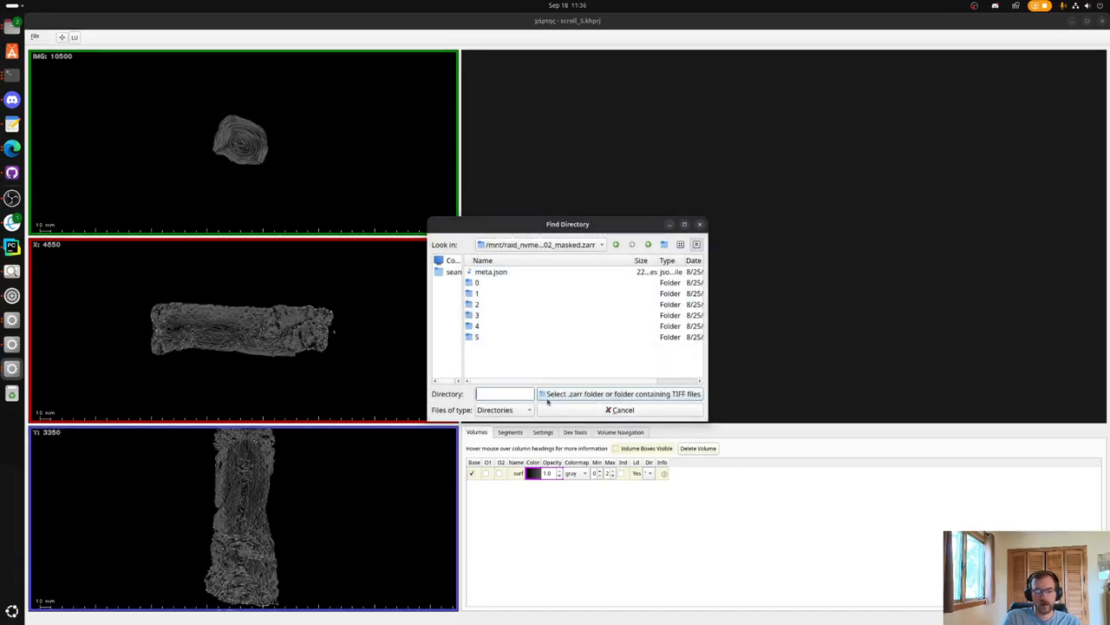
{"action": "type", "text": "raw"}
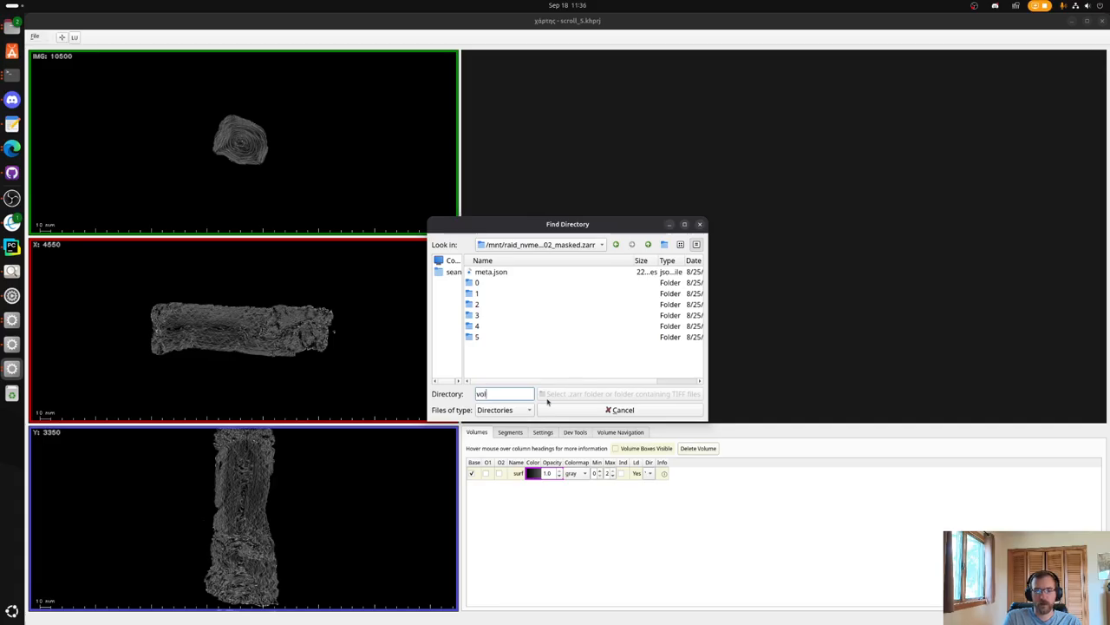
{"action": "type", "text": "_data"}
{"action": "key", "text": "ctrl+a"}
{"action": "key", "text": "BackSpace"}
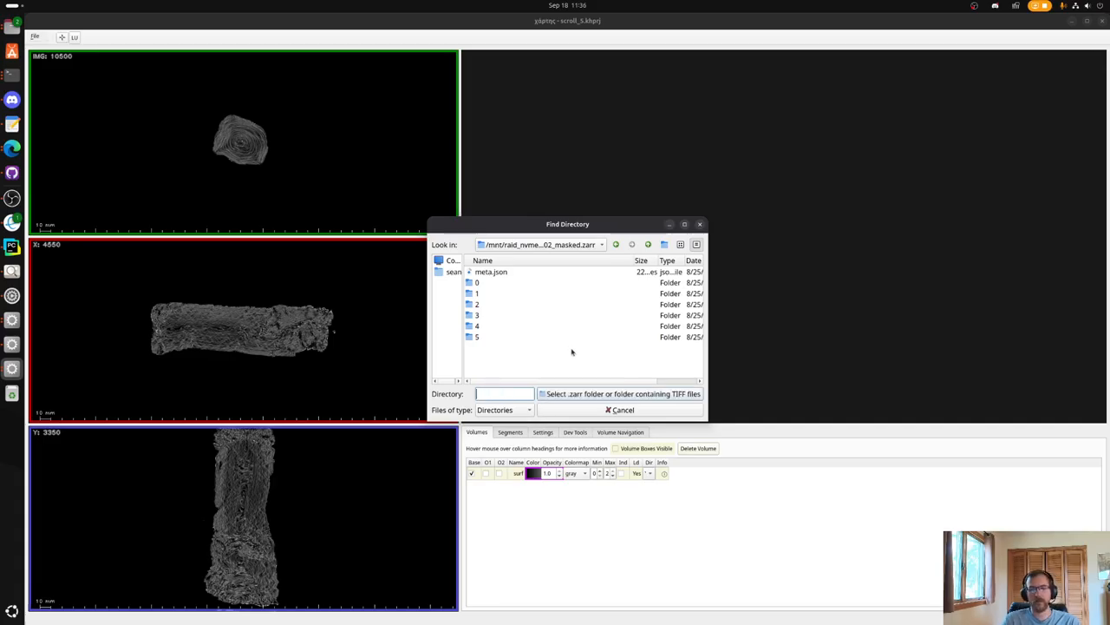
Use the opened masked Zarr directory as the source and create the volume with the name vol_data.
{"action": "left_click", "coordinate": [641, 393]}
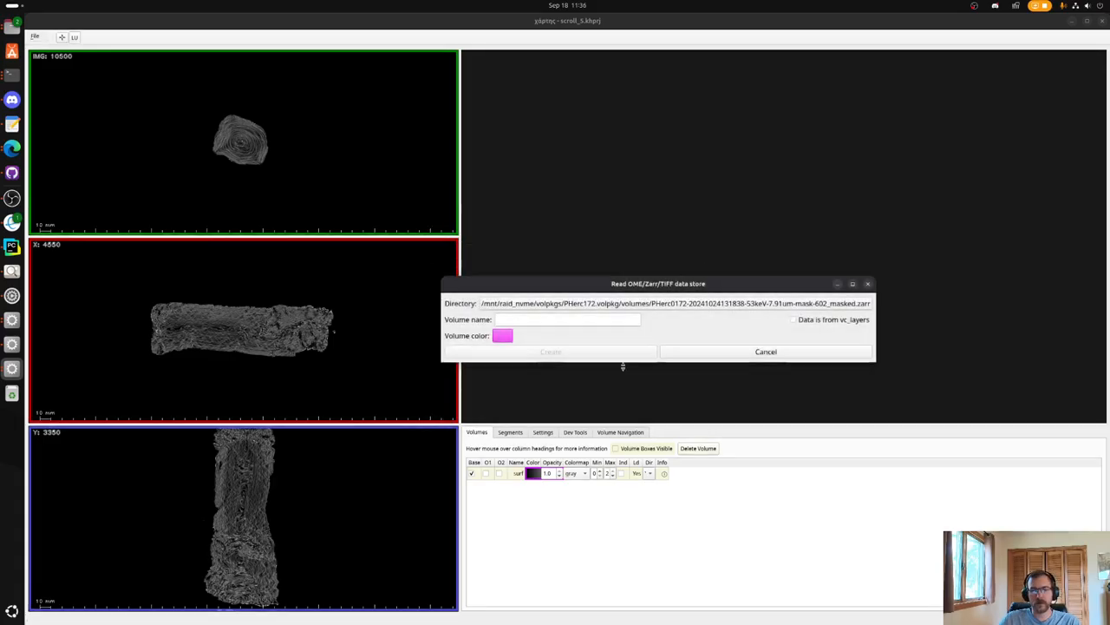
{"action": "left_click", "coordinate": [599, 318]}
{"action": "type", "text": "vol_data"}
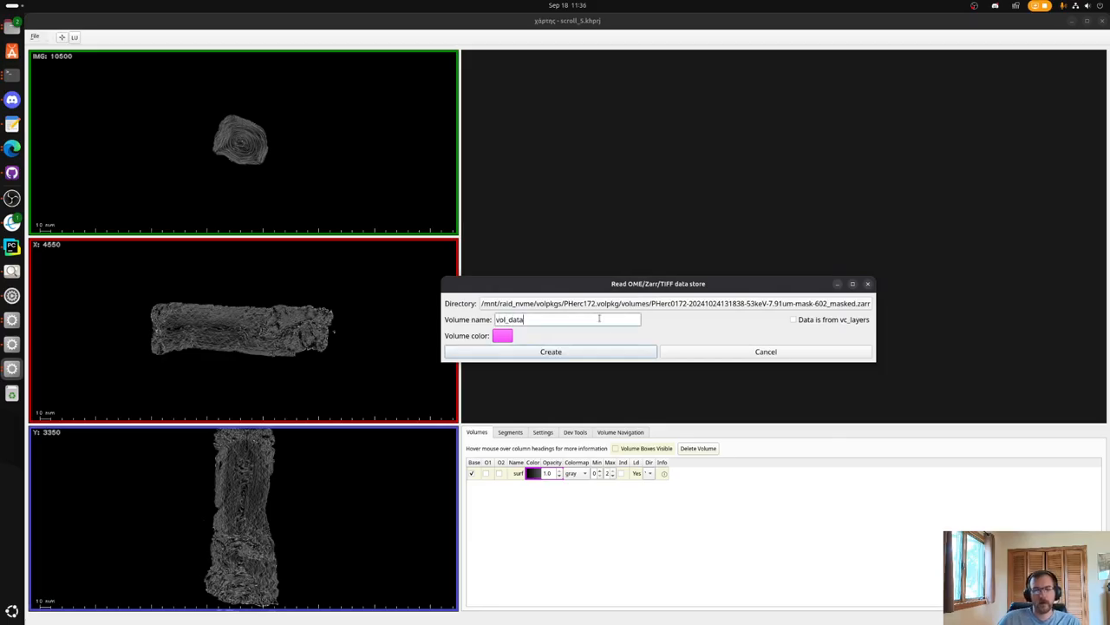
{"action": "left_click", "coordinate": [605, 350]}
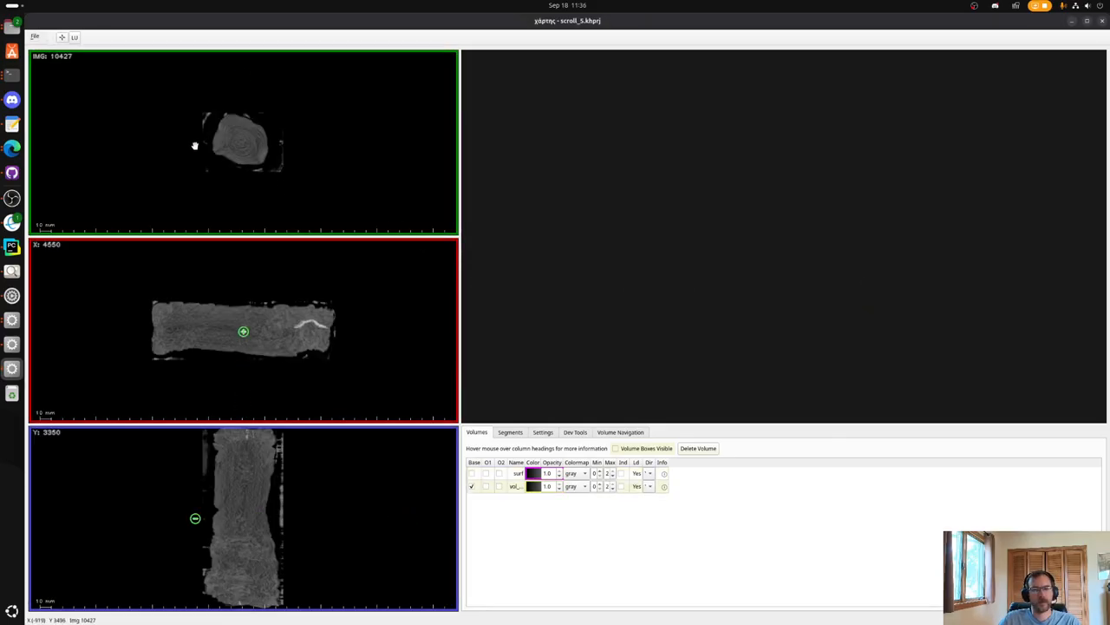
Widen the Name, Min and Max columns of the volume list so the full names and intensity limits can be read.
{"action": "scroll", "coordinate": [245, 153], "scroll_direction": "up", "scroll_amount": 10}
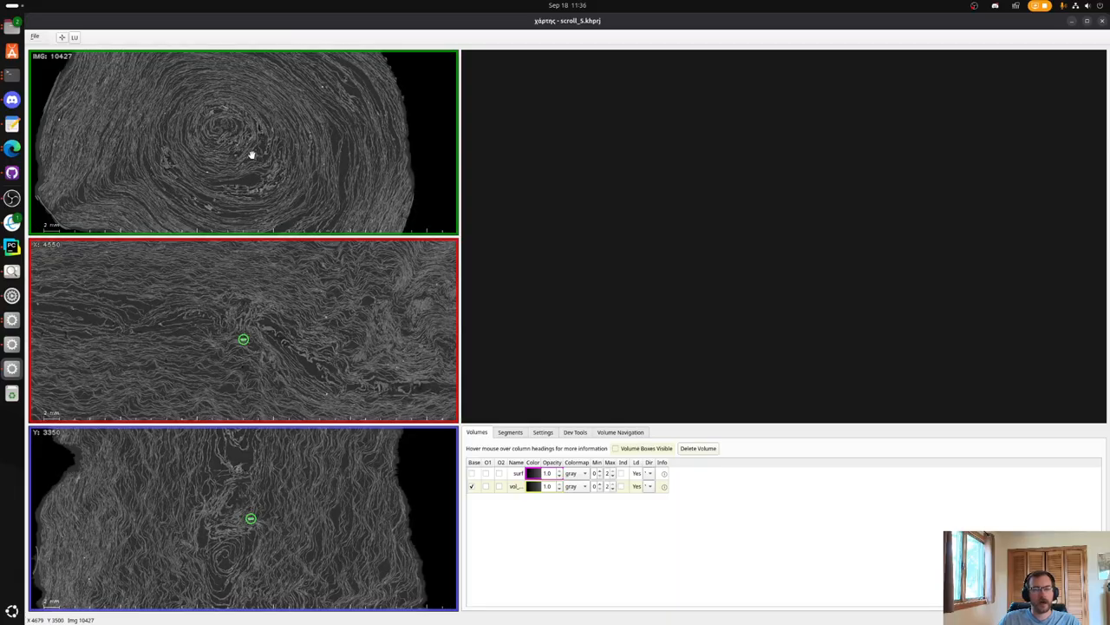
{"action": "scroll", "coordinate": [253, 143], "scroll_direction": "up", "scroll_amount": 4}
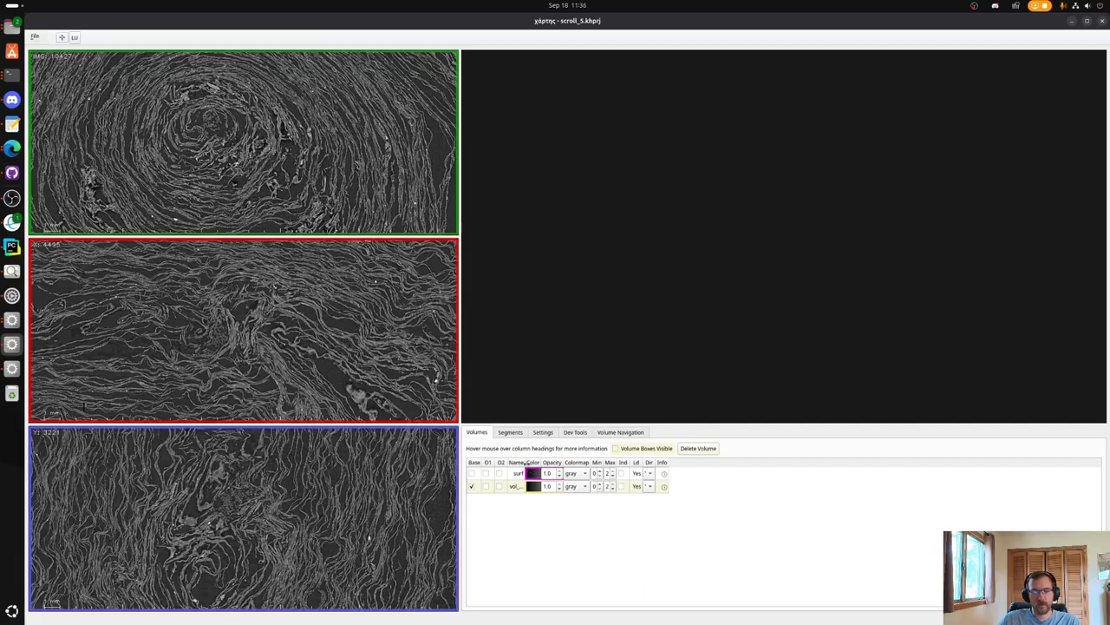
{"action": "left_click_drag", "start_coordinate": [525, 463], "coordinate": [573, 464]}
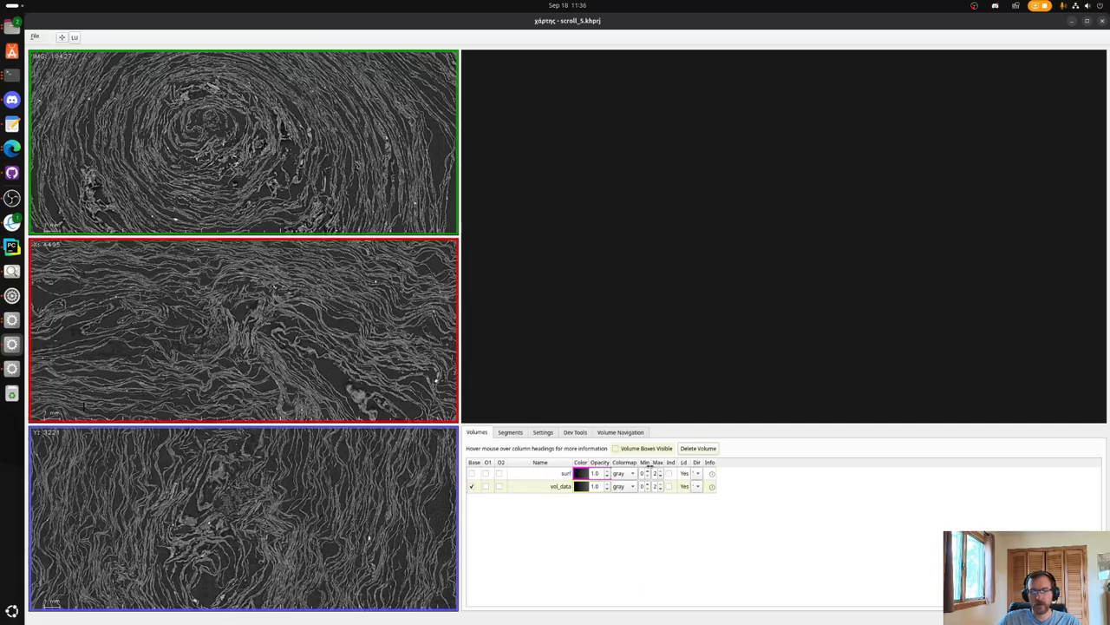
{"action": "left_click_drag", "start_coordinate": [649, 464], "coordinate": [731, 463]}
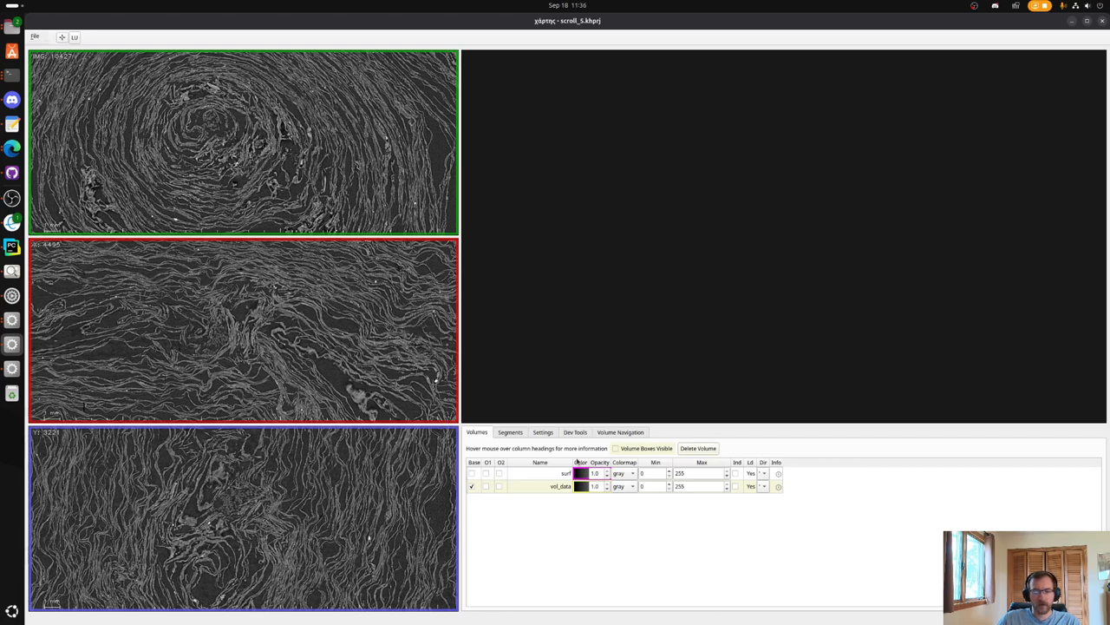
{"action": "left_click_drag", "start_coordinate": [573, 462], "coordinate": [563, 461]}
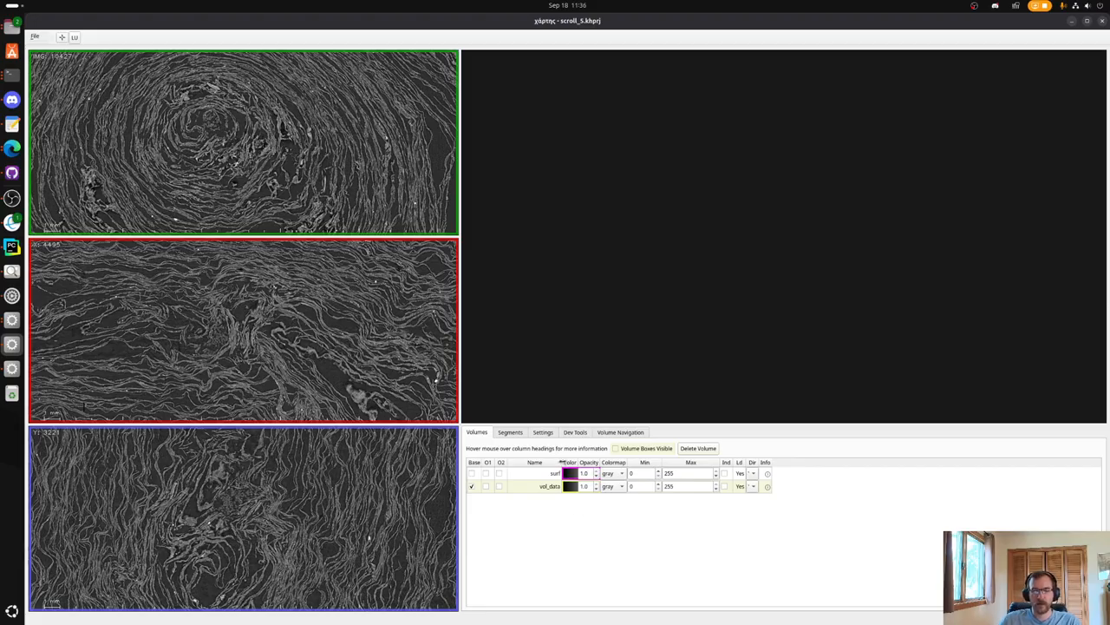
{"action": "left_click_drag", "start_coordinate": [562, 462], "coordinate": [549, 461]}
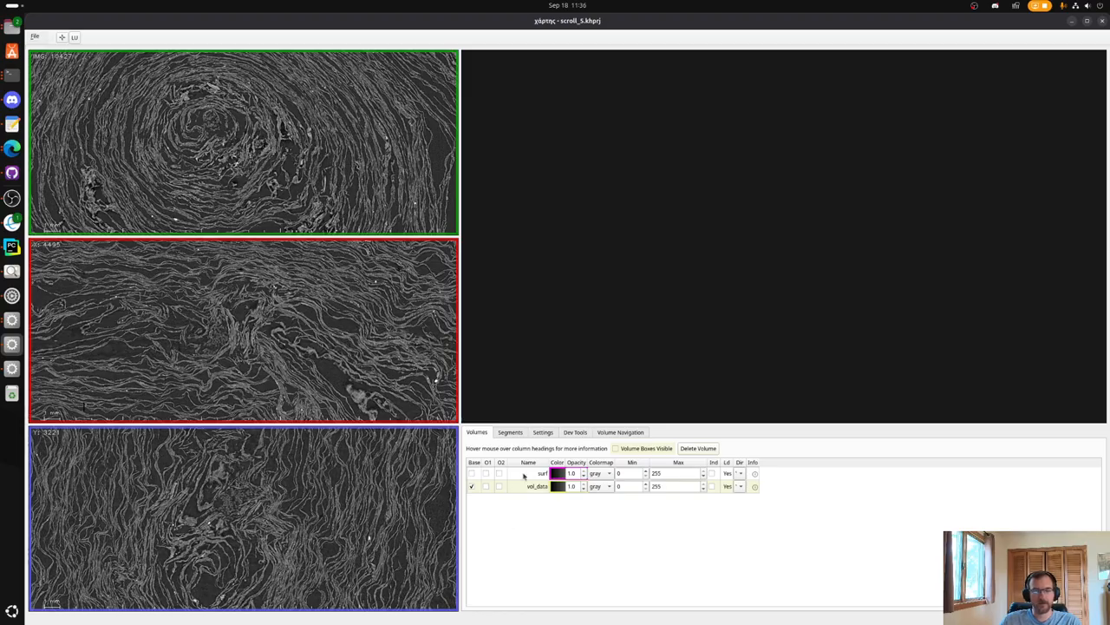
Make surf the base volume and show vol_data as its first overlay with an opacity of 0.8.
{"action": "left_click", "coordinate": [472, 473]}
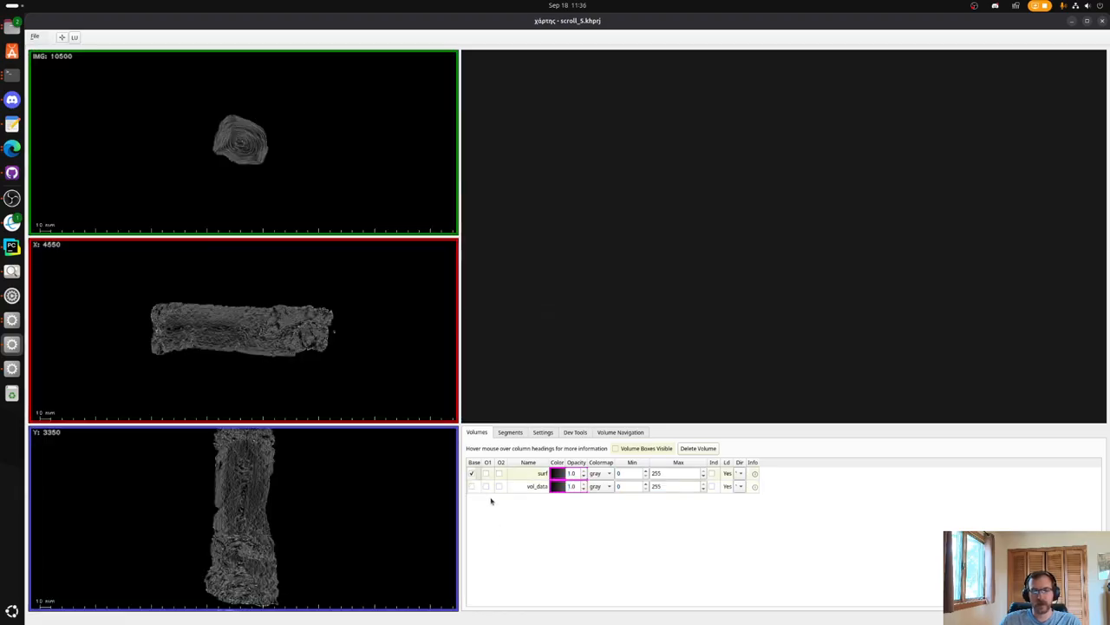
{"action": "left_click", "coordinate": [487, 487]}
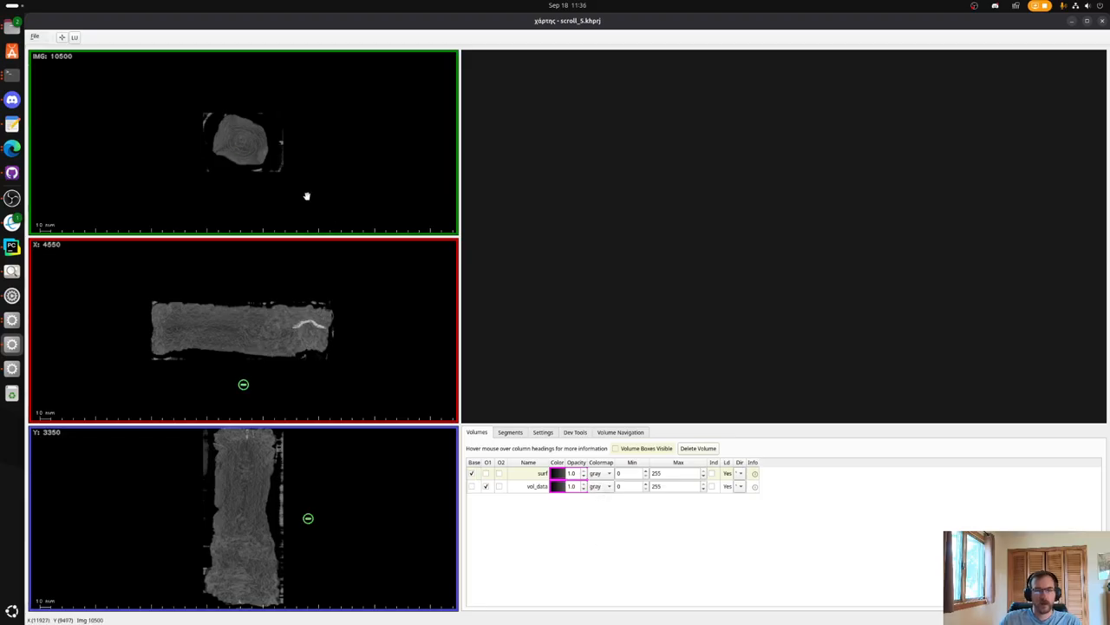
{"action": "scroll", "coordinate": [252, 152], "scroll_direction": "up", "scroll_amount": 5}
{"action": "scroll", "coordinate": [257, 154], "scroll_direction": "up", "scroll_amount": 3}
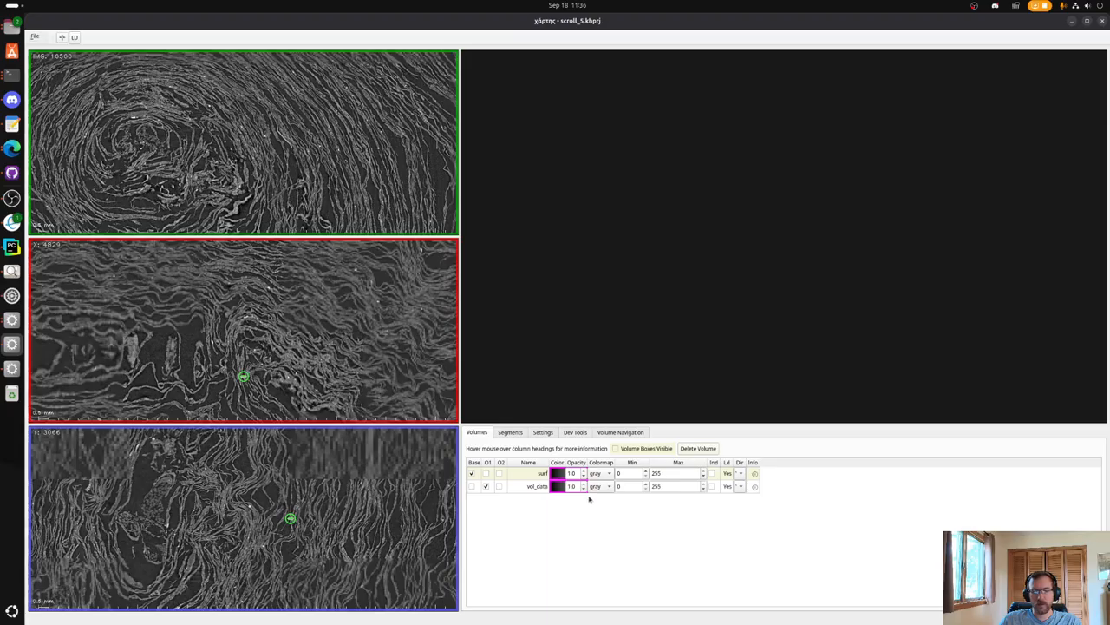
{"action": "left_click", "coordinate": [584, 490]}
{"action": "left_click", "coordinate": [584, 489]}
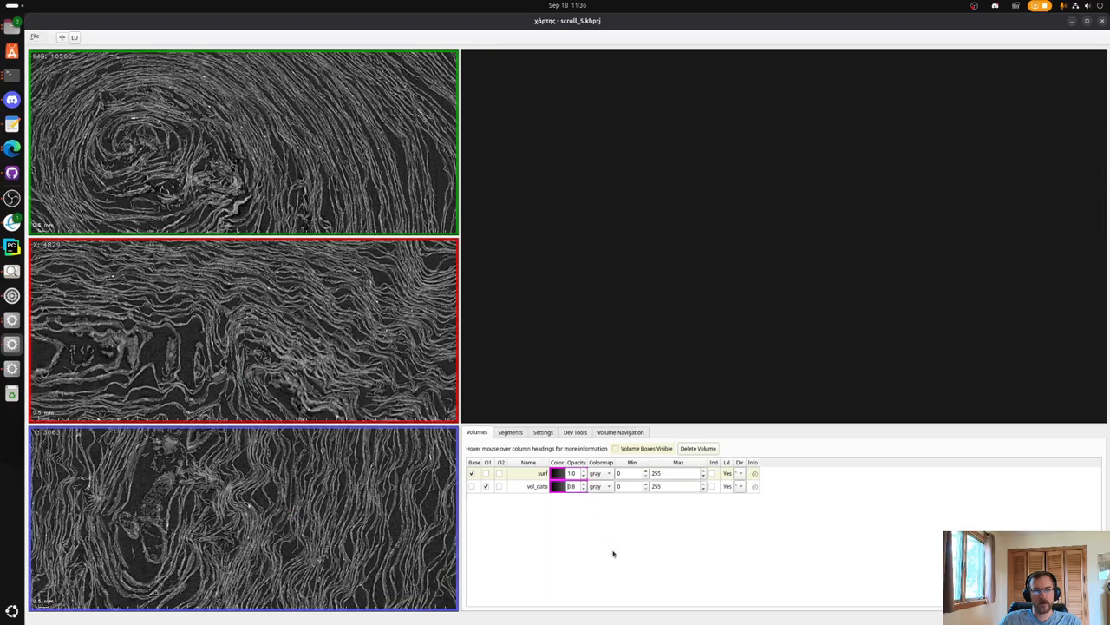
Give the surf volume the cool colormap, enable its Ind option and set its minimum to 254.
{"action": "left_click", "coordinate": [600, 473]}
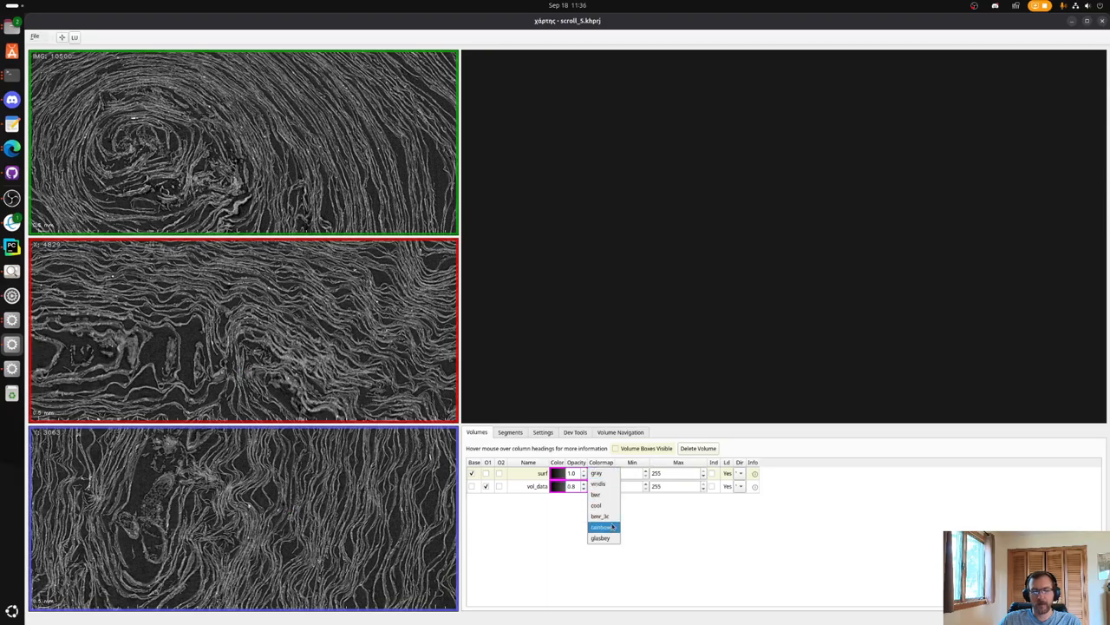
{"action": "left_click", "coordinate": [612, 506]}
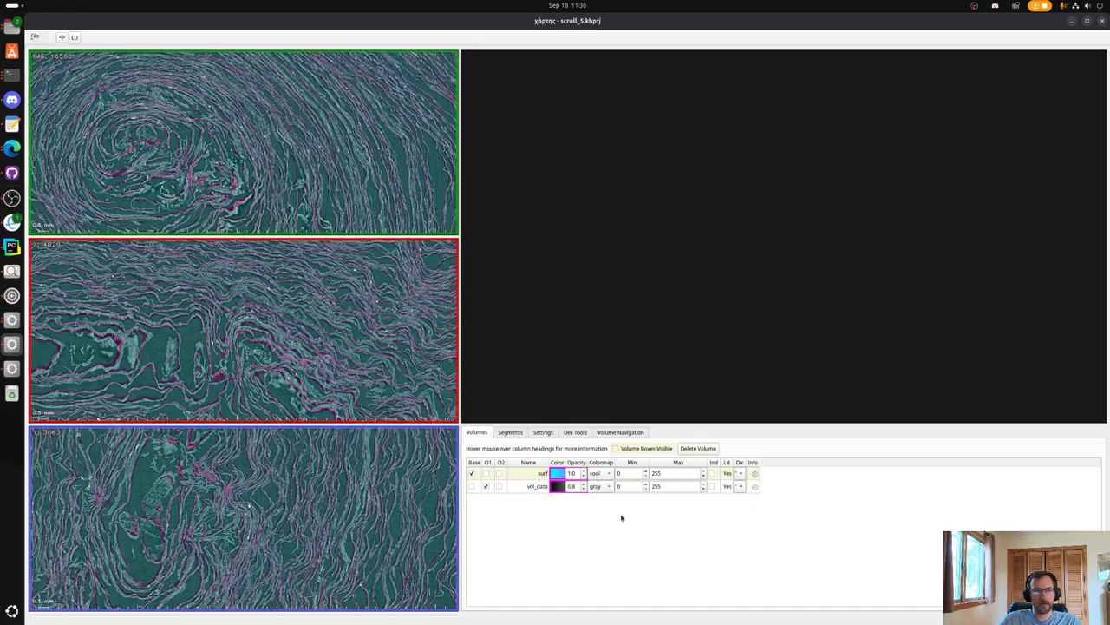
{"action": "left_click", "coordinate": [631, 472]}
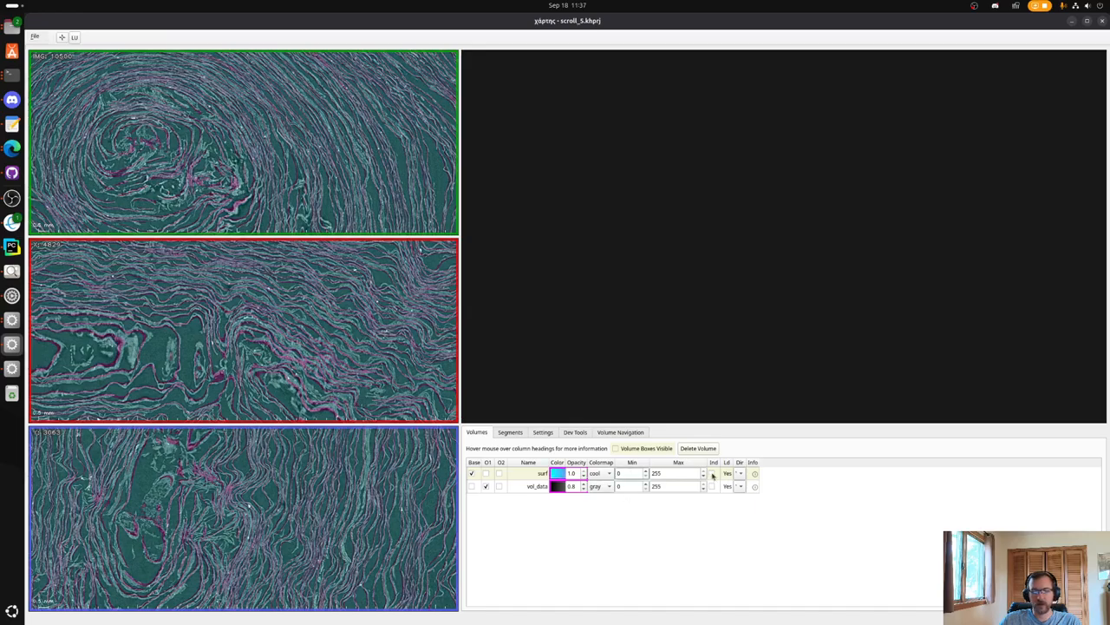
{"action": "double_click", "coordinate": [622, 473]}
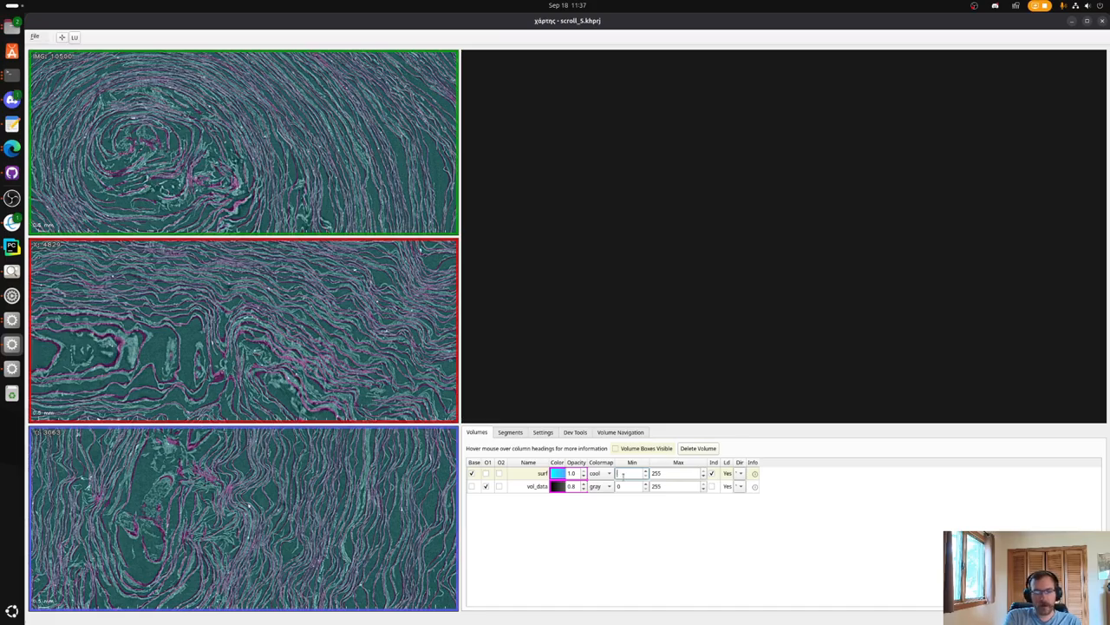
{"action": "type", "text": "254"}
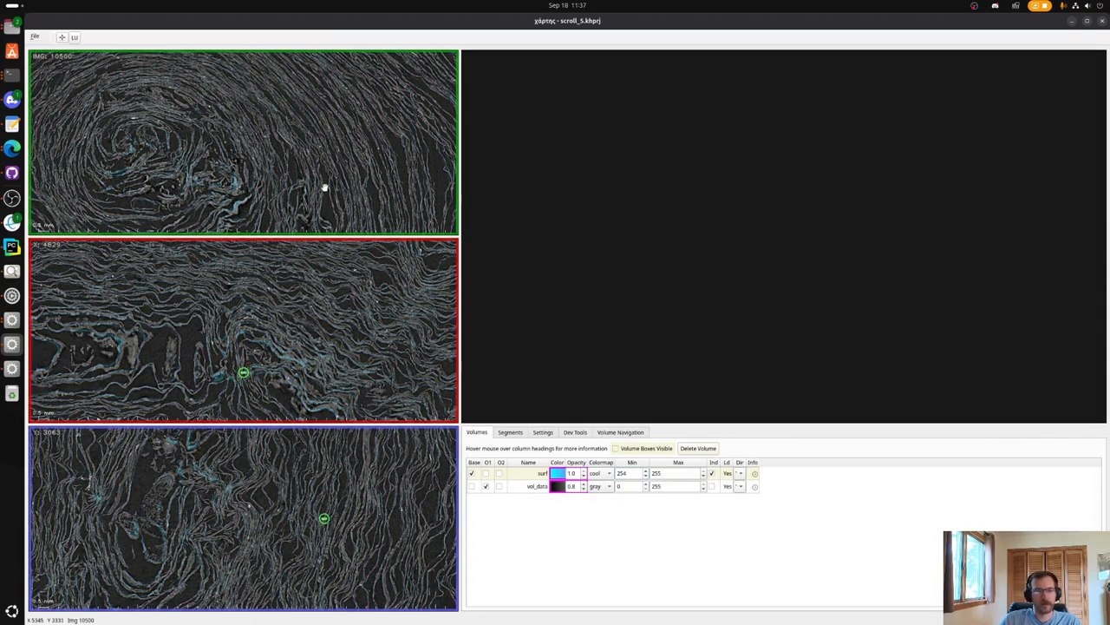
Reduce the opacity of the vol_data overlay to 0.7.
{"action": "scroll", "coordinate": [305, 166], "scroll_direction": "up", "scroll_amount": 5}
{"action": "left_click_drag", "start_coordinate": [237, 130], "coordinate": [309, 334]}
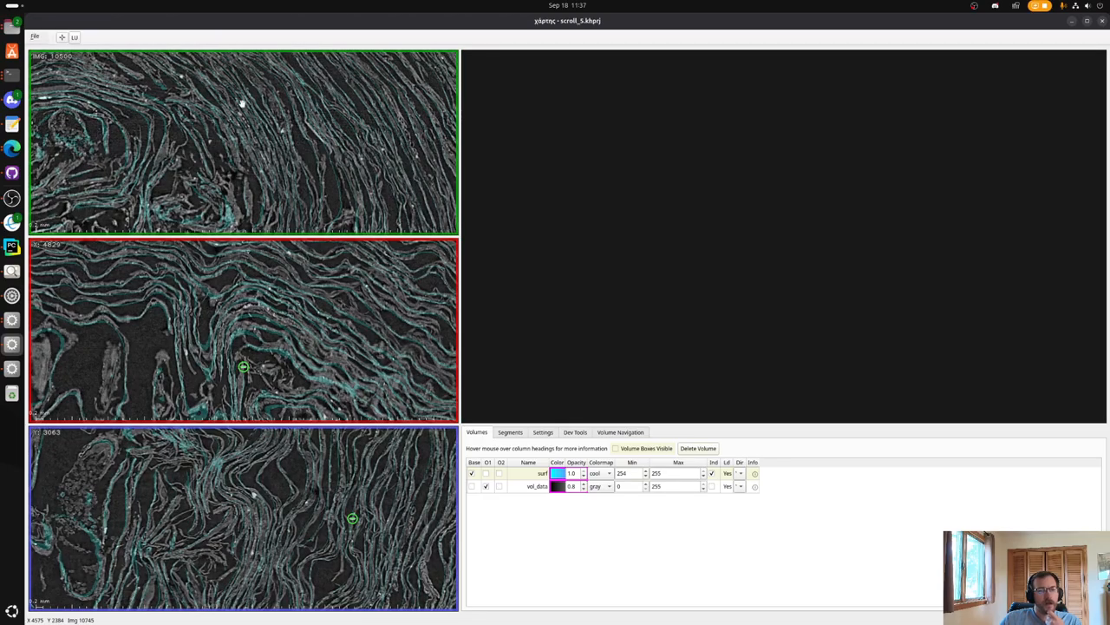
{"action": "scroll", "coordinate": [213, 147], "scroll_direction": "up", "scroll_amount": 5}
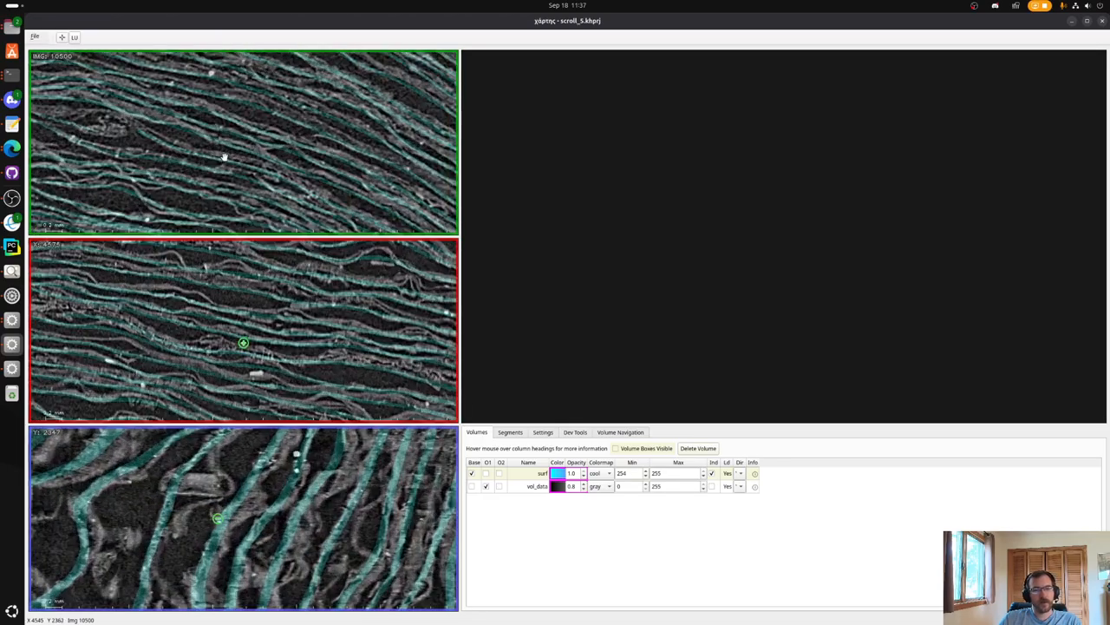
{"action": "left_click", "coordinate": [583, 488]}
Examine in the slice views how closely the colored surface predictions follow the papyrus sheets of the scroll.
{"action": "left_click", "coordinate": [244, 340]}
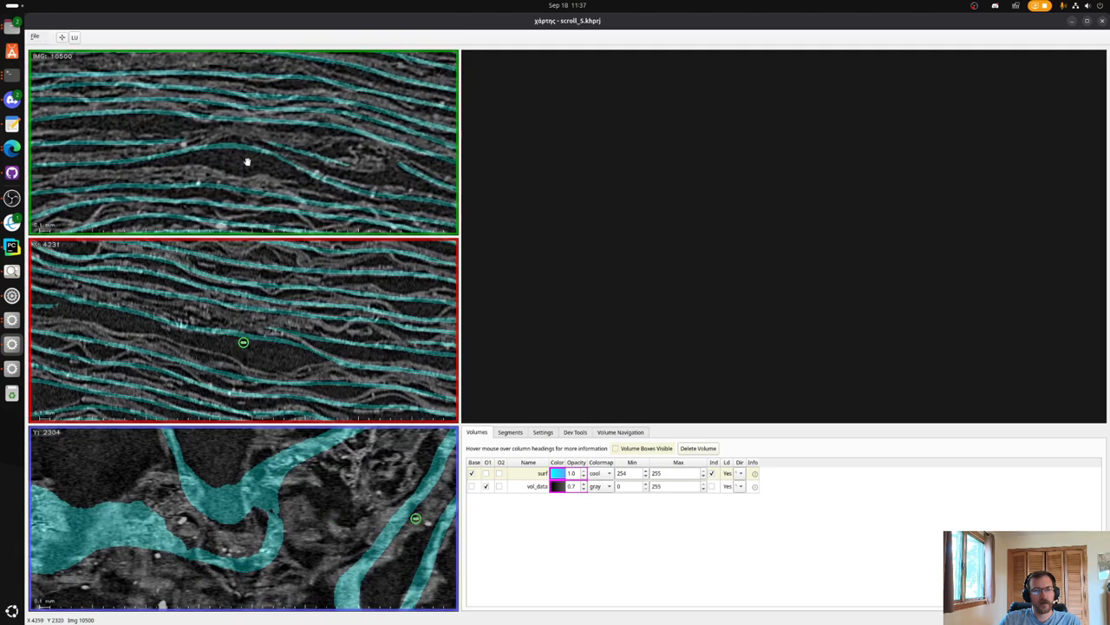
{"action": "left_click_drag", "start_coordinate": [328, 160], "coordinate": [425, 159]}
{"action": "scroll", "coordinate": [213, 156], "scroll_direction": "down", "scroll_amount": 4}
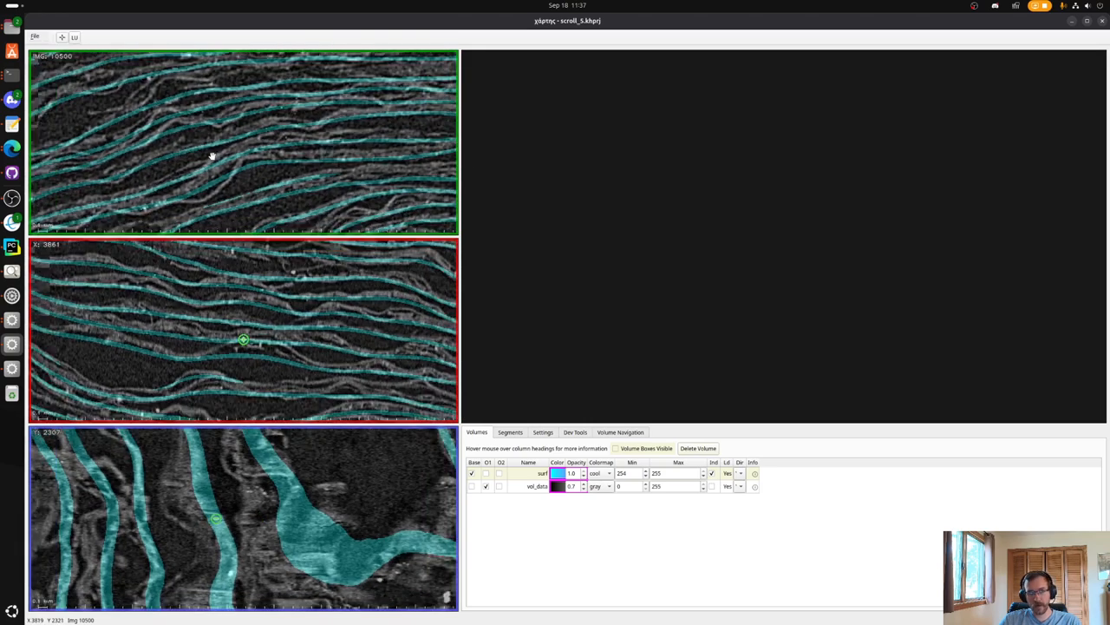
{"action": "scroll", "coordinate": [228, 162], "scroll_direction": "down", "scroll_amount": 3}
{"action": "left_click_drag", "start_coordinate": [154, 176], "coordinate": [229, 175]}
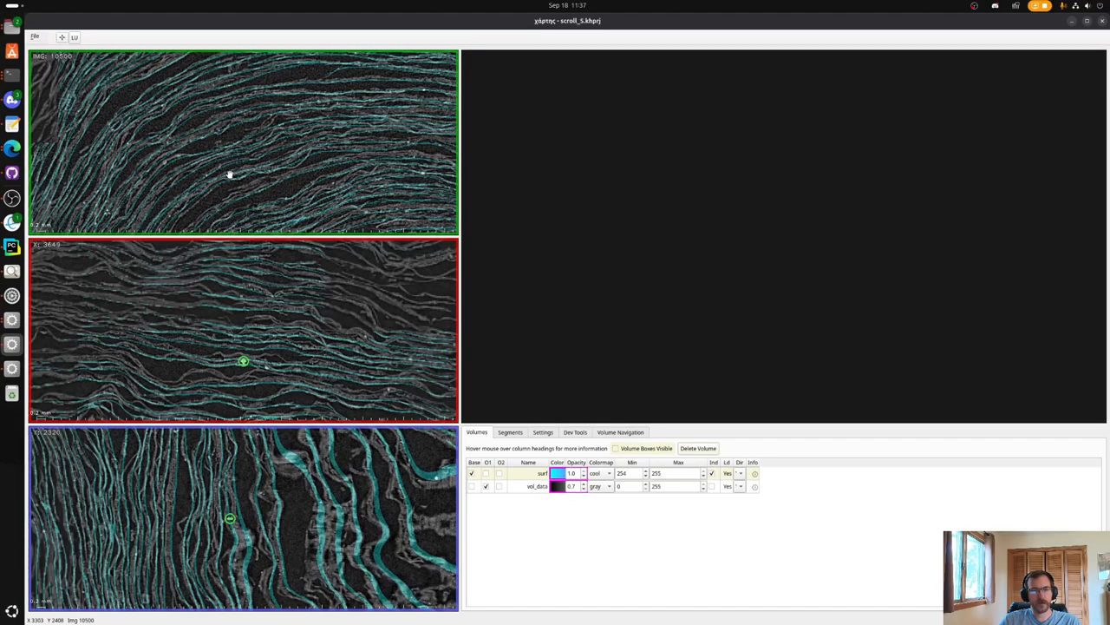
{"action": "scroll", "coordinate": [231, 175], "scroll_direction": "up", "scroll_amount": 5}
{"action": "scroll", "coordinate": [233, 175], "scroll_direction": "up", "scroll_amount": 2}
{"action": "left_click_drag", "start_coordinate": [268, 102], "coordinate": [272, 183]}
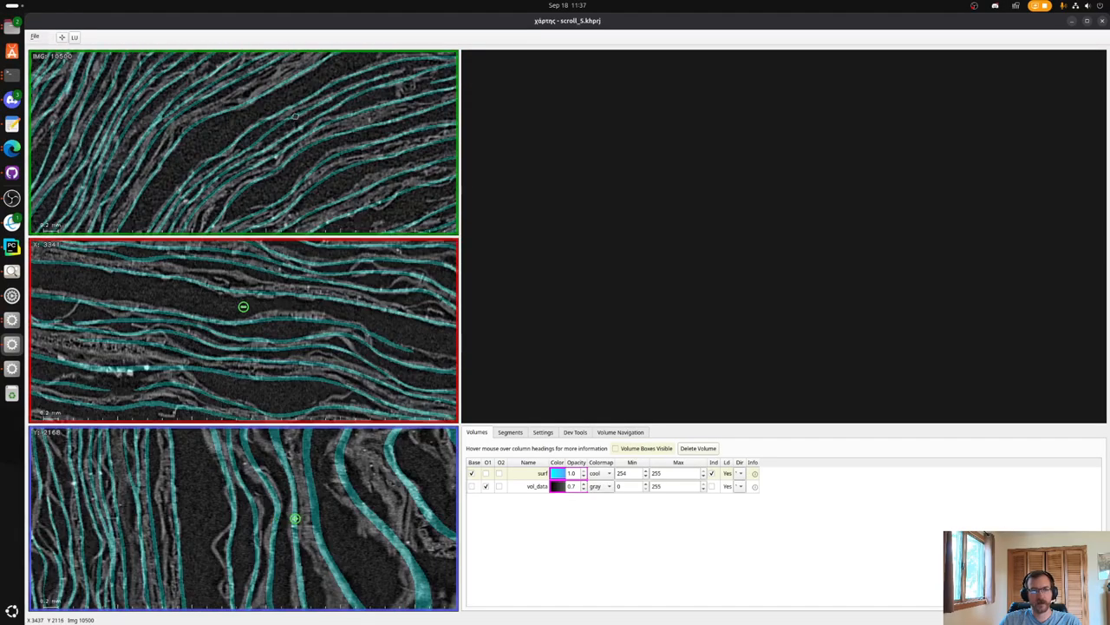
{"action": "left_click_drag", "start_coordinate": [294, 118], "coordinate": [190, 167]}
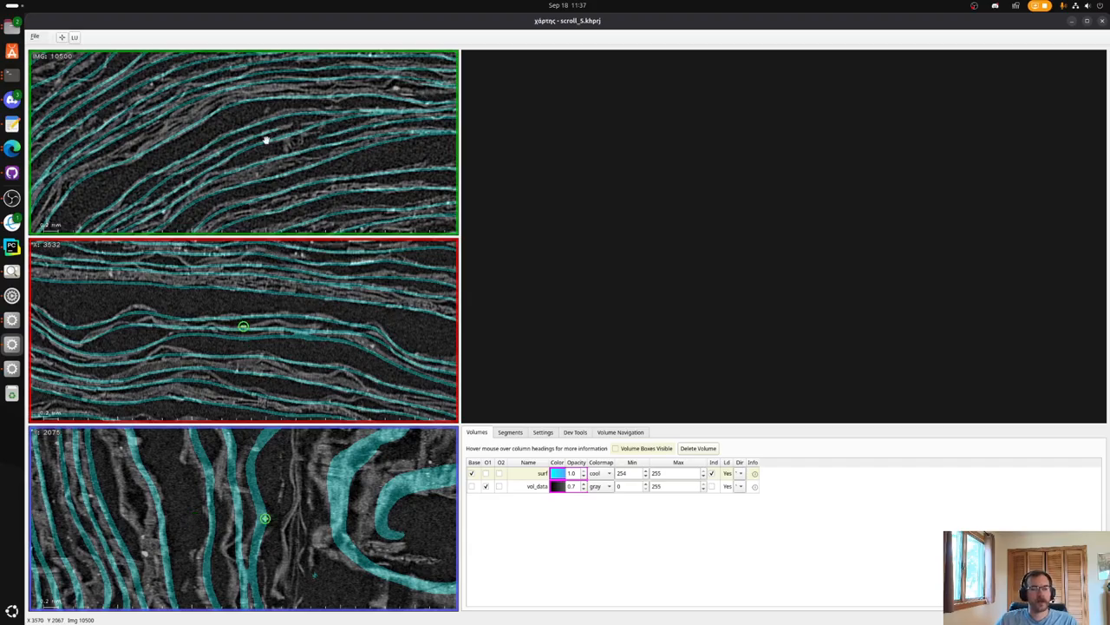
Start an OBJ file import and browse the file system root for the exported segment.
{"action": "left_click", "coordinate": [35, 37]}
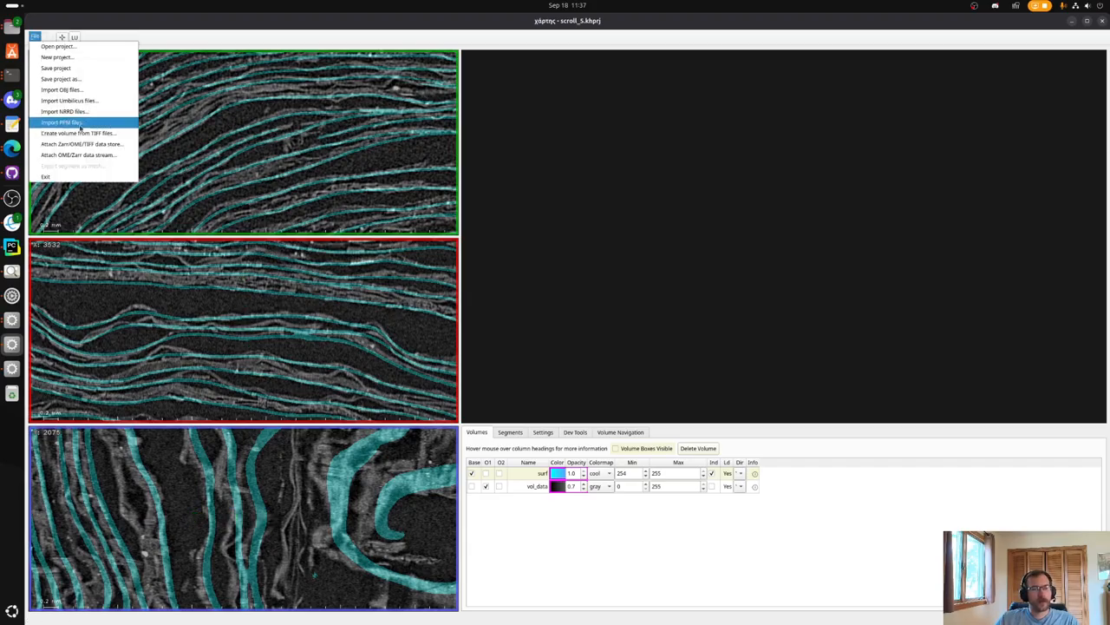
{"action": "left_click", "coordinate": [62, 89]}
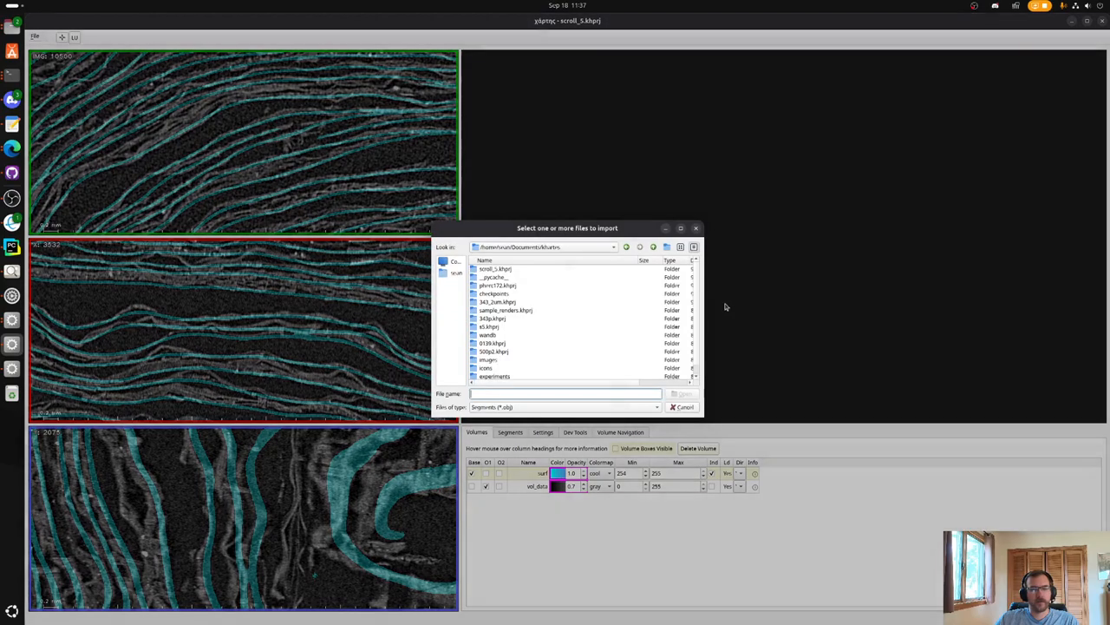
{"action": "left_click", "coordinate": [453, 262]}
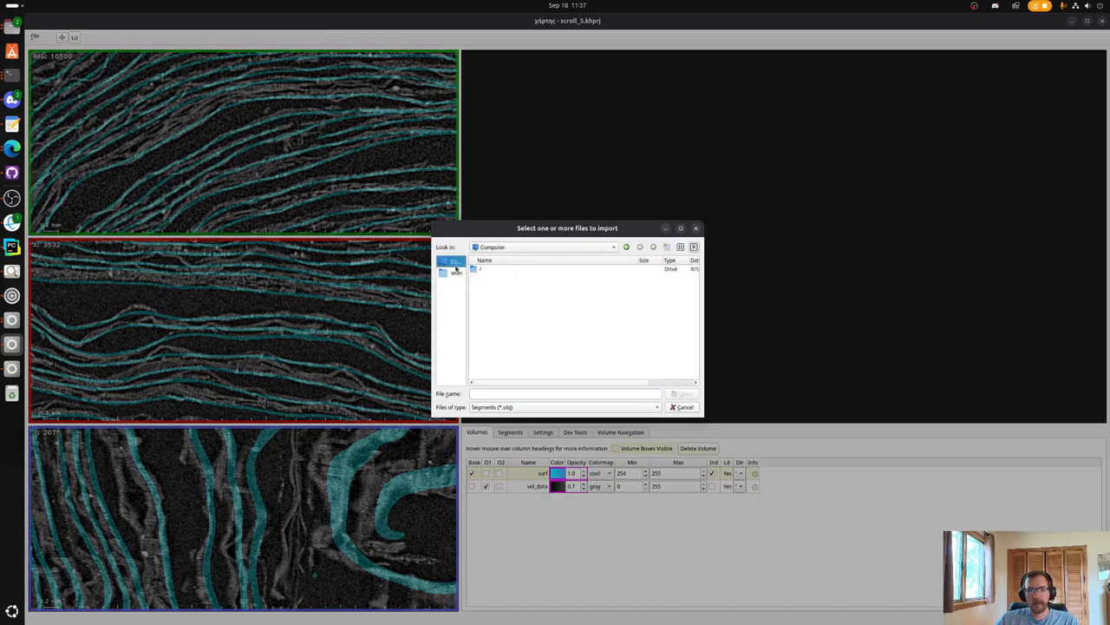
{"action": "double_click", "coordinate": [512, 271]}
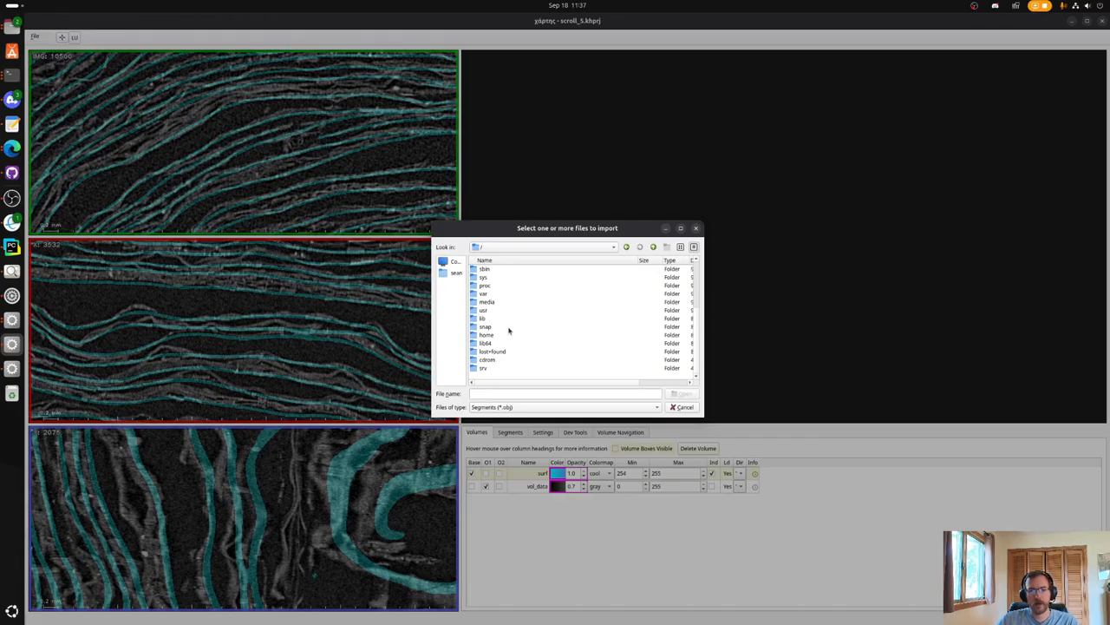
{"action": "scroll", "coordinate": [512, 325], "scroll_direction": "up", "scroll_amount": 3}
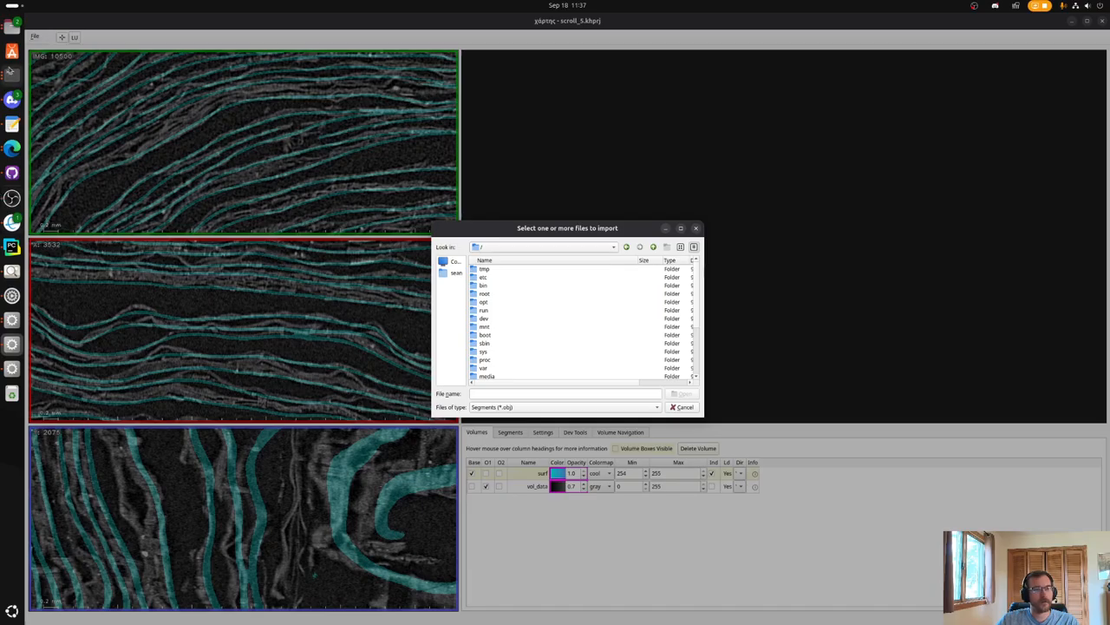
{"action": "left_click", "coordinate": [12, 28]}
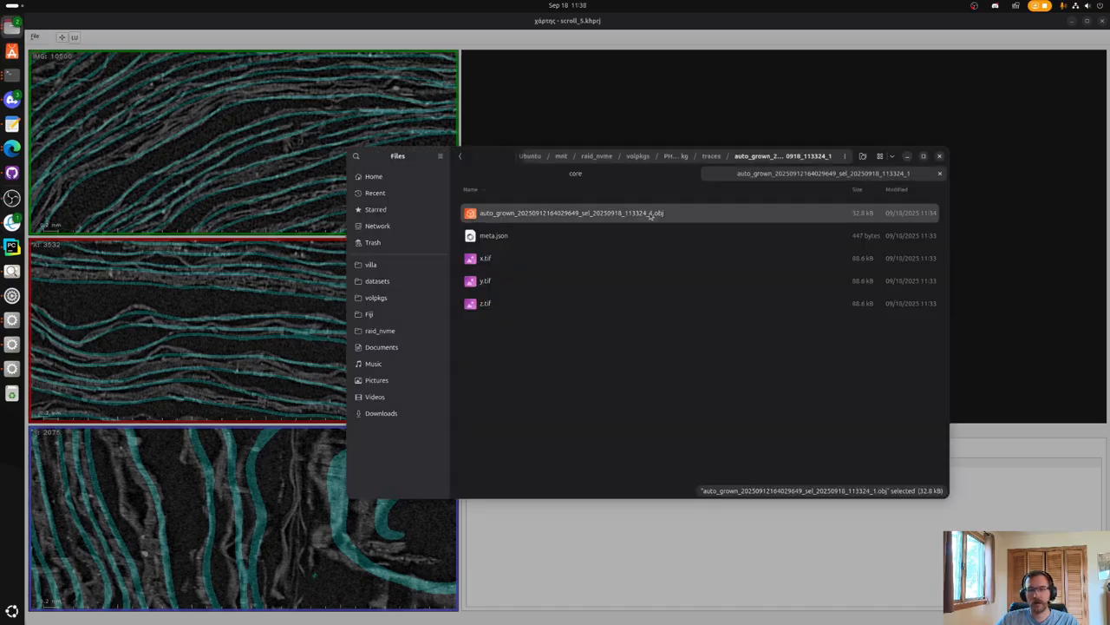
{"action": "left_click", "coordinate": [650, 213]}
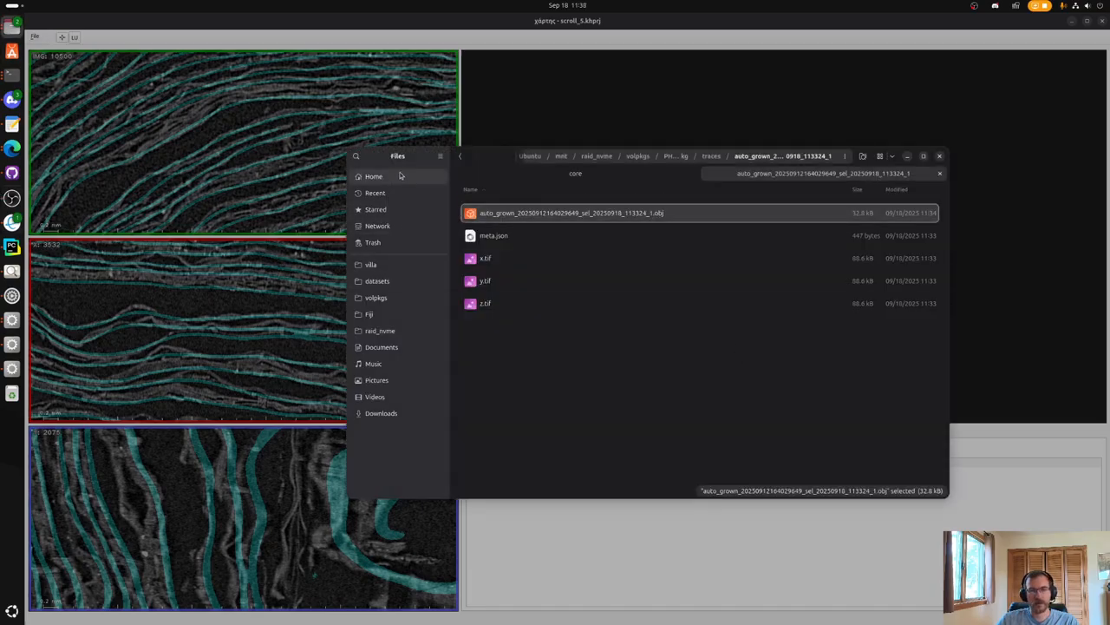
{"action": "left_click", "coordinate": [373, 176]}
{"action": "double_click", "coordinate": [525, 235]}
{"action": "key", "text": "ctrl+v"}
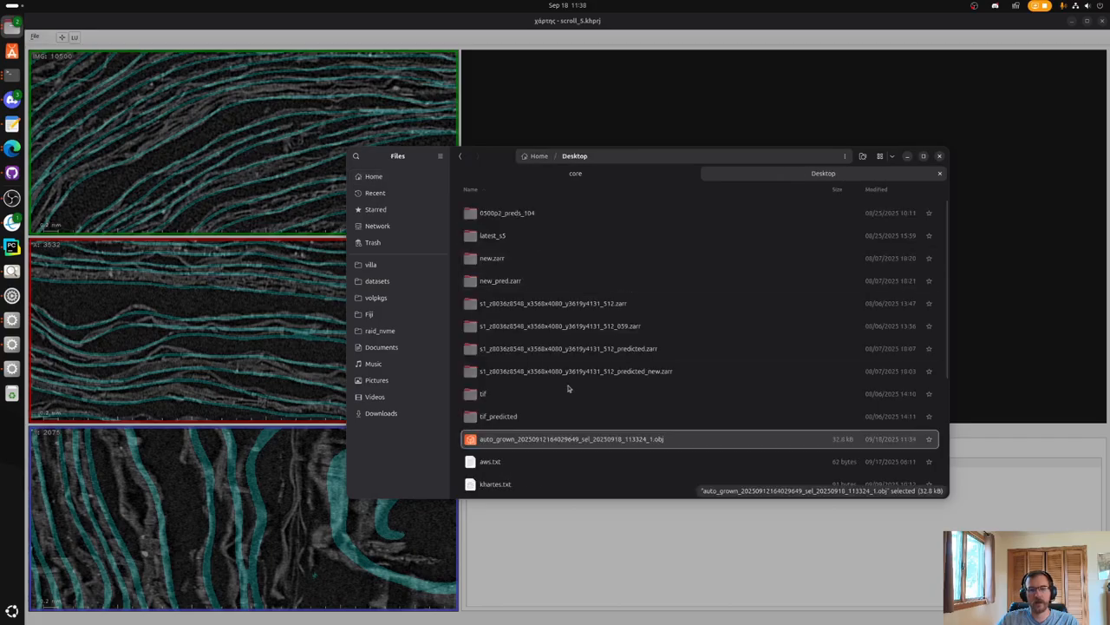
{"action": "left_click", "coordinate": [227, 232]}
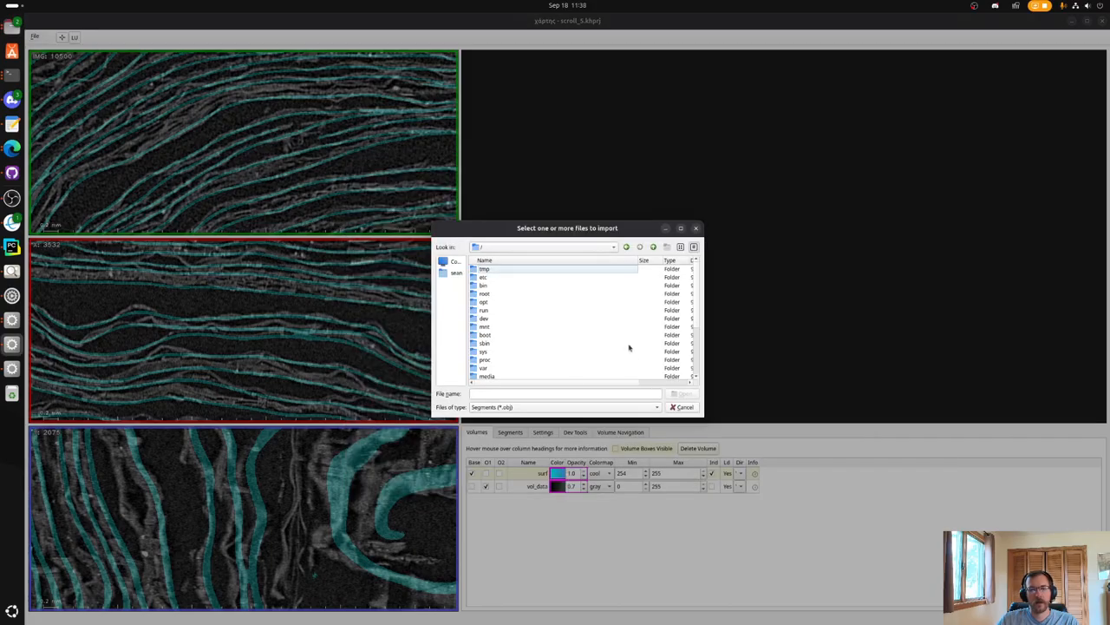
{"action": "left_click", "coordinate": [455, 272]}
{"action": "double_click", "coordinate": [521, 293]}
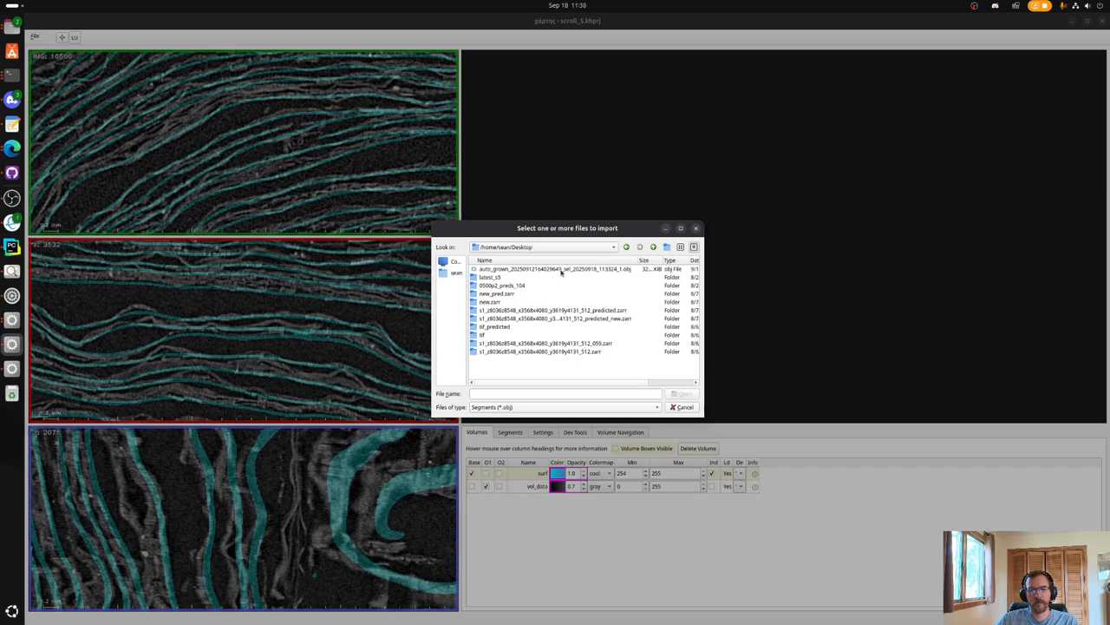
{"action": "double_click", "coordinate": [562, 272]}
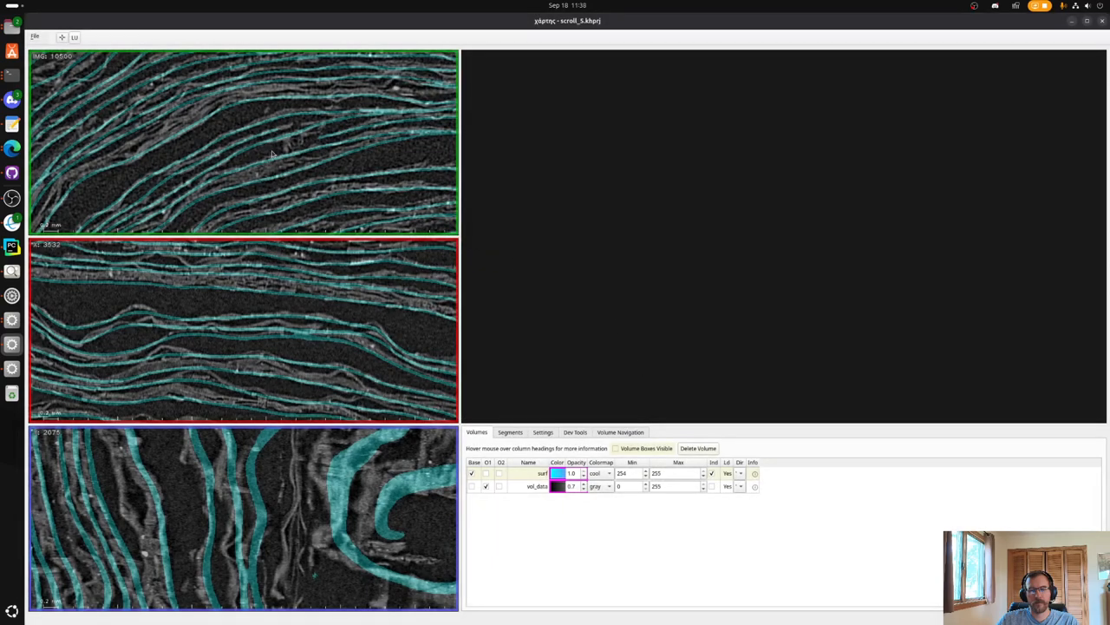
Show the segment list and make the imported auto_grown segment active.
{"action": "scroll", "coordinate": [272, 155], "scroll_direction": "down", "scroll_amount": 3}
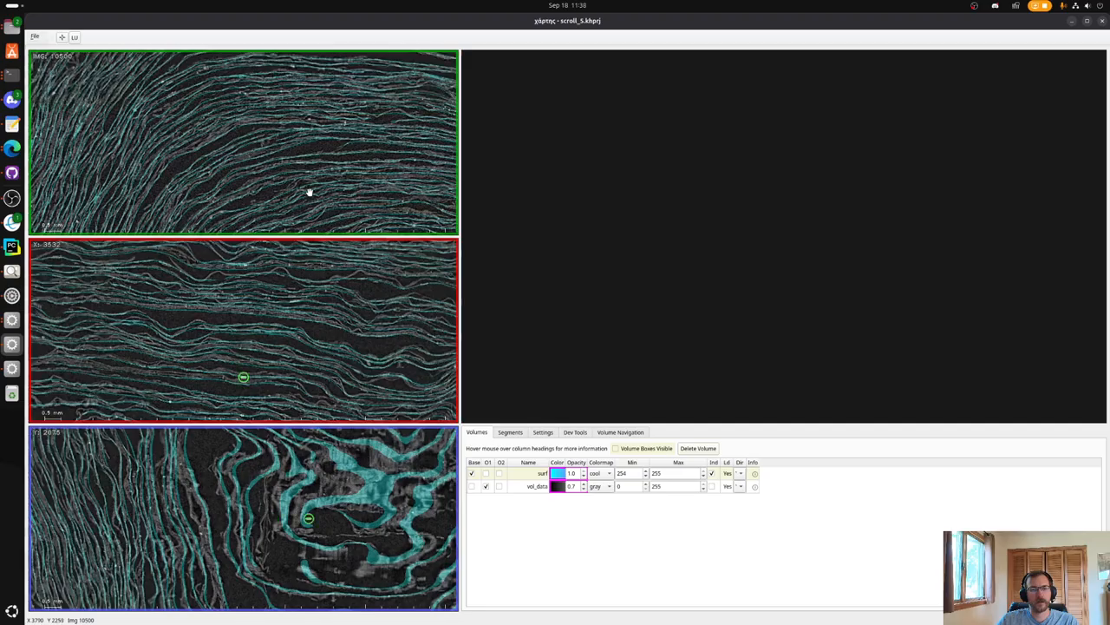
{"action": "scroll", "coordinate": [310, 192], "scroll_direction": "down", "scroll_amount": 3}
{"action": "left_click", "coordinate": [510, 432]}
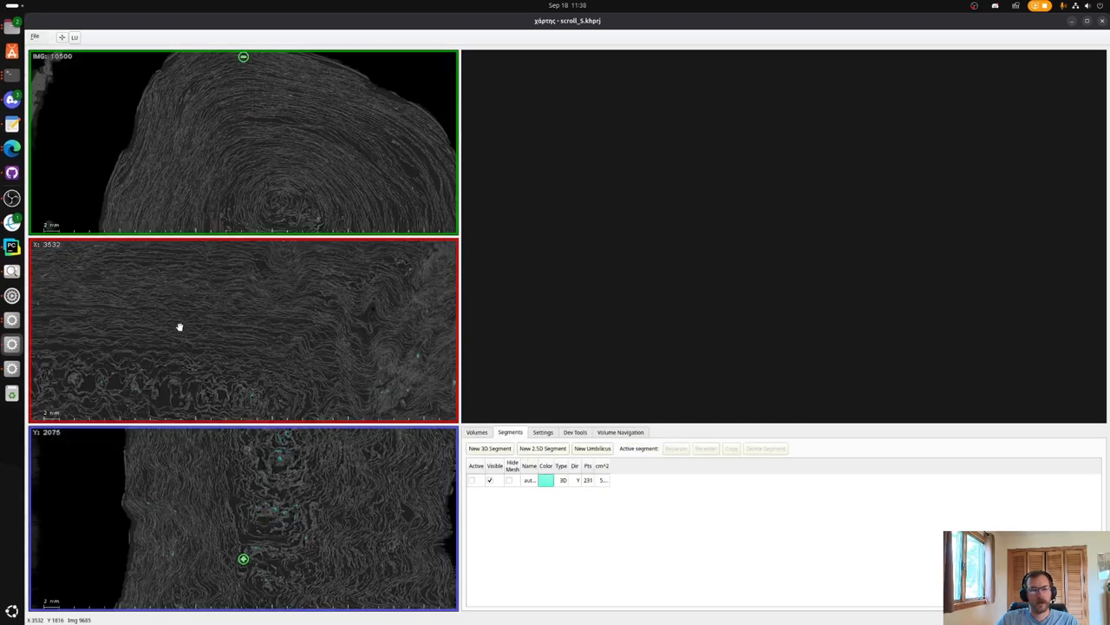
{"action": "left_click_drag", "start_coordinate": [180, 323], "coordinate": [239, 343]}
{"action": "left_click", "coordinate": [471, 480]}
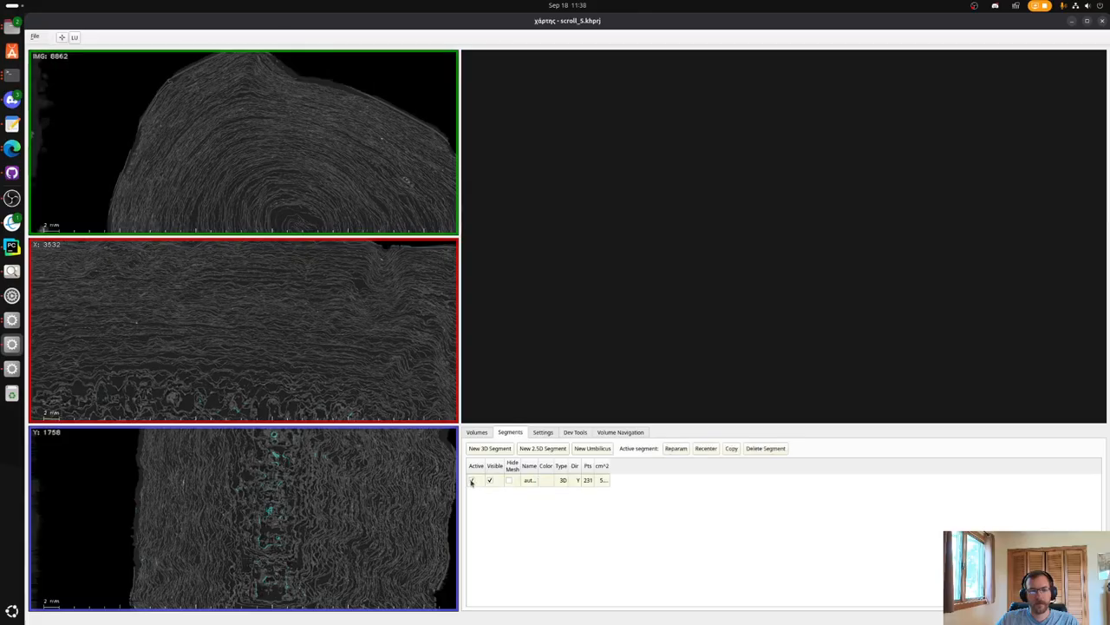
Locate the active segment in the slice views and examine closely how its line follows the papyrus sheets and surface predictions.
{"action": "scroll", "coordinate": [259, 331], "scroll_direction": "down", "scroll_amount": 3}
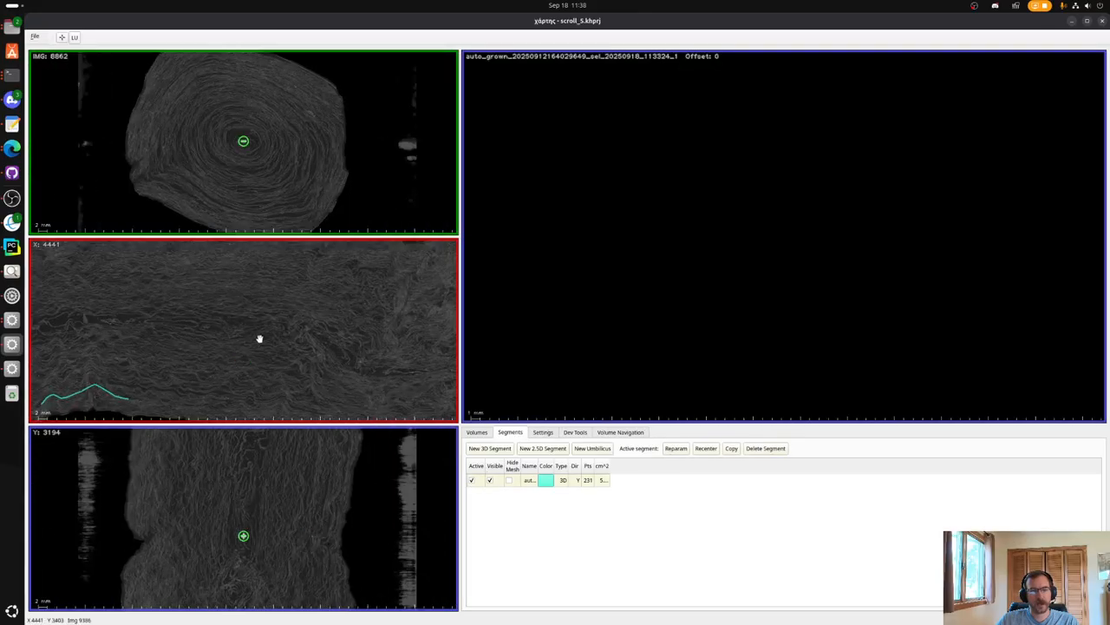
{"action": "left_click_drag", "start_coordinate": [69, 391], "coordinate": [336, 311]}
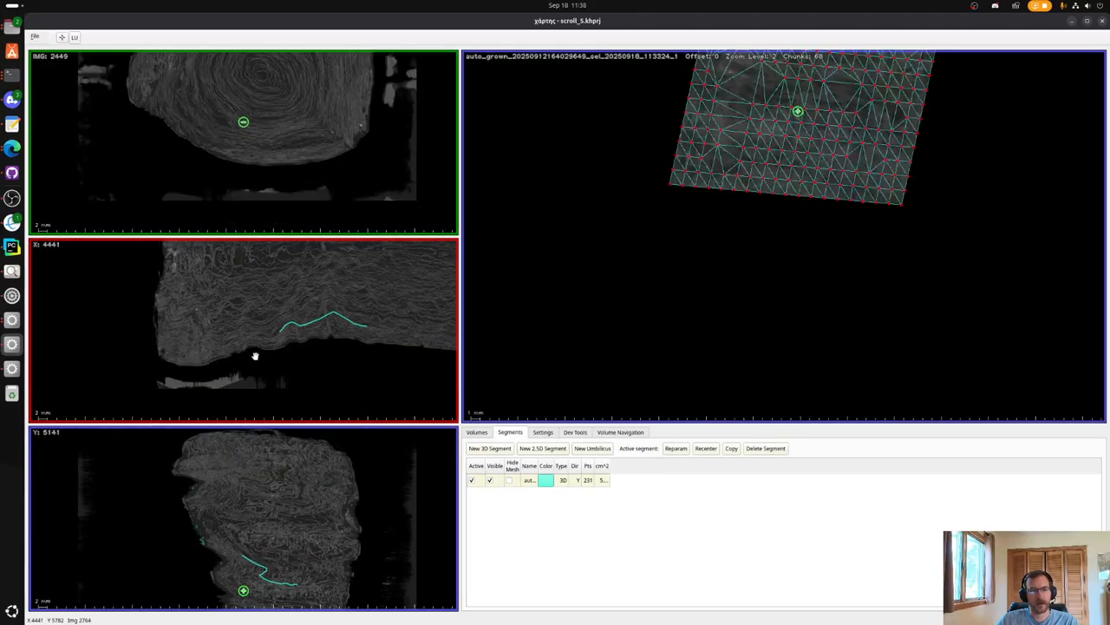
{"action": "scroll", "coordinate": [302, 339], "scroll_direction": "up", "scroll_amount": 3}
{"action": "scroll", "coordinate": [194, 345], "scroll_direction": "up", "scroll_amount": 2}
{"action": "scroll", "coordinate": [223, 334], "scroll_direction": "up", "scroll_amount": 2}
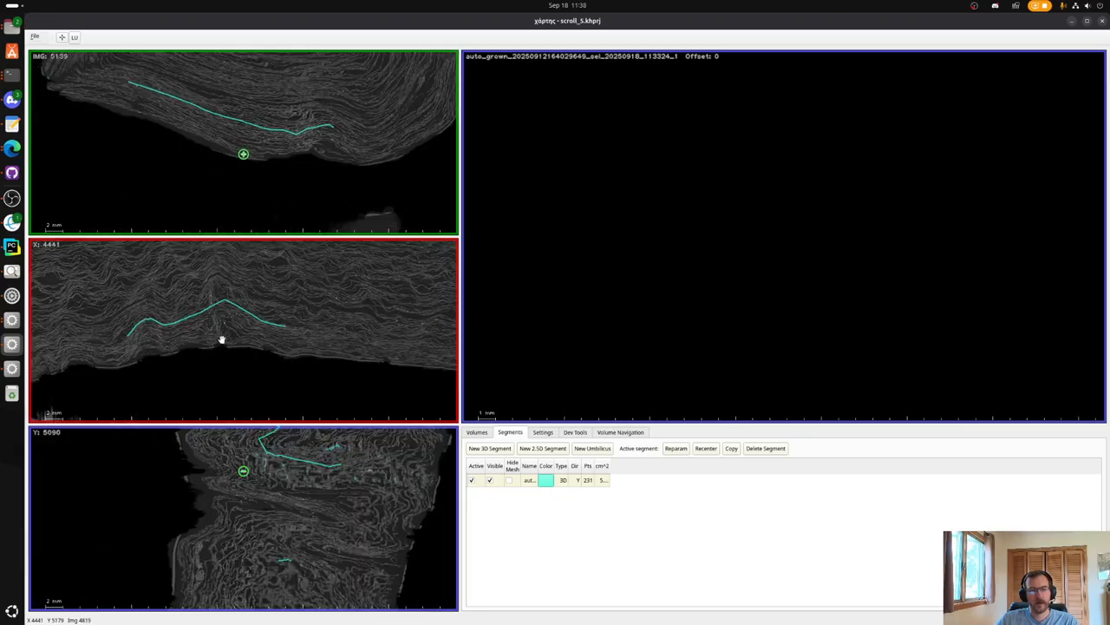
{"action": "scroll", "coordinate": [202, 327], "scroll_direction": "up", "scroll_amount": 2}
{"action": "scroll", "coordinate": [201, 324], "scroll_direction": "up", "scroll_amount": 2}
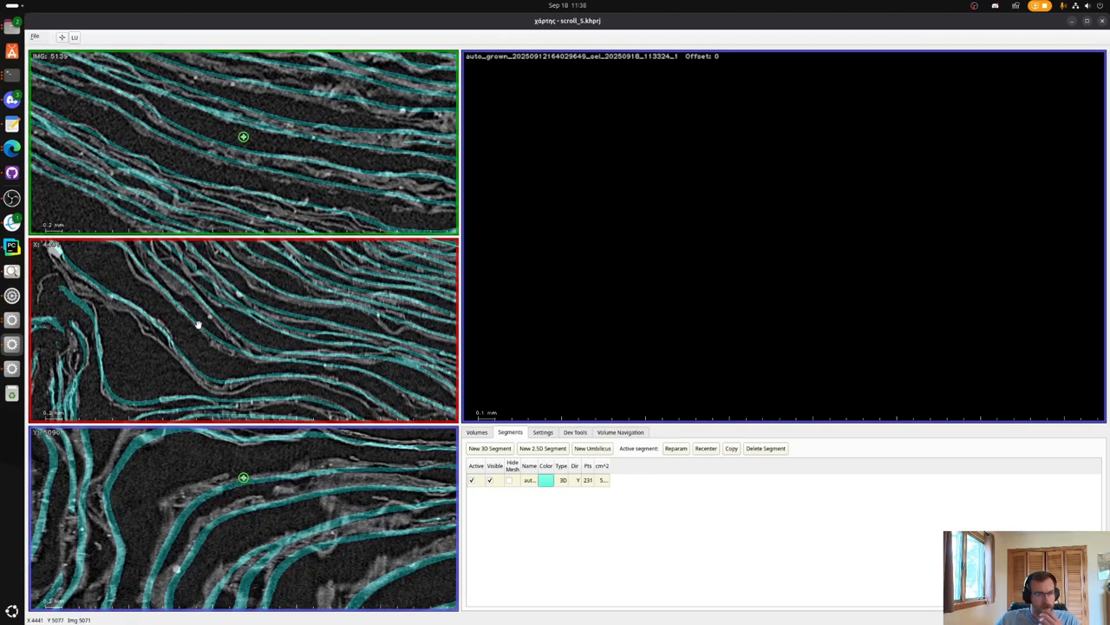
{"action": "scroll", "coordinate": [200, 322], "scroll_direction": "up", "scroll_amount": 1}
{"action": "scroll", "coordinate": [201, 322], "scroll_direction": "up", "scroll_amount": 1}
{"action": "left_click_drag", "start_coordinate": [422, 365], "coordinate": [439, 368]}
{"action": "left_click_drag", "start_coordinate": [110, 347], "coordinate": [362, 366]}
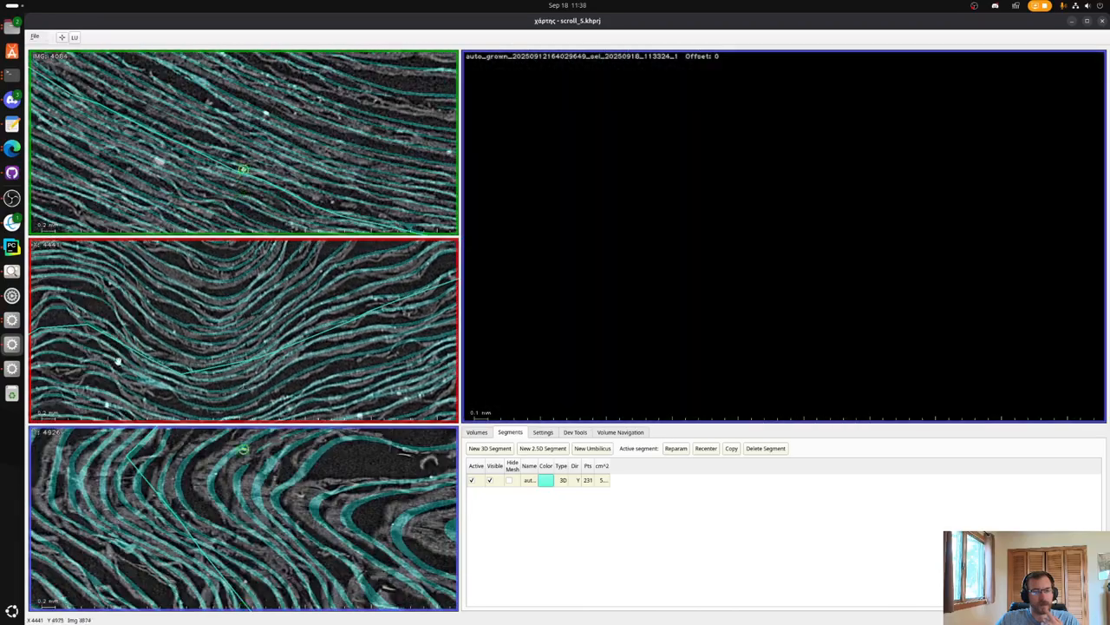
Change the active auto_grown segment's display colour to red (#ff0004) so it stands out from the teal surface predictions.
{"action": "left_click_drag", "start_coordinate": [118, 361], "coordinate": [395, 332]}
{"action": "left_click_drag", "start_coordinate": [284, 375], "coordinate": [413, 241]}
{"action": "left_click_drag", "start_coordinate": [290, 344], "coordinate": [379, 400]}
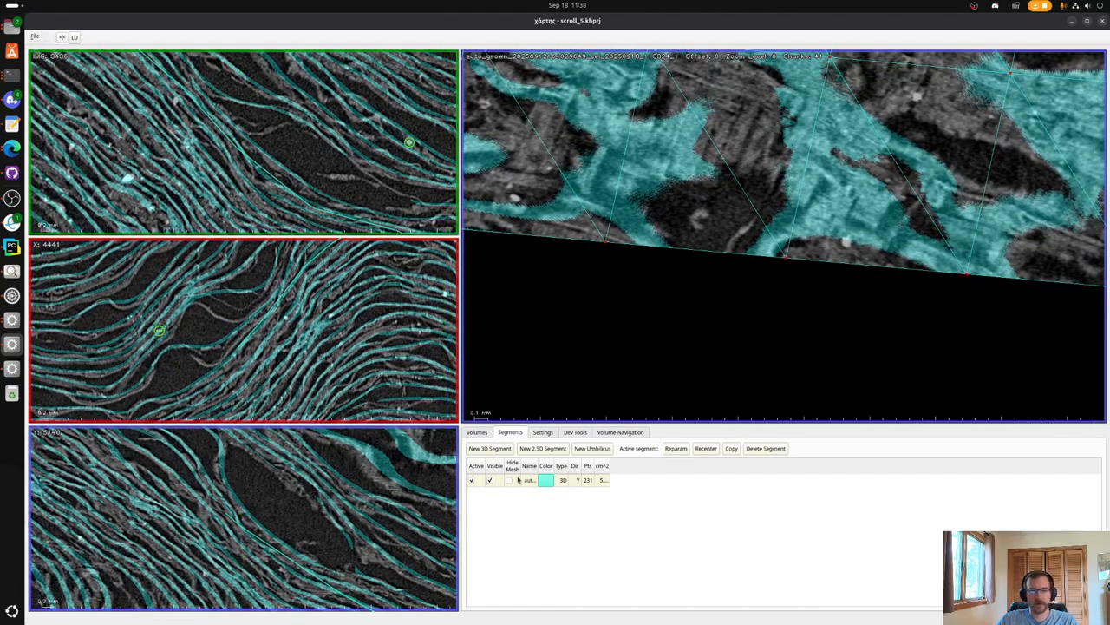
{"action": "double_click", "coordinate": [545, 481]}
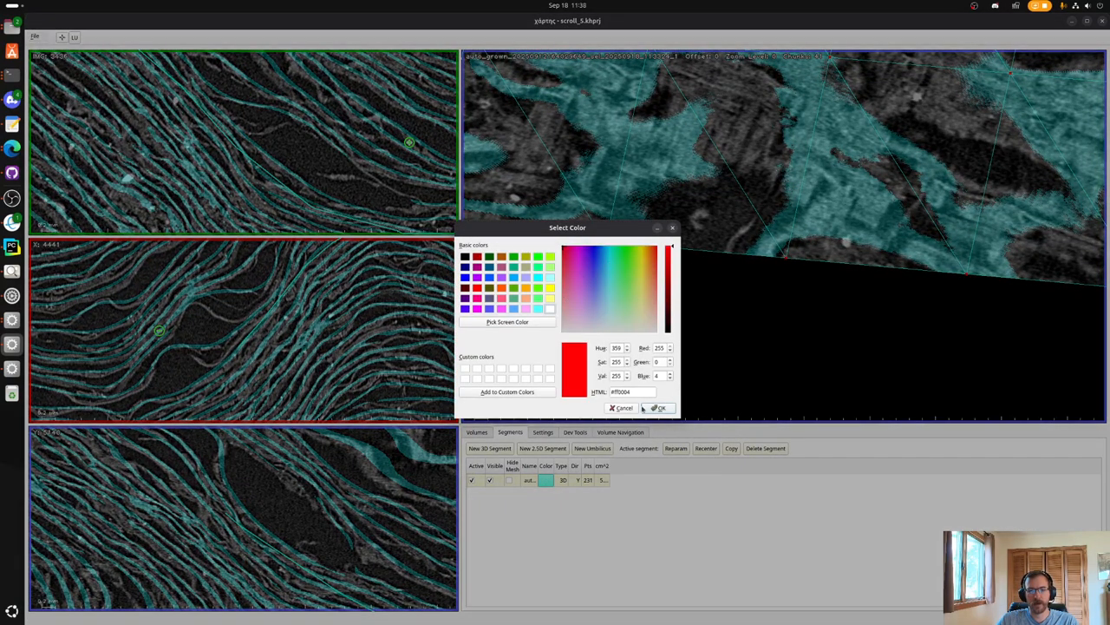
{"action": "left_click", "coordinate": [657, 408]}
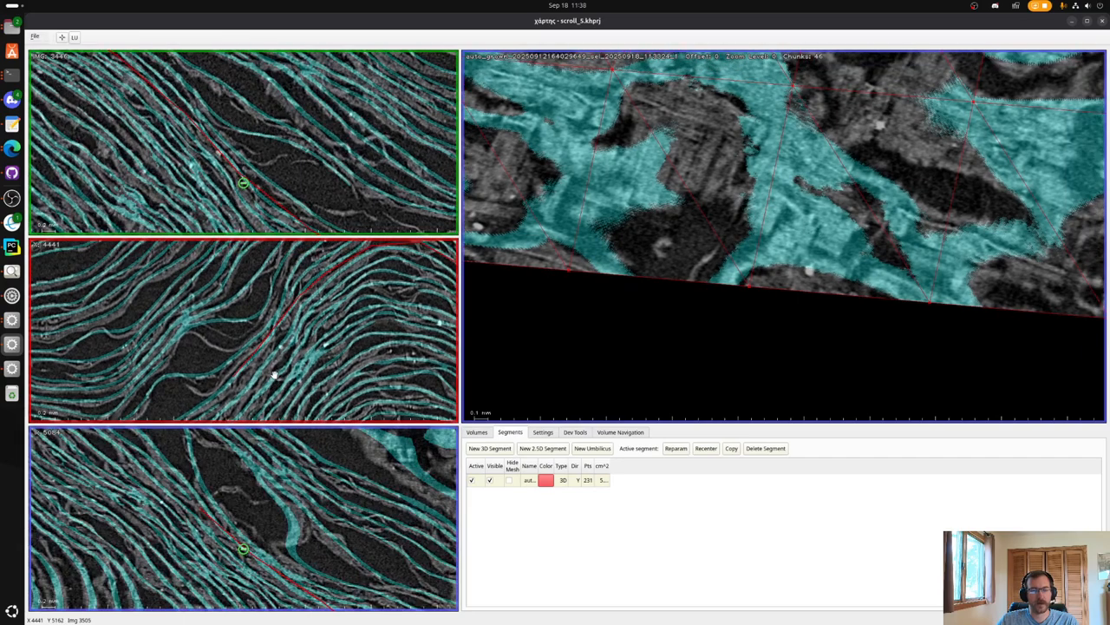
Examine the whole flattened segment and its outer edges, comparing sheet crossings and swirl patterns with the surface predictions in the slices.
{"action": "left_click_drag", "start_coordinate": [569, 205], "coordinate": [872, 232]}
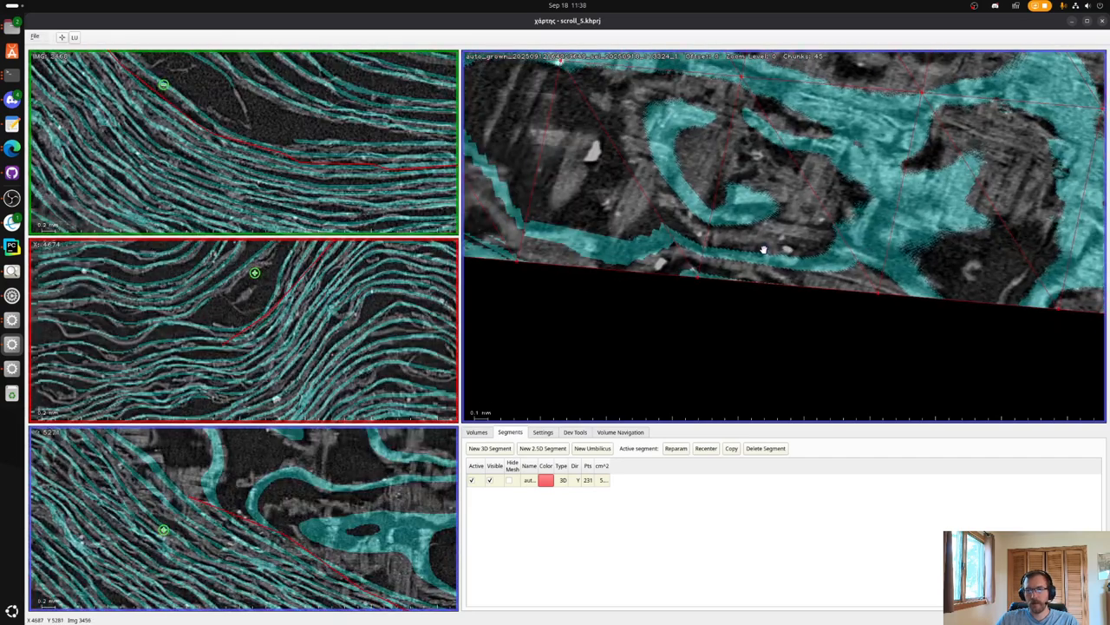
{"action": "scroll", "coordinate": [763, 249], "scroll_direction": "down", "scroll_amount": 3}
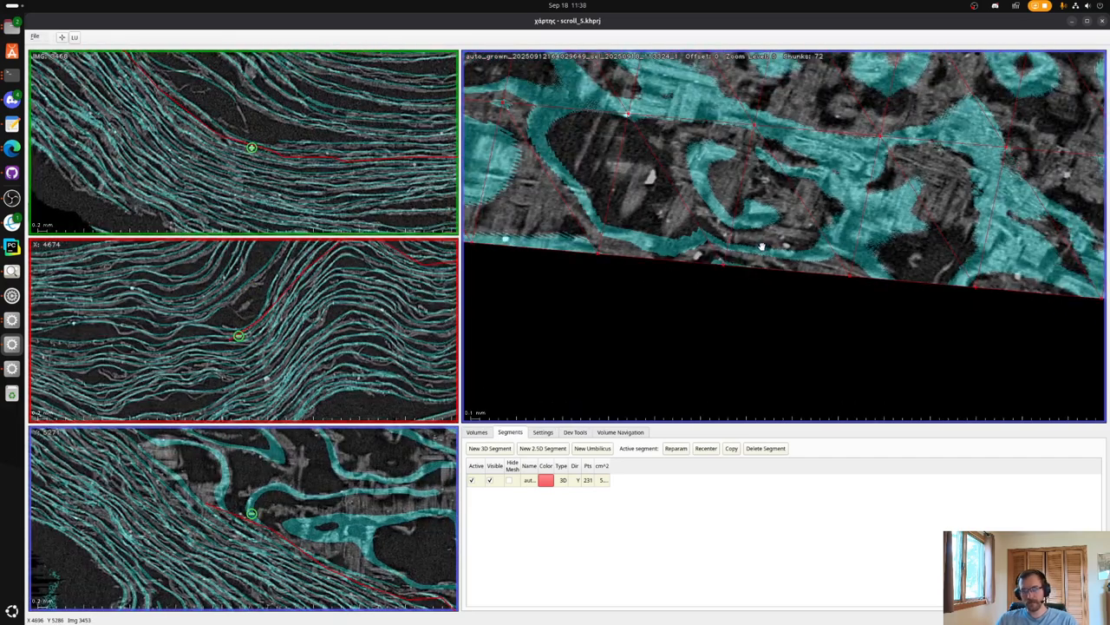
{"action": "scroll", "coordinate": [762, 247], "scroll_direction": "down", "scroll_amount": 3}
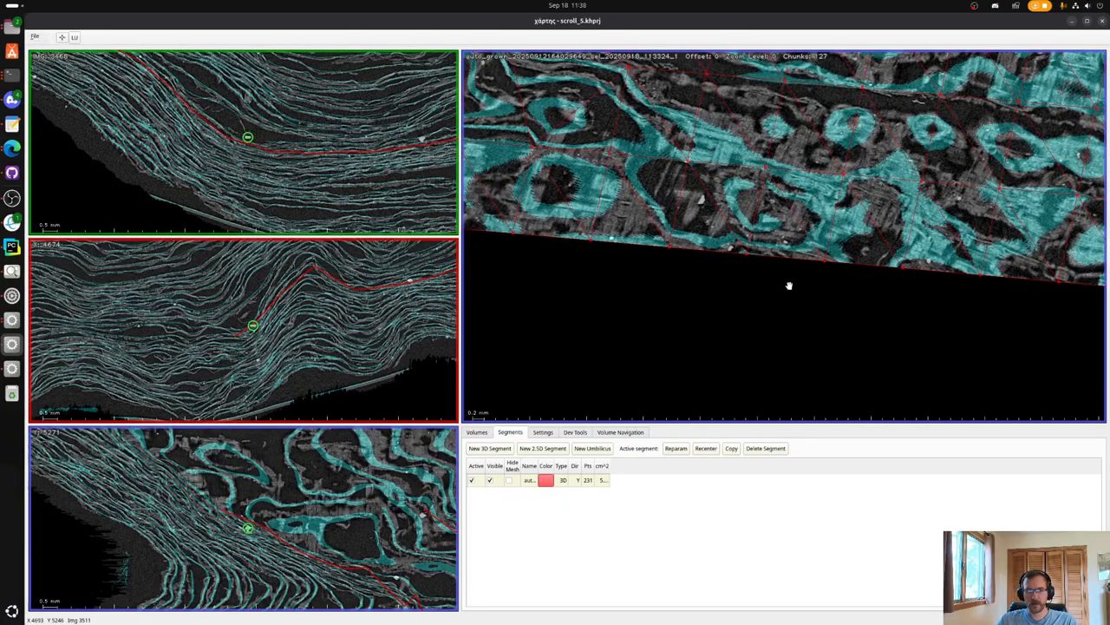
{"action": "scroll", "coordinate": [816, 211], "scroll_direction": "down", "scroll_amount": 3}
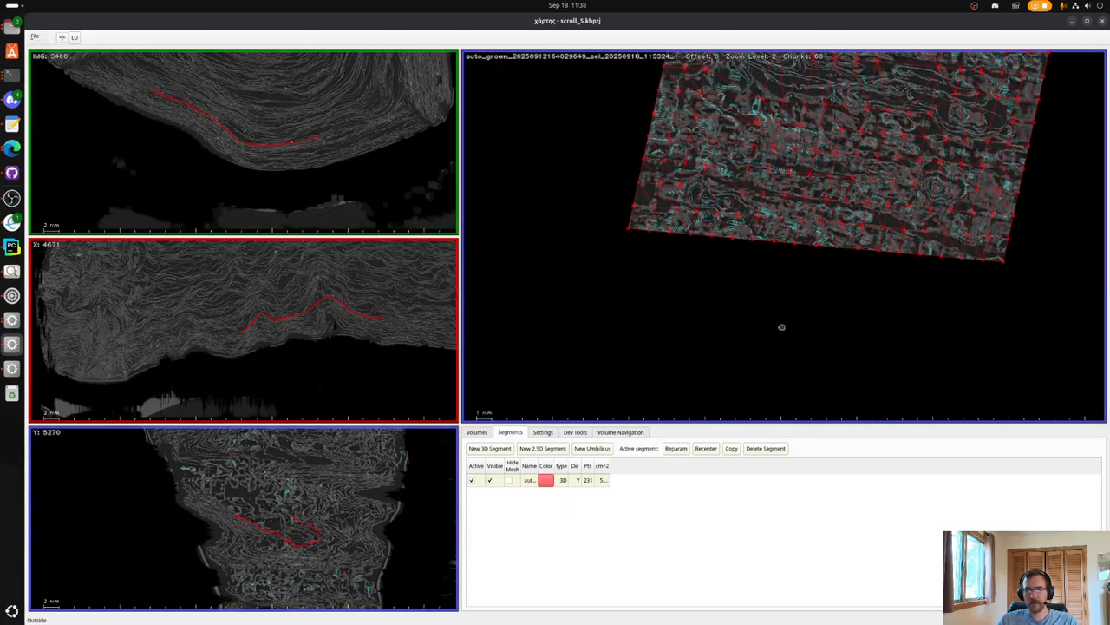
{"action": "left_click", "coordinate": [801, 180]}
{"action": "left_click", "coordinate": [806, 241]}
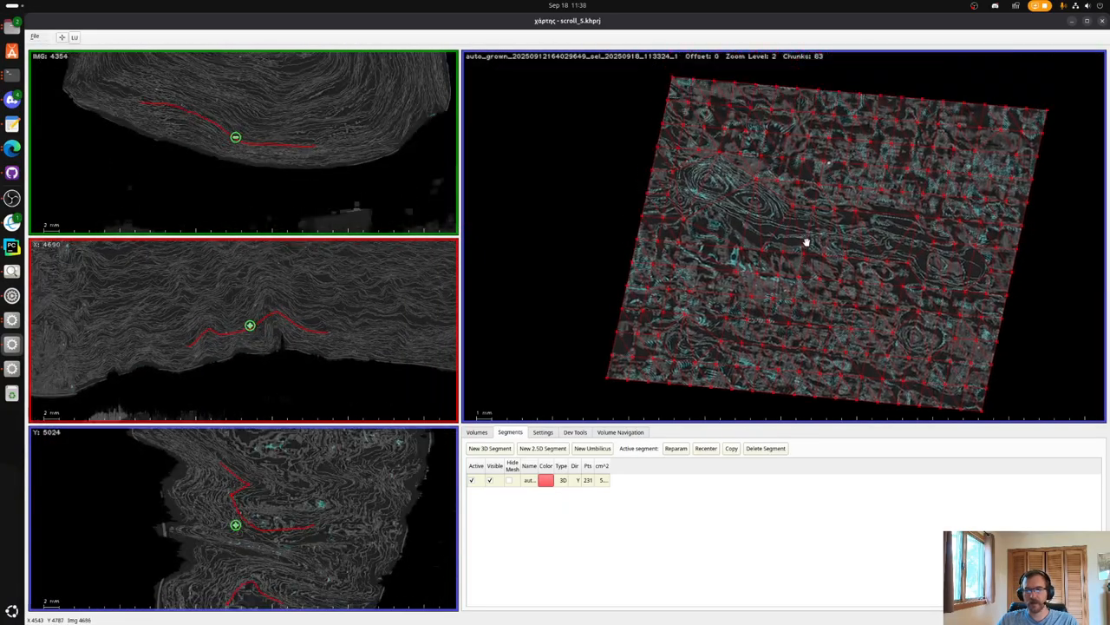
{"action": "scroll", "coordinate": [805, 243], "scroll_direction": "up", "scroll_amount": 2}
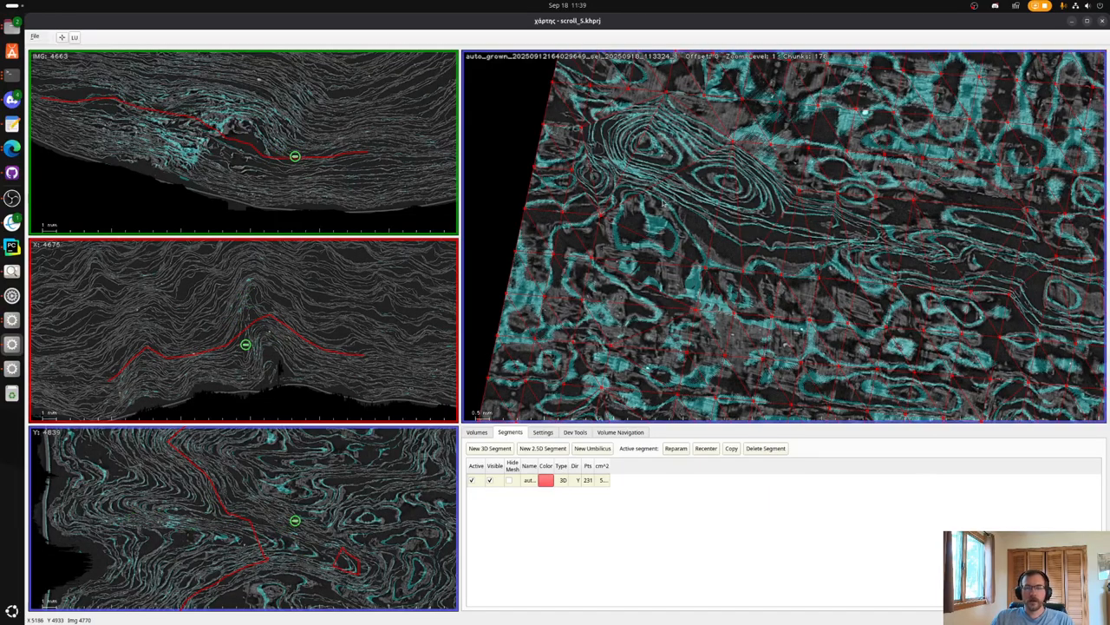
{"action": "left_click_drag", "start_coordinate": [685, 212], "coordinate": [699, 314]}
{"action": "left_click_drag", "start_coordinate": [701, 174], "coordinate": [701, 189]}
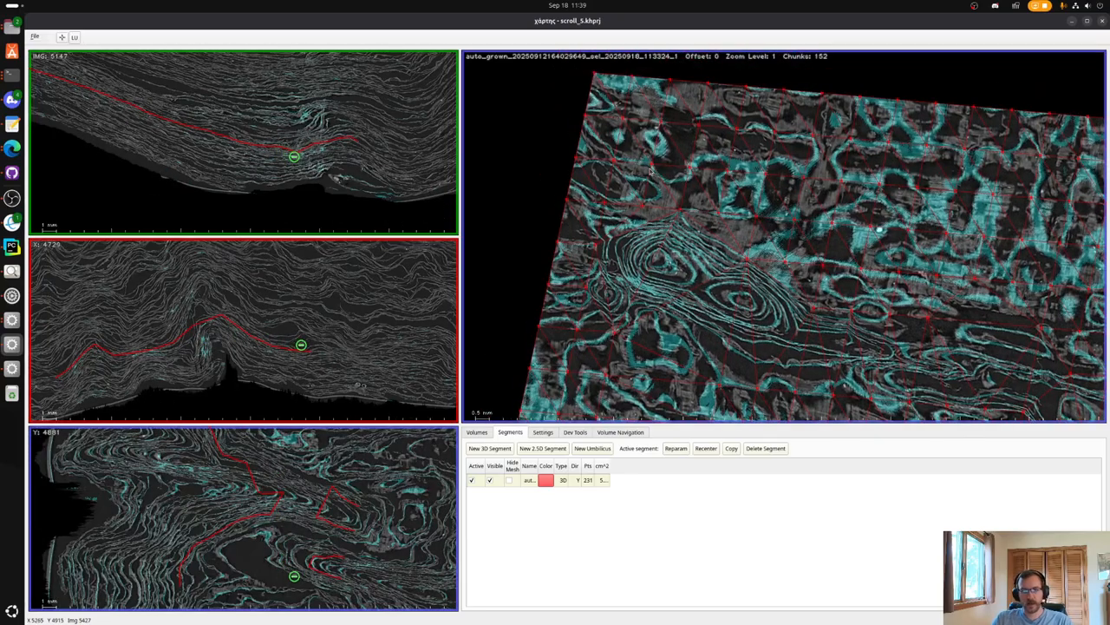
{"action": "left_click_drag", "start_coordinate": [651, 88], "coordinate": [652, 163]}
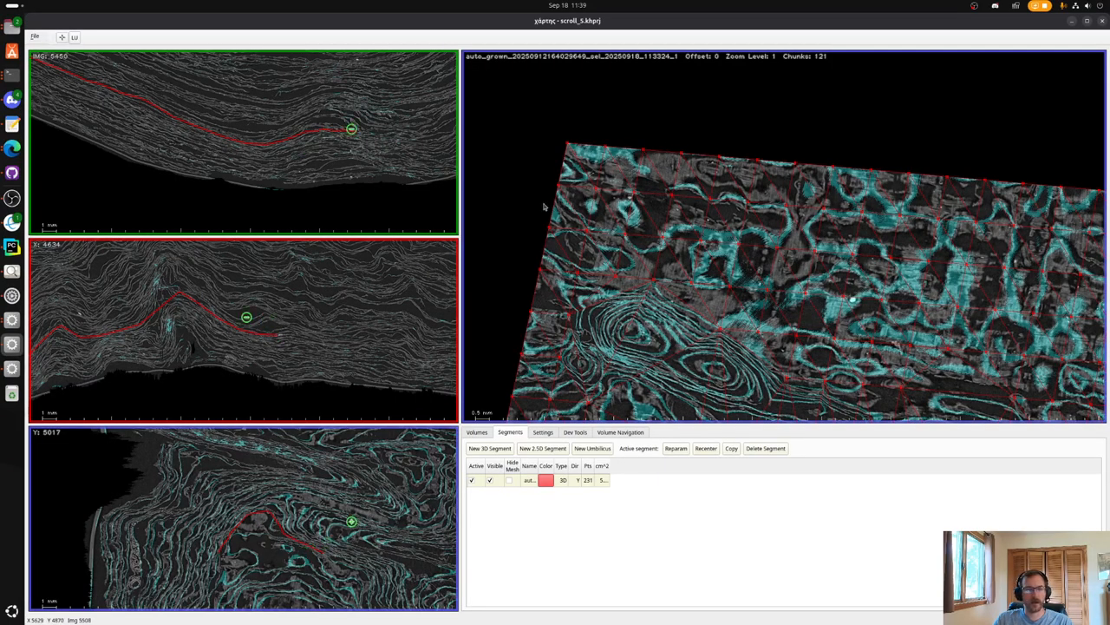
{"action": "left_click_drag", "start_coordinate": [594, 168], "coordinate": [592, 183]}
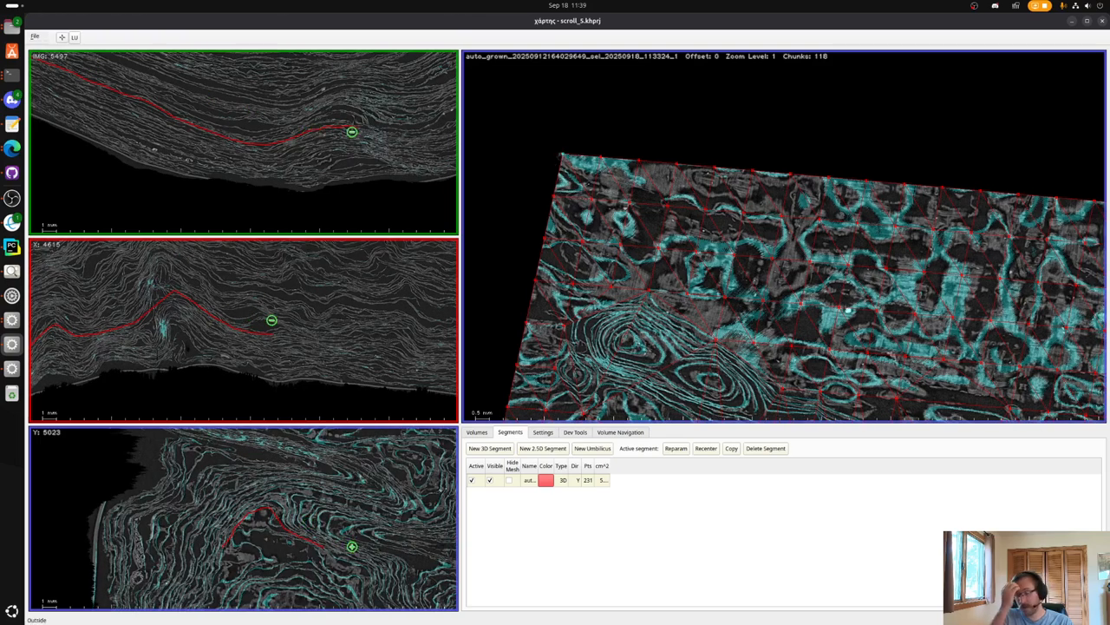
{"action": "scroll", "coordinate": [719, 302], "scroll_direction": "down", "scroll_amount": 2}
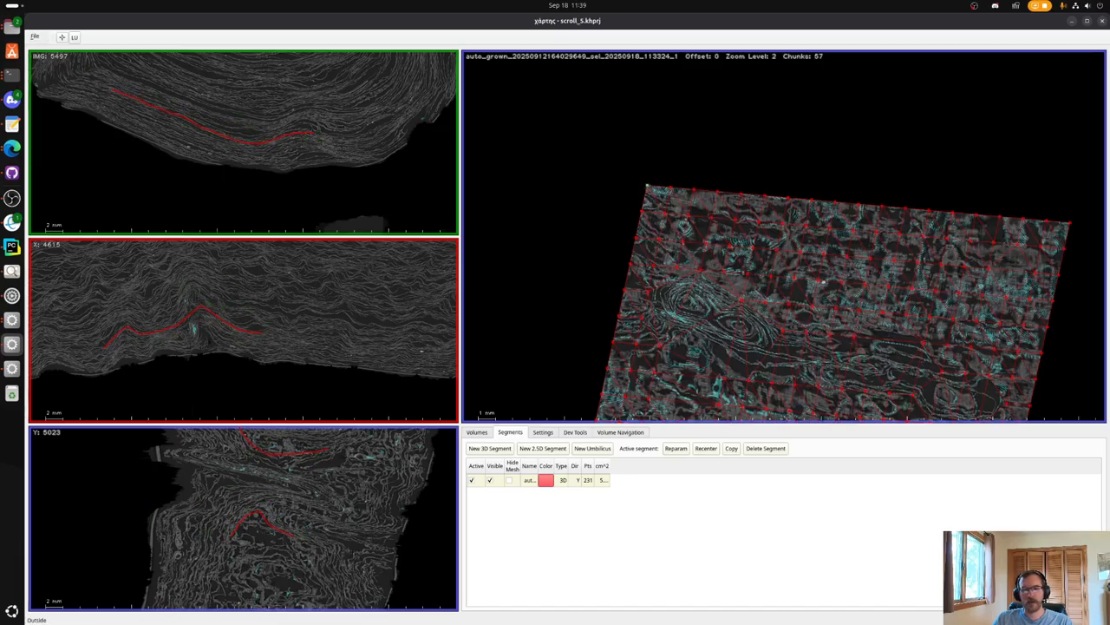
At the segment's corner, shift the edge node onto its papyrus sheet in the IMG 5584 slice and add a node beside it.
{"action": "left_click", "coordinate": [647, 186]}
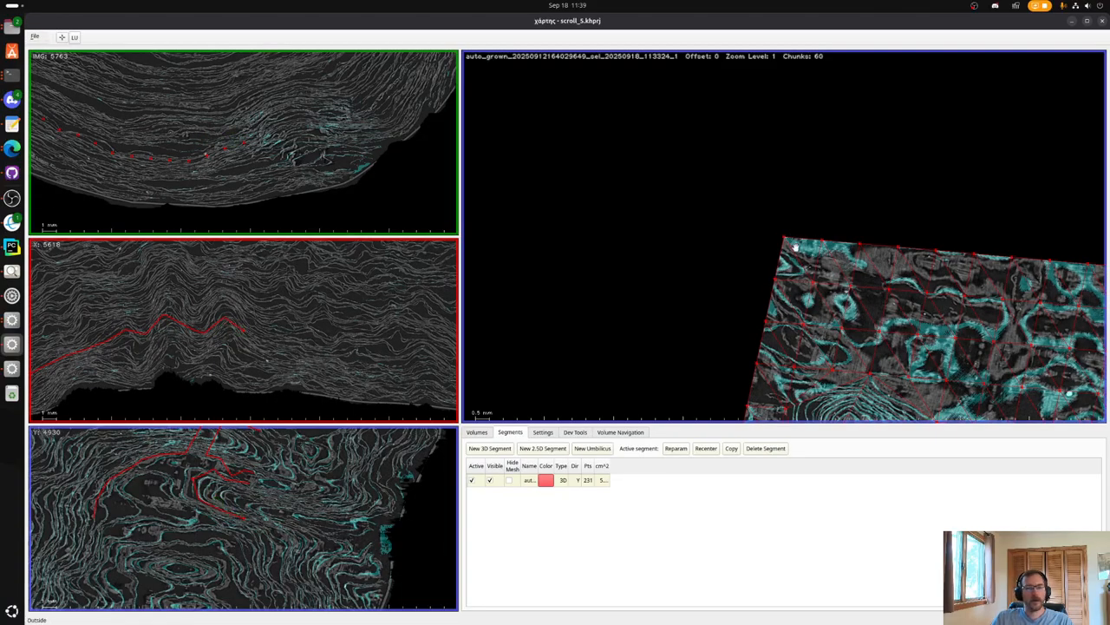
{"action": "scroll", "coordinate": [790, 249], "scroll_direction": "up", "scroll_amount": 5}
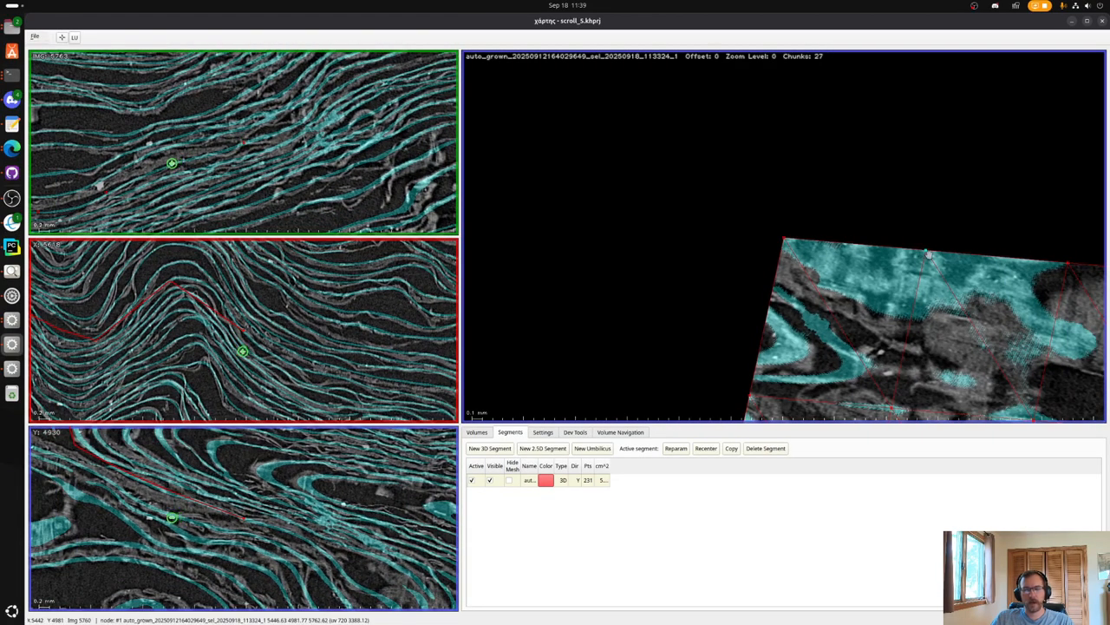
{"action": "key", "text": "x"}
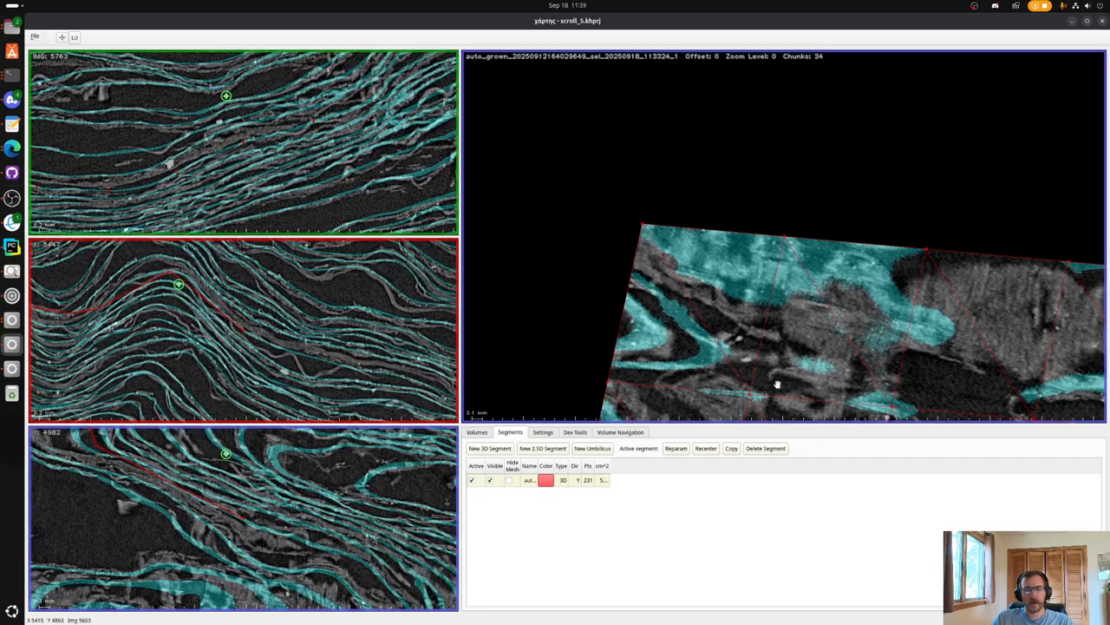
{"action": "key", "text": "x"}
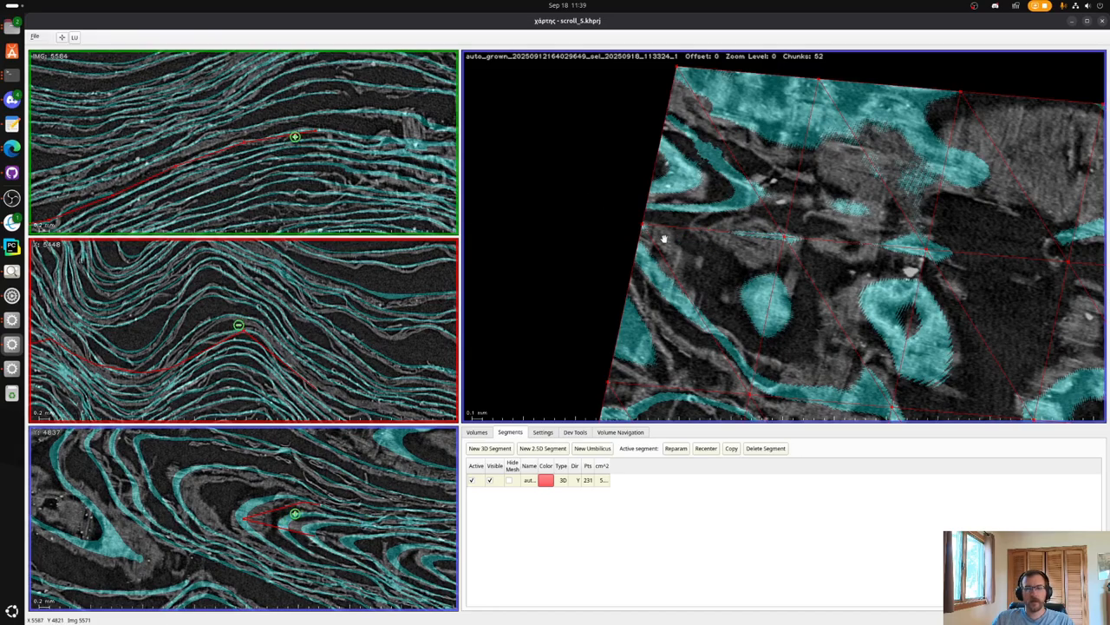
{"action": "key", "text": "x"}
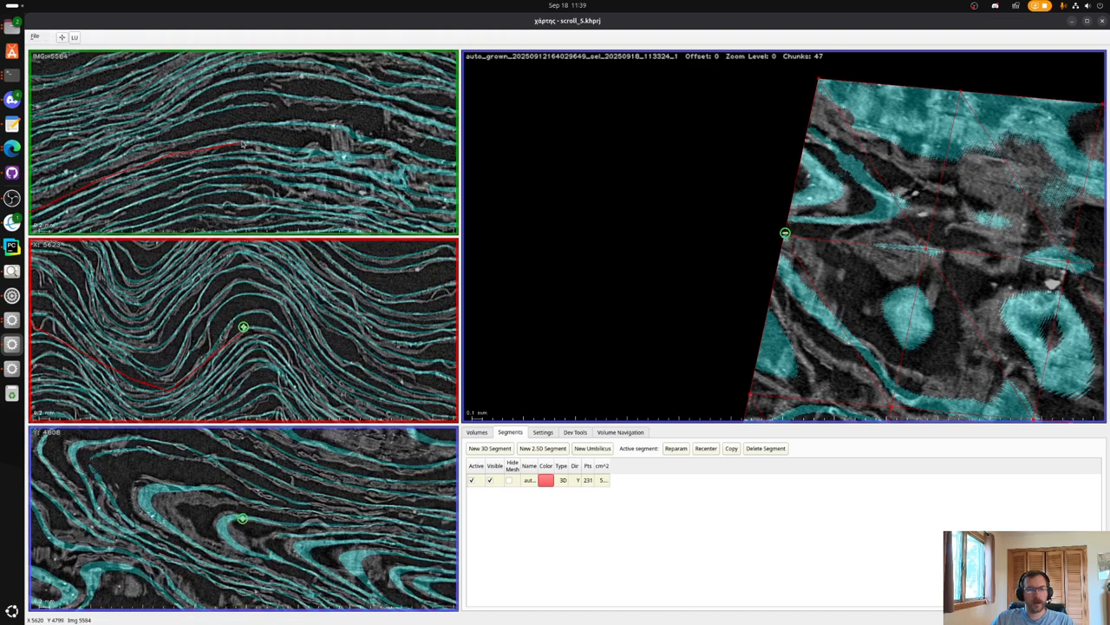
{"action": "left_click_drag", "start_coordinate": [242, 142], "coordinate": [245, 140]}
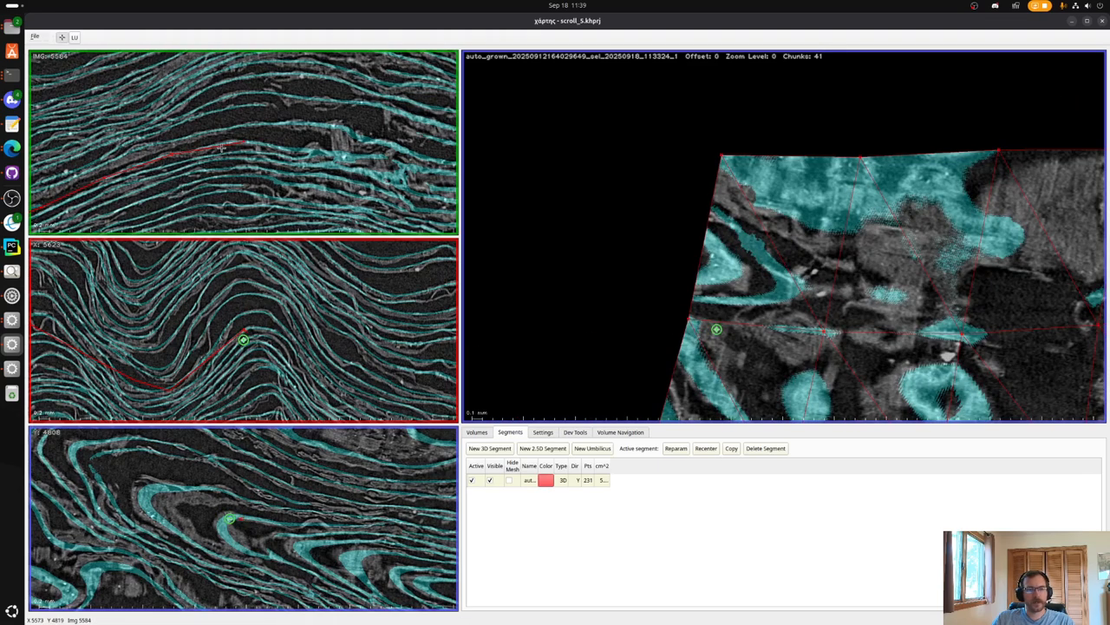
{"action": "left_click", "coordinate": [218, 144]}
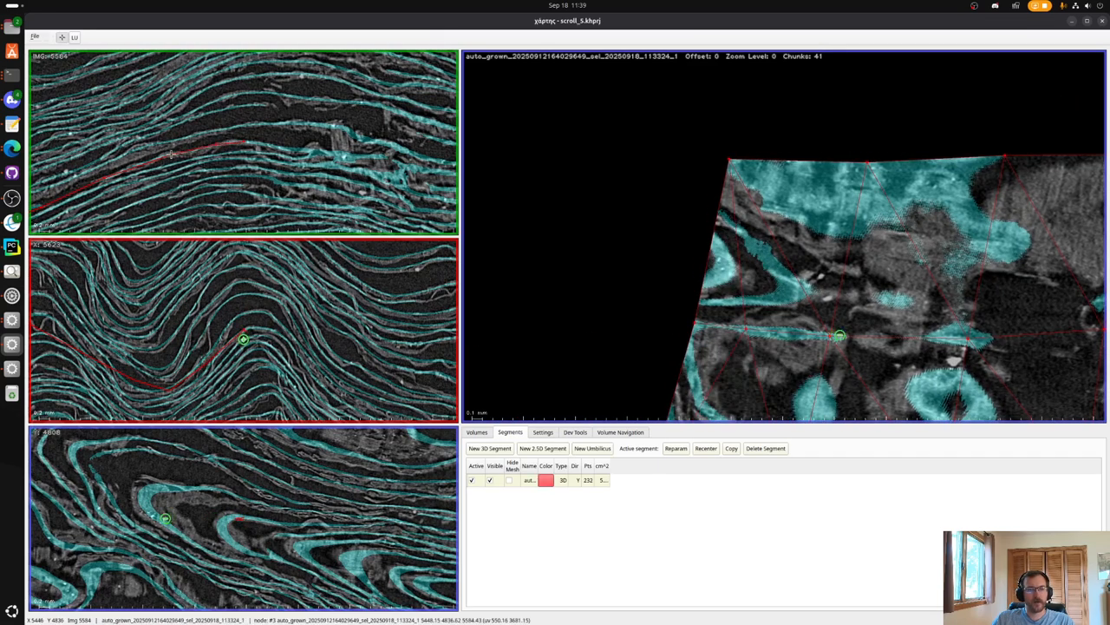
In the X 5282 slice, add seven nodes along the papyrus sheet over the crest and down both slopes to correct the segment line.
{"action": "key", "text": "x"}
{"action": "key", "text": "x"}
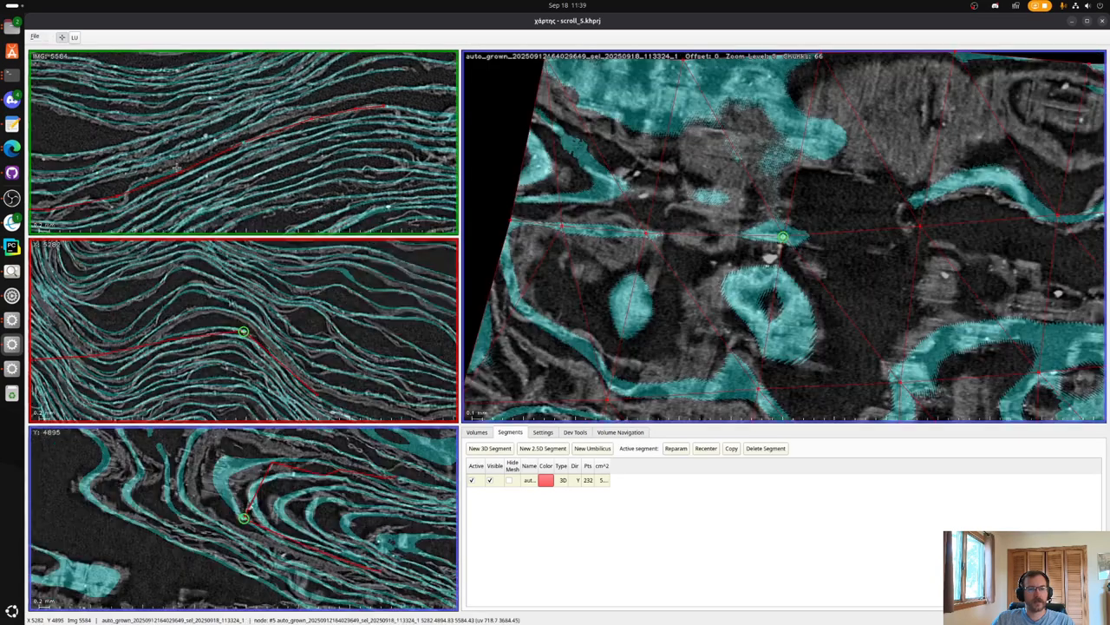
{"action": "left_click", "coordinate": [208, 330]}
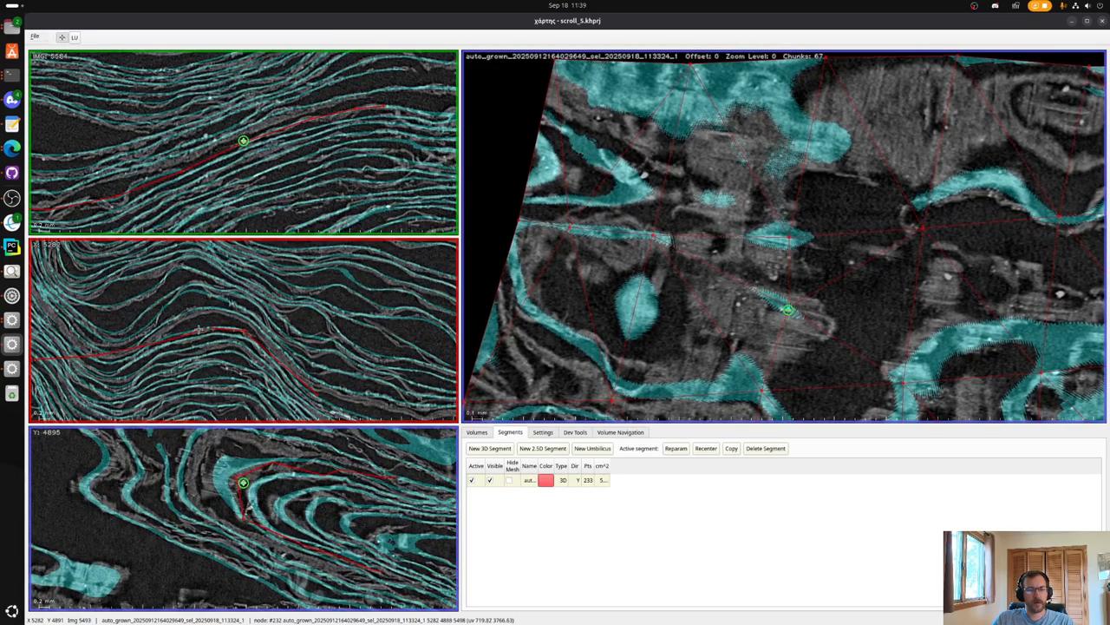
{"action": "left_click", "coordinate": [168, 332]}
{"action": "left_click", "coordinate": [110, 360]}
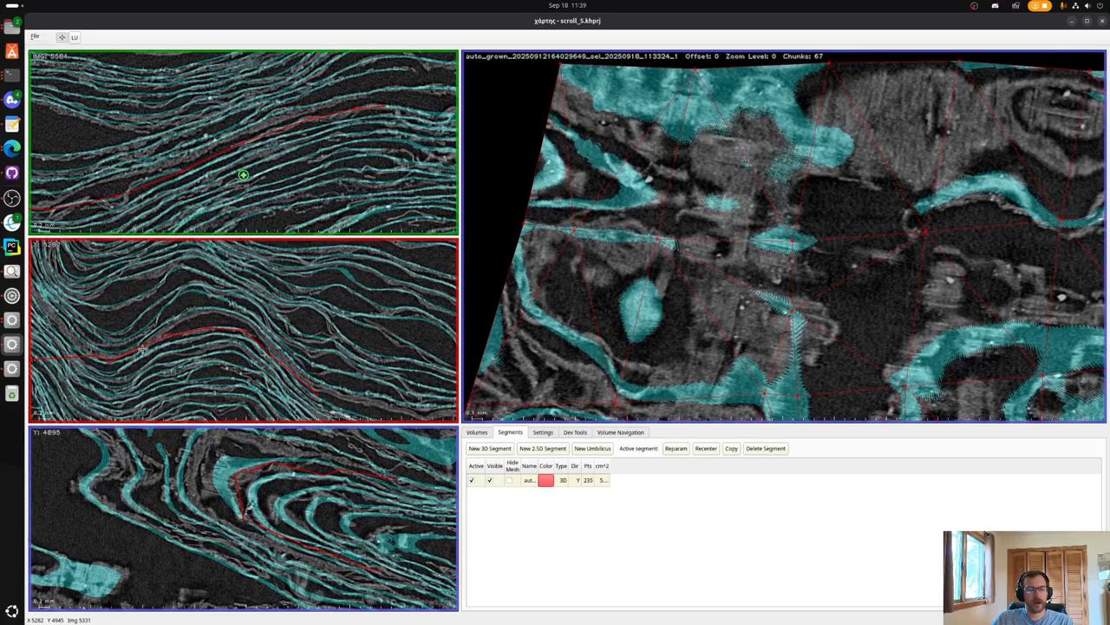
{"action": "left_click", "coordinate": [134, 356]}
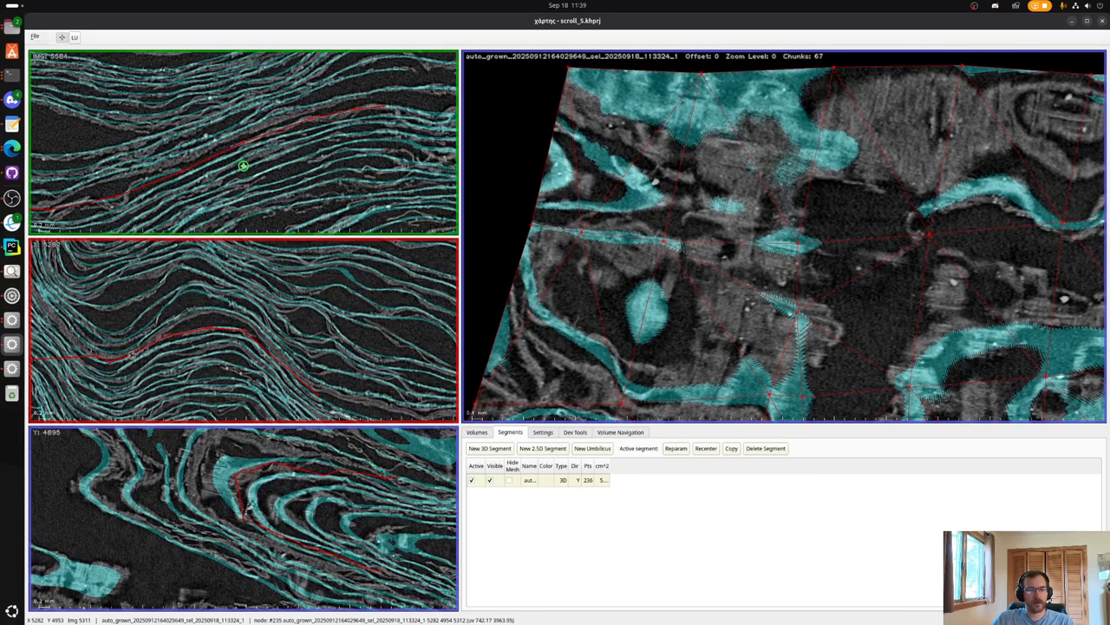
{"action": "left_click", "coordinate": [304, 388]}
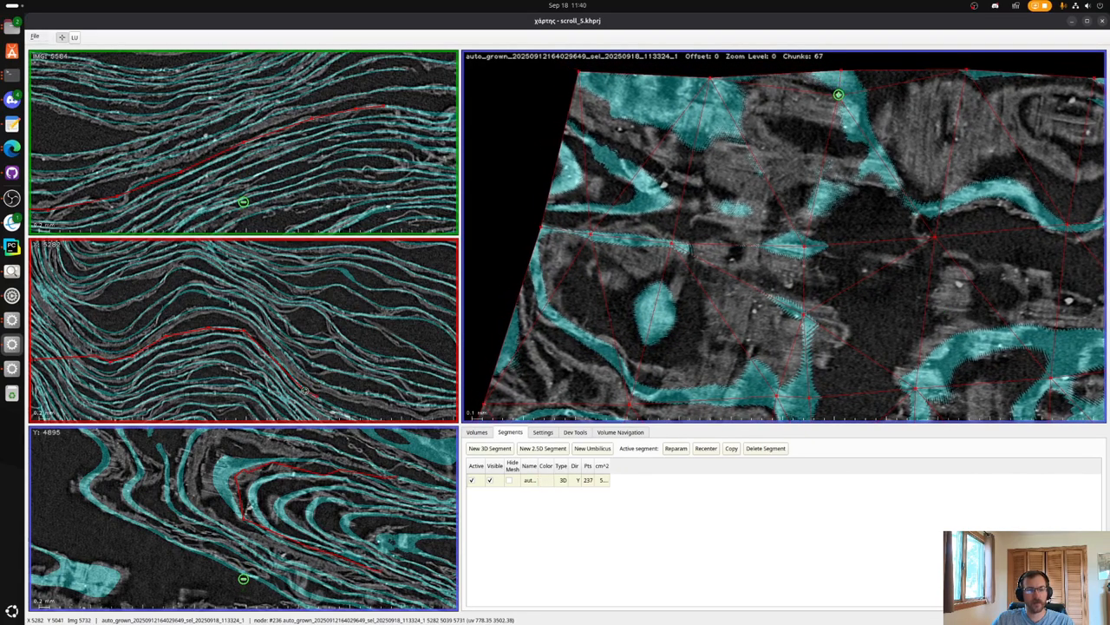
{"action": "left_click", "coordinate": [278, 363]}
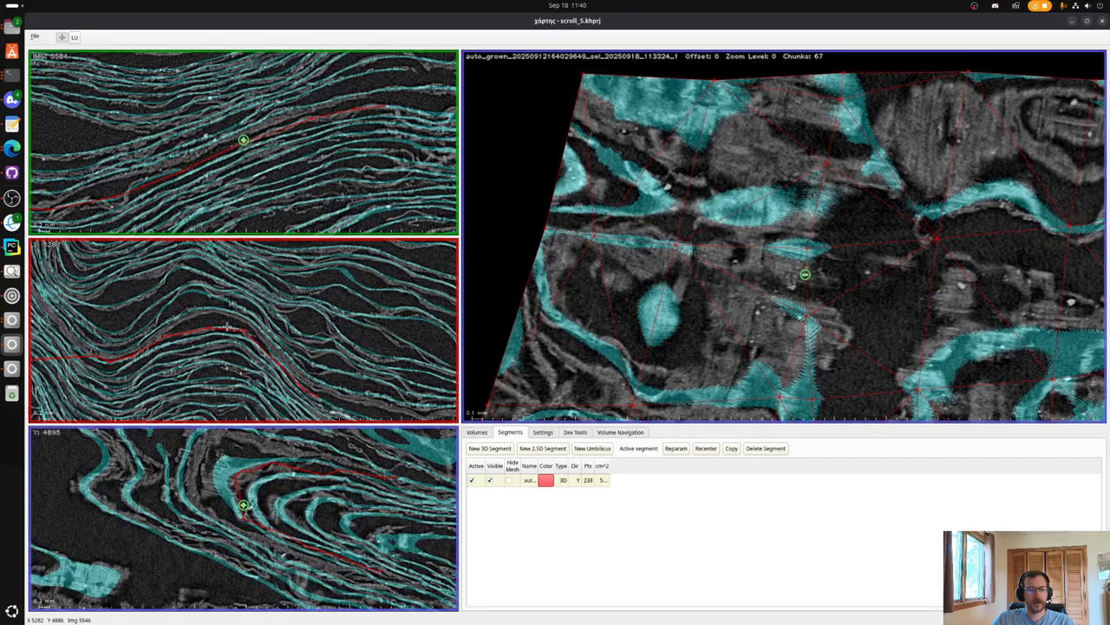
{"action": "left_click", "coordinate": [228, 328]}
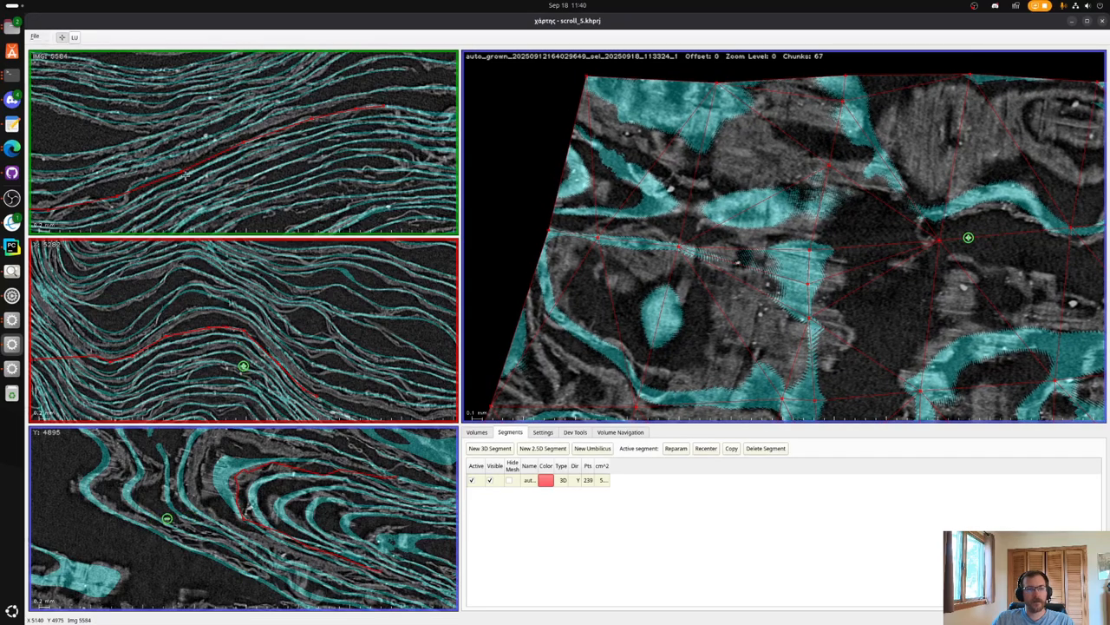
In the X 5129 slice, add five nodes to the segment, from the crest down the descending slope and out to its far end.
{"action": "key", "text": "x"}
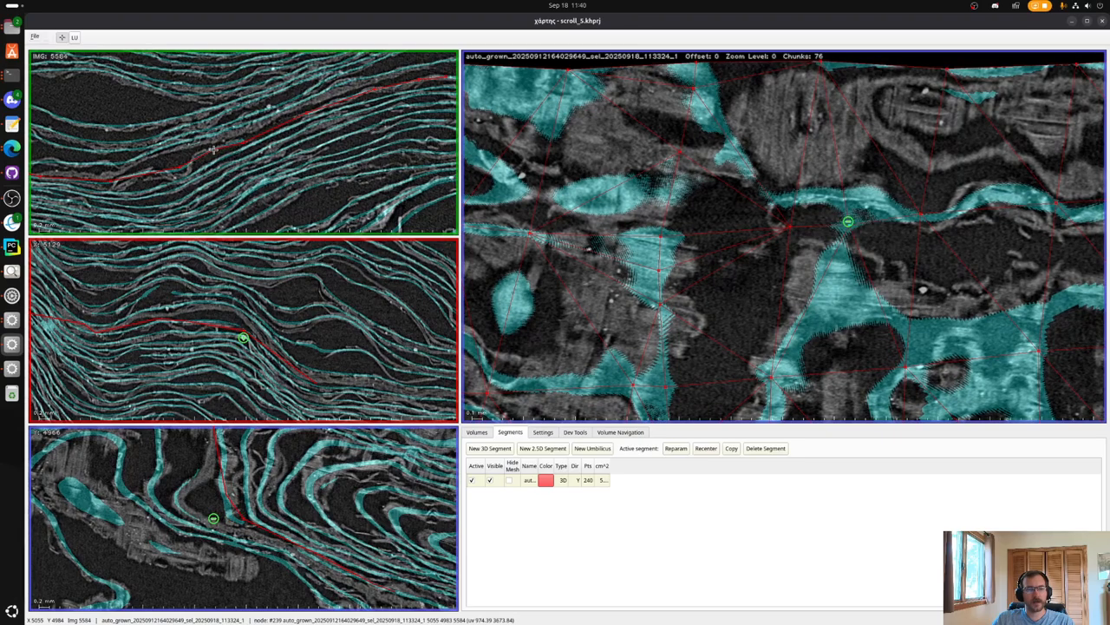
{"action": "left_click", "coordinate": [216, 326], "text": "shift"}
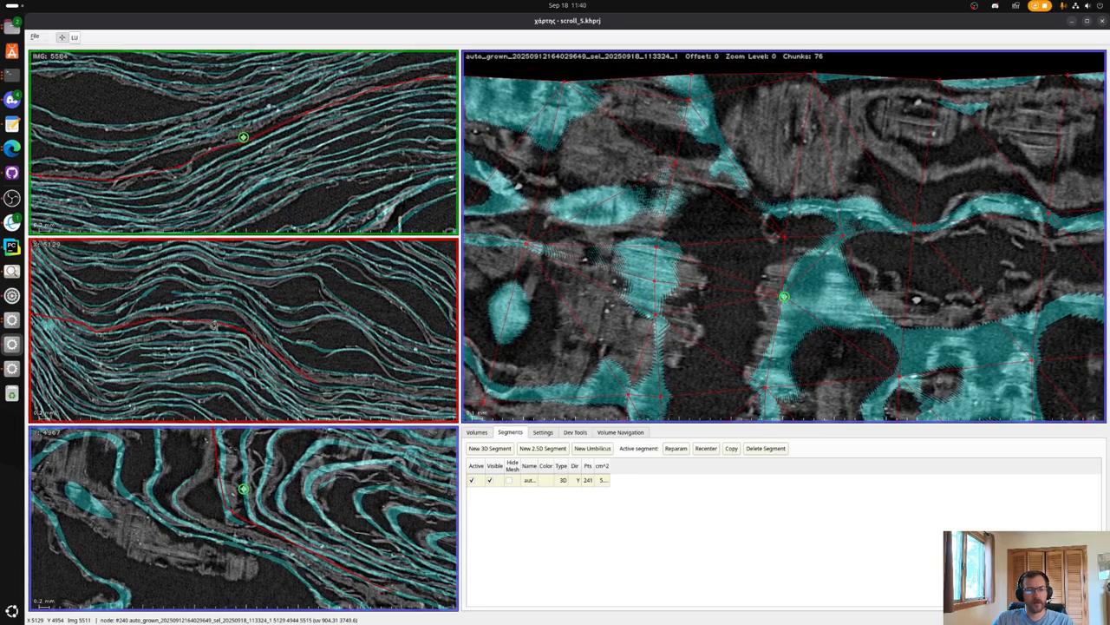
{"action": "left_click", "coordinate": [286, 371], "text": "shift"}
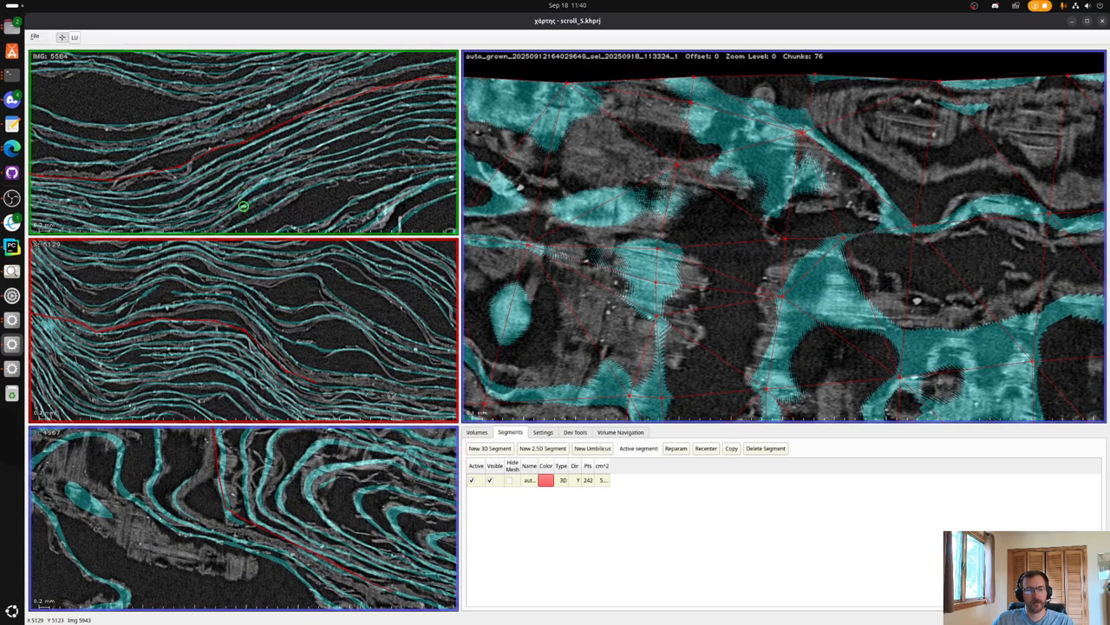
{"action": "left_click", "coordinate": [392, 395], "text": "shift"}
{"action": "left_click", "coordinate": [344, 391], "text": "shift"}
{"action": "left_click", "coordinate": [316, 386], "text": "shift"}
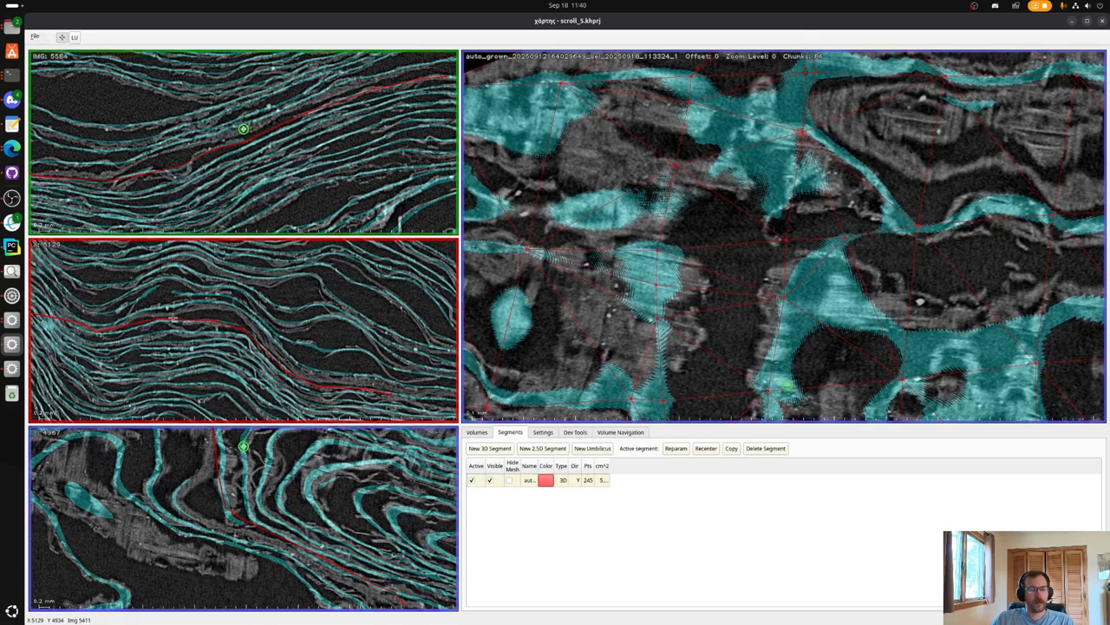
Add closely spaced nodes along the trough on the opposite side of the X 5129 slice so the segment line follows the sheet.
{"action": "left_click", "coordinate": [145, 326], "text": "shift"}
{"action": "left_click", "coordinate": [131, 331], "text": "shift"}
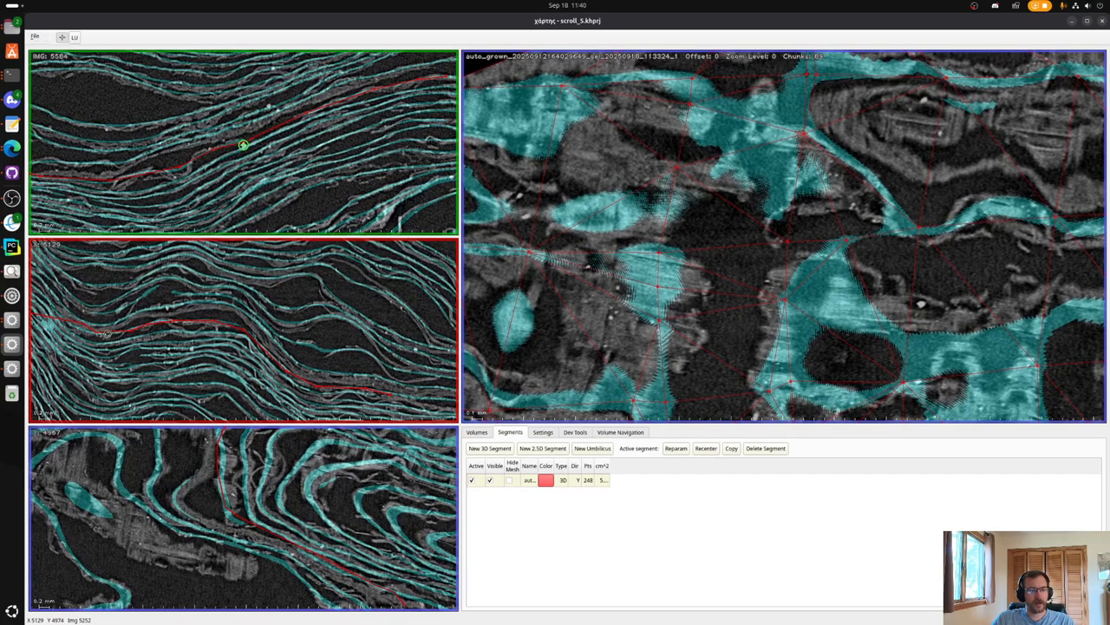
{"action": "left_click", "coordinate": [108, 333], "text": "shift"}
{"action": "left_click", "coordinate": [76, 336], "text": "shift"}
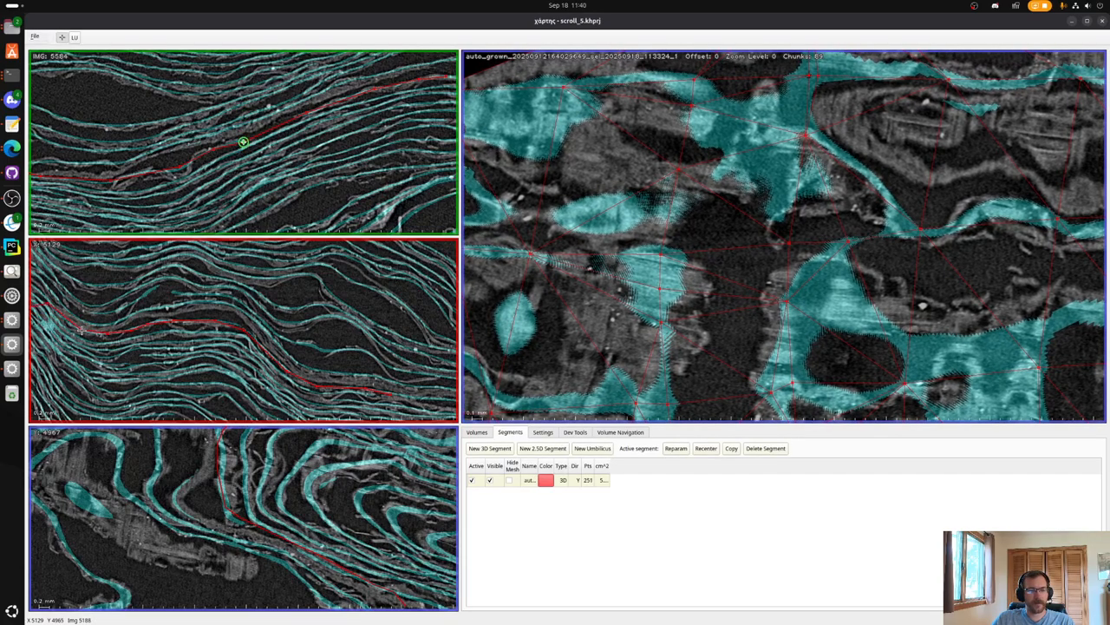
{"action": "left_click", "coordinate": [84, 333], "text": "shift"}
{"action": "left_click", "coordinate": [93, 334], "text": "shift"}
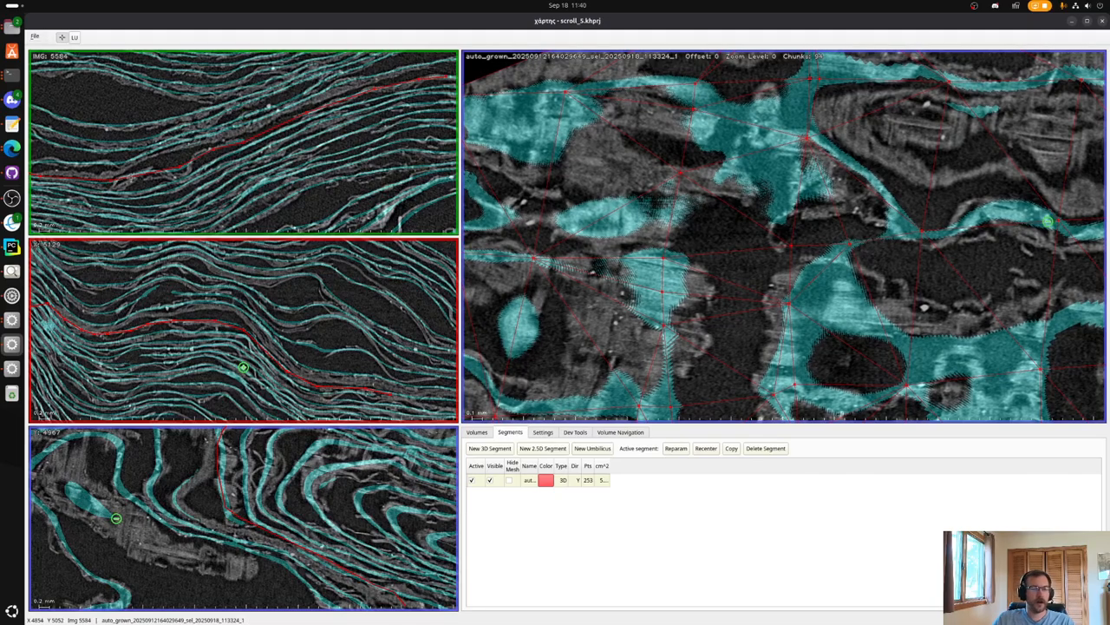
{"action": "key", "text": "x"}
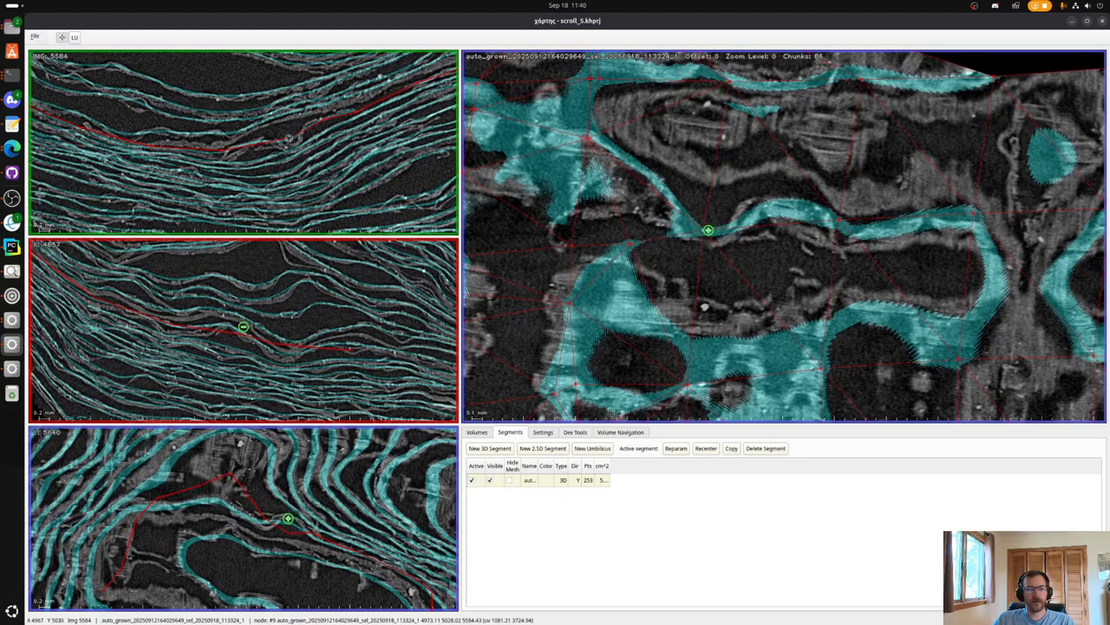
In the IMG 5584 slice, add nodes along the papyrus sheet from about X 4857 to X 4525 to correct the segment line.
{"action": "left_click", "coordinate": [255, 140], "text": "shift"}
{"action": "left_click", "coordinate": [274, 143], "text": "shift"}
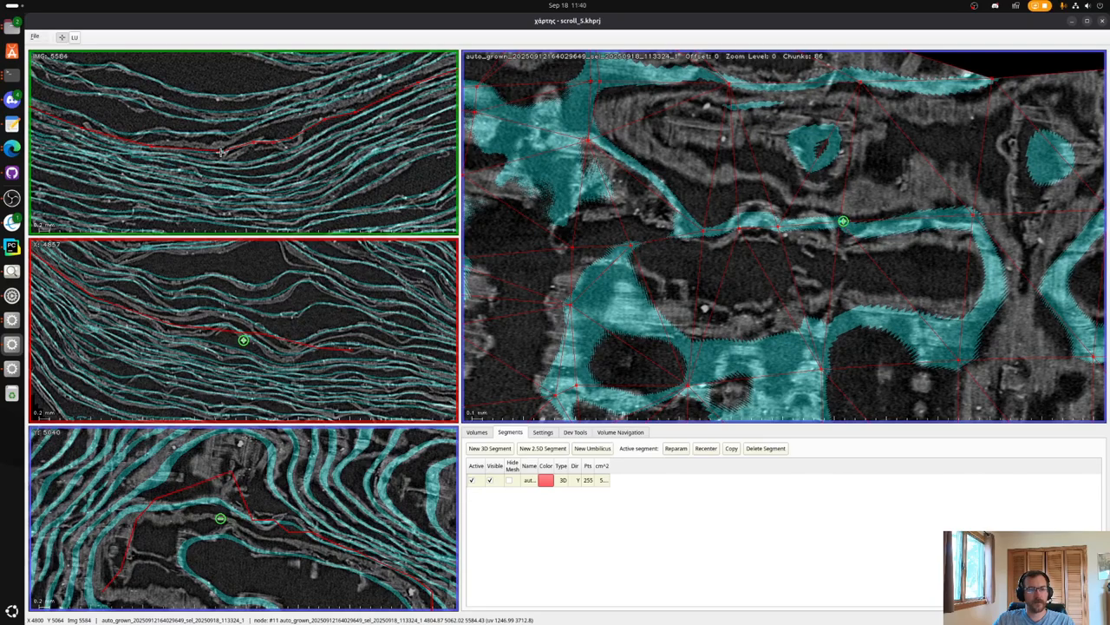
{"action": "key", "text": "x"}
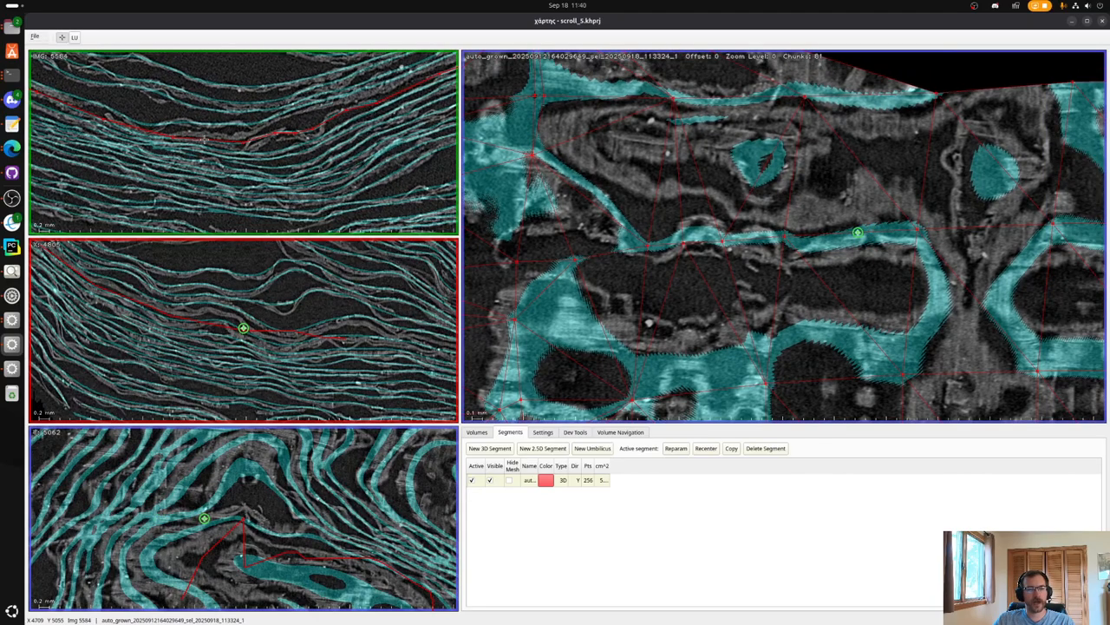
{"action": "left_click", "coordinate": [128, 132], "text": "shift"}
{"action": "key", "text": "x"}
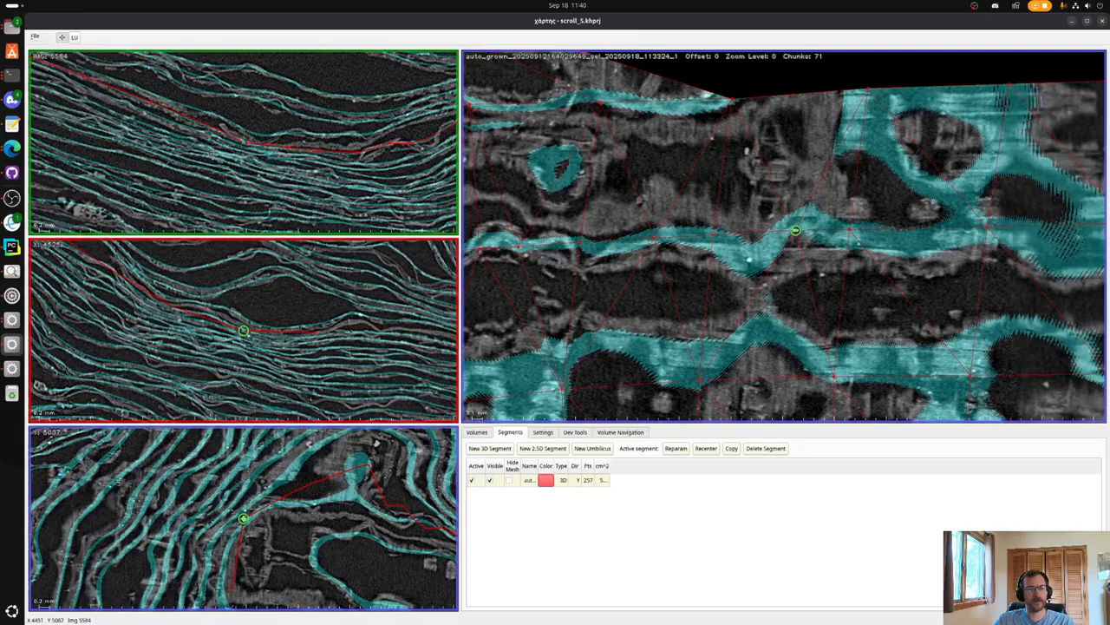
{"action": "left_click", "coordinate": [265, 146], "text": "shift"}
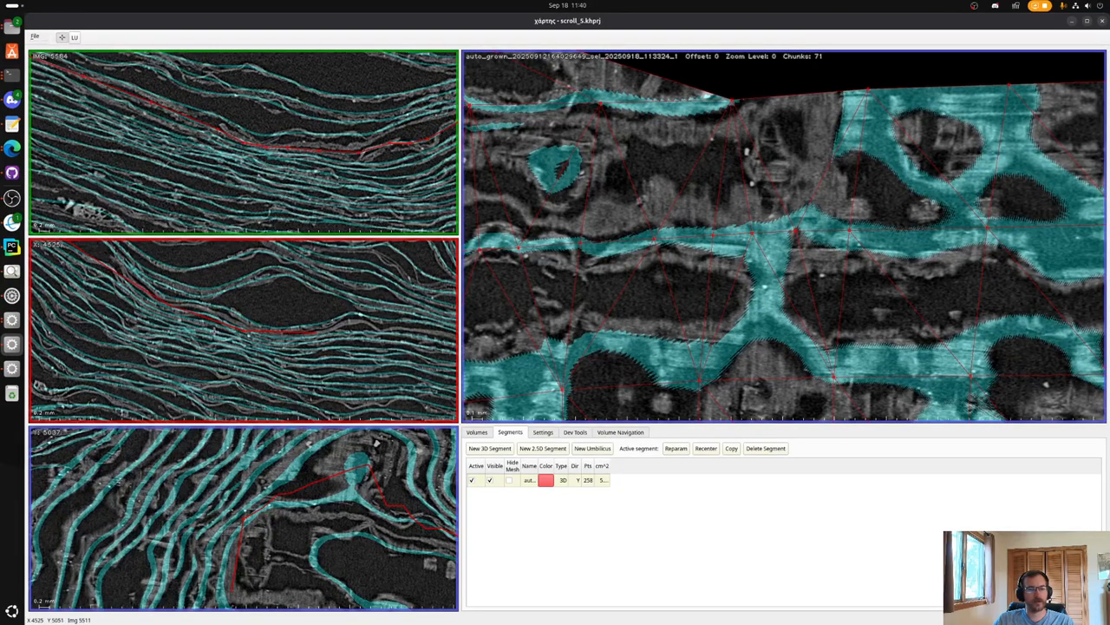
In the X 4525 slice, add four nodes up the slope so the segment line follows the papyrus sheet.
{"action": "left_click", "coordinate": [202, 321], "text": "shift"}
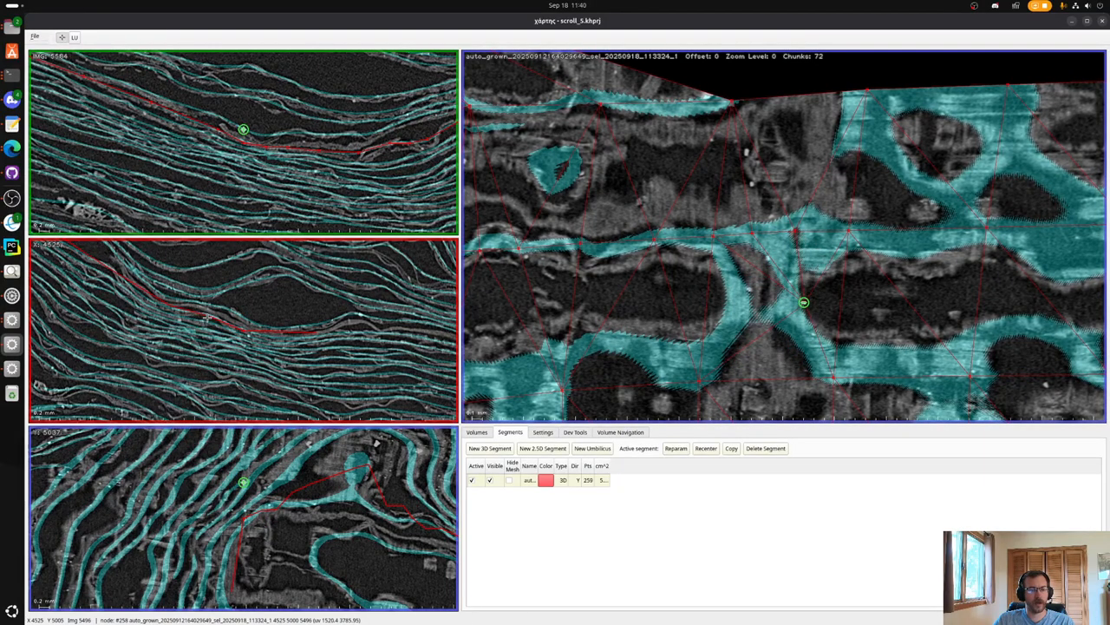
{"action": "left_click", "coordinate": [144, 296], "text": "shift"}
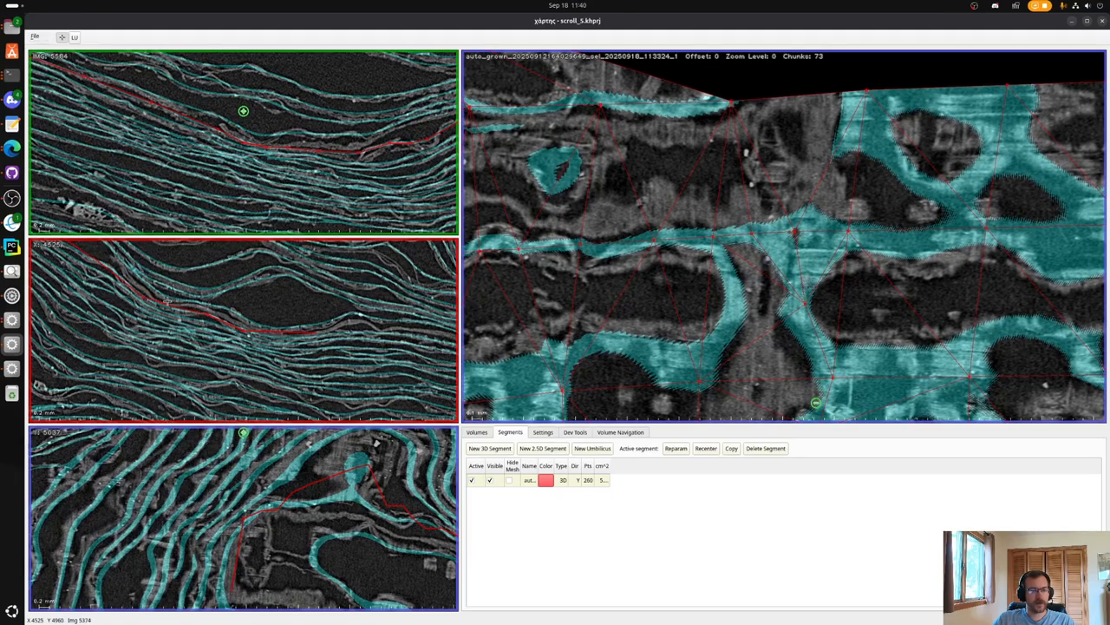
{"action": "left_click", "coordinate": [162, 306], "text": "shift"}
{"action": "left_click", "coordinate": [121, 276], "text": "shift"}
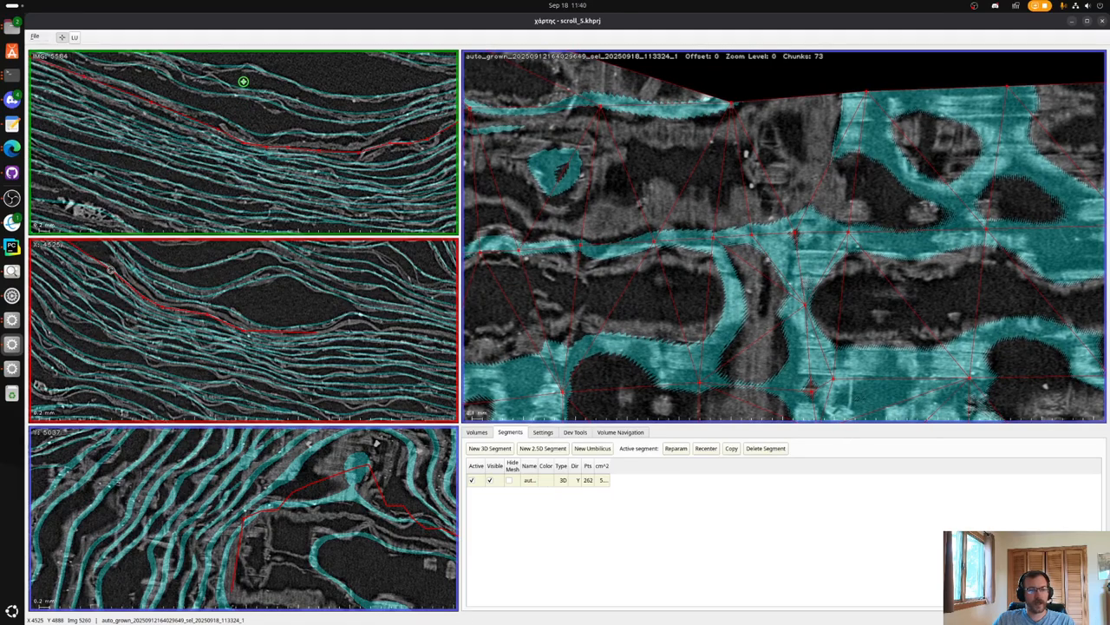
In the IMG 5584 slice, add three nodes along the papyrus sheet between about X 4462 and X 4289.
{"action": "left_click", "coordinate": [243, 322], "text": "shift"}
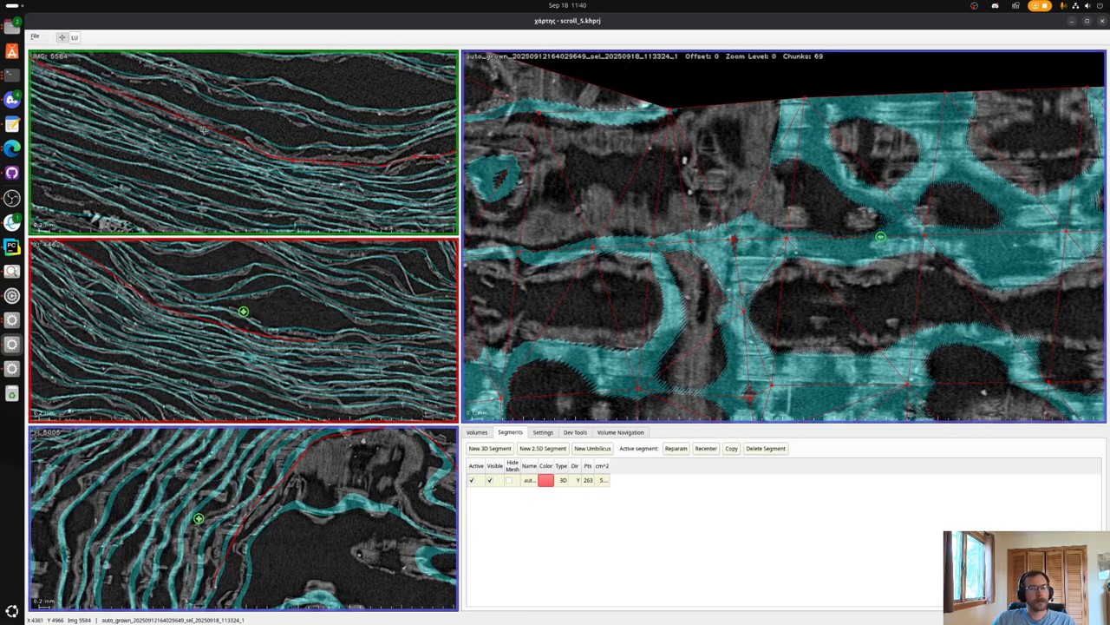
{"action": "left_click", "coordinate": [243, 317], "text": "shift"}
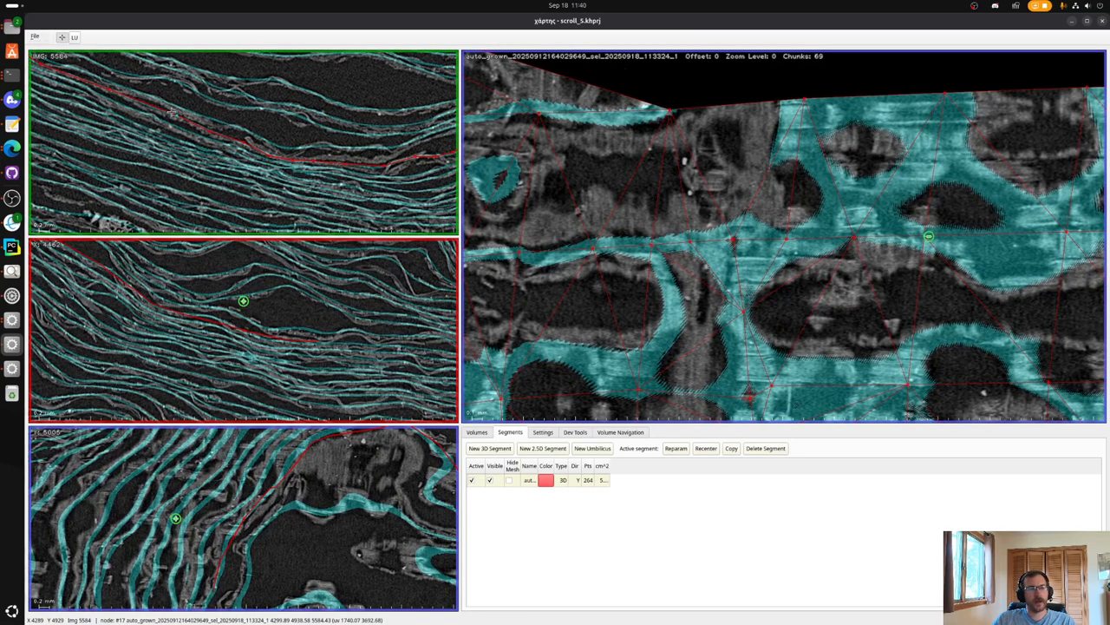
{"action": "left_click_drag", "start_coordinate": [132, 92], "coordinate": [206, 124]}
{"action": "left_click", "coordinate": [218, 134], "text": "shift"}
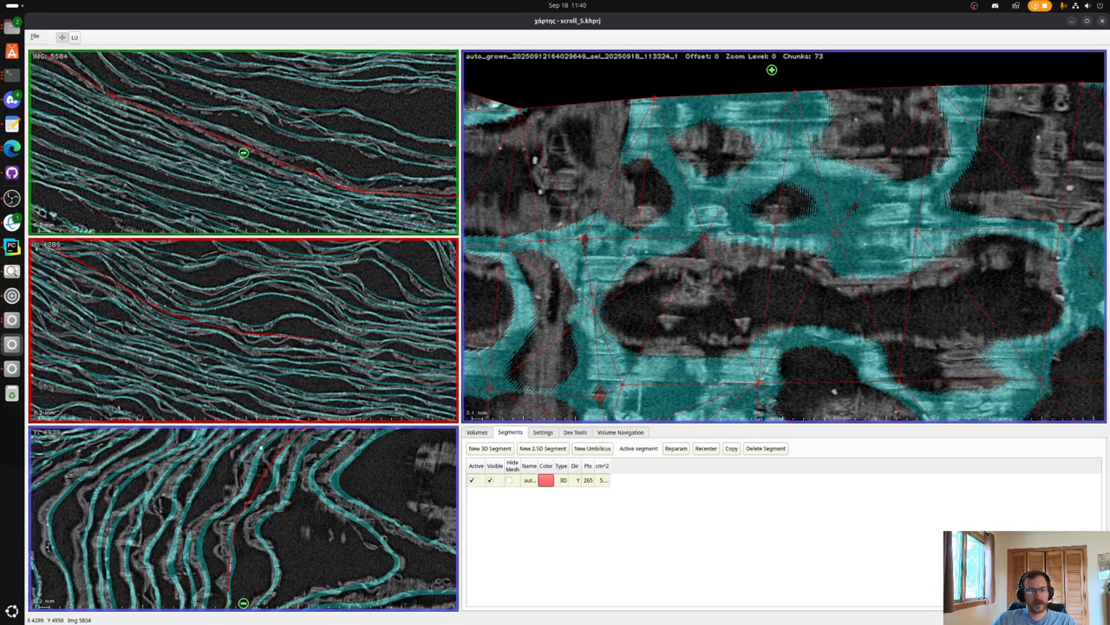
In the X 4289 slice, add closely spaced nodes along the papyrus sheet from the segment line's far end back up the slope.
{"action": "left_click", "coordinate": [390, 350], "text": "shift"}
{"action": "left_click", "coordinate": [356, 350], "text": "shift"}
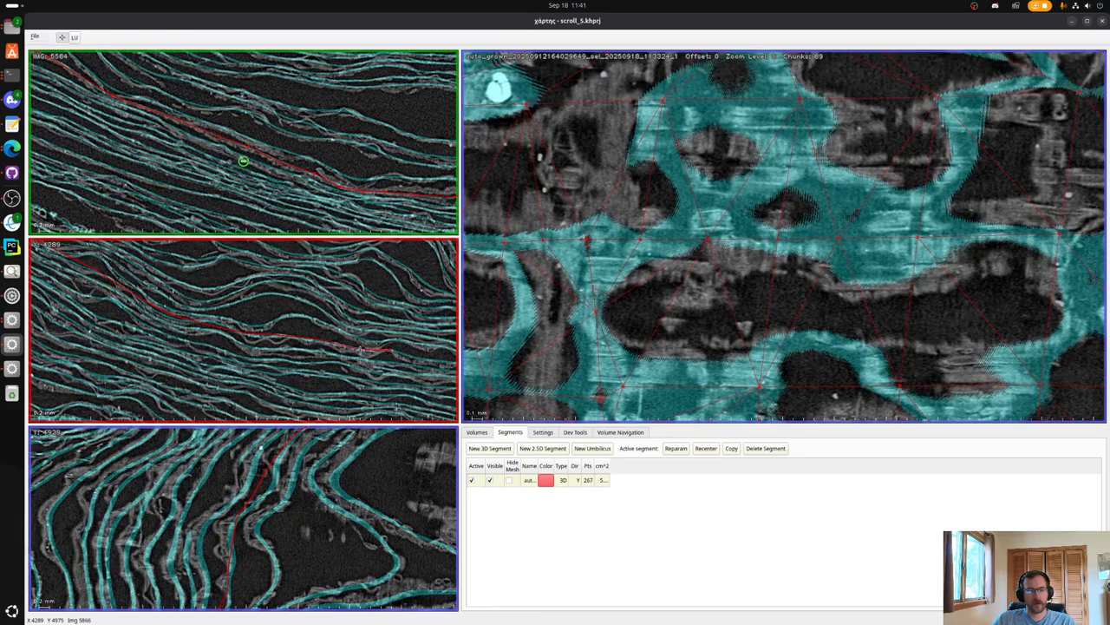
{"action": "left_click", "coordinate": [300, 338], "text": "shift"}
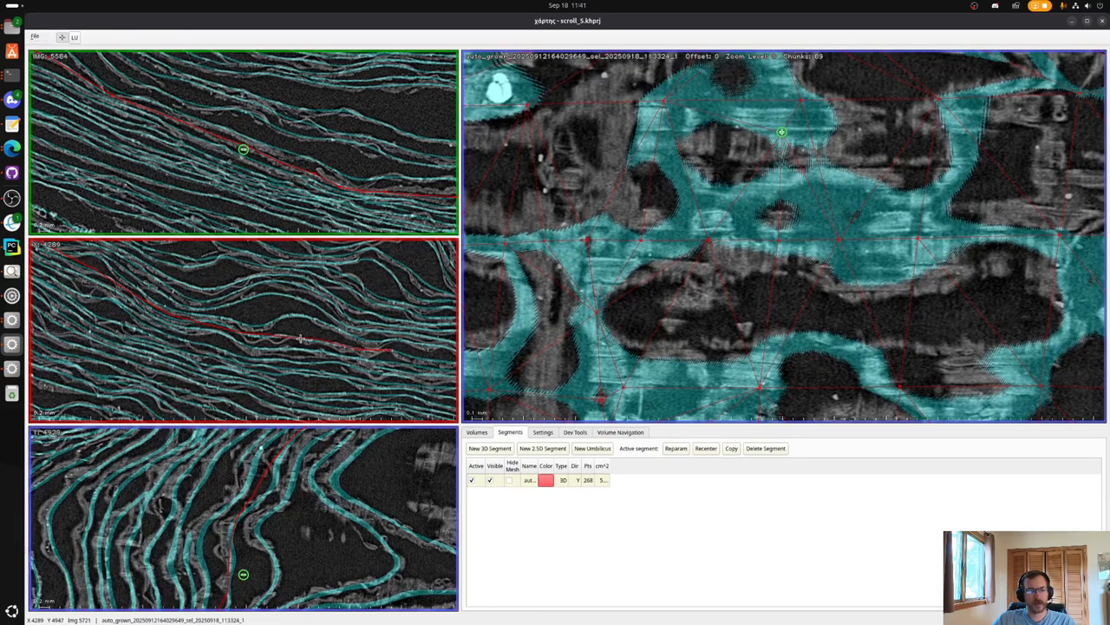
{"action": "left_click", "coordinate": [258, 335], "text": "shift"}
{"action": "left_click", "coordinate": [210, 321], "text": "shift"}
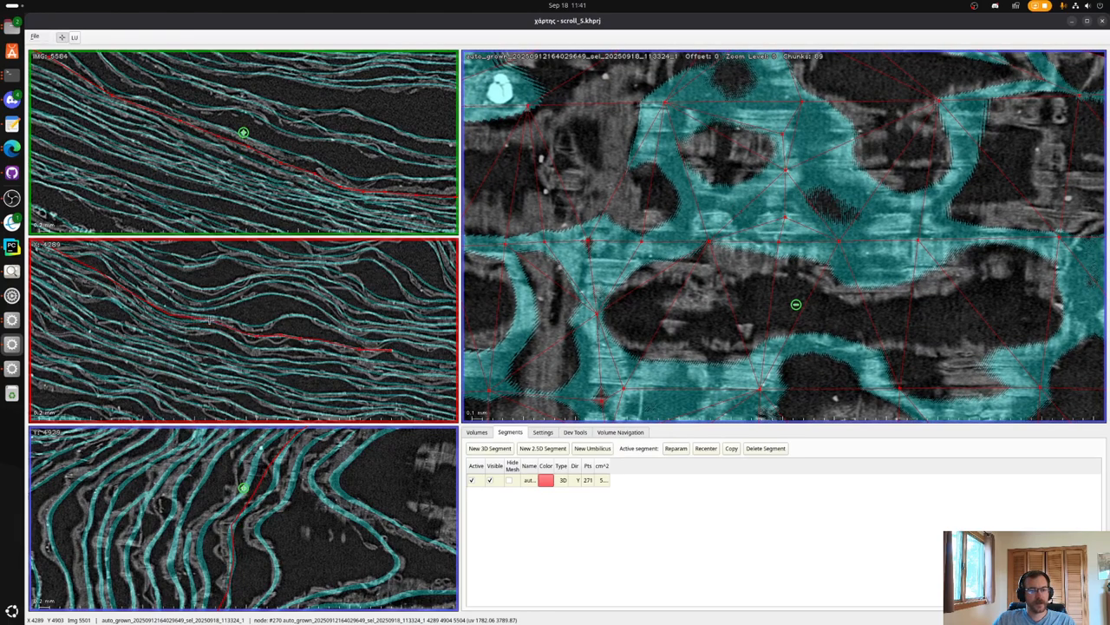
{"action": "left_click", "coordinate": [154, 304], "text": "shift"}
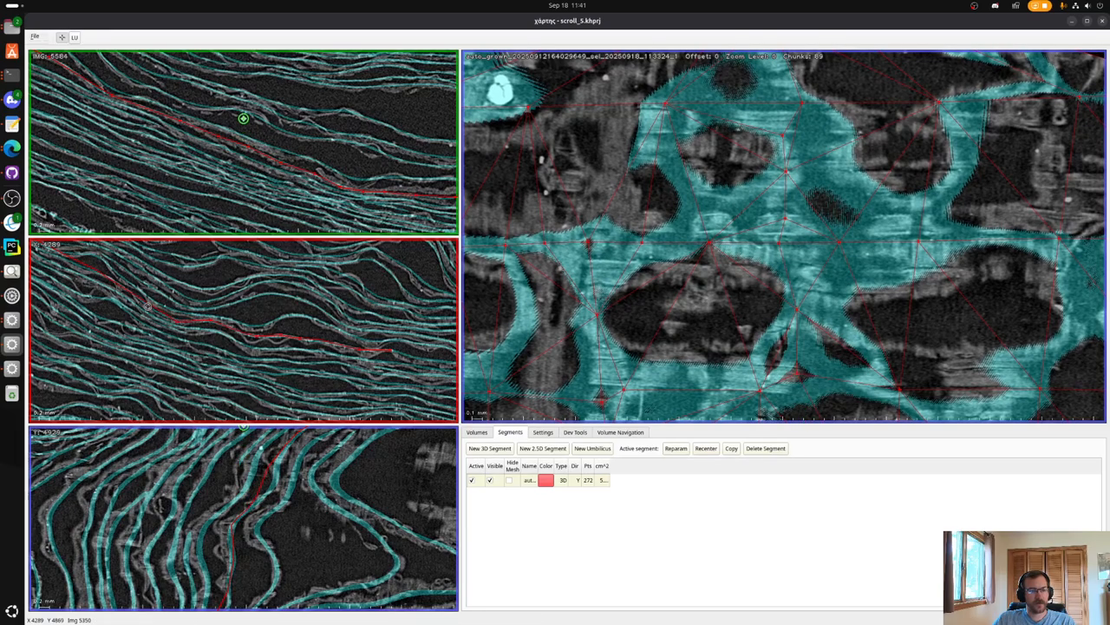
{"action": "left_click", "coordinate": [123, 282], "text": "shift"}
{"action": "left_click", "coordinate": [95, 274], "text": "shift"}
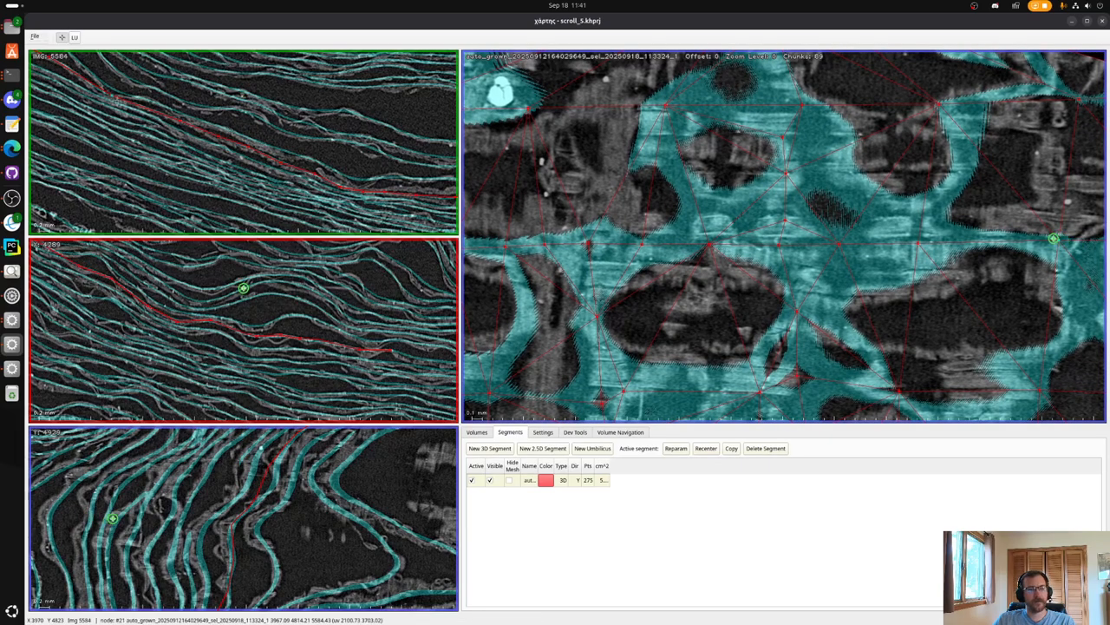
In the IMG 5584 slice, add nodes along the papyrus sheet from about X 3967 to X 3569.
{"action": "left_click", "coordinate": [294, 150], "text": "shift"}
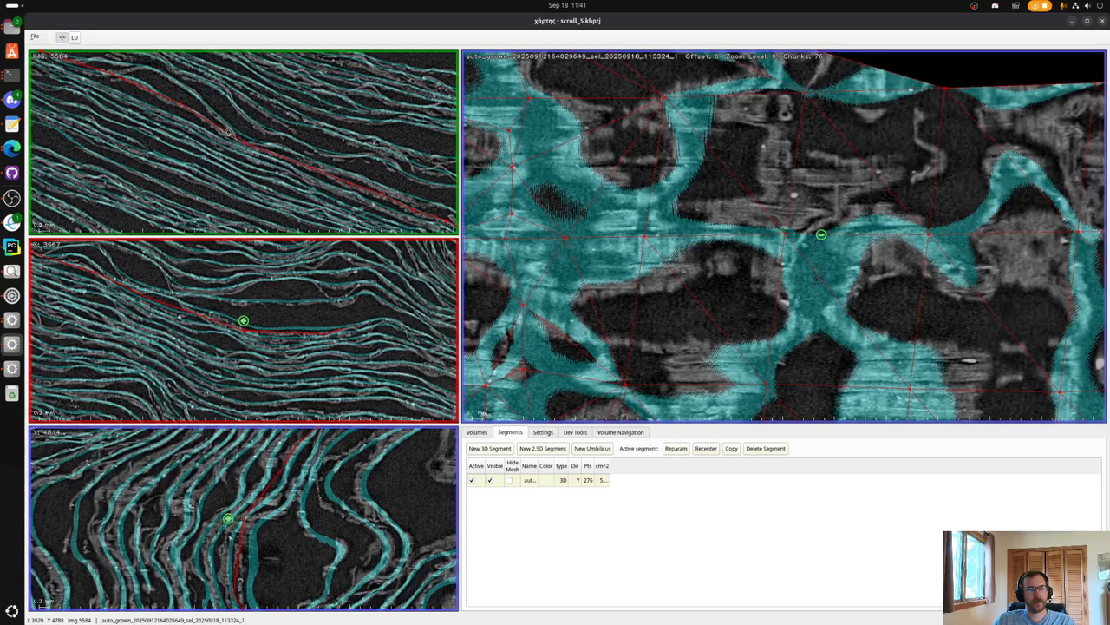
{"action": "left_click", "coordinate": [137, 80], "text": "shift"}
{"action": "left_click", "coordinate": [162, 97], "text": "shift"}
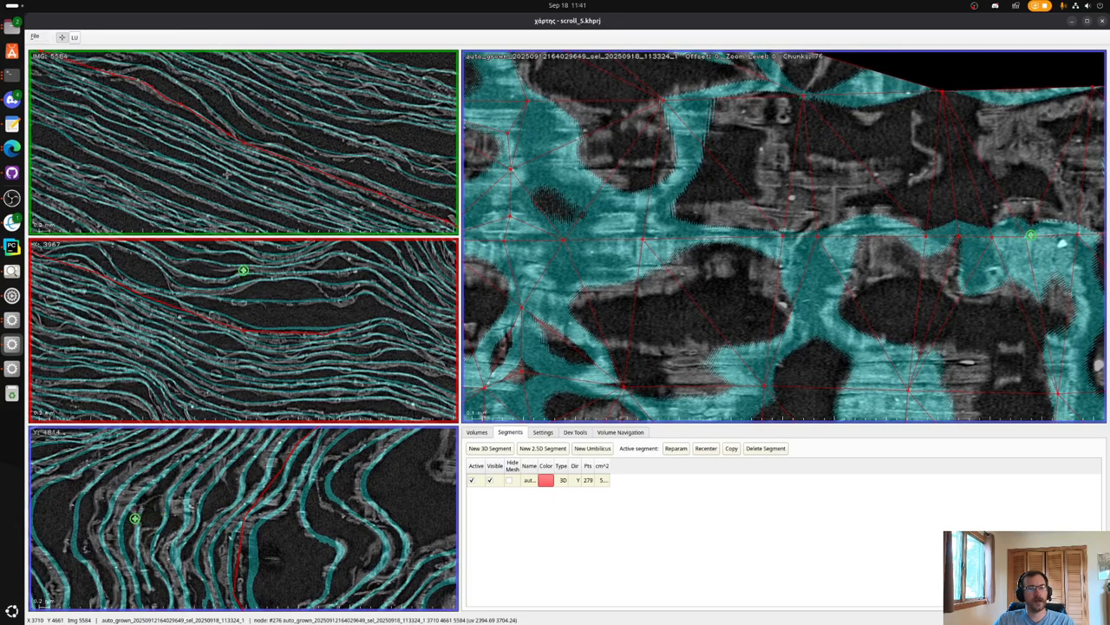
{"action": "key", "text": "x"}
{"action": "left_click", "coordinate": [172, 127], "text": "shift"}
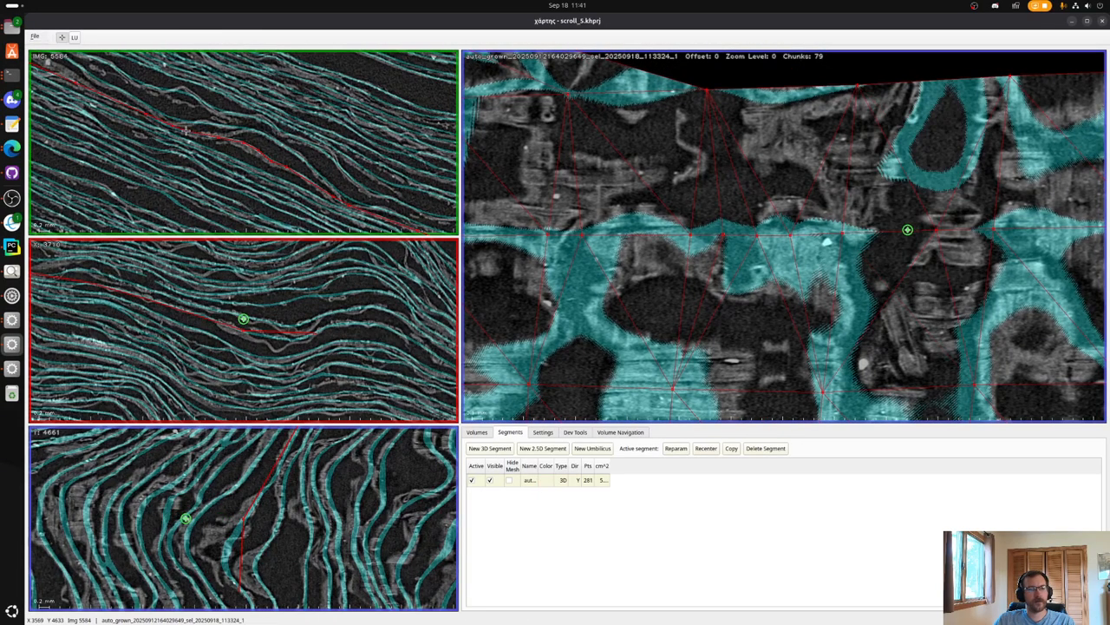
{"action": "left_click", "coordinate": [184, 131], "text": "shift"}
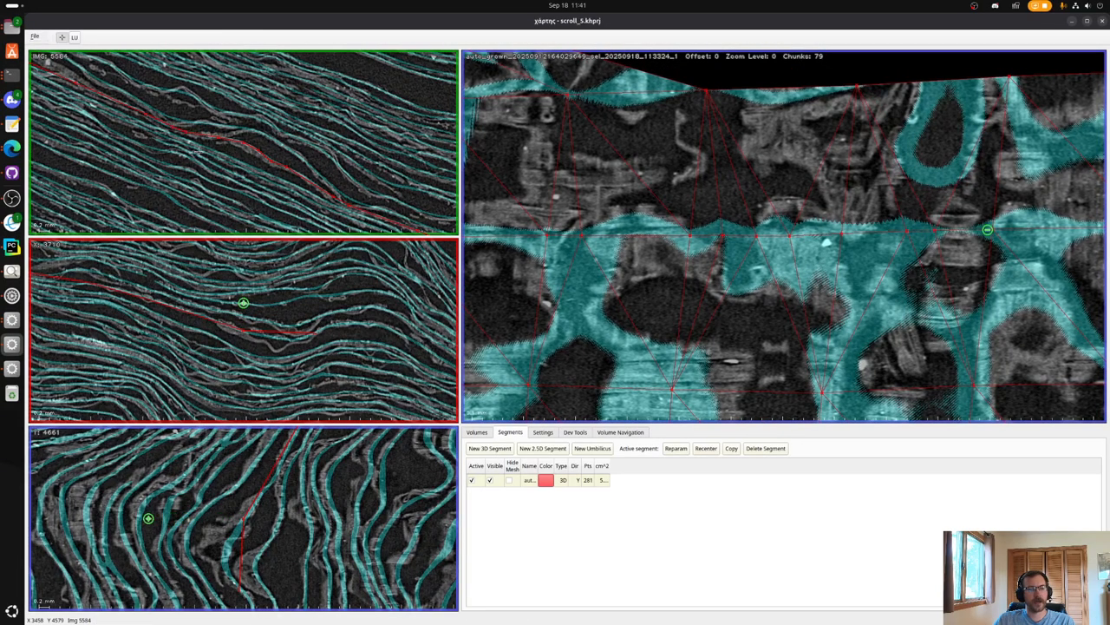
In the X 3458 slice, add five nodes on both sides of the trough so the segment line follows the papyrus sheet.
{"action": "key", "text": "x"}
{"action": "left_click", "coordinate": [333, 302], "text": "shift"}
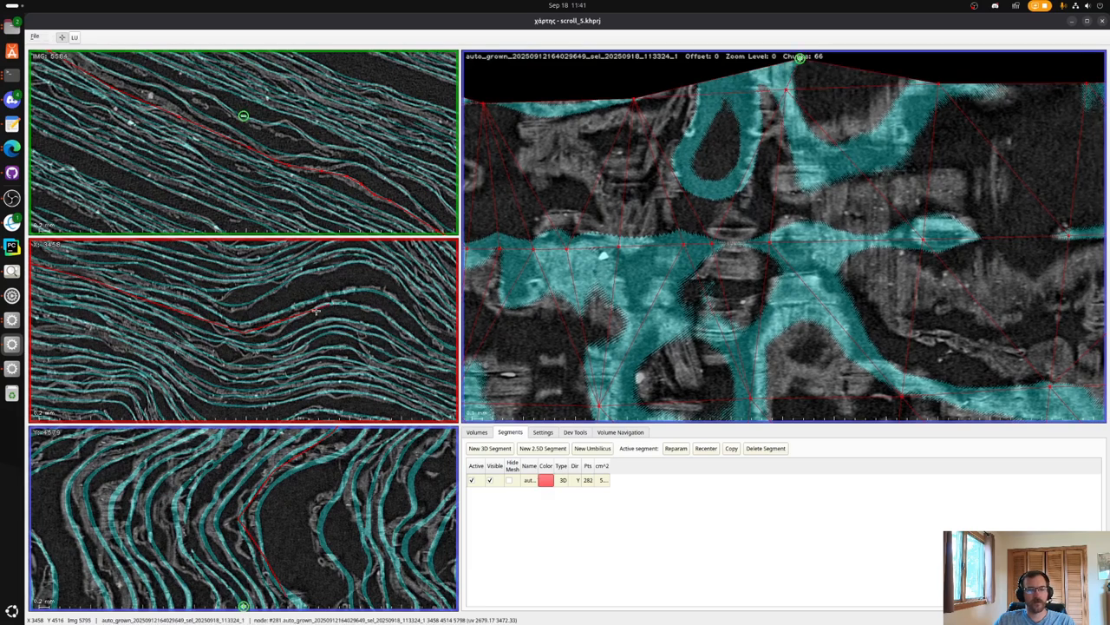
{"action": "left_click", "coordinate": [247, 324], "text": "shift"}
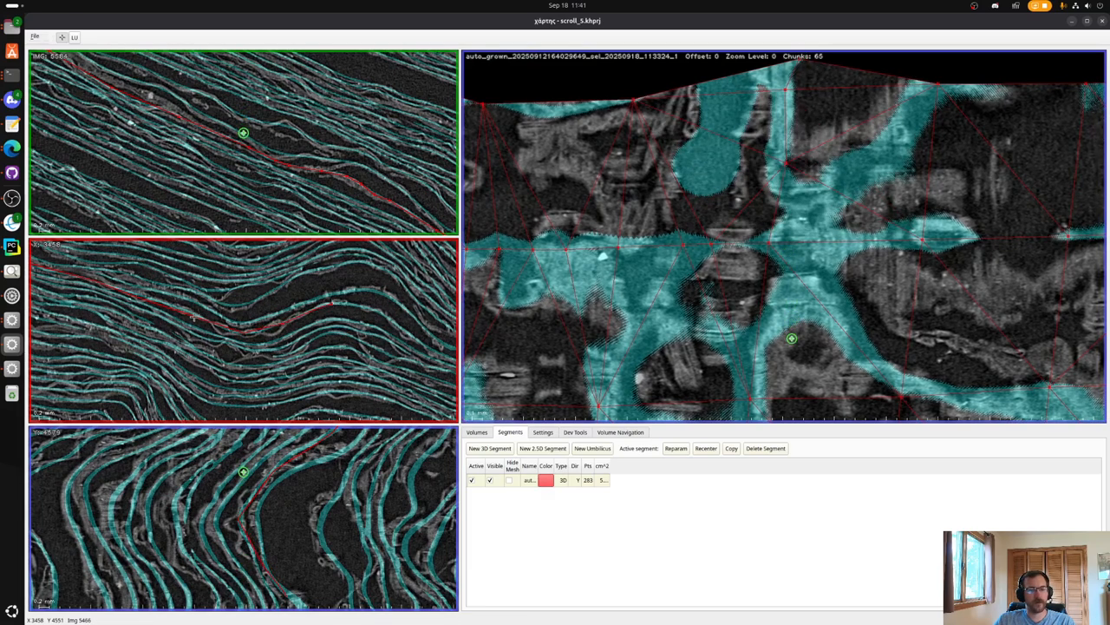
{"action": "left_click", "coordinate": [187, 308], "text": "shift"}
{"action": "left_click", "coordinate": [218, 323], "text": "shift"}
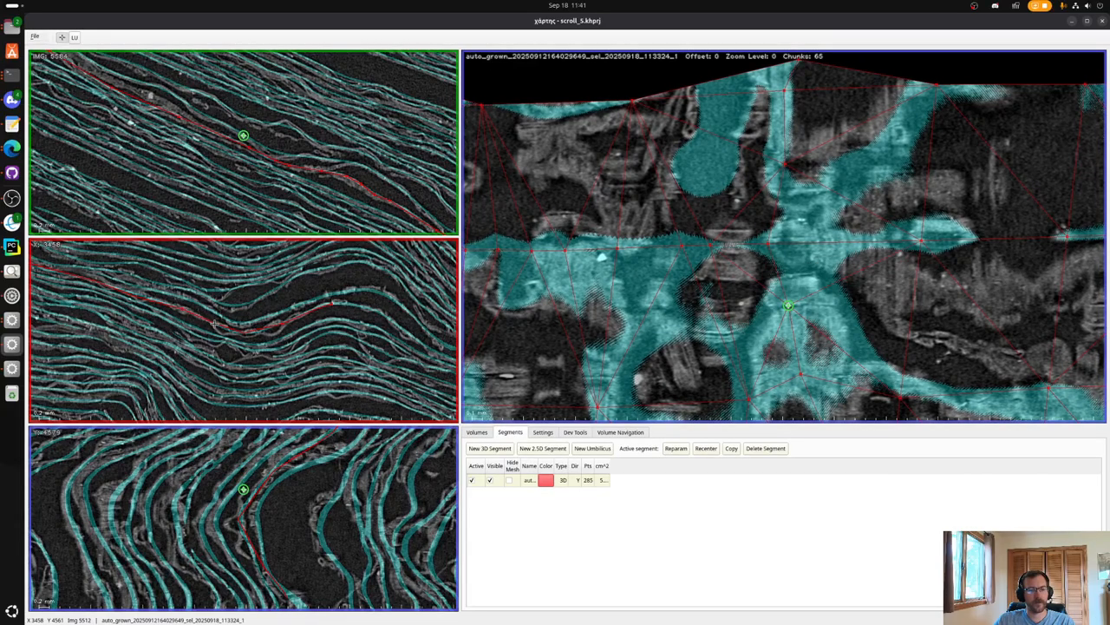
{"action": "left_click", "coordinate": [128, 288], "text": "shift"}
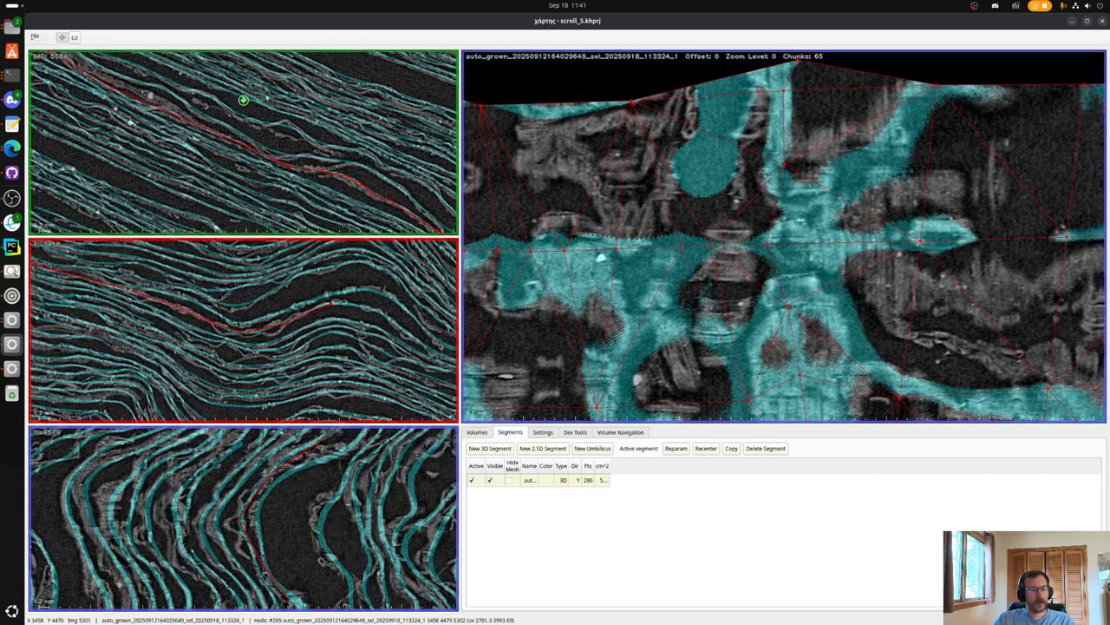
In the IMG 5584 slice, add six nodes along the papyrus sheet toward the segment's end near X 2710.
{"action": "left_click", "coordinate": [251, 139], "text": "shift"}
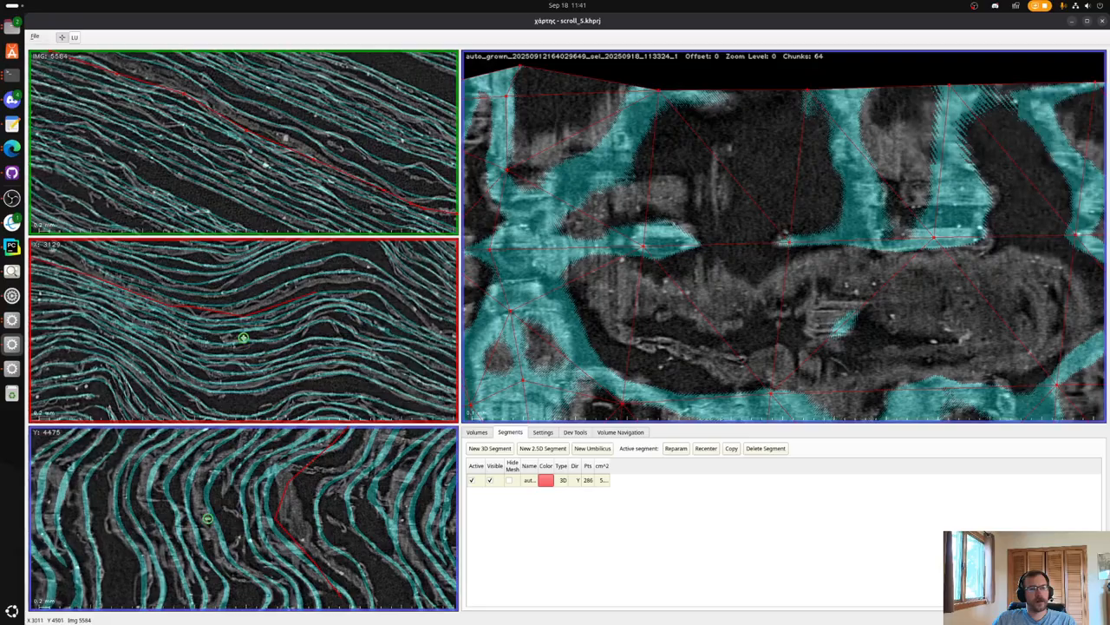
{"action": "left_click", "coordinate": [230, 135], "text": "shift"}
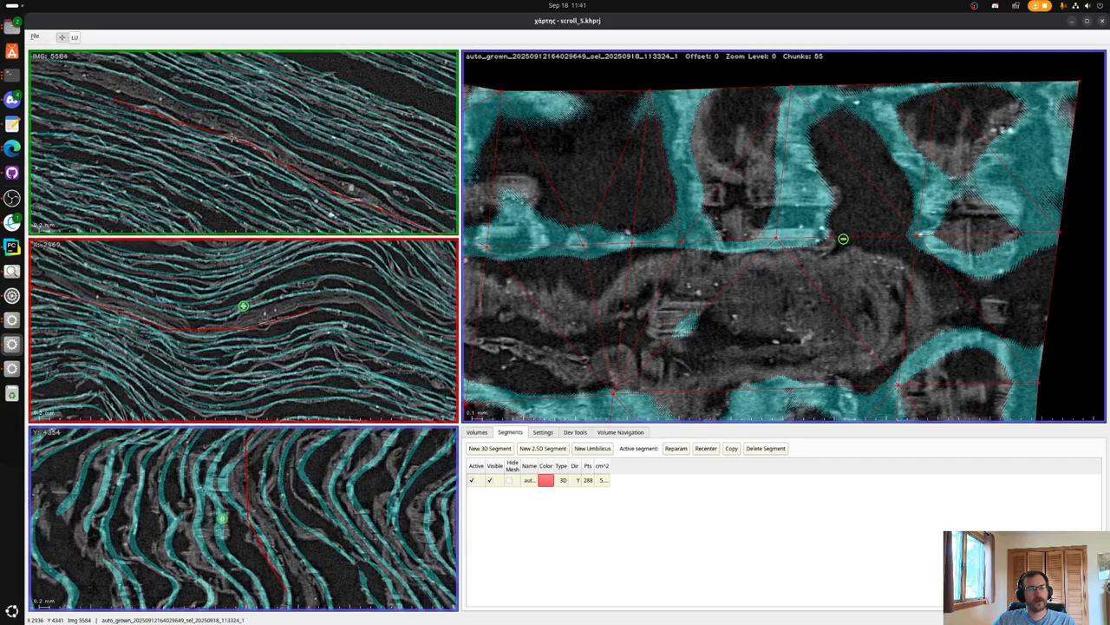
{"action": "left_click", "coordinate": [270, 156], "text": "shift"}
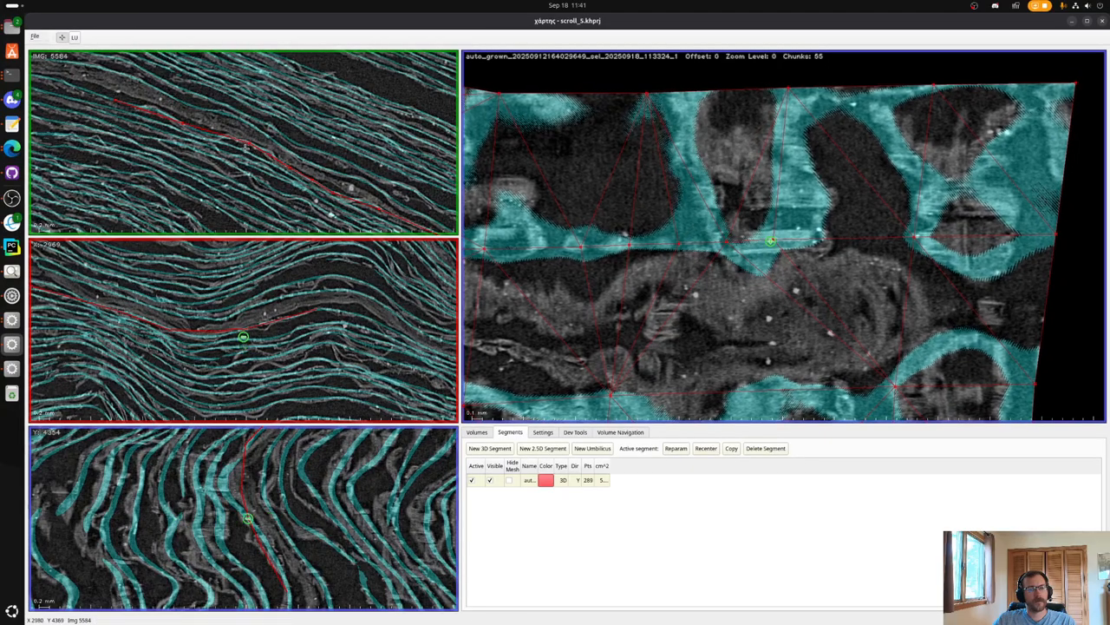
{"action": "left_click", "coordinate": [202, 132], "text": "shift"}
{"action": "left_click", "coordinate": [139, 105], "text": "shift"}
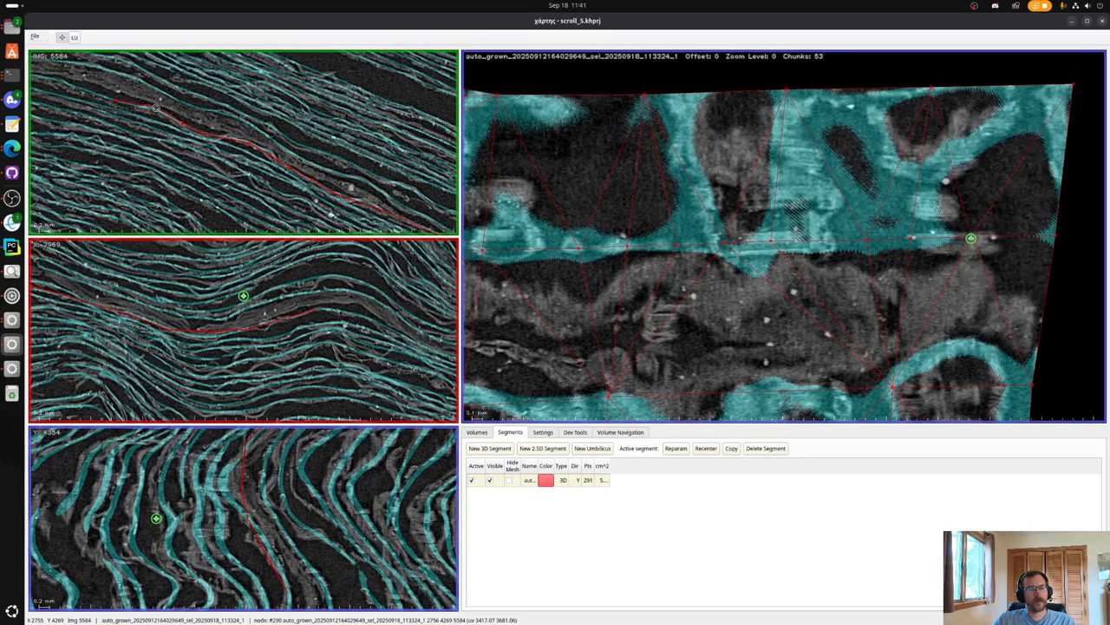
{"action": "left_click", "coordinate": [139, 107], "text": "shift"}
Centre the slices on the node at X 2710 near the segment's end and nudge it five steps down onto its sheet.
{"action": "key", "text": "x"}
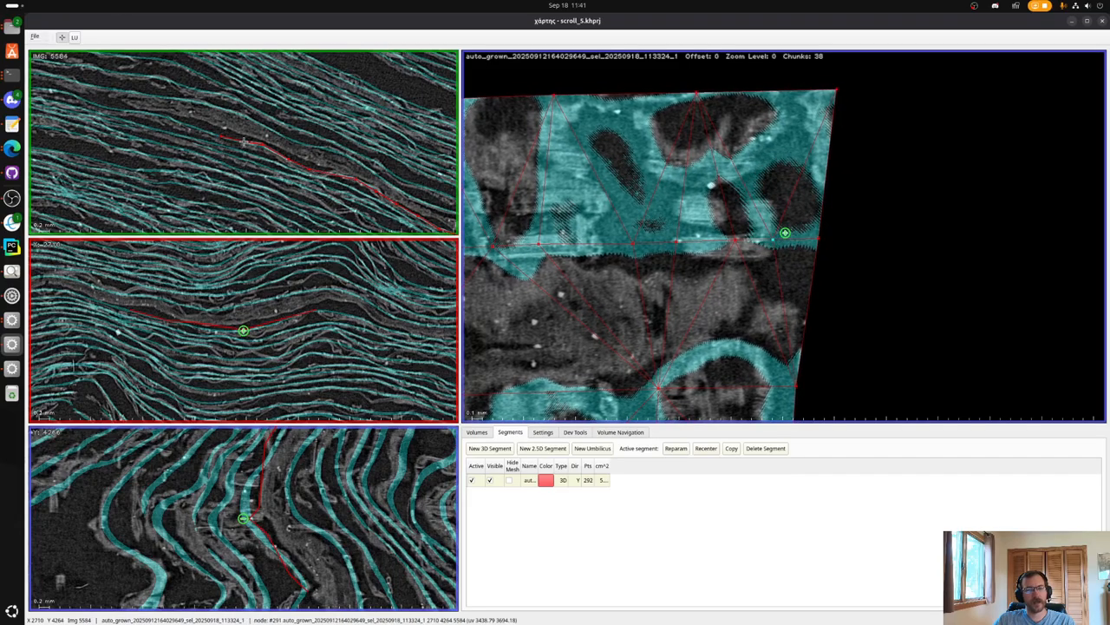
{"action": "key", "text": "Down"}
{"action": "key", "text": "Down"}
{"action": "key", "text": "Down"}
{"action": "key", "text": "Down"}
{"action": "key", "text": "Down"}
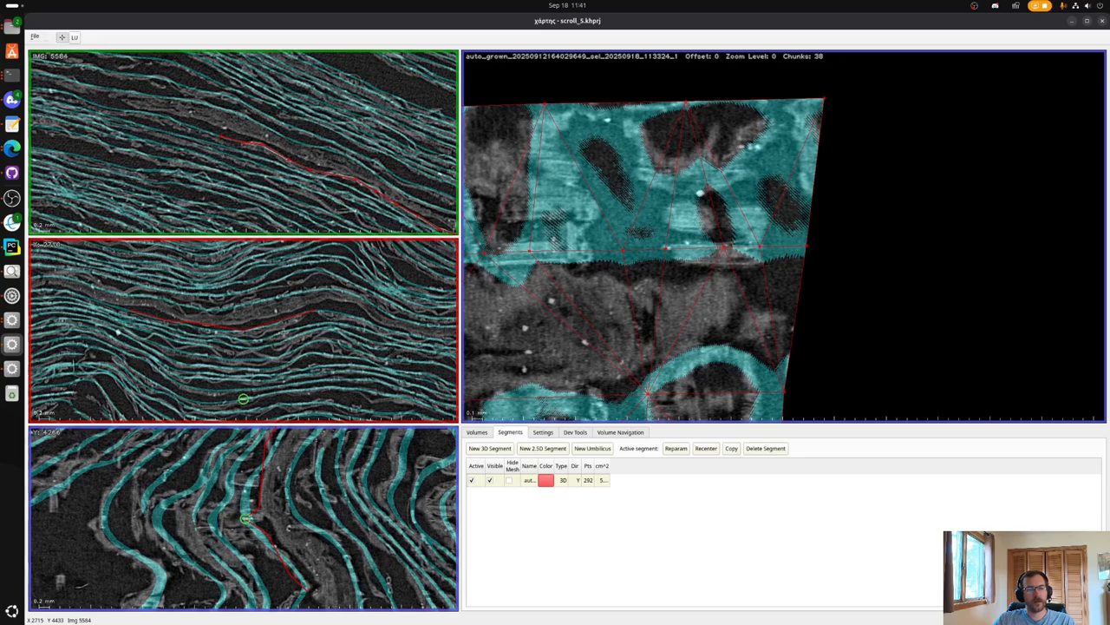
In the X 2710 slice, add three nodes along the bottom of the trough on the papyrus sheet.
{"action": "left_click", "coordinate": [264, 327], "text": "shift"}
{"action": "left_click", "coordinate": [200, 329], "text": "shift"}
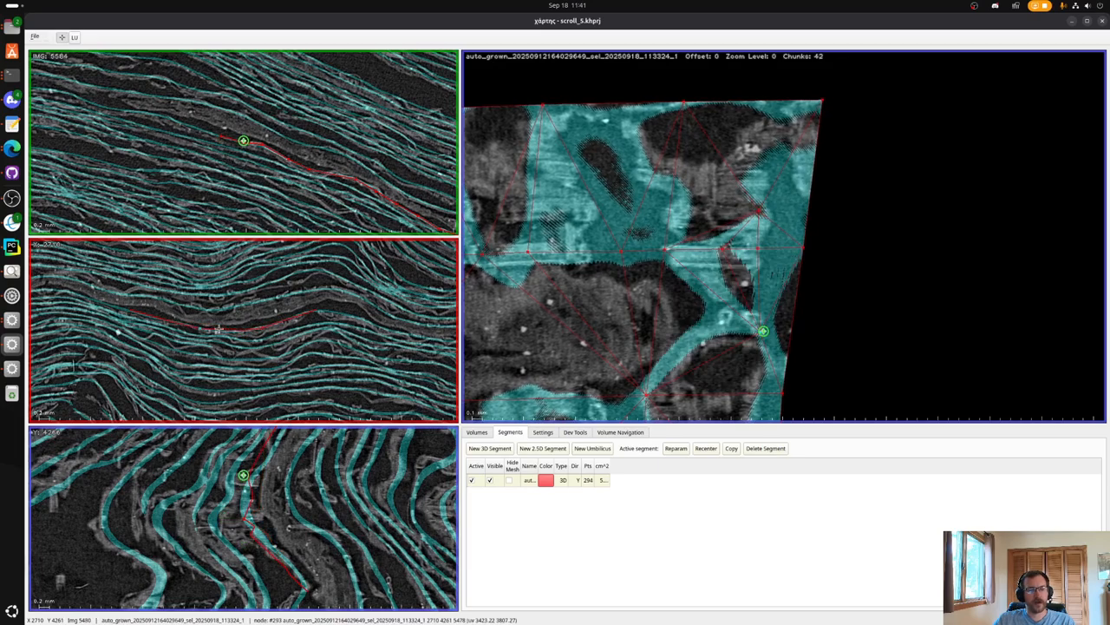
{"action": "left_click", "coordinate": [222, 331], "text": "shift"}
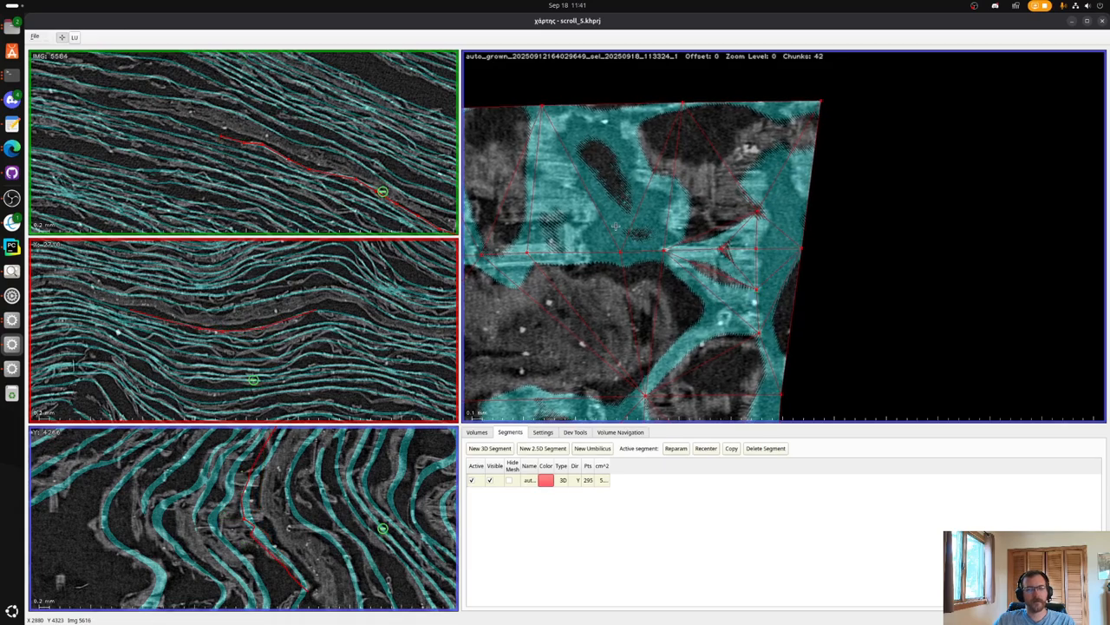
Review the corrected segment's whole node grid and centre the slices on its edge node at IMG 5402.
{"action": "key", "text": "x"}
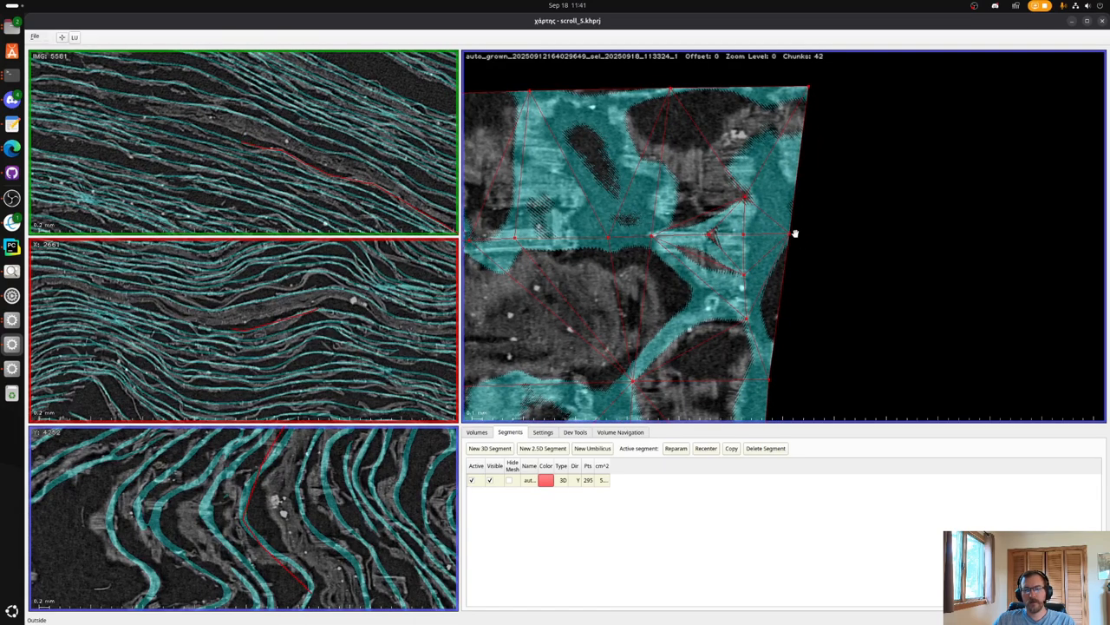
{"action": "scroll", "coordinate": [786, 240], "scroll_direction": "down", "scroll_amount": 2}
{"action": "scroll", "coordinate": [786, 241], "scroll_direction": "down", "scroll_amount": 3}
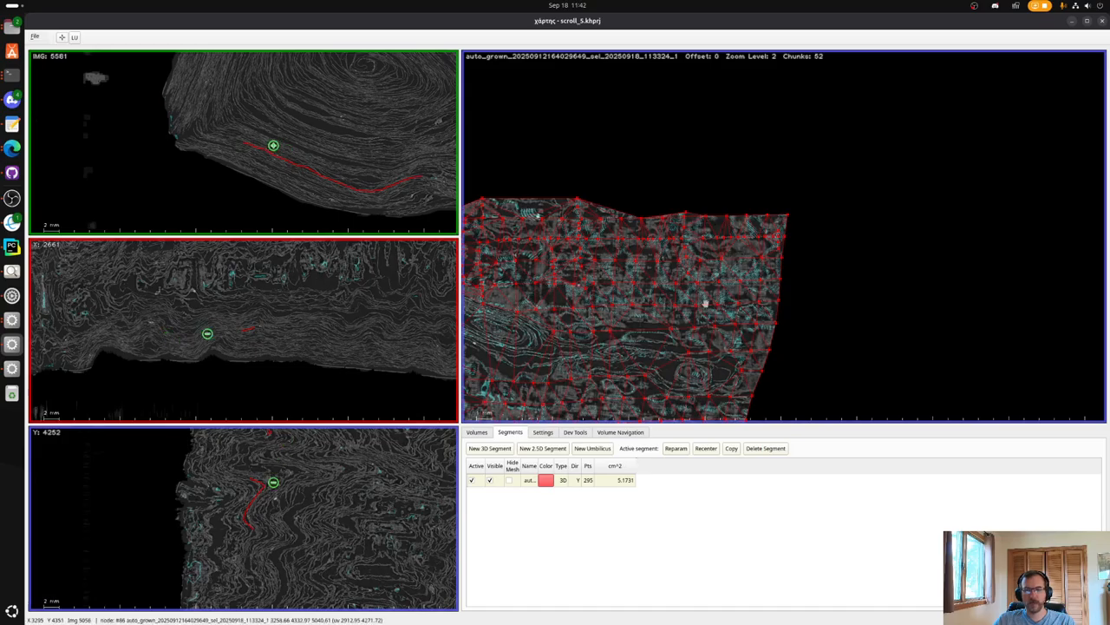
{"action": "scroll", "coordinate": [673, 292], "scroll_direction": "down", "scroll_amount": 2}
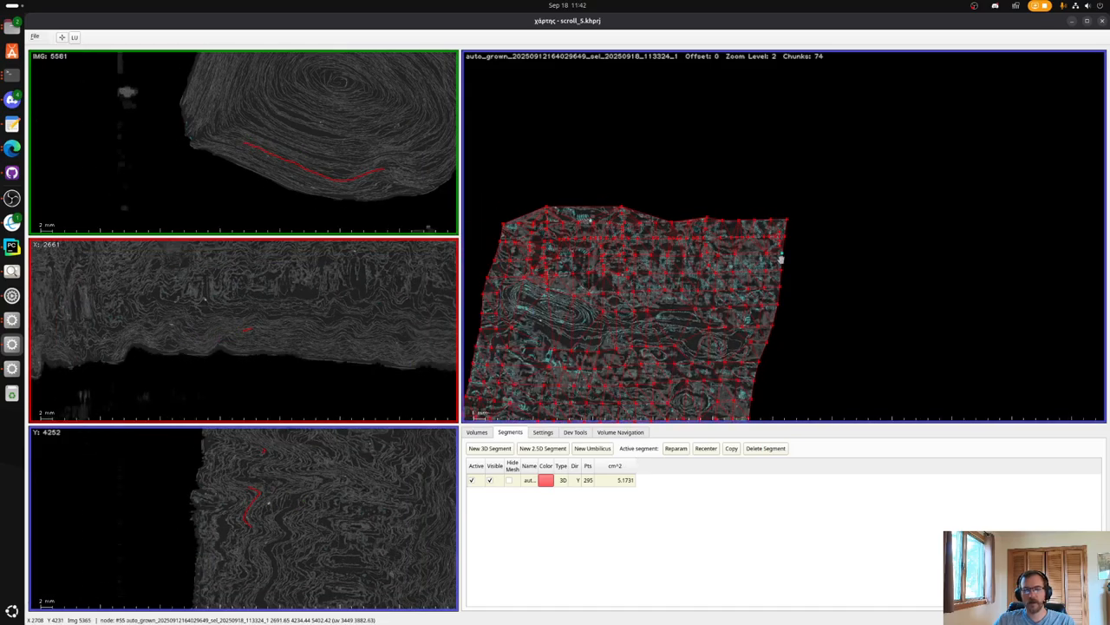
{"action": "key", "text": "x"}
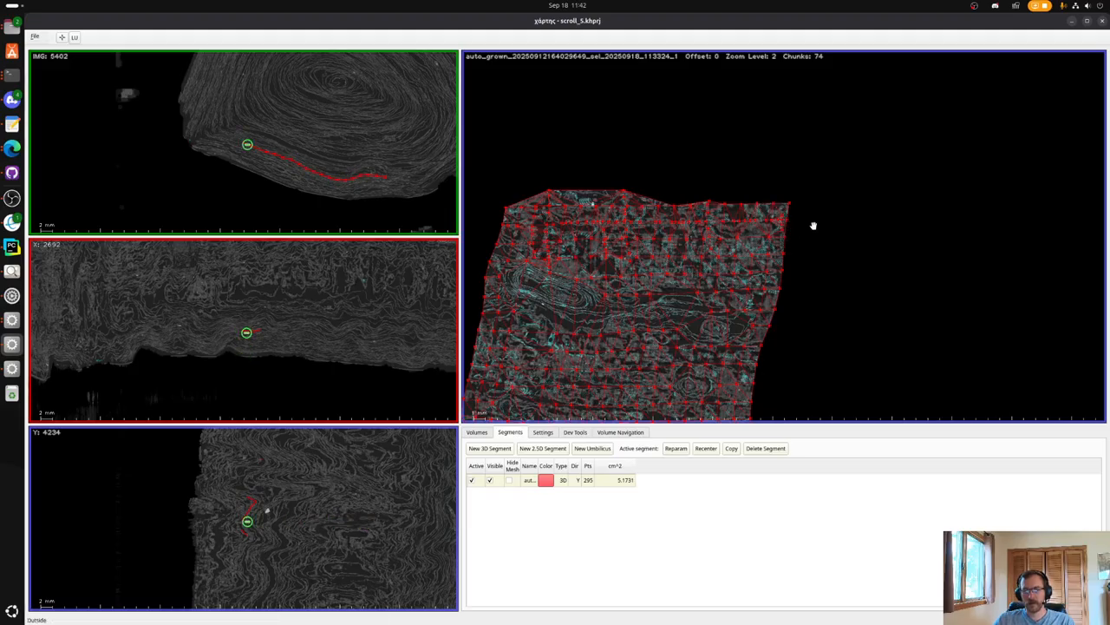
In the IMG 5402 slice, add three nodes on the papyrus sheet beside the edge node at X 2692 and shift the trace slightly onto the sheet.
{"action": "scroll", "coordinate": [241, 169], "scroll_direction": "up", "scroll_amount": 3}
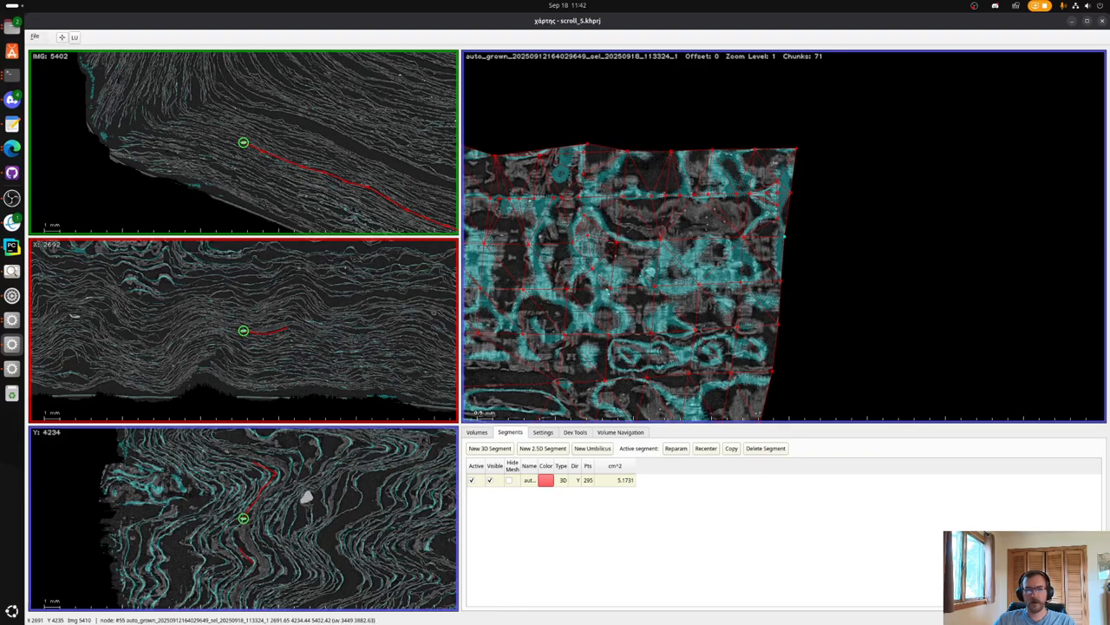
{"action": "scroll", "coordinate": [248, 146], "scroll_direction": "up", "scroll_amount": 8}
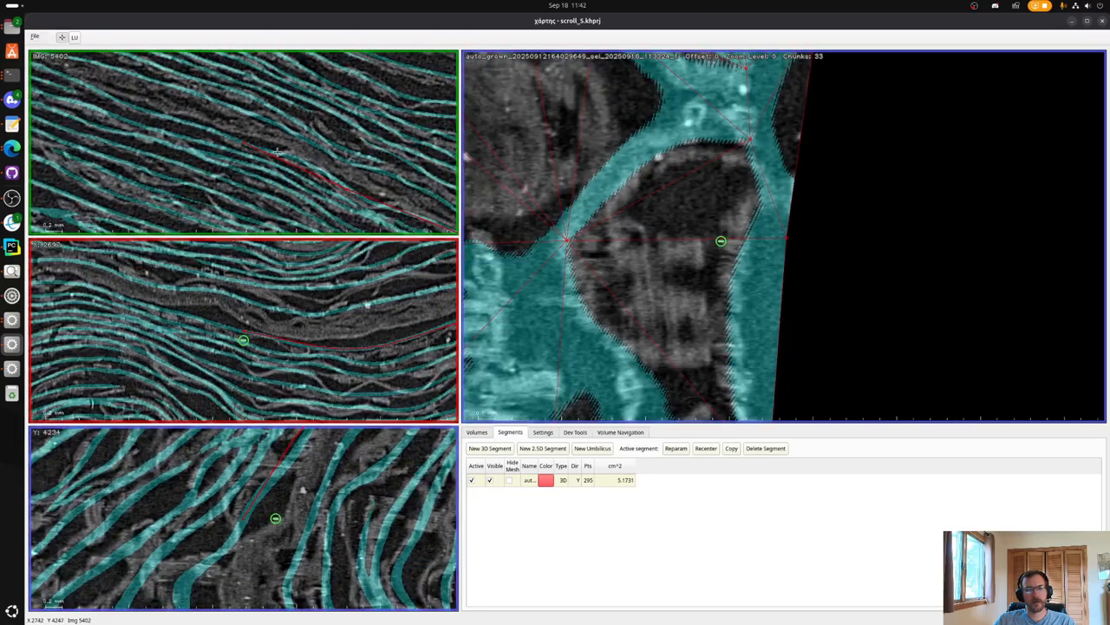
{"action": "left_click", "coordinate": [275, 155], "text": "shift"}
{"action": "left_click", "coordinate": [319, 170], "text": "shift"}
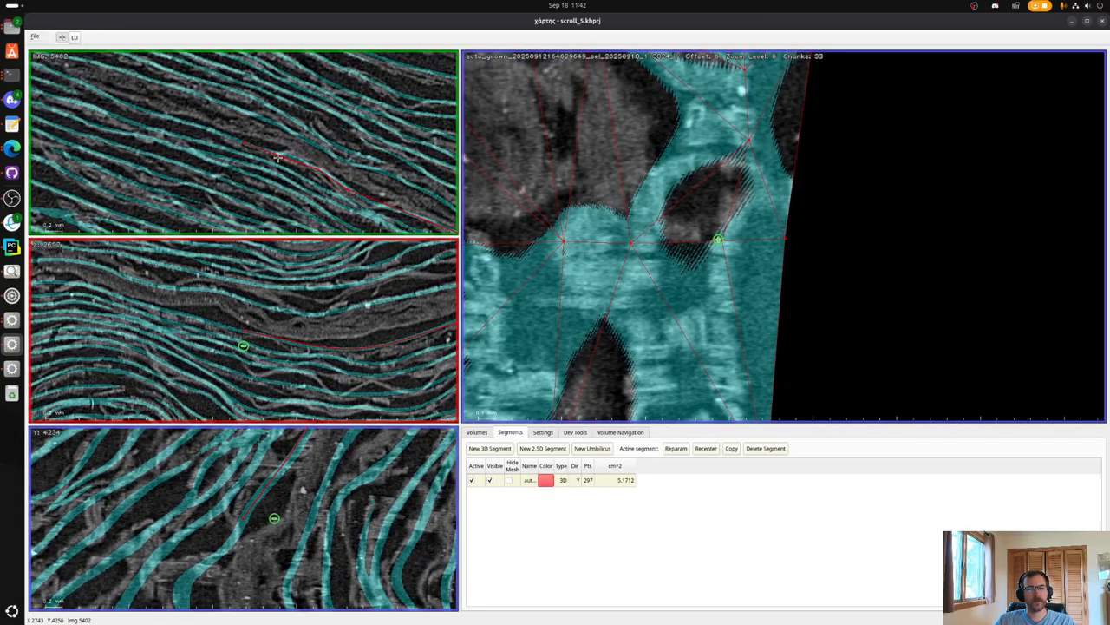
{"action": "left_click_drag", "start_coordinate": [282, 157], "coordinate": [282, 152]}
{"action": "left_click", "coordinate": [289, 153], "text": "shift"}
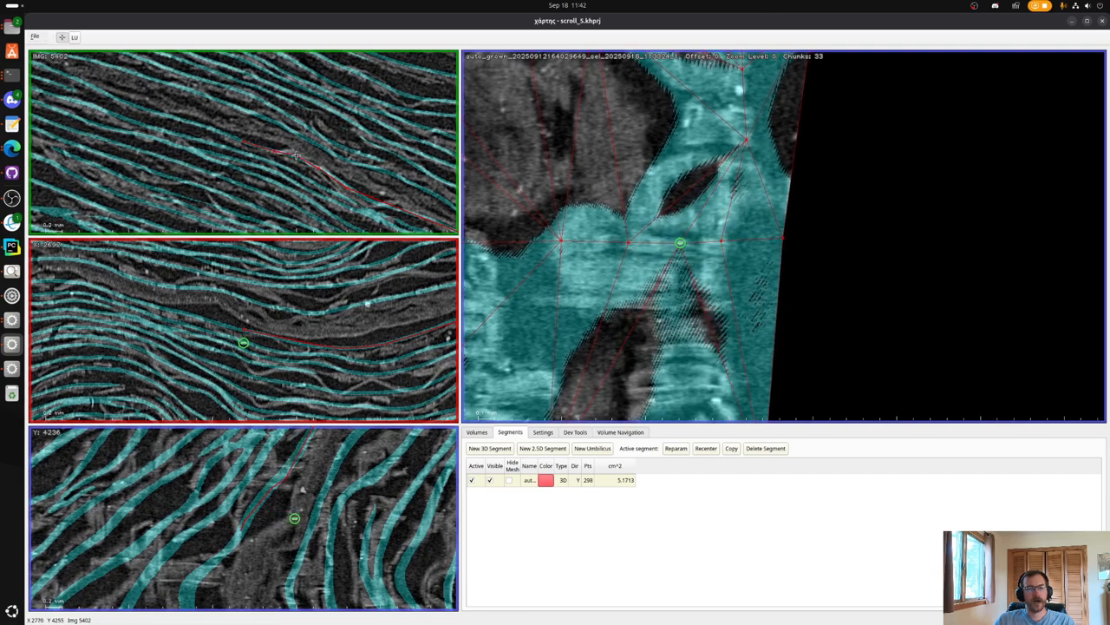
Continue the IMG 5402 trace with two nodes out to about X 2972, and add one more node near the segment's edge.
{"action": "left_click", "coordinate": [374, 206], "text": "shift"}
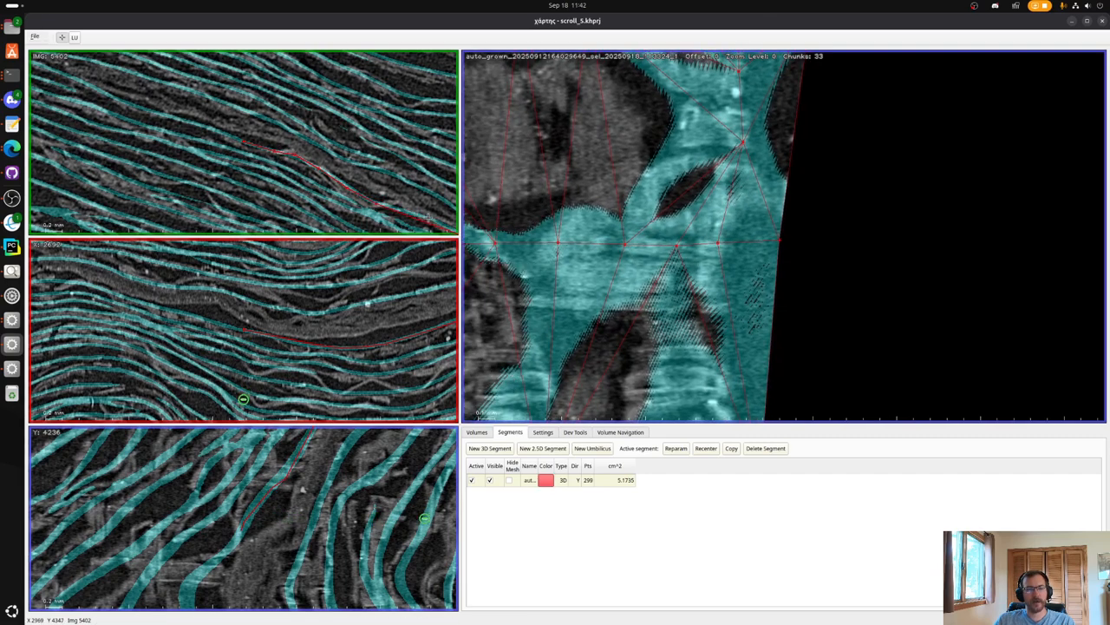
{"action": "left_click", "coordinate": [428, 218], "text": "shift"}
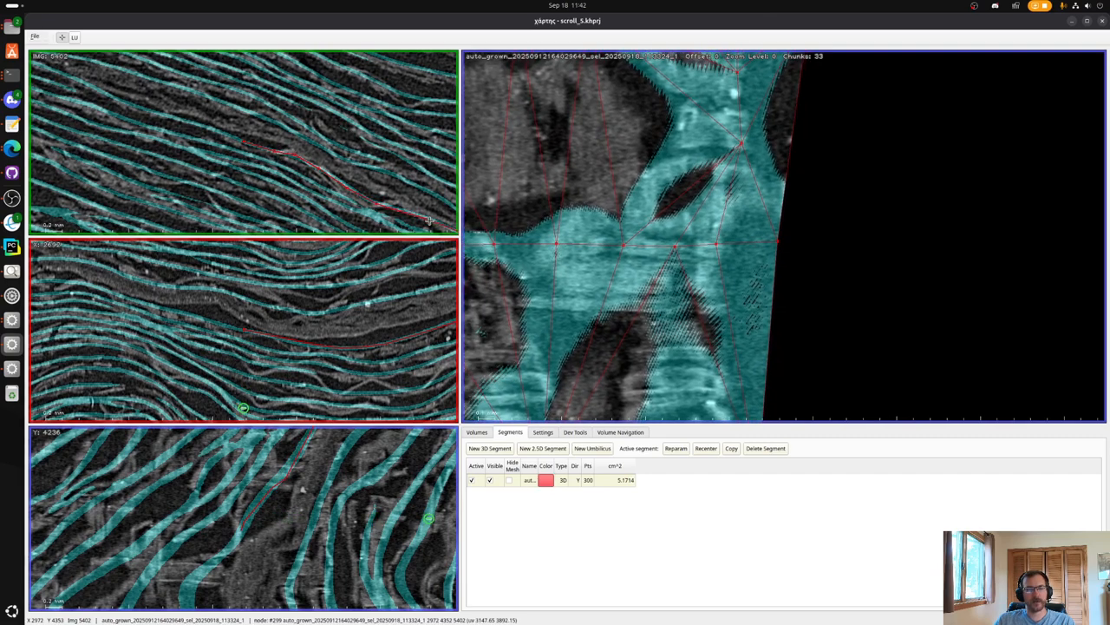
{"action": "left_click", "coordinate": [765, 134], "text": "shift"}
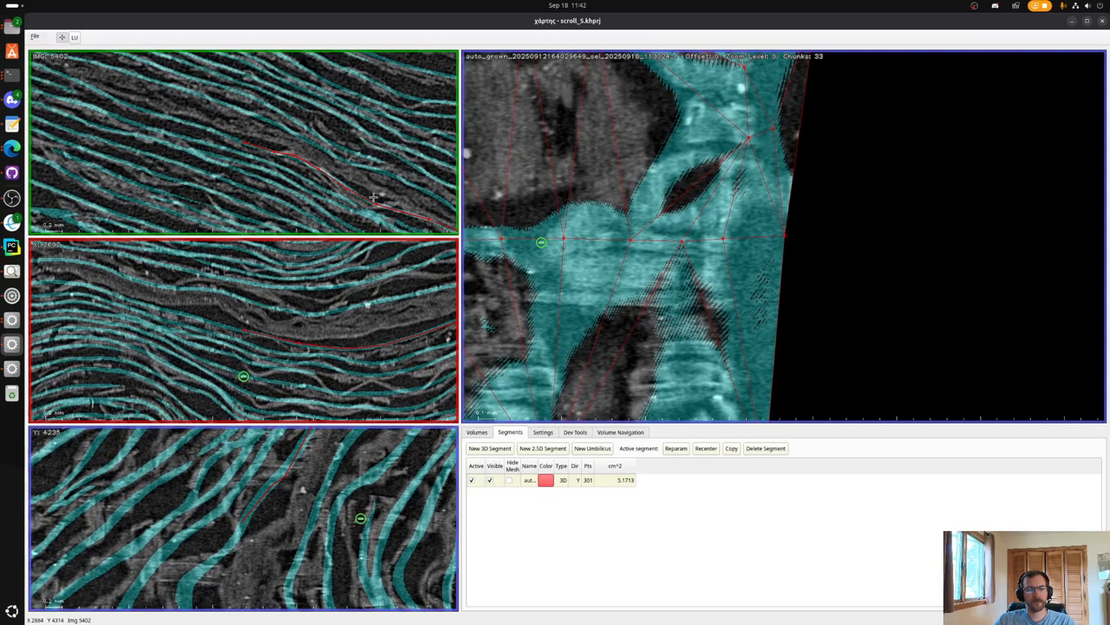
Centre the slices on the node at X 2962, add one node further along IMG 5402, and fit the X 2962 trace to its sheet with more nodes.
{"action": "key", "text": "x"}
{"action": "left_click", "coordinate": [309, 174], "text": "shift"}
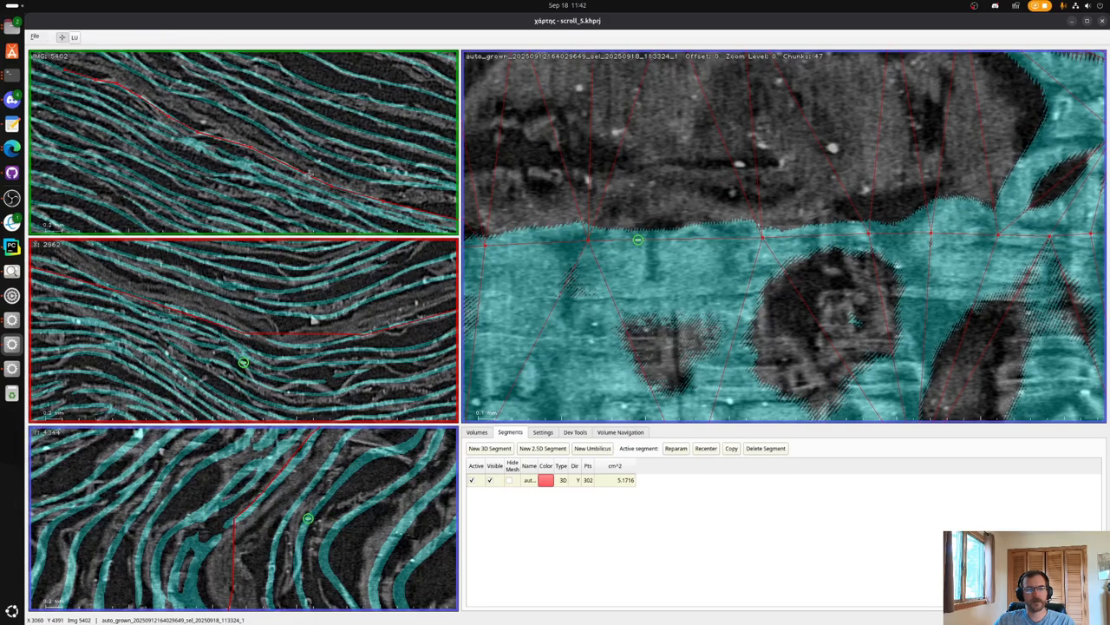
{"action": "left_click", "coordinate": [766, 119], "text": "shift"}
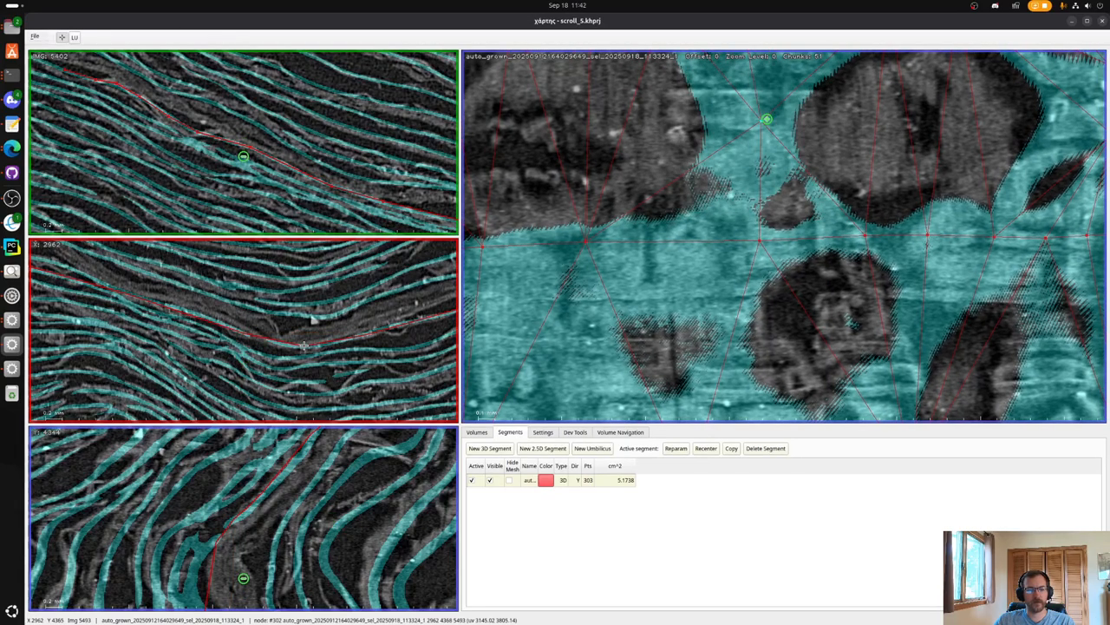
{"action": "left_click", "coordinate": [222, 312], "text": "shift"}
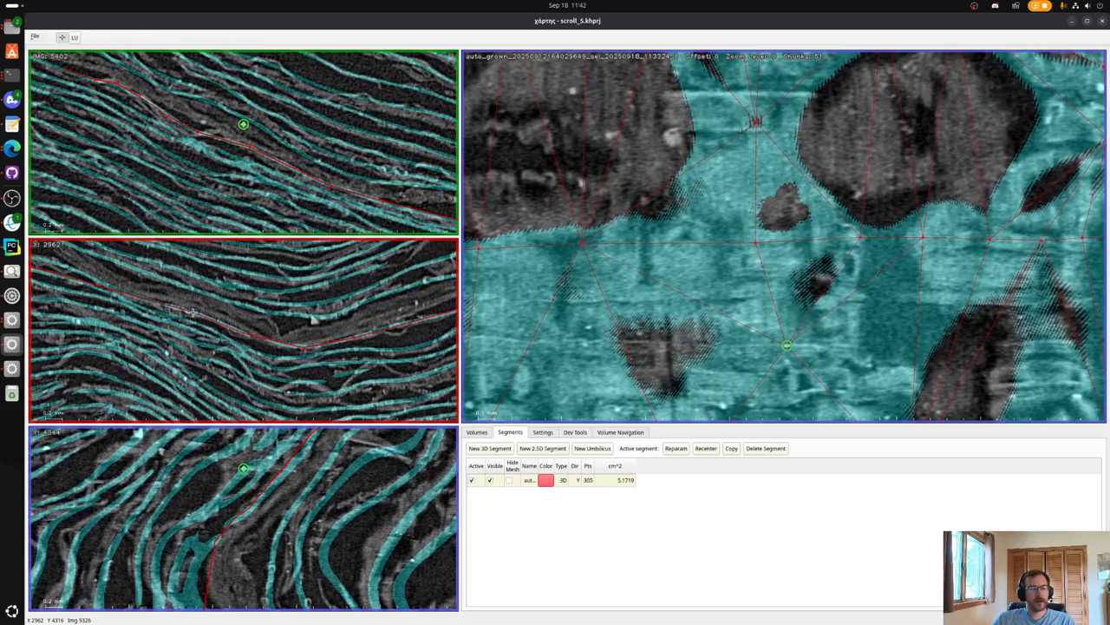
In the Y 4344 slice, add three nodes so the trace follows the papyrus sheet above and below the centre.
{"action": "left_click", "coordinate": [294, 466], "text": "shift"}
{"action": "left_click", "coordinate": [189, 562], "text": "shift"}
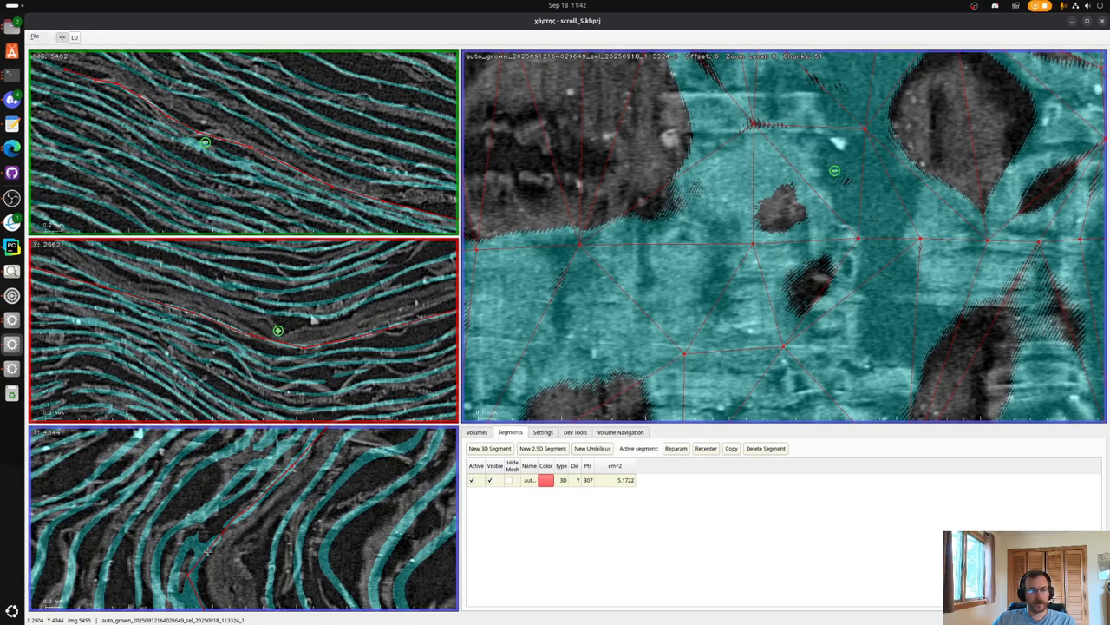
{"action": "left_click", "coordinate": [198, 548], "text": "shift"}
Centre the slices at X 3188 and add nodes along the papyrus sheet in IMG 5402 to just past X 3594.
{"action": "key", "text": "x"}
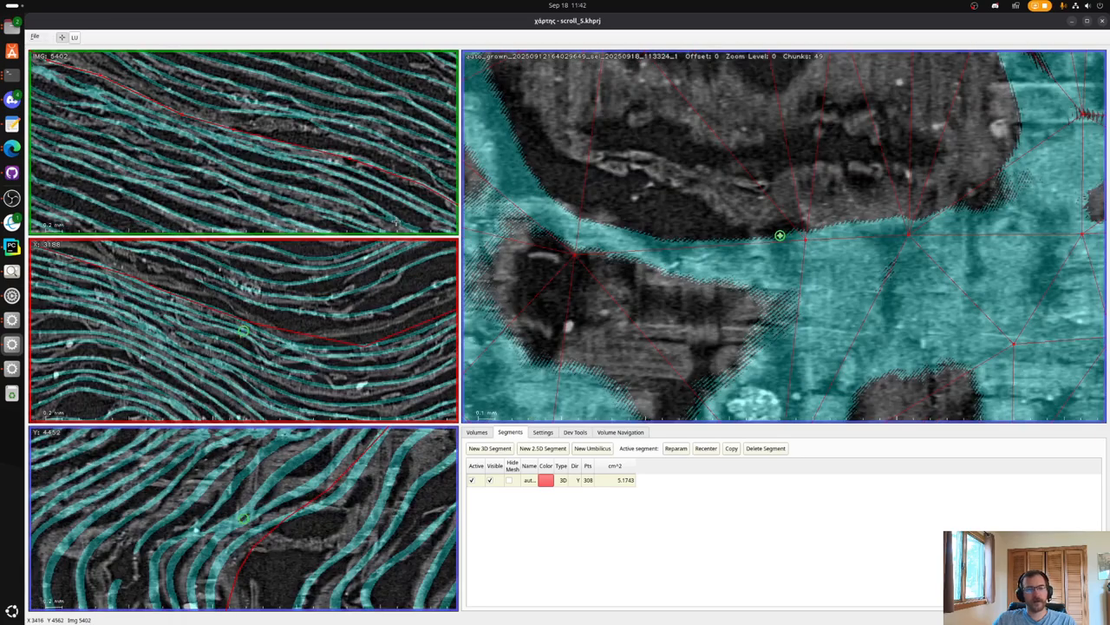
{"action": "left_click", "coordinate": [275, 141], "text": "shift"}
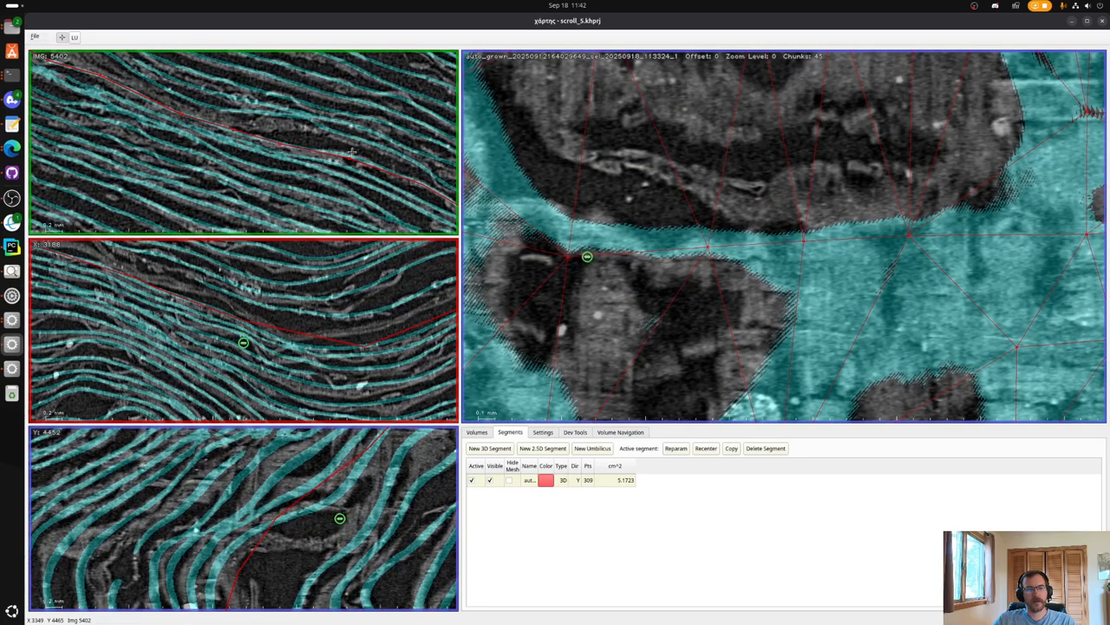
{"action": "left_click", "coordinate": [351, 152], "text": "shift"}
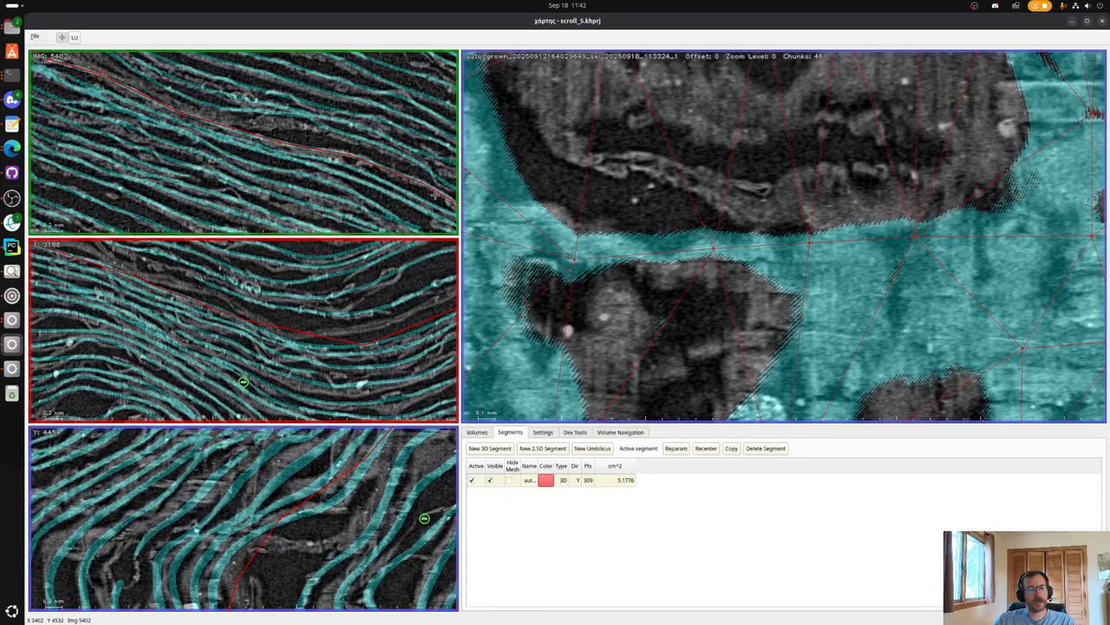
{"action": "left_click", "coordinate": [416, 180], "text": "shift"}
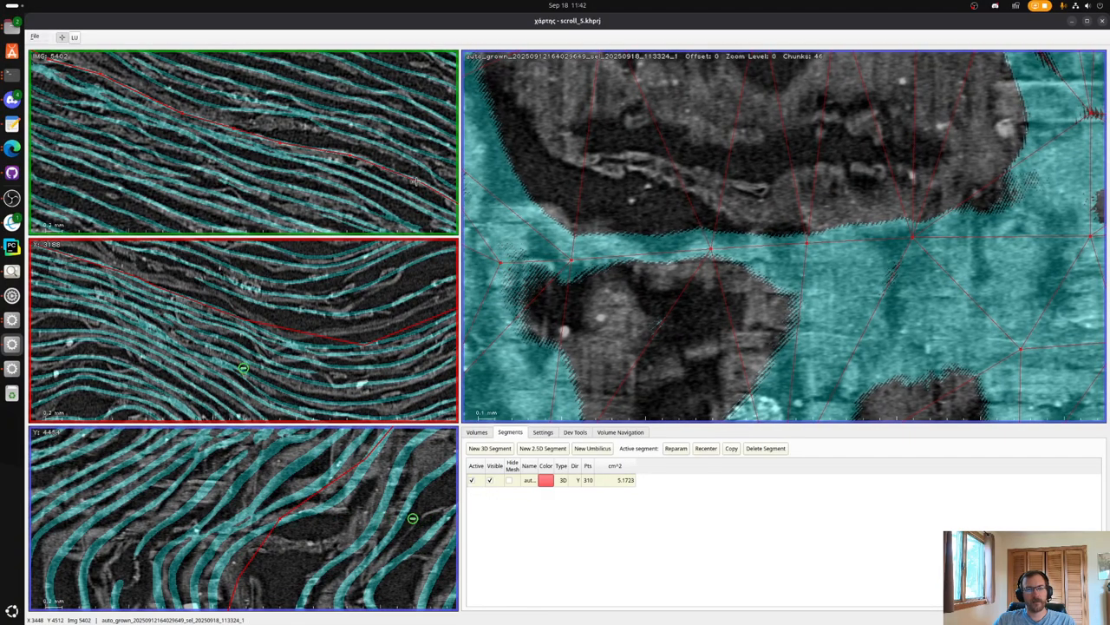
{"action": "left_click", "coordinate": [340, 185], "text": "shift"}
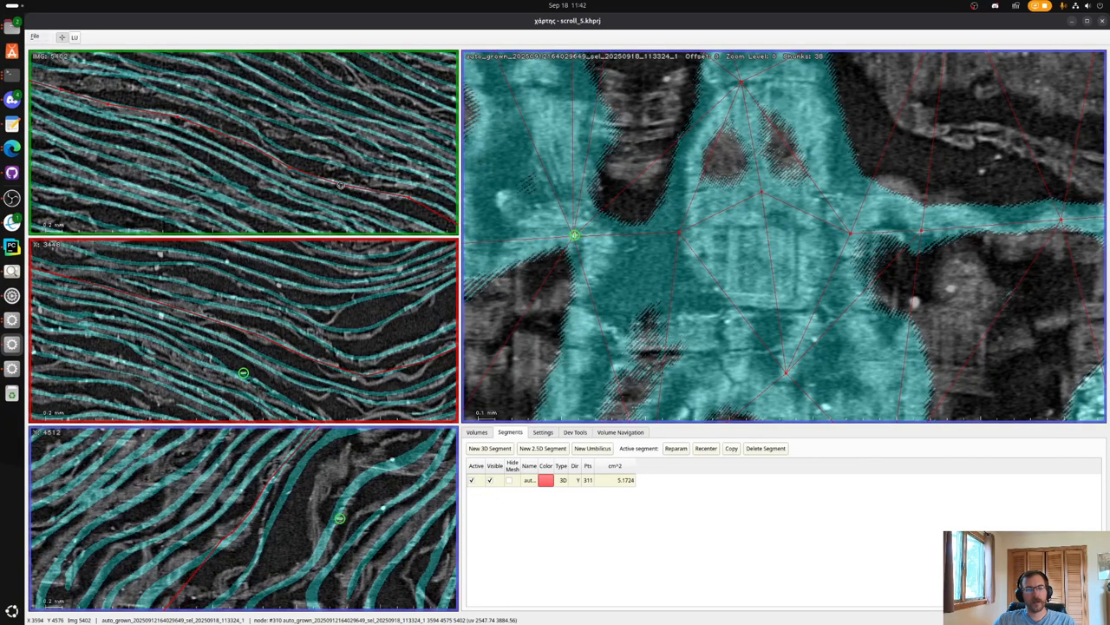
{"action": "left_click", "coordinate": [363, 180]}
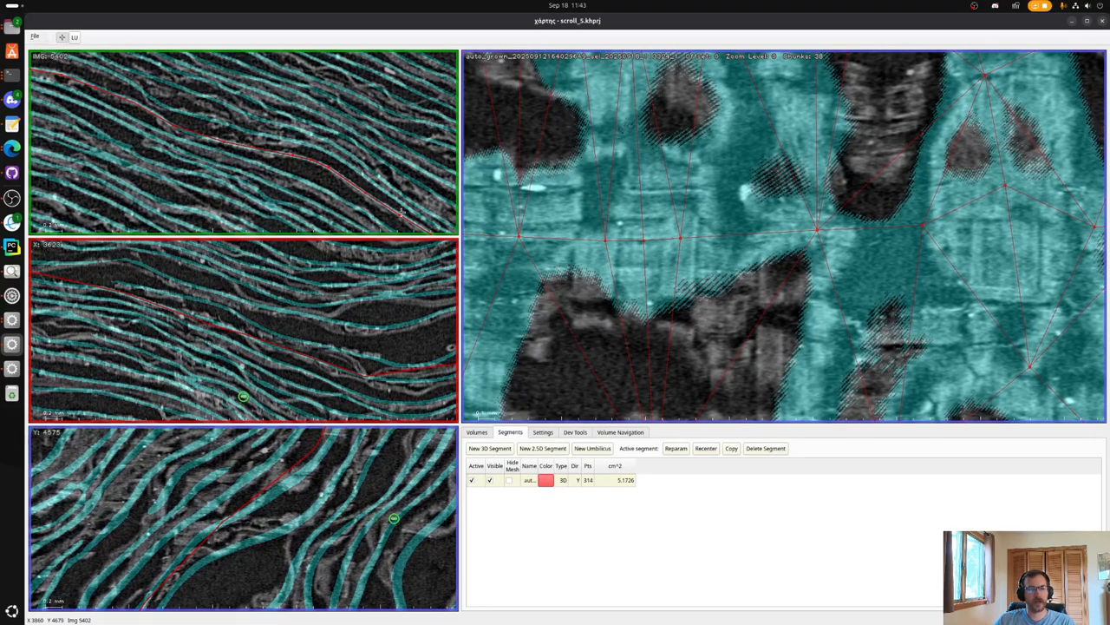
Centre the slices on the node at X 3858 and add two nodes on the sheet's descending part in the X 3858 slice.
{"action": "key", "text": "x"}
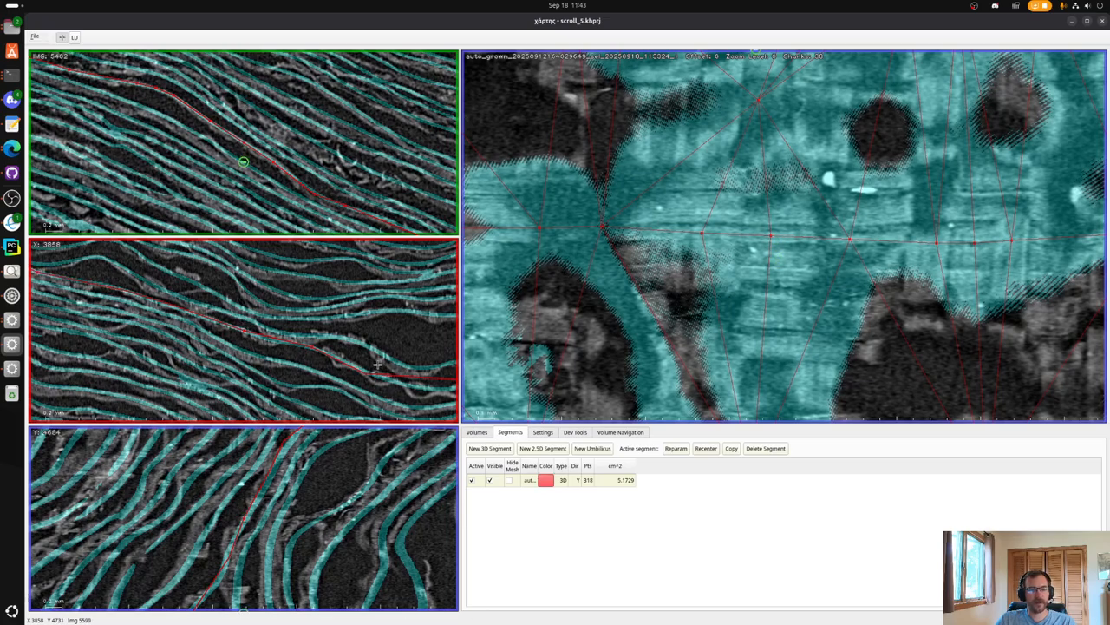
{"action": "left_click", "coordinate": [434, 392]}
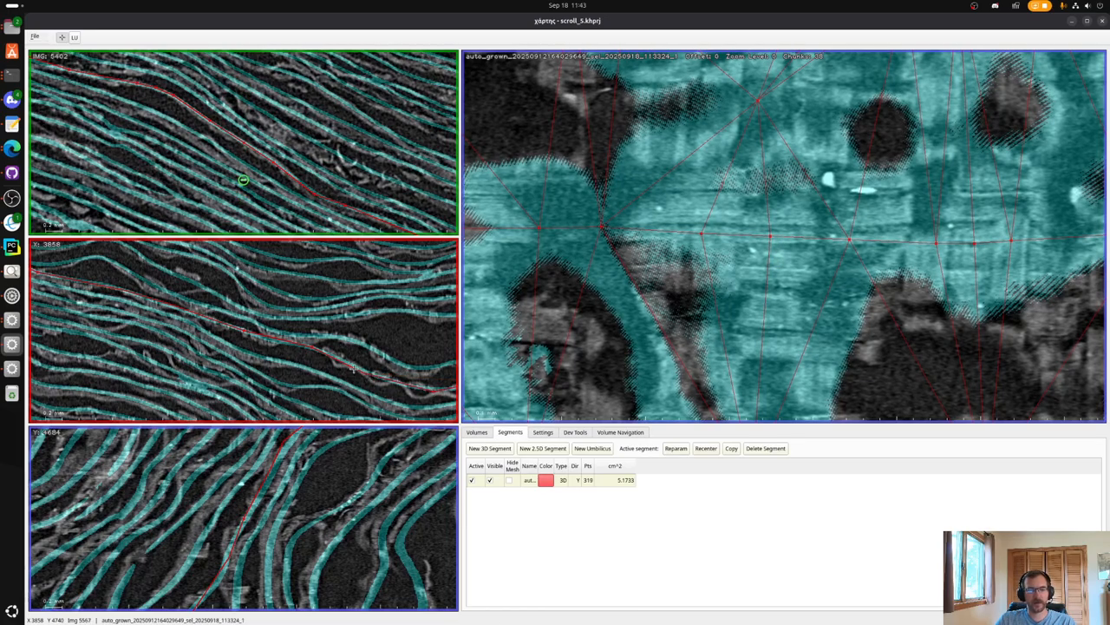
{"action": "left_click", "coordinate": [377, 377]}
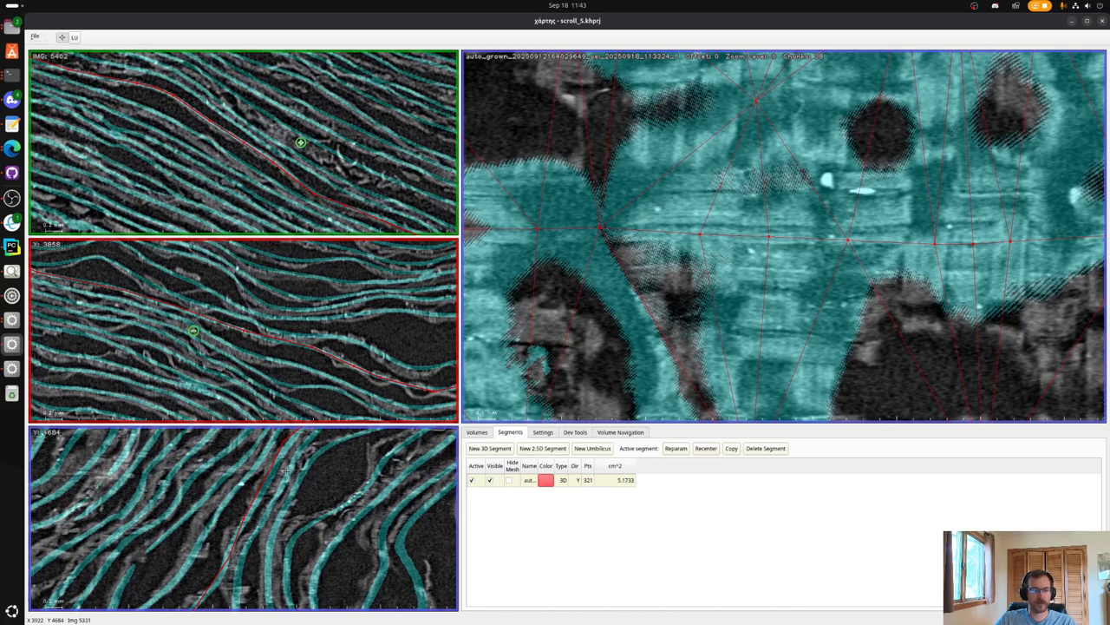
In the Y 4684 slice, add nodes along the papyrus sheet at both the lower and upper parts of the trace.
{"action": "left_click", "coordinate": [202, 584]}
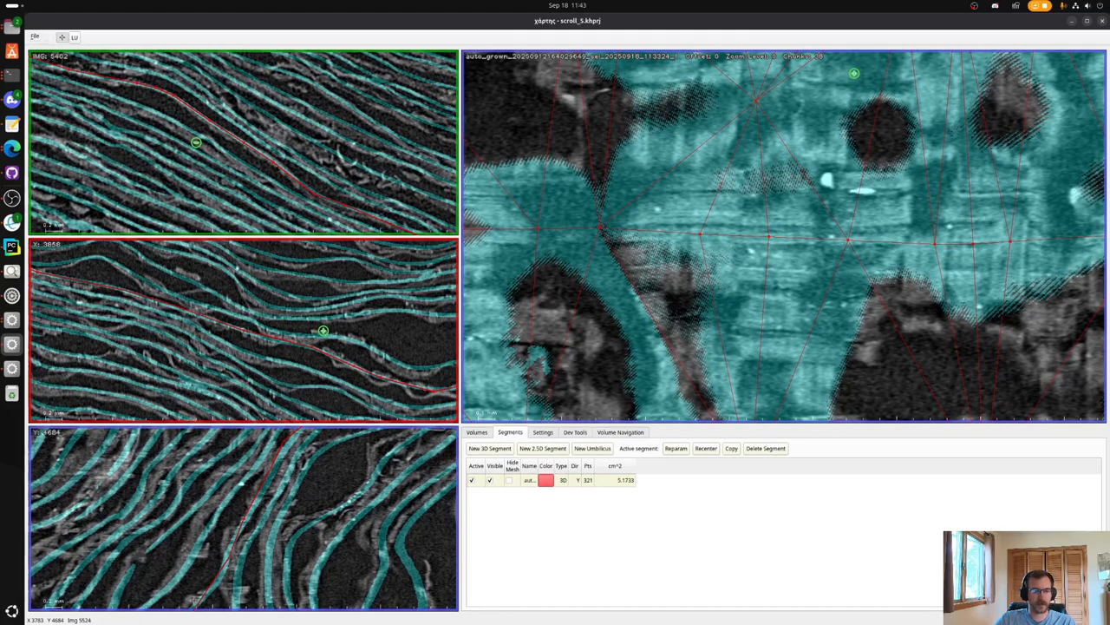
{"action": "left_click", "coordinate": [199, 596]}
{"action": "left_click", "coordinate": [218, 583]}
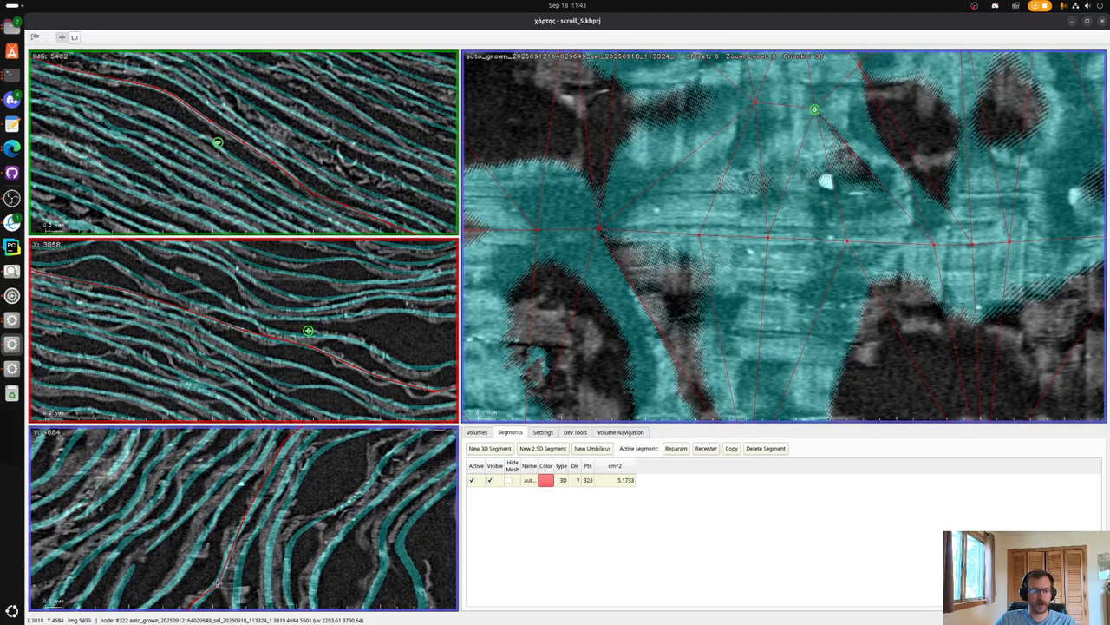
{"action": "left_click", "coordinate": [285, 452]}
In the IMG 5402 slice, add two further nodes along the sheet and centre the slices on the node at X 4337.
{"action": "left_click", "coordinate": [368, 223]}
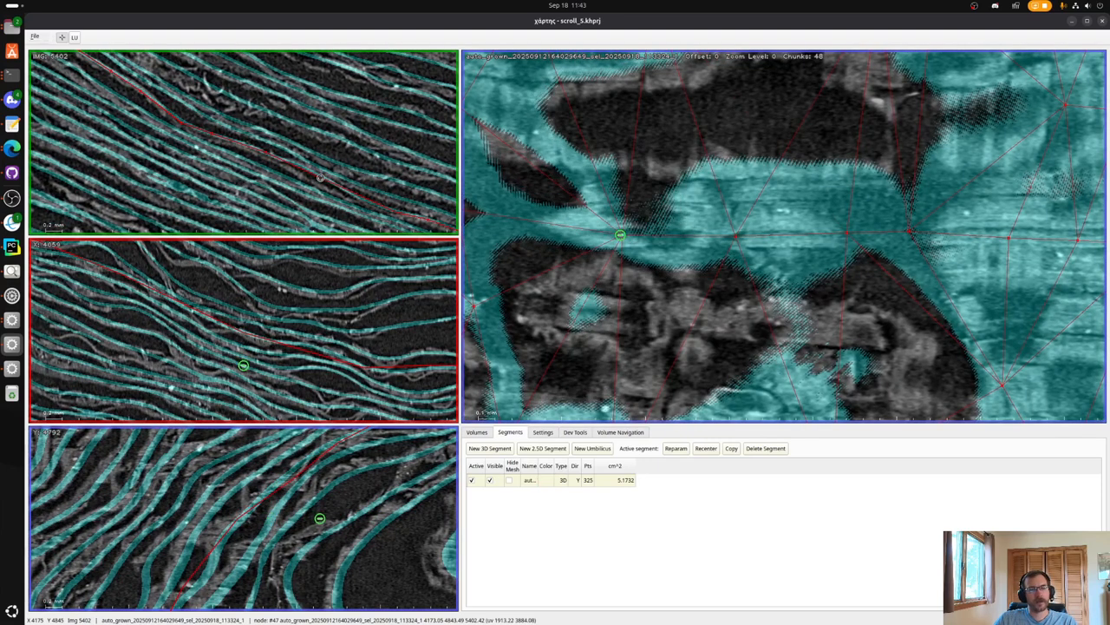
{"action": "left_click", "coordinate": [426, 222]}
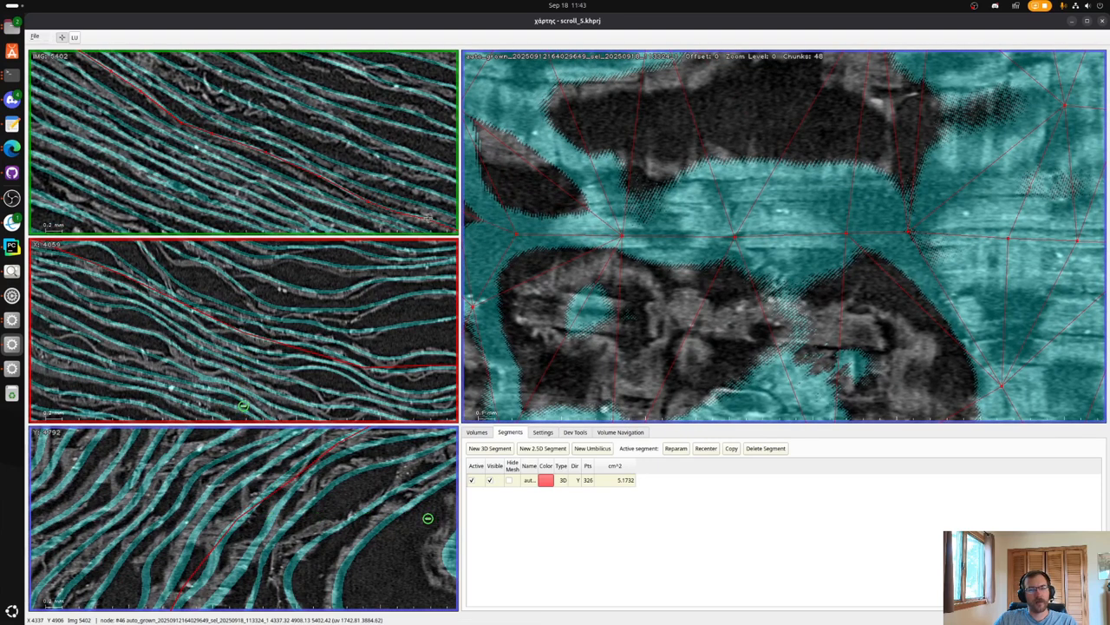
{"action": "key", "text": "x"}
In the X 4337 slice, add nodes so the trace follows the papyrus sheet from the centre to about IMG 5700.
{"action": "left_click", "coordinate": [315, 339]}
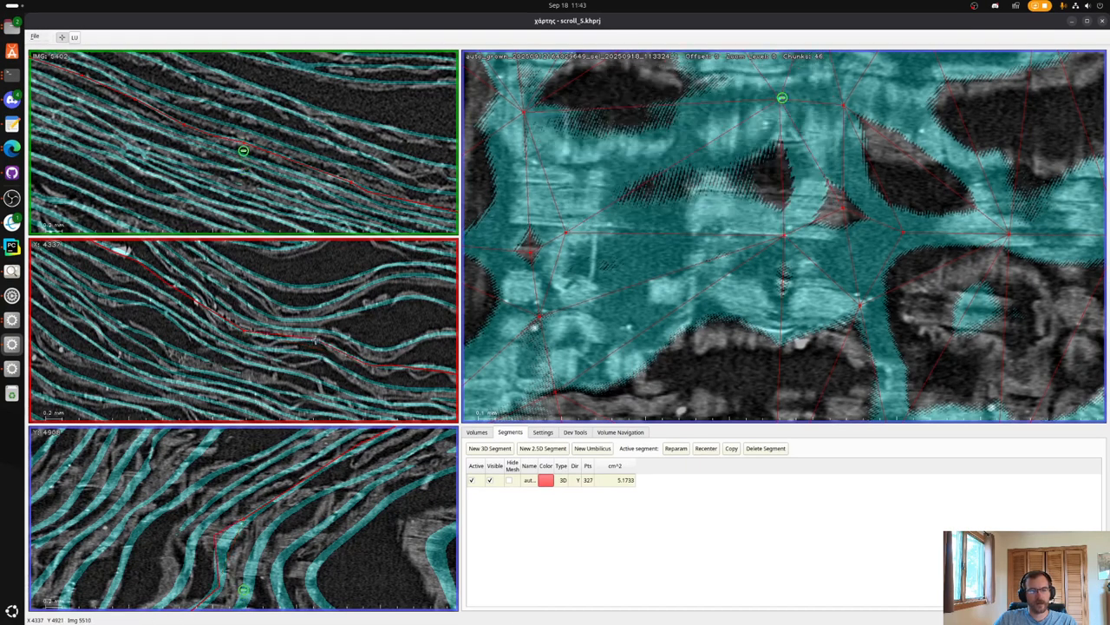
{"action": "left_click", "coordinate": [271, 336]}
{"action": "left_click", "coordinate": [405, 371]}
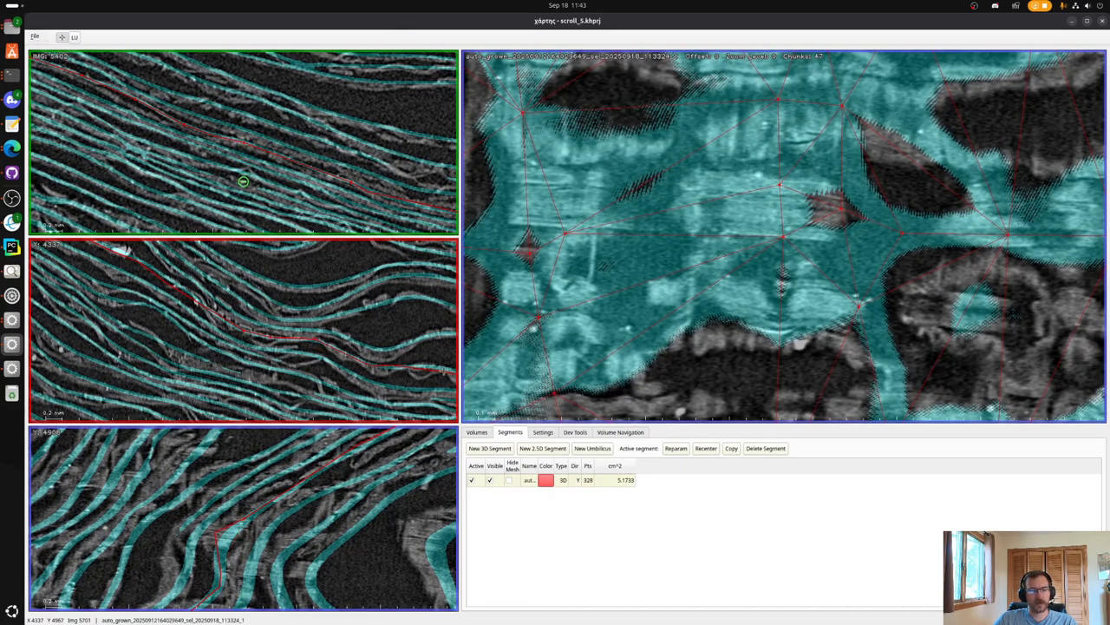
{"action": "left_click", "coordinate": [414, 362]}
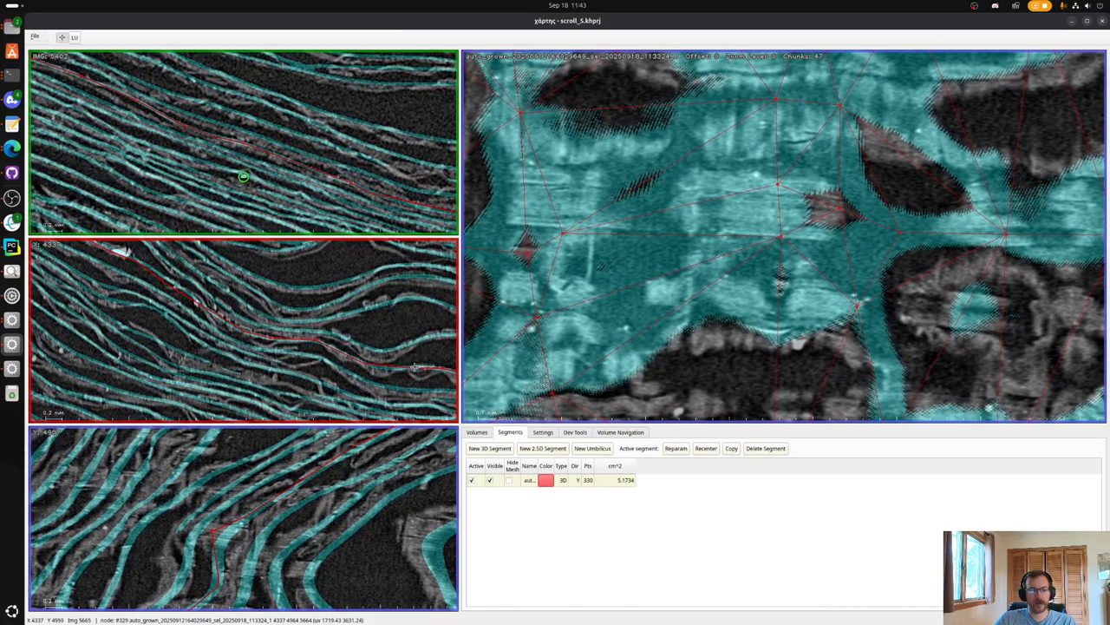
{"action": "left_click", "coordinate": [417, 367]}
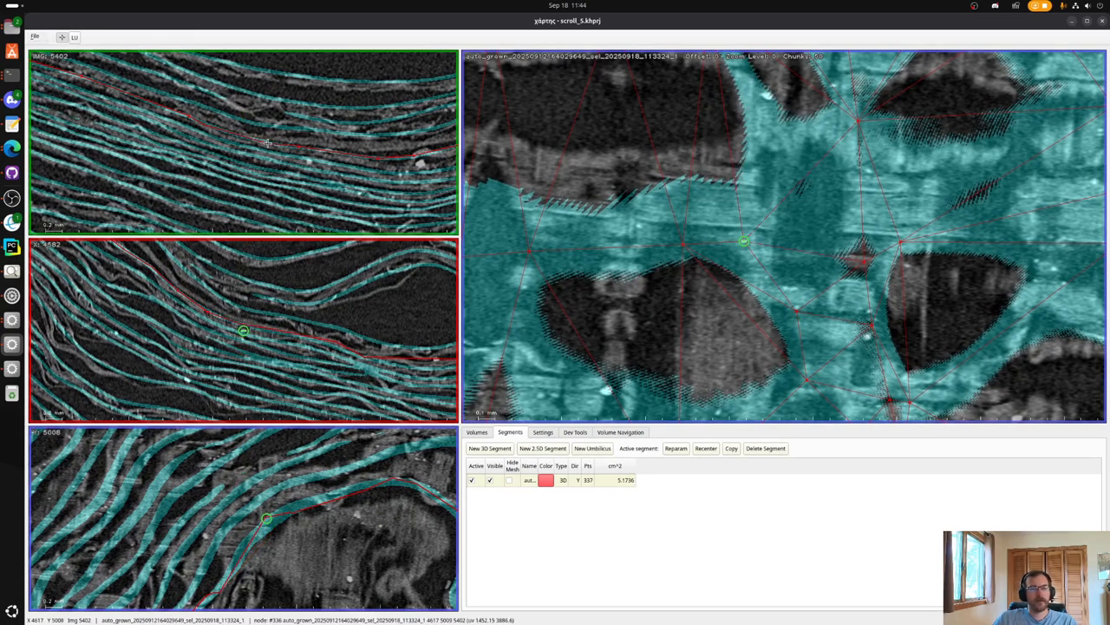
Recentre the slices along the IMG 5402 trace as far as X 5138, adding nodes on the rising part of the papyrus sheet.
{"action": "key", "text": "x"}
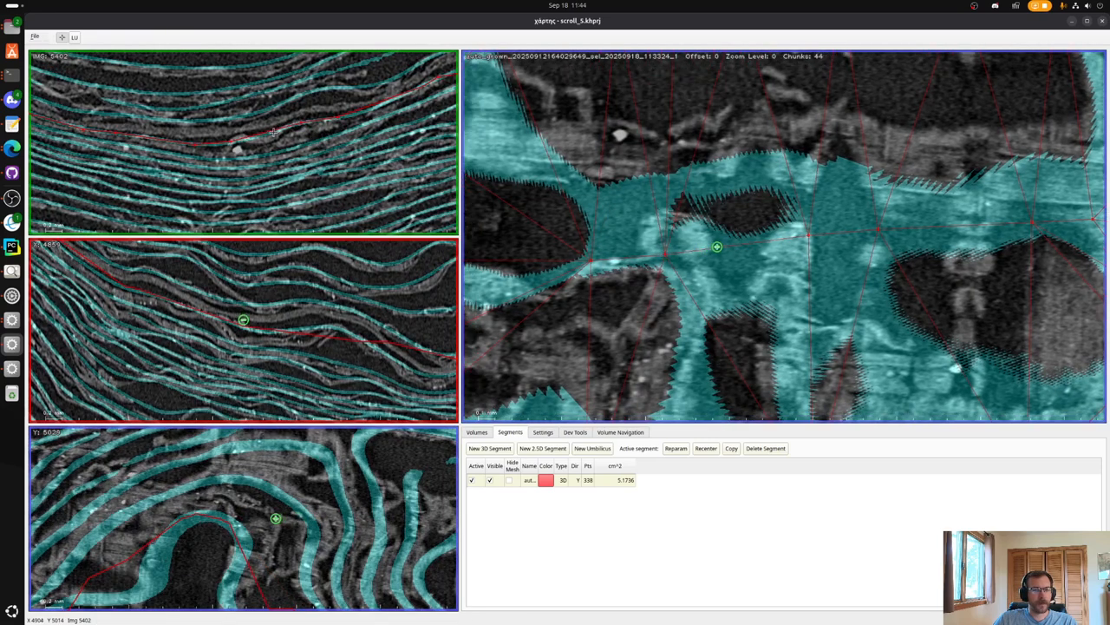
{"action": "left_click", "coordinate": [371, 107]}
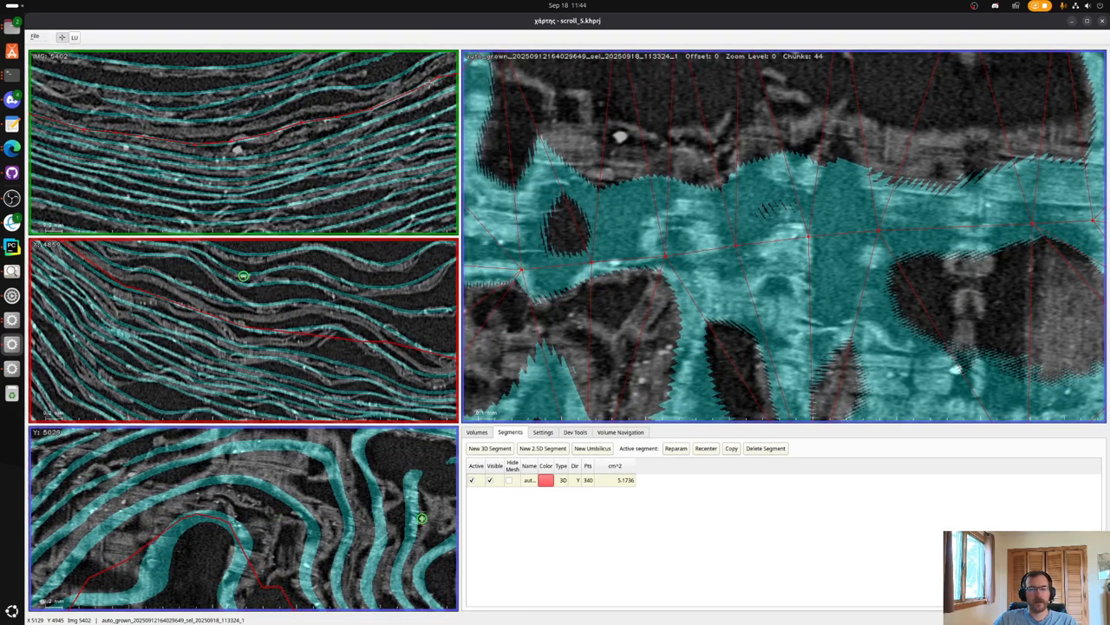
{"action": "key", "text": "x"}
{"action": "left_click", "coordinate": [300, 119]}
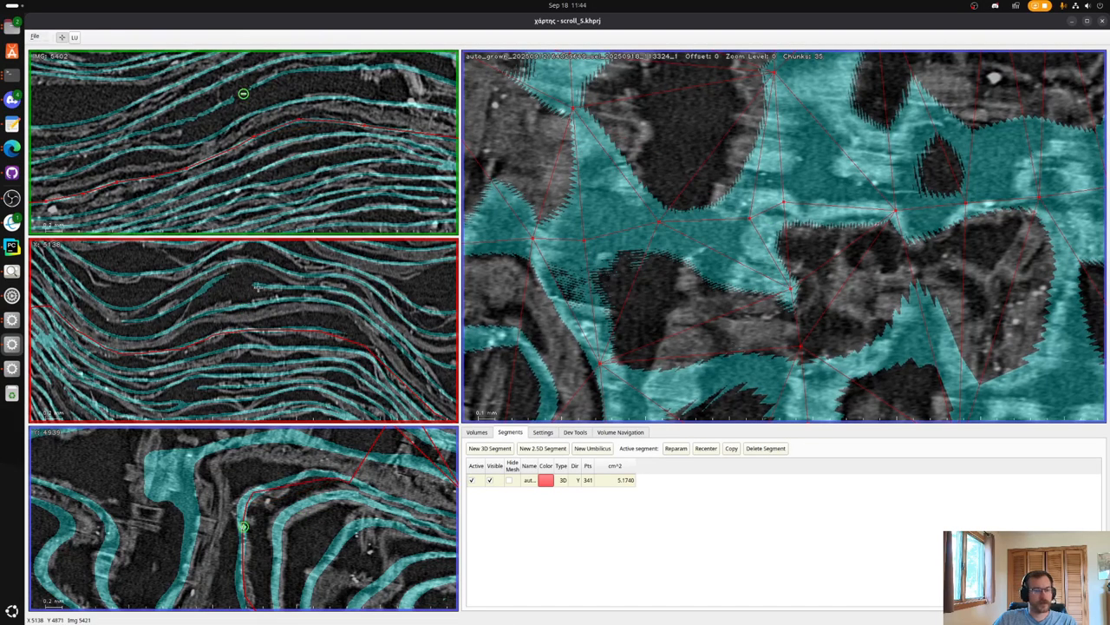
Add one node on the sheet in the X 5138 slice, and fit the Y 4939 trace around its curved sheet with more nodes.
{"action": "left_click", "coordinate": [338, 334]}
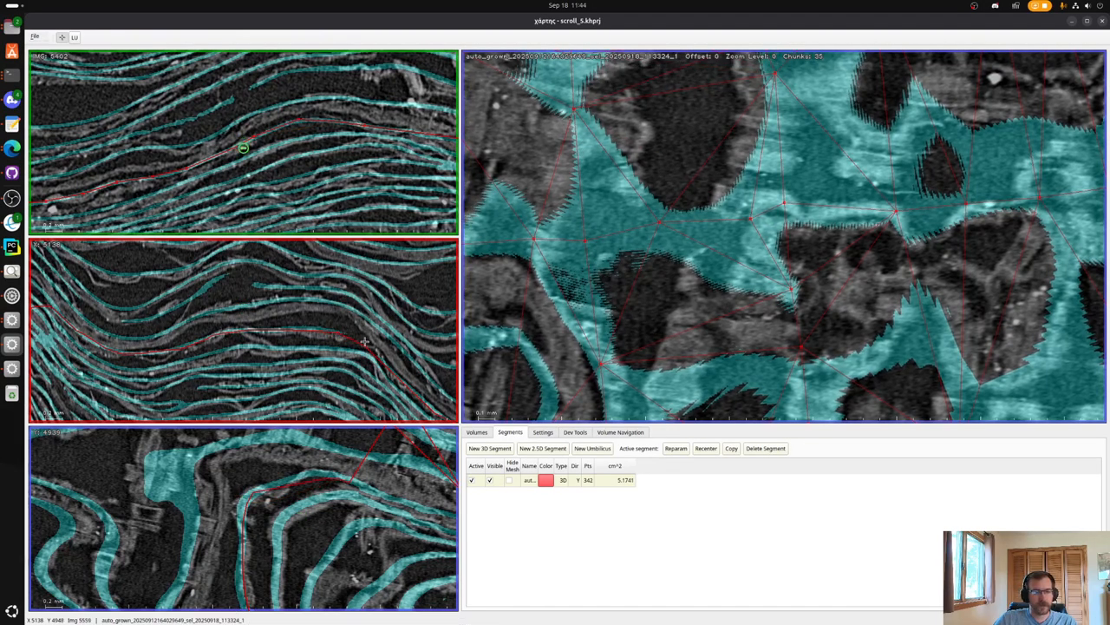
{"action": "left_click", "coordinate": [297, 479]}
{"action": "left_click", "coordinate": [323, 471]}
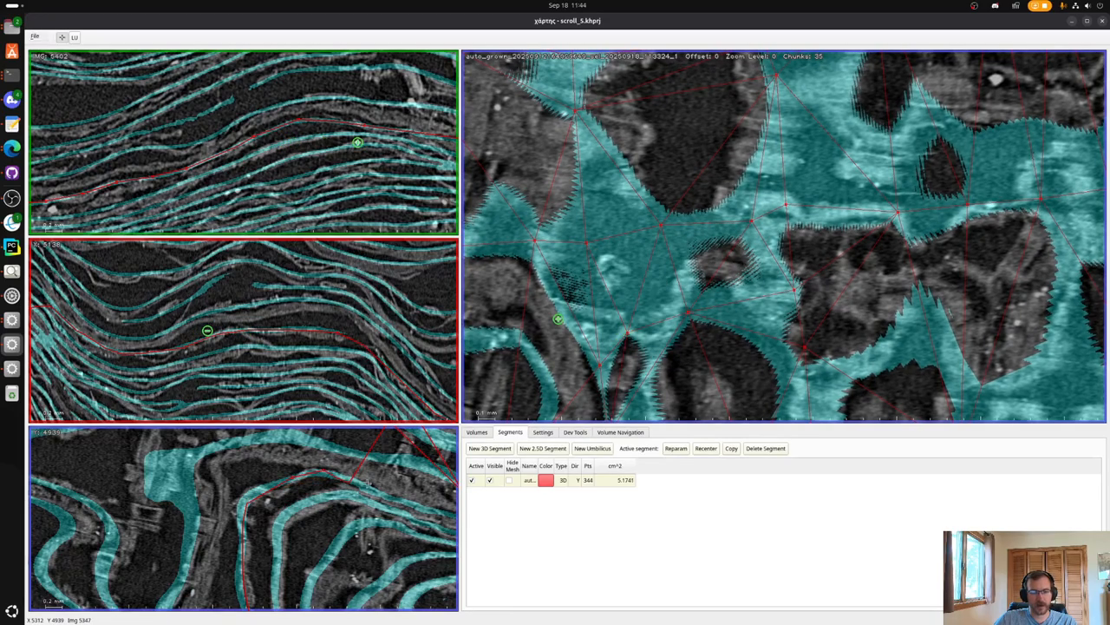
{"action": "left_click", "coordinate": [436, 510]}
{"action": "left_click", "coordinate": [359, 484]}
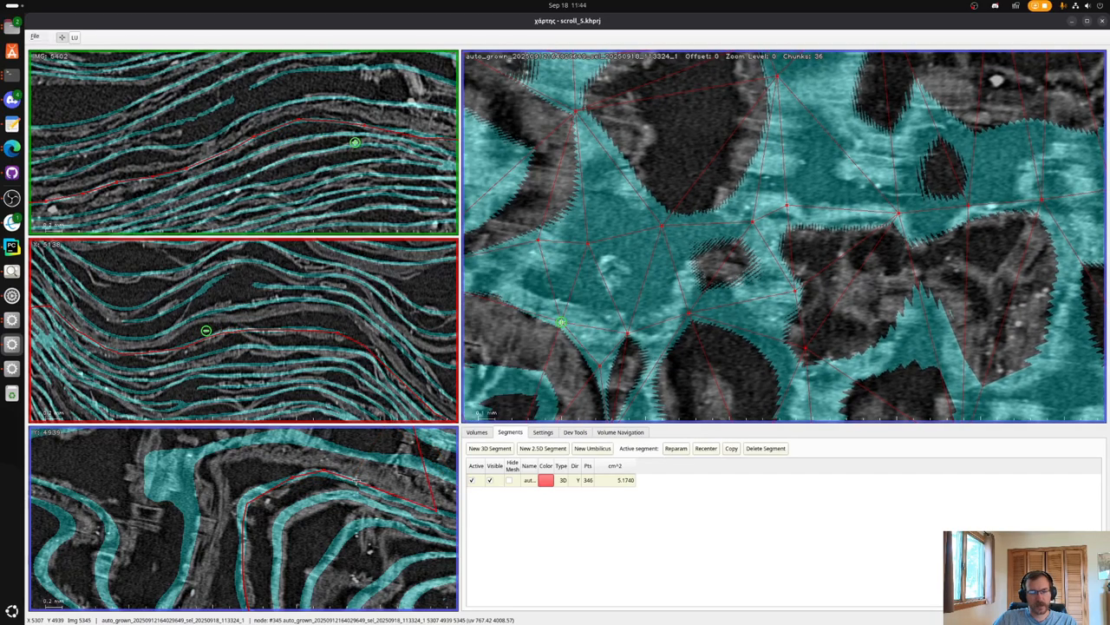
{"action": "left_click", "coordinate": [267, 472]}
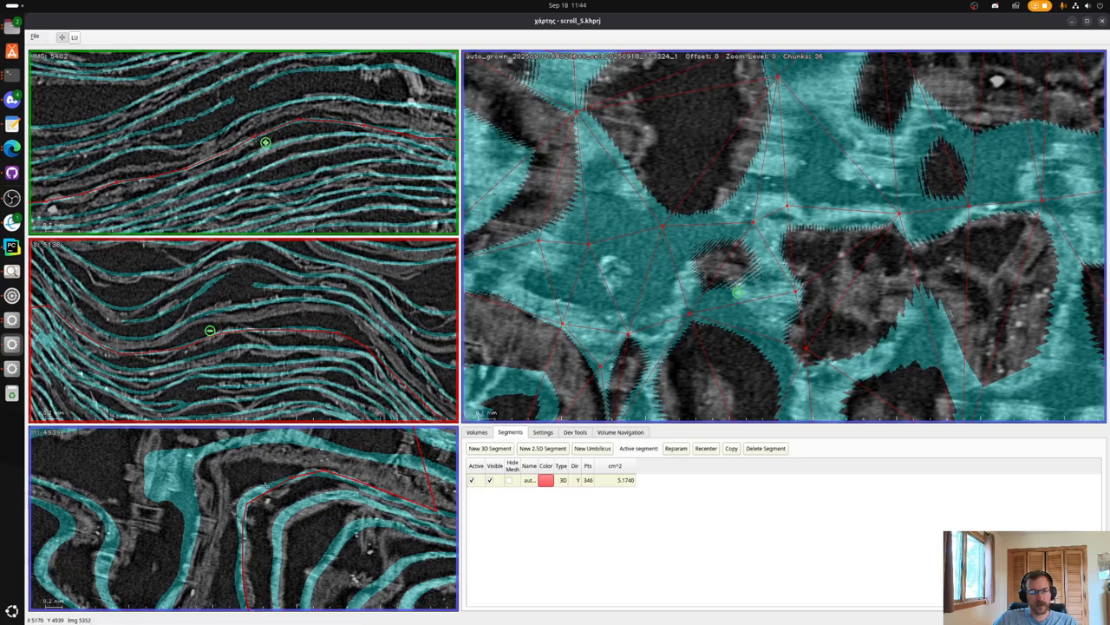
Add nodes on the papyrus sheet in the Y 4939 and IMG 5402 slices, recentre at X 5586, and adjust the IMG 5402 trace's end node.
{"action": "left_click", "coordinate": [363, 518]}
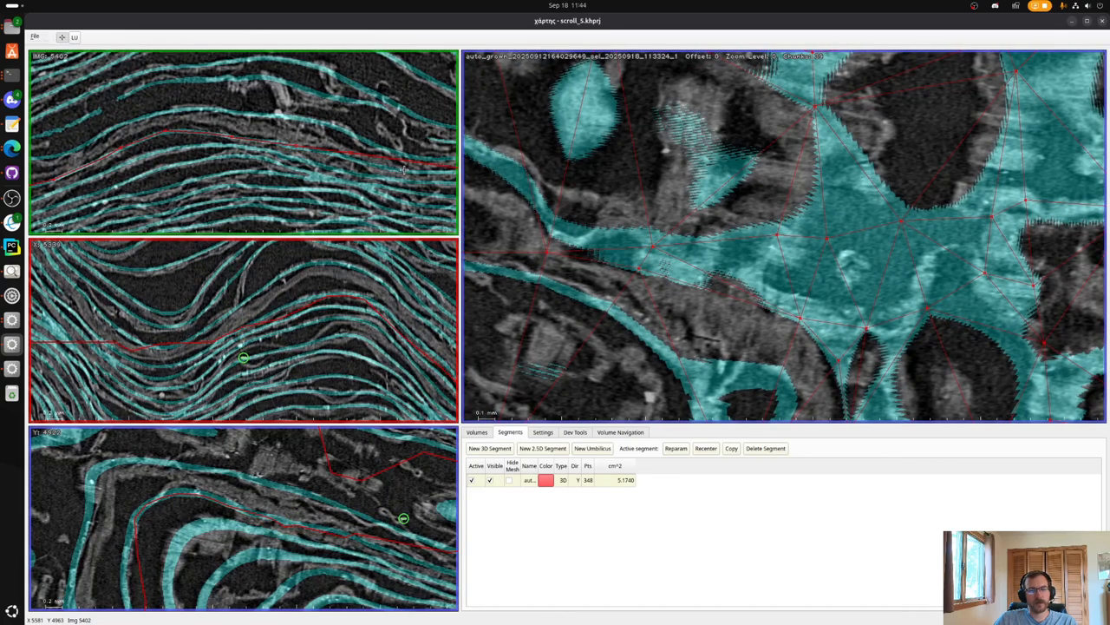
{"action": "left_click", "coordinate": [354, 154]}
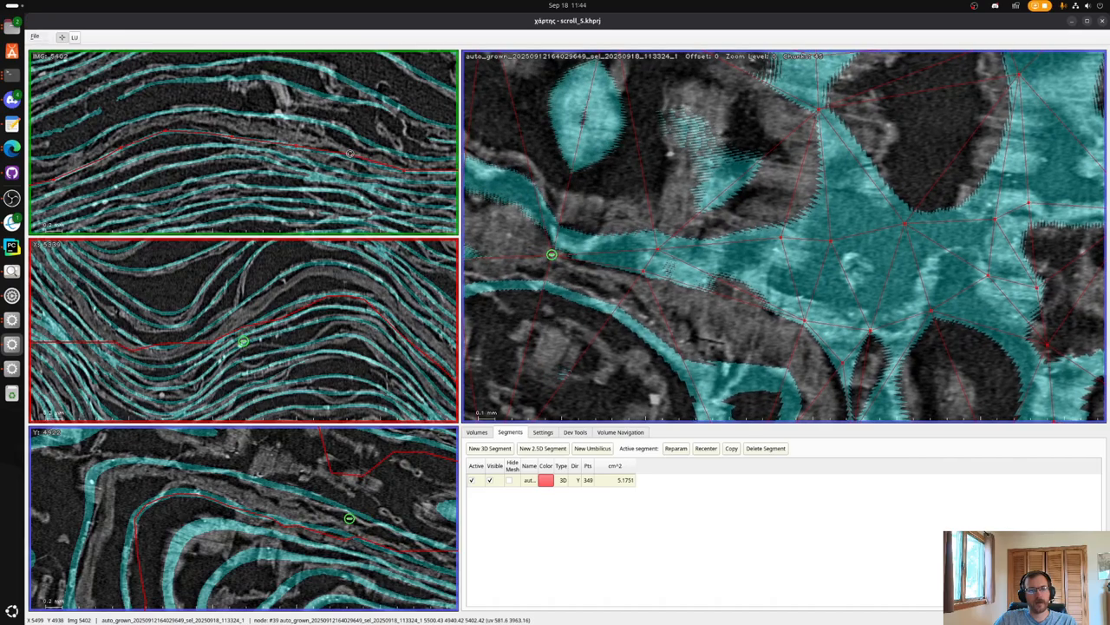
{"action": "key", "text": "x"}
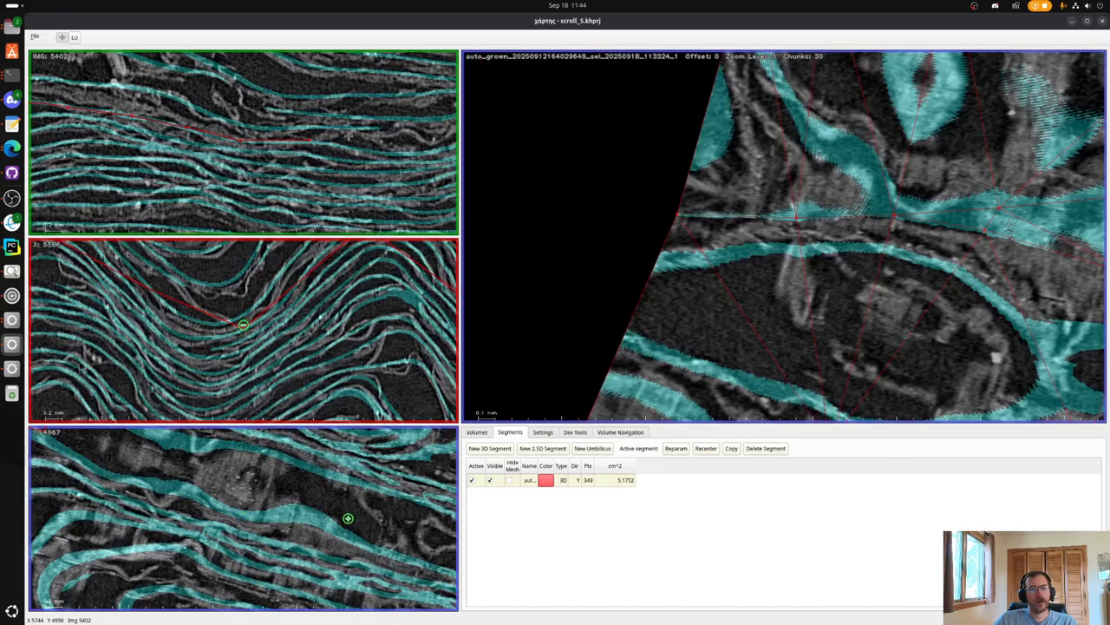
{"action": "left_click_drag", "start_coordinate": [313, 141], "coordinate": [313, 143]}
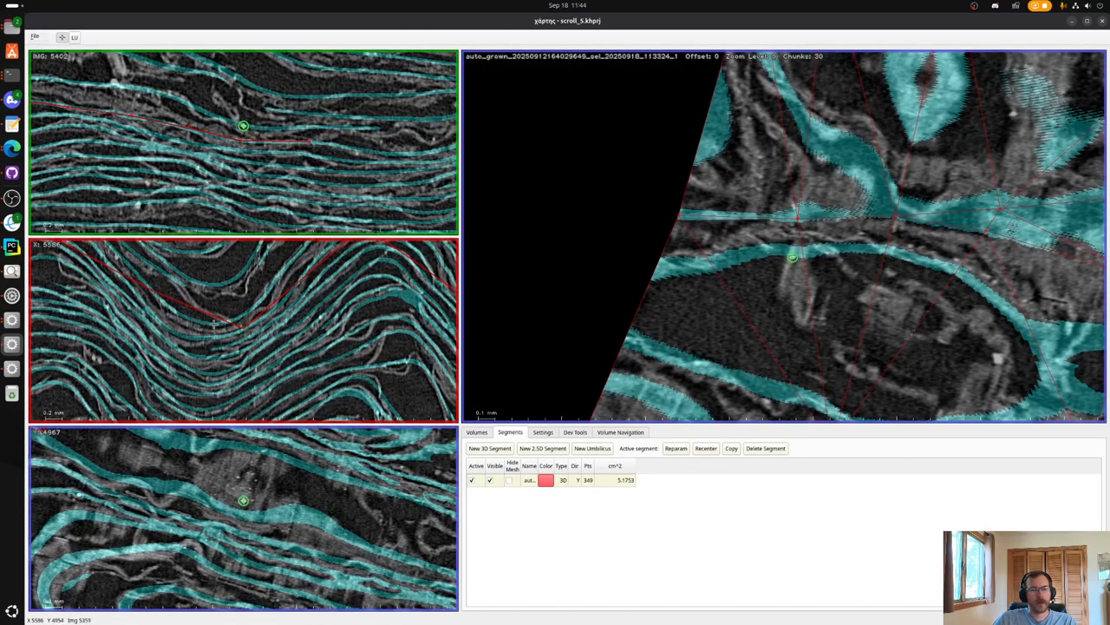
In the X 5586 slice, add nodes on both flanks and the floor of the valley so the trace follows its papyrus sheet.
{"action": "left_click", "coordinate": [191, 339]}
{"action": "left_click", "coordinate": [146, 310]}
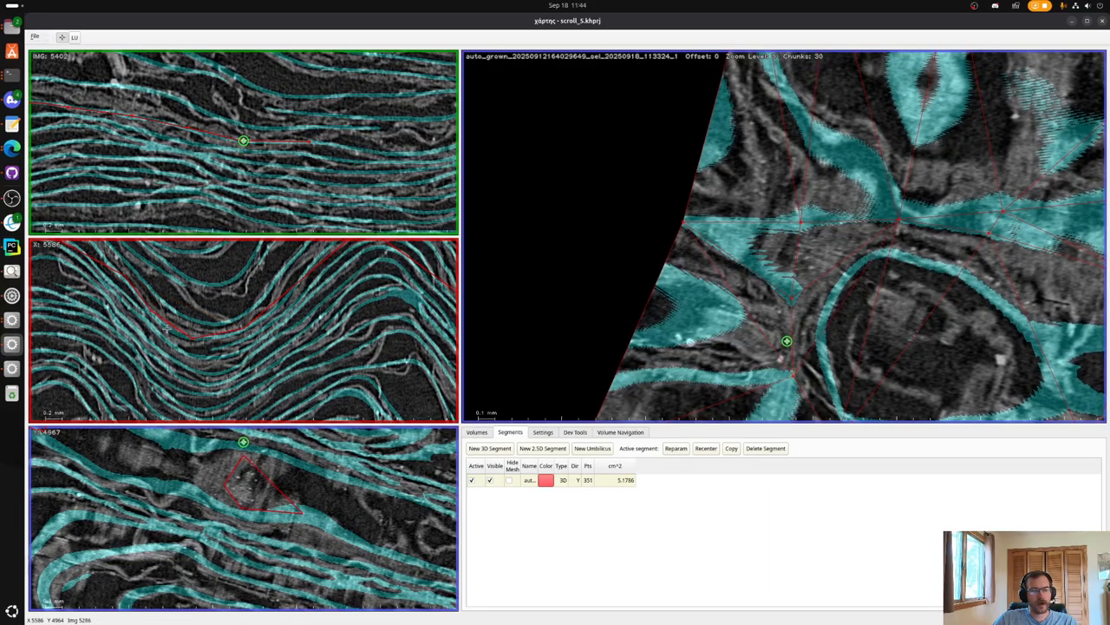
{"action": "left_click", "coordinate": [167, 328]}
{"action": "left_click", "coordinate": [283, 304], "text": "shift"}
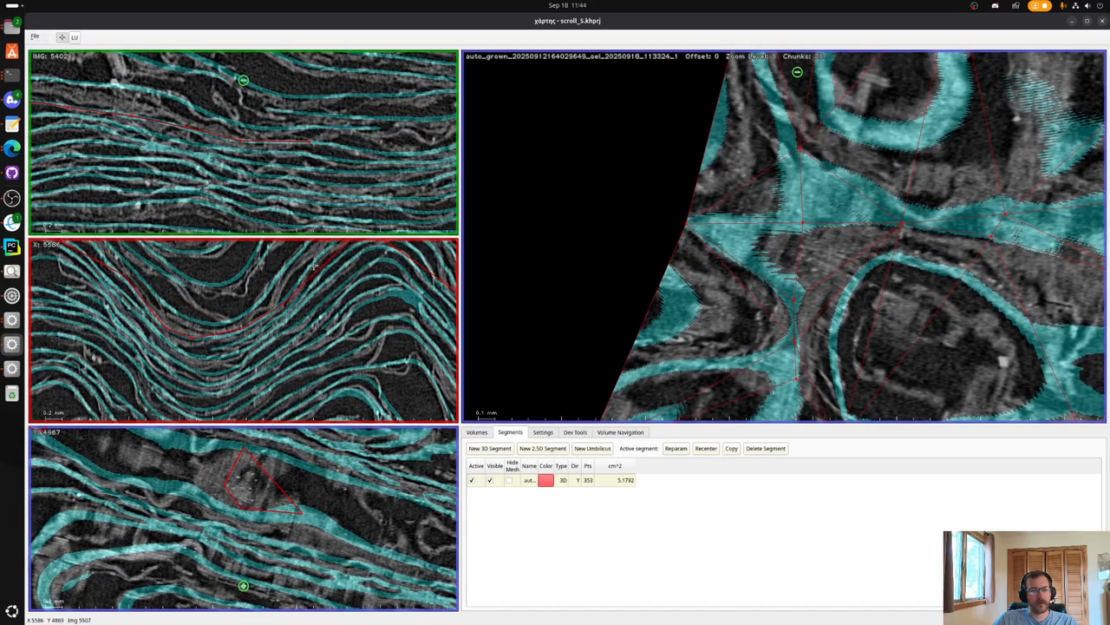
{"action": "left_click", "coordinate": [316, 258], "text": "shift"}
{"action": "left_click", "coordinate": [259, 324], "text": "shift"}
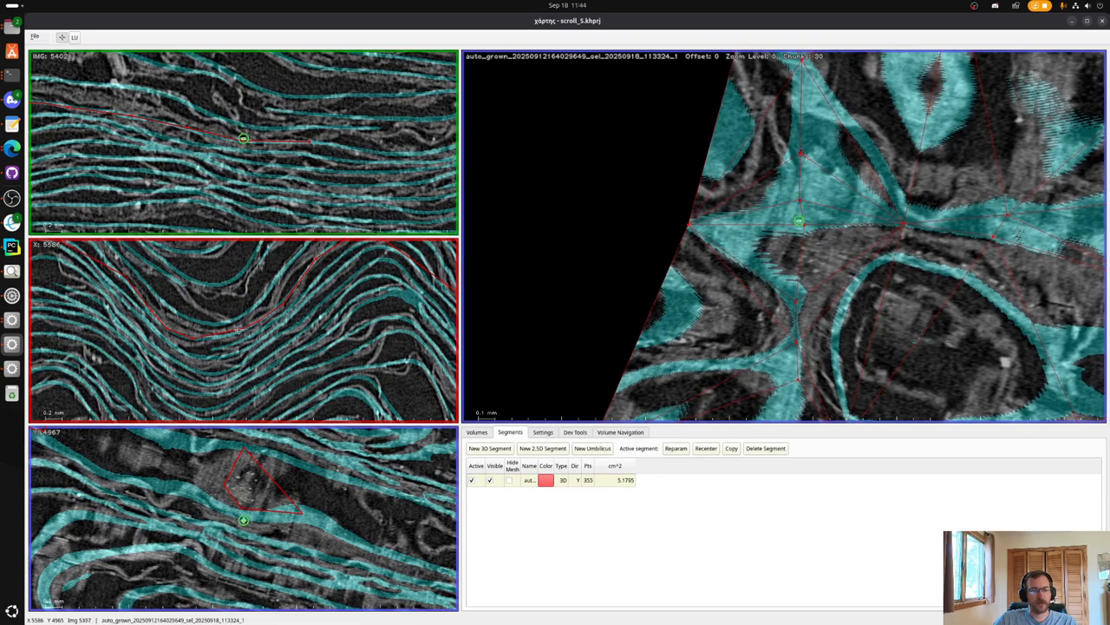
{"action": "left_click", "coordinate": [236, 336], "text": "shift"}
{"action": "left_click", "coordinate": [219, 341], "text": "shift"}
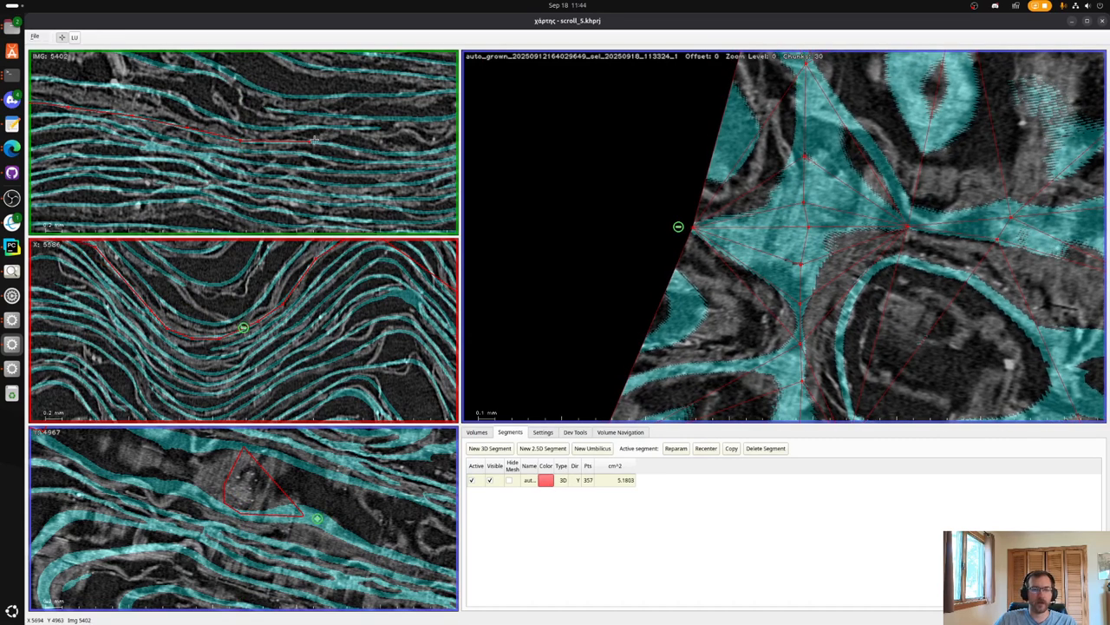
{"action": "scroll", "coordinate": [832, 308], "scroll_direction": "down", "scroll_amount": 5}
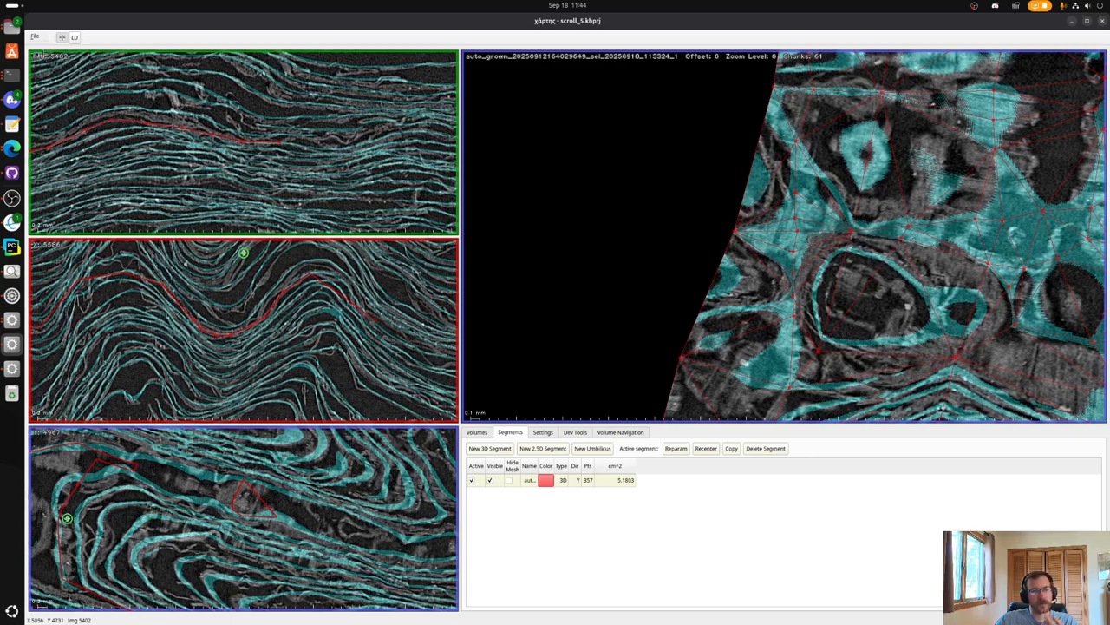
Save the project and reparameterize the active segment.
{"action": "left_click", "coordinate": [34, 37]}
{"action": "left_click", "coordinate": [52, 68]}
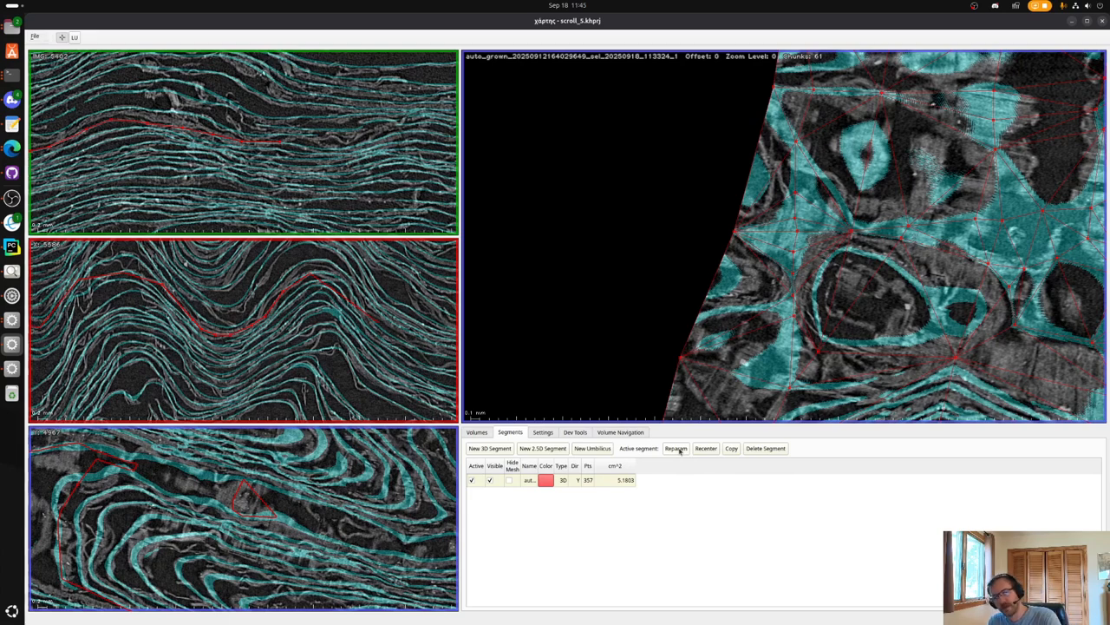
{"action": "left_click", "coordinate": [685, 449]}
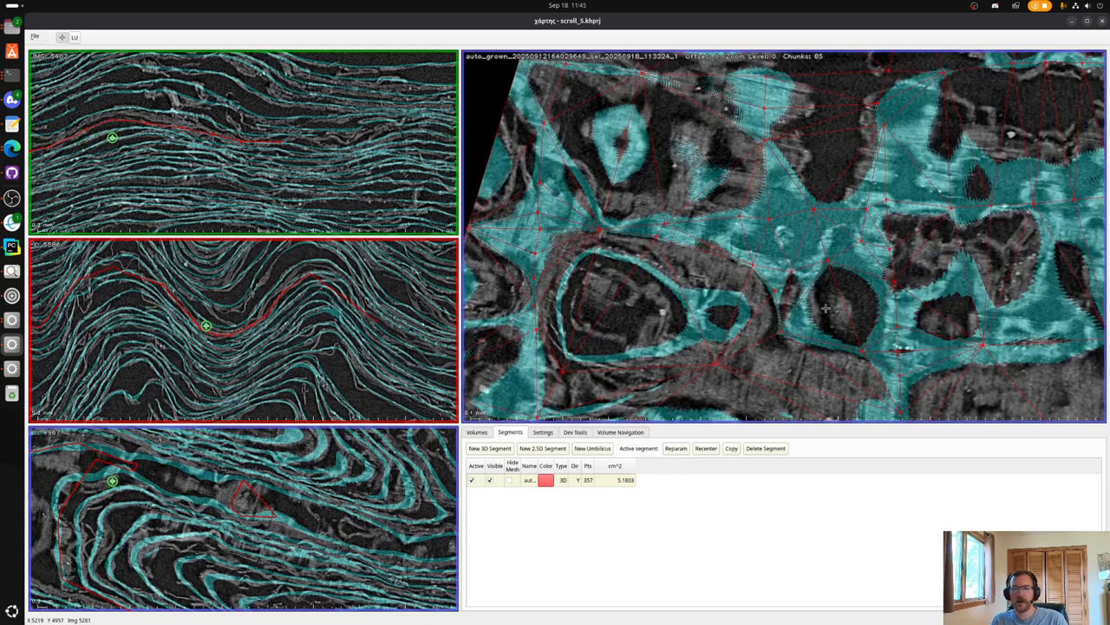
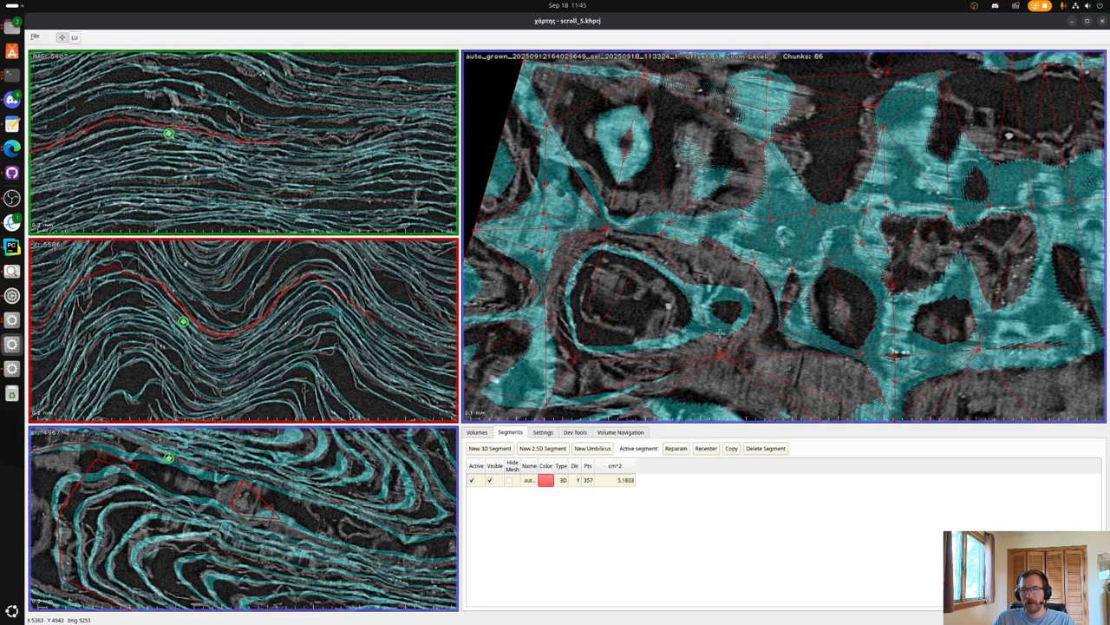
Centre the slices on the segment node at X 5553, IMG 5223, and shift two nodes of the IMG 5223 trace onto the sheet.
{"action": "scroll", "coordinate": [727, 325], "scroll_direction": "down", "scroll_amount": 3}
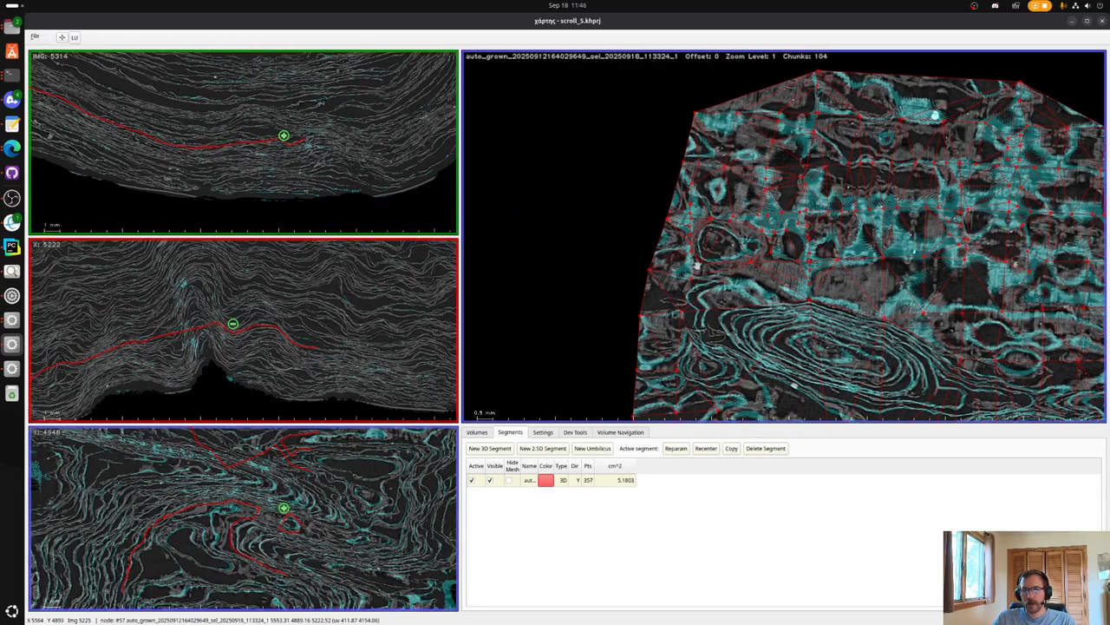
{"action": "key", "text": "x"}
{"action": "scroll", "coordinate": [799, 265], "scroll_direction": "up", "scroll_amount": 4}
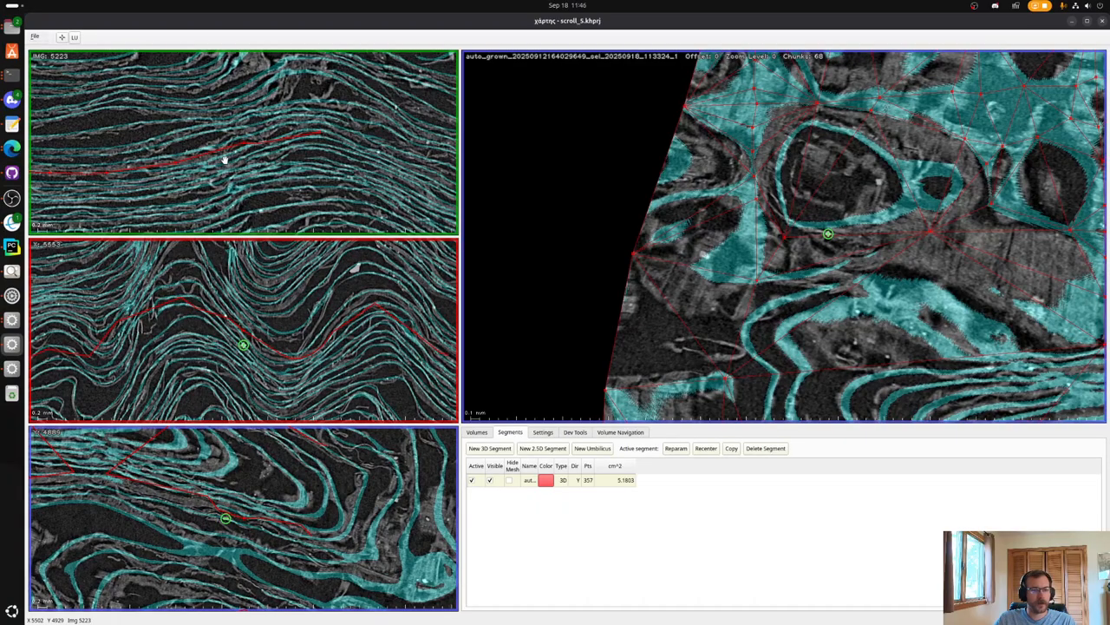
{"action": "left_click_drag", "start_coordinate": [177, 162], "coordinate": [175, 165]}
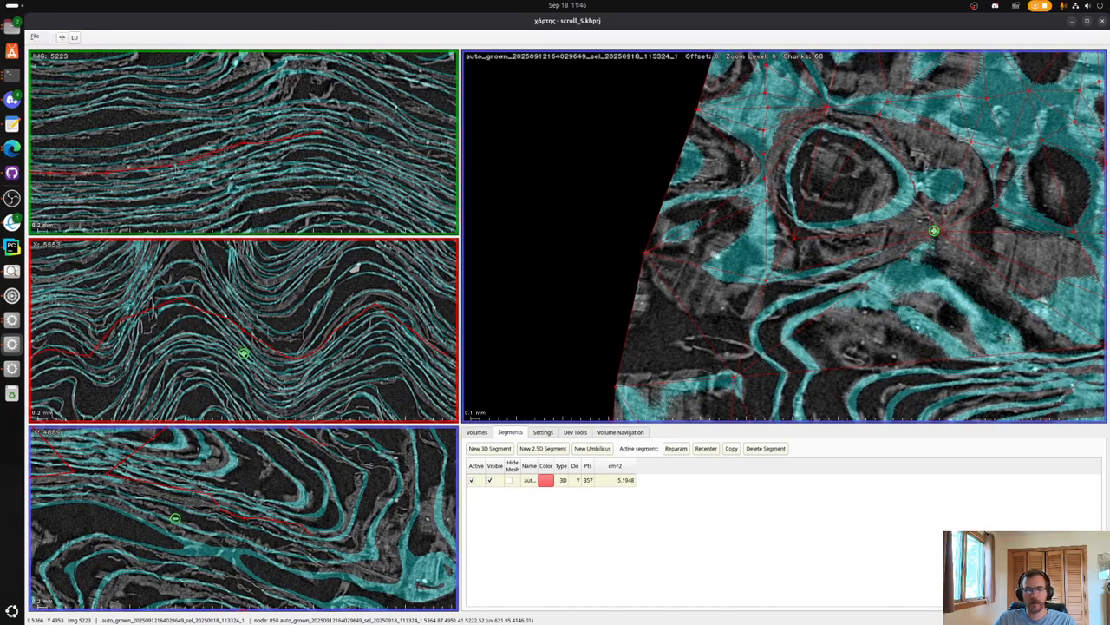
{"action": "left_click_drag", "start_coordinate": [244, 147], "coordinate": [245, 145]}
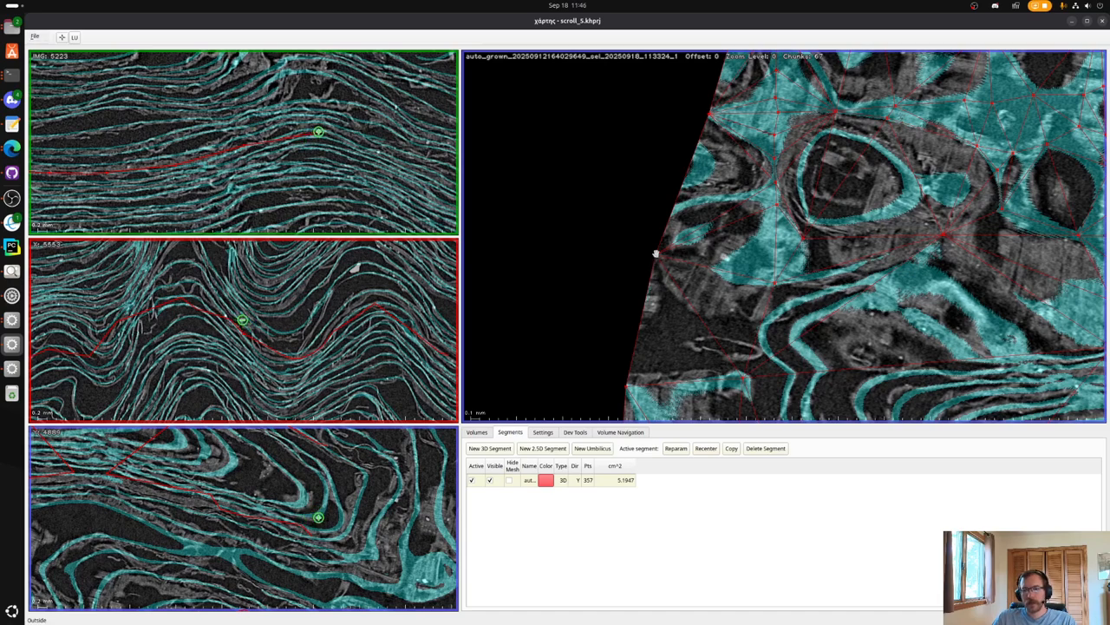
Survey the flattened segment from one edge to the other for areas where the surface still cuts across papyrus layers.
{"action": "left_click_drag", "start_coordinate": [916, 312], "coordinate": [692, 340]}
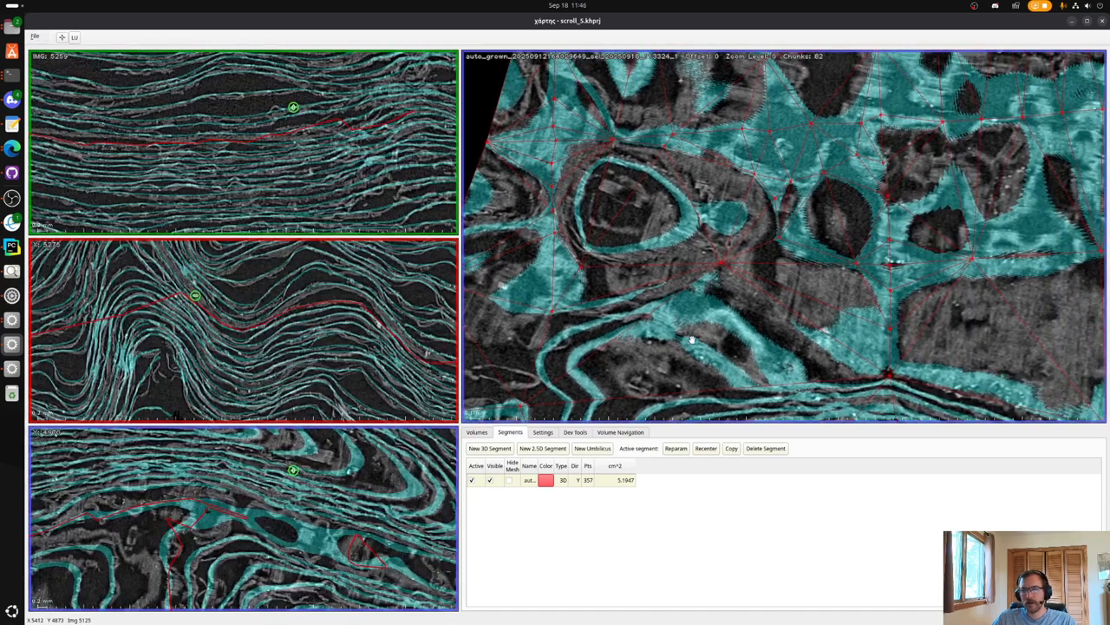
{"action": "left_click_drag", "start_coordinate": [985, 354], "coordinate": [900, 287]}
{"action": "scroll", "coordinate": [901, 287], "scroll_direction": "down", "scroll_amount": 5}
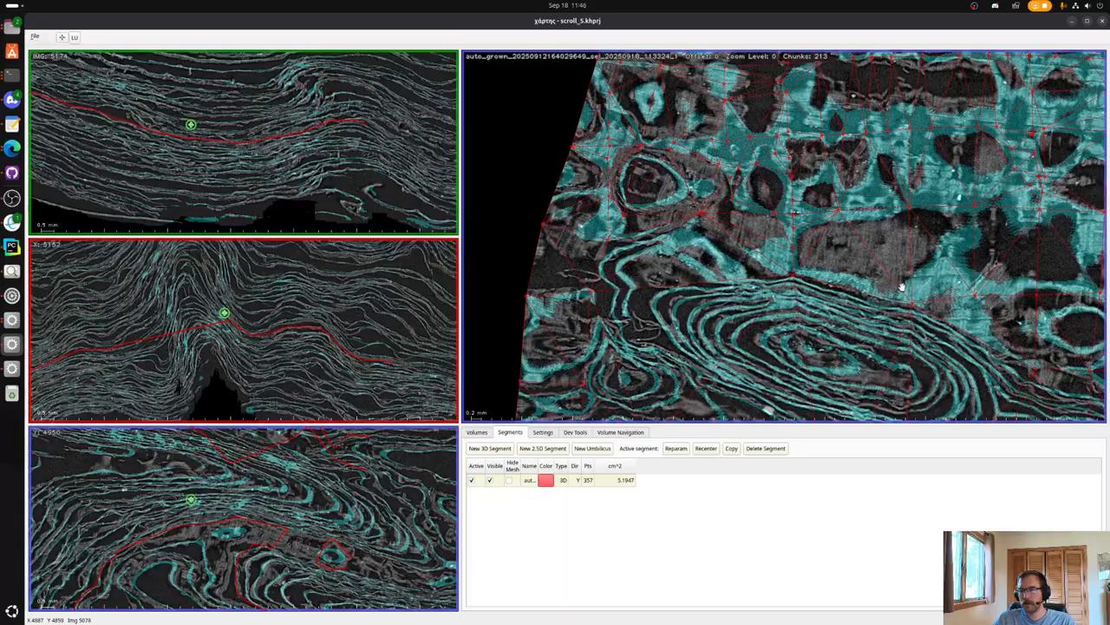
{"action": "scroll", "coordinate": [873, 301], "scroll_direction": "down", "scroll_amount": 3}
{"action": "left_click_drag", "start_coordinate": [860, 331], "coordinate": [793, 248]}
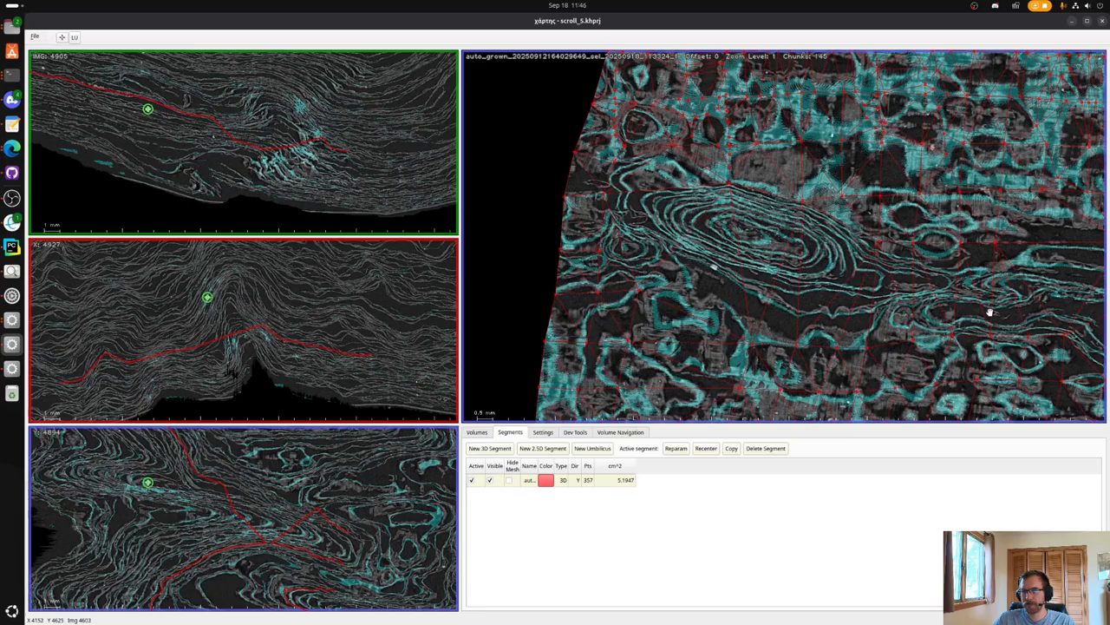
{"action": "left_click_drag", "start_coordinate": [888, 275], "coordinate": [677, 252]}
{"action": "left_click_drag", "start_coordinate": [949, 304], "coordinate": [786, 286]}
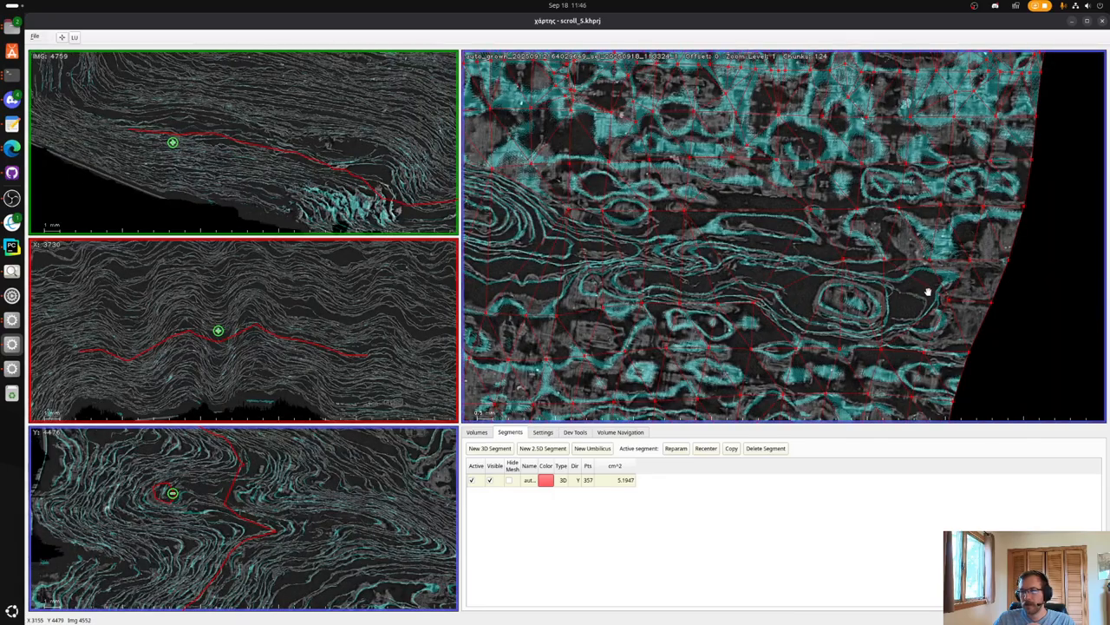
{"action": "left_click_drag", "start_coordinate": [559, 259], "coordinate": [989, 295]}
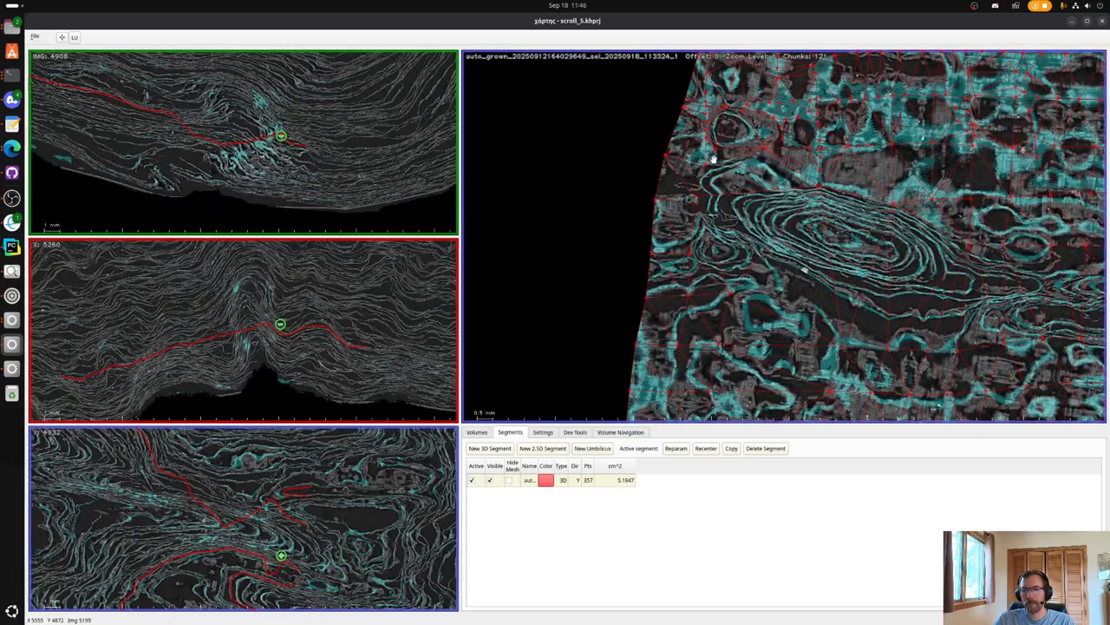
In the IMG 5223 slice, adjust the existing nodes and add more so the trace follows its sheet out to the segment's edge.
{"action": "scroll", "coordinate": [736, 183], "scroll_direction": "up", "scroll_amount": 3}
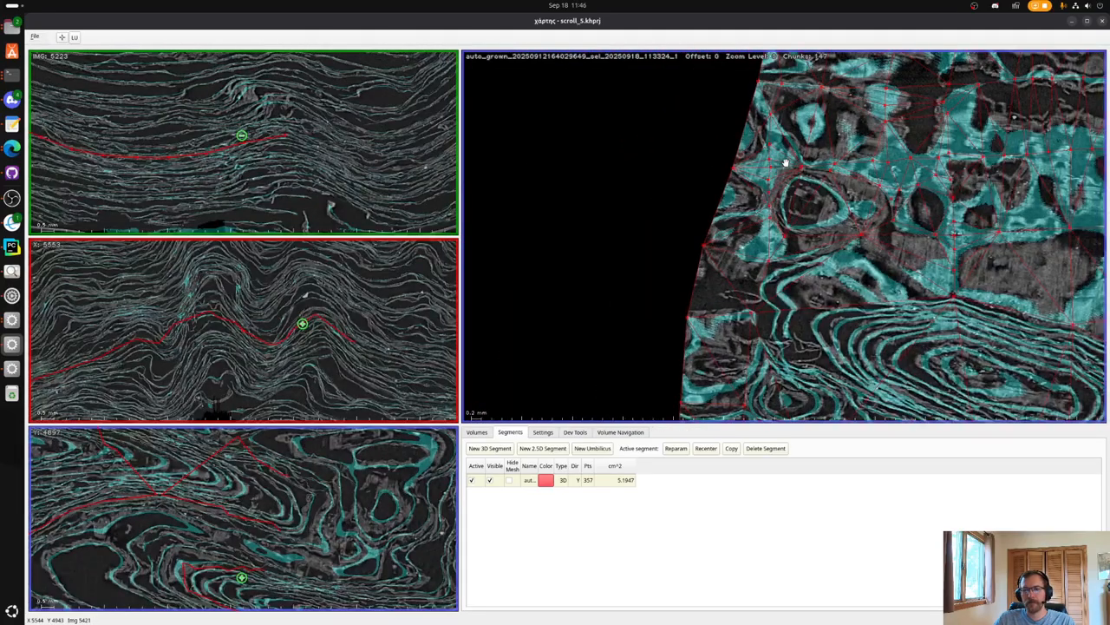
{"action": "scroll", "coordinate": [785, 162], "scroll_direction": "up", "scroll_amount": 3}
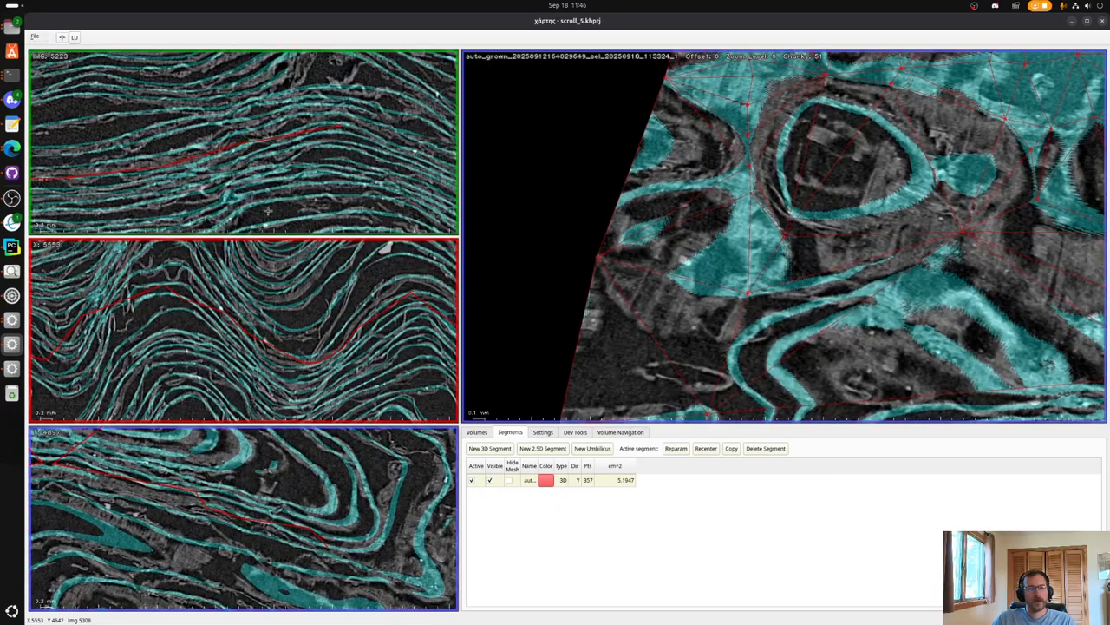
{"action": "scroll", "coordinate": [268, 211], "scroll_direction": "up", "scroll_amount": 2}
{"action": "left_click_drag", "start_coordinate": [241, 143], "coordinate": [243, 146]}
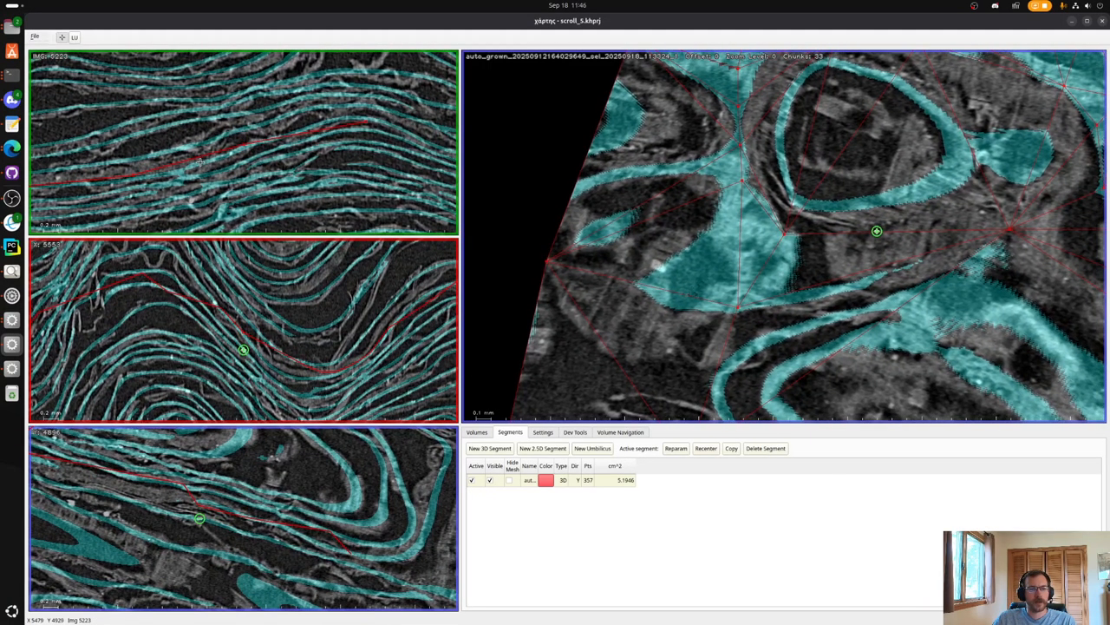
{"action": "left_click", "coordinate": [199, 162], "text": "shift"}
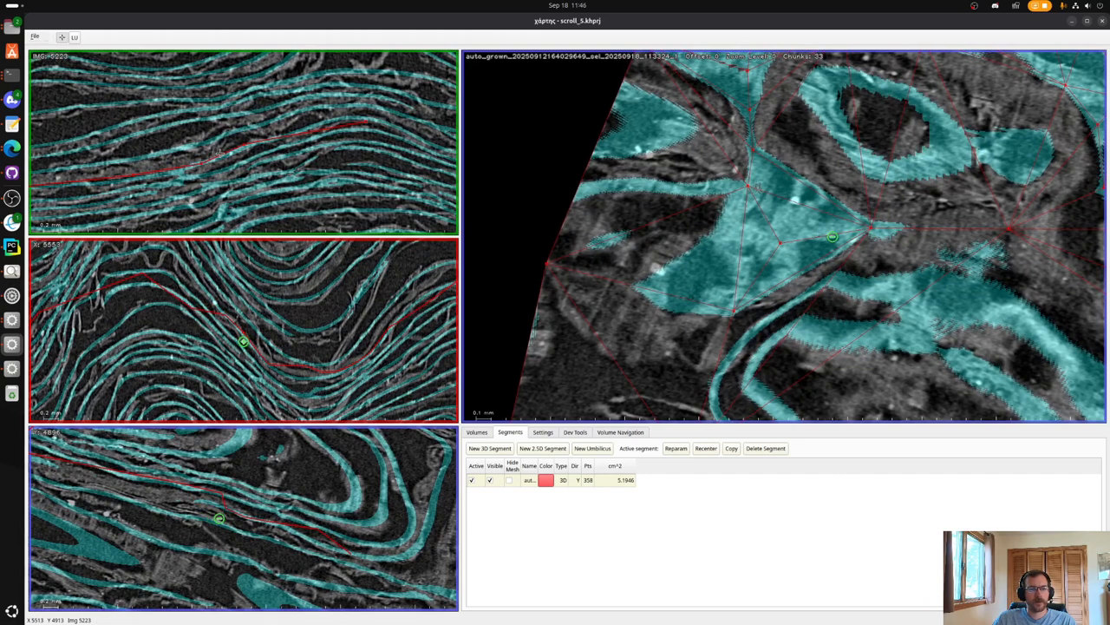
{"action": "left_click", "coordinate": [187, 164], "text": "shift"}
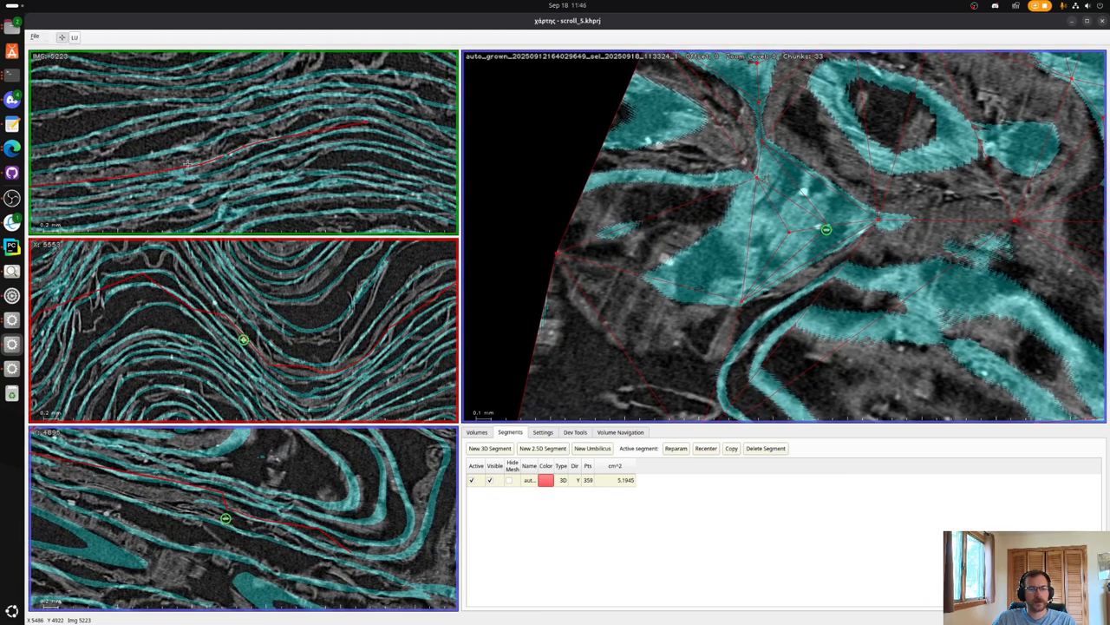
{"action": "left_click", "coordinate": [132, 179]}
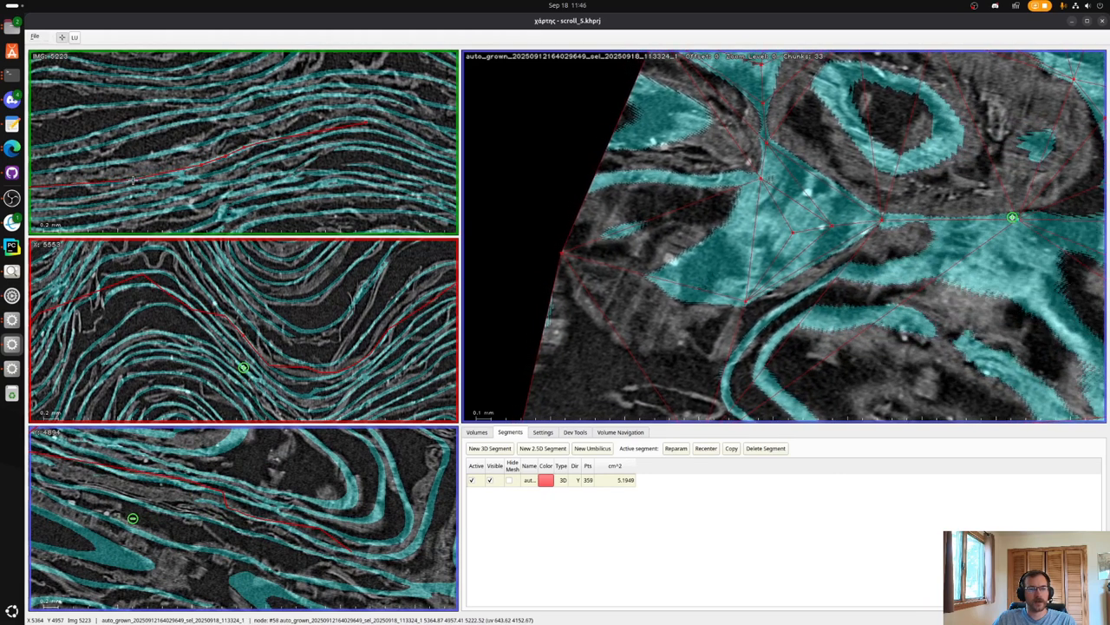
{"action": "left_click", "coordinate": [315, 119]}
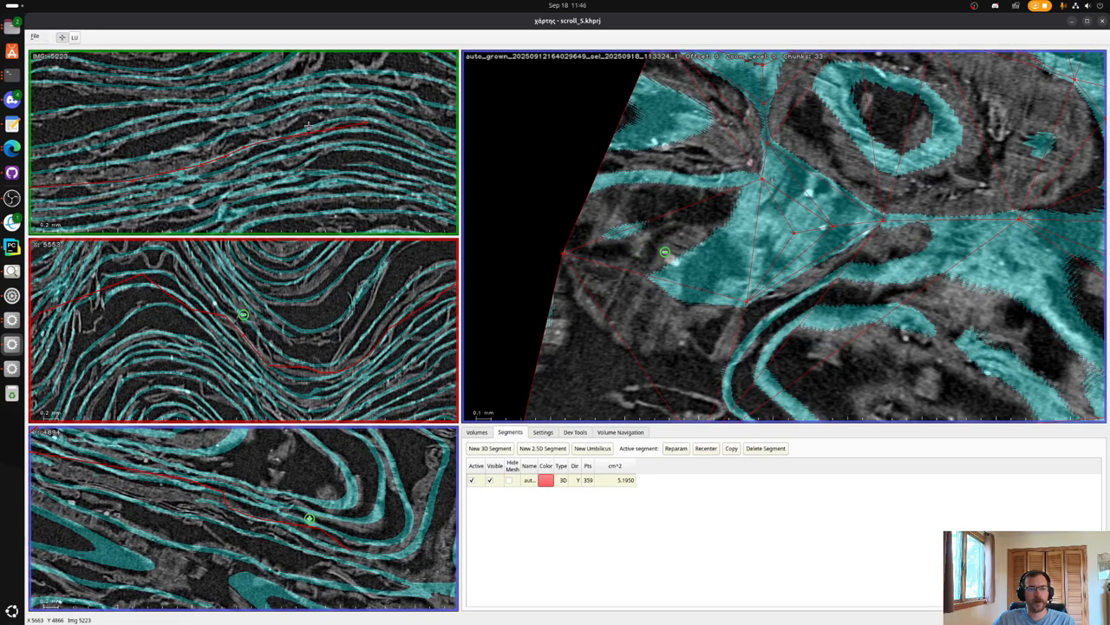
{"action": "left_click", "coordinate": [364, 116], "text": "shift"}
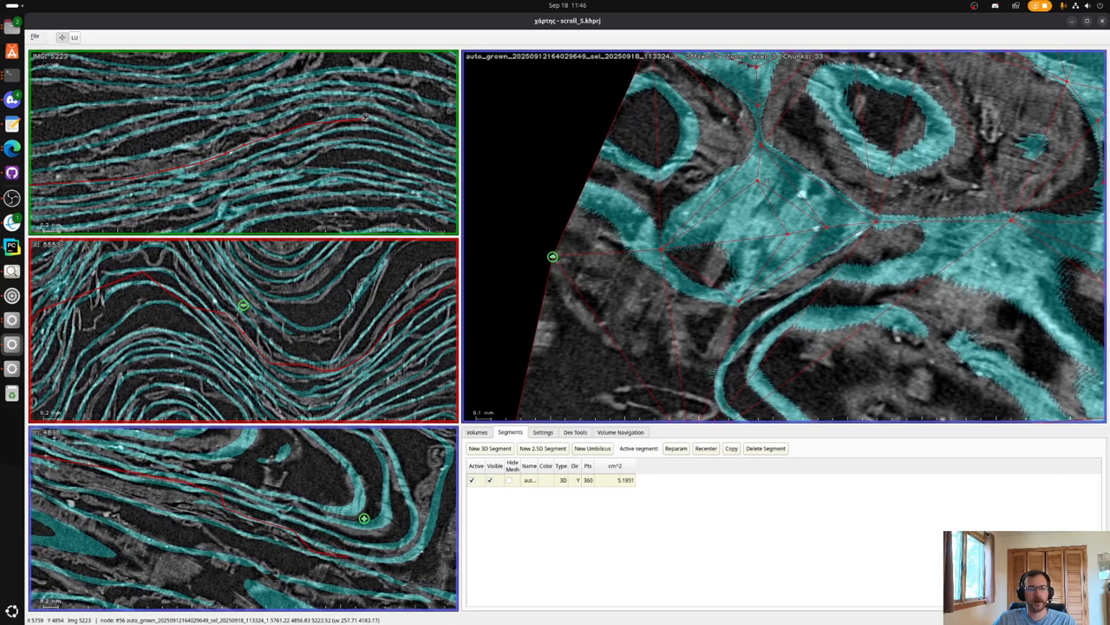
{"action": "left_click", "coordinate": [309, 123], "text": "shift"}
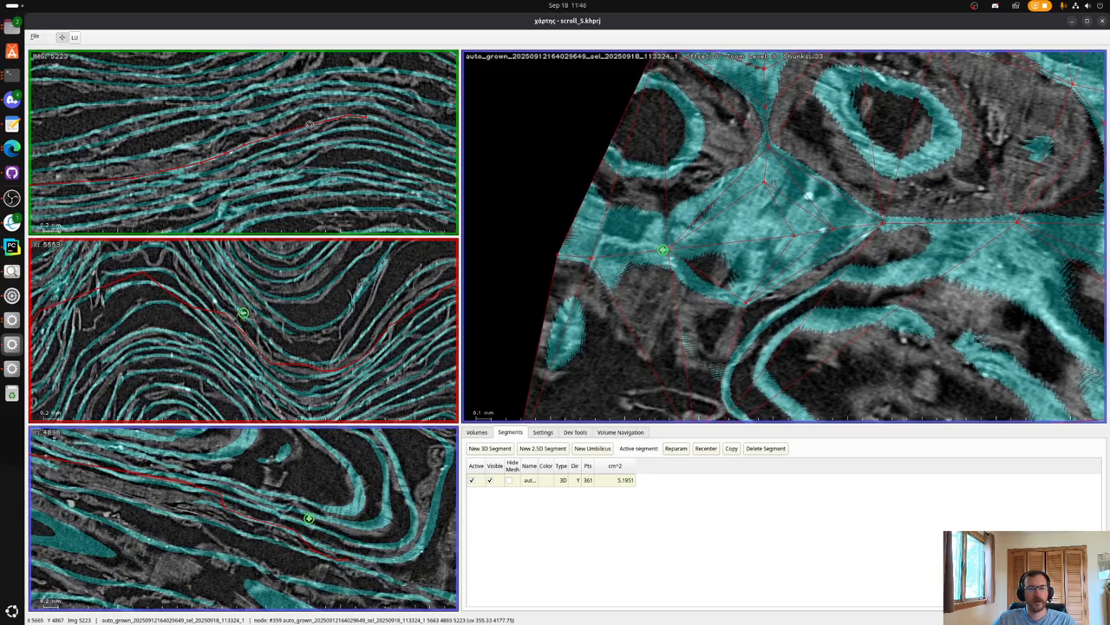
In the X 5553 slice, add nodes along the crest and the rising flank beyond the valley so the trace follows its sheet.
{"action": "left_click", "coordinate": [175, 254], "text": "shift"}
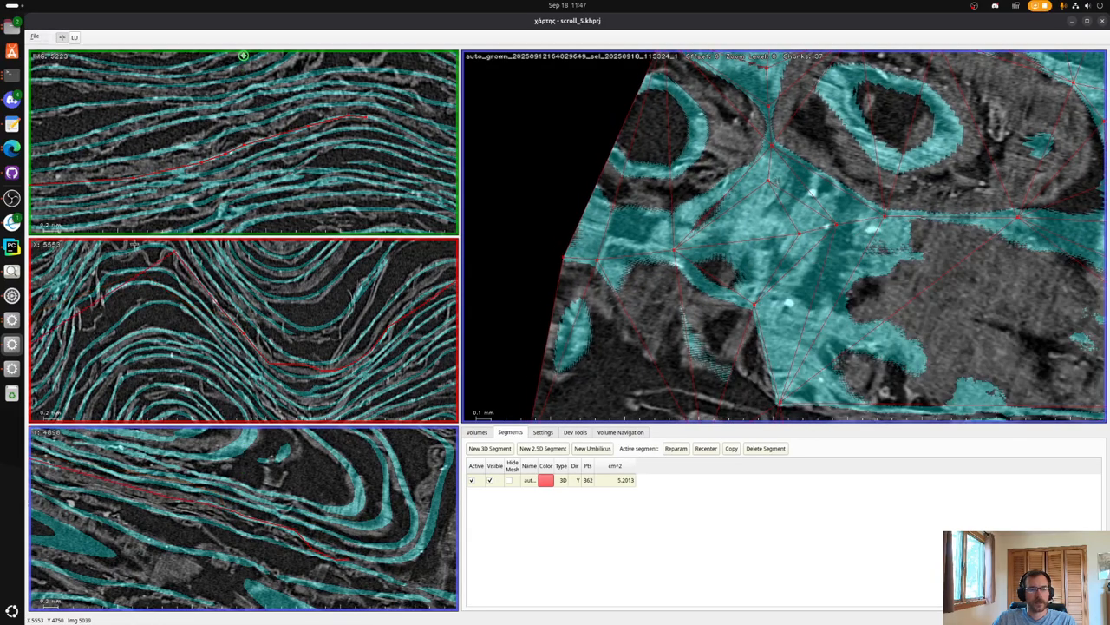
{"action": "left_click", "coordinate": [106, 255], "text": "shift"}
{"action": "left_click", "coordinate": [151, 251], "text": "shift"}
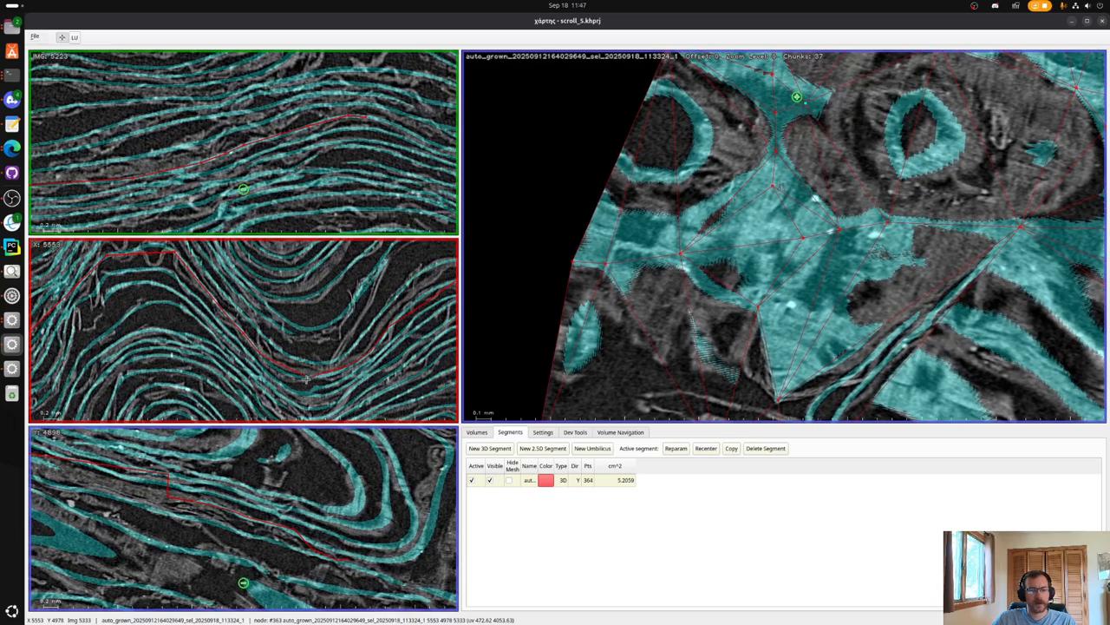
{"action": "left_click", "coordinate": [408, 310], "text": "shift"}
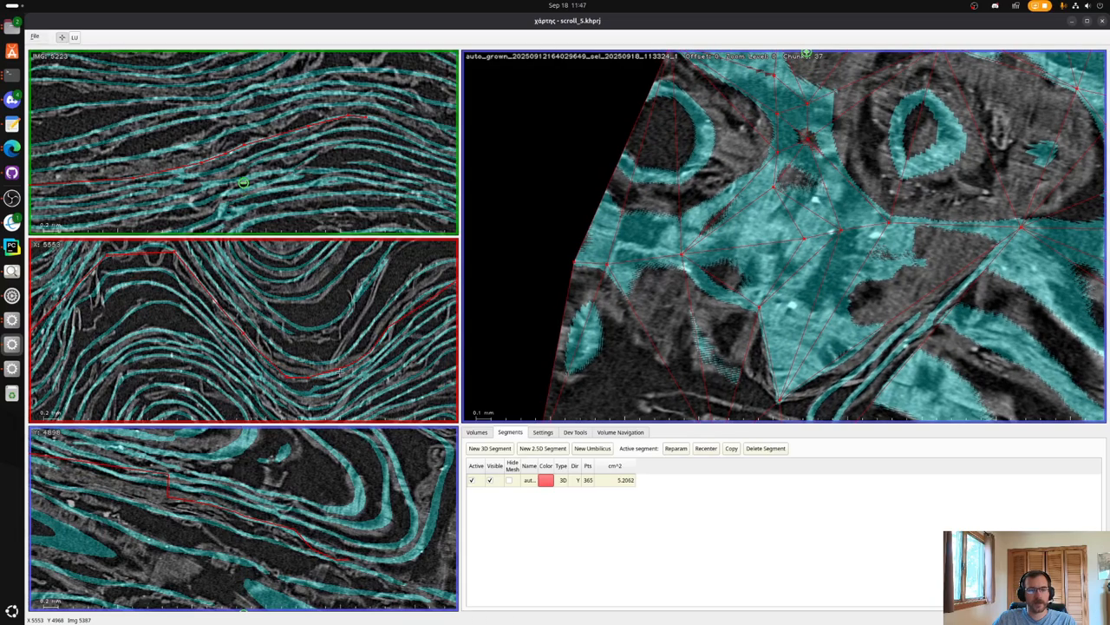
{"action": "left_click", "coordinate": [403, 317], "text": "shift"}
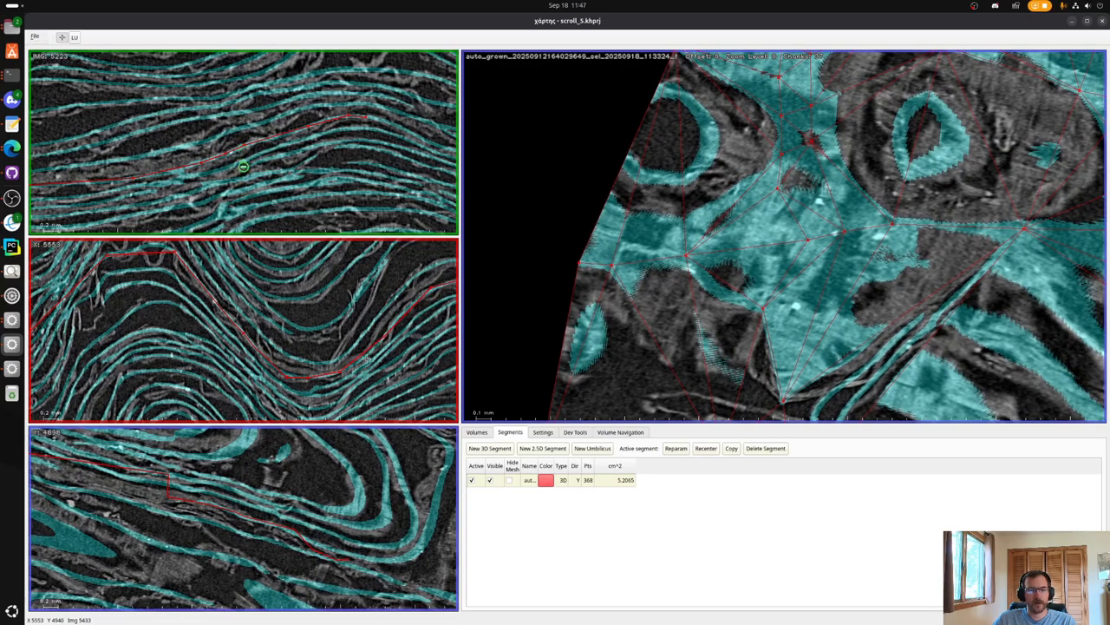
{"action": "left_click", "coordinate": [389, 331], "text": "shift"}
{"action": "left_click", "coordinate": [398, 320], "text": "shift"}
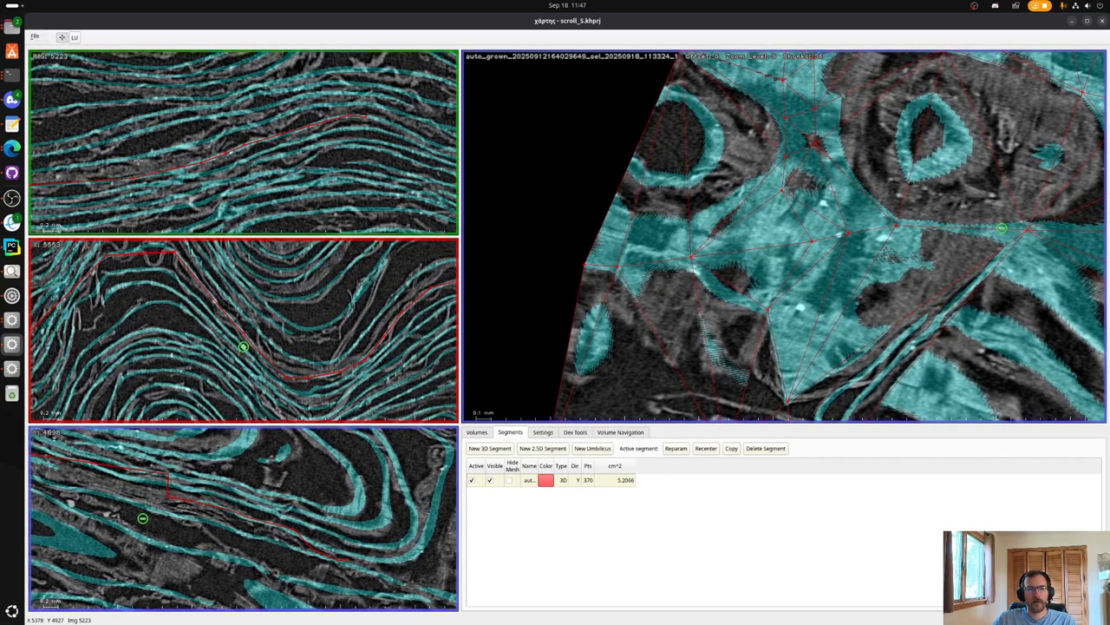
In the IMG 5223 slice, add nodes along the trace between X 5378 and X 5322 so it follows its papyrus sheet.
{"action": "left_click", "coordinate": [264, 154]}
{"action": "left_click", "coordinate": [184, 166], "text": "shift"}
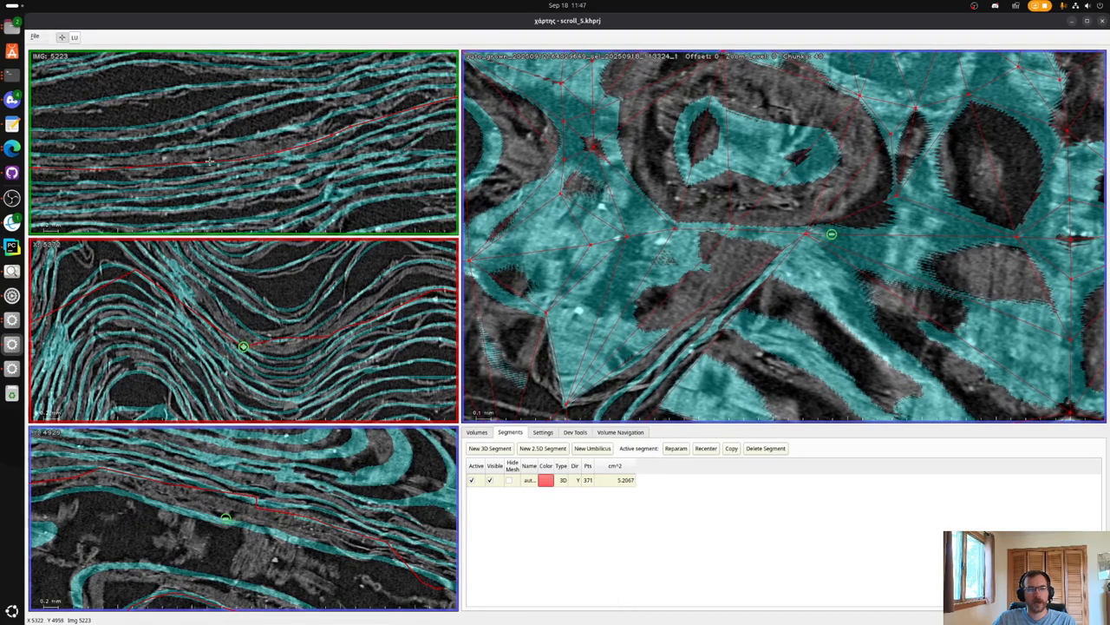
{"action": "left_click", "coordinate": [214, 135], "text": "shift"}
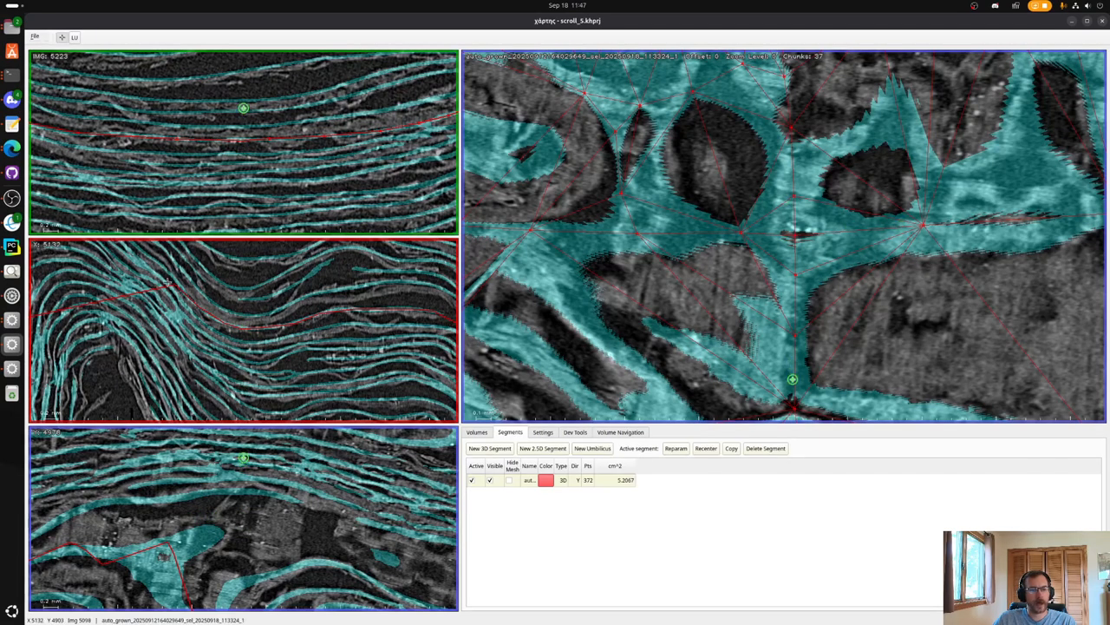
In the X 5132 slice, add nodes over the crest and down the steep flank so the trace follows its sheet.
{"action": "left_click", "coordinate": [243, 56], "text": "shift"}
{"action": "left_click", "coordinate": [165, 269], "text": "shift"}
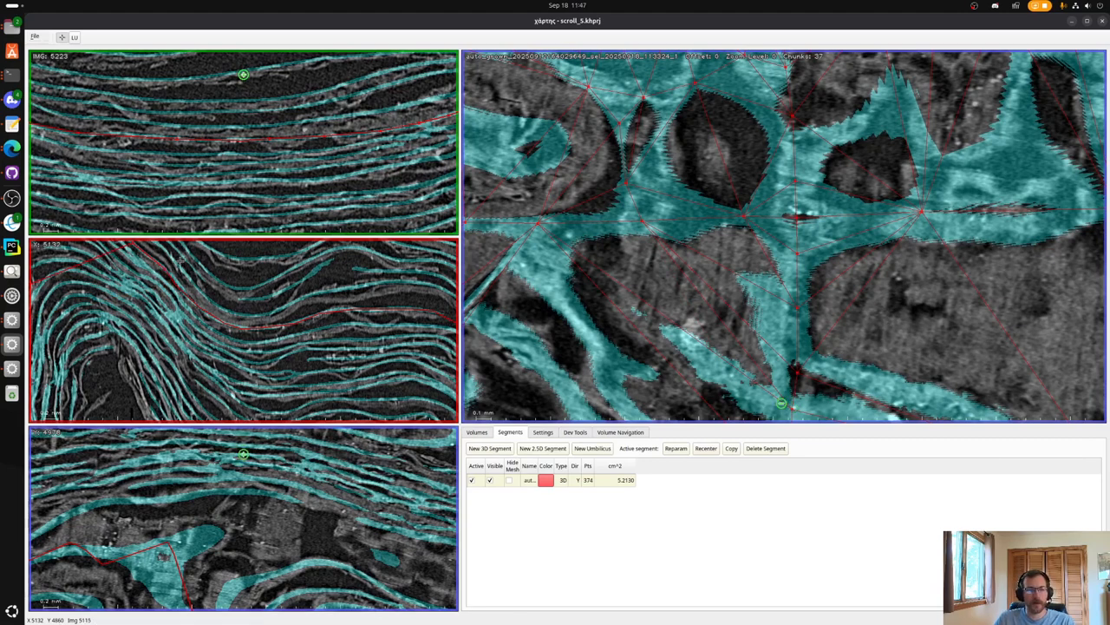
{"action": "left_click", "coordinate": [180, 282], "text": "shift"}
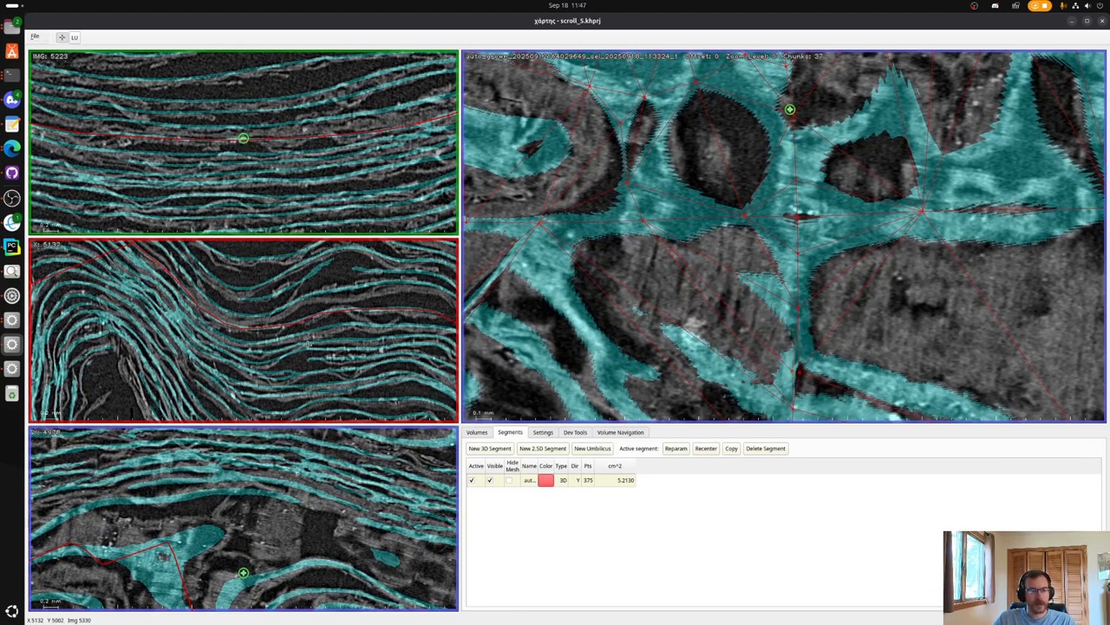
In the X 4850 slice, add nodes down the long flank and towards its far end to follow the sheet, then recentre the slices at IMG 5010.
{"action": "key", "text": "x"}
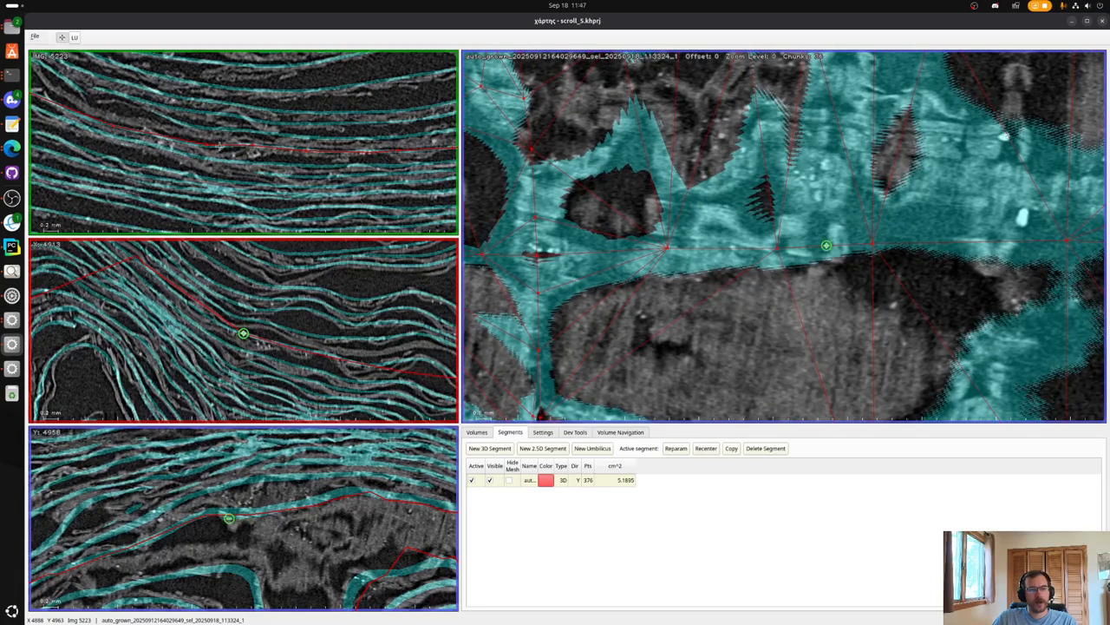
{"action": "key", "text": "x"}
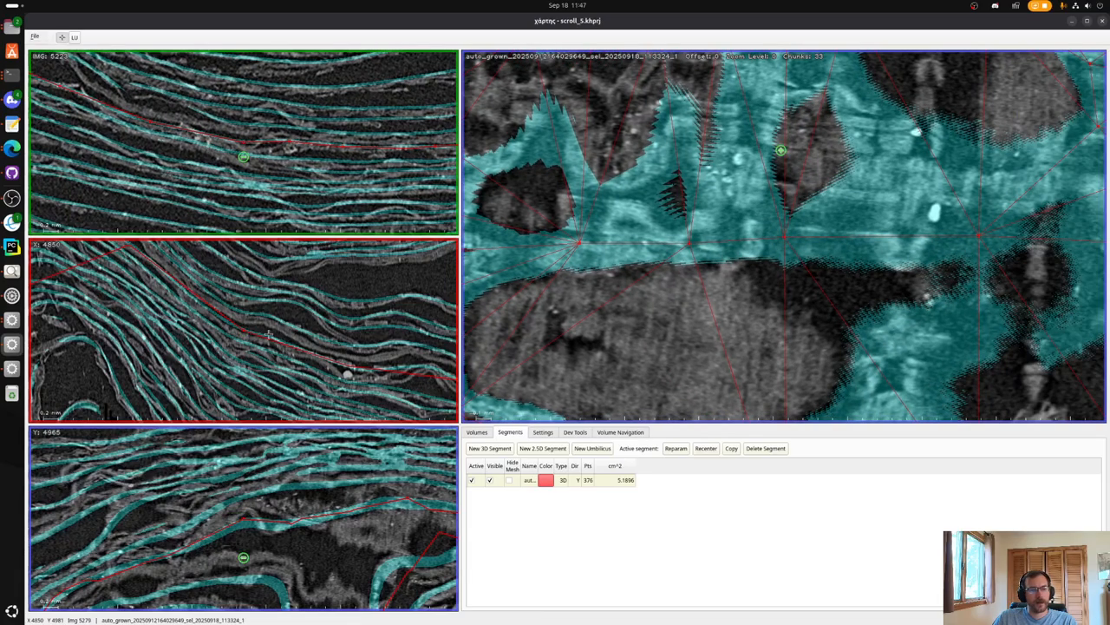
{"action": "left_click", "coordinate": [216, 312], "text": "shift"}
{"action": "left_click", "coordinate": [143, 253], "text": "shift"}
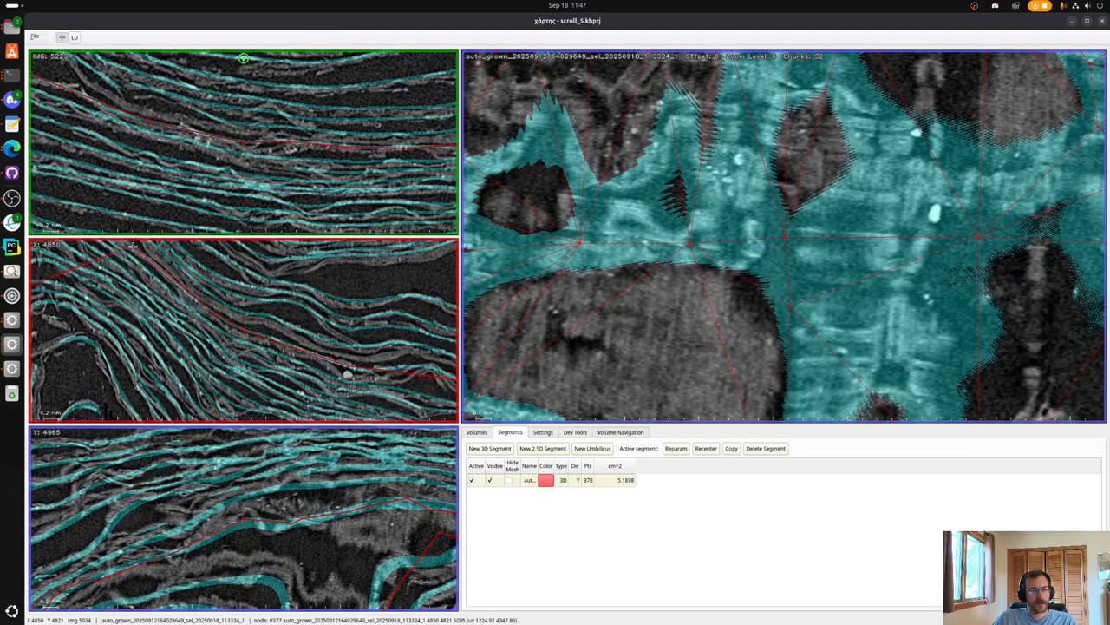
{"action": "left_click", "coordinate": [178, 287], "text": "shift"}
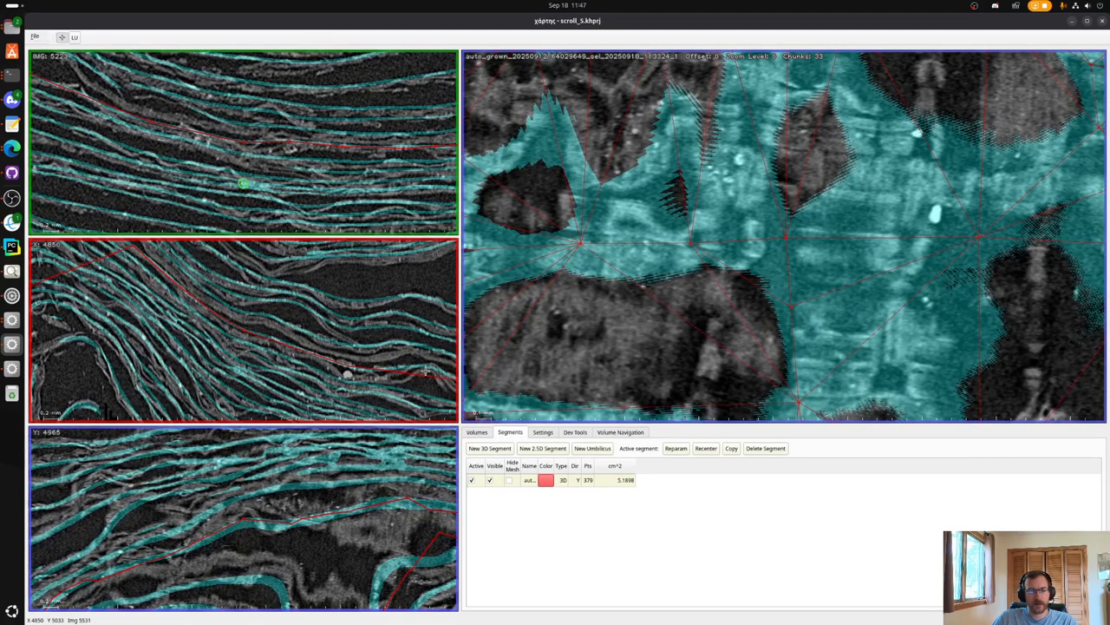
{"action": "left_click", "coordinate": [422, 368], "text": "shift"}
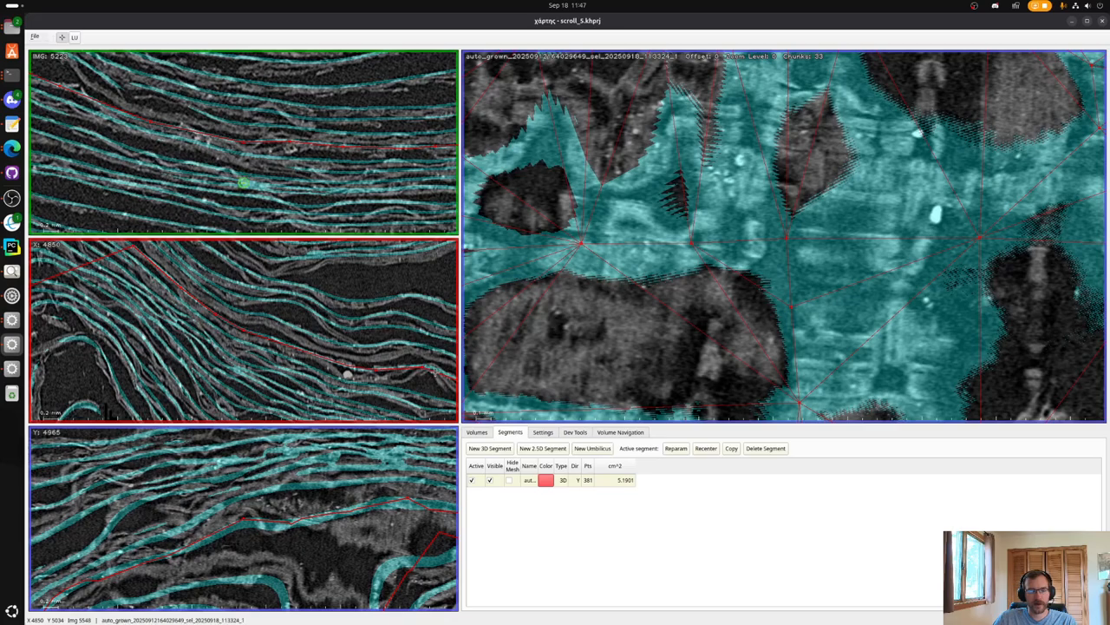
{"action": "left_click", "coordinate": [422, 356], "text": "shift"}
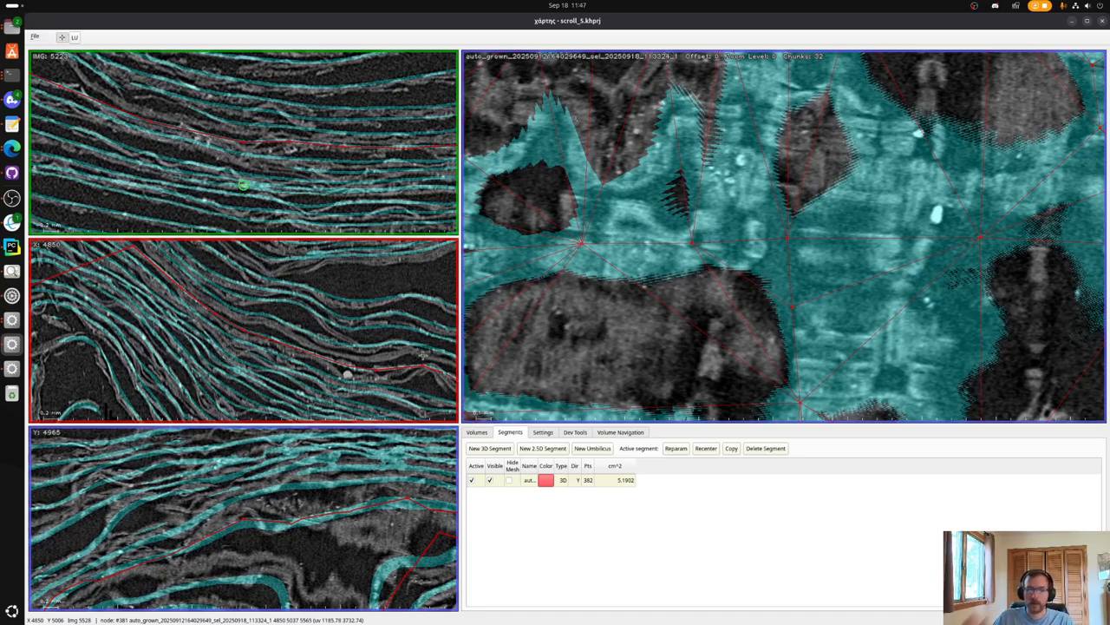
{"action": "key", "text": "x"}
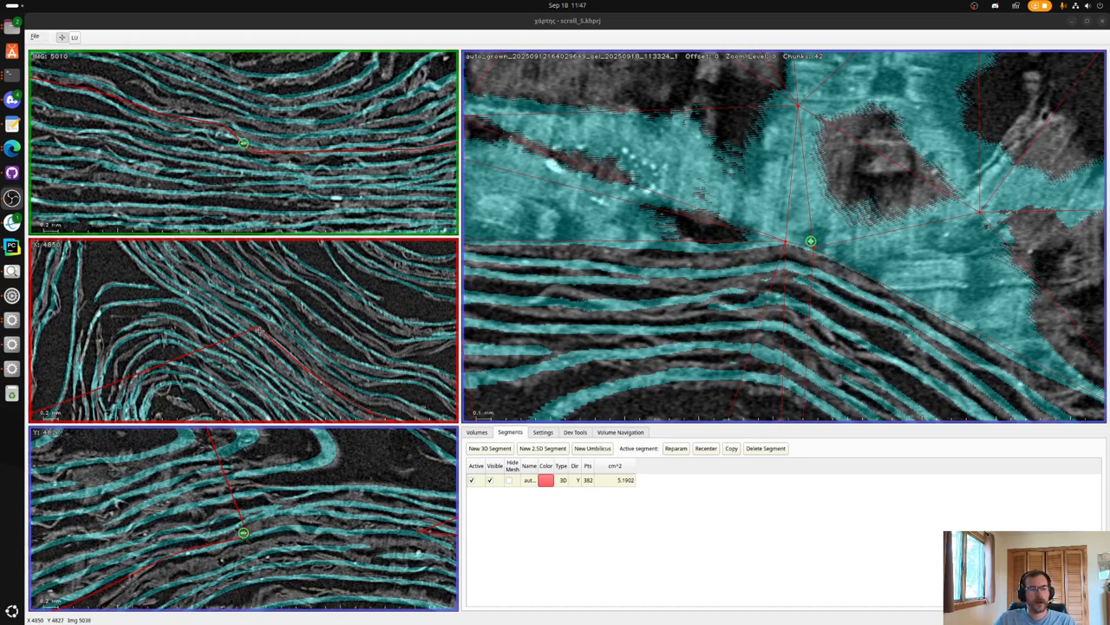
Add three points to the active segment along the papyrus sheet in the X 4850 slice.
{"action": "left_click", "coordinate": [156, 247], "text": "shift"}
{"action": "left_click", "coordinate": [196, 285], "text": "shift"}
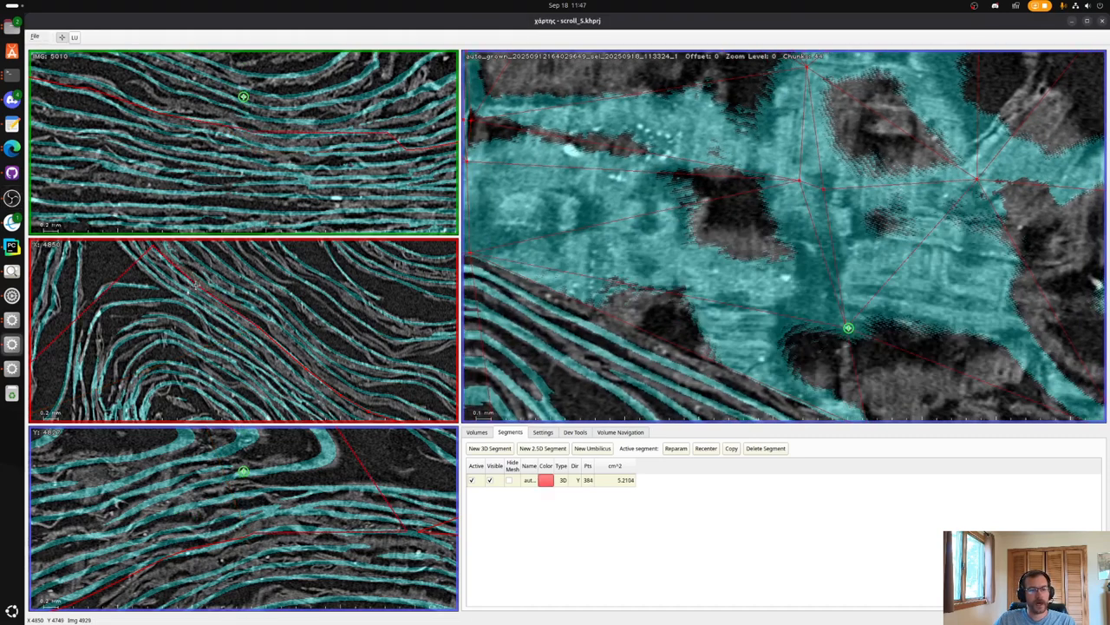
{"action": "left_click", "coordinate": [177, 271], "text": "shift"}
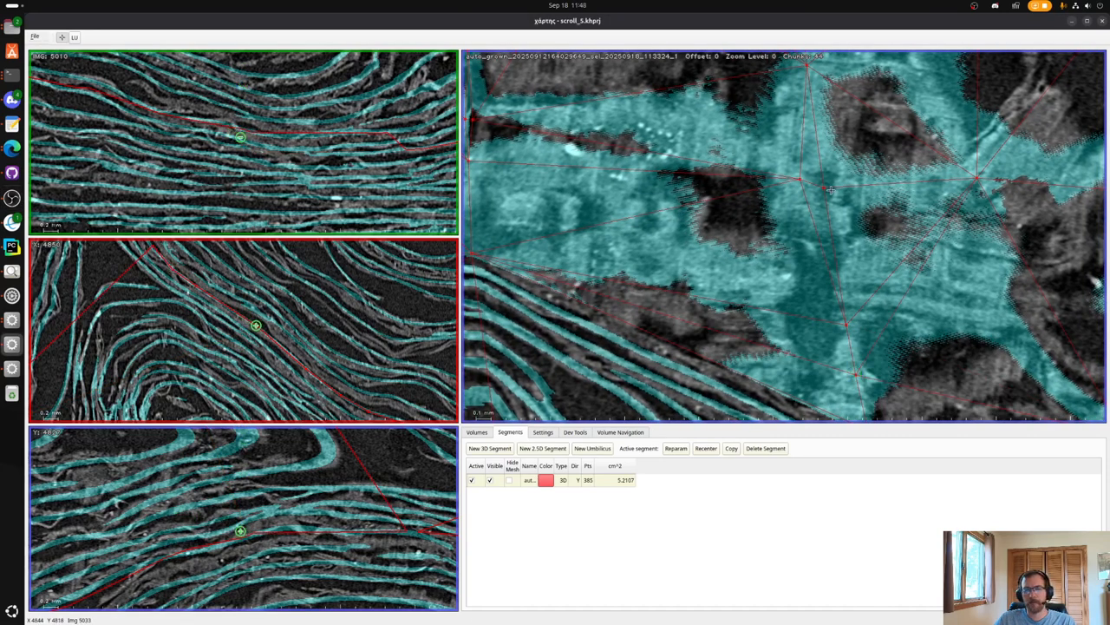
Center the views on X 4580 and move the node near X 4579, Y 4751 onto the sheet in slice 5041.
{"action": "key", "text": "x"}
{"action": "scroll", "coordinate": [847, 193], "scroll_direction": "down", "scroll_amount": 4}
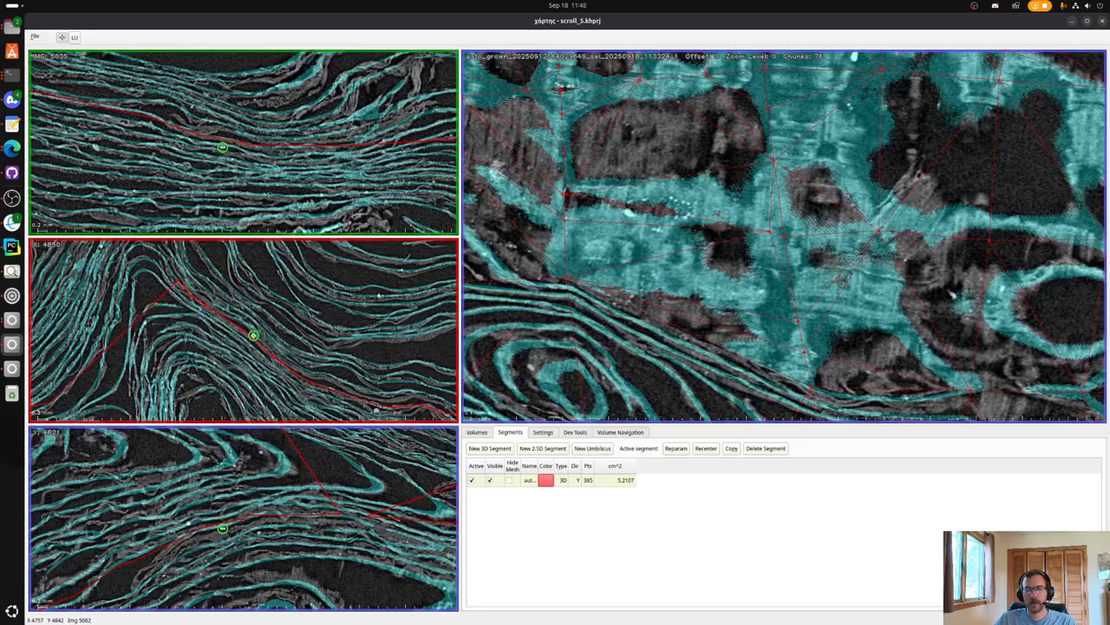
{"action": "scroll", "coordinate": [847, 193], "scroll_direction": "down", "scroll_amount": 2}
{"action": "key", "text": "x"}
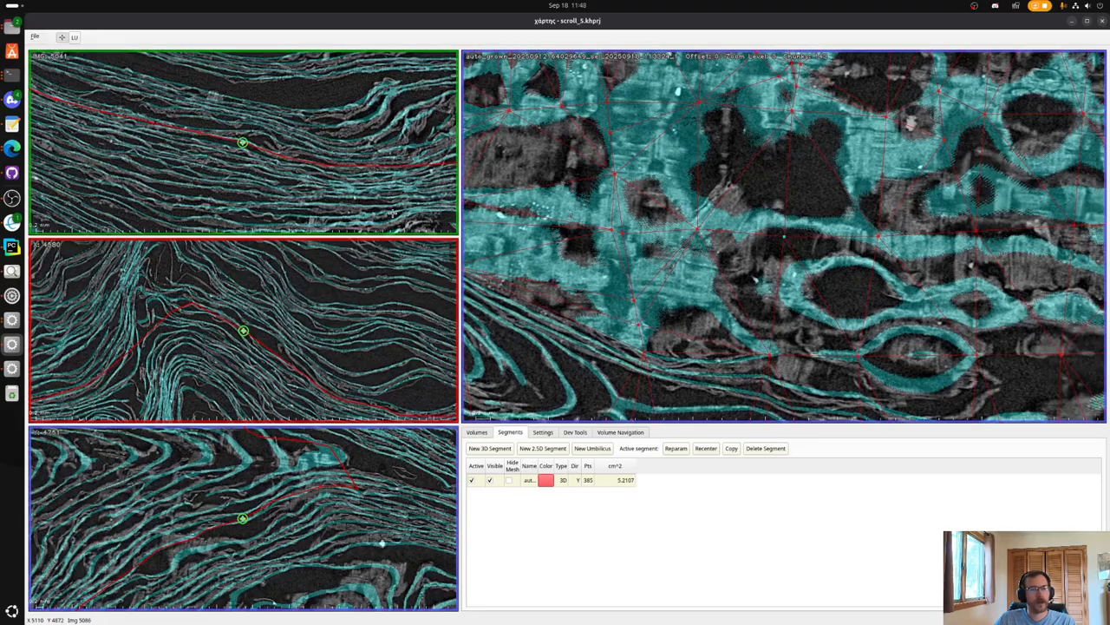
{"action": "left_click", "coordinate": [329, 180]}
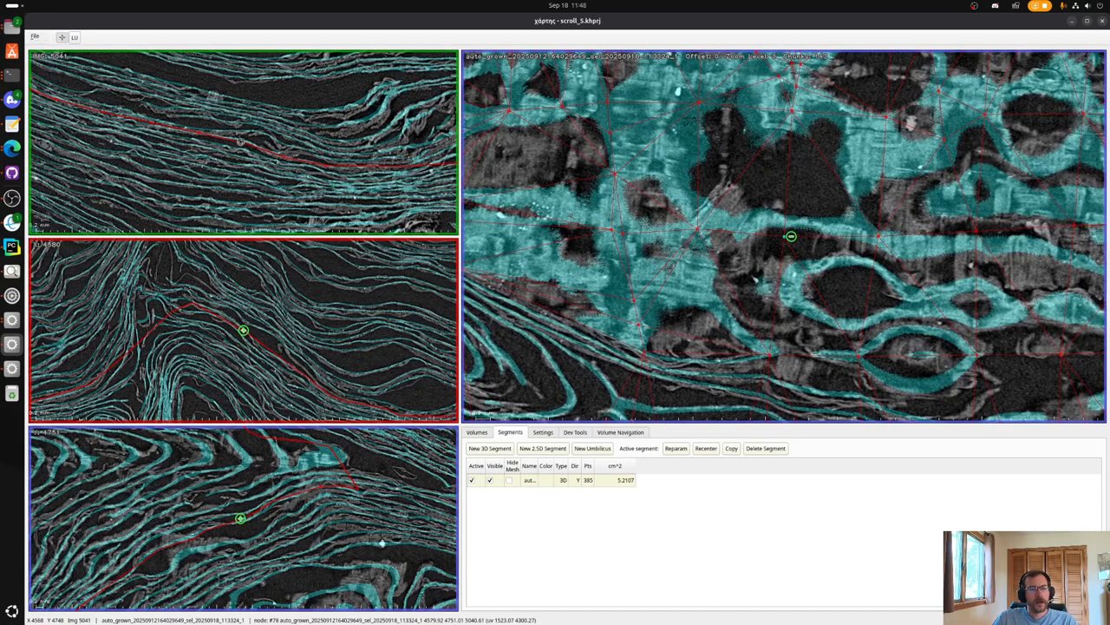
{"action": "left_click_drag", "start_coordinate": [244, 142], "coordinate": [244, 144]}
{"action": "left_click", "coordinate": [716, 256]}
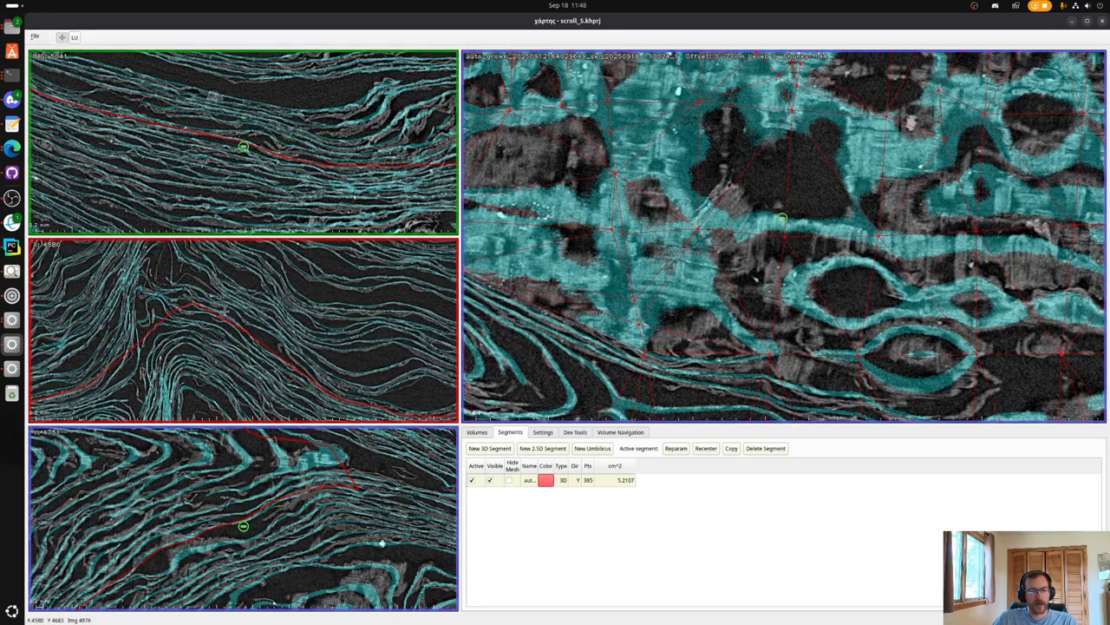
Add two points to the segment along the same sheet in the X 4580 slice.
{"action": "left_click", "coordinate": [225, 314], "text": "shift"}
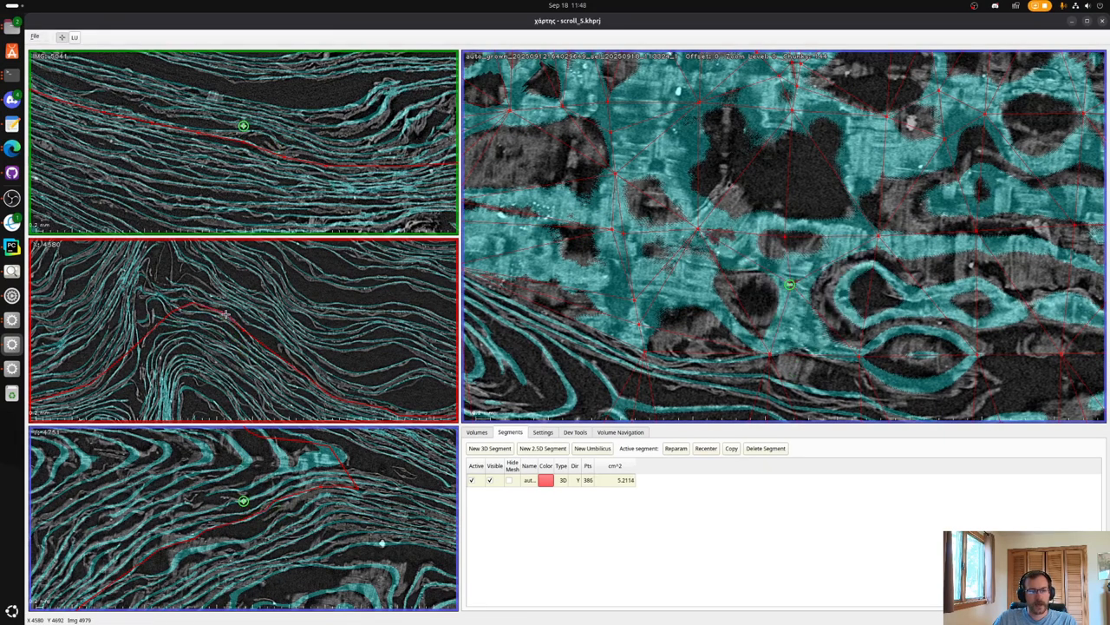
{"action": "left_click", "coordinate": [265, 351], "text": "shift"}
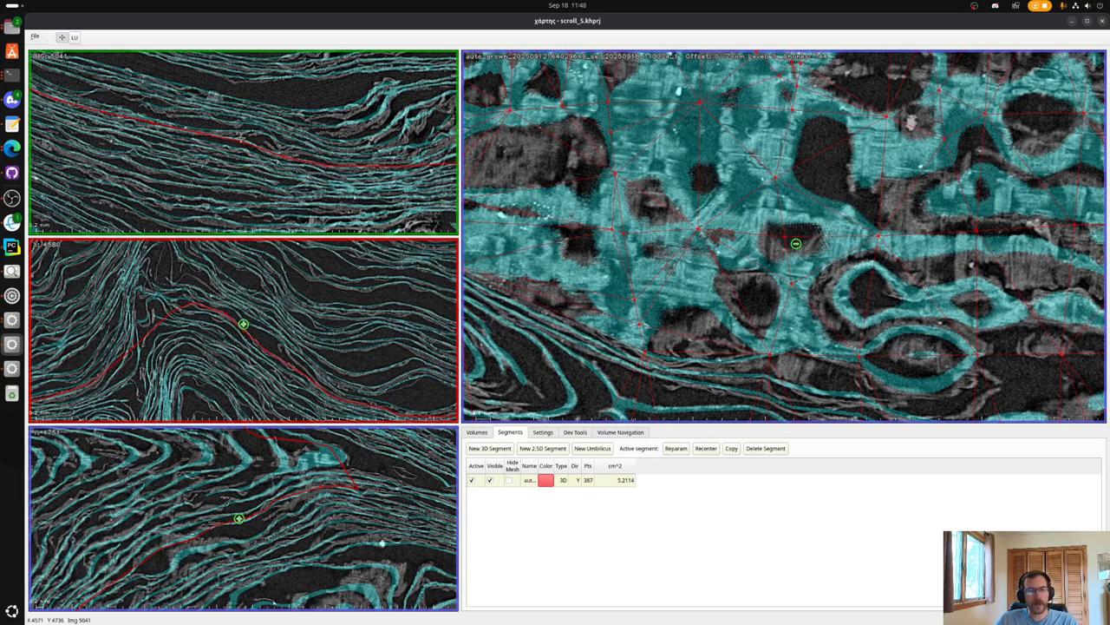
{"action": "left_click", "coordinate": [241, 137]}
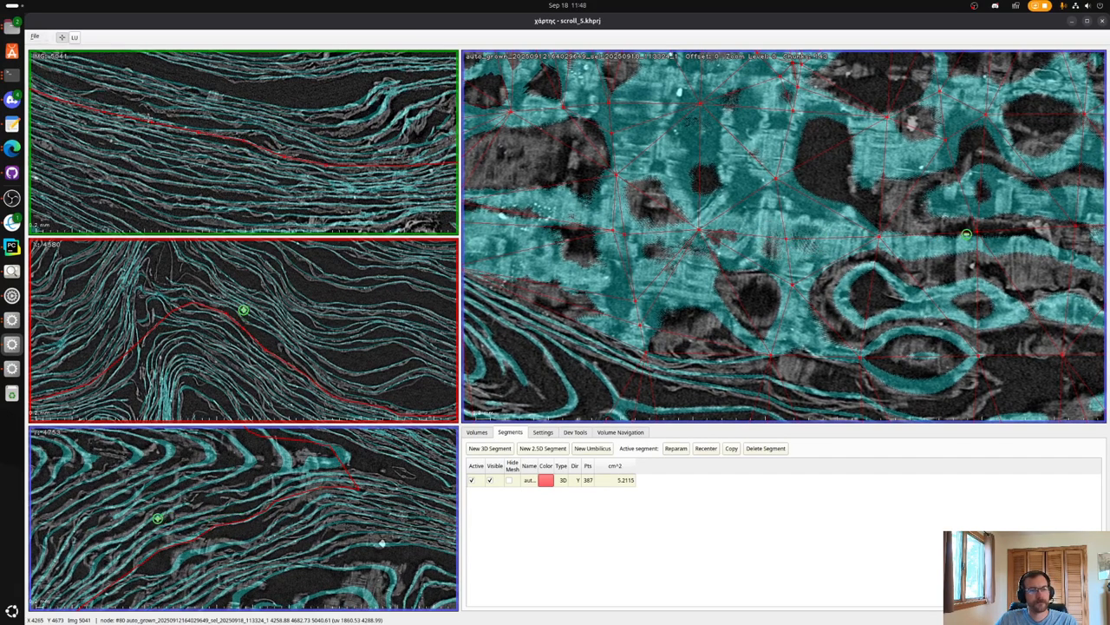
Add two points along the sheet in slice 5041 around X 4090, Y 4650.
{"action": "scroll", "coordinate": [278, 150], "scroll_direction": "up", "scroll_amount": 4}
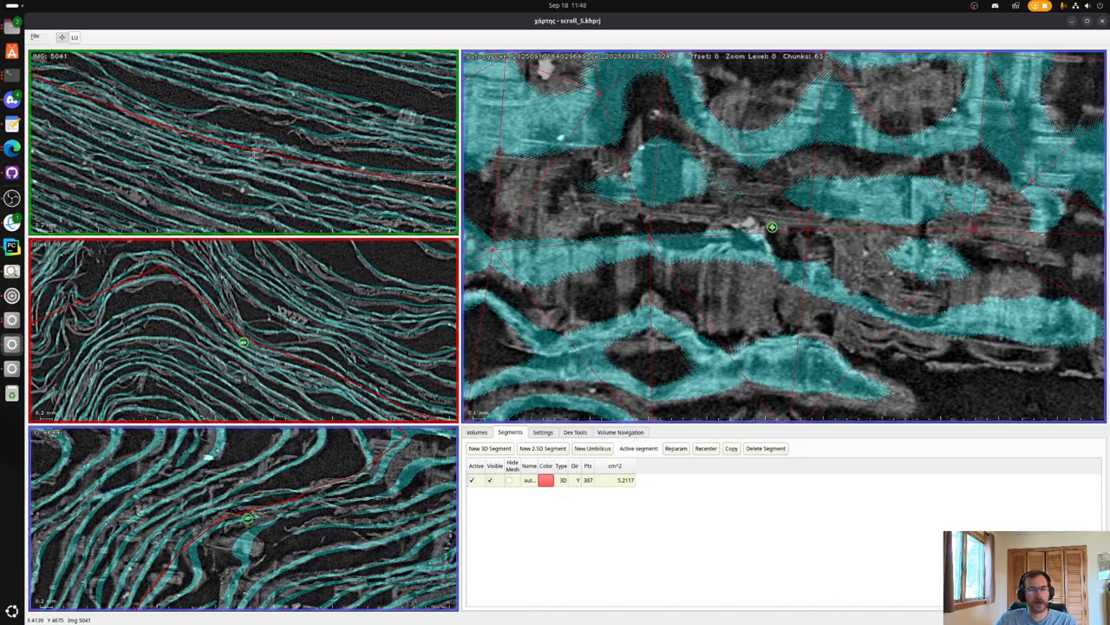
{"action": "left_click", "coordinate": [196, 130]}
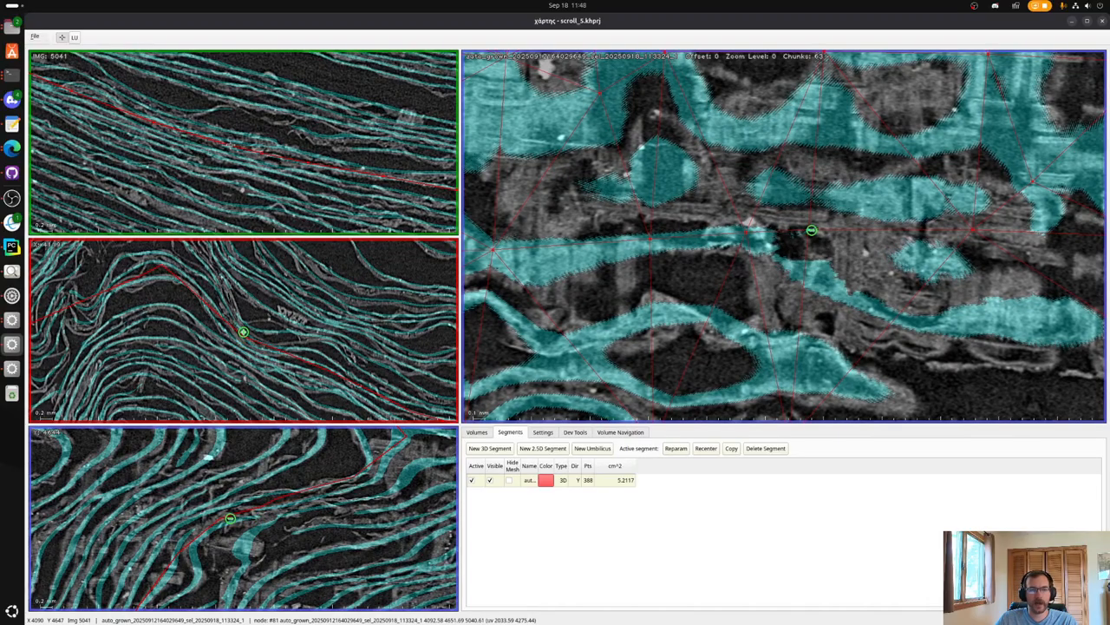
{"action": "left_click", "coordinate": [188, 135]}
Add two points on the horizontal mesh line in the flattened surface view while centered on X 3886.
{"action": "scroll", "coordinate": [141, 128], "scroll_direction": "up", "scroll_amount": 3}
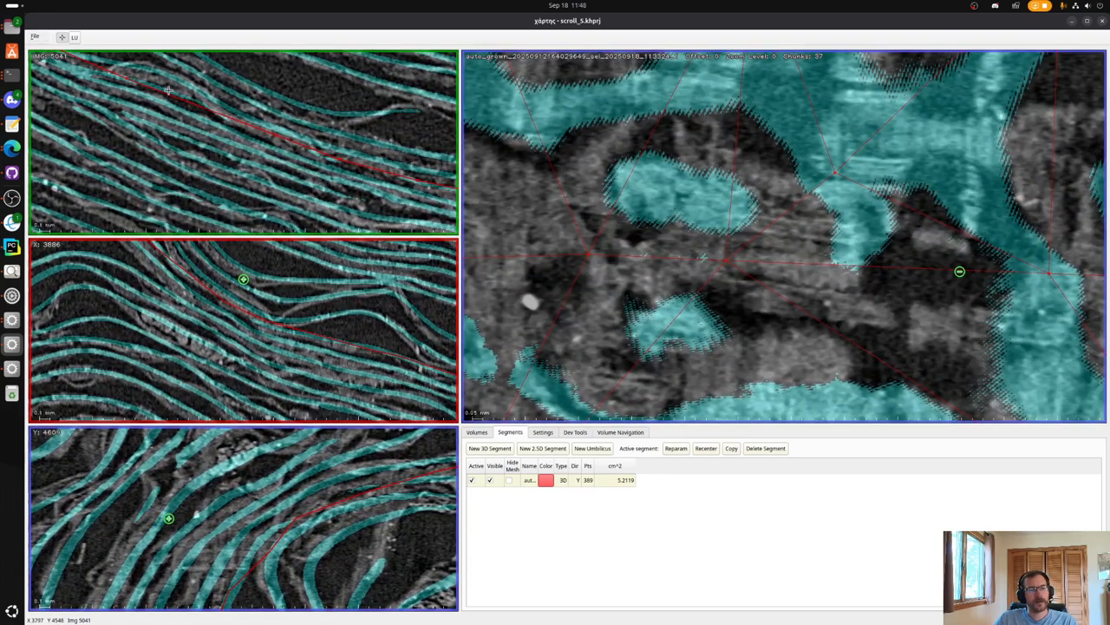
{"action": "left_click", "coordinate": [959, 272], "text": "shift"}
{"action": "left_click", "coordinate": [816, 262], "text": "shift"}
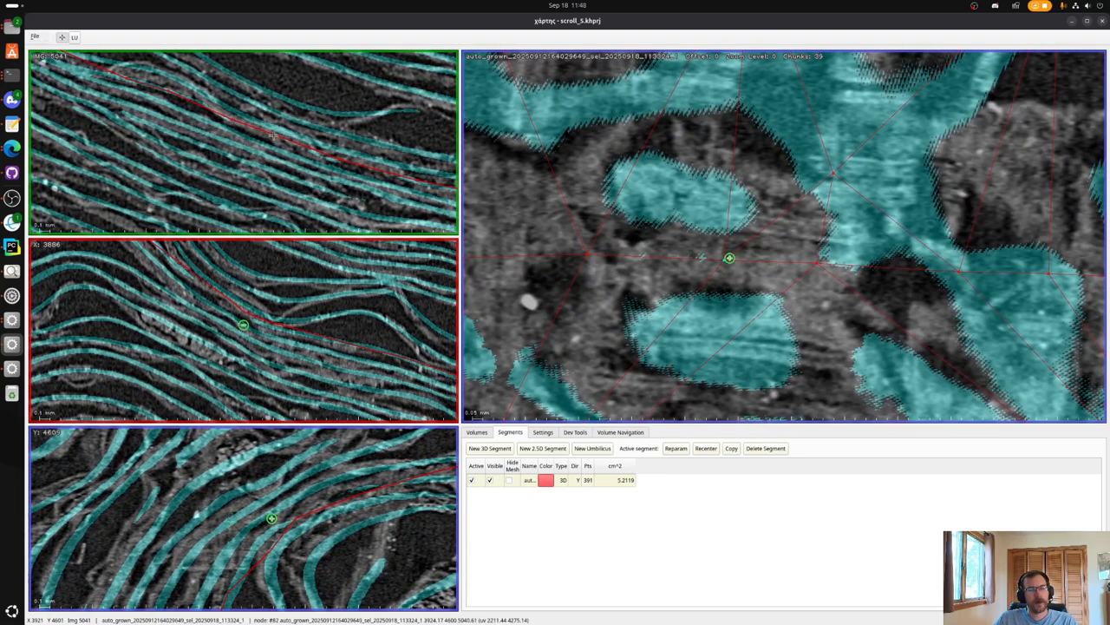
Nudge the node near X 3924, Y 4600 in slice 5041 and add a point near X 3661, Y 4512.
{"action": "left_click_drag", "start_coordinate": [272, 132], "coordinate": [273, 136]}
{"action": "key", "text": "x"}
{"action": "left_click", "coordinate": [134, 116], "text": "shift"}
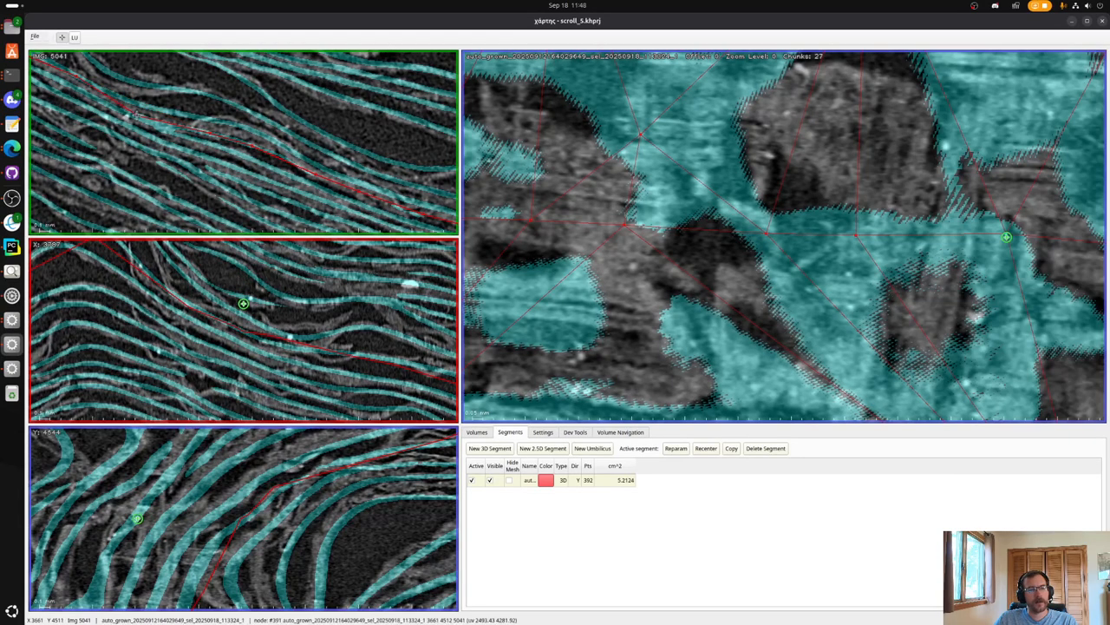
{"action": "key", "text": "x"}
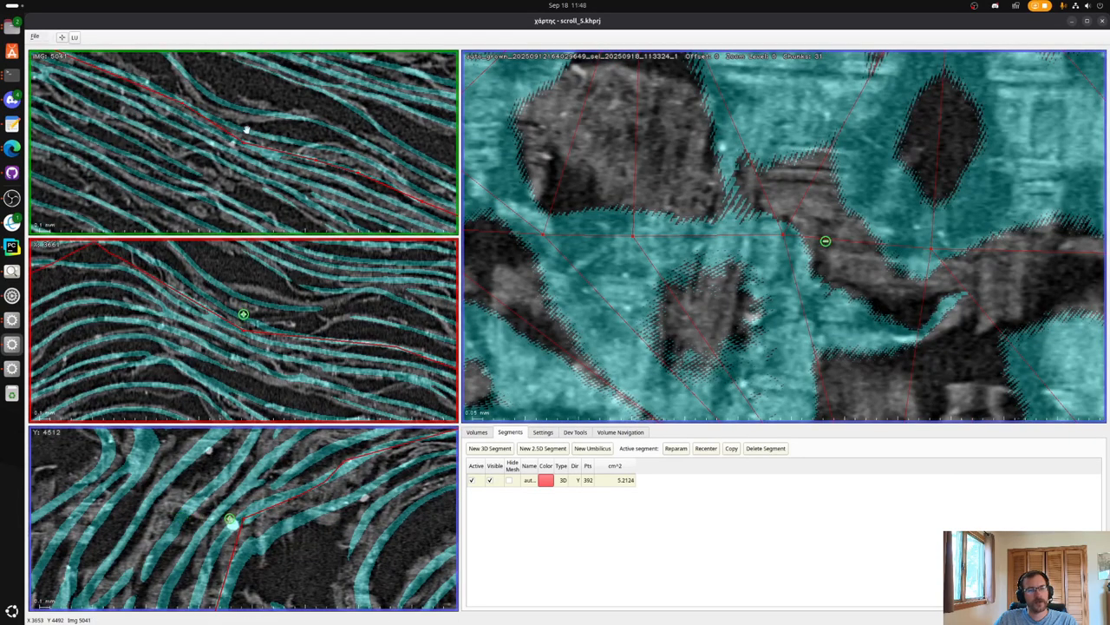
Recenter on X 3746 and move the nearby segment node onto the correct sheet in slice 5041.
{"action": "scroll", "coordinate": [275, 131], "scroll_direction": "down", "scroll_amount": 3}
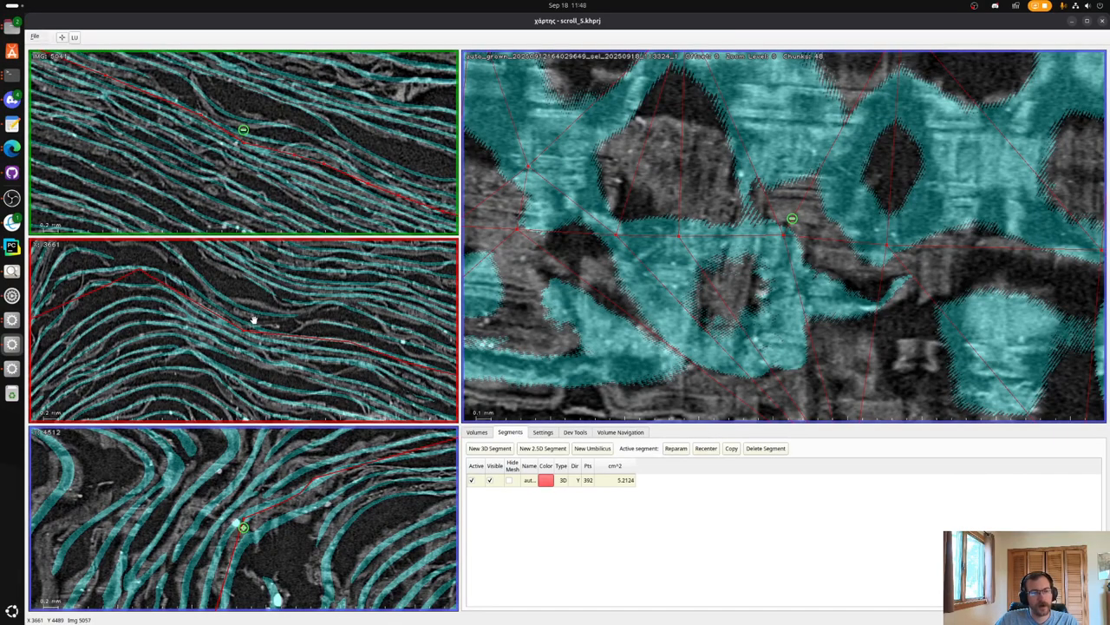
{"action": "left_click", "coordinate": [262, 310]}
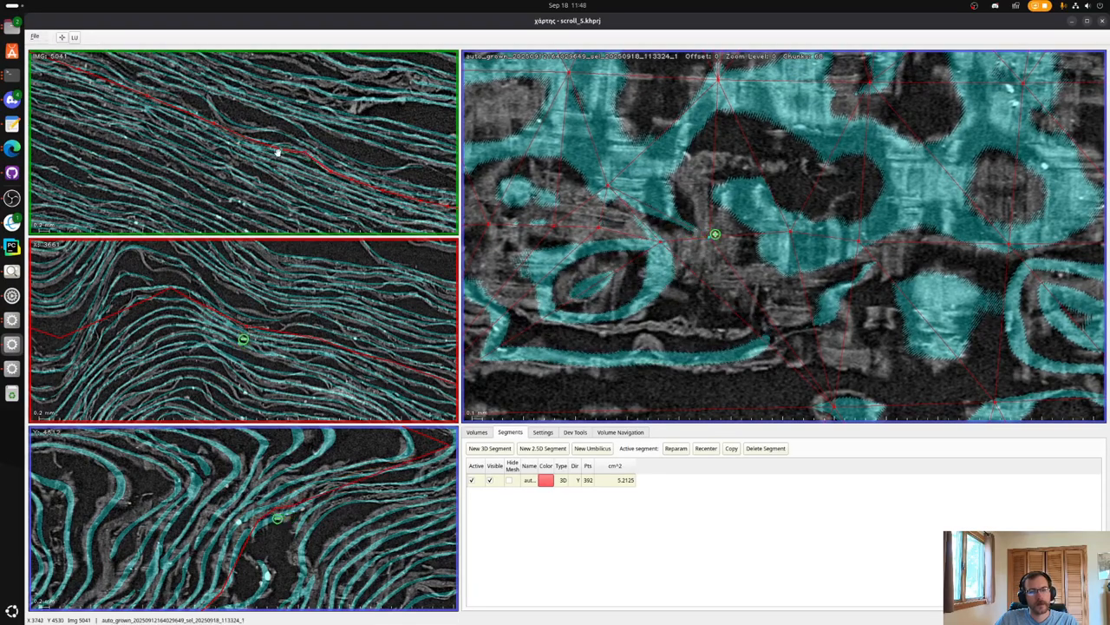
{"action": "key", "text": "x"}
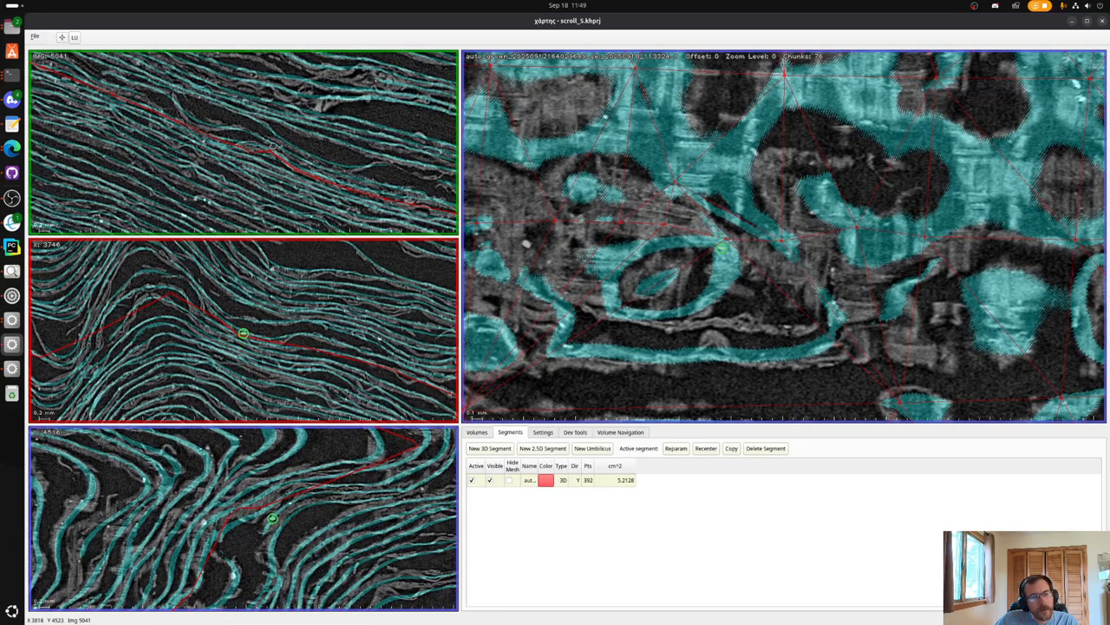
{"action": "left_click_drag", "start_coordinate": [273, 155], "coordinate": [271, 168]}
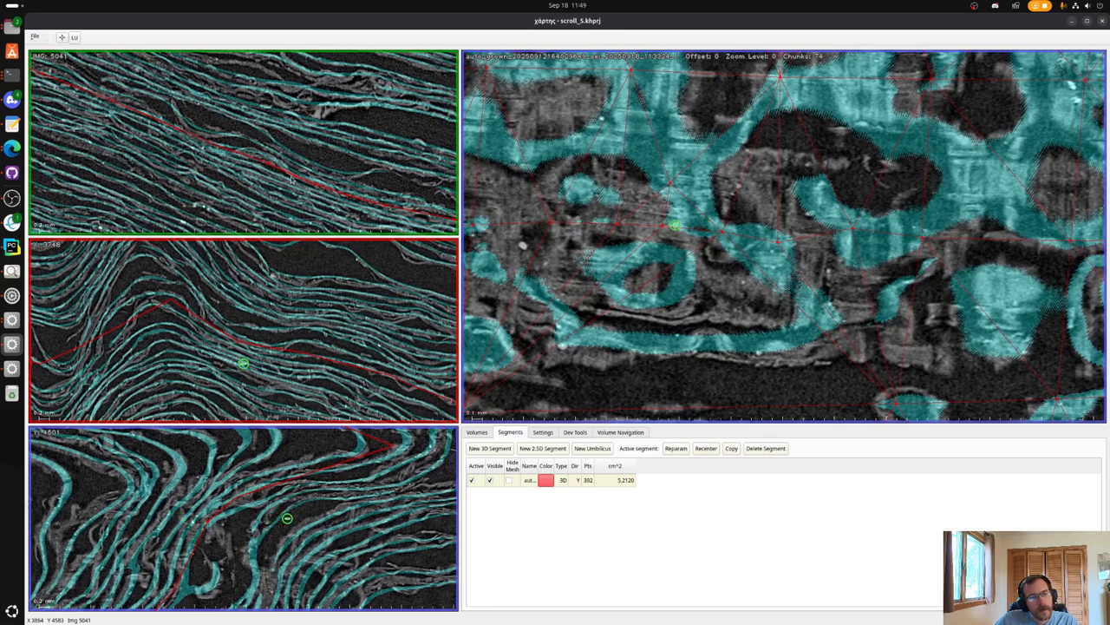
Add points to the segment along the sheet in the X 3873 and X 3808 slices.
{"action": "left_click", "coordinate": [313, 305]}
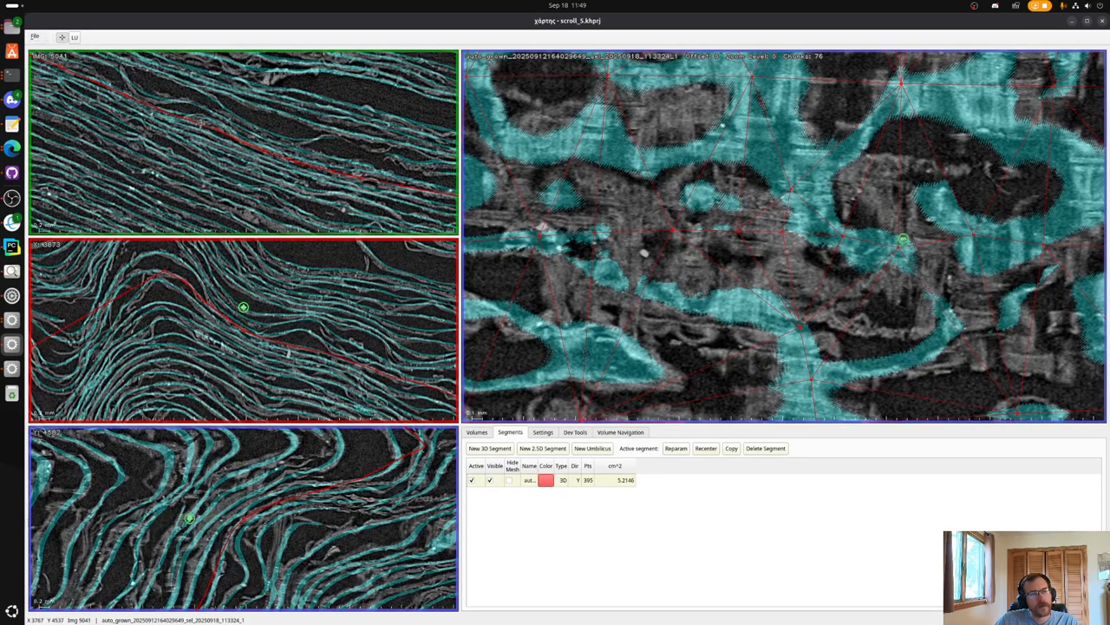
{"action": "key", "text": "x"}
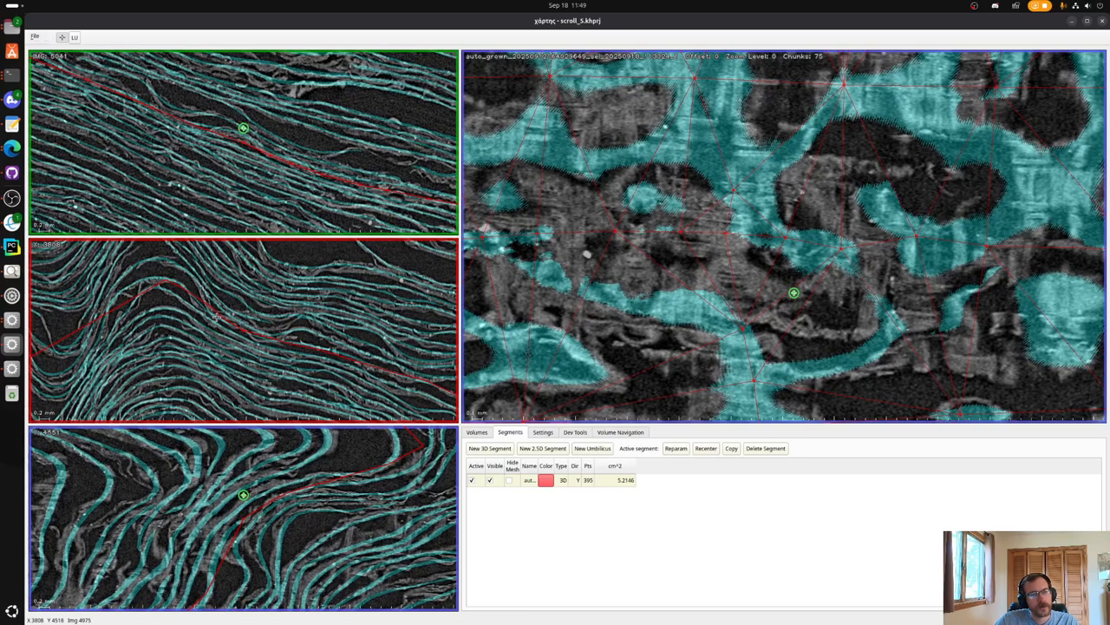
{"action": "left_click", "coordinate": [173, 280]}
{"action": "left_click", "coordinate": [141, 279]}
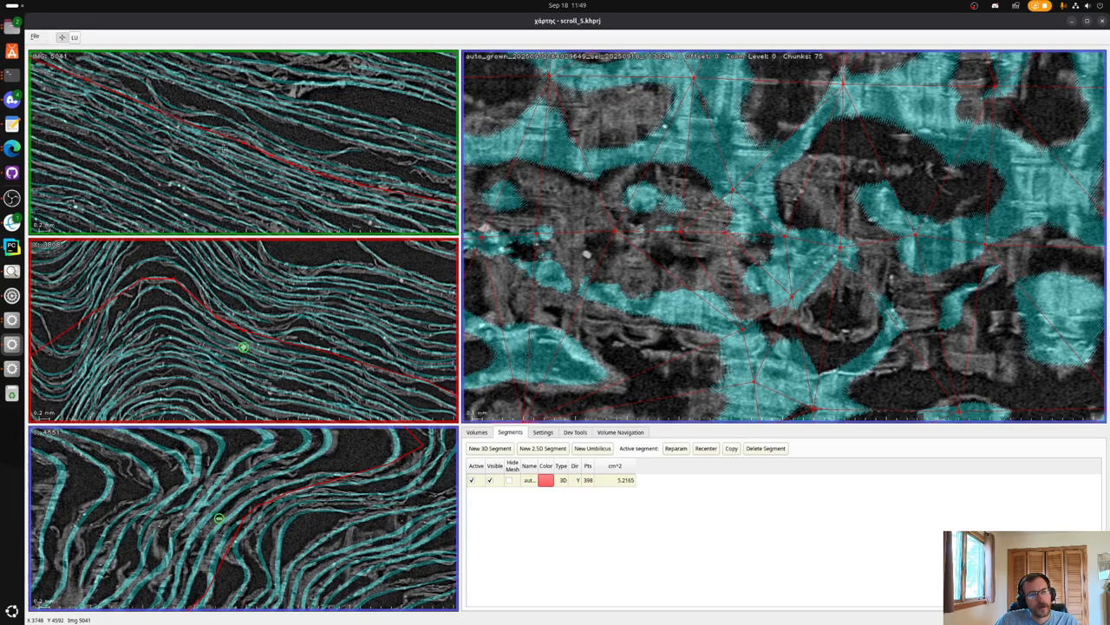
Add a point near X 3765, Y 4531 in slice 5041 and another on the sheet in the X 3765 slice.
{"action": "left_click", "coordinate": [217, 133]}
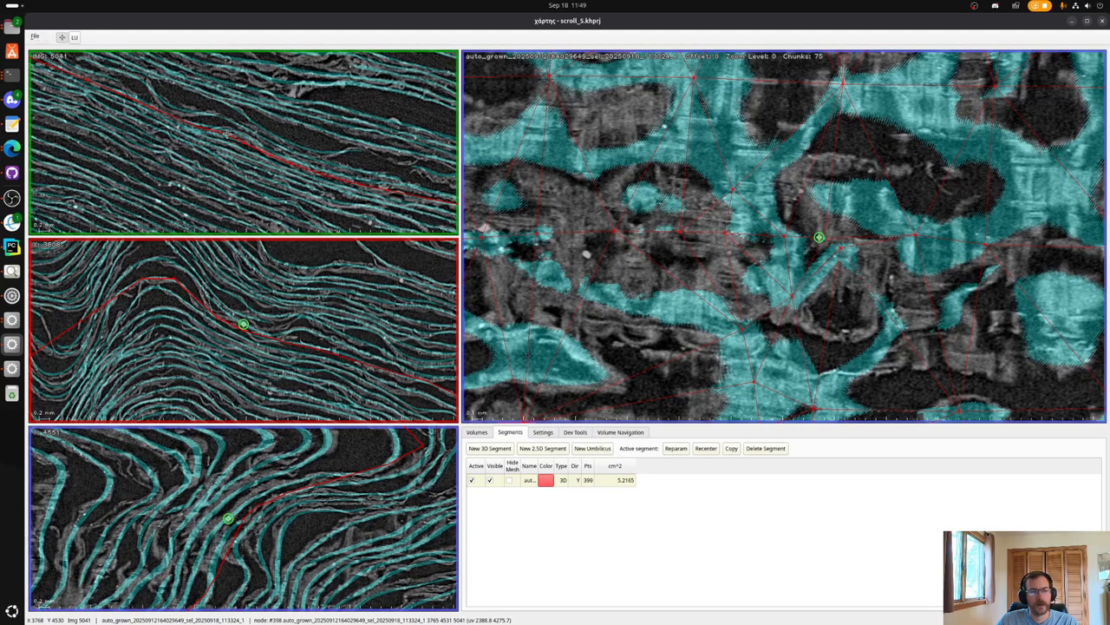
{"action": "key", "text": "x"}
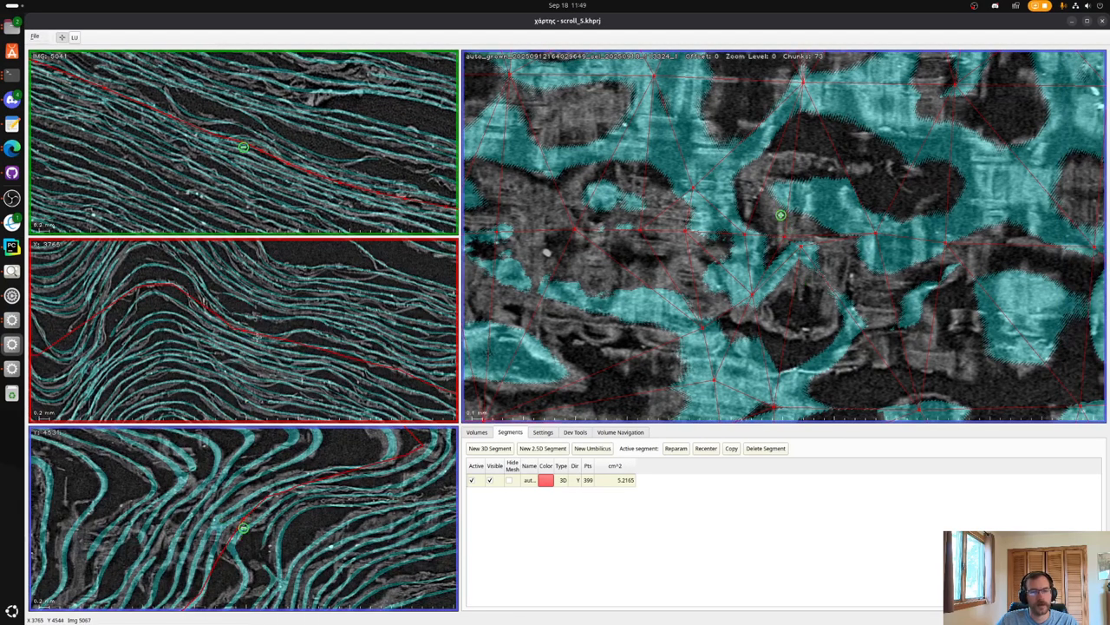
{"action": "left_click", "coordinate": [269, 341]}
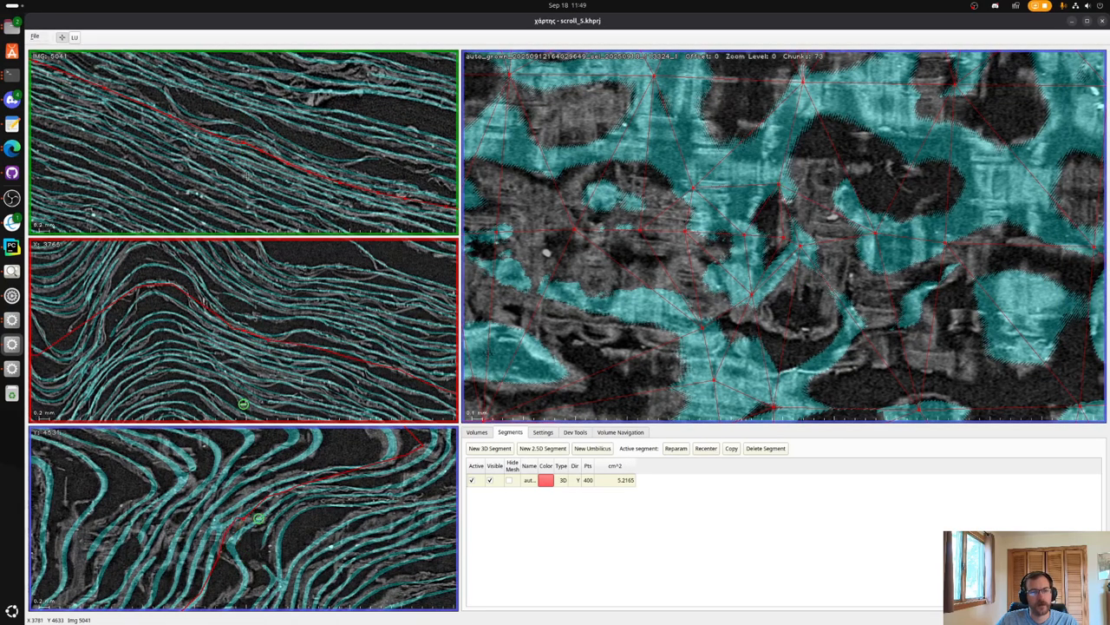
Place and adjust a node near X 3668, Y 4508 in slice 5041, and add a point in the X 3668 slice.
{"action": "left_click", "coordinate": [204, 132]}
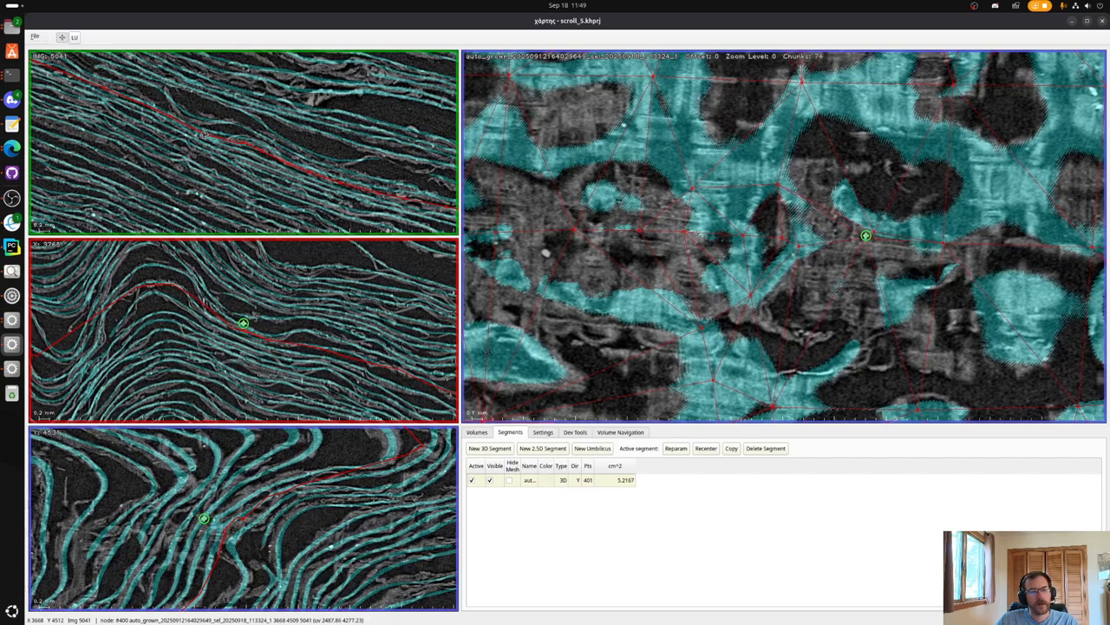
{"action": "key", "text": "x"}
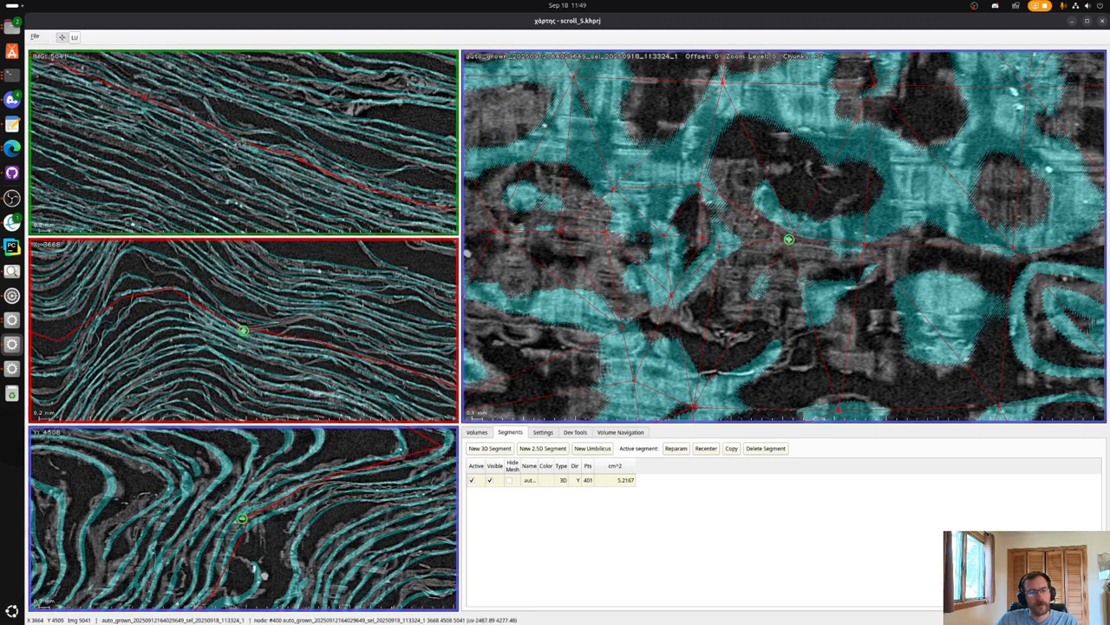
{"action": "left_click_drag", "start_coordinate": [243, 143], "coordinate": [243, 146]}
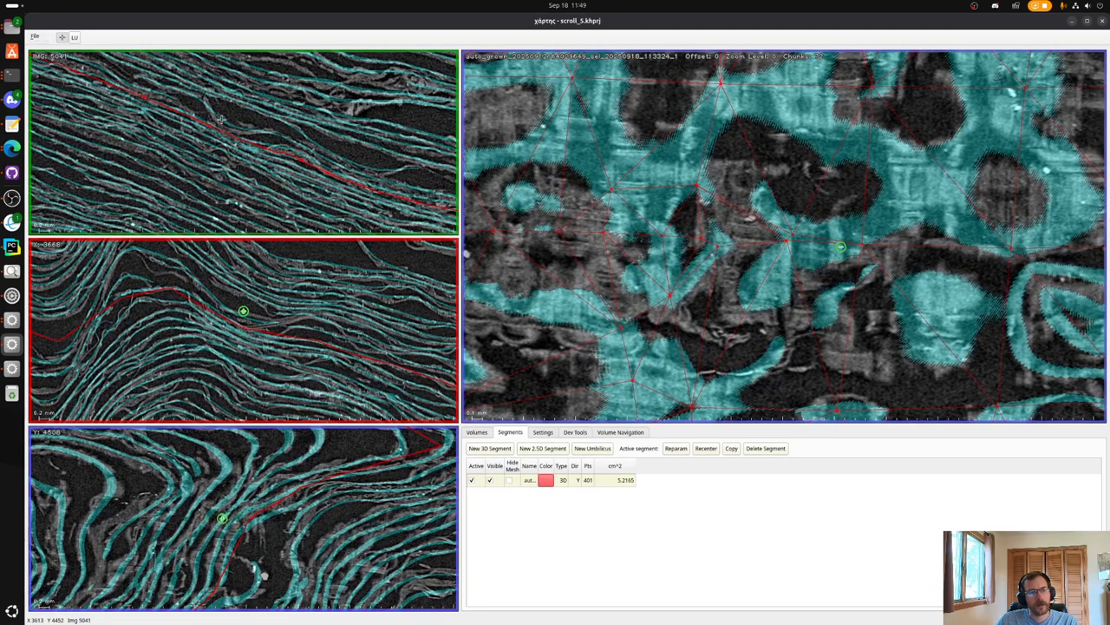
{"action": "left_click", "coordinate": [796, 240]}
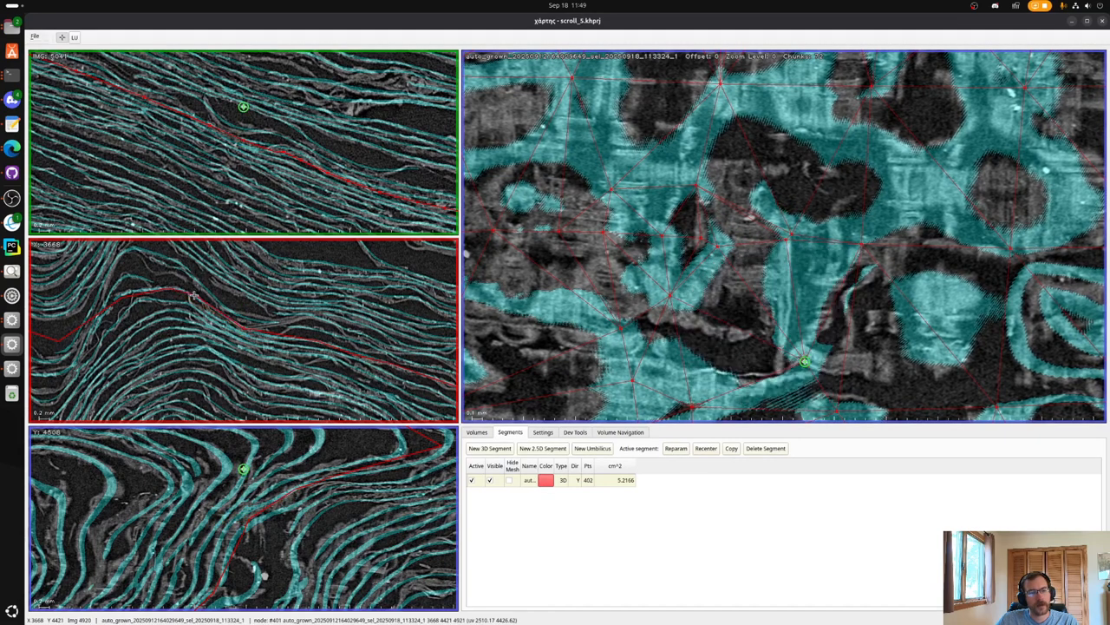
Add a point near X 3630 in slice 5041 and three more along the sheet in the X 3630 slice.
{"action": "key", "text": "x"}
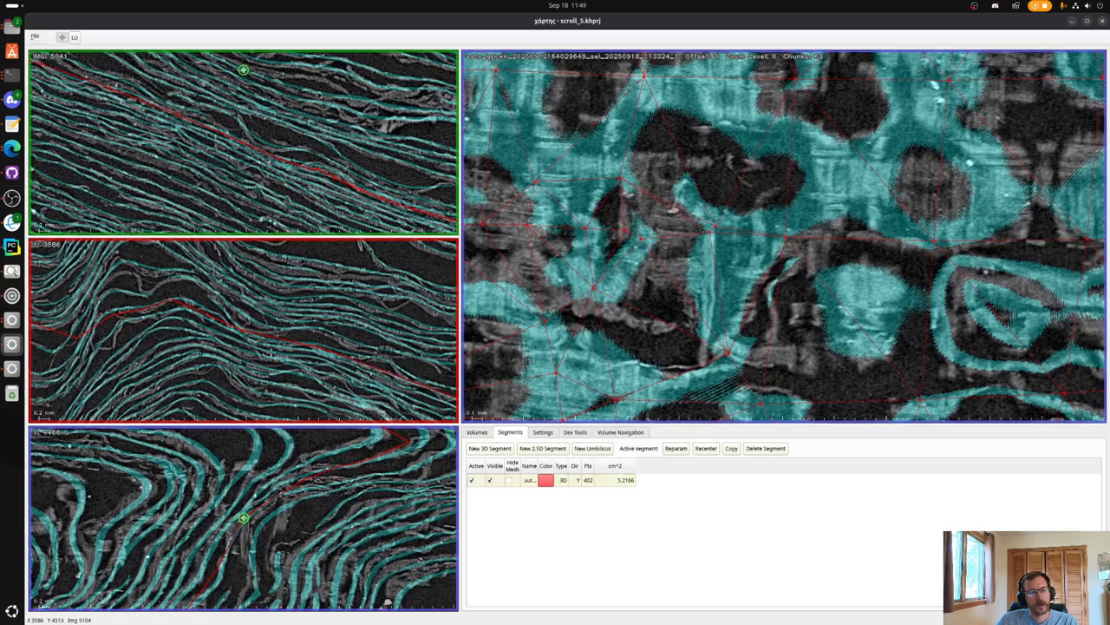
{"action": "left_click", "coordinate": [261, 152]}
{"action": "key", "text": "x"}
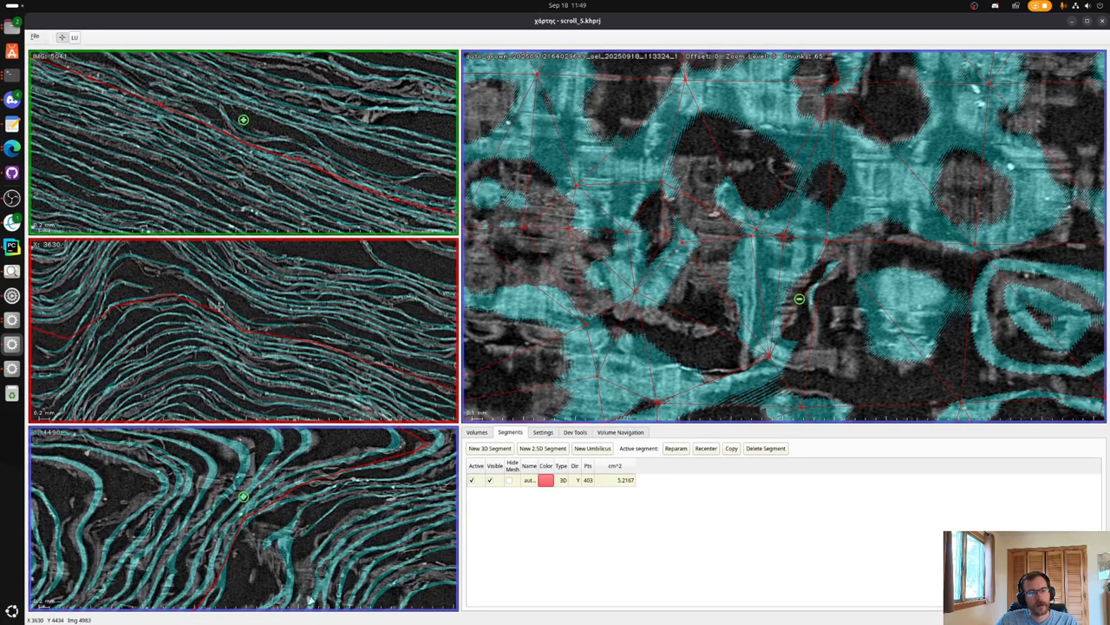
{"action": "left_click", "coordinate": [210, 302]}
{"action": "left_click", "coordinate": [149, 289]}
{"action": "left_click", "coordinate": [114, 285]}
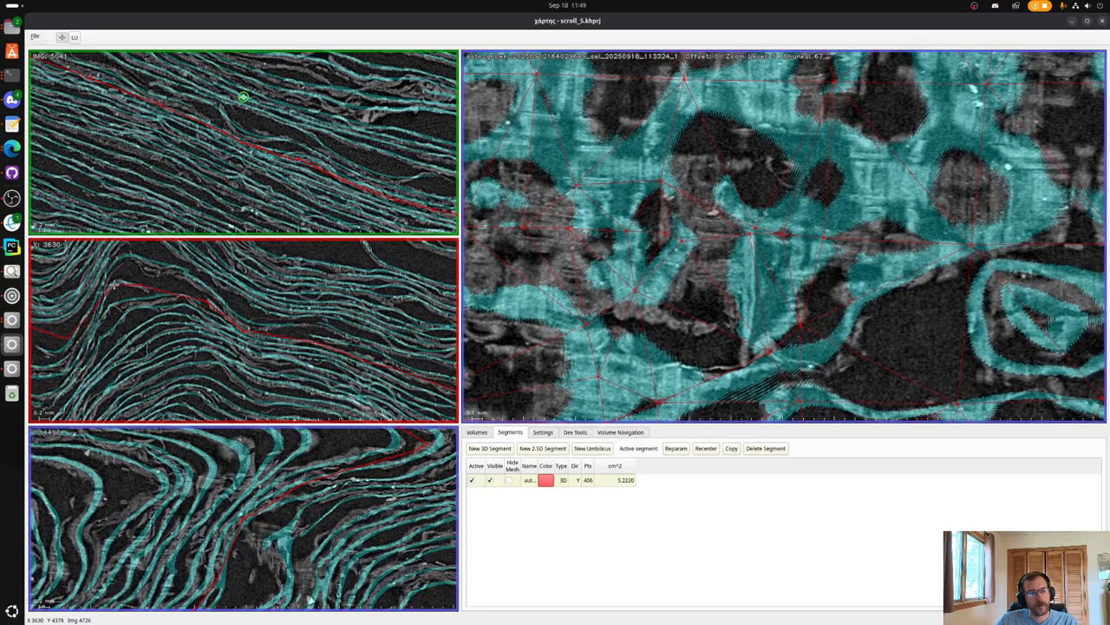
Add a point near X 3525 in slice 5041 and another on the sheet in the X 3525 slice.
{"action": "key", "text": "x"}
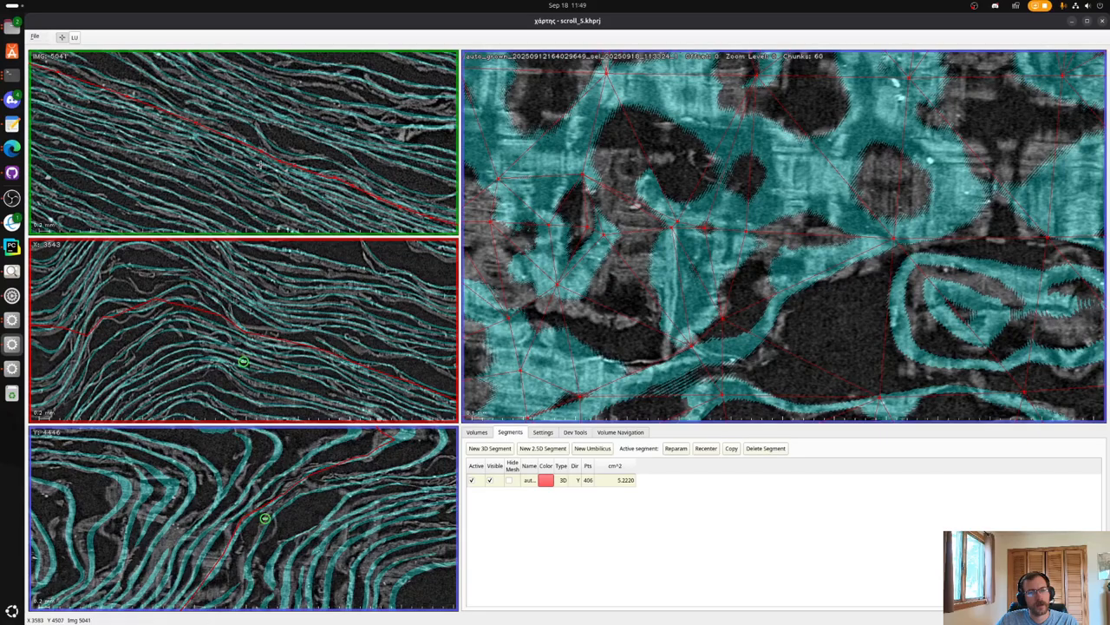
{"action": "left_click", "coordinate": [235, 138]}
{"action": "key", "text": "x"}
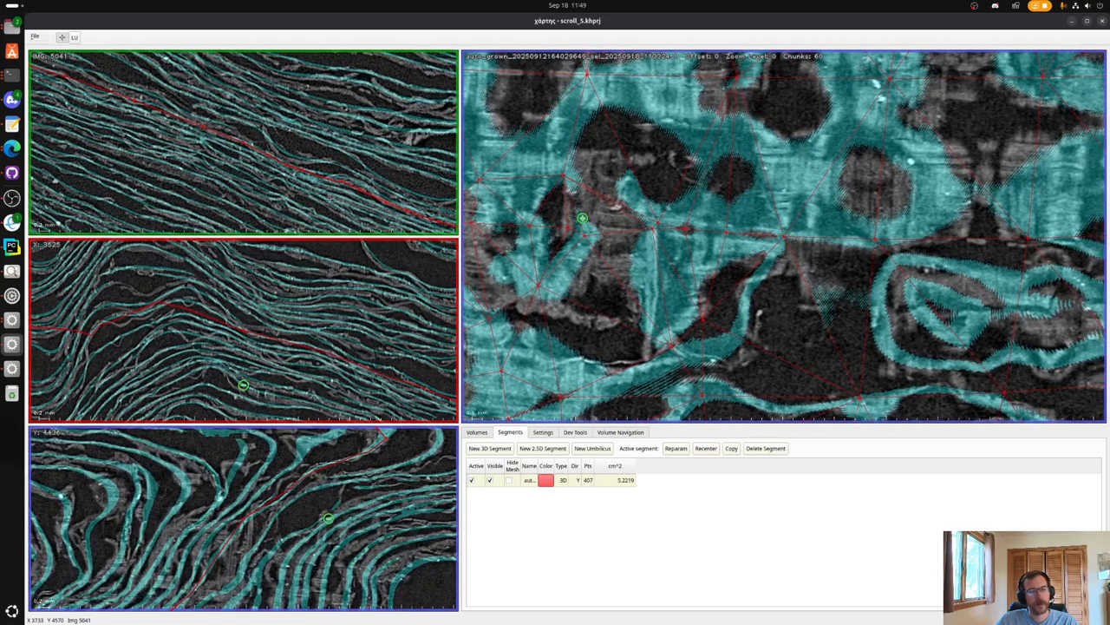
{"action": "left_click", "coordinate": [192, 302]}
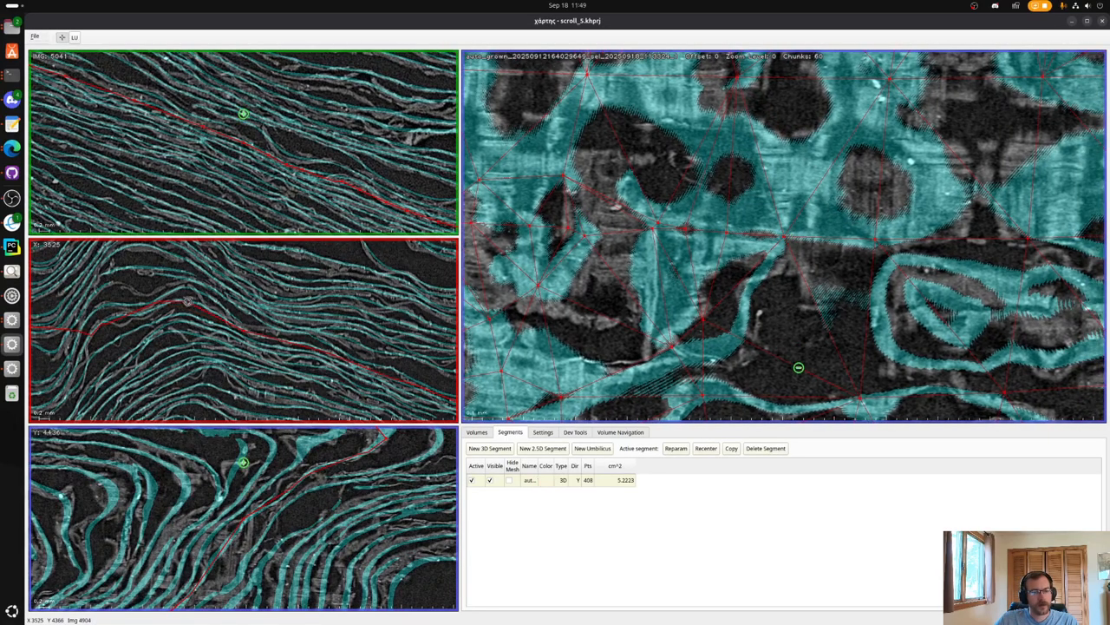
Add a node near image 4955 in the X 3525 slice and another on the sheet near X 3321 in slice 5041.
{"action": "left_click", "coordinate": [797, 314]}
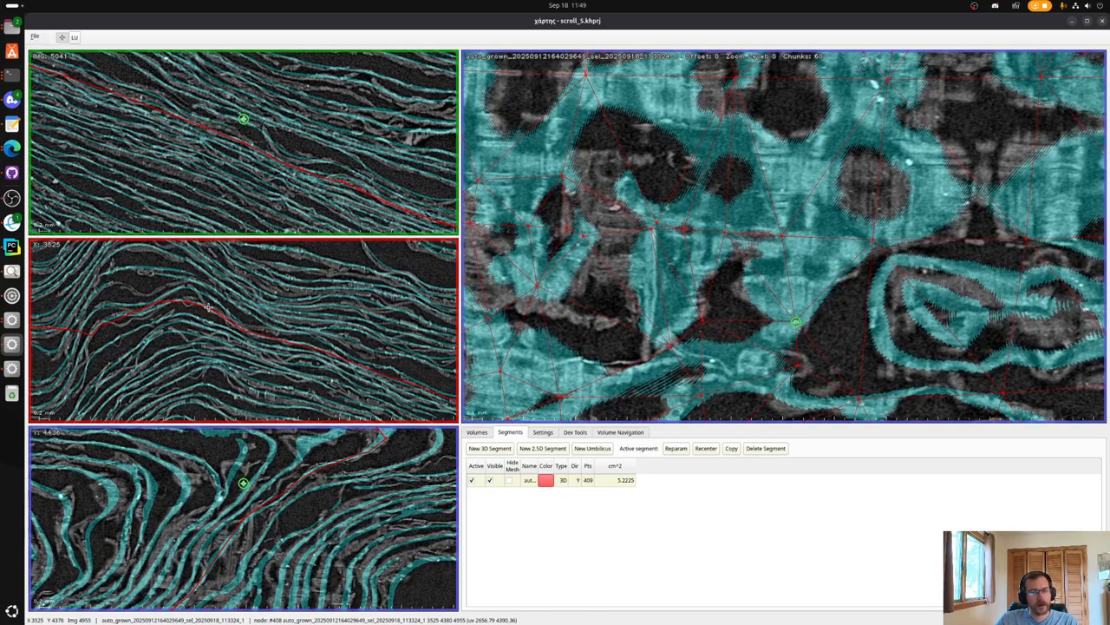
{"action": "left_click", "coordinate": [247, 105]}
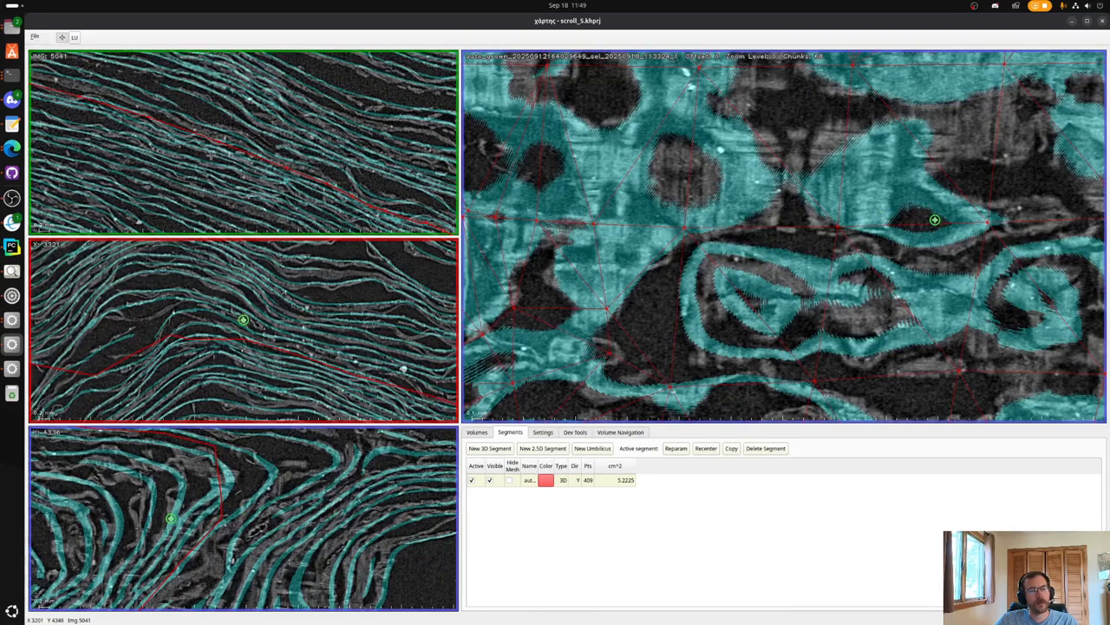
{"action": "left_click", "coordinate": [244, 149]}
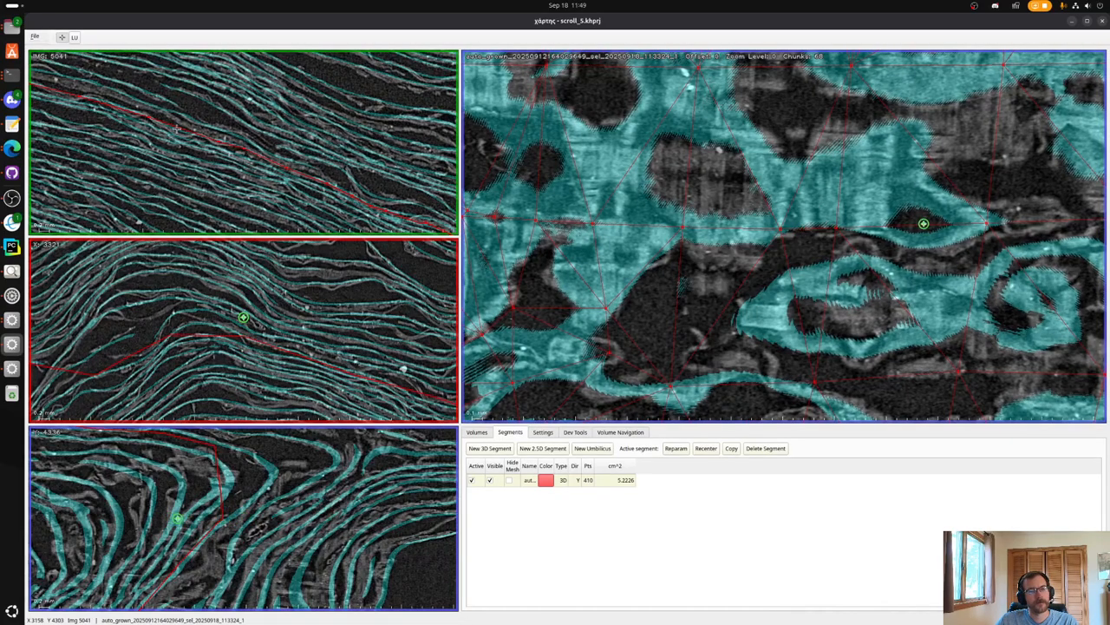
Add several points along the sheet around X 2992, continuing out toward X 2806, in slice 5041.
{"action": "key", "text": "x"}
{"action": "left_click", "coordinate": [252, 144]}
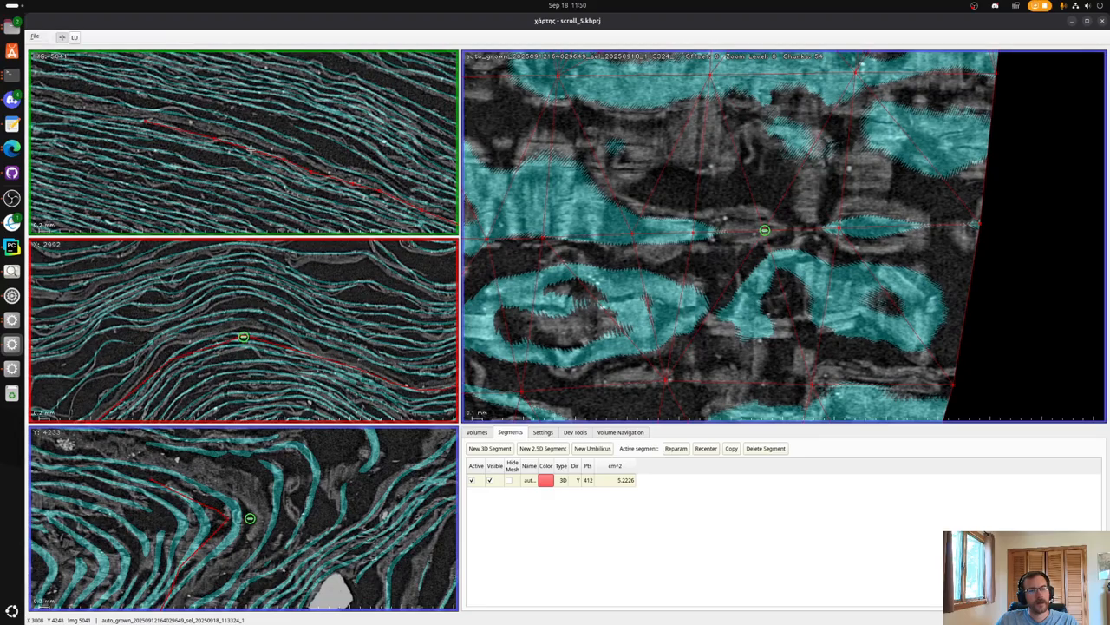
{"action": "left_click", "coordinate": [240, 141]}
{"action": "left_click", "coordinate": [195, 135]}
{"action": "left_click", "coordinate": [167, 125]}
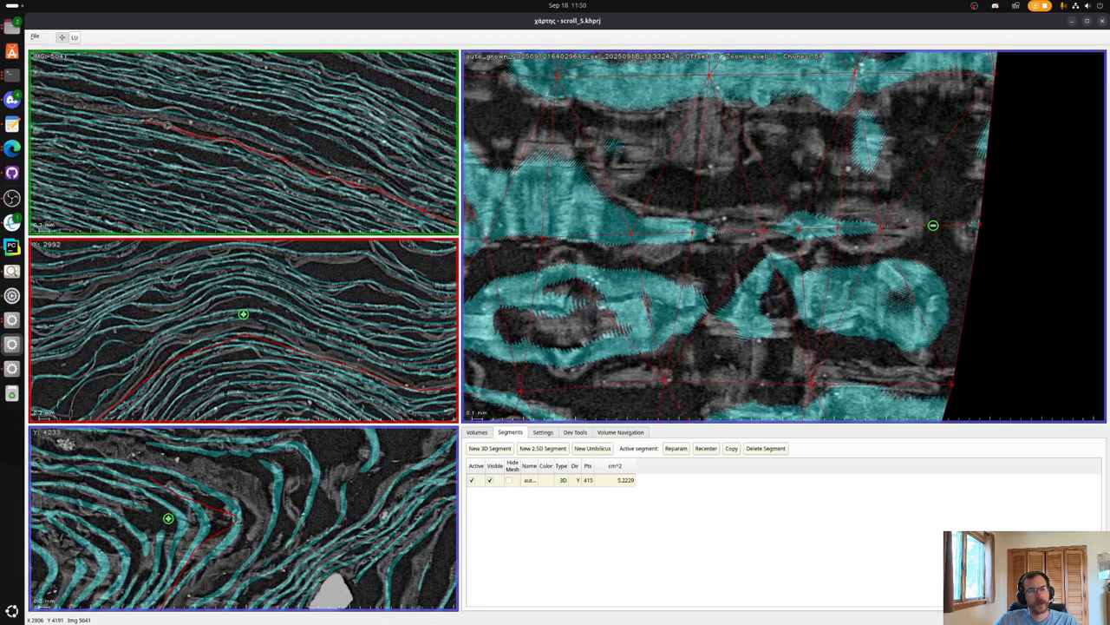
Add eight points along the sheet in the X 2806 slice, on both sides of slice 5041.
{"action": "key", "text": "x"}
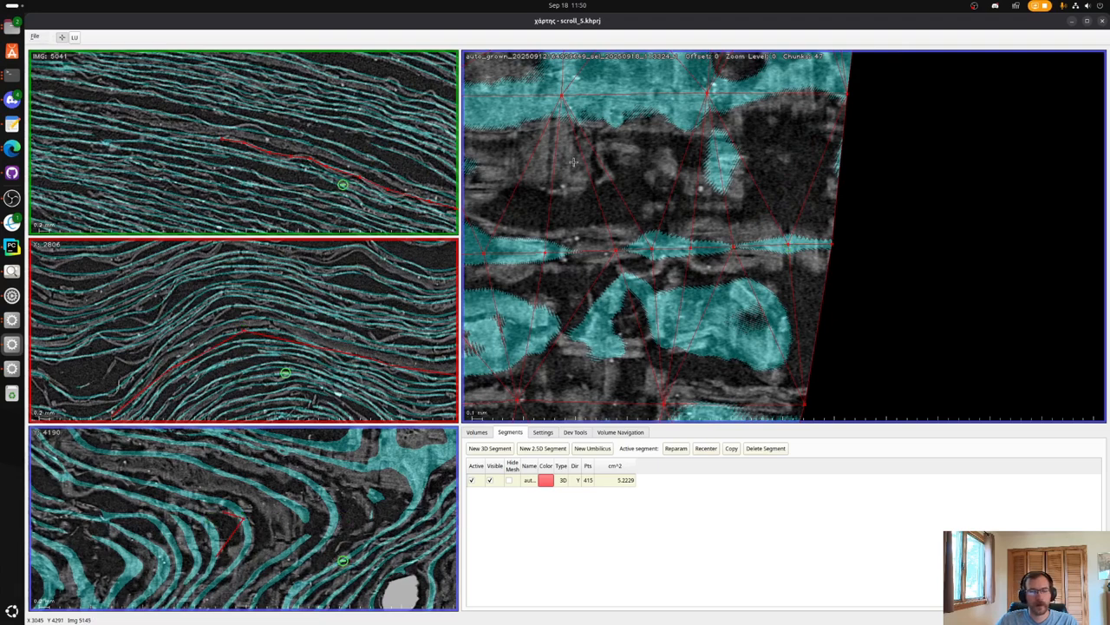
{"action": "left_click", "coordinate": [207, 343]}
{"action": "left_click", "coordinate": [221, 335]}
{"action": "left_click", "coordinate": [179, 356]}
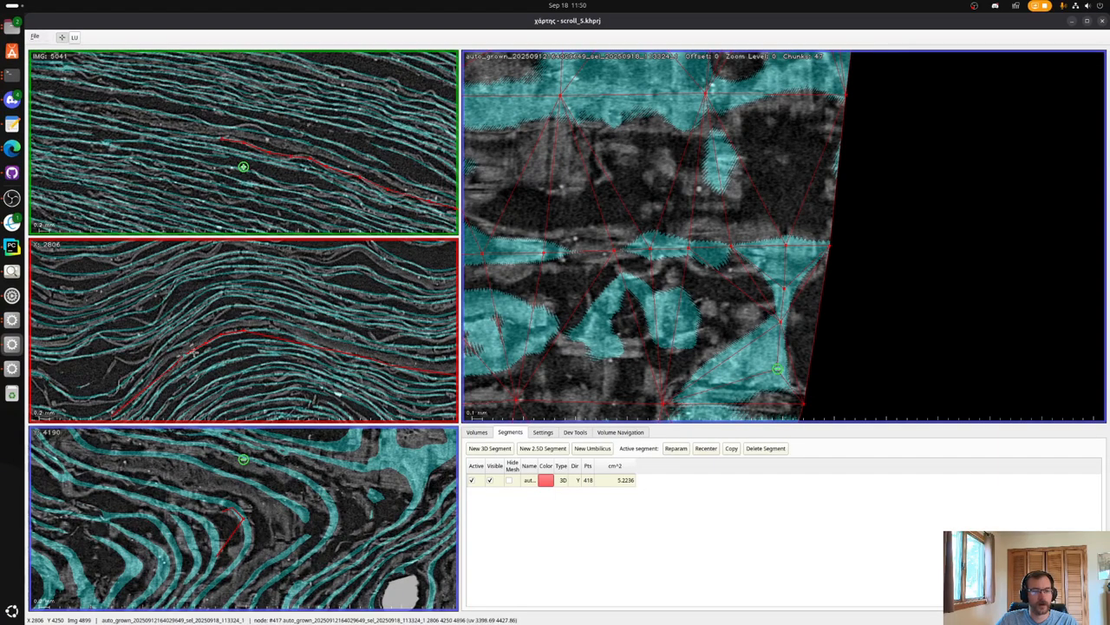
{"action": "left_click", "coordinate": [282, 331]}
{"action": "left_click", "coordinate": [319, 345]}
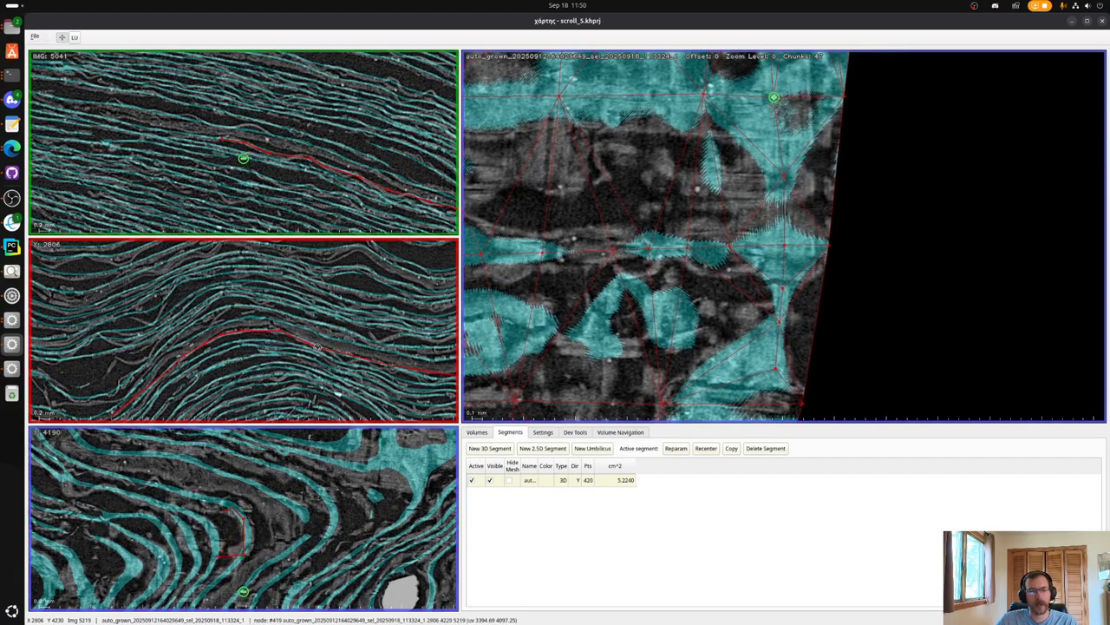
{"action": "left_click", "coordinate": [419, 373]}
{"action": "left_click", "coordinate": [418, 373]}
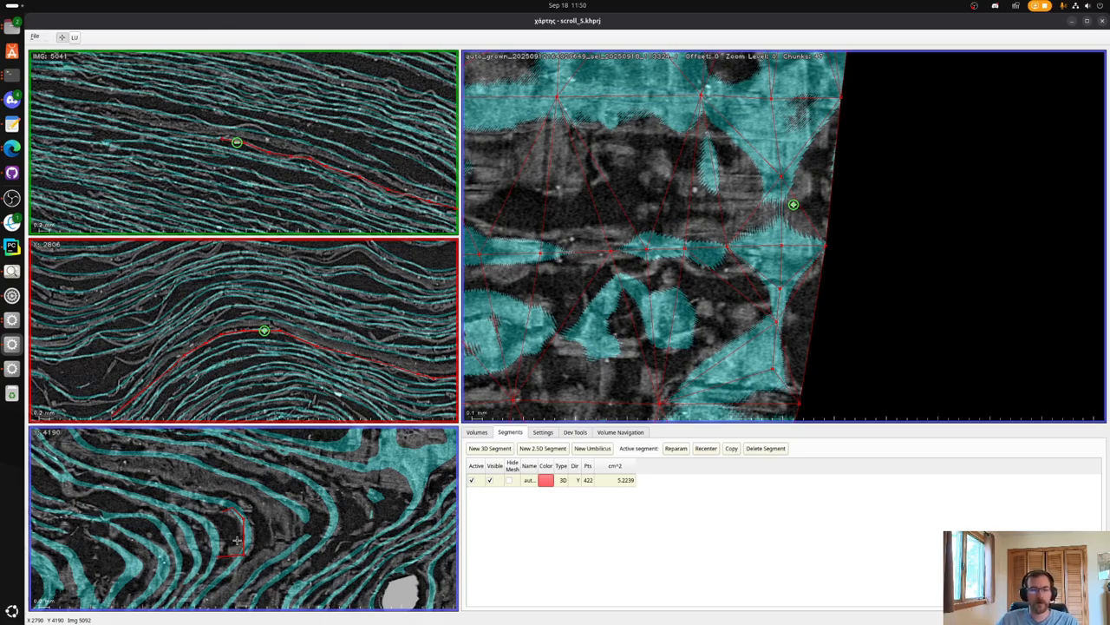
{"action": "left_click", "coordinate": [315, 205]}
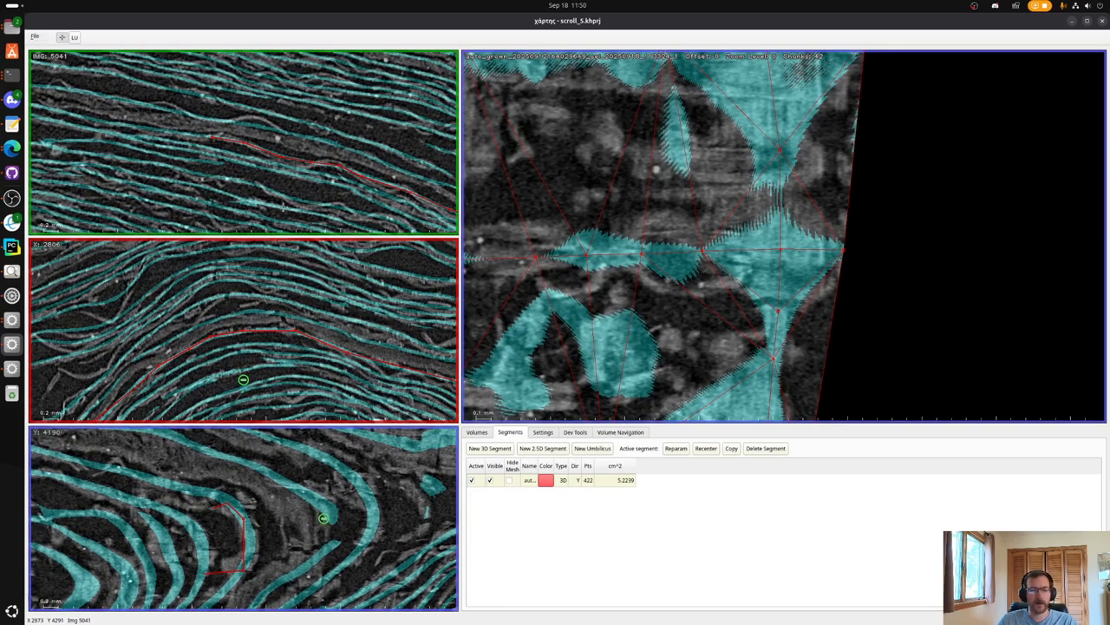
{"action": "left_click", "coordinate": [269, 327], "text": "shift"}
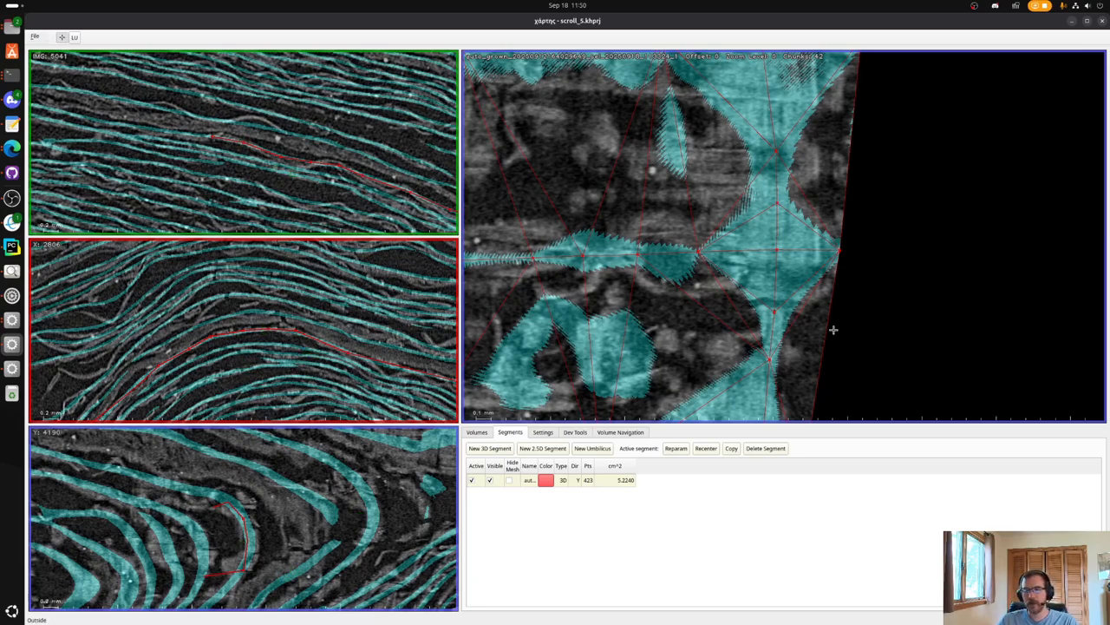
Adjust the segment's edge node near X 2769 and the node around X 2921 in slice 4864 to follow the sheet.
{"action": "scroll", "coordinate": [767, 298], "scroll_direction": "down", "scroll_amount": 5}
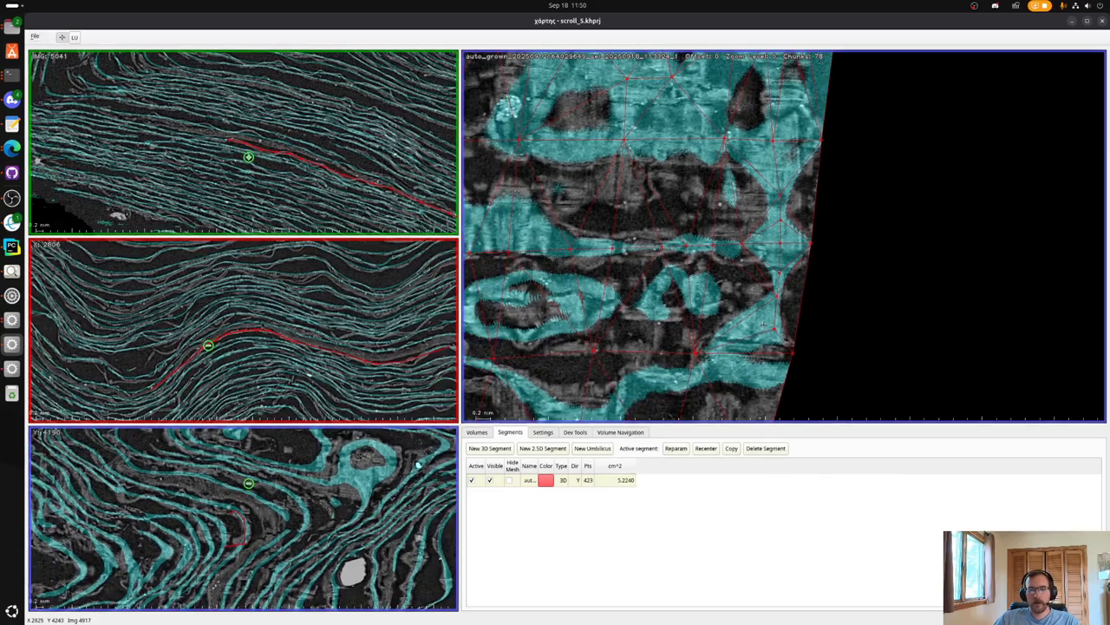
{"action": "left_click", "coordinate": [790, 353]}
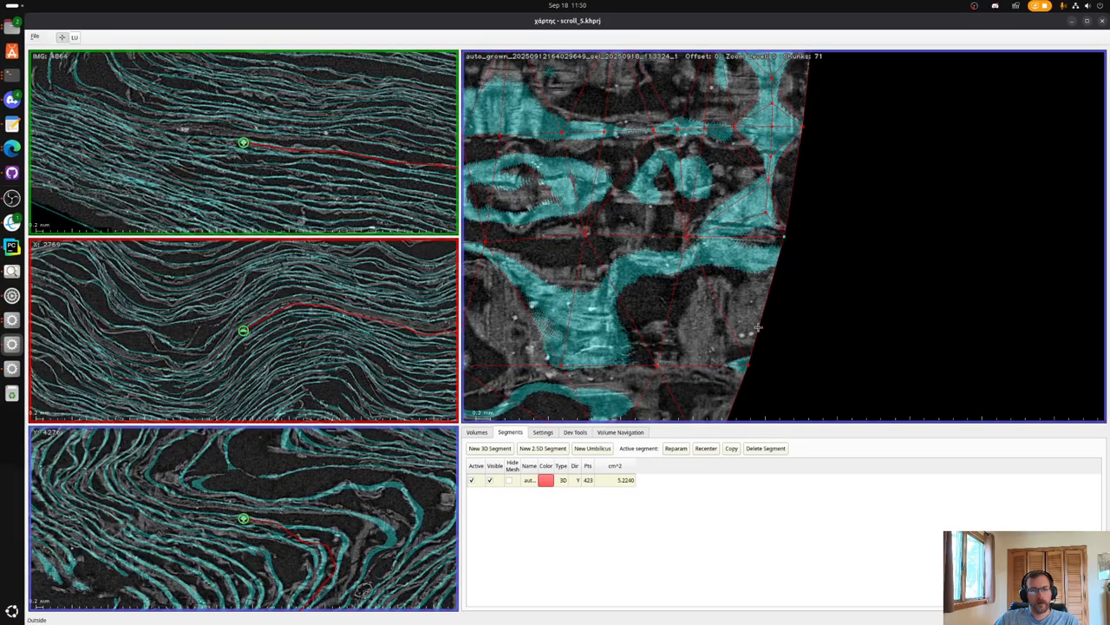
{"action": "scroll", "coordinate": [272, 149], "scroll_direction": "up", "scroll_amount": 4}
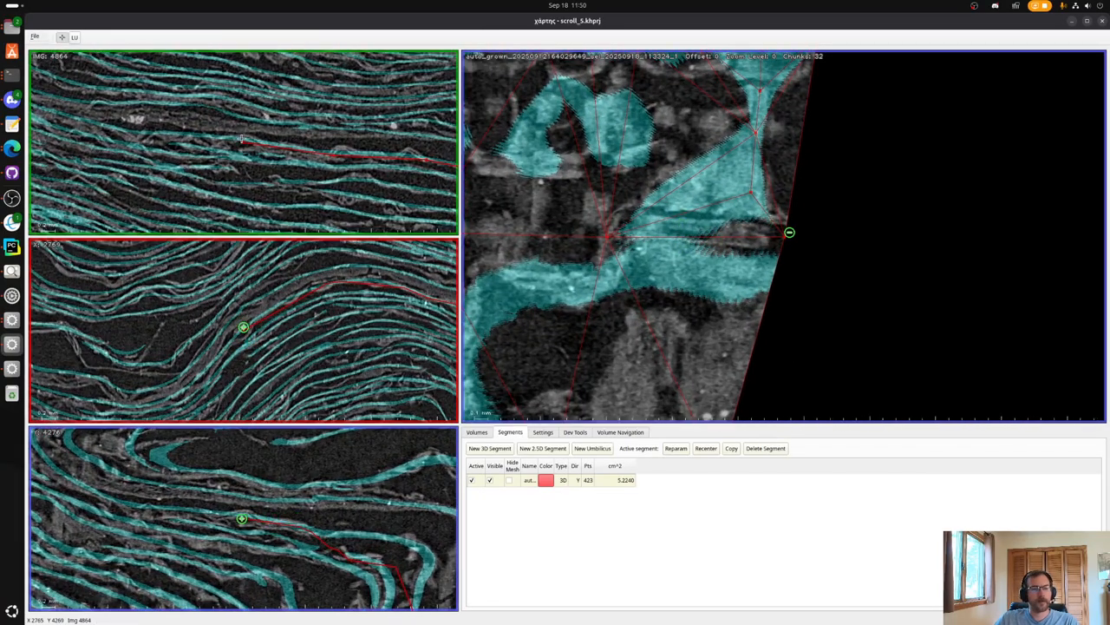
{"action": "scroll", "coordinate": [246, 141], "scroll_direction": "down", "scroll_amount": 2}
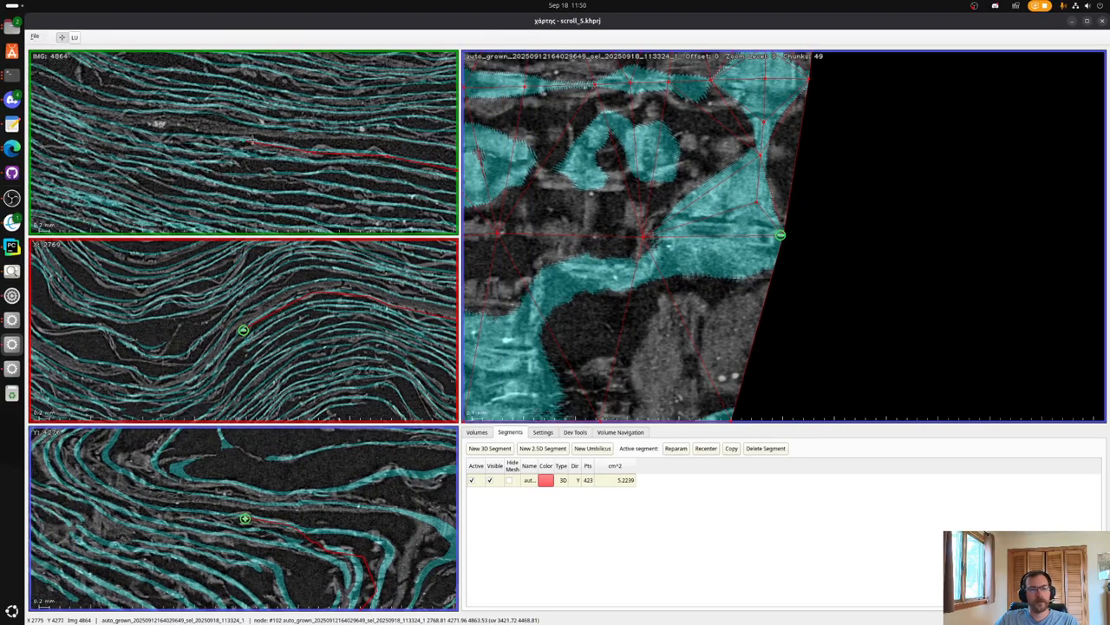
{"action": "scroll", "coordinate": [303, 144], "scroll_direction": "down", "scroll_amount": 2}
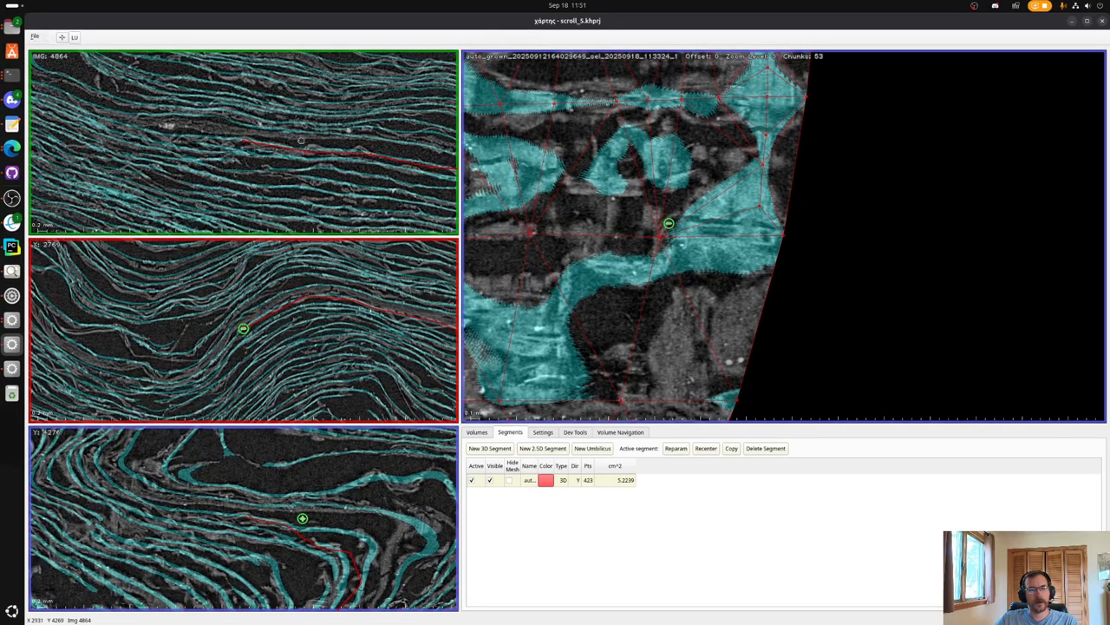
{"action": "scroll", "coordinate": [301, 139], "scroll_direction": "up", "scroll_amount": 2}
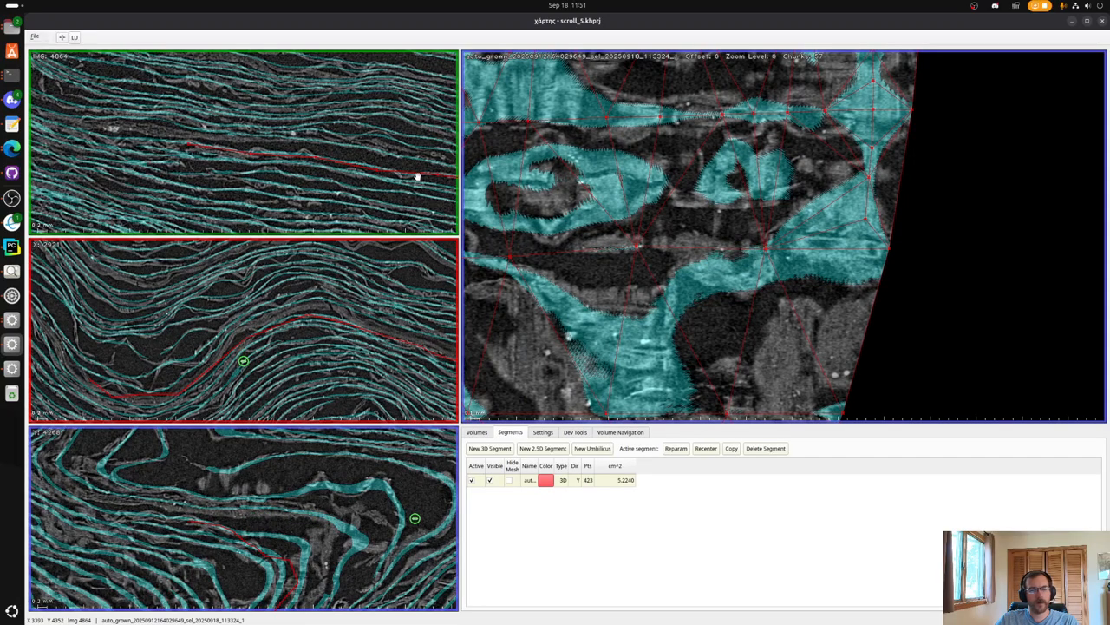
Auto-extrapolate points along the sheet in slice 4864 out to X 3513, waiting out the unresponsive program, and check the added nodes.
{"action": "left_click_drag", "start_coordinate": [352, 170], "coordinate": [337, 172]}
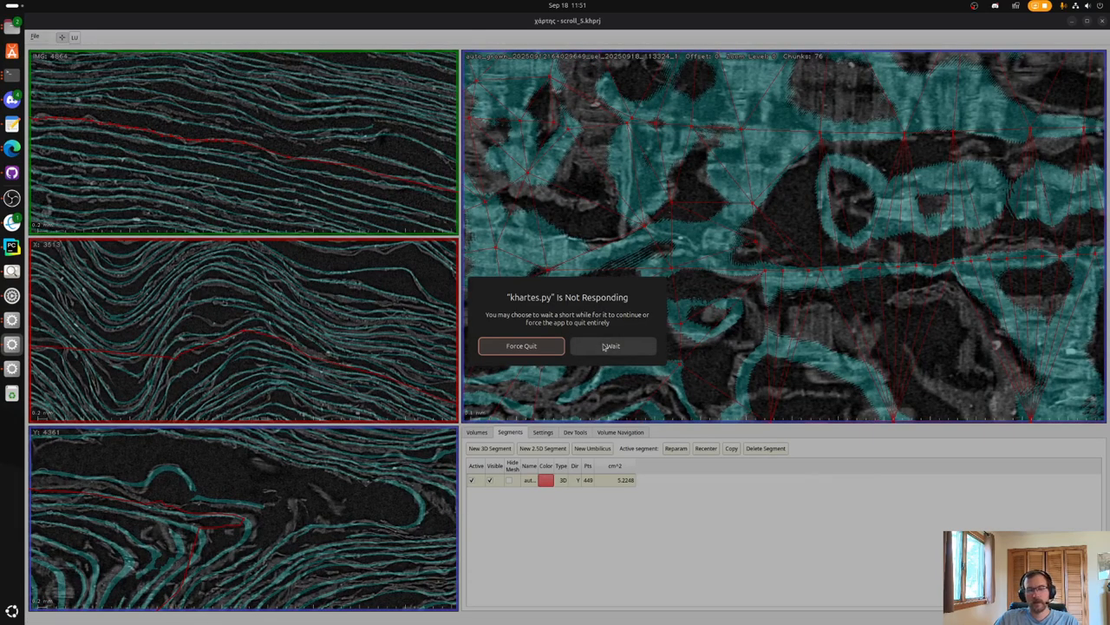
{"action": "left_click", "coordinate": [605, 346]}
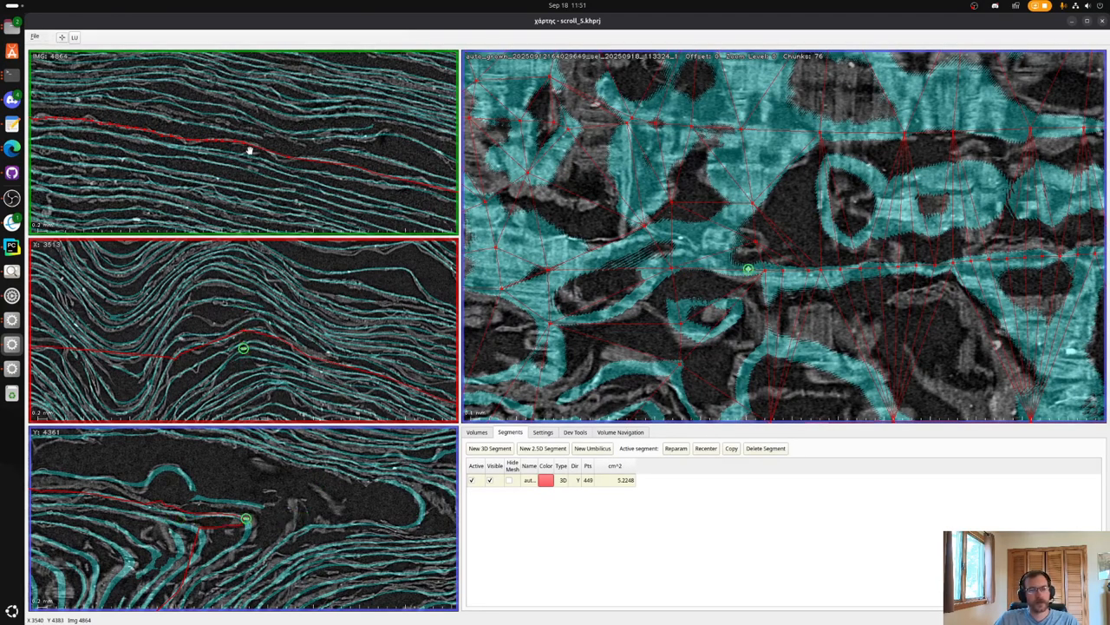
{"action": "left_click", "coordinate": [263, 189]}
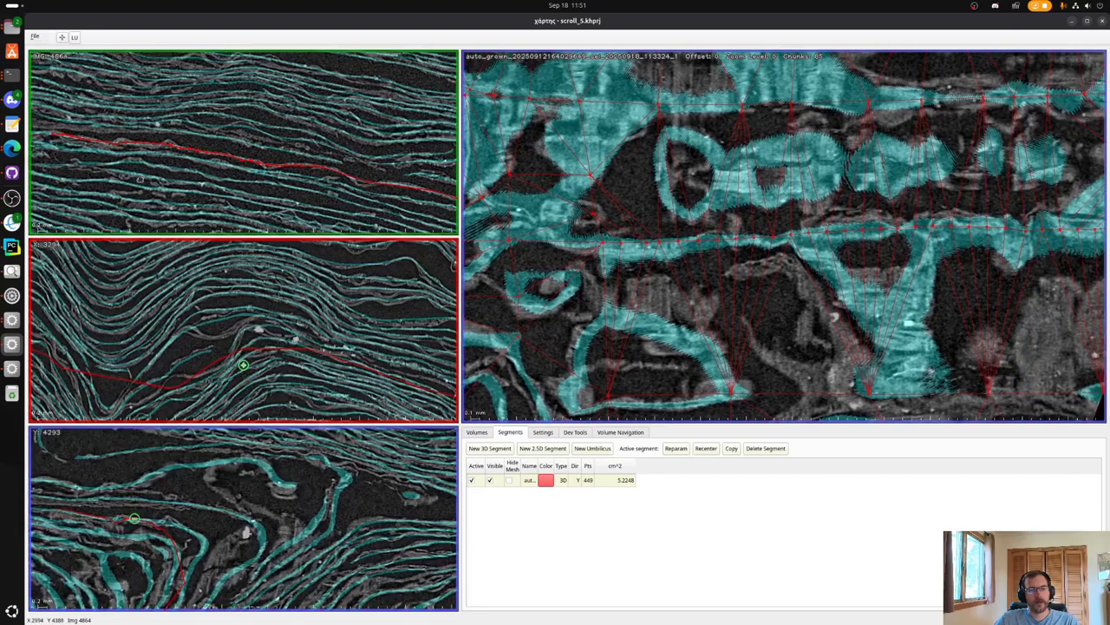
{"action": "left_click_drag", "start_coordinate": [140, 179], "coordinate": [247, 204]}
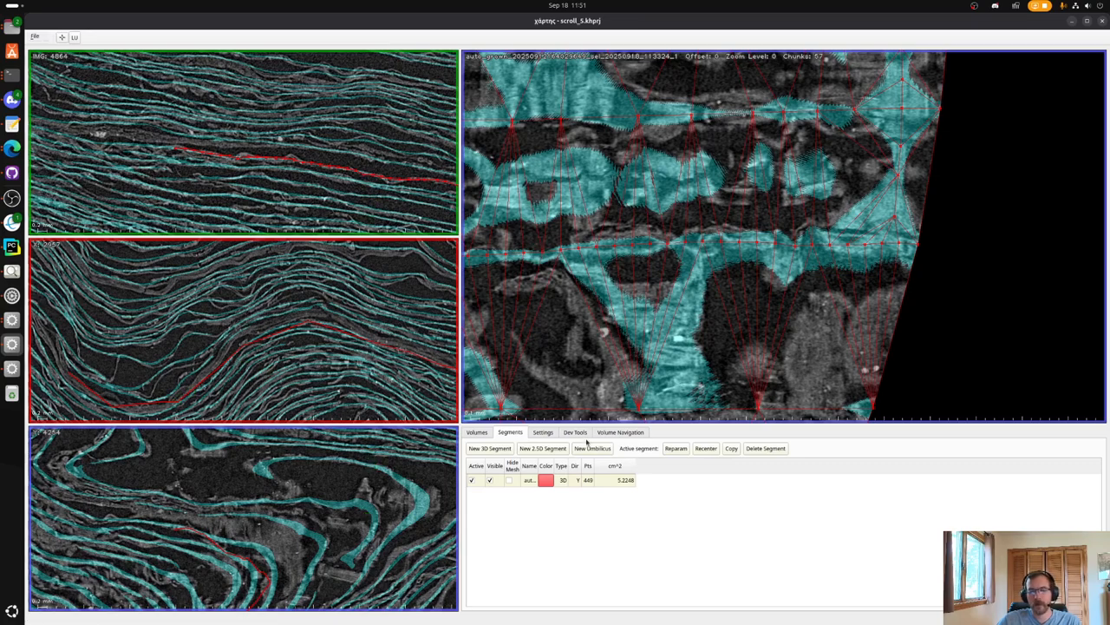
Review the auto-extrapolation settings for band half-width, point spacing, alignment threshold and view centering.
{"action": "left_click", "coordinate": [573, 434]}
{"action": "left_click", "coordinate": [659, 483]}
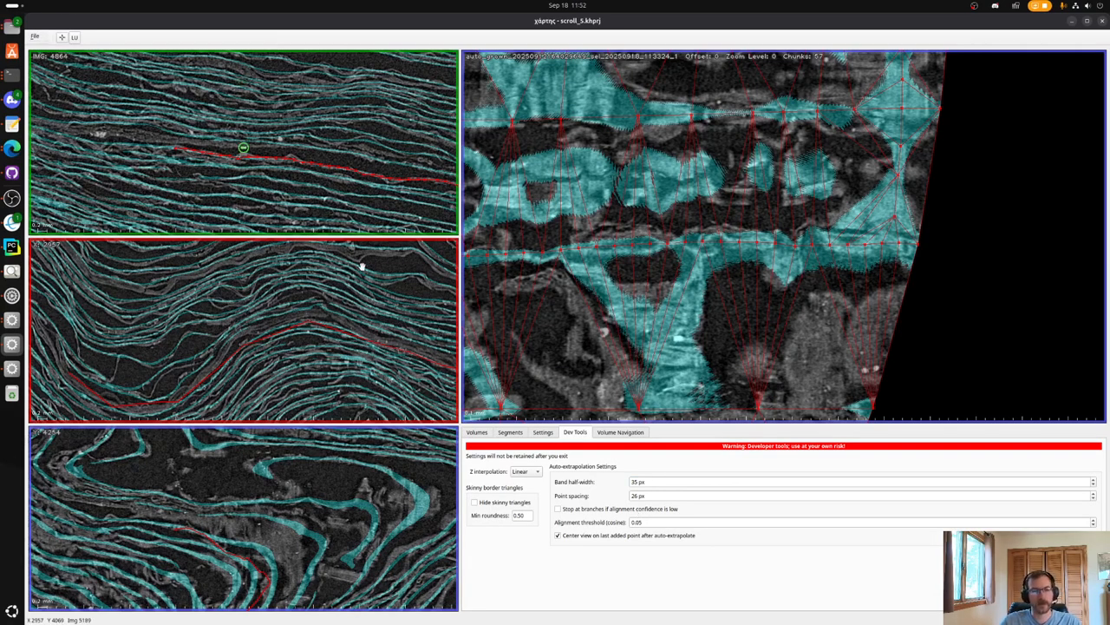
{"action": "scroll", "coordinate": [337, 215], "scroll_direction": "up", "scroll_amount": 4}
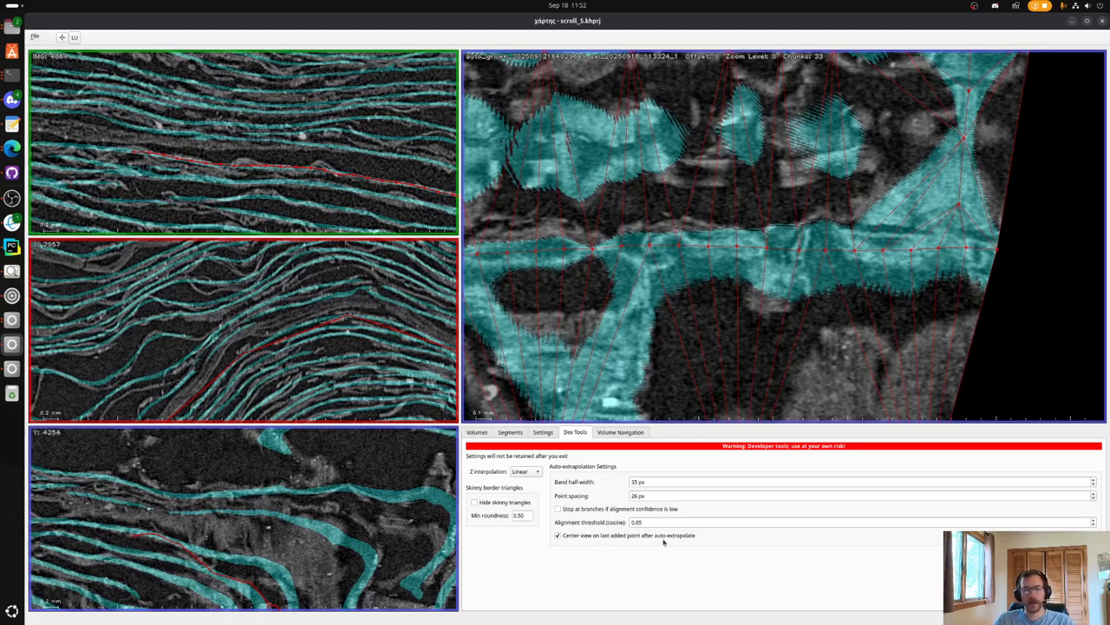
{"action": "left_click", "coordinate": [665, 520]}
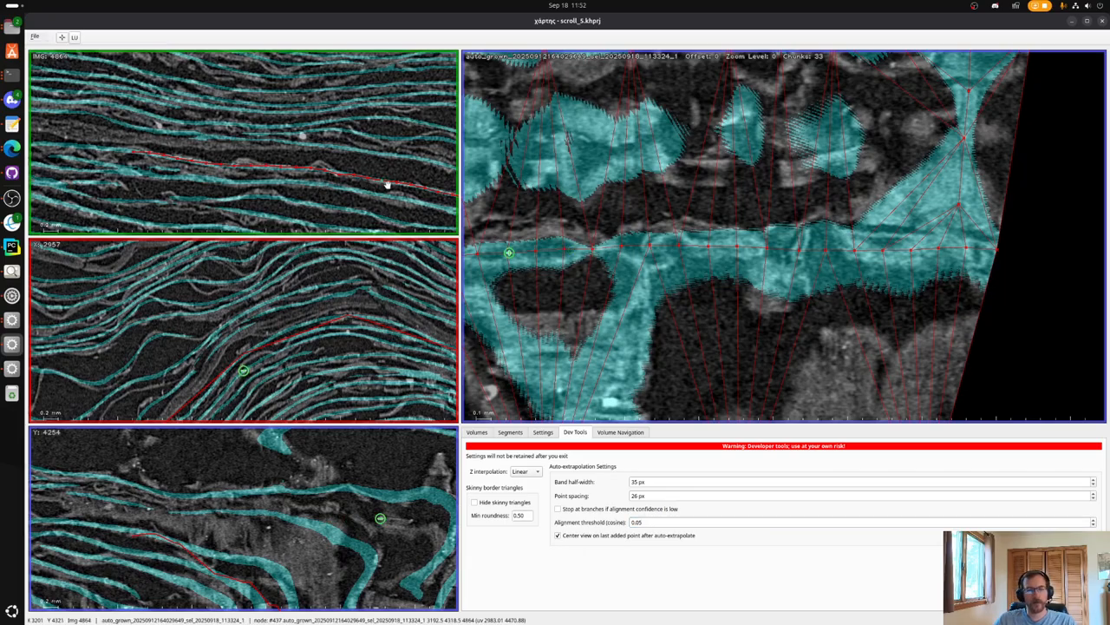
Auto-extrapolate from the end node near X 3513 in slice 4864 to about X 3845 and inspect the new end node.
{"action": "left_click_drag", "start_coordinate": [425, 201], "coordinate": [311, 167]}
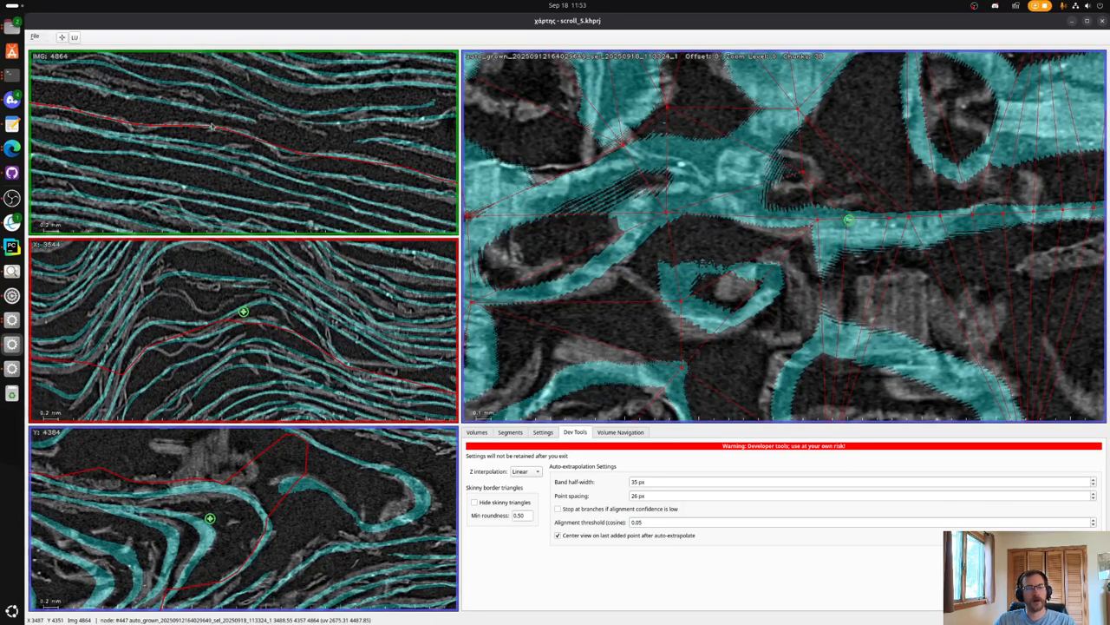
{"action": "key", "text": "x"}
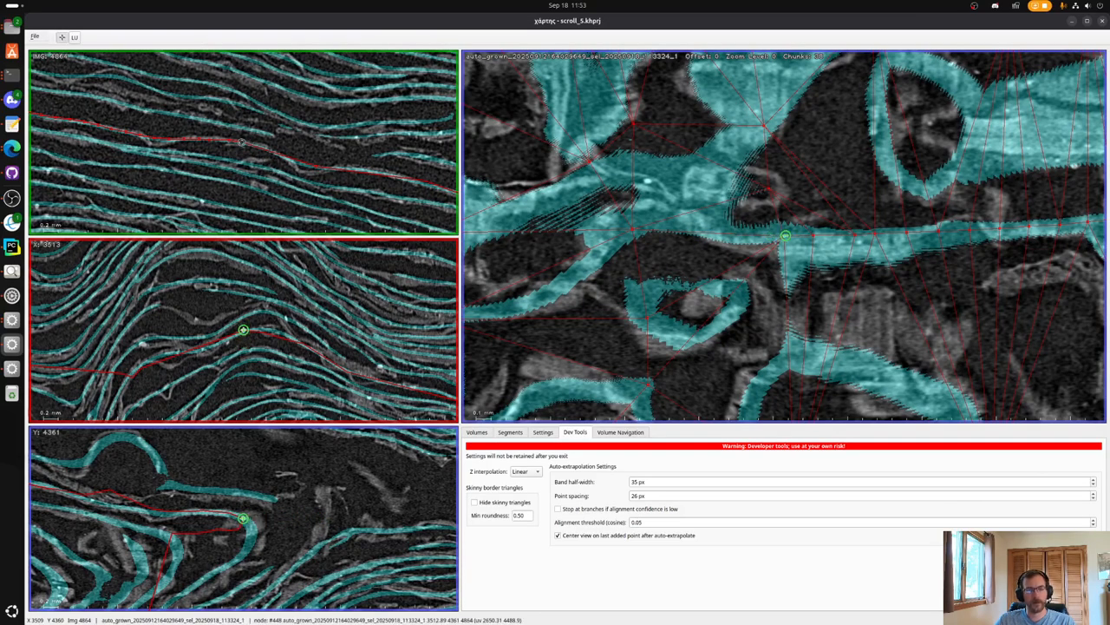
{"action": "key", "text": "e"}
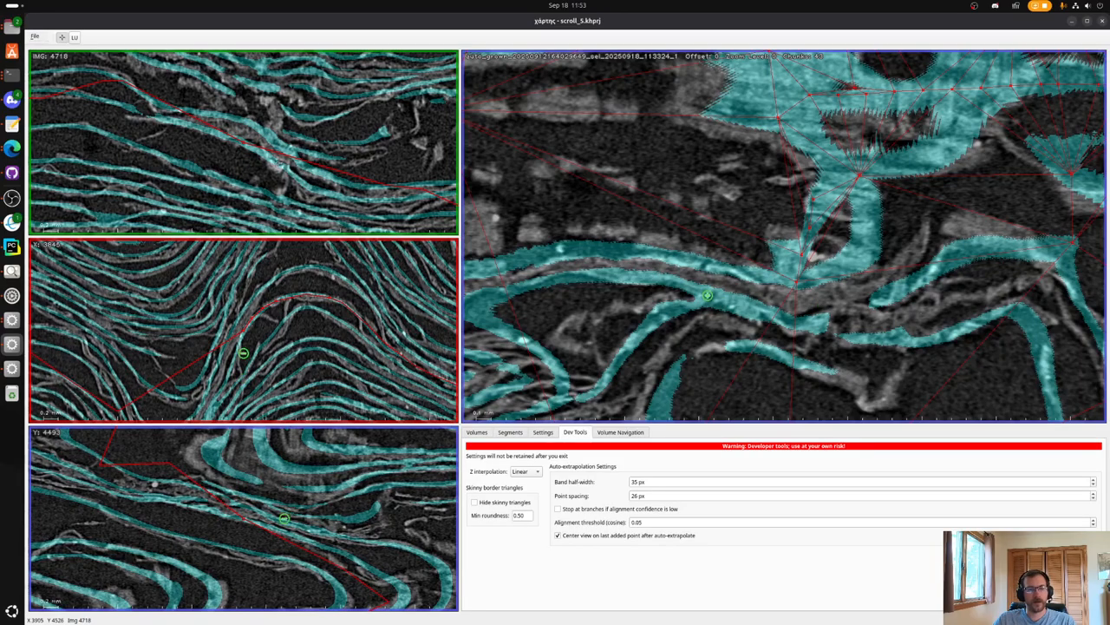
{"action": "left_click_drag", "start_coordinate": [292, 299], "coordinate": [260, 327]}
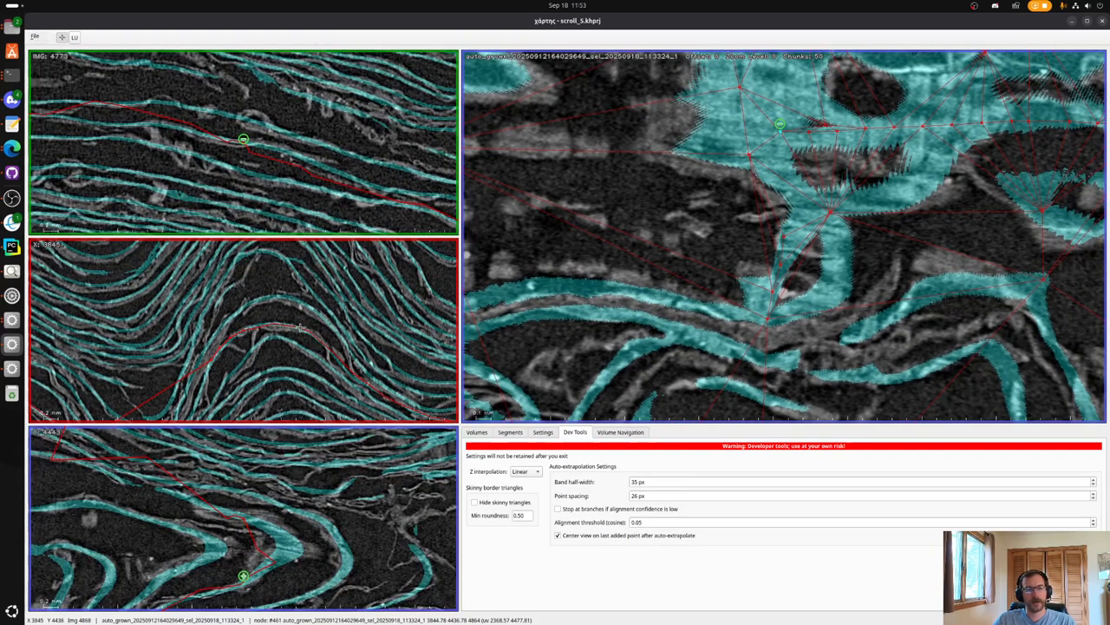
{"action": "key", "text": "x"}
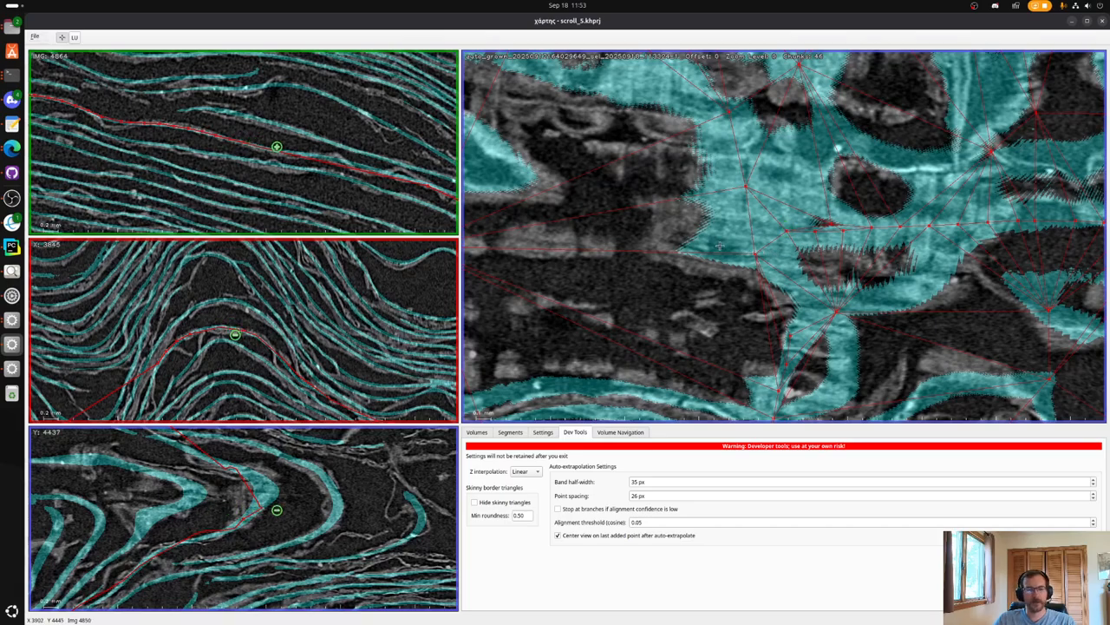
{"action": "key", "text": "x"}
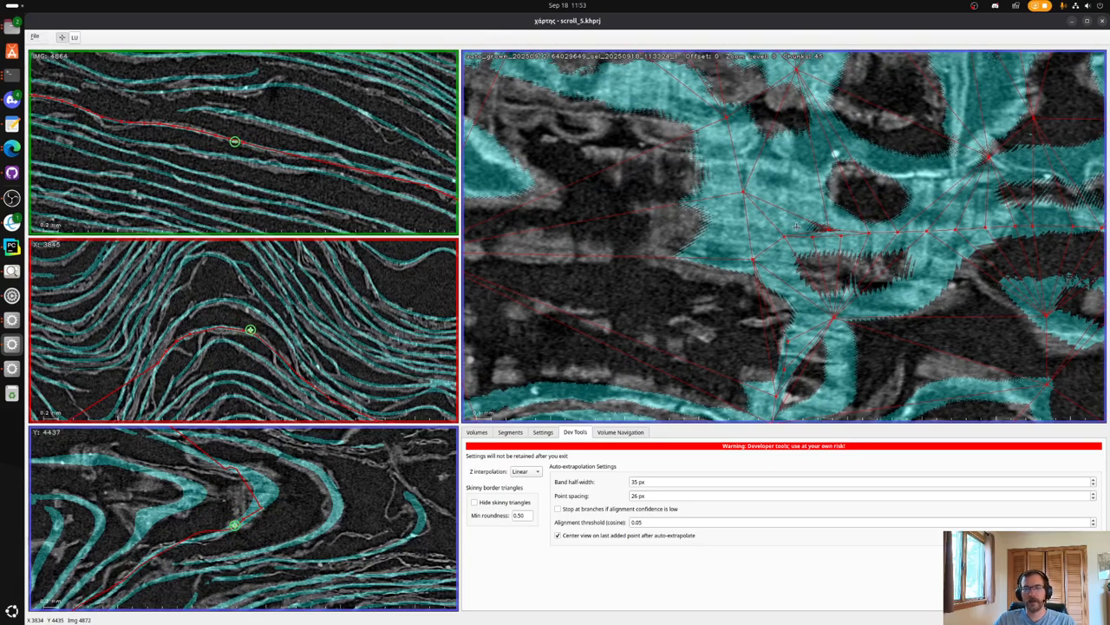
Auto-extrapolate the segment along the sheet in slice 4864 from the end node near X 3845 to about X 4327.
{"action": "scroll", "coordinate": [780, 238], "scroll_direction": "down", "scroll_amount": 3}
{"action": "scroll", "coordinate": [780, 238], "scroll_direction": "down", "scroll_amount": 1}
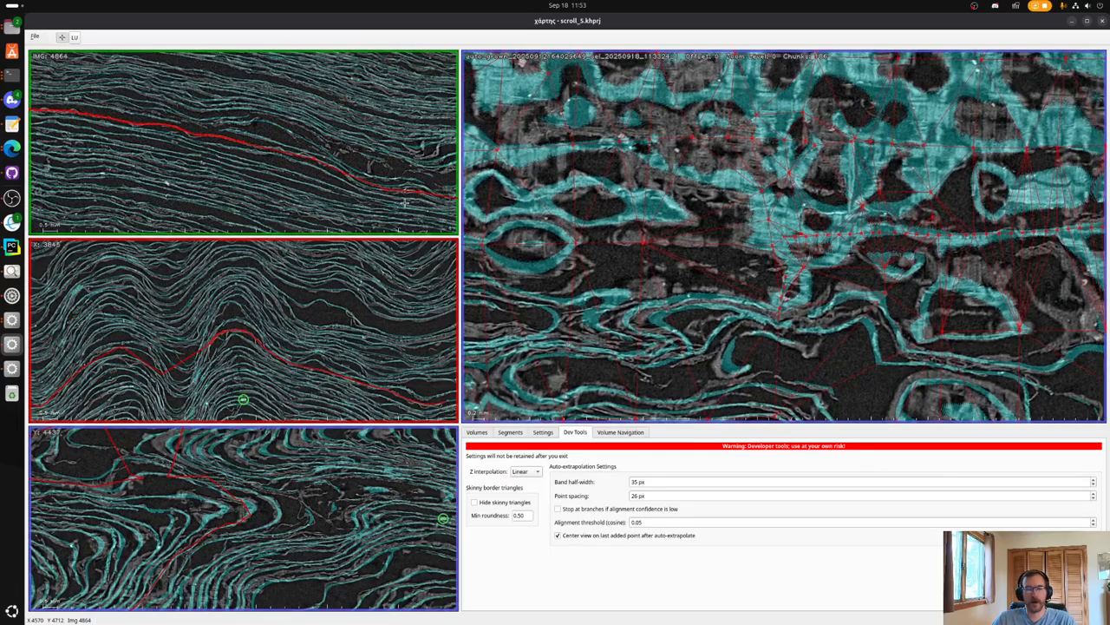
{"action": "scroll", "coordinate": [274, 141], "scroll_direction": "up", "scroll_amount": 3}
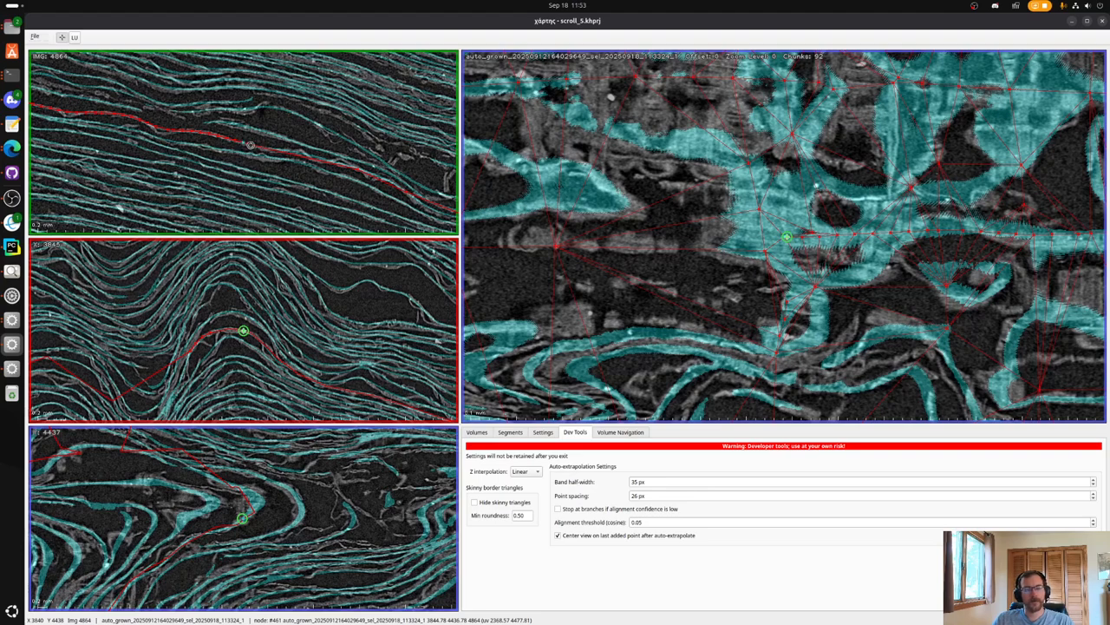
{"action": "key", "text": "bracketright"}
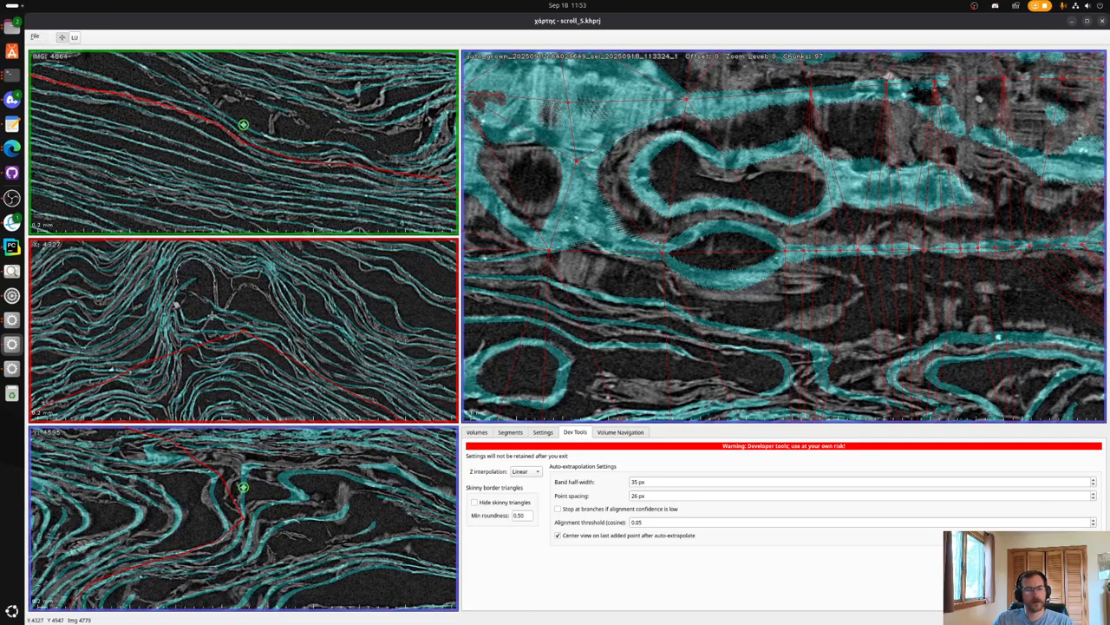
Add three points along the sheet in the X 4327 slice, one near image 4713 and two beyond slice 4864.
{"action": "left_click", "coordinate": [191, 331], "text": "shift"}
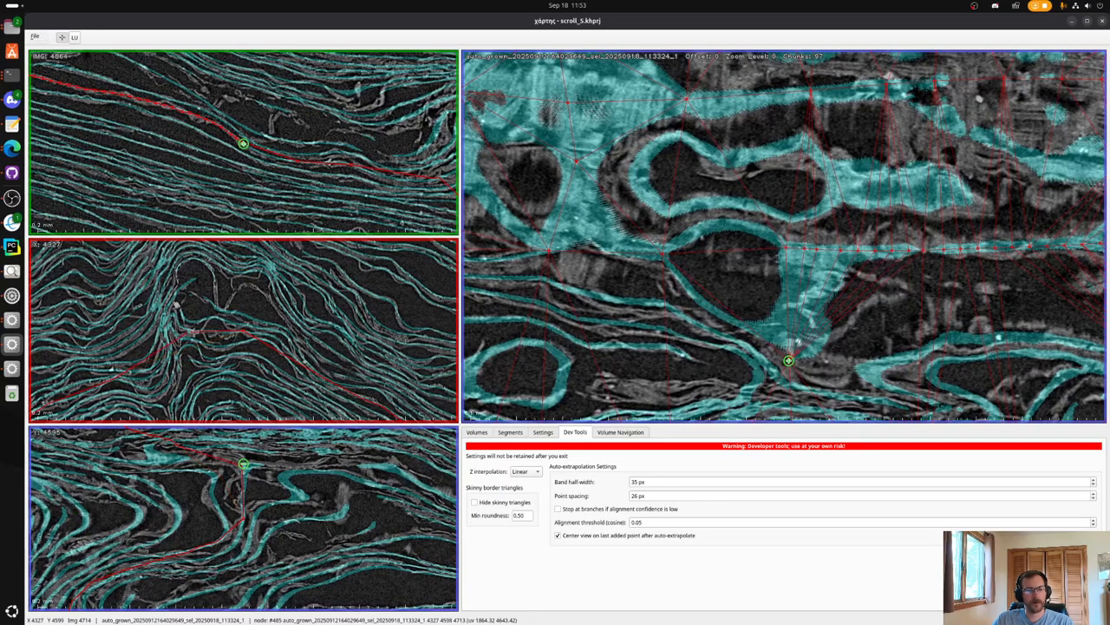
{"action": "left_click", "coordinate": [284, 346], "text": "shift"}
{"action": "left_click", "coordinate": [320, 373], "text": "shift"}
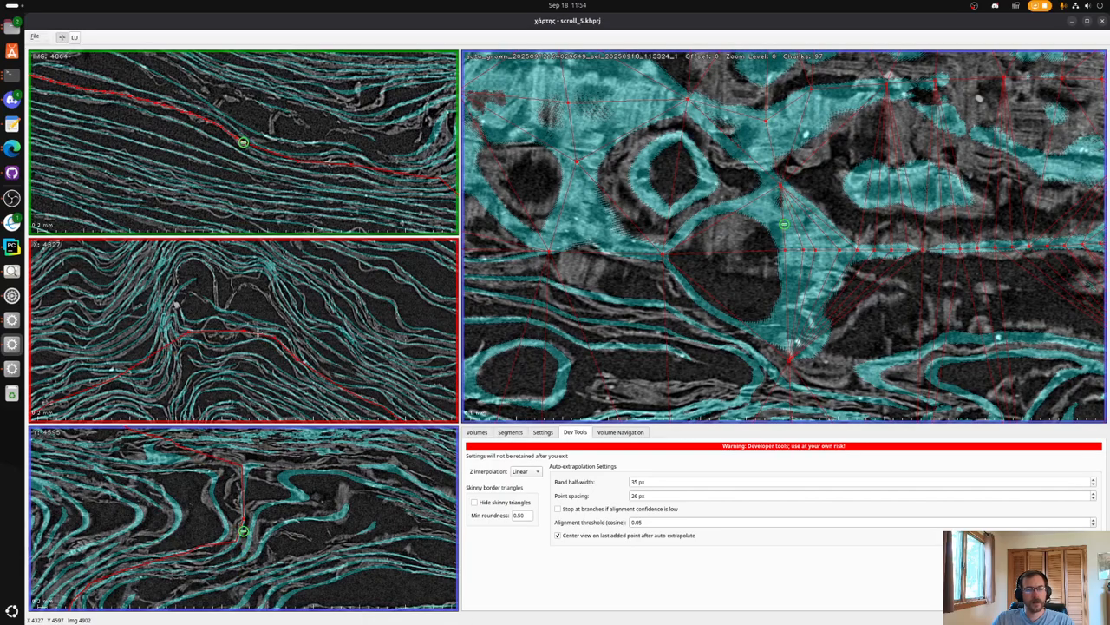
Add points along the sheet beyond slice 4864 in the X 4327 and Y 4595 slices.
{"action": "left_click", "coordinate": [260, 331], "text": "shift"}
{"action": "left_click", "coordinate": [222, 330], "text": "shift"}
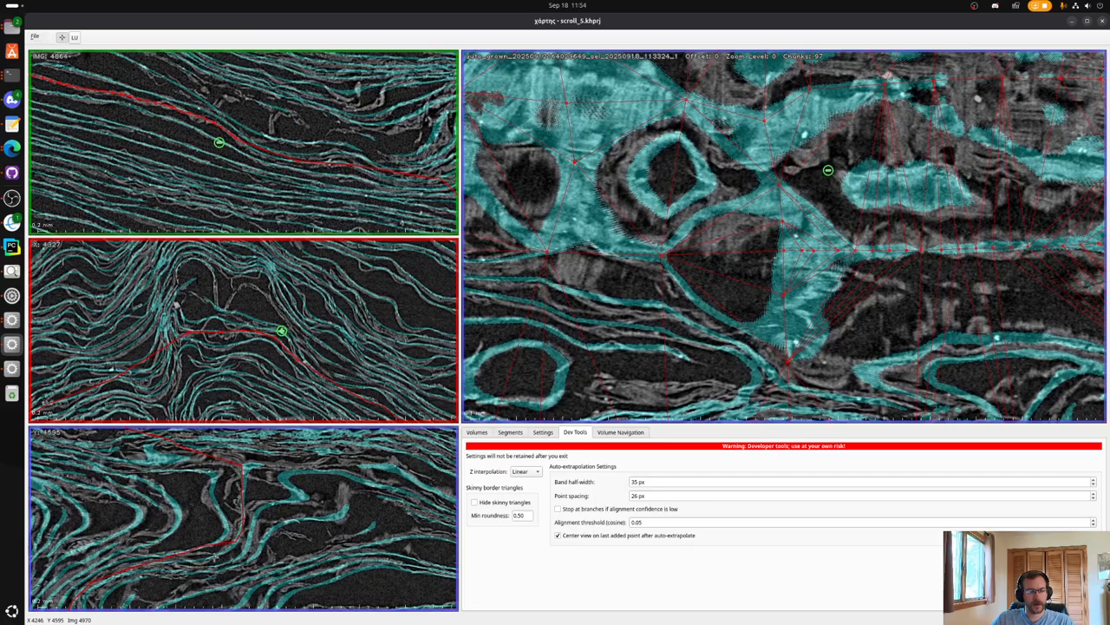
{"action": "left_click", "coordinate": [215, 557], "text": "shift"}
{"action": "left_click", "coordinate": [188, 563], "text": "shift"}
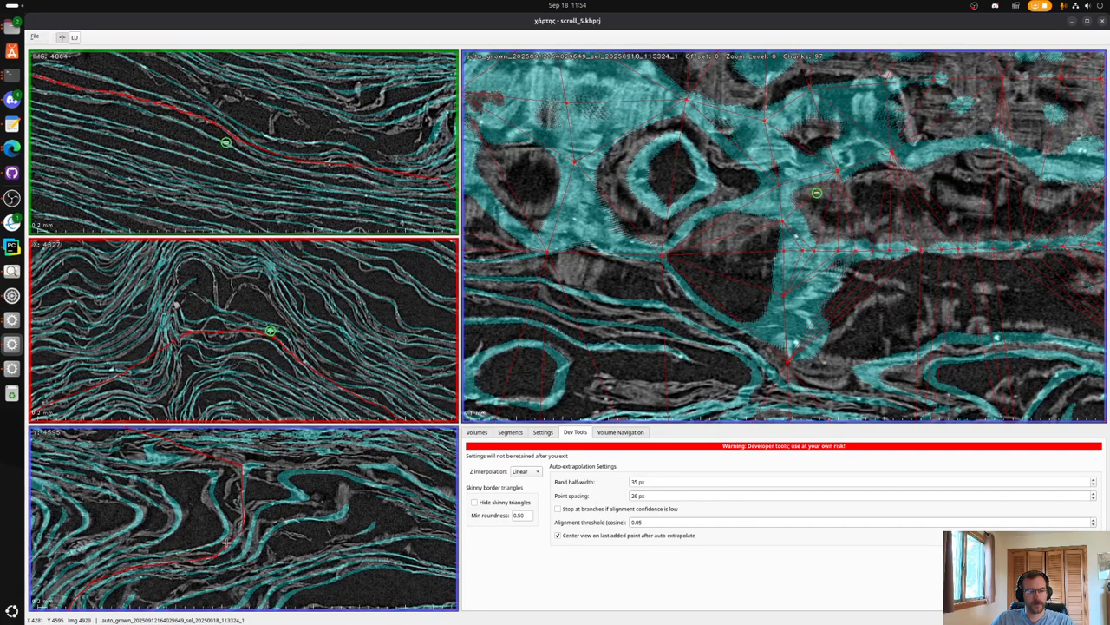
{"action": "left_click", "coordinate": [233, 543], "text": "shift"}
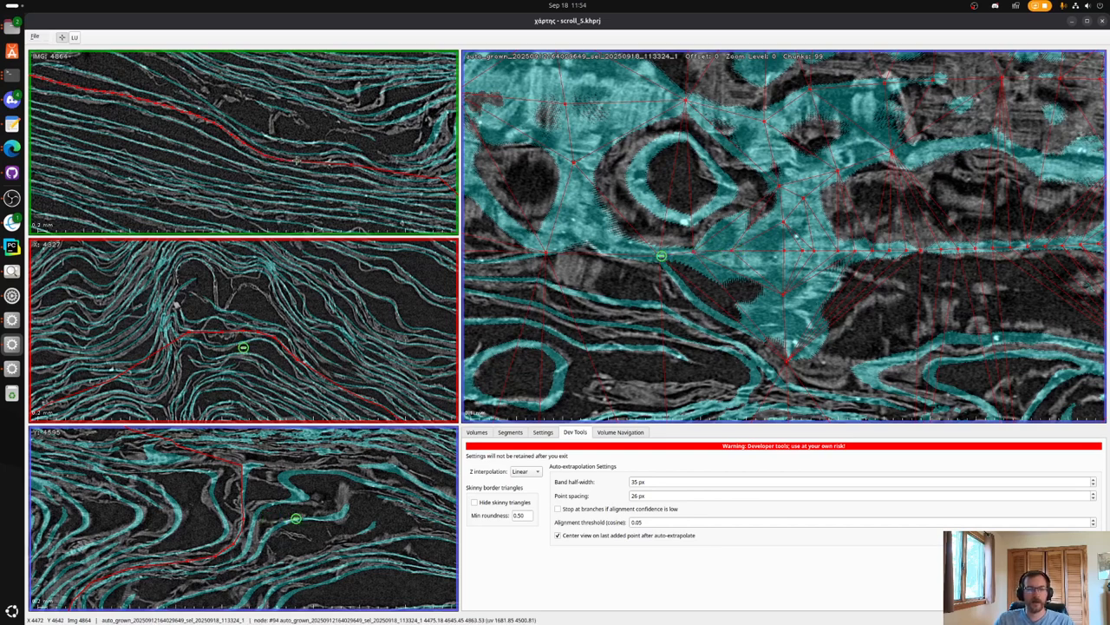
Add three points around the sheet's fold in the X 5030 slice and delete the node at Y 4601 in slice 4864.
{"action": "left_click", "coordinate": [295, 152]}
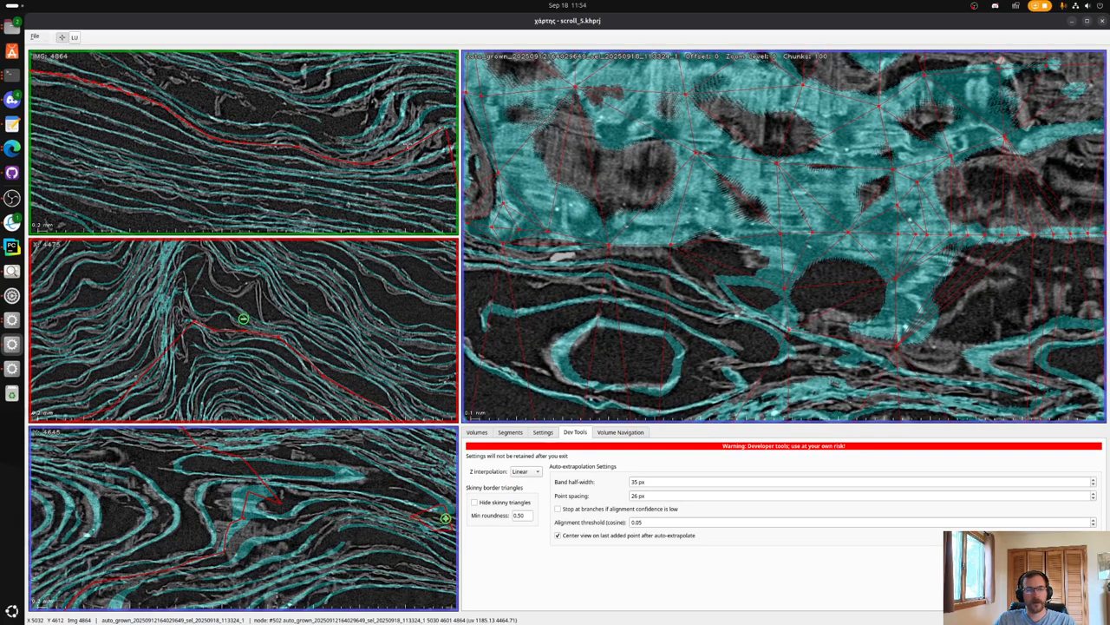
{"action": "key", "text": "x"}
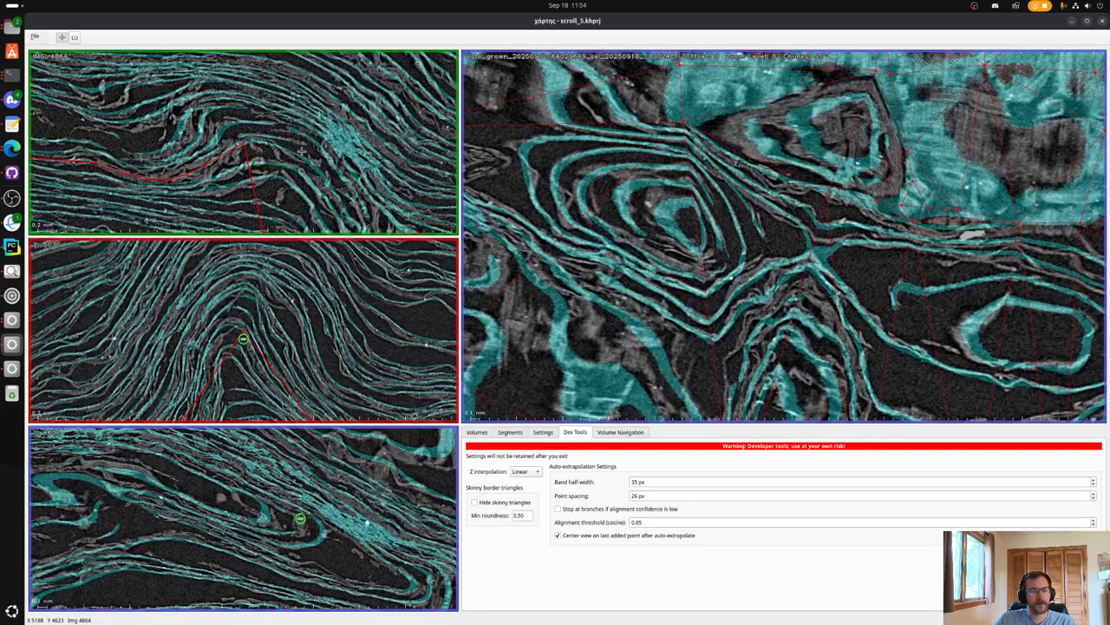
{"action": "left_click", "coordinate": [210, 333]}
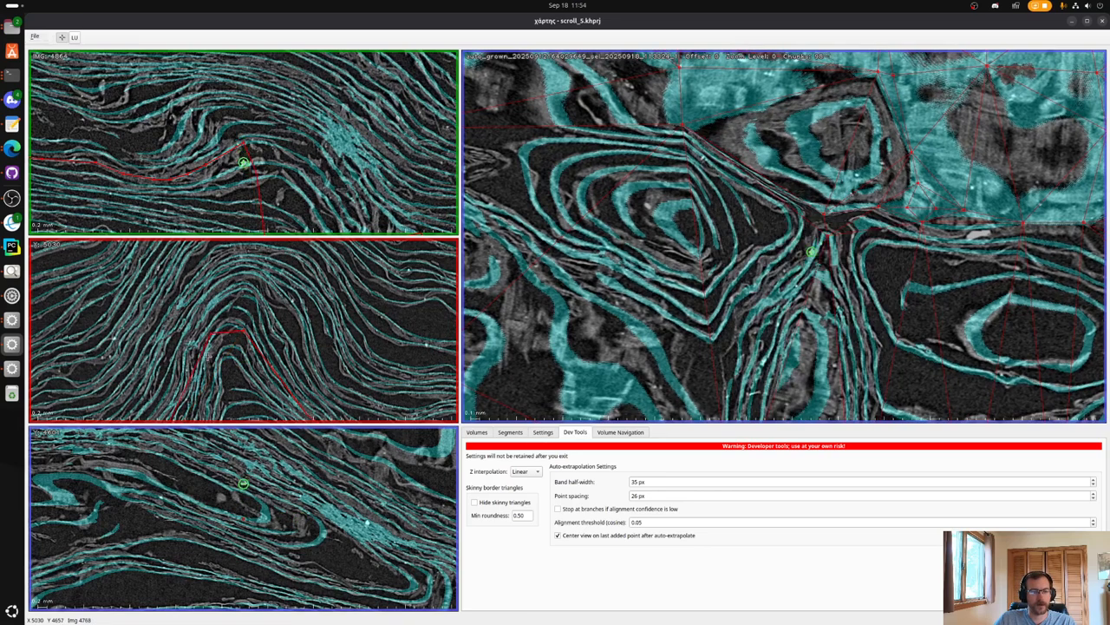
{"action": "left_click", "coordinate": [203, 373]}
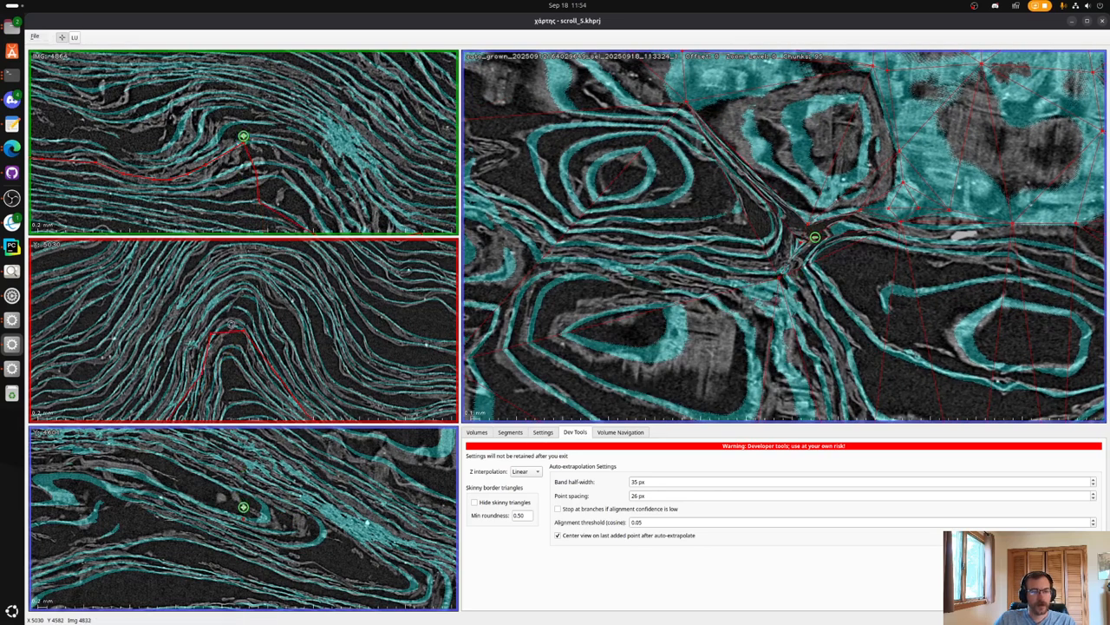
{"action": "left_click", "coordinate": [229, 324]}
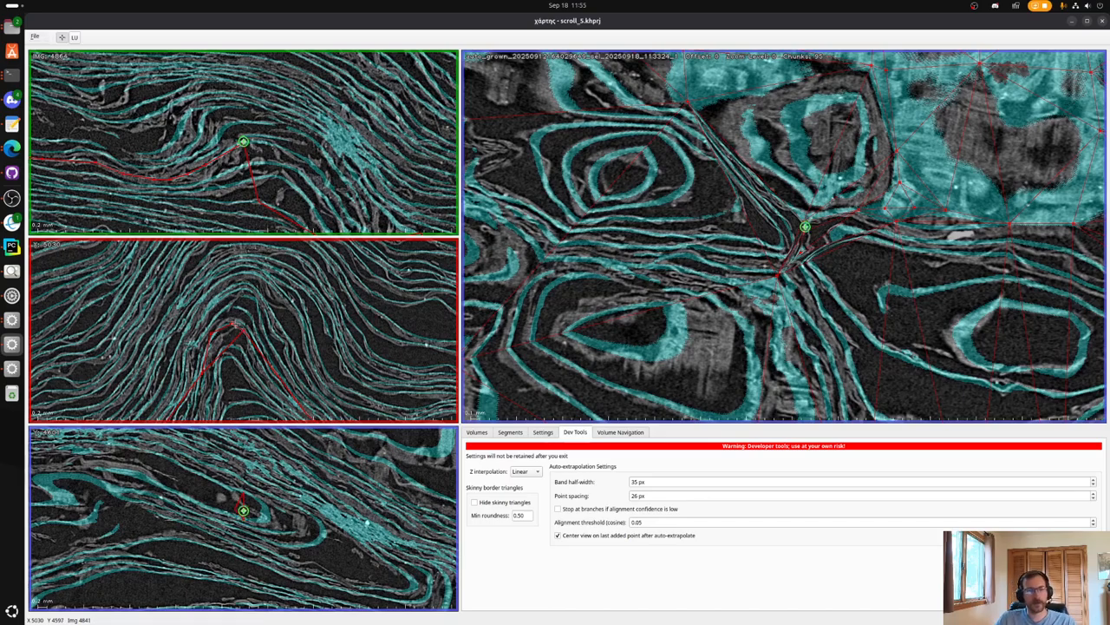
{"action": "left_click", "coordinate": [243, 331]}
{"action": "key", "text": "Delete"}
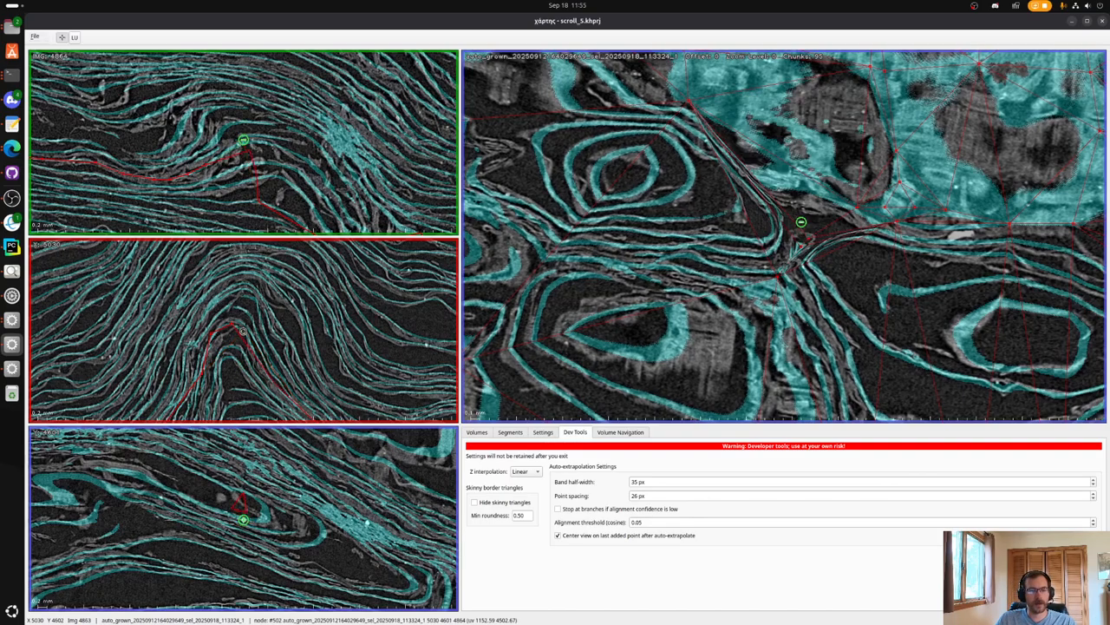
Save the project and reparameterize the active segment.
{"action": "scroll", "coordinate": [757, 178], "scroll_direction": "up", "scroll_amount": 5}
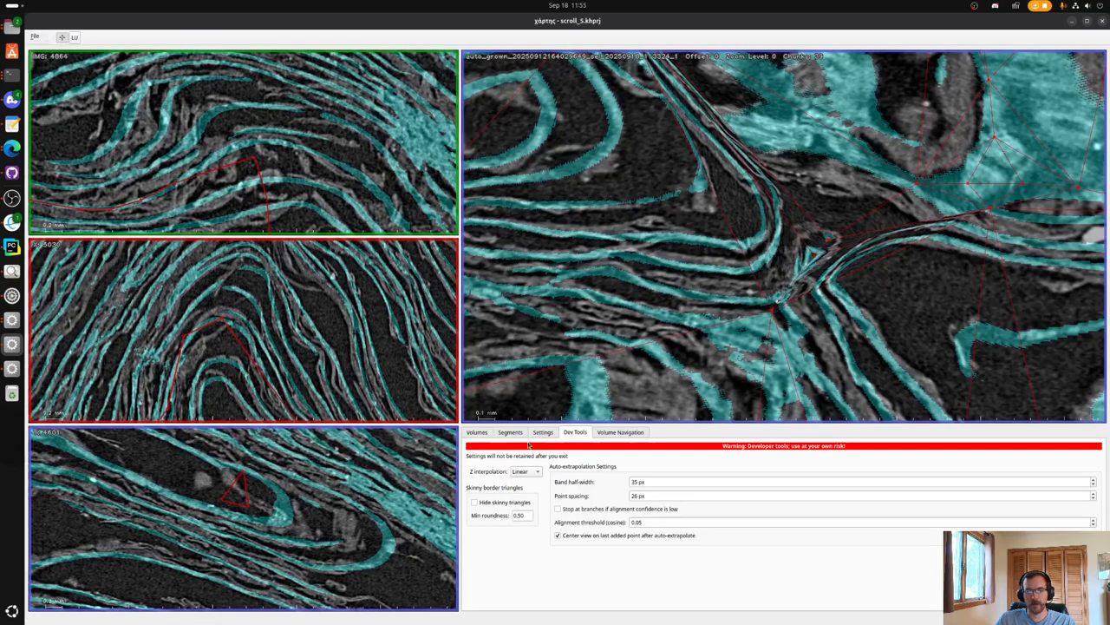
{"action": "left_click", "coordinate": [531, 435]}
{"action": "left_click", "coordinate": [521, 434]}
{"action": "left_click", "coordinate": [35, 37]}
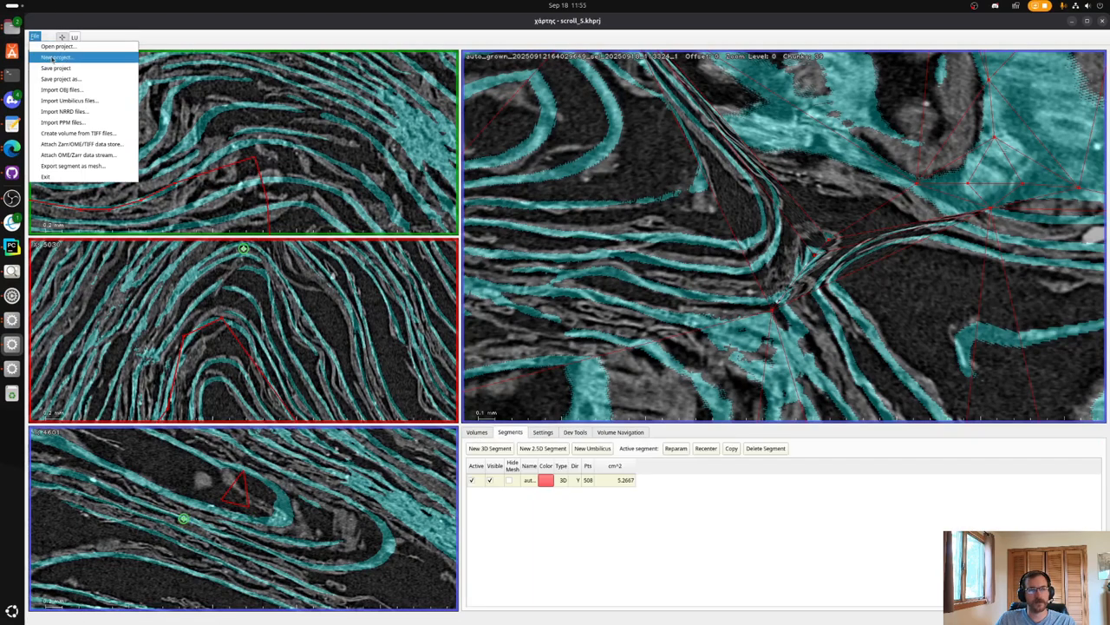
{"action": "left_click", "coordinate": [58, 70]}
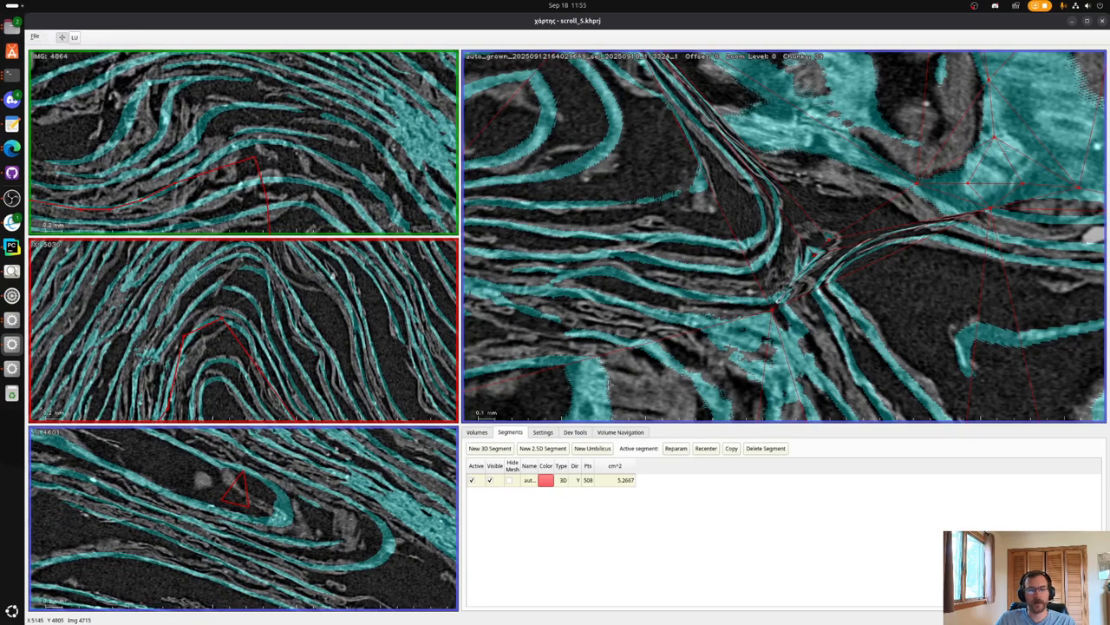
{"action": "left_click", "coordinate": [682, 449]}
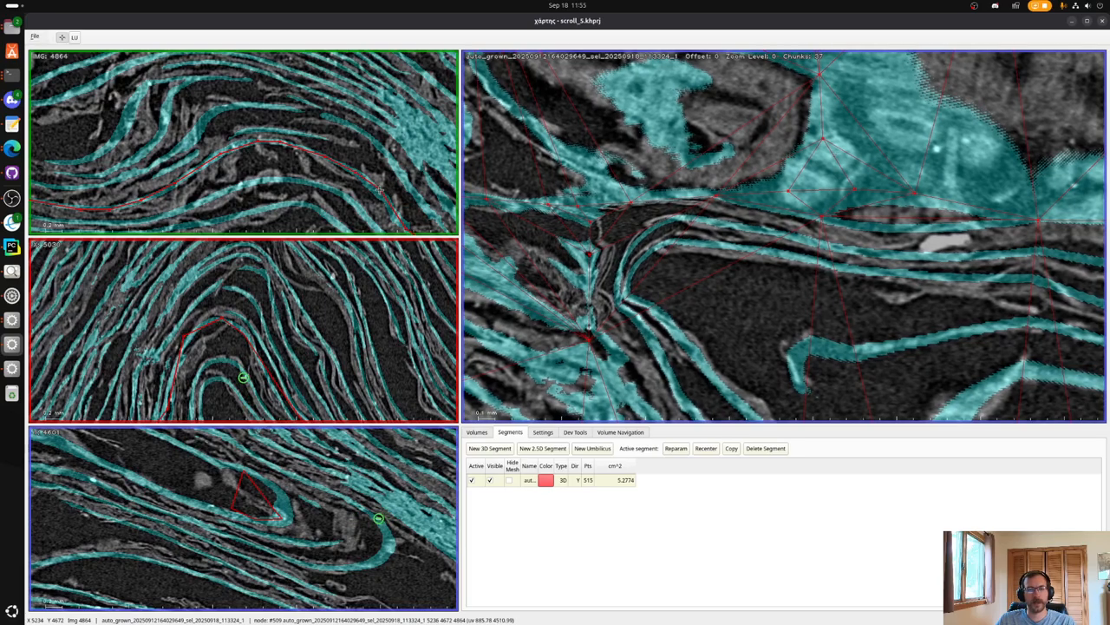
Add five more points around the fold in the X 5030 slice so the surface follows the sheet on both flanks.
{"action": "left_click", "coordinate": [205, 324], "text": "shift"}
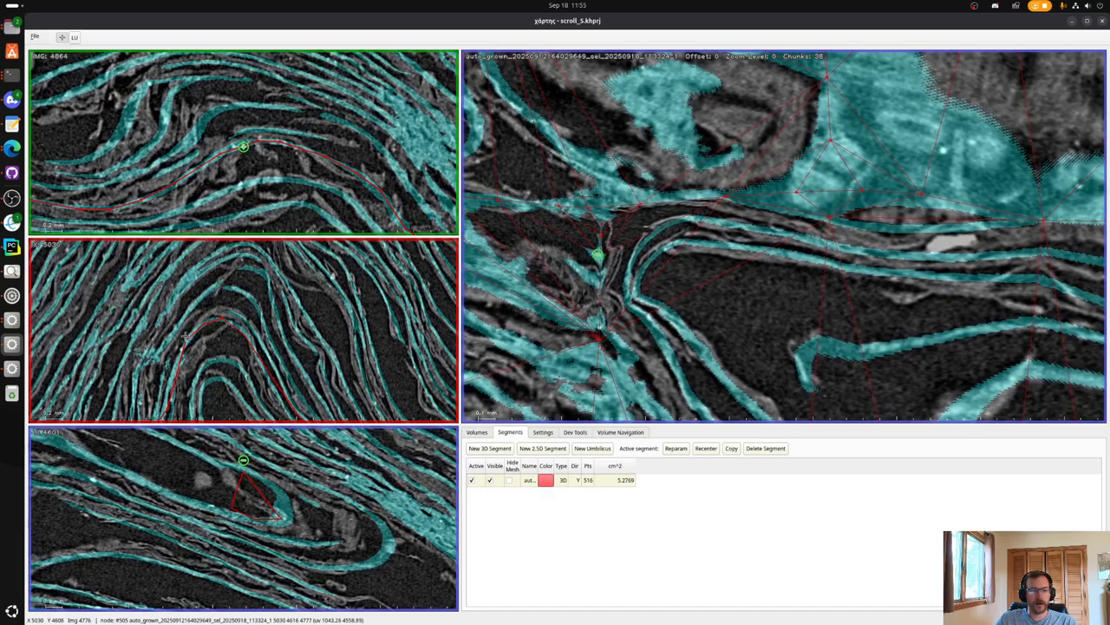
{"action": "left_click", "coordinate": [246, 329], "text": "shift"}
{"action": "left_click", "coordinate": [263, 367], "text": "shift"}
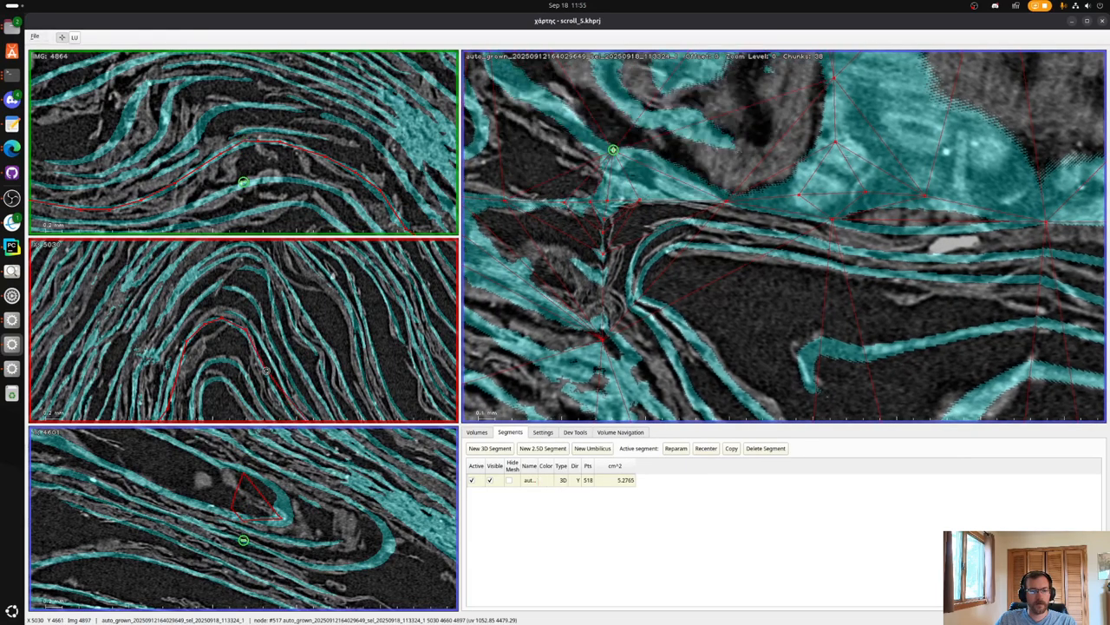
{"action": "left_click", "coordinate": [282, 402], "text": "shift"}
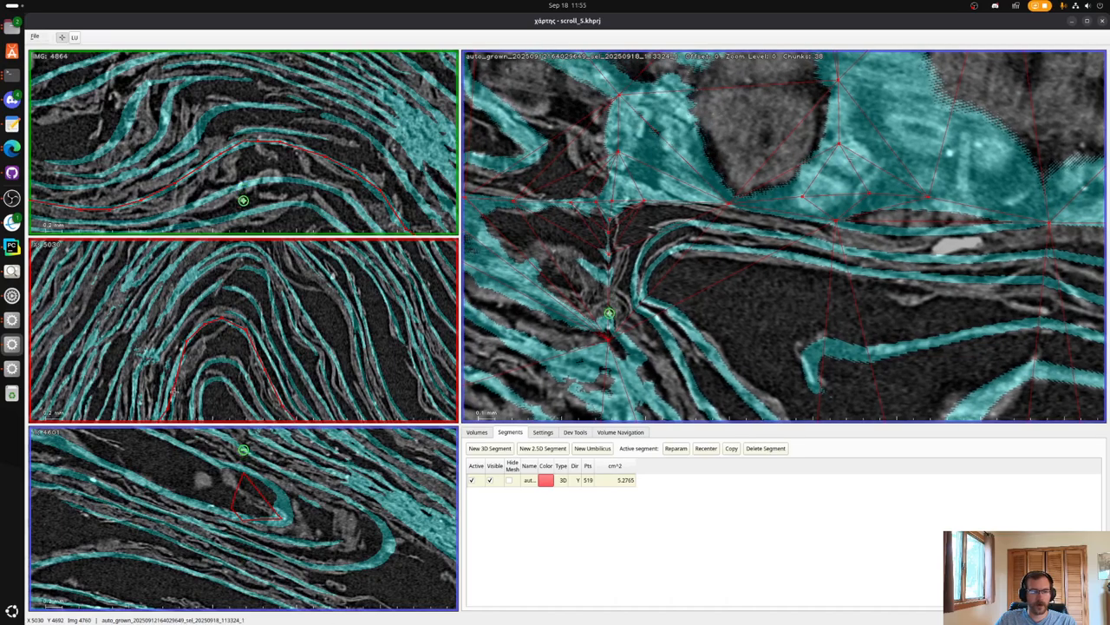
{"action": "left_click", "coordinate": [286, 416], "text": "shift"}
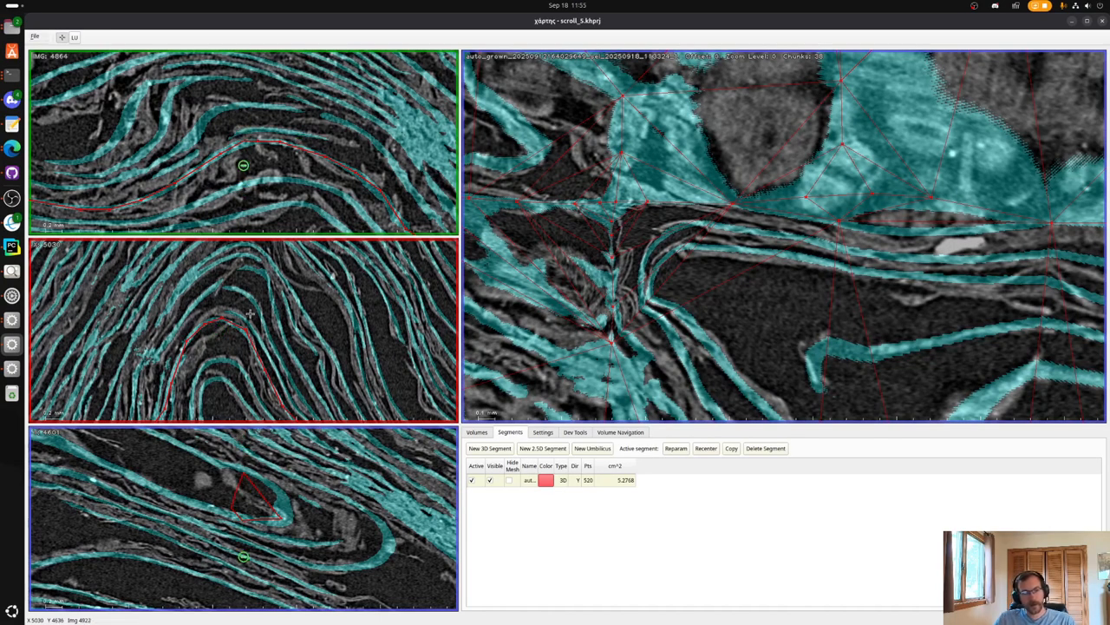
Extend the segment along the sheet in slice 4864 past X 5199 and save the project.
{"action": "left_click", "coordinate": [243, 371]}
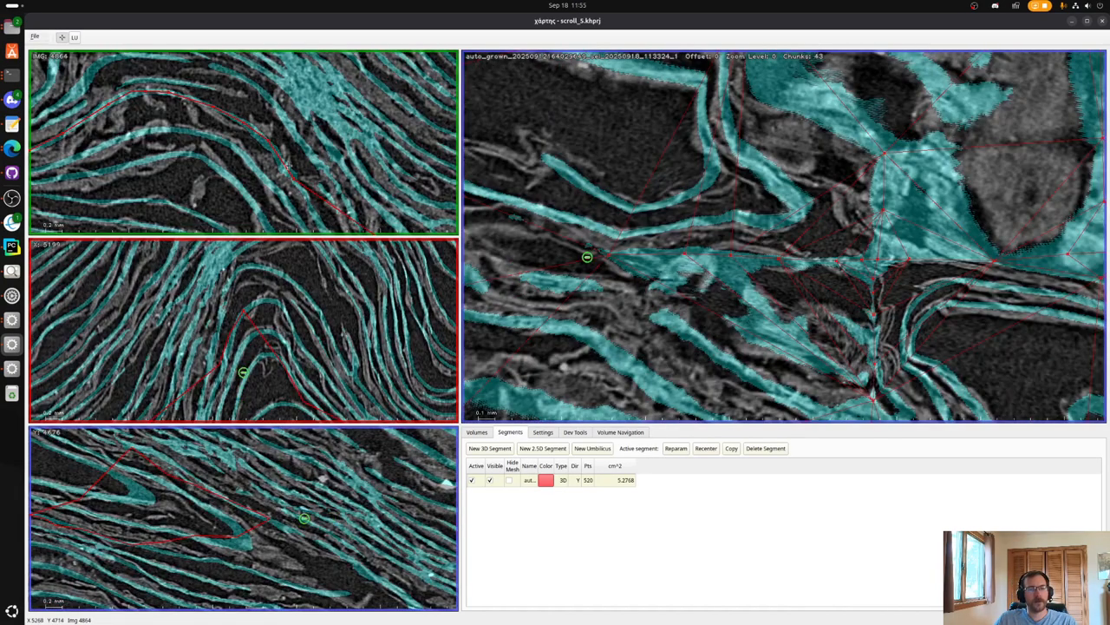
{"action": "left_click", "coordinate": [275, 176]}
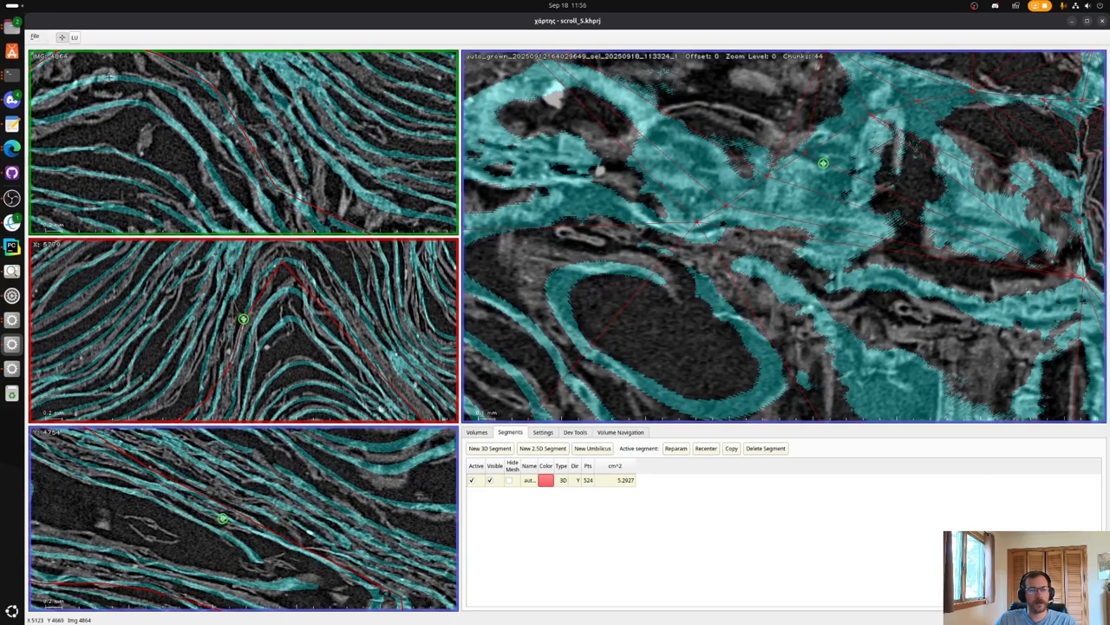
{"action": "left_click", "coordinate": [36, 37]}
{"action": "left_click", "coordinate": [63, 68]}
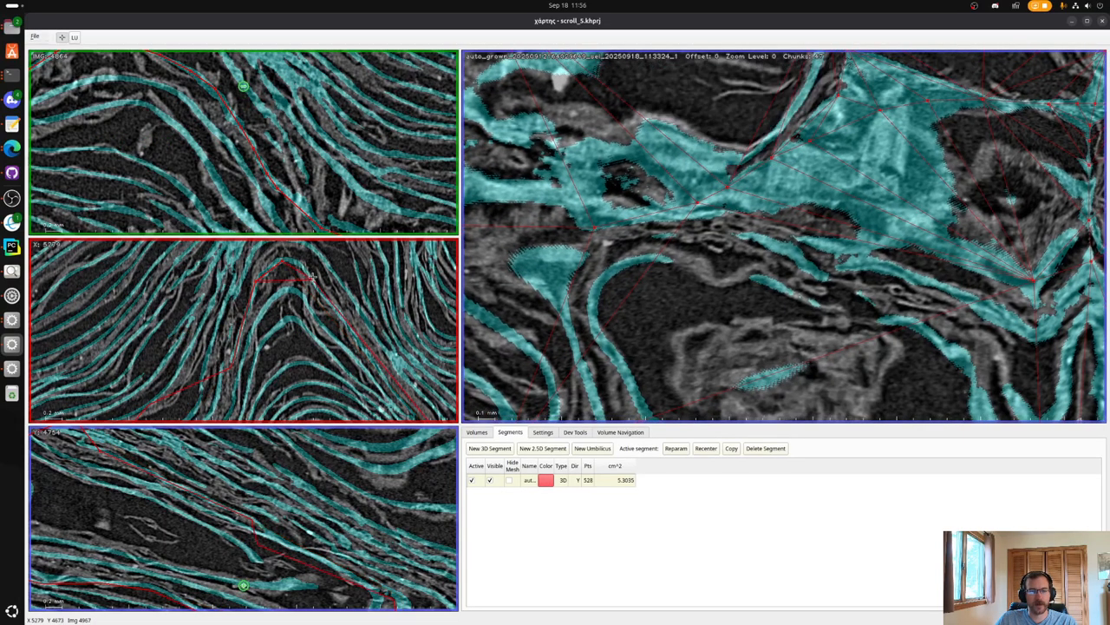
Recenter on the active segment and inspect its nodes along slice 4864 from about X 4327 to X 5330.
{"action": "left_click", "coordinate": [712, 449]}
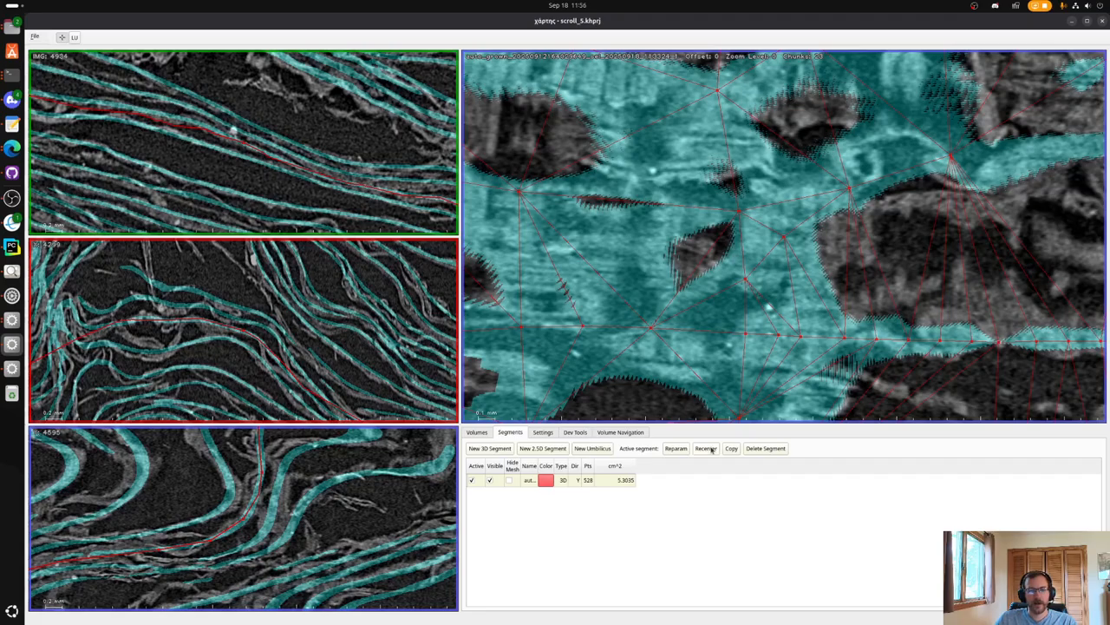
{"action": "scroll", "coordinate": [275, 312], "scroll_direction": "down", "scroll_amount": 10}
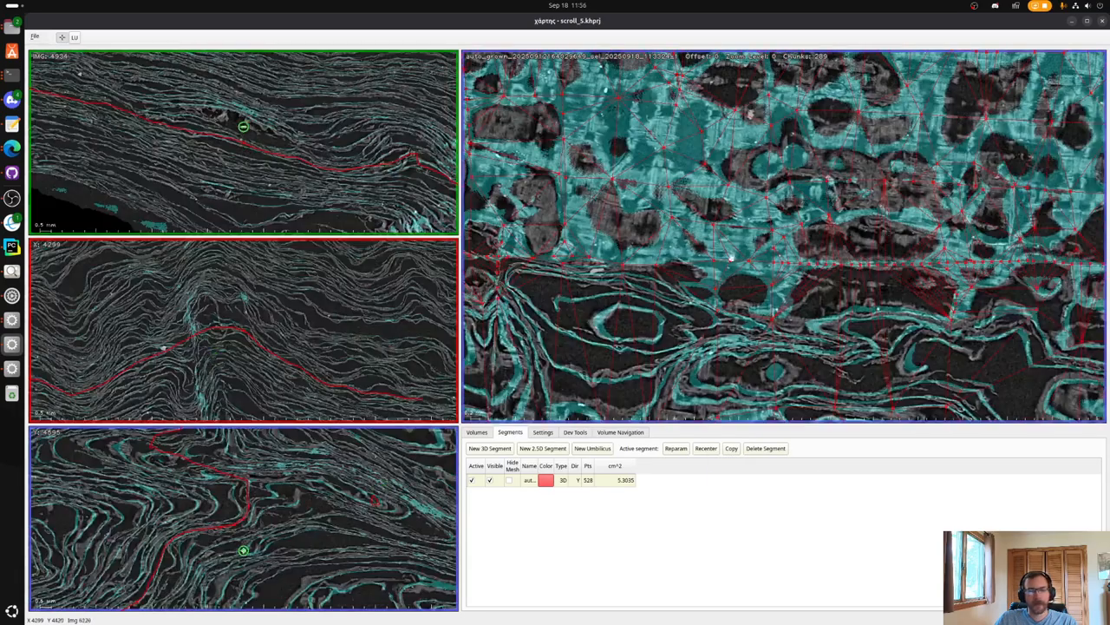
{"action": "key", "text": "x"}
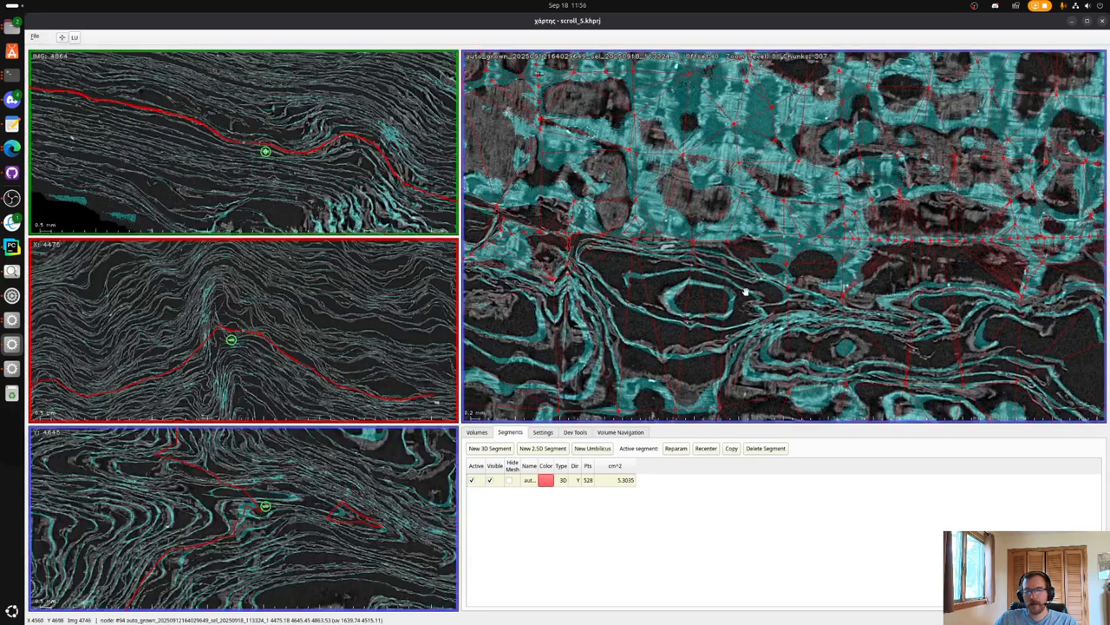
{"action": "scroll", "coordinate": [331, 168], "scroll_direction": "up", "scroll_amount": 5}
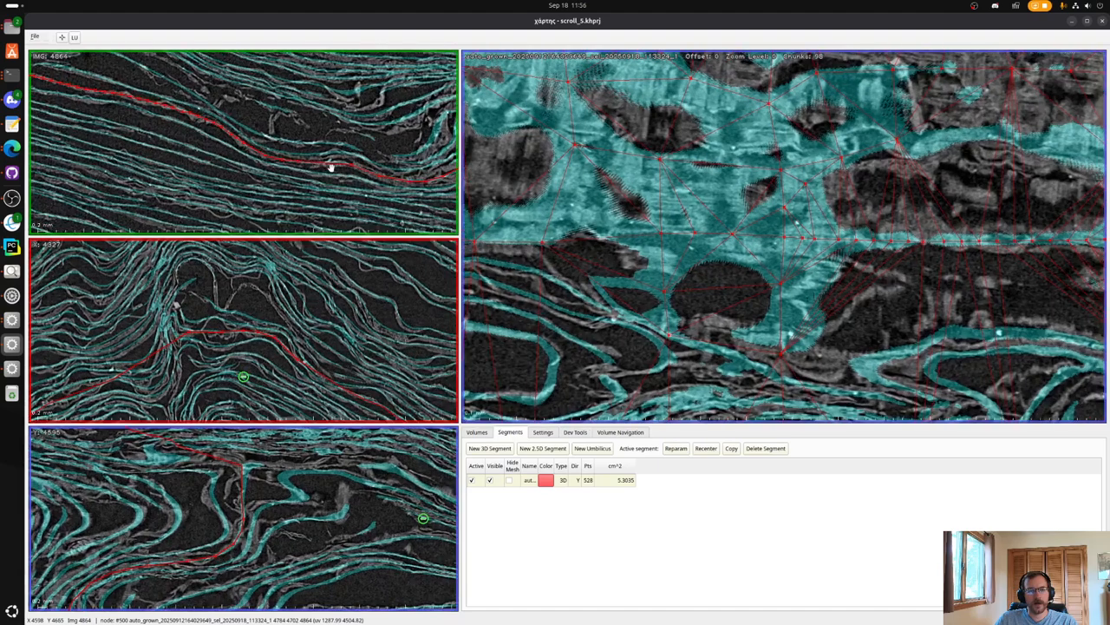
{"action": "key", "text": "x"}
{"action": "key", "text": "x"}
{"action": "key", "text": "x"}
{"action": "key", "text": "x"}
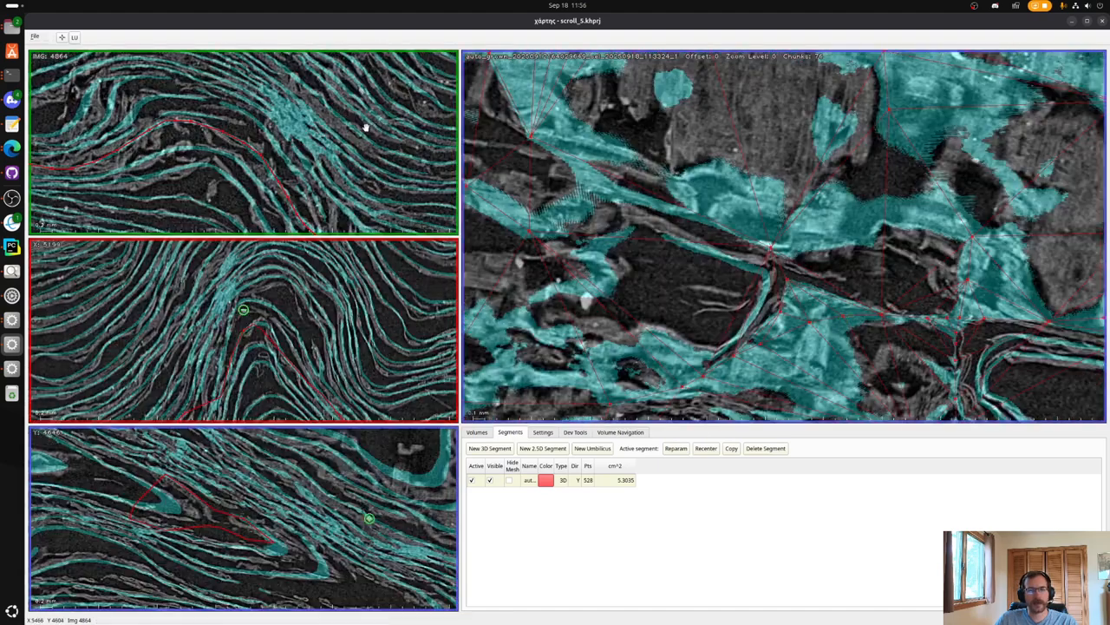
{"action": "key", "text": "x"}
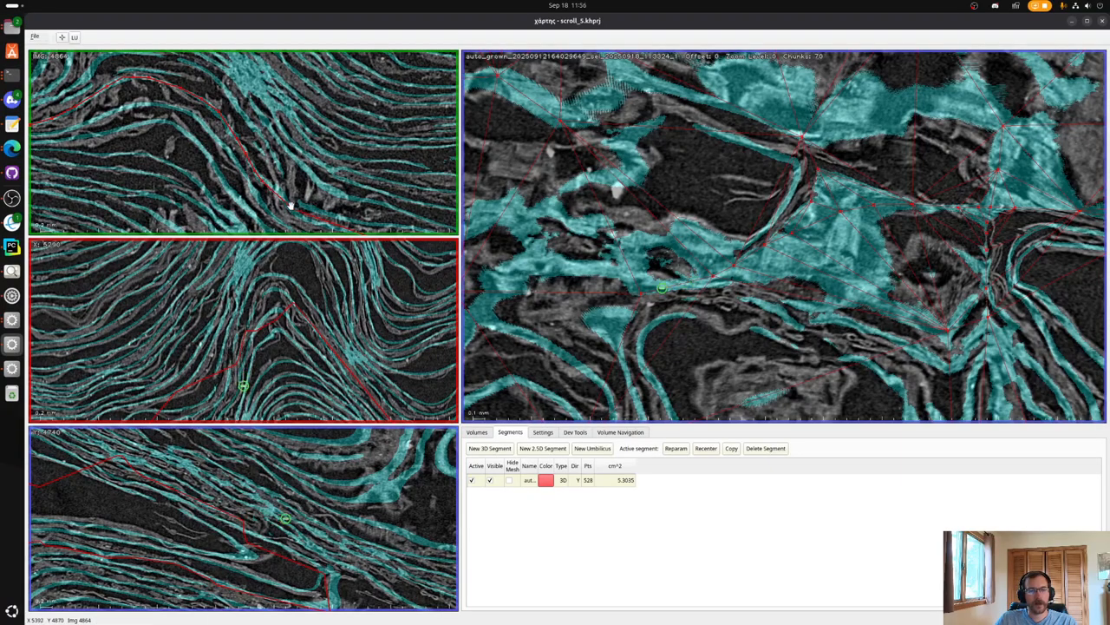
{"action": "key", "text": "x"}
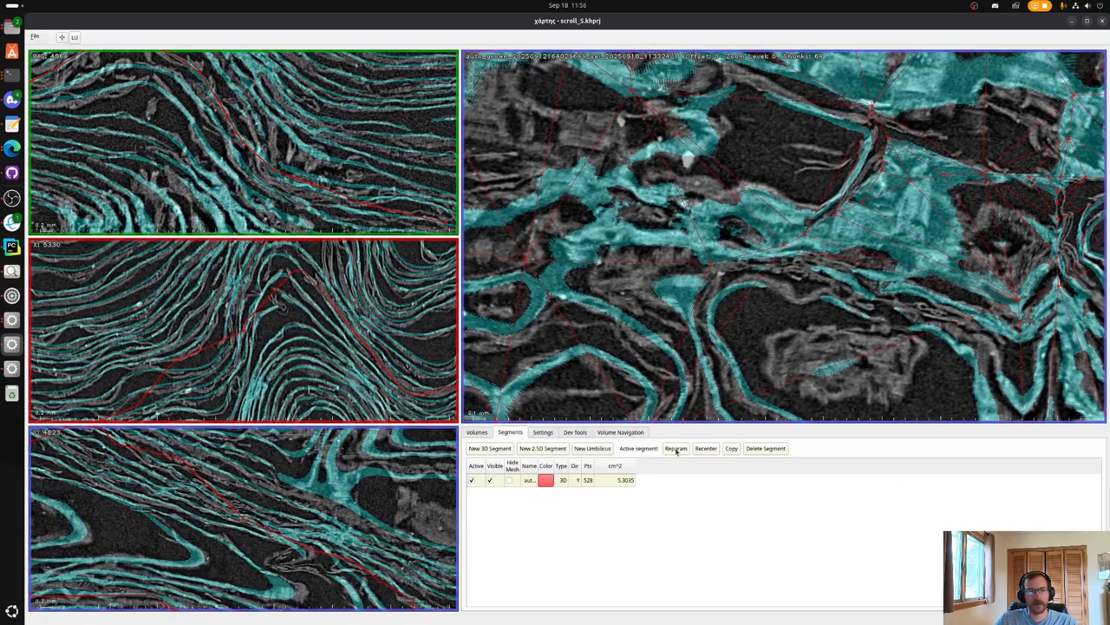
Reparameterize the segment, center on its node near X 5754 in slice 4864, and reparameterize again.
{"action": "left_click", "coordinate": [675, 448]}
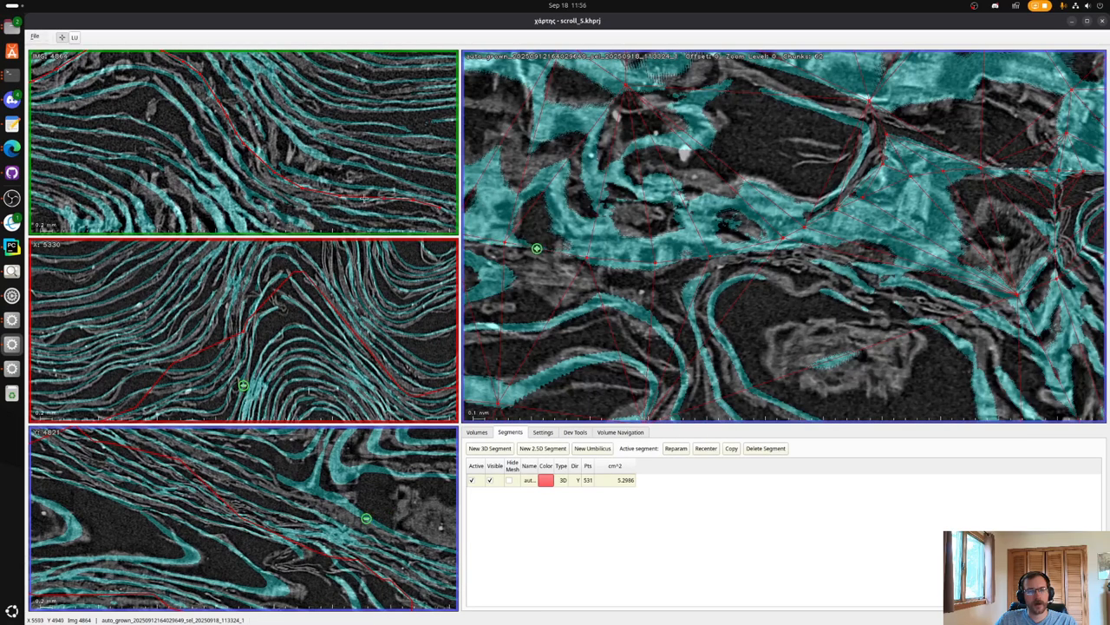
{"action": "key", "text": "x"}
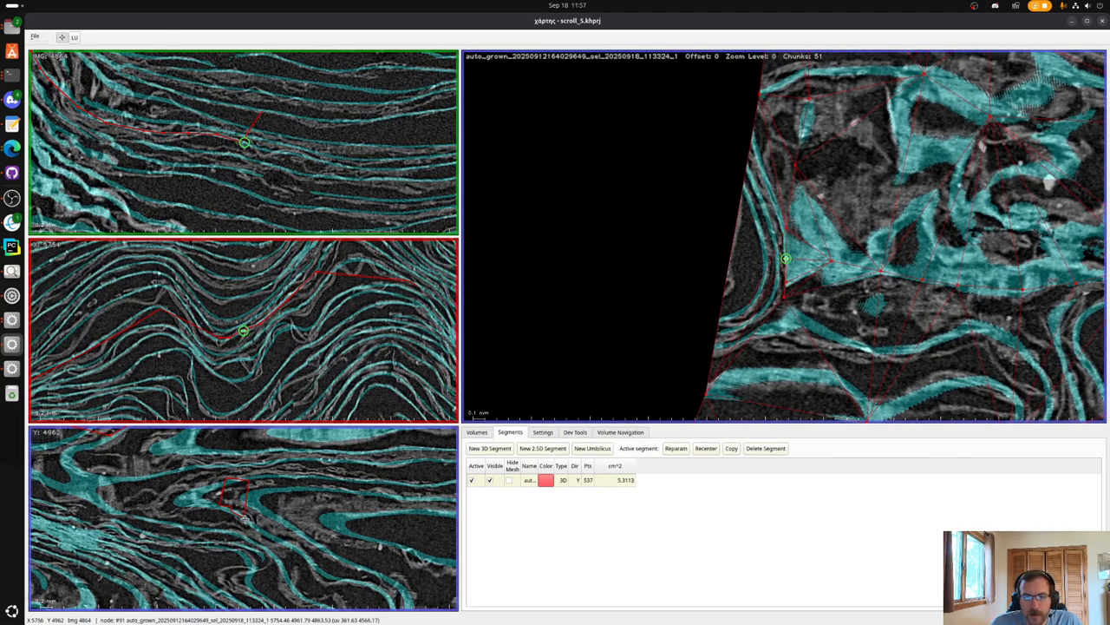
{"action": "left_click", "coordinate": [676, 448]}
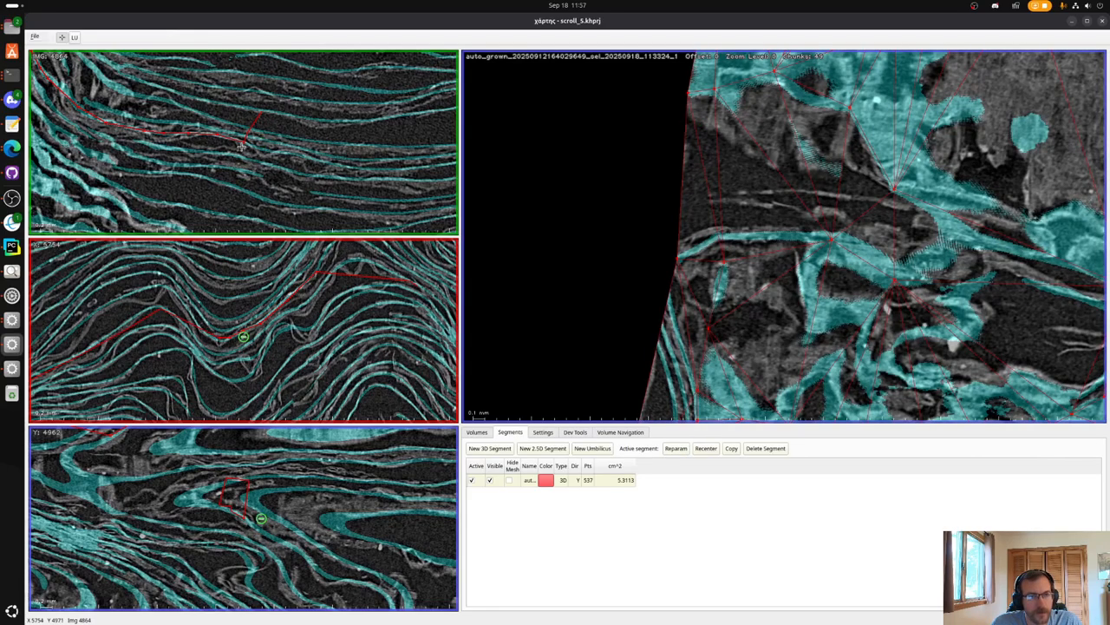
Center on the node at X 5538 in slice 4864 and add three points along the sheet in the X 5538 slice.
{"action": "key", "text": "x"}
{"action": "key", "text": "x"}
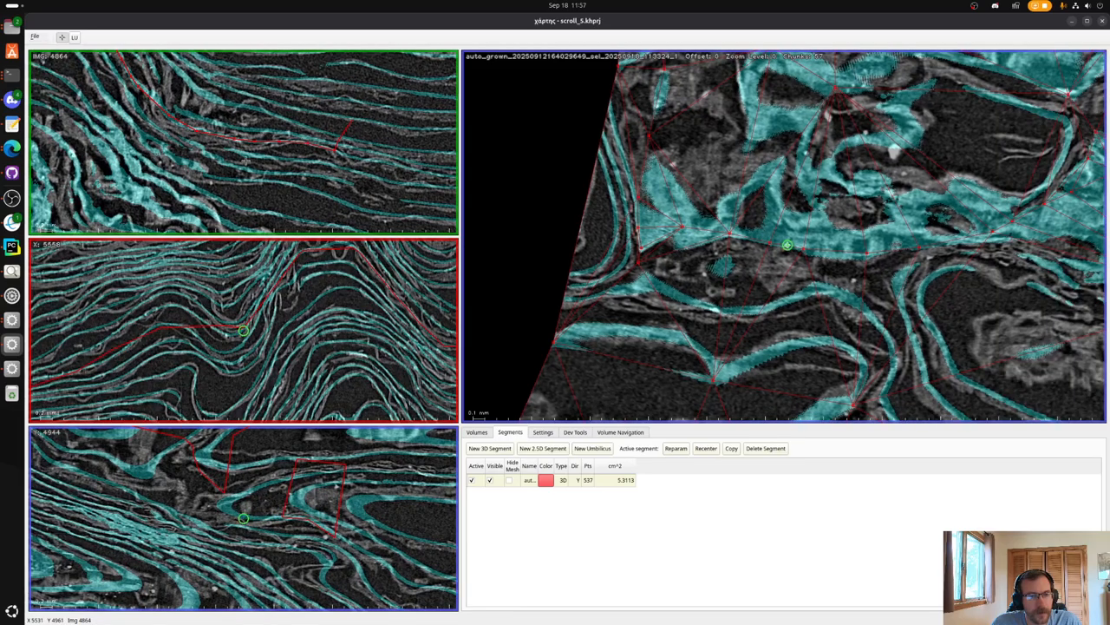
{"action": "key", "text": "x"}
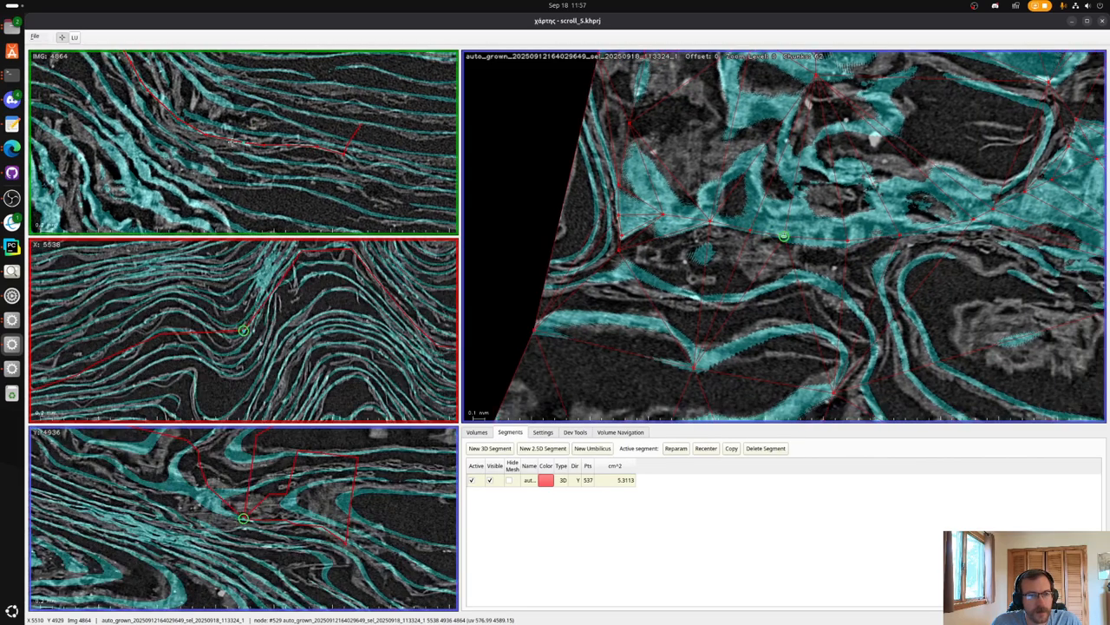
{"action": "key", "text": "x"}
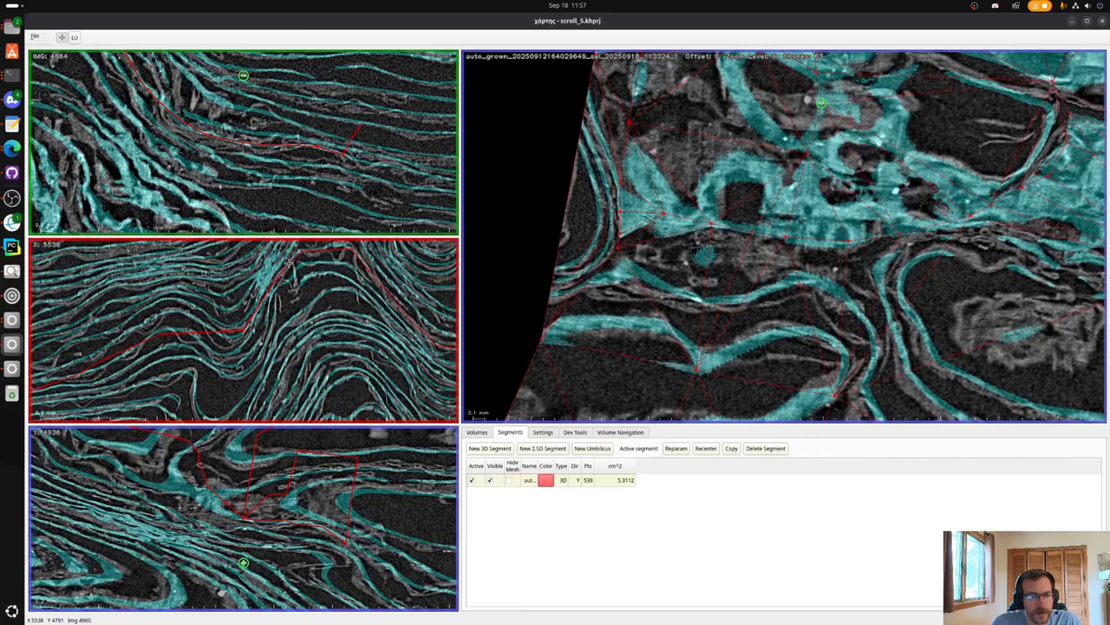
{"action": "key", "text": "x"}
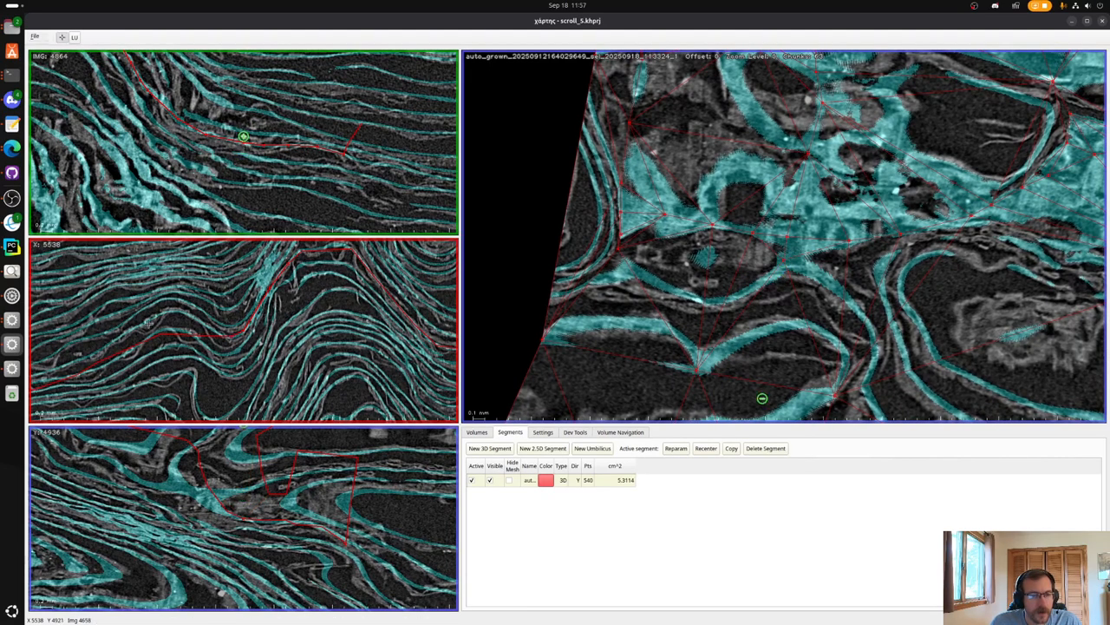
{"action": "key", "text": "x"}
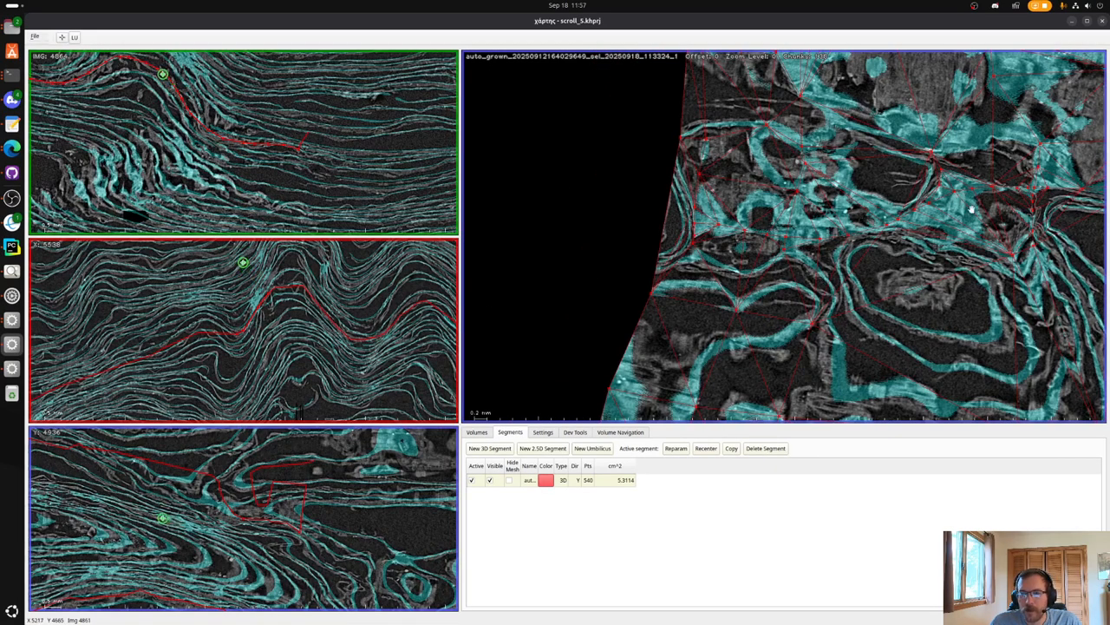
Center on the segment's node at X 3173 in slice 5402 and add three points along the sheet in the X 3173 slice.
{"action": "key", "text": "x"}
{"action": "key", "text": "x"}
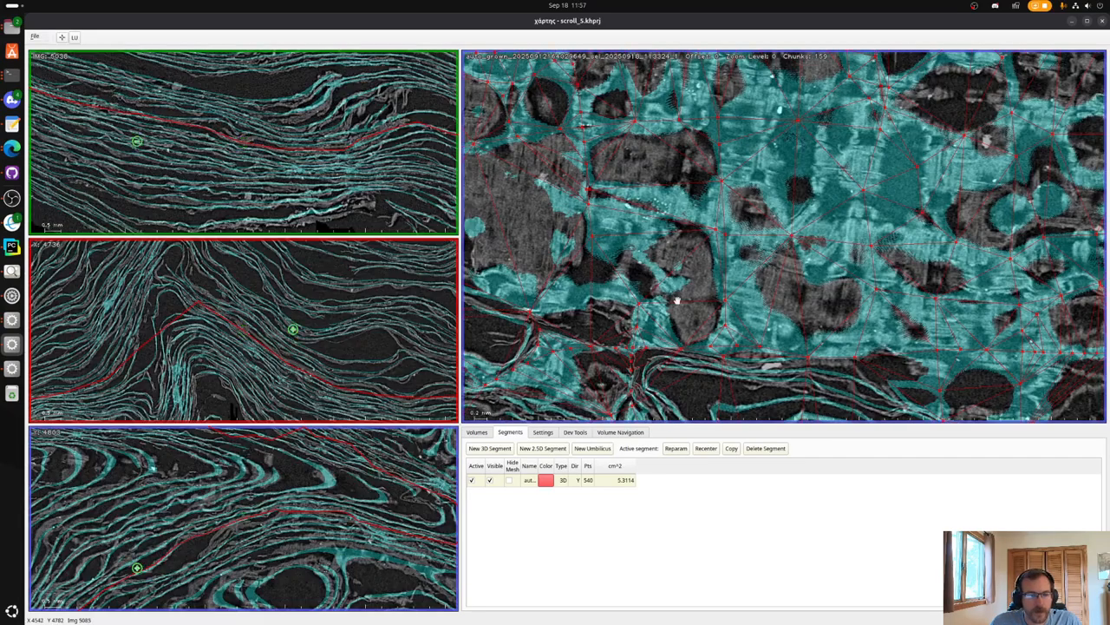
{"action": "scroll", "coordinate": [187, 311], "scroll_direction": "up", "scroll_amount": 3}
{"action": "scroll", "coordinate": [189, 311], "scroll_direction": "up", "scroll_amount": 1}
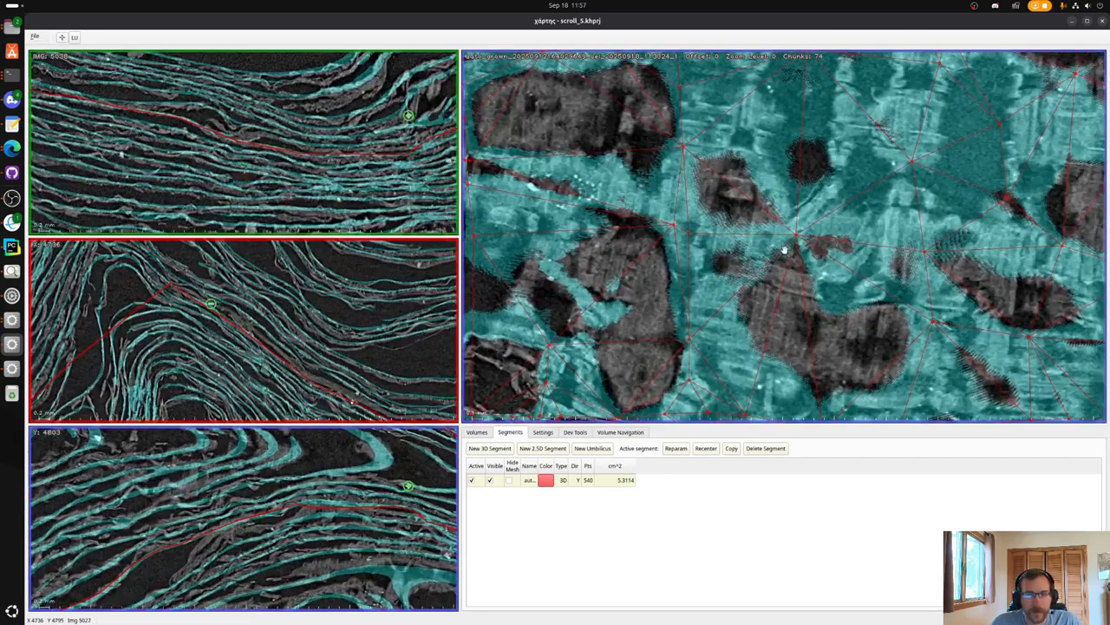
{"action": "scroll", "coordinate": [785, 249], "scroll_direction": "down", "scroll_amount": 8}
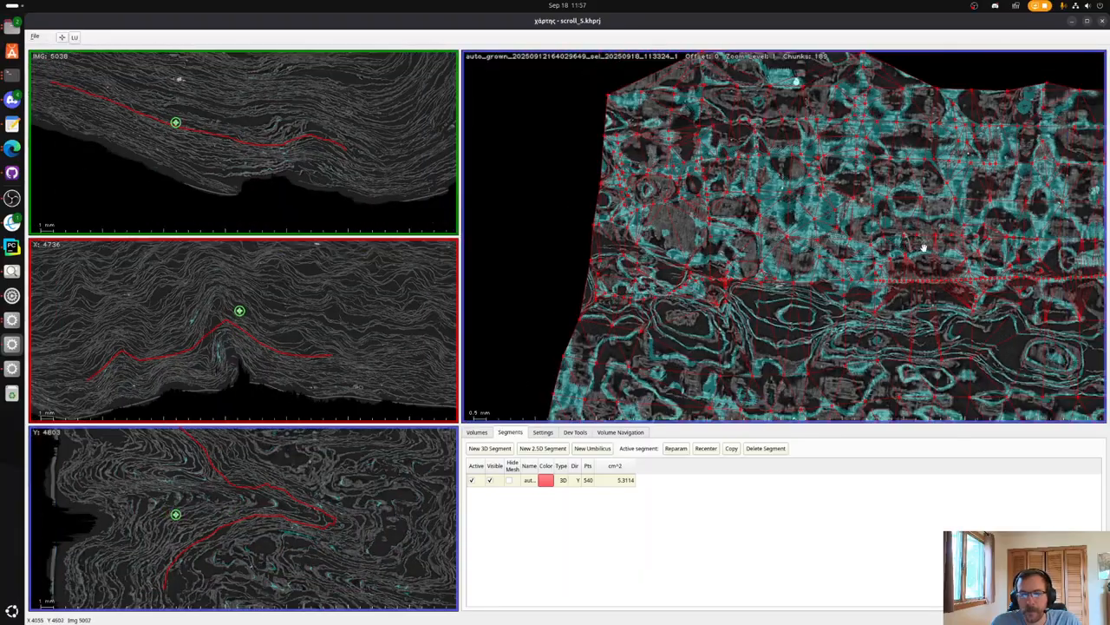
{"action": "scroll", "coordinate": [795, 231], "scroll_direction": "up", "scroll_amount": 5}
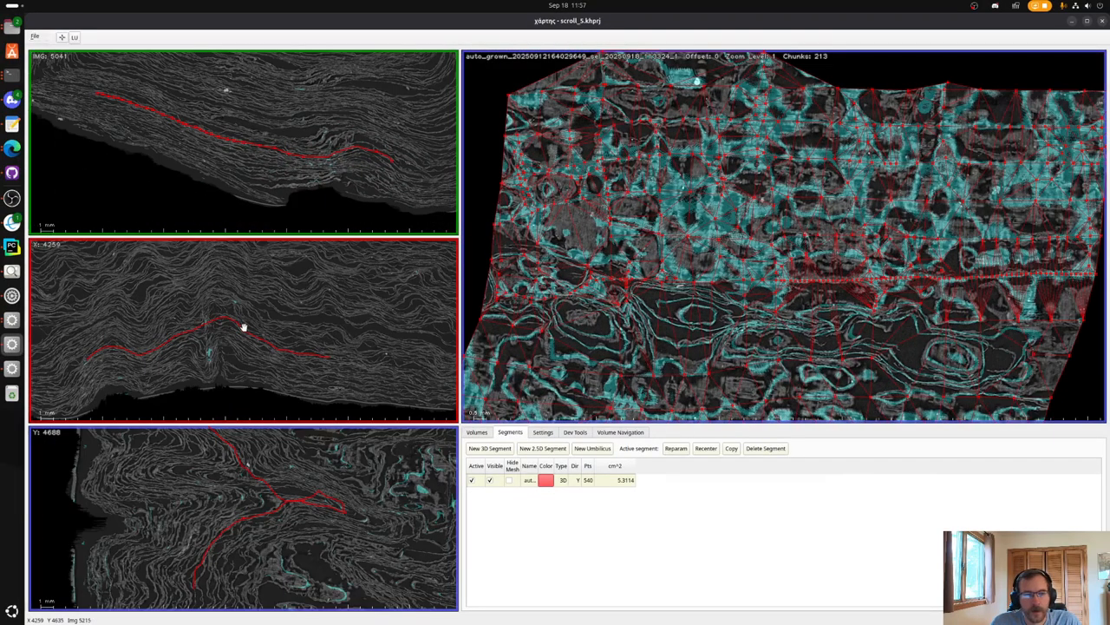
{"action": "scroll", "coordinate": [794, 231], "scroll_direction": "down", "scroll_amount": 5}
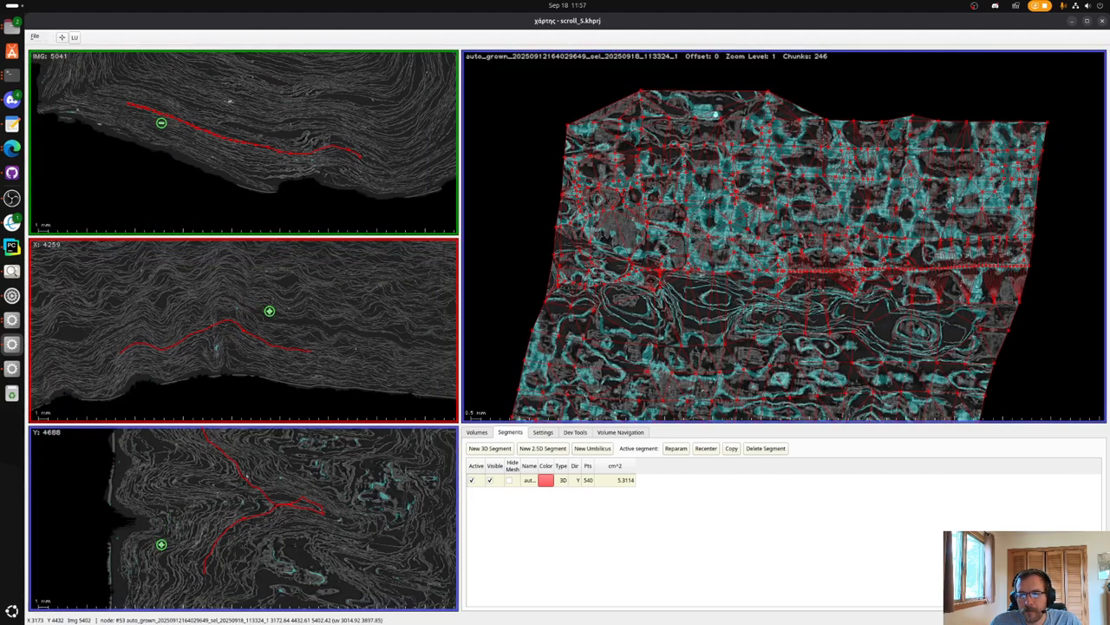
{"action": "key", "text": "x"}
{"action": "scroll", "coordinate": [162, 342], "scroll_direction": "up", "scroll_amount": 5}
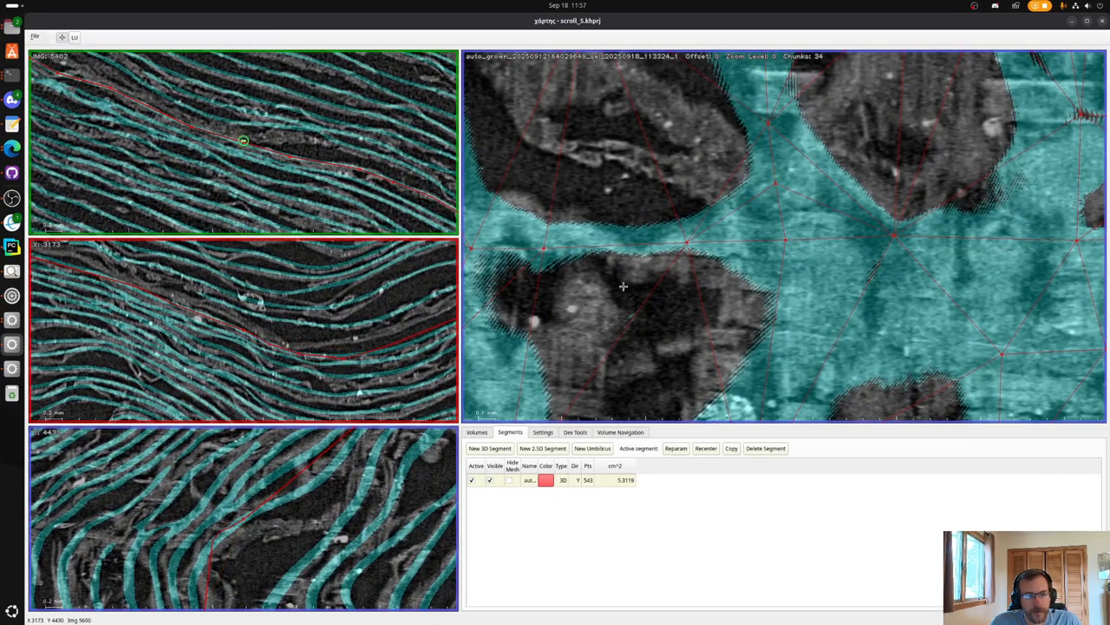
Center on the node at X 3082 in slice 5584 and add three points along the sheet in the X 3082 slice.
{"action": "scroll", "coordinate": [840, 254], "scroll_direction": "down", "scroll_amount": 5}
{"action": "scroll", "coordinate": [840, 253], "scroll_direction": "down", "scroll_amount": 3}
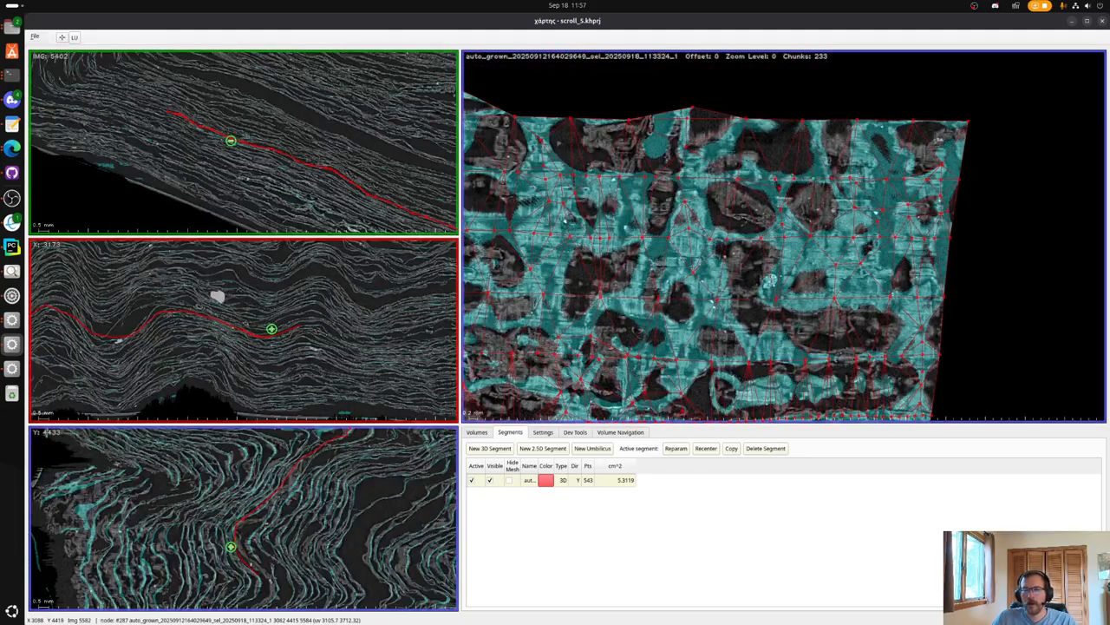
{"action": "left_click_drag", "start_coordinate": [664, 209], "coordinate": [634, 267]}
{"action": "scroll", "coordinate": [253, 170], "scroll_direction": "up", "scroll_amount": 7}
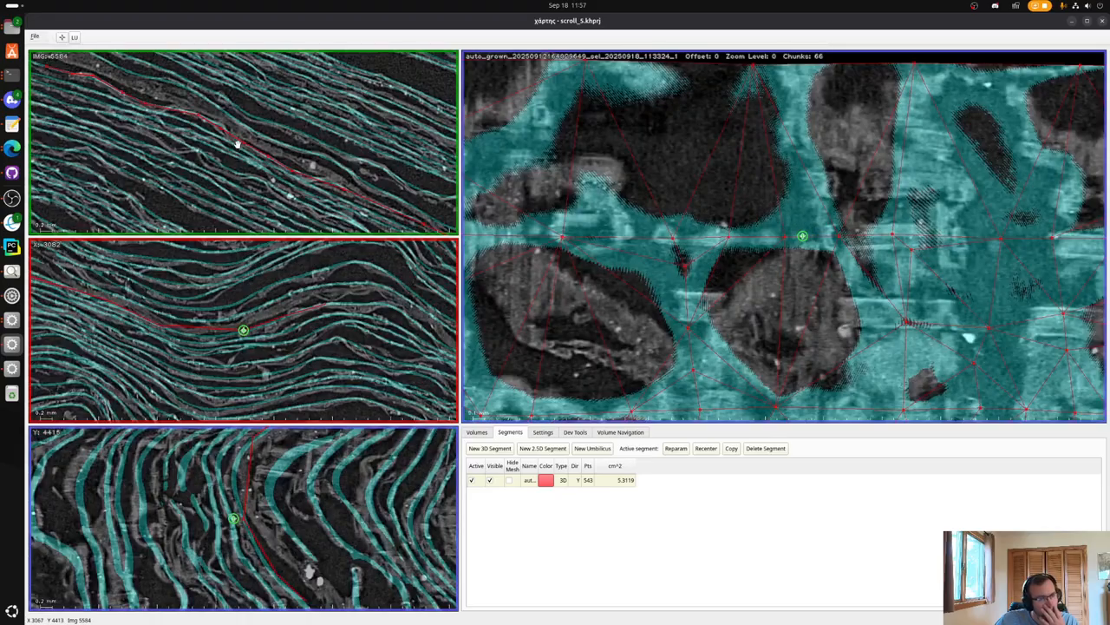
{"action": "left_click", "coordinate": [197, 337], "text": "shift"}
{"action": "left_click", "coordinate": [214, 337], "text": "shift"}
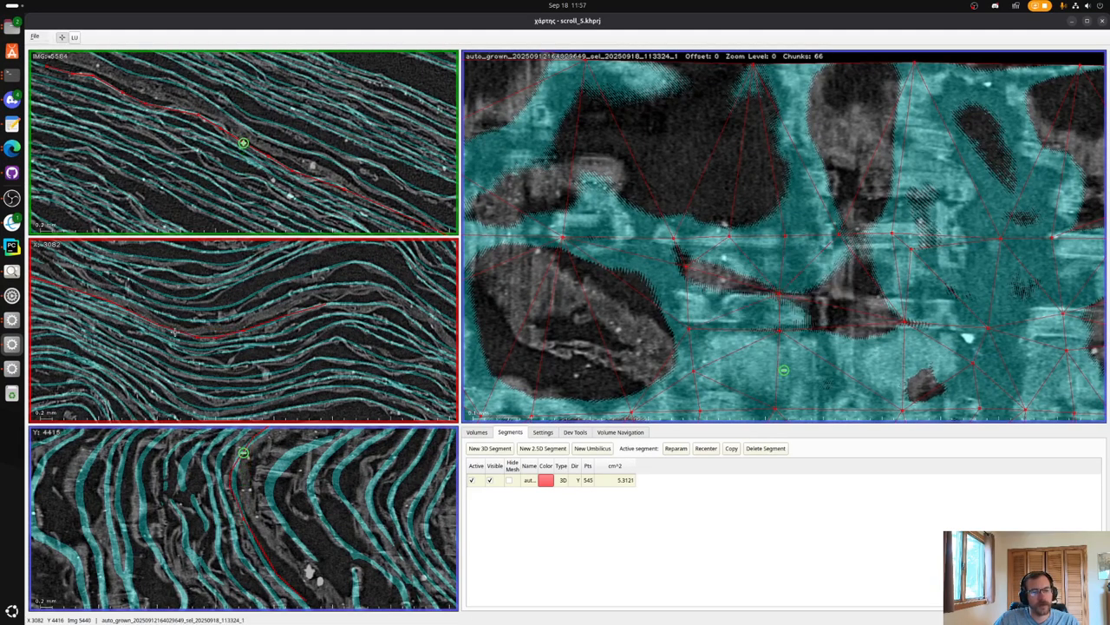
{"action": "left_click", "coordinate": [175, 334], "text": "shift"}
Check the nodes along slice 5584 between about X 2711 and X 3135, and add four points along the sheet in the X 2820 slice.
{"action": "scroll", "coordinate": [797, 206], "scroll_direction": "down", "scroll_amount": 3}
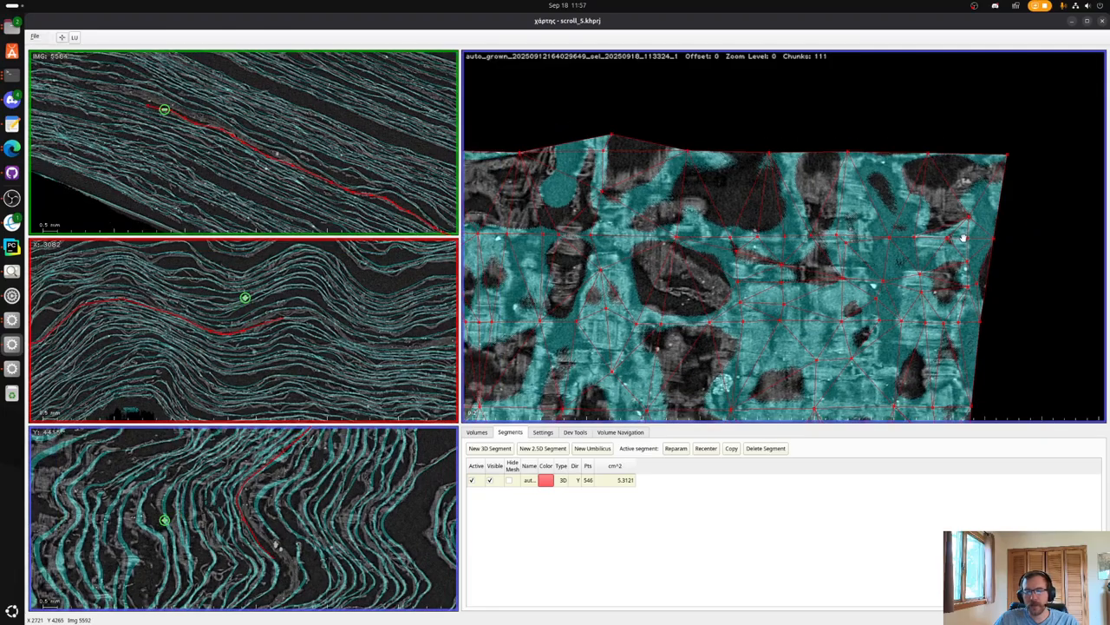
{"action": "key", "text": "x"}
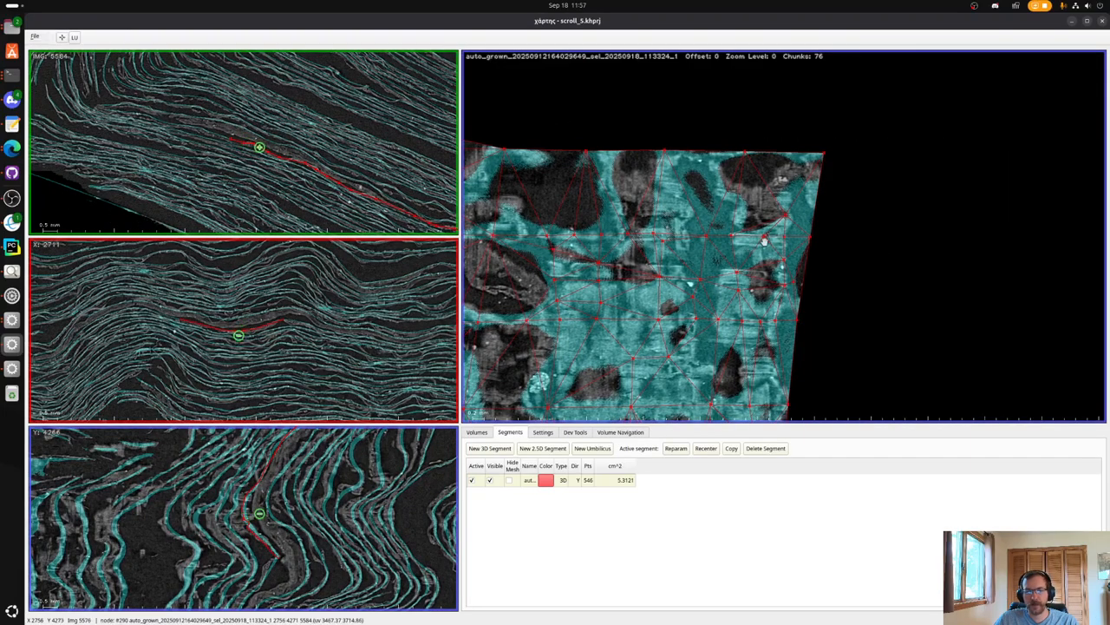
{"action": "key", "text": "x"}
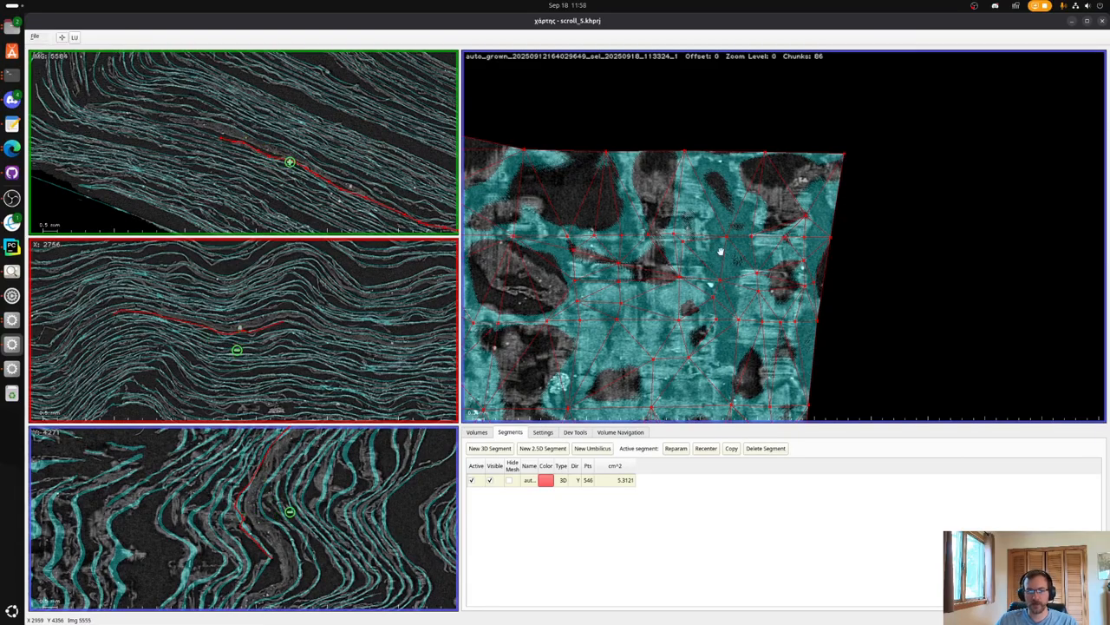
{"action": "key", "text": "x"}
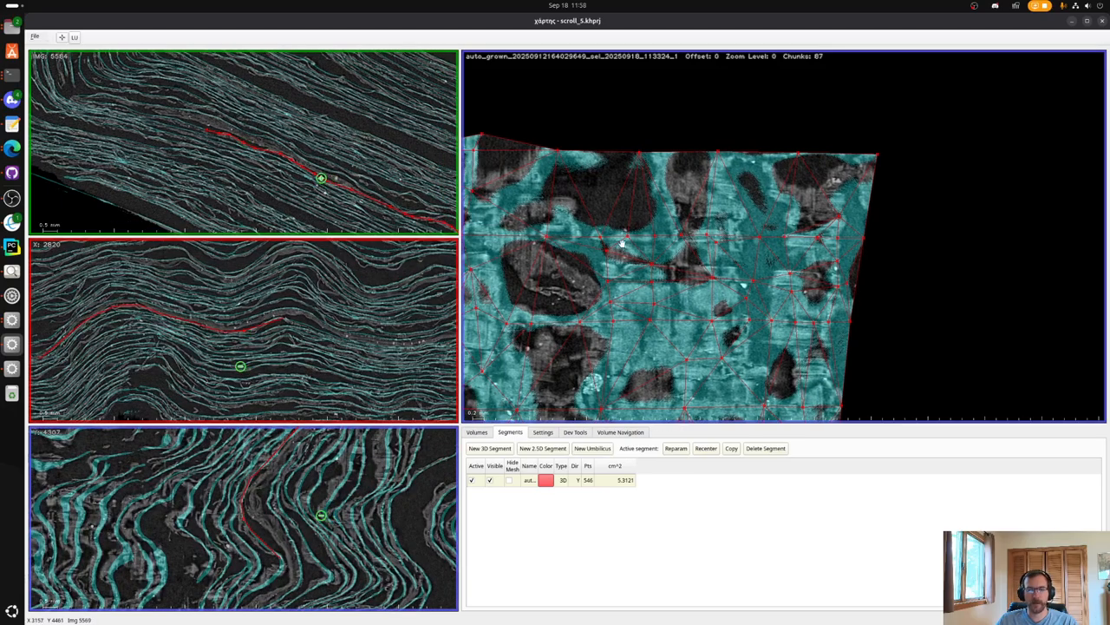
{"action": "key", "text": "x"}
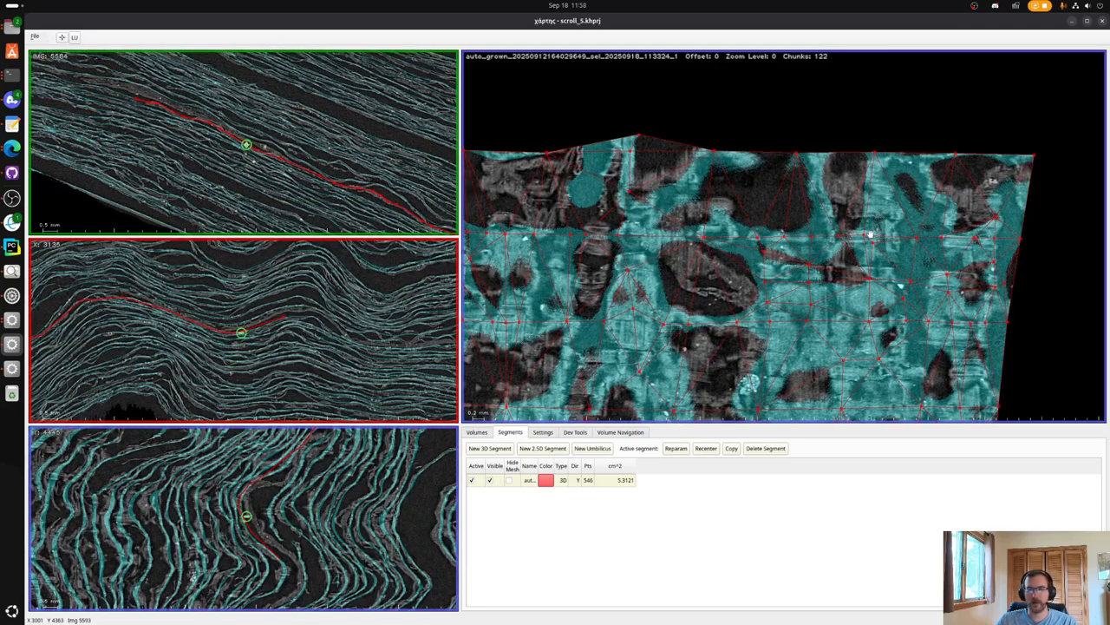
{"action": "key", "text": "x"}
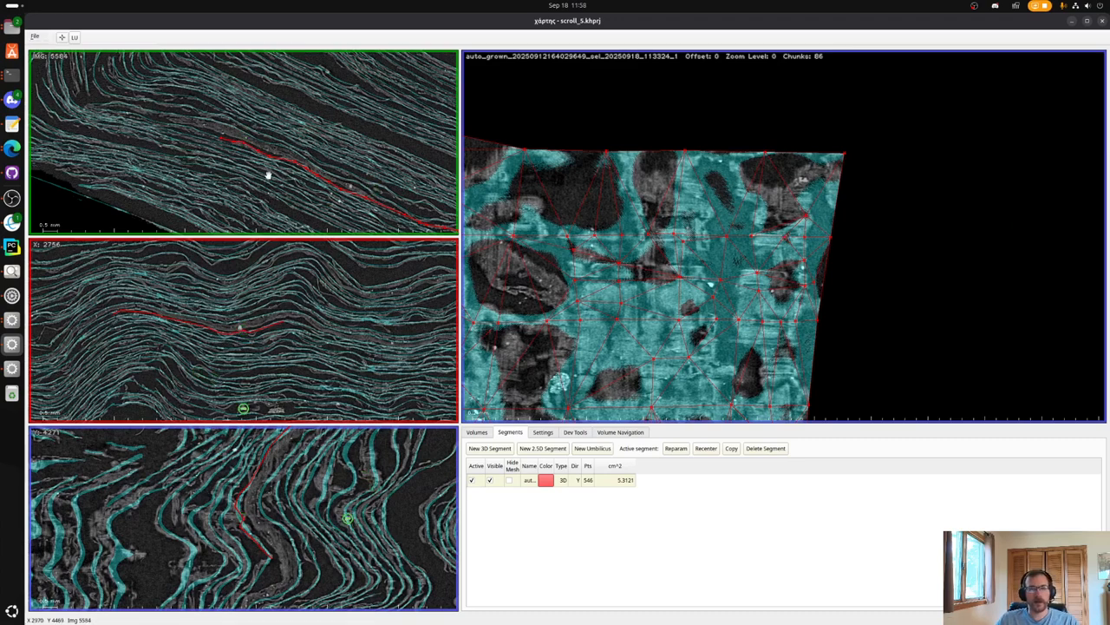
{"action": "scroll", "coordinate": [262, 332], "scroll_direction": "up", "scroll_amount": 3}
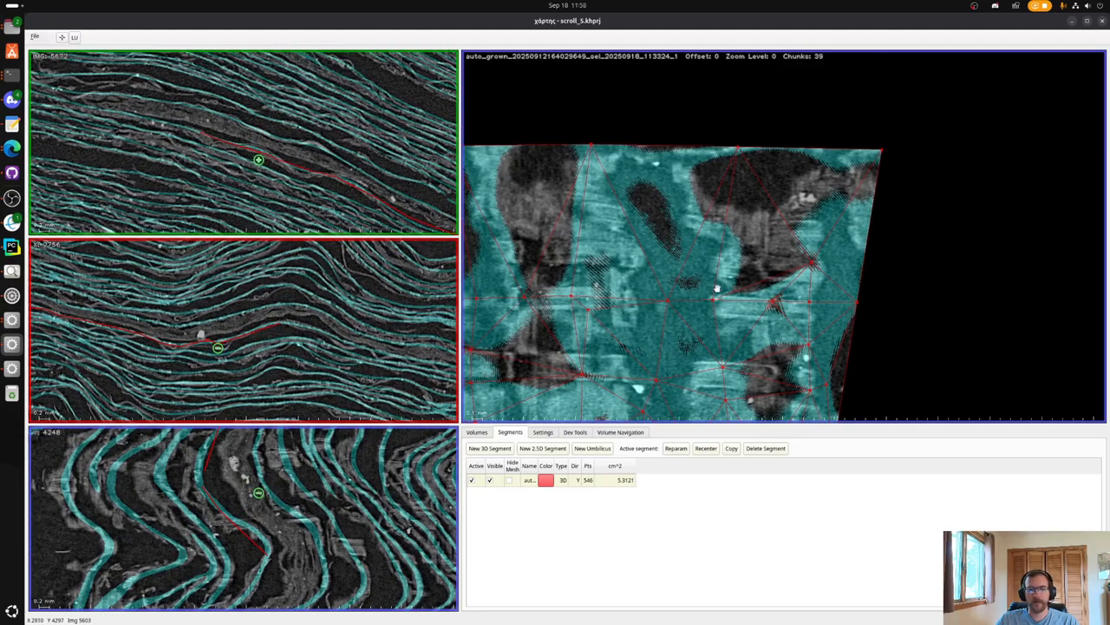
{"action": "scroll", "coordinate": [221, 321], "scroll_direction": "up", "scroll_amount": 2}
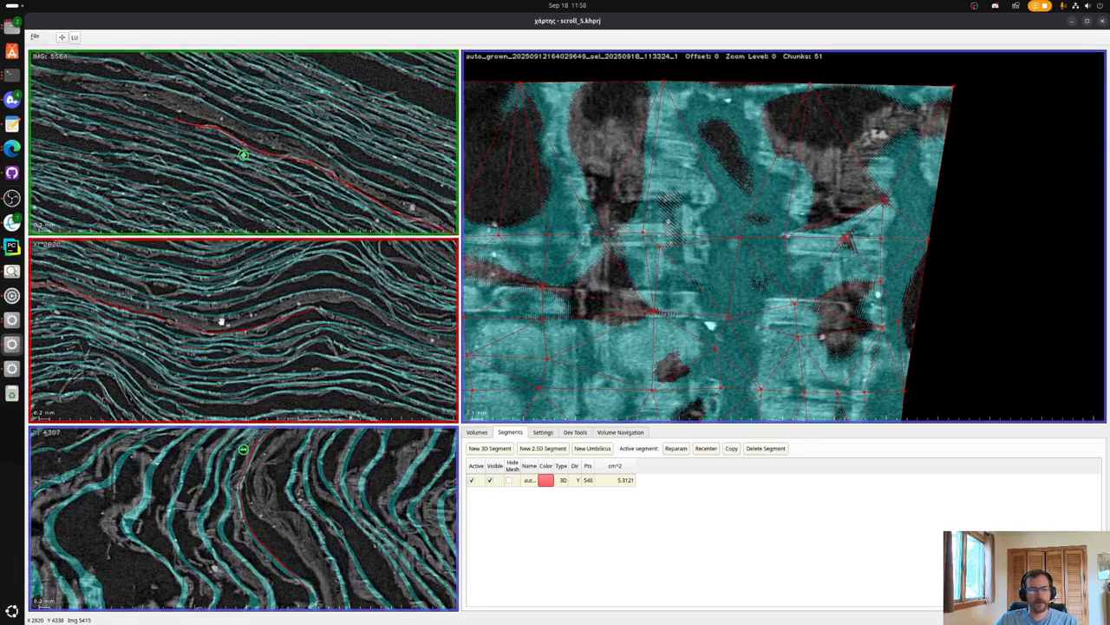
{"action": "left_click", "coordinate": [292, 313], "text": "shift"}
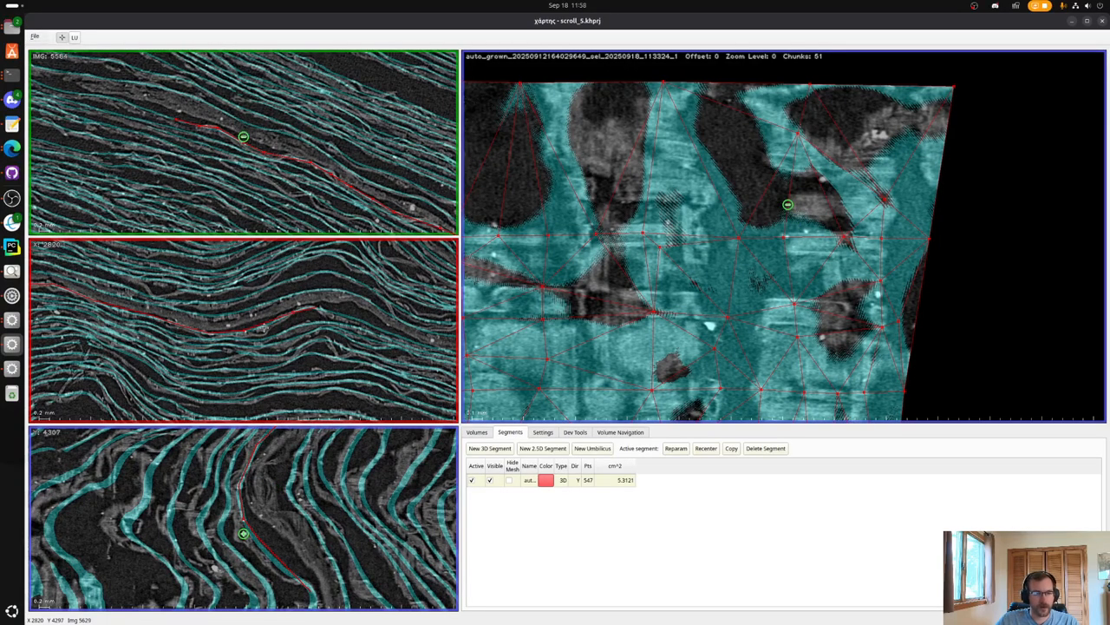
{"action": "left_click", "coordinate": [261, 328], "text": "shift"}
{"action": "left_click", "coordinate": [216, 334], "text": "shift"}
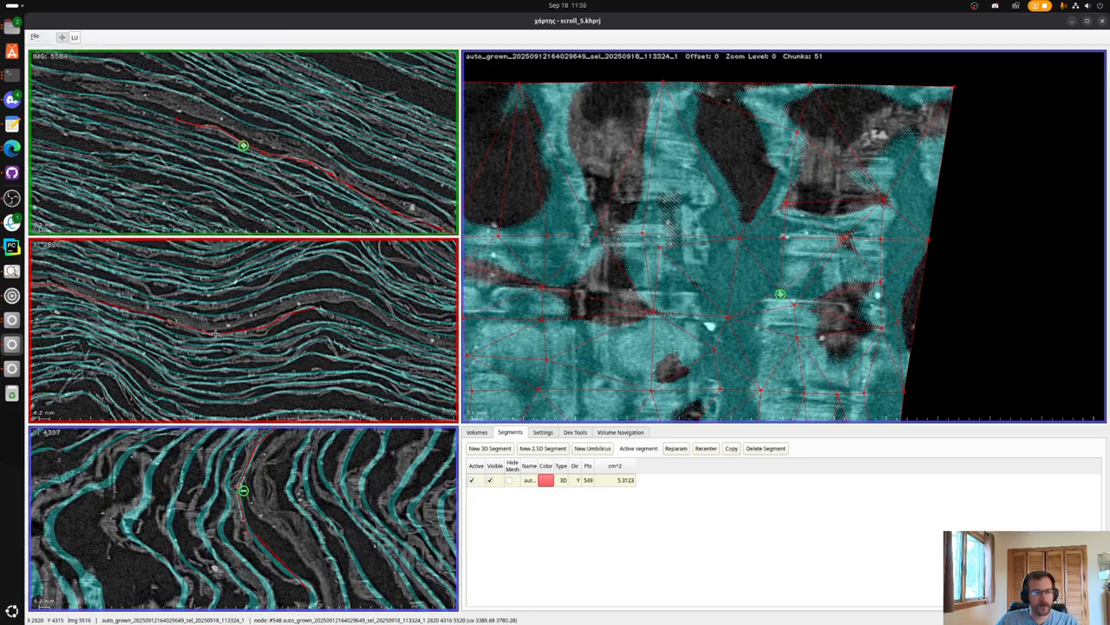
{"action": "left_click", "coordinate": [115, 309], "text": "shift"}
Center on the node at X 3033 in slice 5584 and add one point along the sheet in the X 3033 slice.
{"action": "scroll", "coordinate": [115, 310], "scroll_direction": "down", "scroll_amount": 2}
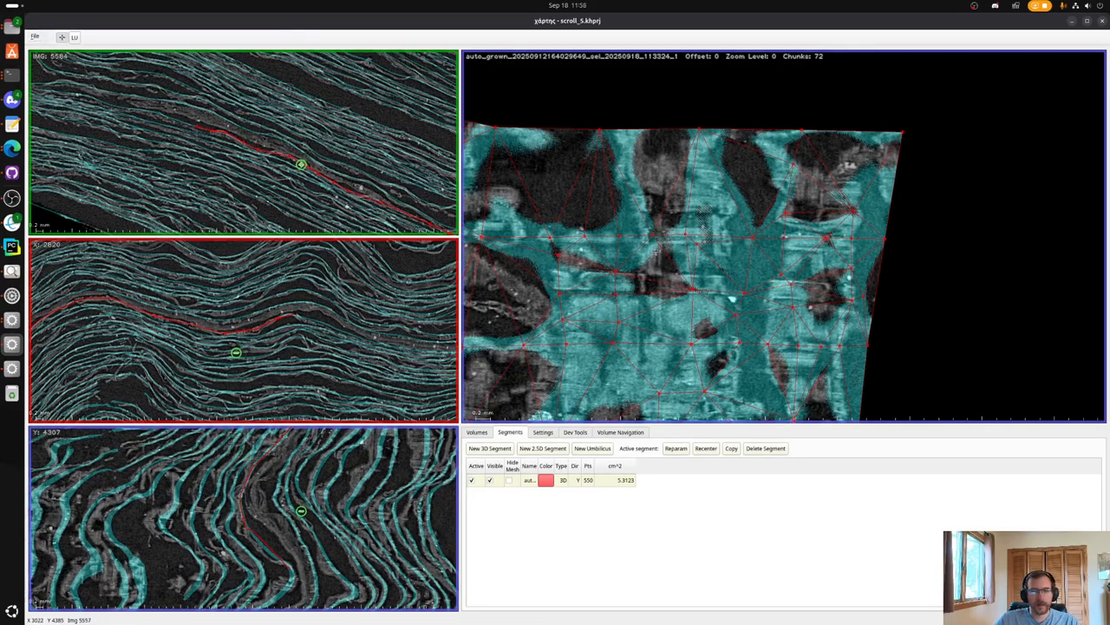
{"action": "key", "text": "x"}
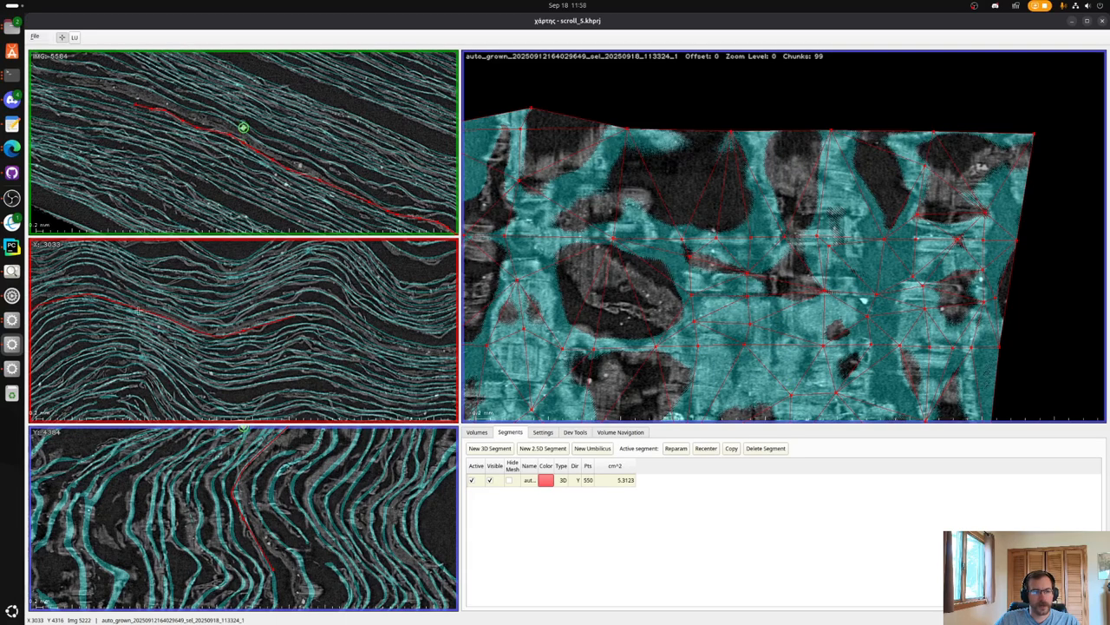
{"action": "left_click", "coordinate": [104, 296], "text": "shift"}
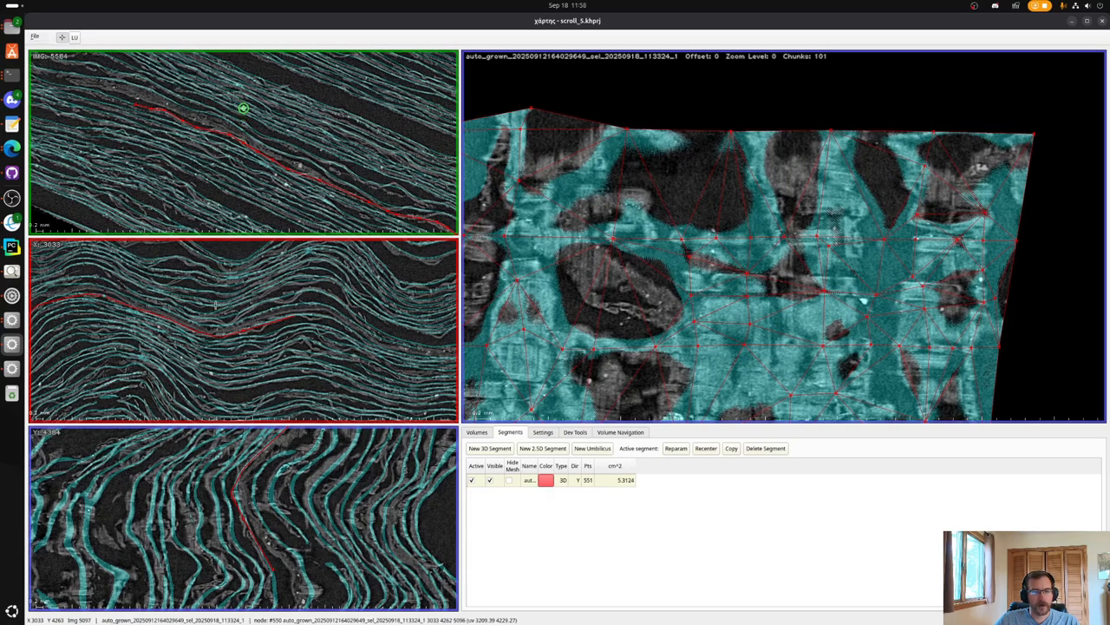
Center on the node at X 3299 in slice 5584 and add five points along the sheet in the X 3299 slice.
{"action": "key", "text": "x"}
{"action": "scroll", "coordinate": [165, 304], "scroll_direction": "up", "scroll_amount": 4}
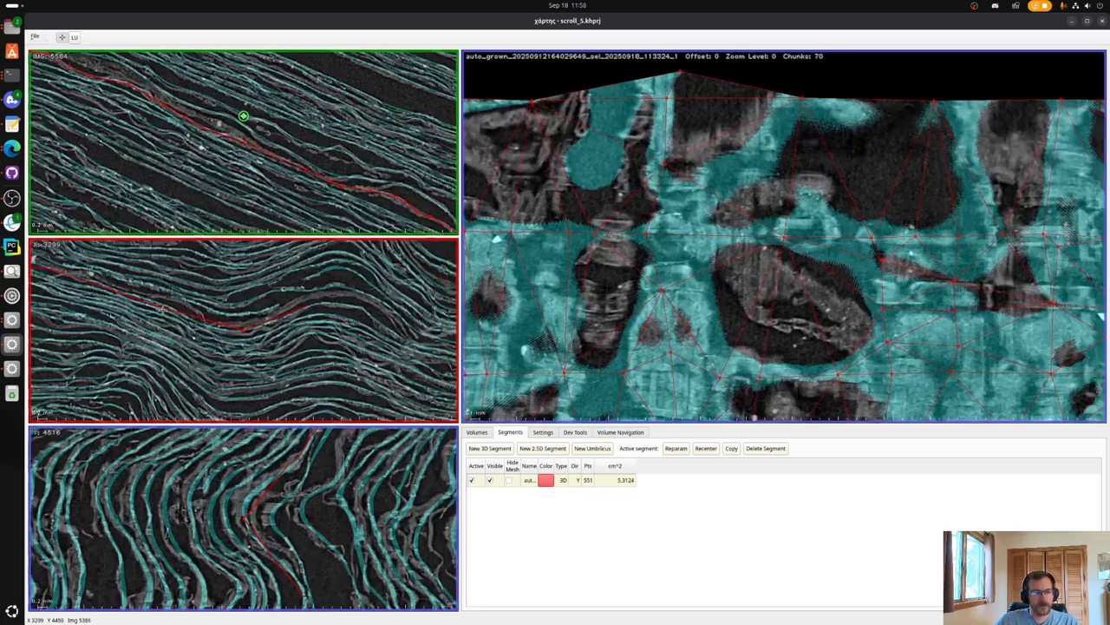
{"action": "left_click", "coordinate": [115, 289], "text": "shift"}
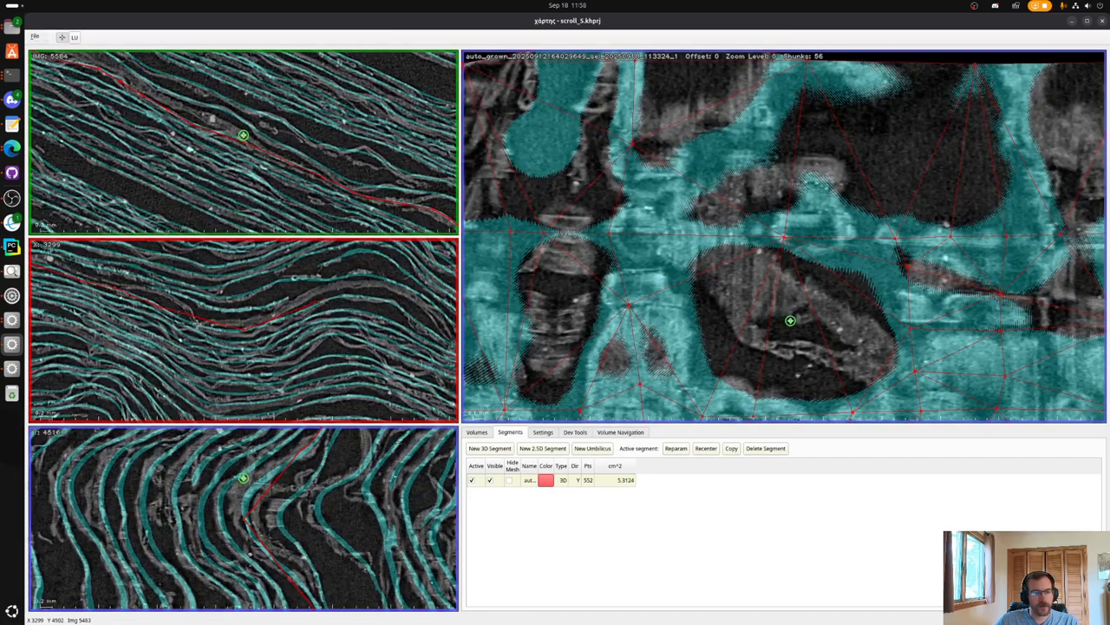
{"action": "left_click", "coordinate": [192, 324], "text": "shift"}
{"action": "left_click", "coordinate": [221, 332], "text": "shift"}
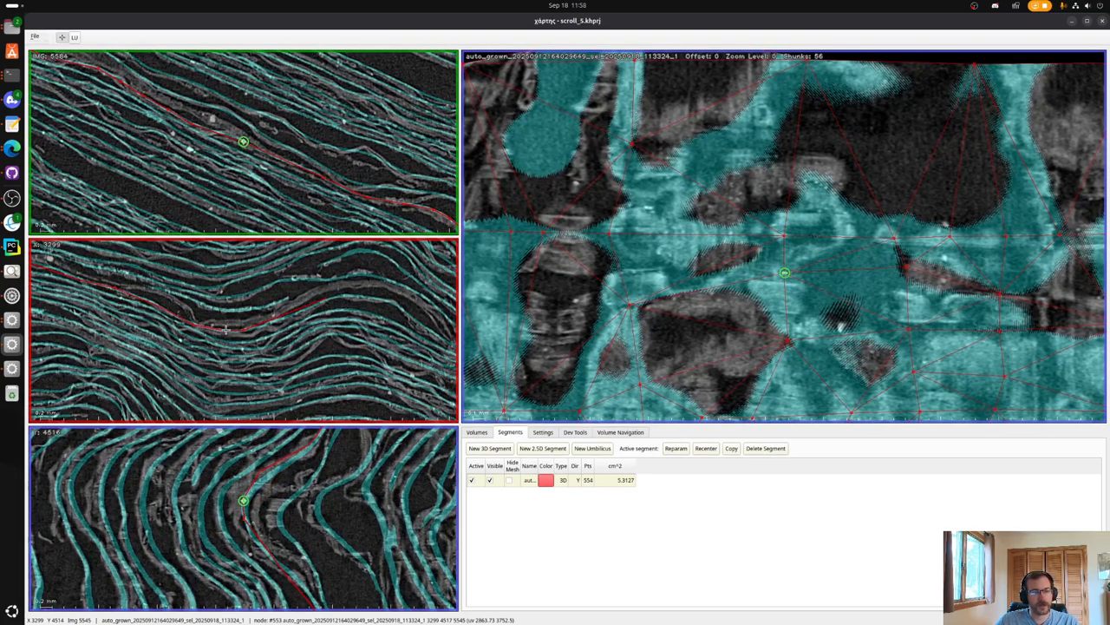
{"action": "left_click", "coordinate": [165, 308], "text": "shift"}
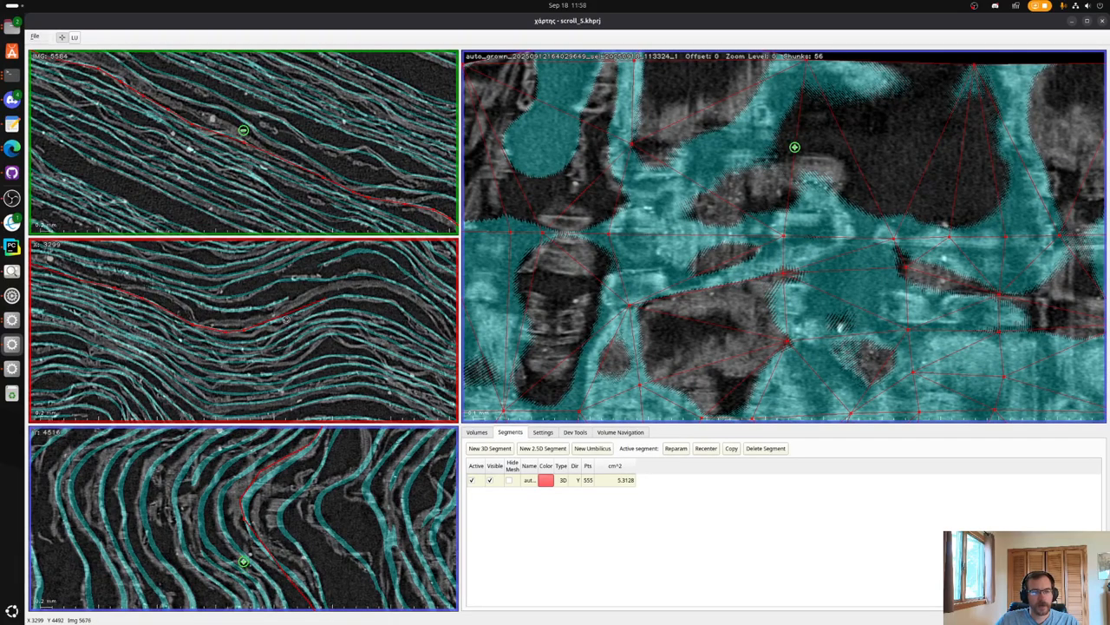
{"action": "left_click", "coordinate": [269, 275], "text": "shift"}
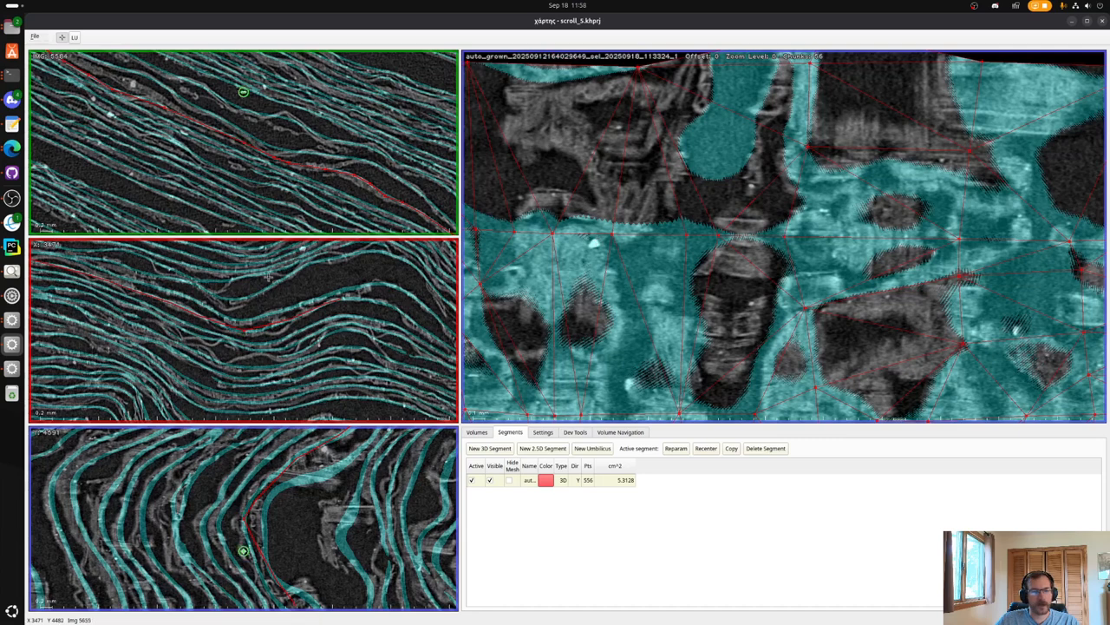
Add two points along the sheet in the X 3471 slice and look over the display settings.
{"action": "left_click", "coordinate": [271, 328], "text": "shift"}
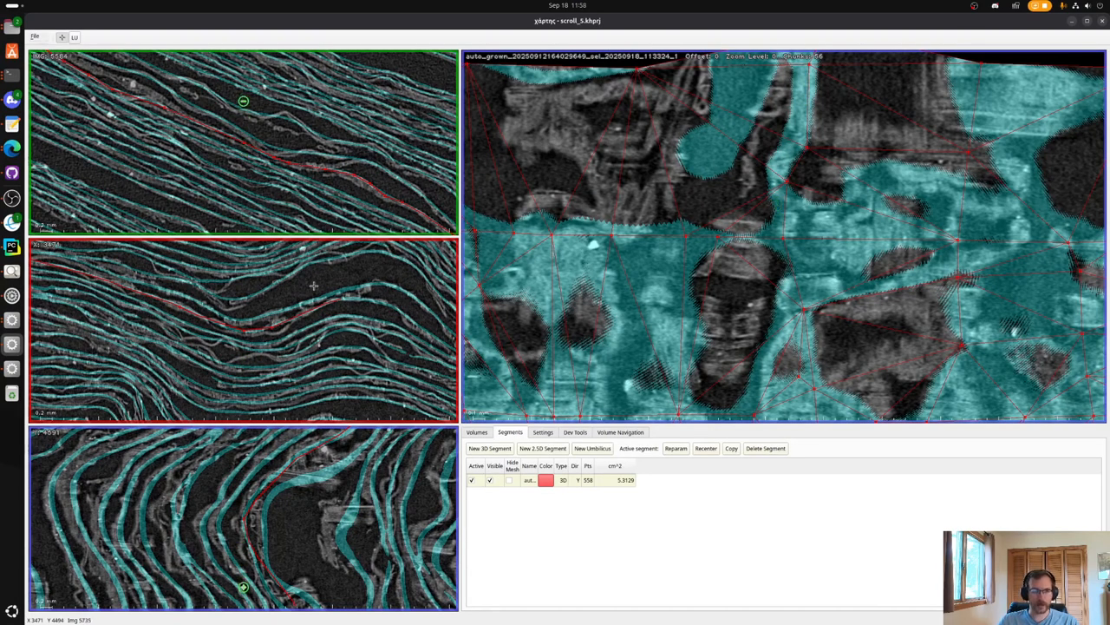
{"action": "left_click", "coordinate": [541, 432]}
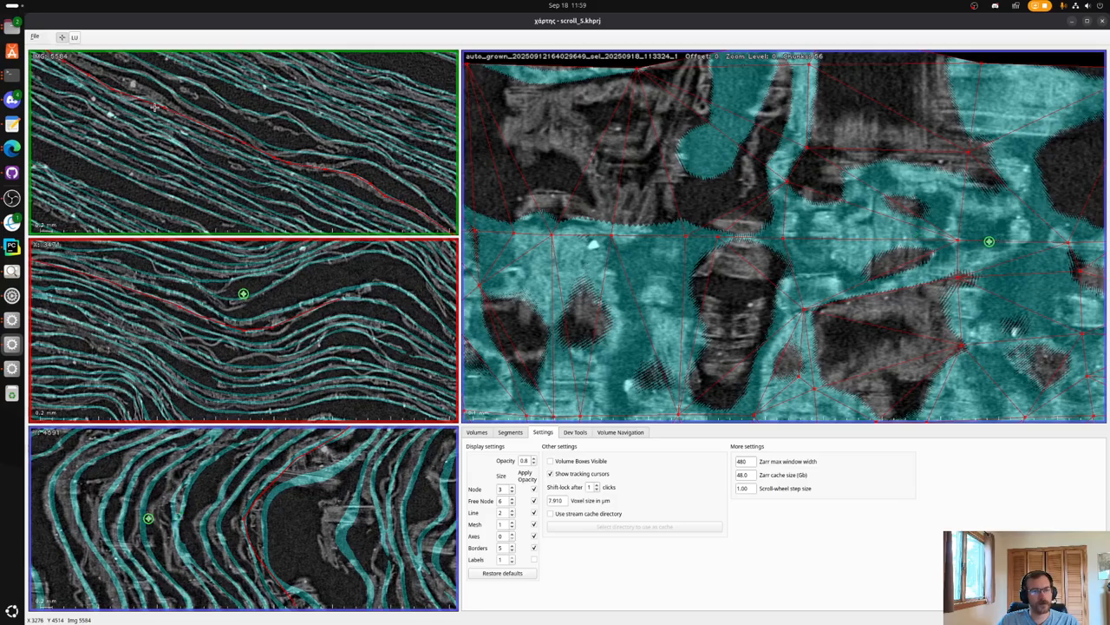
{"action": "left_click", "coordinate": [511, 432]}
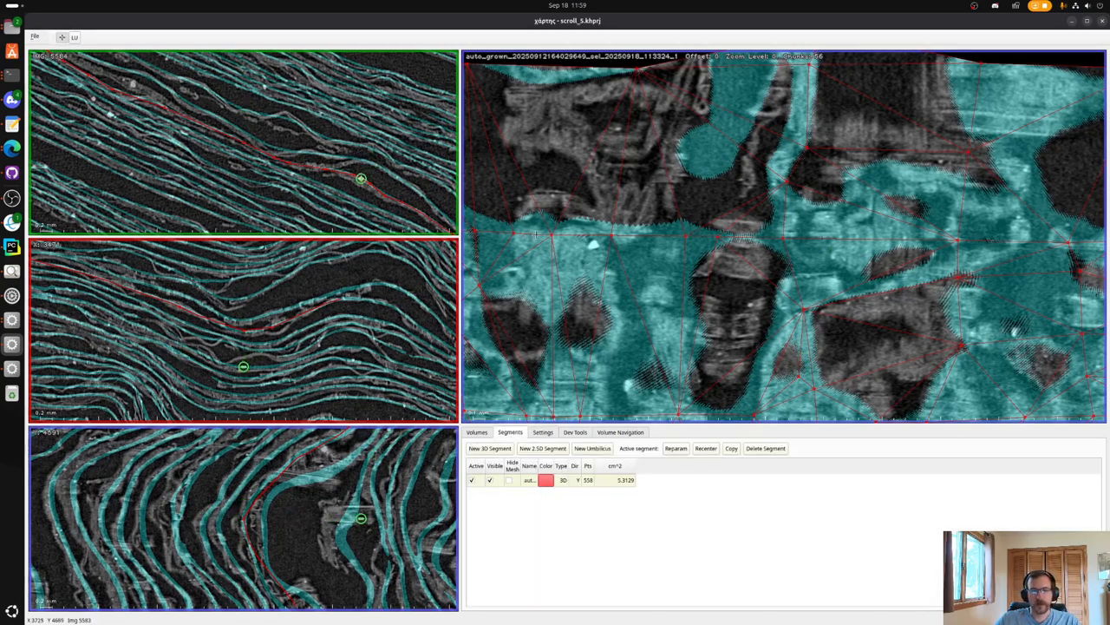
Center on the node at X 3814 in slice 5584 and add three points along the sheet in the X 3814 slice.
{"action": "key", "text": "x"}
{"action": "key", "text": "x"}
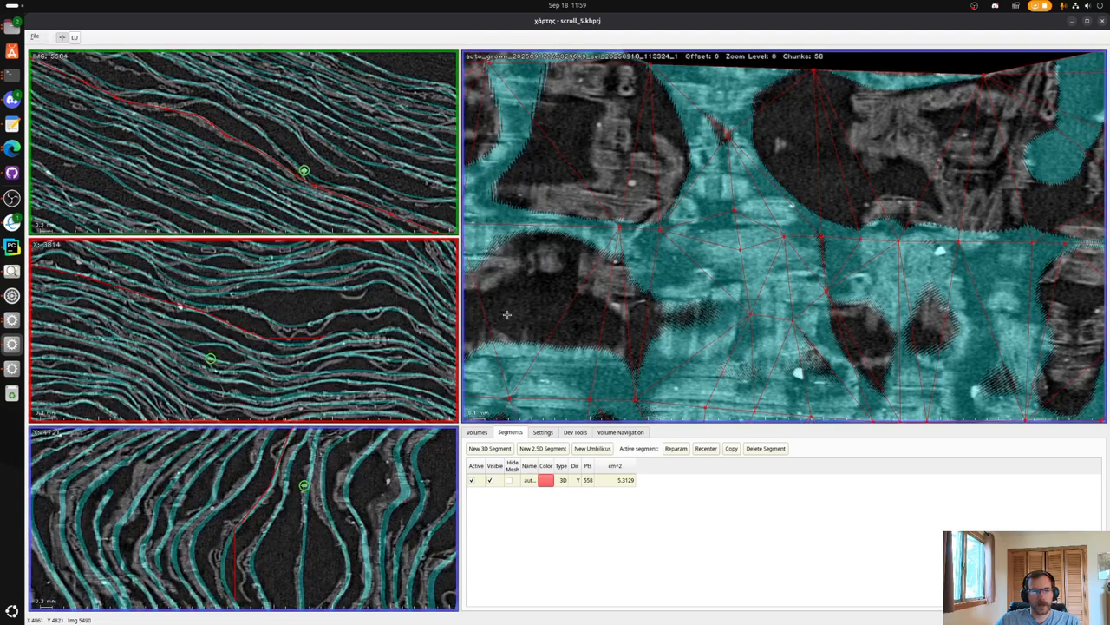
{"action": "left_click", "coordinate": [207, 315], "text": "shift"}
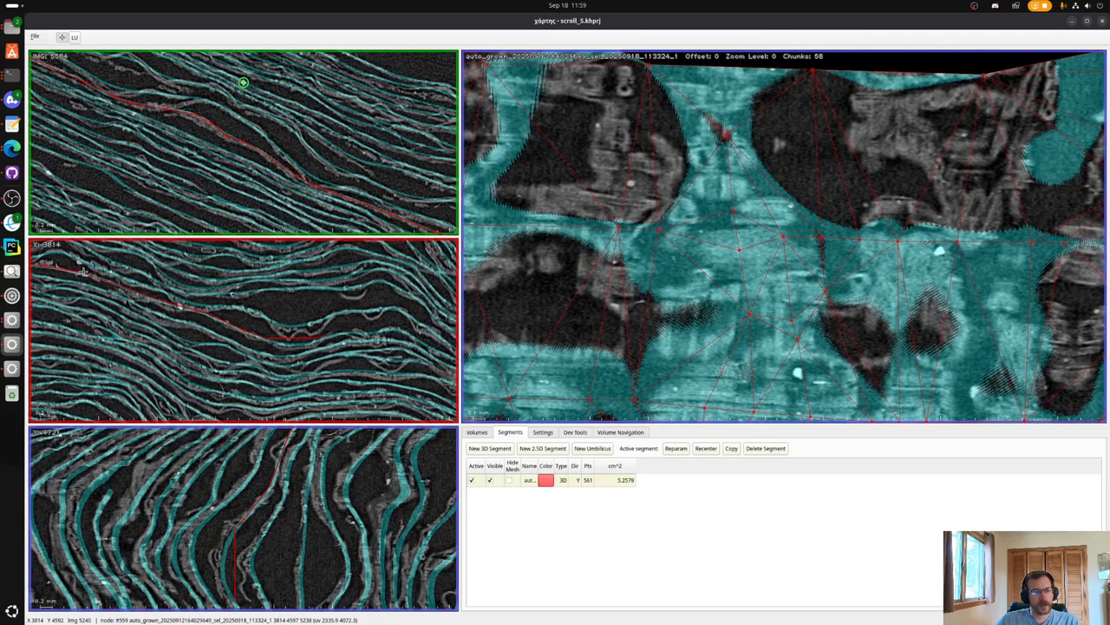
{"action": "left_click", "coordinate": [93, 274], "text": "shift"}
Center on the node at X 4134 in slice 5584 and add three points along the sheet in the X 4134 slice.
{"action": "key", "text": "x"}
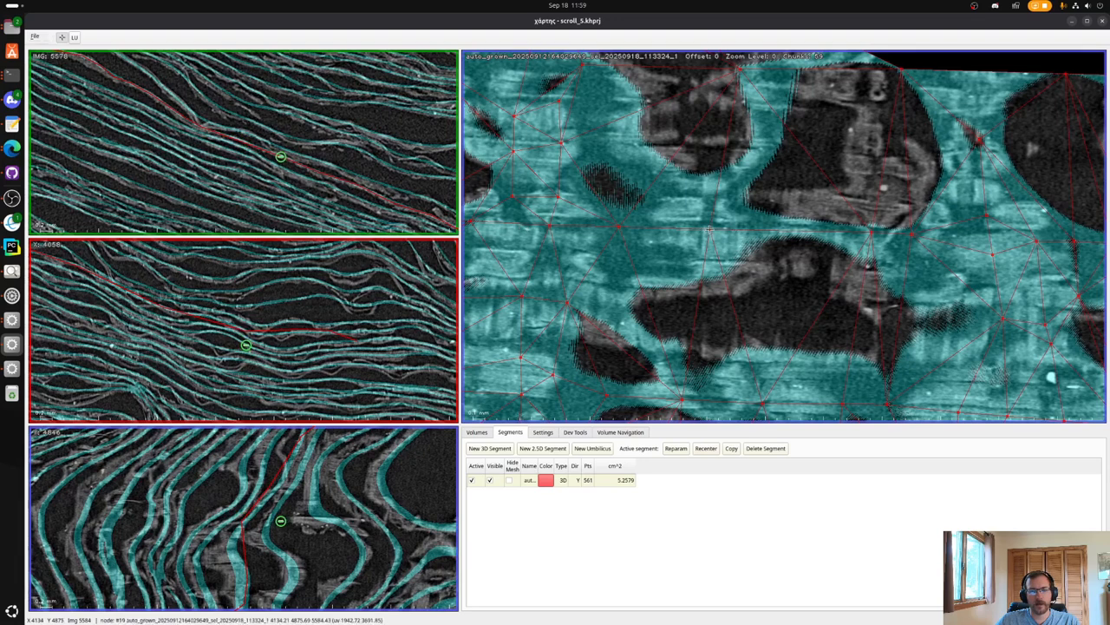
{"action": "key", "text": "x"}
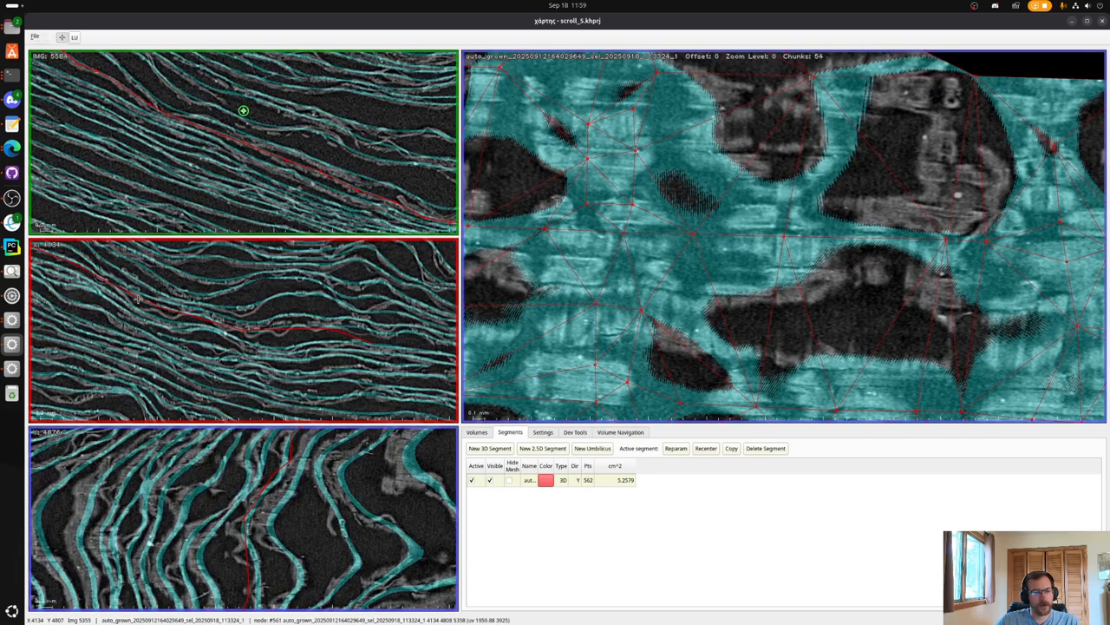
{"action": "left_click", "coordinate": [323, 333], "text": "shift"}
{"action": "left_click", "coordinate": [316, 326], "text": "shift"}
{"action": "left_click", "coordinate": [355, 327], "text": "shift"}
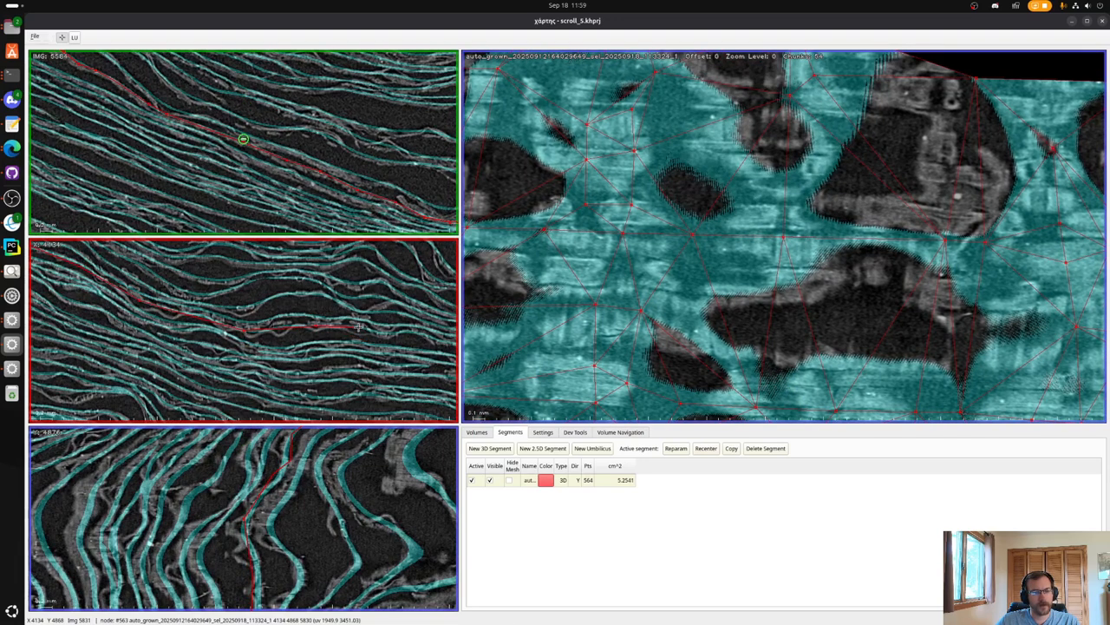
Add four more points along the sheet in the X 4134 slice.
{"action": "left_click", "coordinate": [275, 329], "text": "shift"}
{"action": "left_click", "coordinate": [307, 326], "text": "shift"}
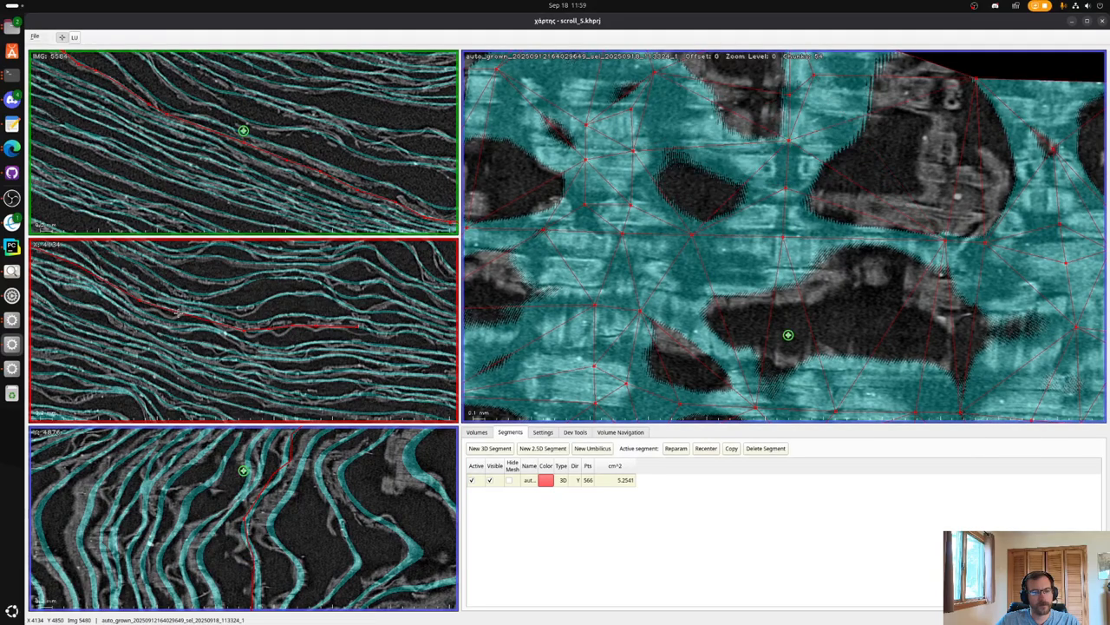
{"action": "left_click", "coordinate": [61, 255], "text": "shift"}
{"action": "left_click", "coordinate": [186, 315], "text": "shift"}
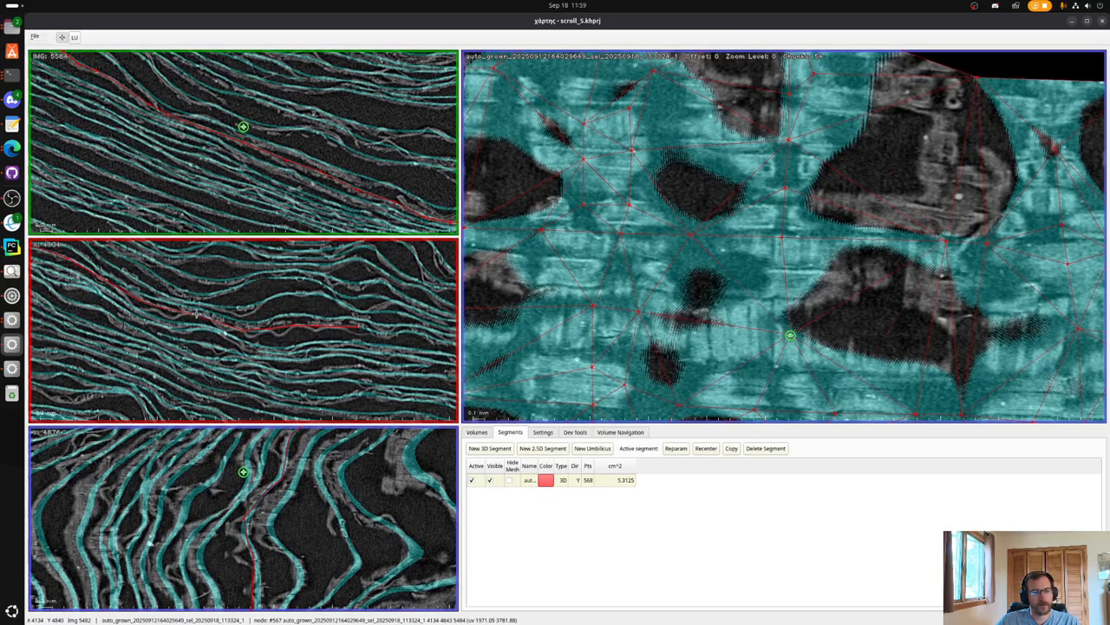
Center on successive places between X 4422 and X 4807 in slice 5584 and add seven points along the sheet around X 4581.
{"action": "key", "text": "x"}
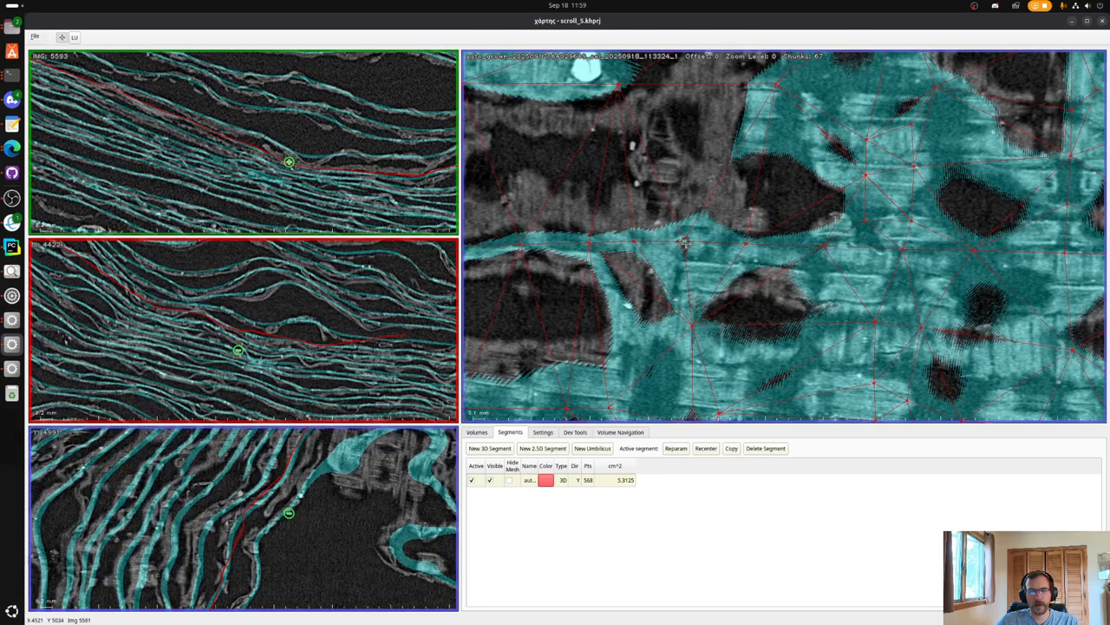
{"action": "key", "text": "x"}
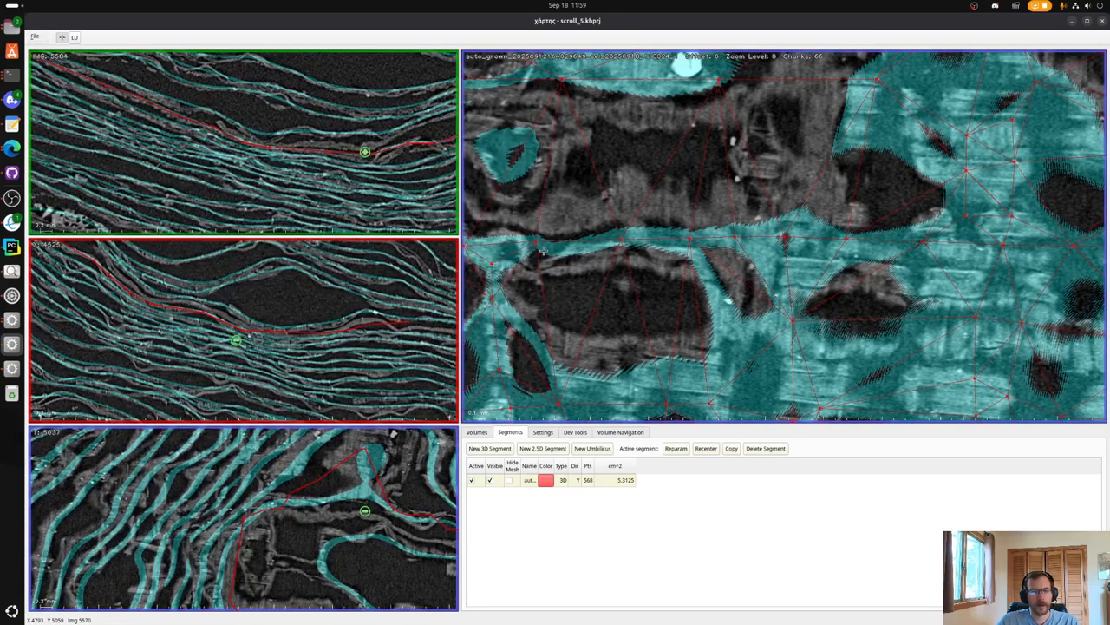
{"action": "key", "text": "x"}
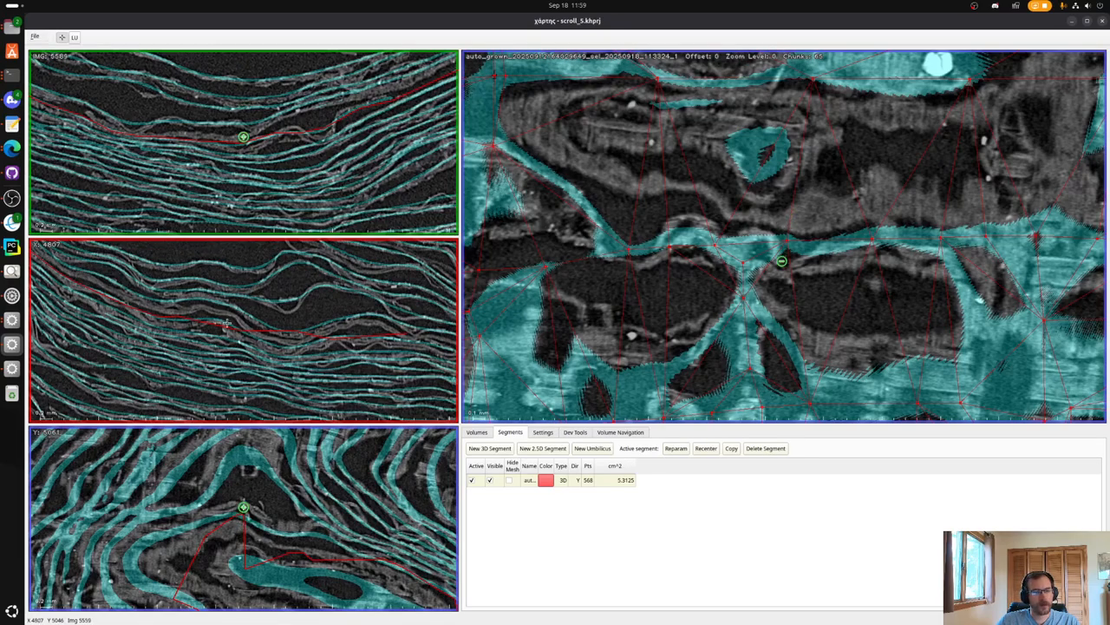
{"action": "key", "text": "x"}
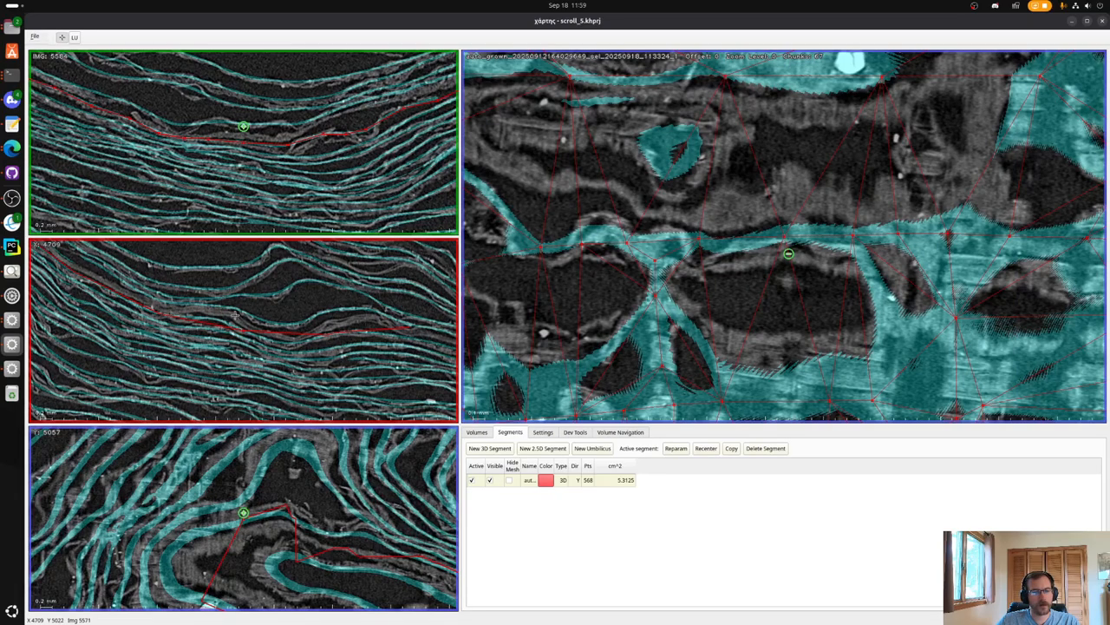
{"action": "scroll", "coordinate": [874, 234], "scroll_direction": "down", "scroll_amount": 2}
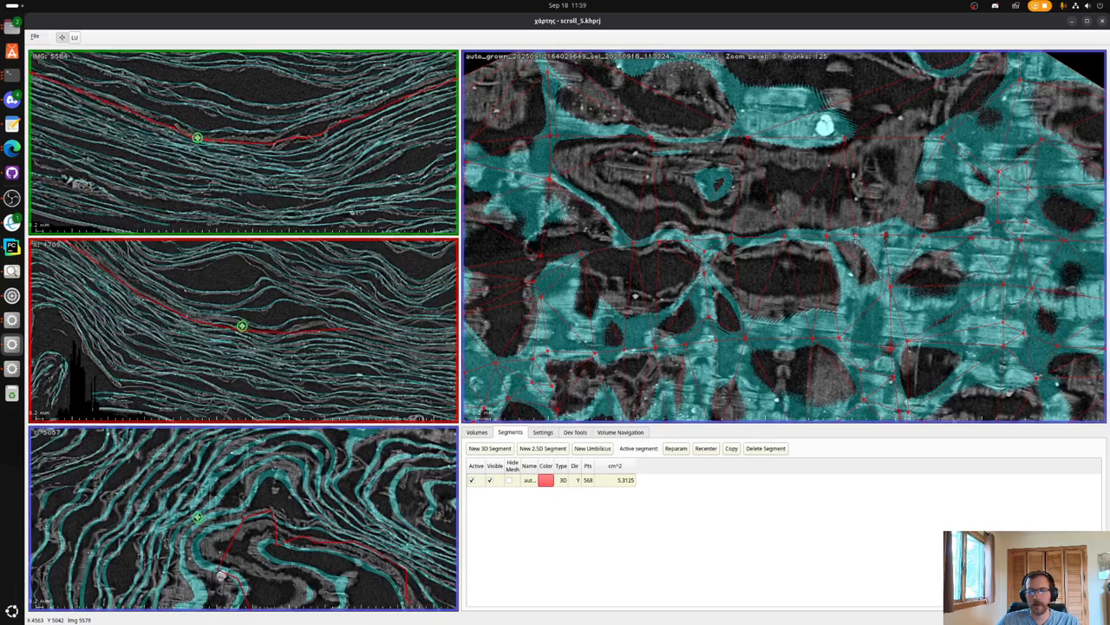
{"action": "scroll", "coordinate": [856, 235], "scroll_direction": "up", "scroll_amount": 2}
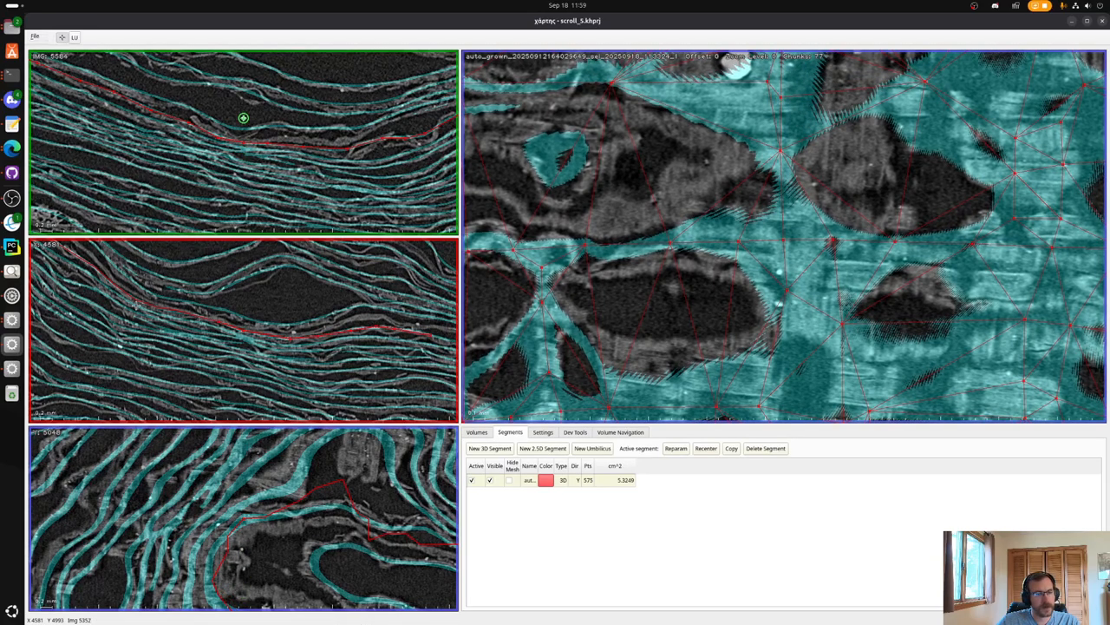
Examine the whole segment and its folded region from slice 4864 down to slice 4684 for places where the surface leaves the sheet.
{"action": "scroll", "coordinate": [873, 245], "scroll_direction": "down", "scroll_amount": 14}
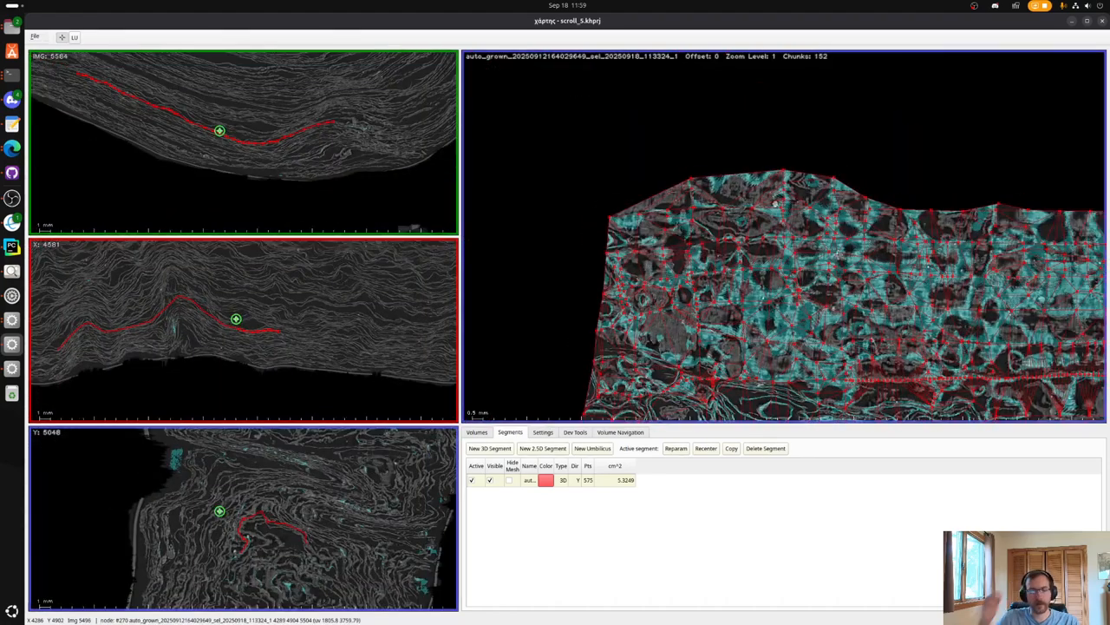
{"action": "key", "text": "x"}
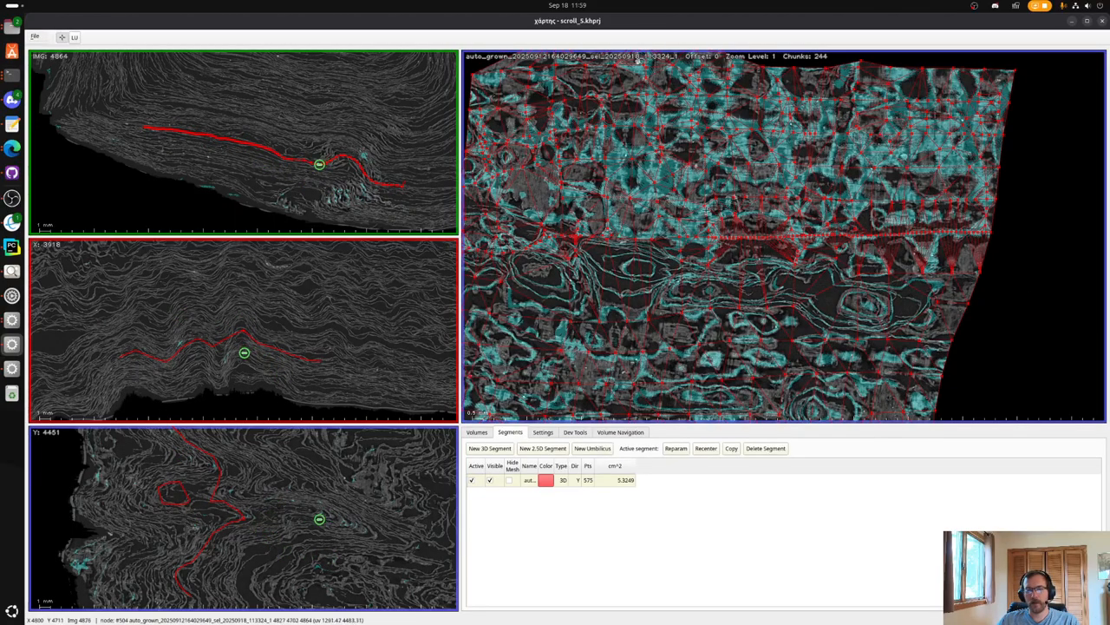
{"action": "key", "text": "v"}
{"action": "key", "text": "v"}
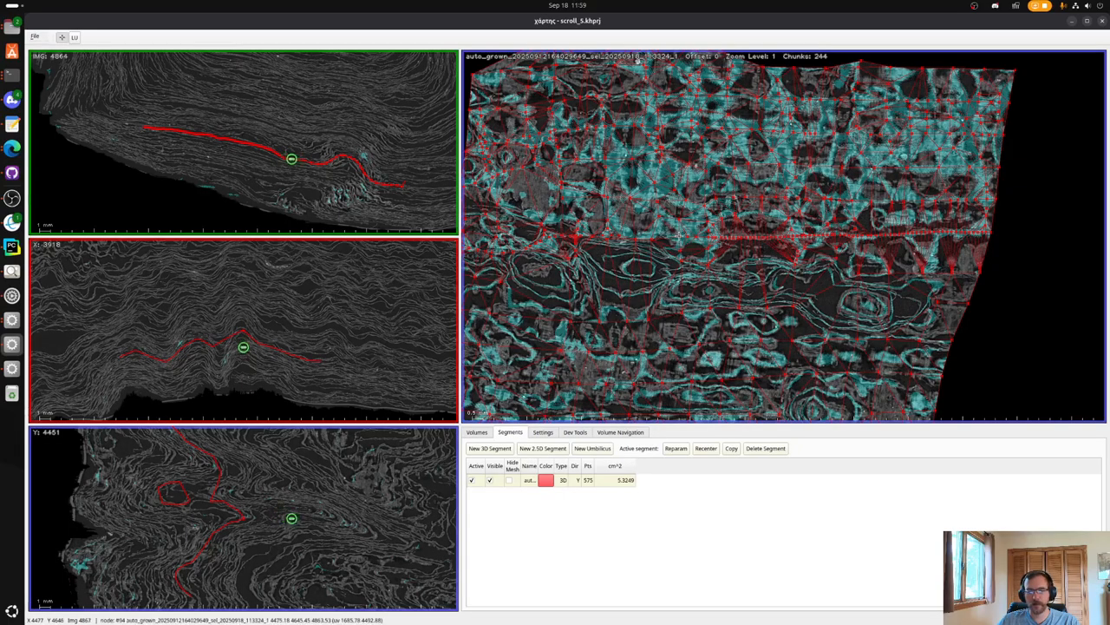
{"action": "key", "text": "x"}
{"action": "scroll", "coordinate": [747, 254], "scroll_direction": "up", "scroll_amount": 8}
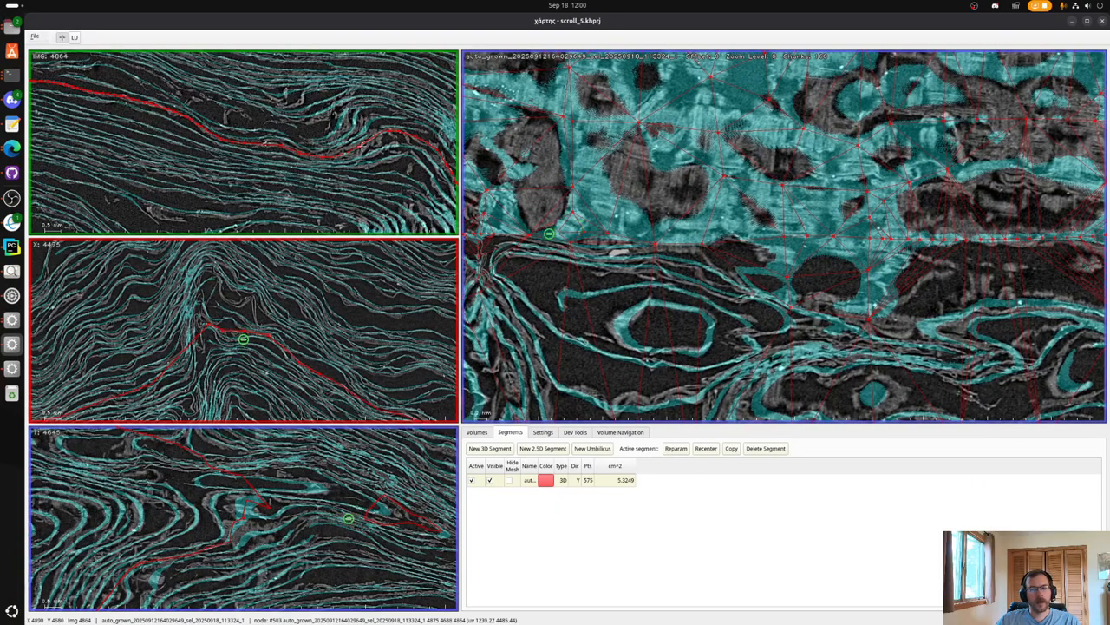
{"action": "left_click", "coordinate": [434, 166]}
{"action": "left_click", "coordinate": [873, 270]}
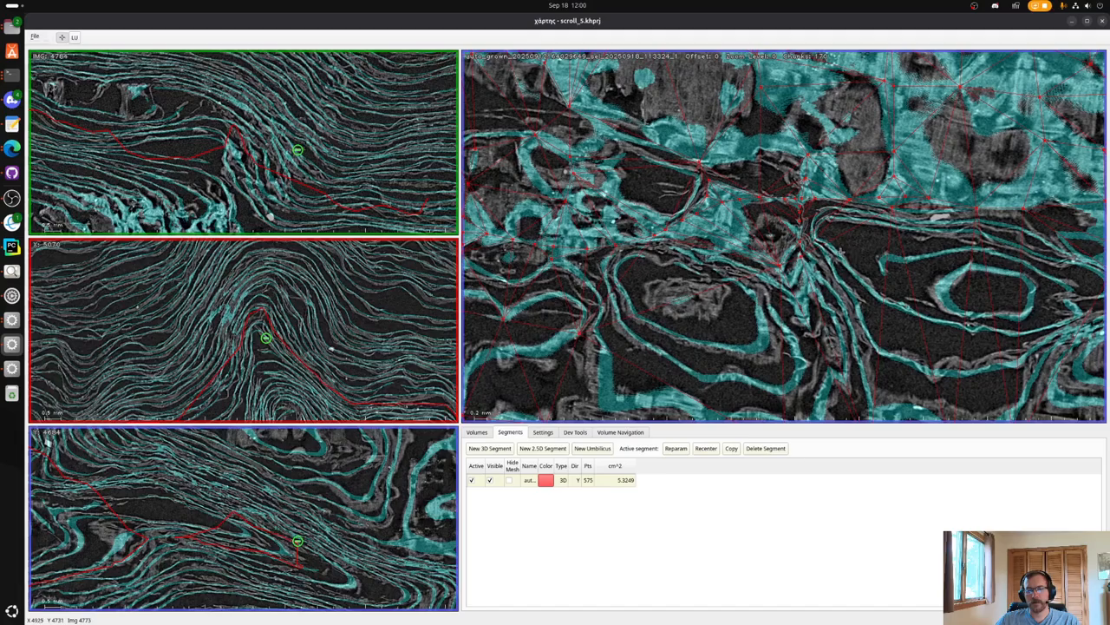
{"action": "scroll", "coordinate": [845, 274], "scroll_direction": "down", "scroll_amount": 3}
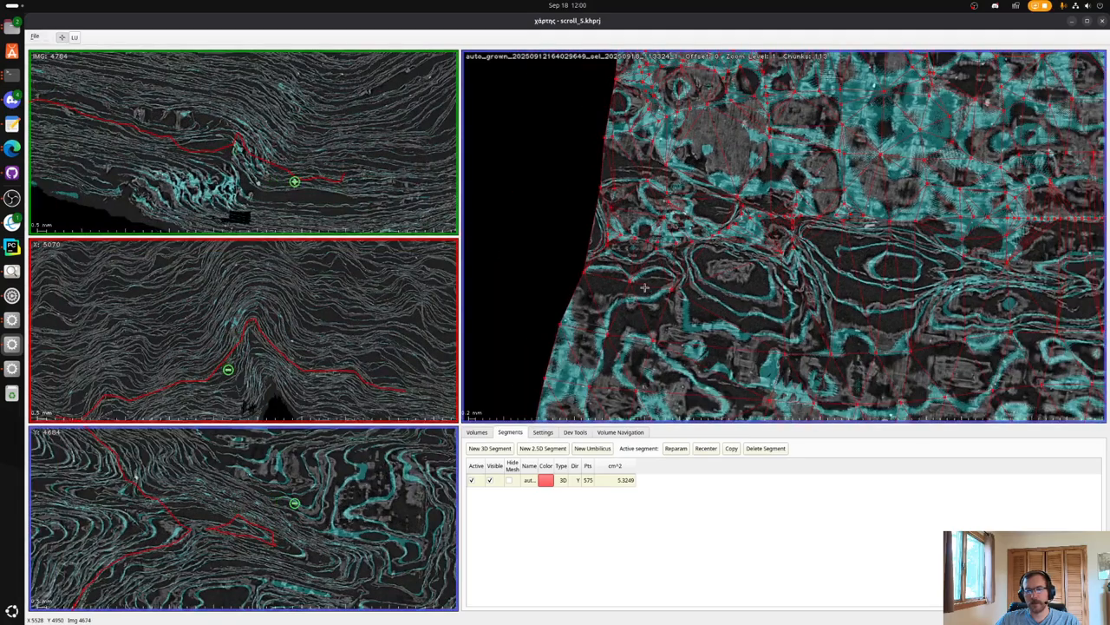
{"action": "left_click", "coordinate": [671, 288]}
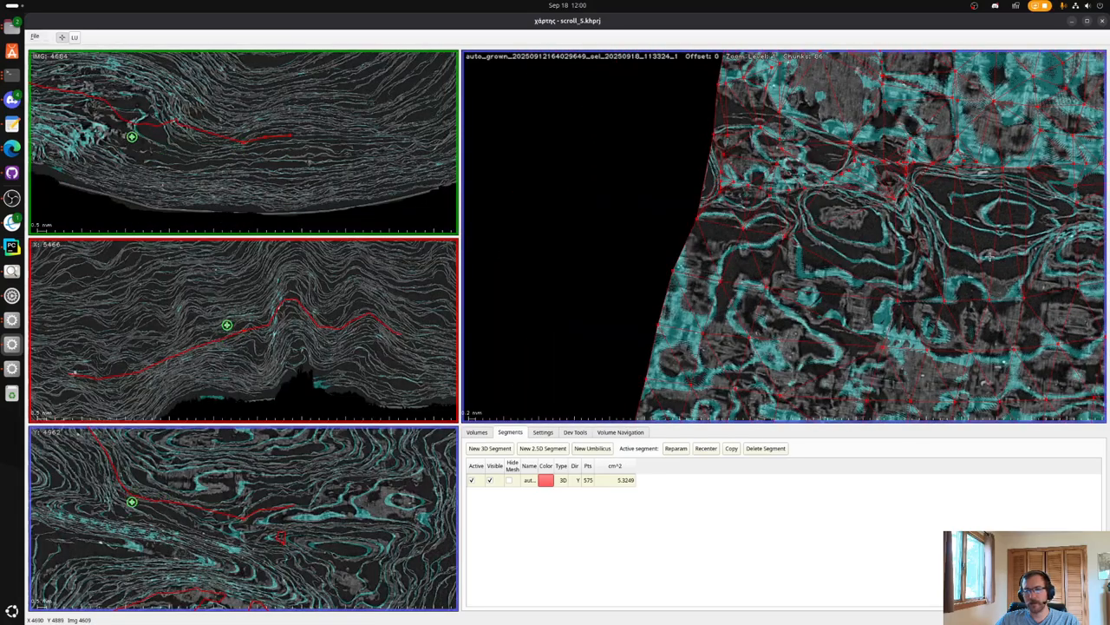
{"action": "scroll", "coordinate": [989, 256], "scroll_direction": "down", "scroll_amount": 2}
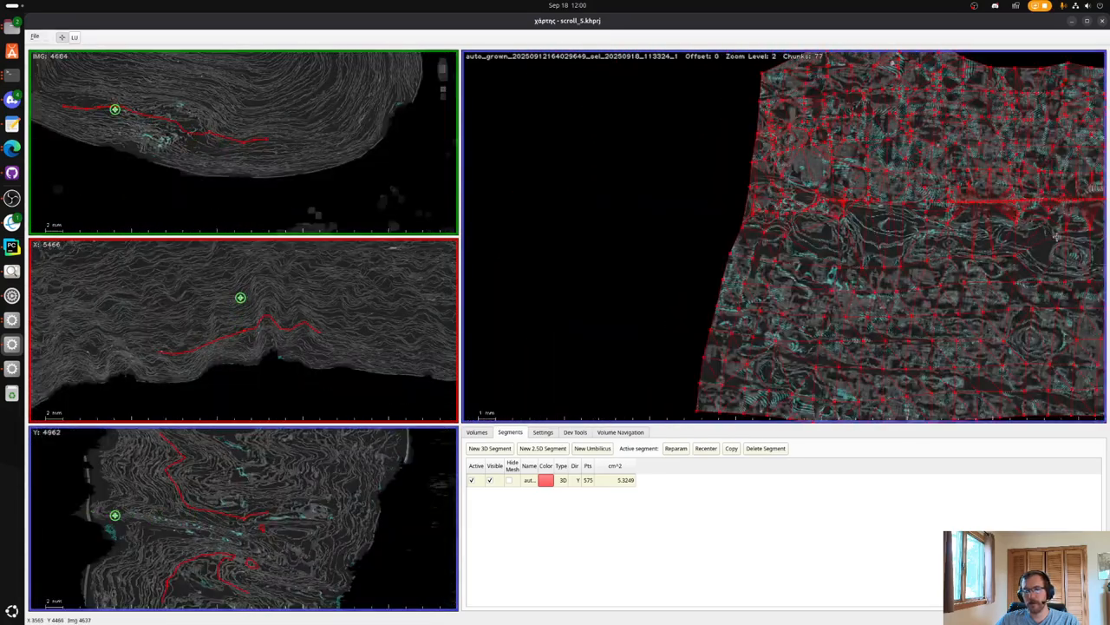
Add points along the sheet in slice 4684 between X 5466 and X 4884.
{"action": "scroll", "coordinate": [213, 152], "scroll_direction": "up", "scroll_amount": 5}
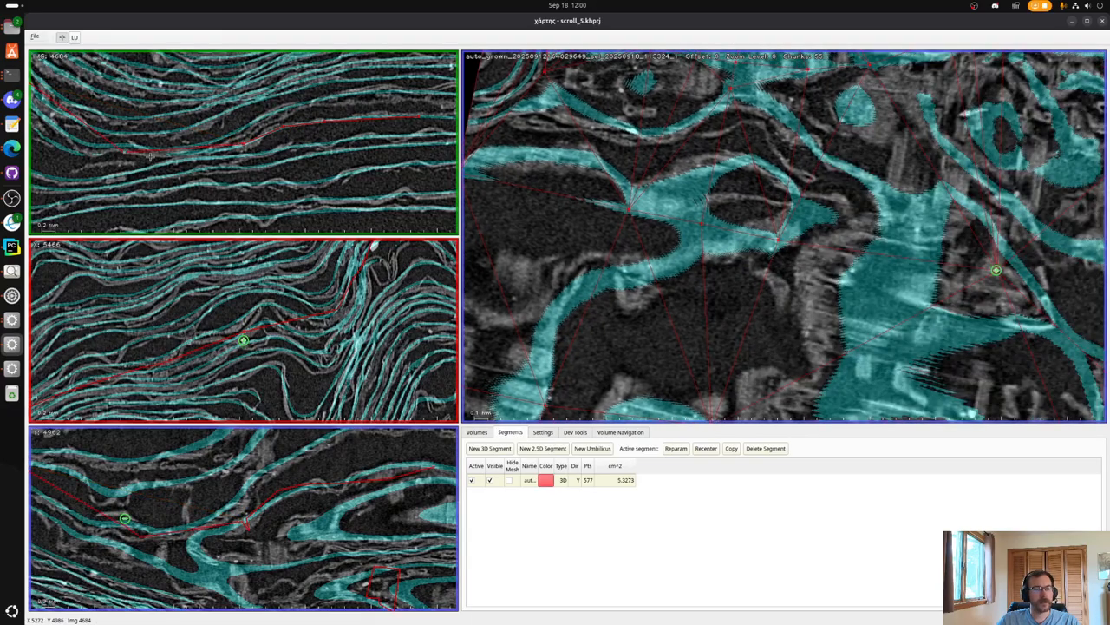
{"action": "left_click", "coordinate": [111, 153]}
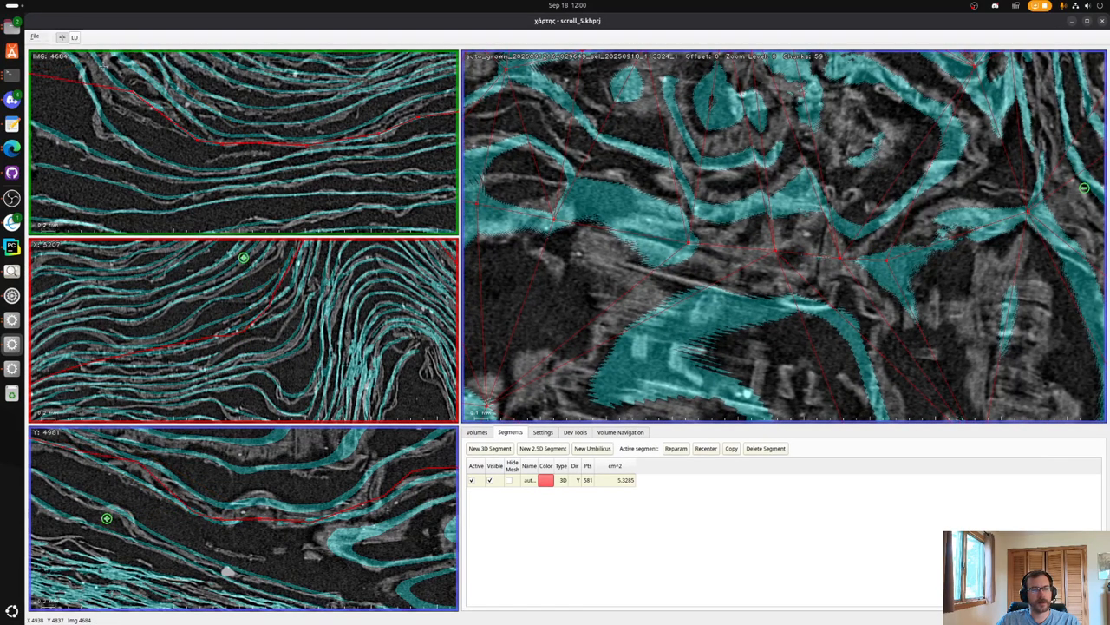
{"action": "left_click", "coordinate": [134, 98]}
{"action": "key", "text": "x"}
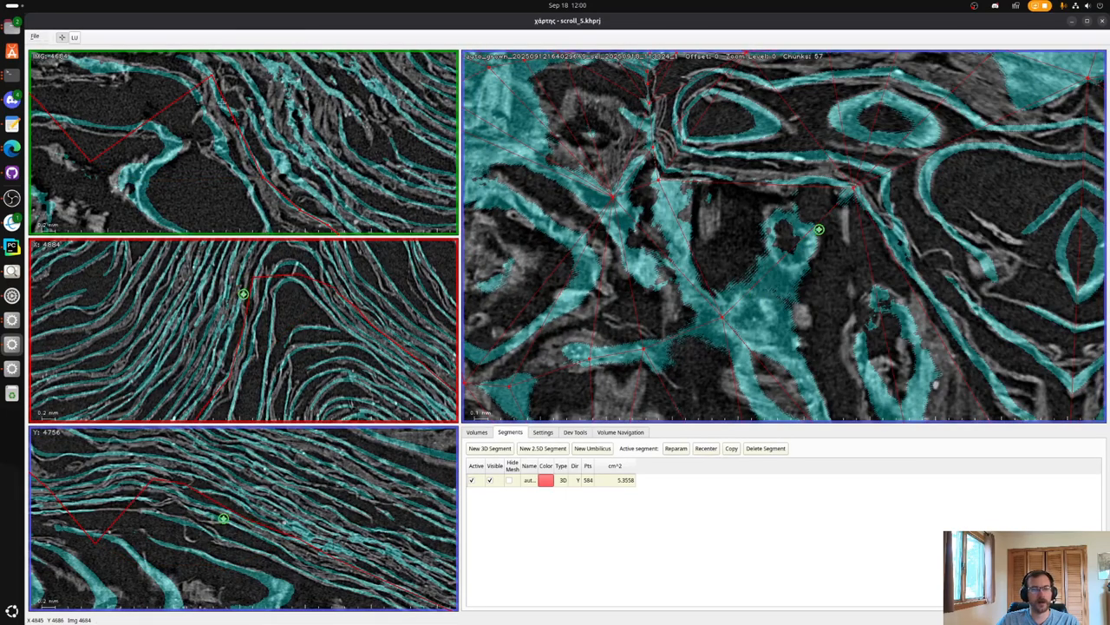
Center on X 4823 in slice 4684, correct the points around the fold there and save the project.
{"action": "key", "text": "x"}
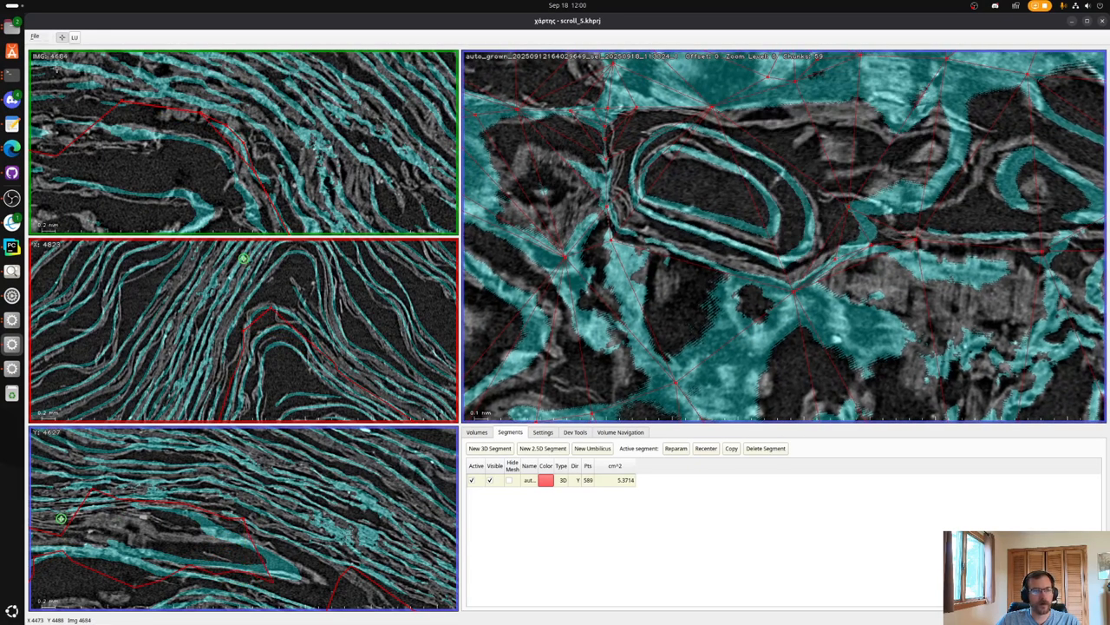
{"action": "left_click", "coordinate": [34, 37]}
{"action": "left_click", "coordinate": [44, 70]}
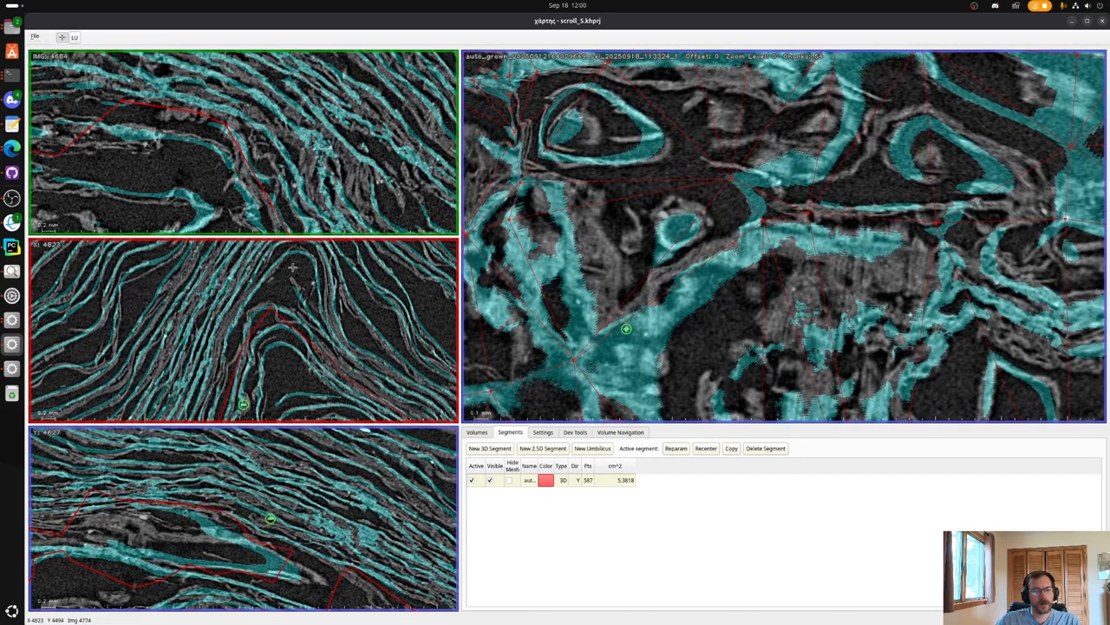
Add points over the arch of the sheet and down its flank in the X 4823 slice.
{"action": "scroll", "coordinate": [253, 321], "scroll_direction": "up", "scroll_amount": 5}
{"action": "left_click", "coordinate": [257, 310]}
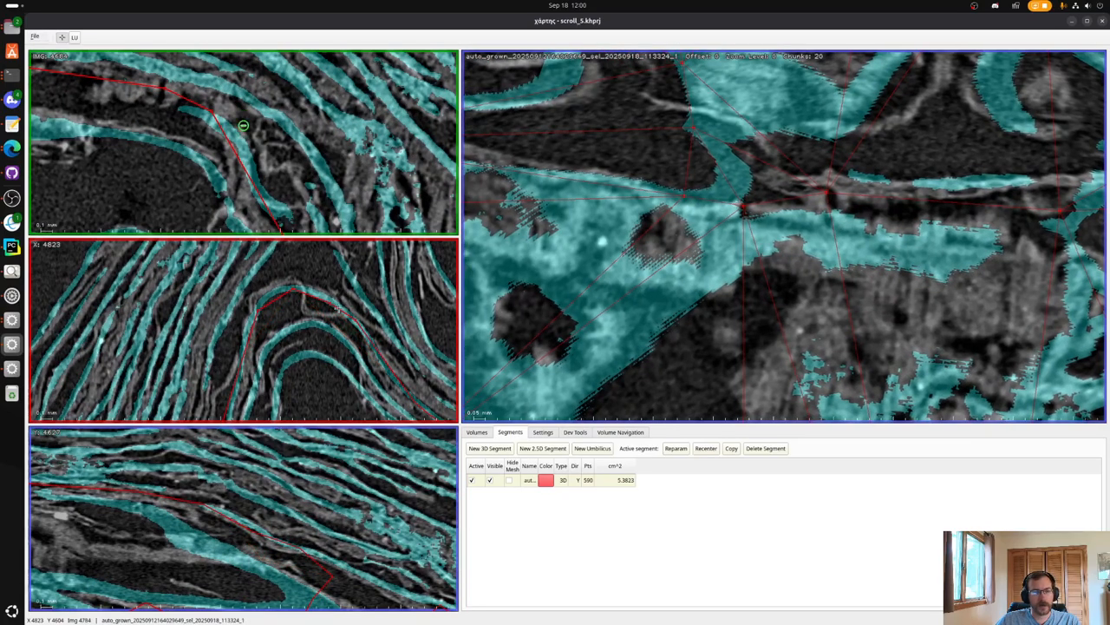
{"action": "left_click", "coordinate": [270, 293]}
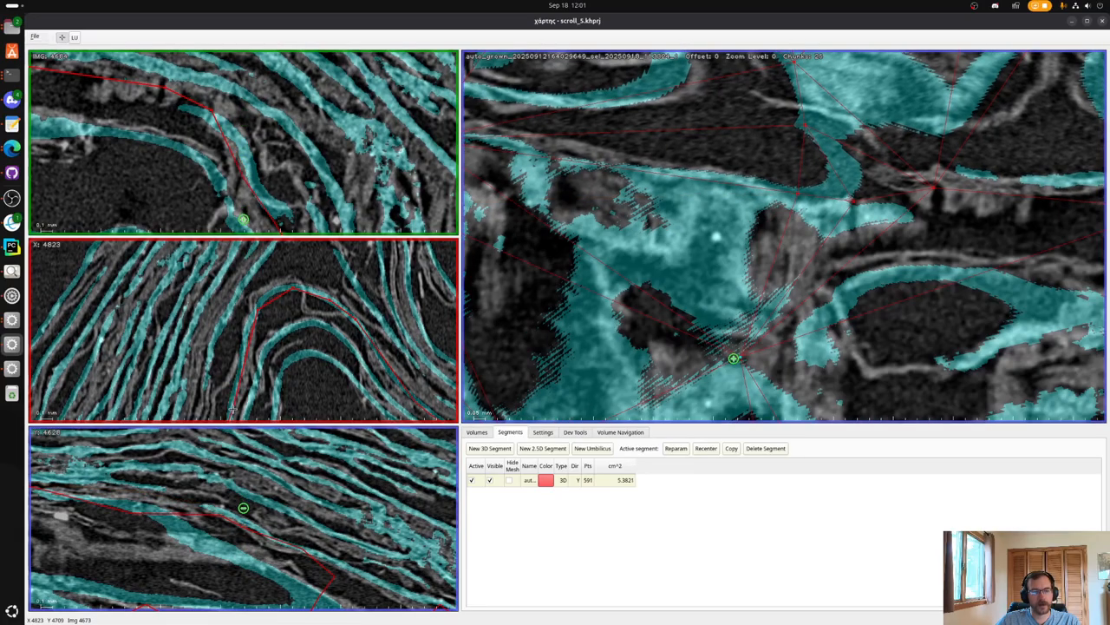
{"action": "left_click", "coordinate": [392, 373]}
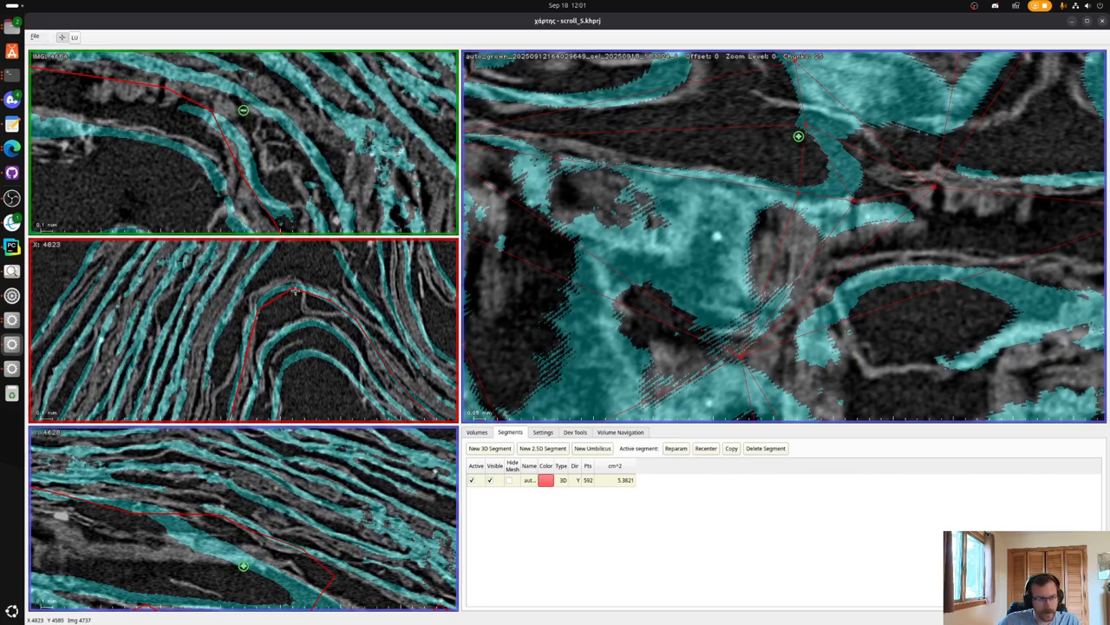
Center on the node at X 4789 in slice 4684 and add four points around the arch of the sheet in the X 4789 slice.
{"action": "key", "text": "x"}
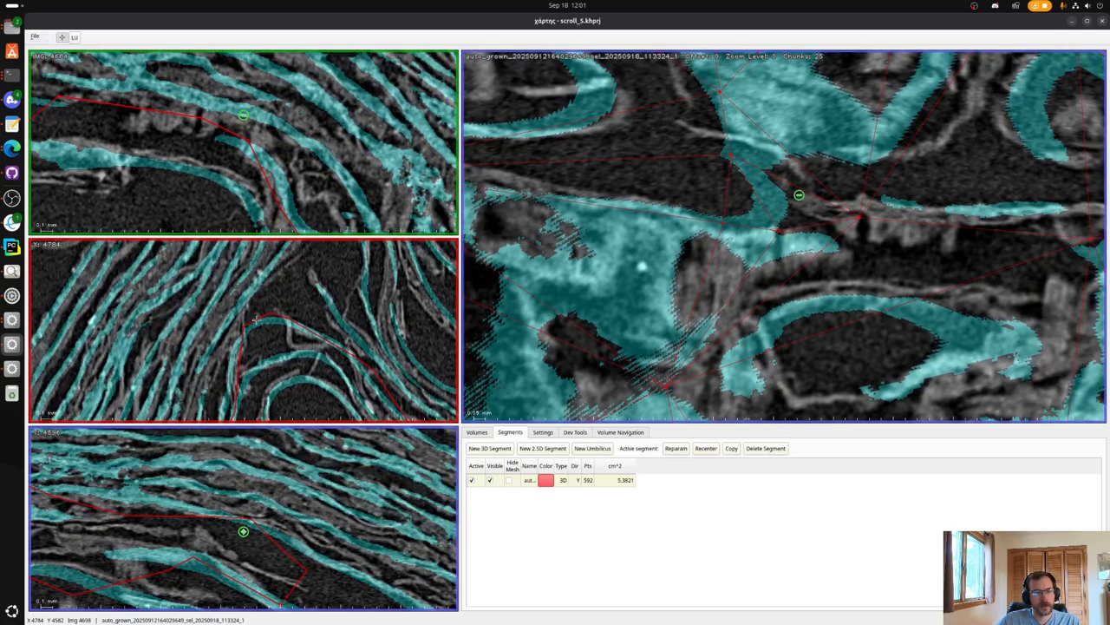
{"action": "key", "text": "x"}
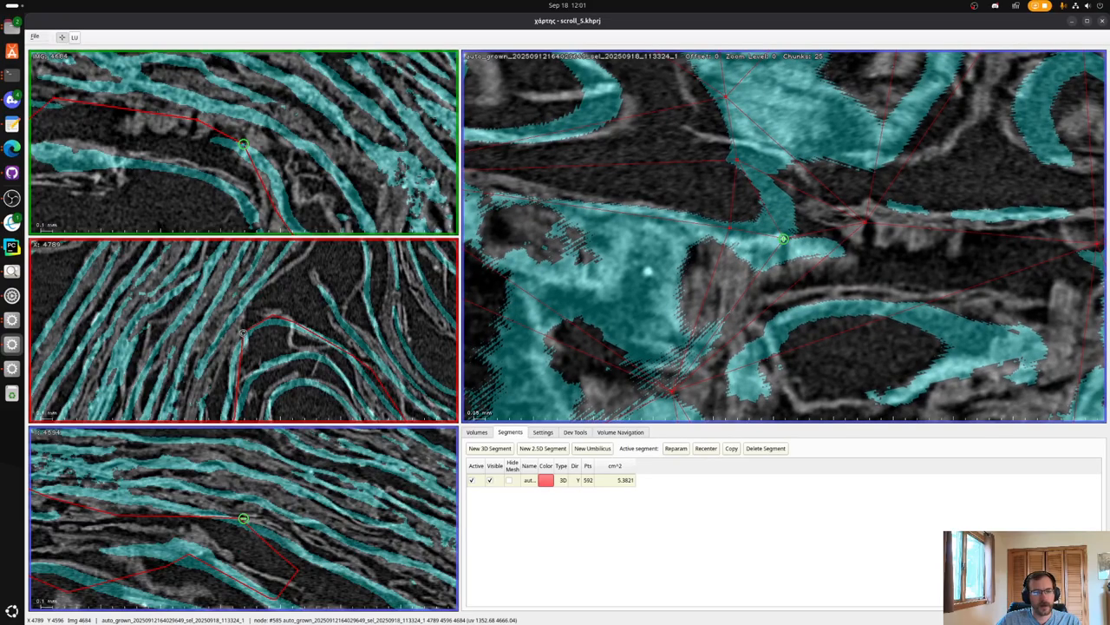
{"action": "left_click", "coordinate": [276, 322], "text": "shift"}
{"action": "left_click", "coordinate": [322, 335], "text": "shift"}
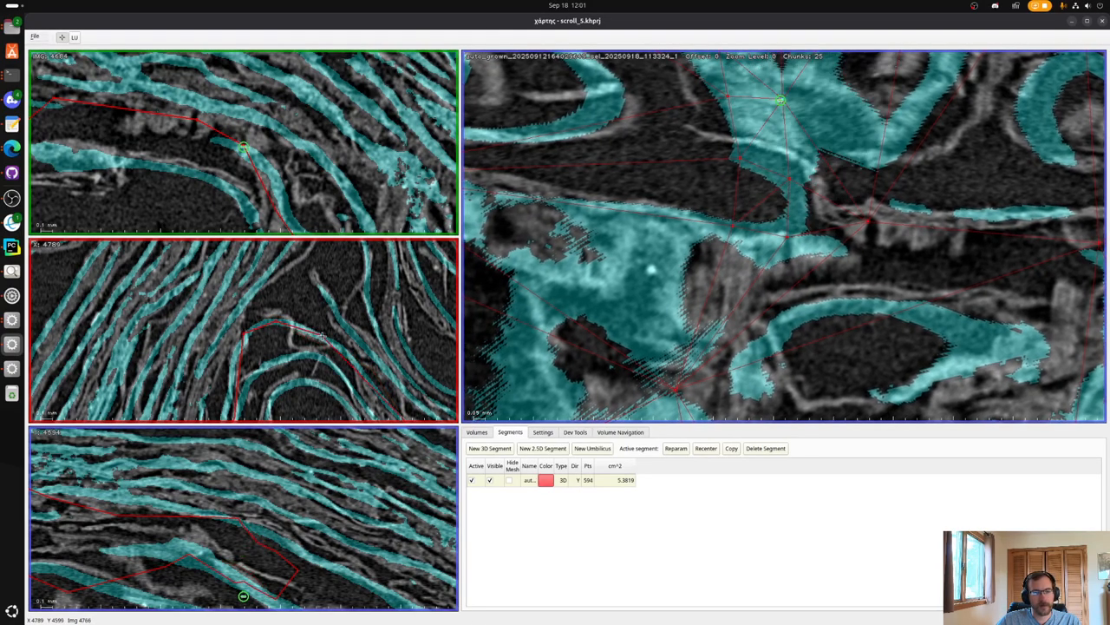
{"action": "left_click", "coordinate": [350, 357], "text": "shift"}
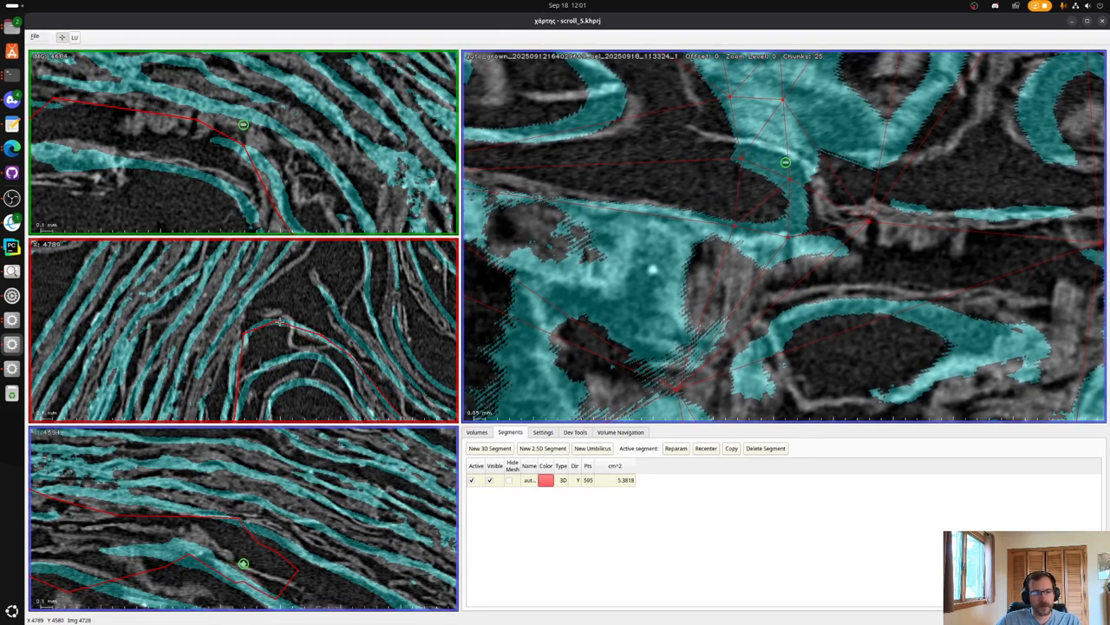
{"action": "left_click", "coordinate": [233, 373], "text": "shift"}
Add two points along the downward bend of the sheet in slice 4684, just past the node at X 4789.
{"action": "left_click", "coordinate": [280, 186], "text": "shift"}
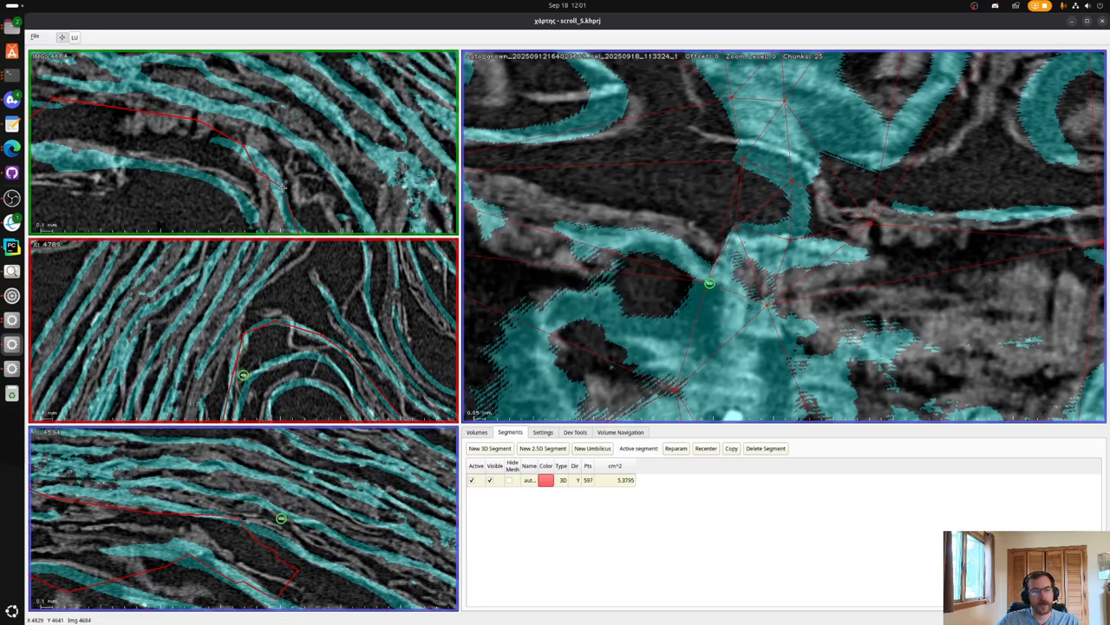
{"action": "left_click", "coordinate": [264, 165], "text": "shift"}
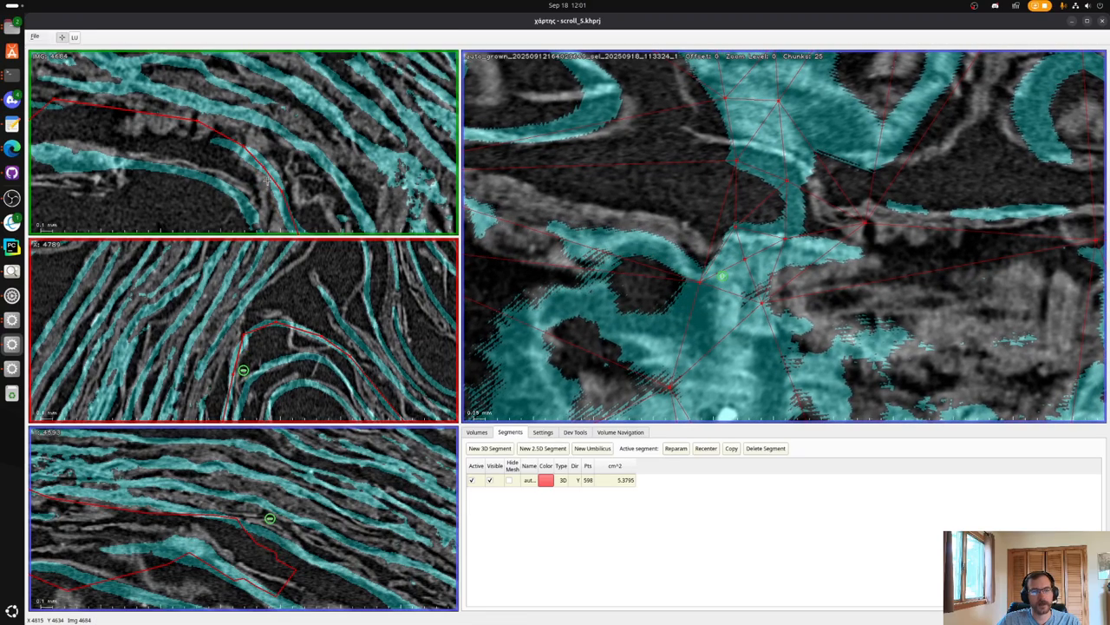
{"action": "left_click_drag", "start_coordinate": [253, 167], "coordinate": [205, 91]}
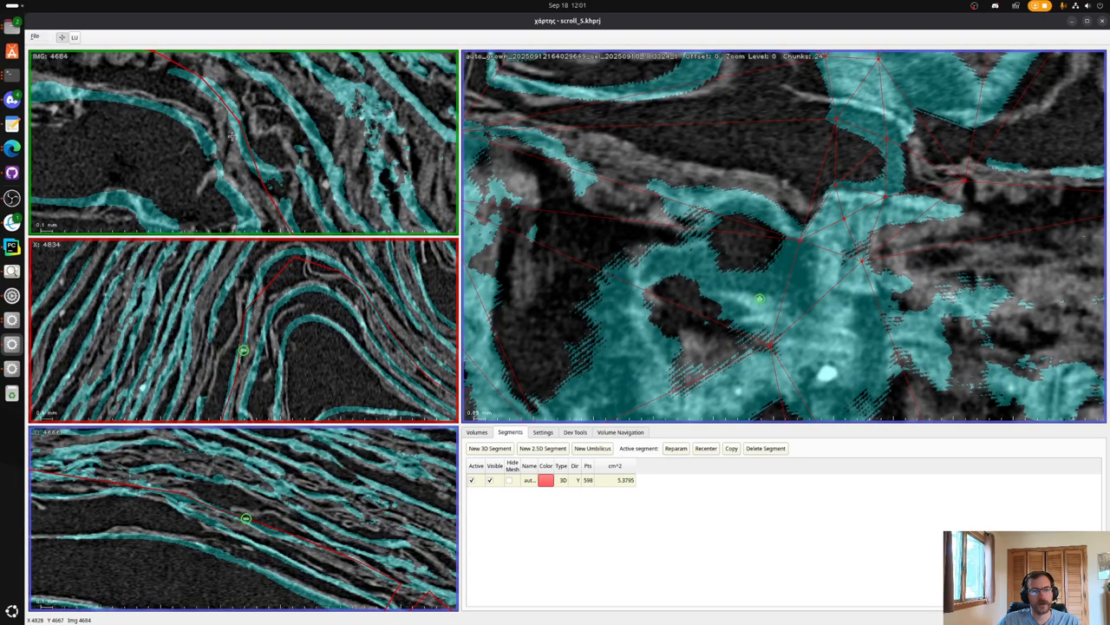
Center on X 4740 and on the node at X 4589 in slice 4684 and add a point on the sheet at X 4400.
{"action": "key", "text": "x"}
{"action": "key", "text": "x"}
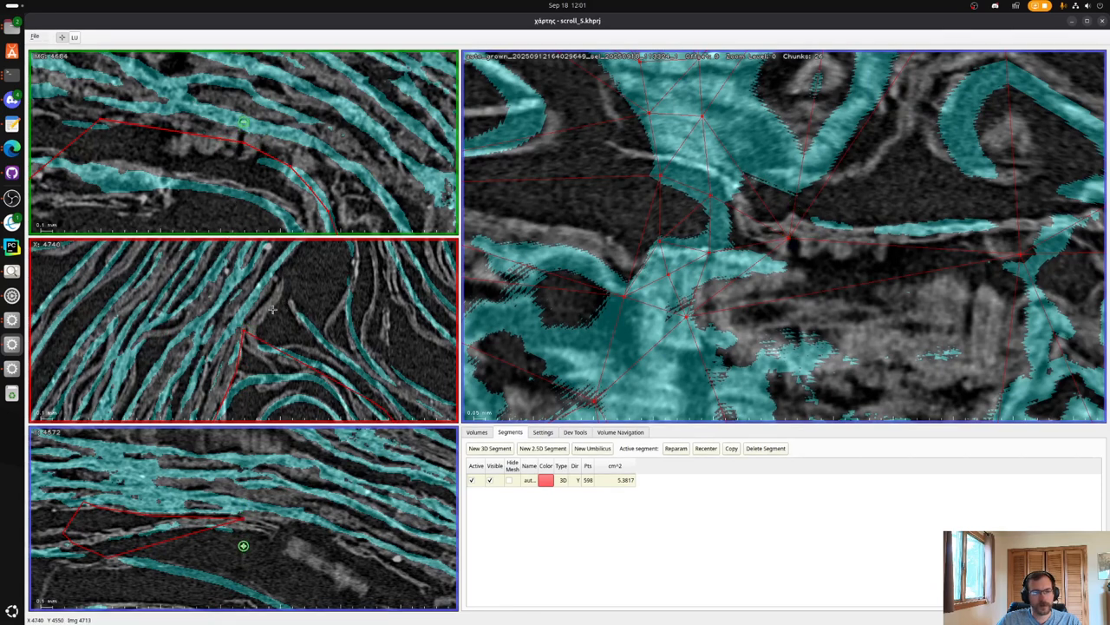
{"action": "key", "text": "x"}
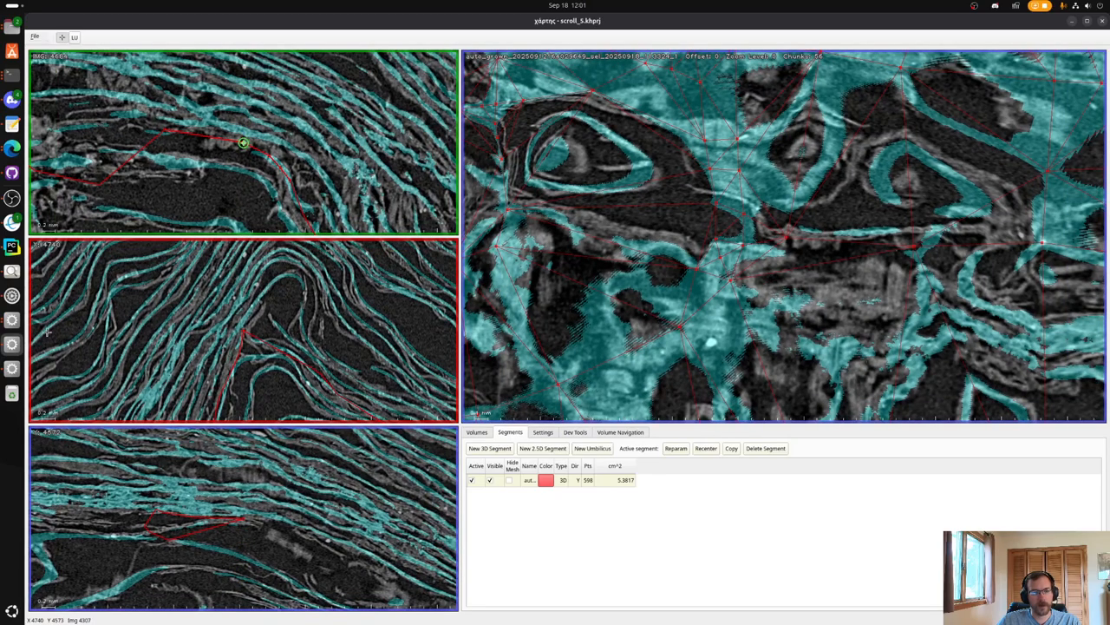
{"action": "key", "text": "x"}
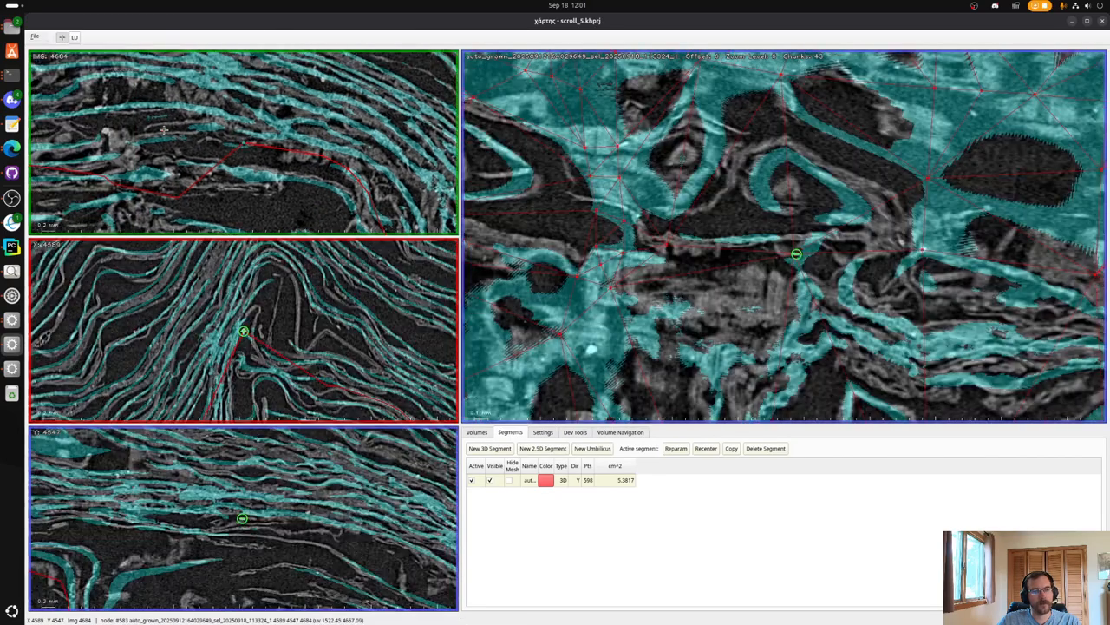
{"action": "left_click", "coordinate": [145, 149], "text": "shift"}
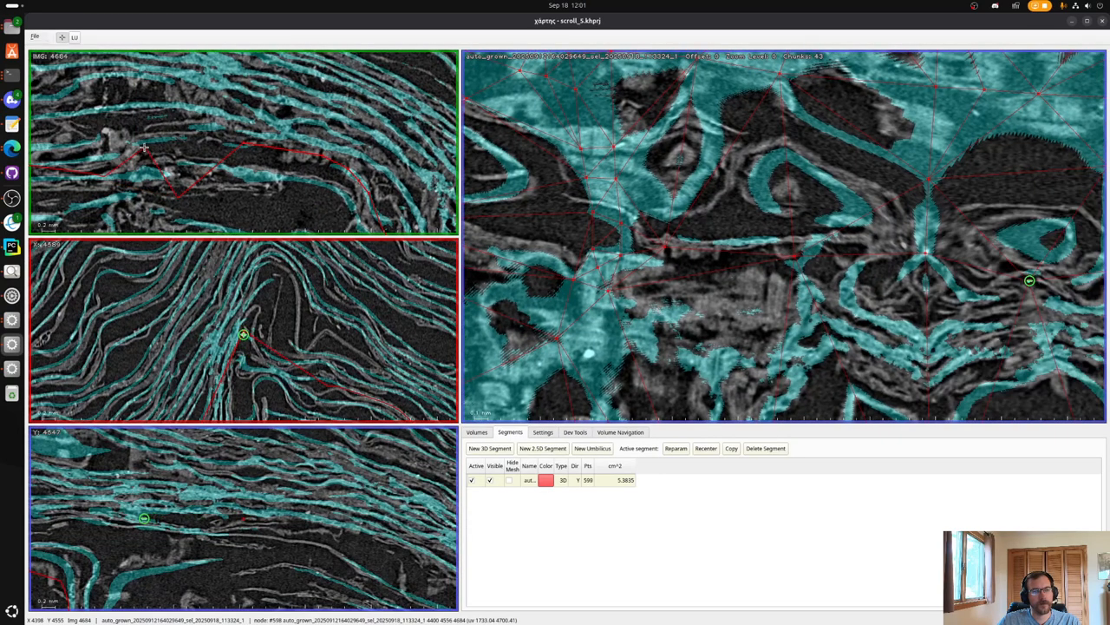
Center on the node at X 4400 in slice 4684 and delete the stray node beside it that pulls the surface off the sheet.
{"action": "key", "text": "x"}
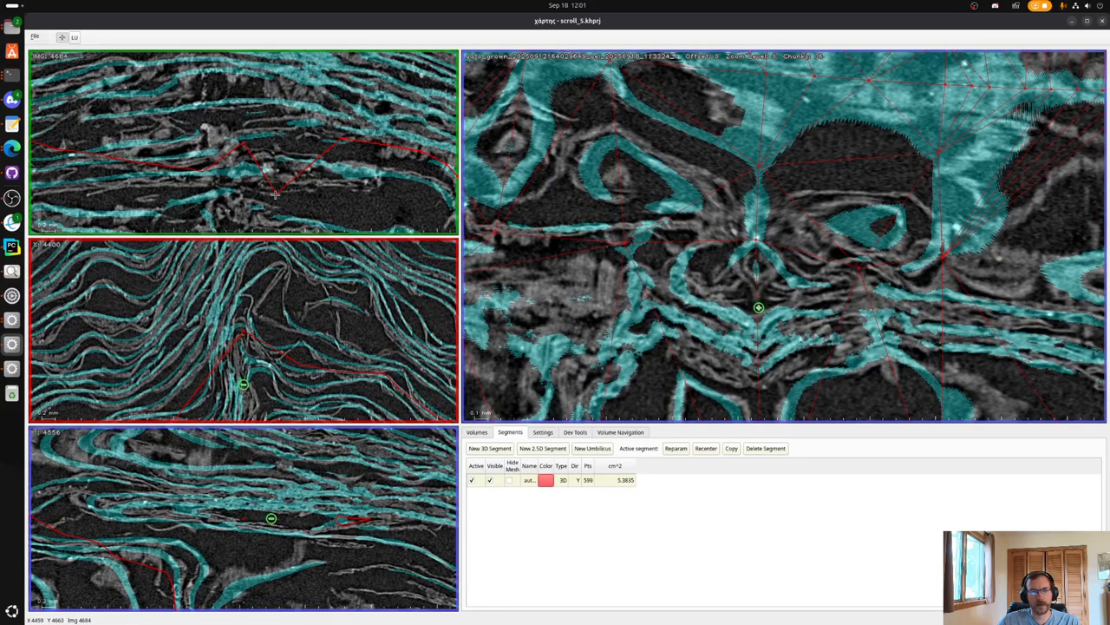
{"action": "scroll", "coordinate": [274, 193], "scroll_direction": "down", "scroll_amount": 3}
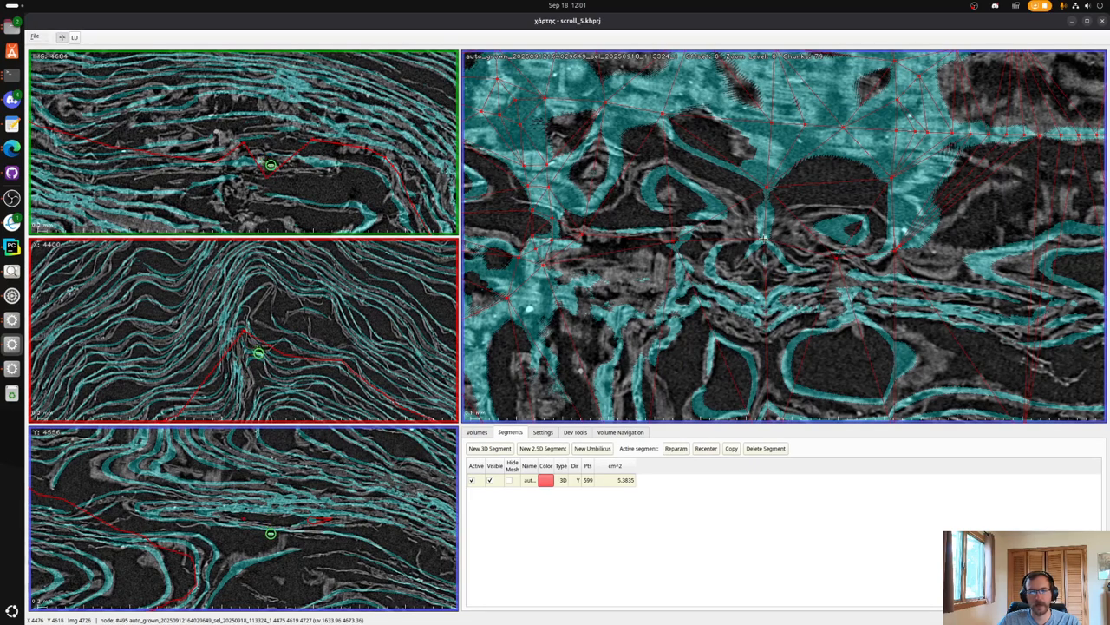
{"action": "key", "text": "Delete"}
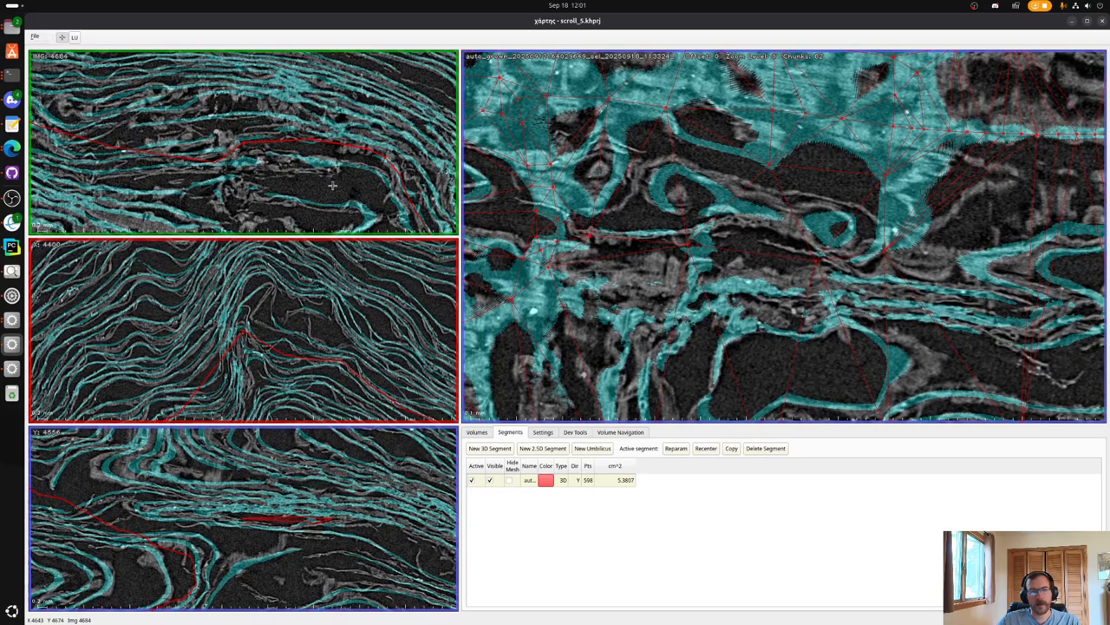
{"action": "key", "text": "x"}
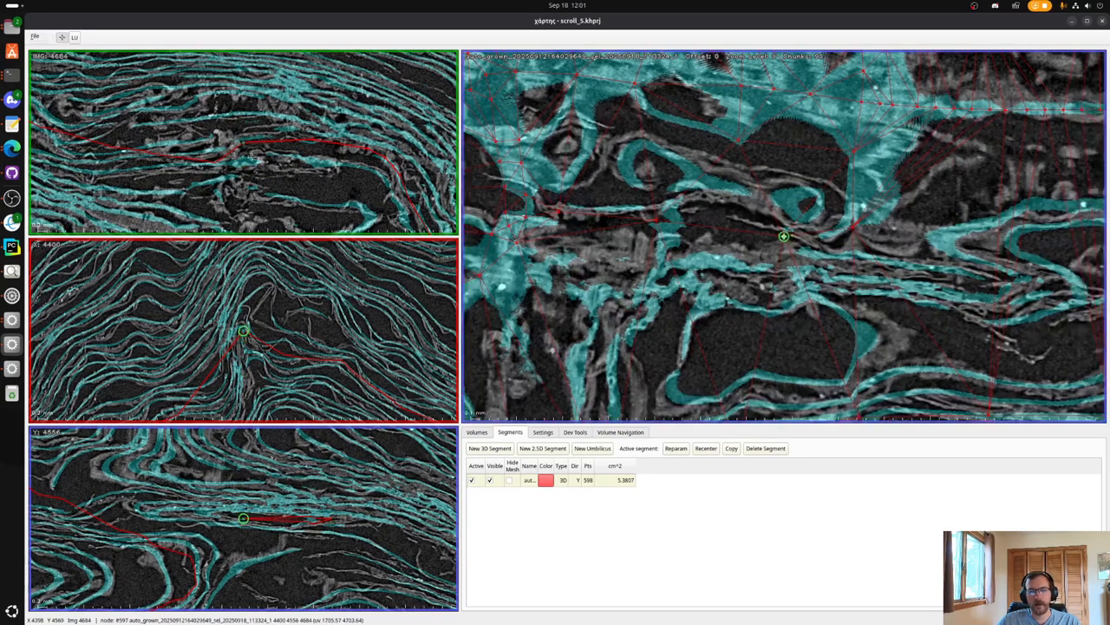
Add two points along the sheet in slice 4684, near X 4308 and X 4072.
{"action": "scroll", "coordinate": [214, 154], "scroll_direction": "up", "scroll_amount": 1}
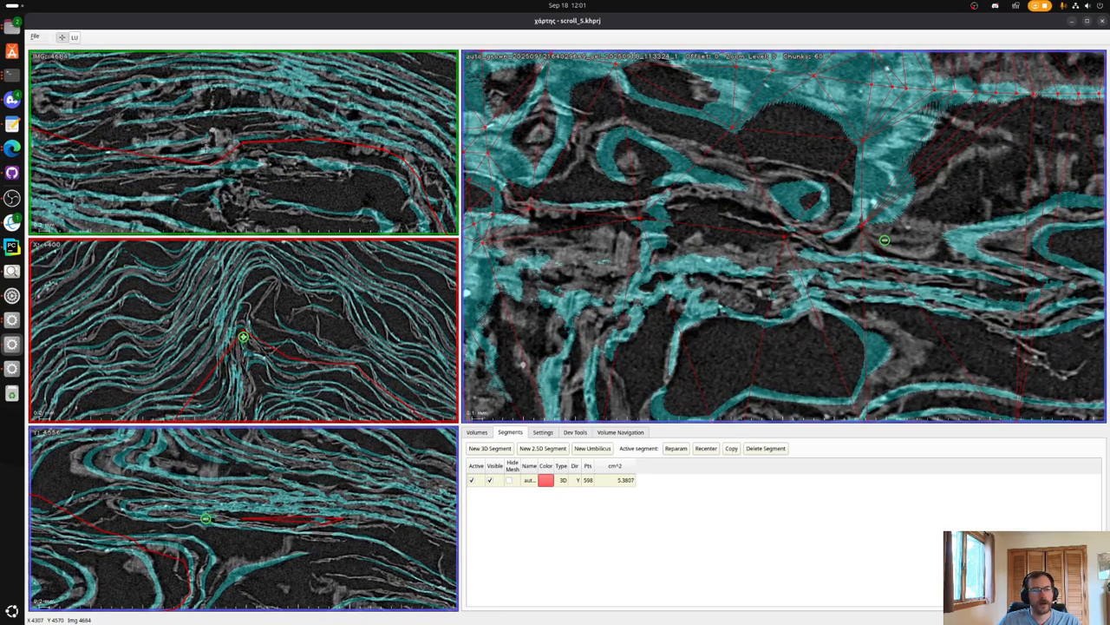
{"action": "left_click", "coordinate": [206, 150], "text": "shift"}
{"action": "left_click", "coordinate": [117, 162]}
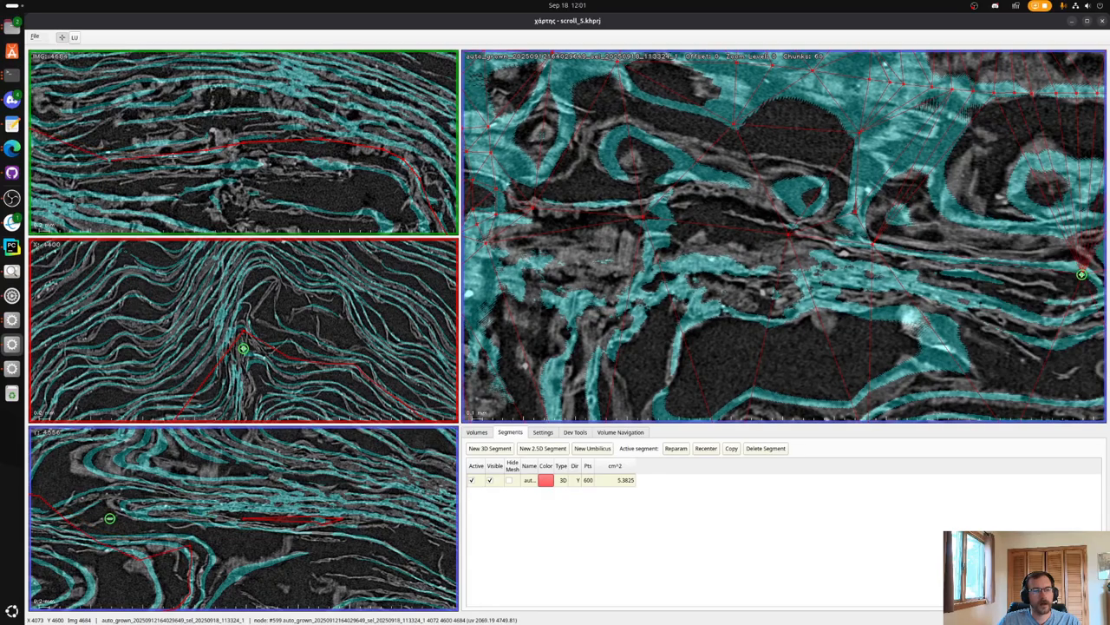
{"action": "left_click_drag", "start_coordinate": [206, 147], "coordinate": [208, 151]}
Center on the node at X 4308 in slice 4684 and add points along the sharp fold of the sheet in the X 4308 slice.
{"action": "key", "text": "x"}
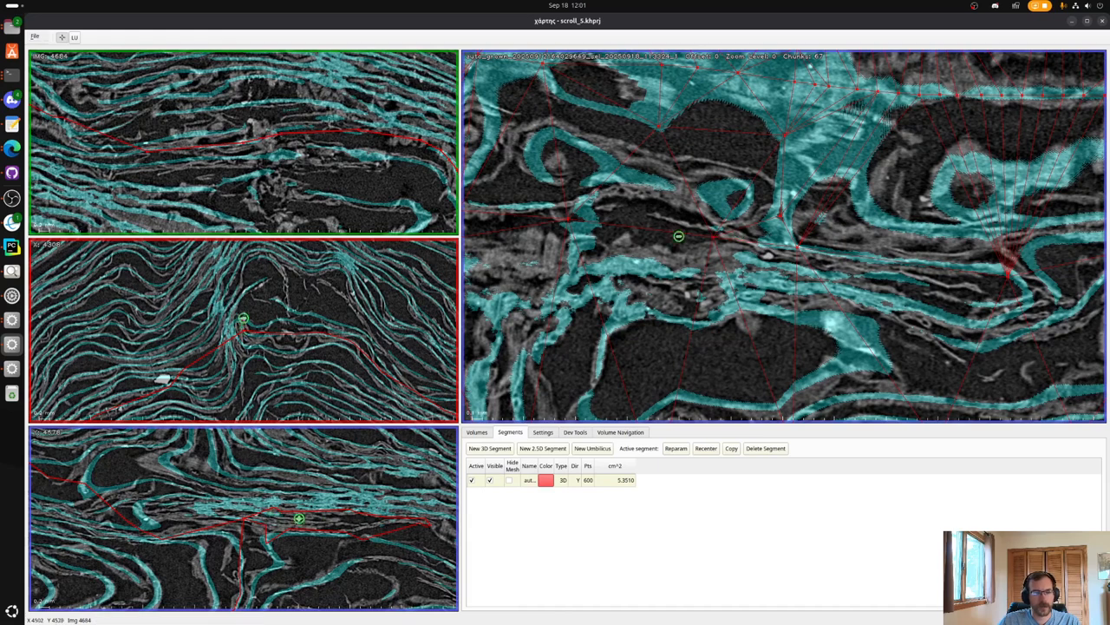
{"action": "scroll", "coordinate": [249, 146], "scroll_direction": "up", "scroll_amount": 3}
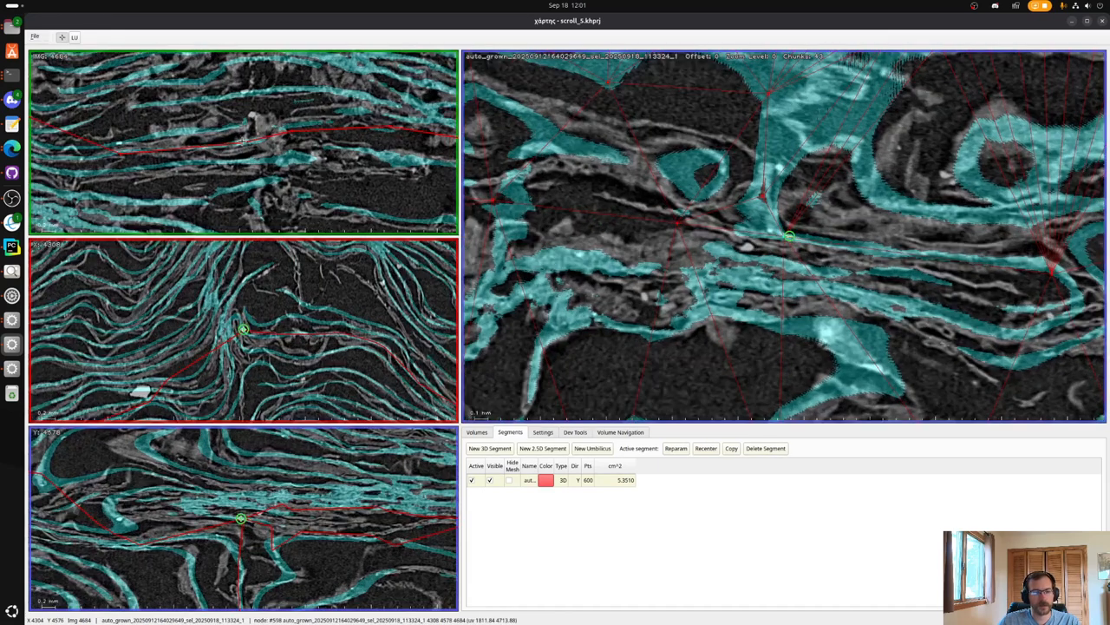
{"action": "left_click", "coordinate": [260, 339], "text": "shift"}
{"action": "left_click", "coordinate": [233, 314], "text": "shift"}
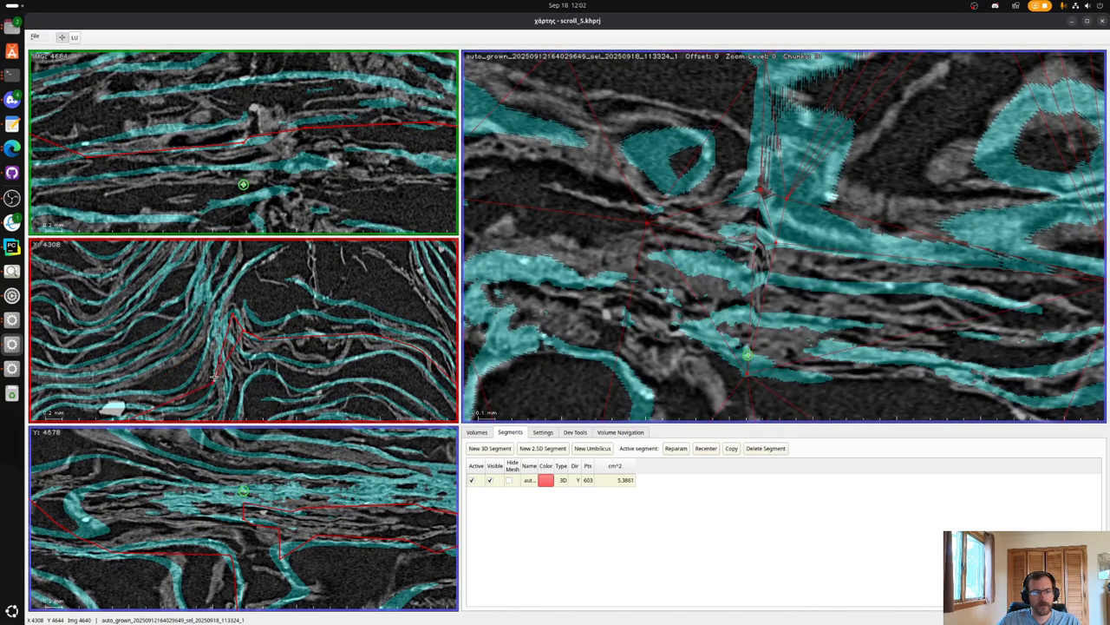
Add points down the descending flank of the sheet in the X 4400 and X 4480 slices, plus a node at X 4480 in slice 4684.
{"action": "left_click_drag", "start_coordinate": [304, 129], "coordinate": [306, 122]}
{"action": "key", "text": "x"}
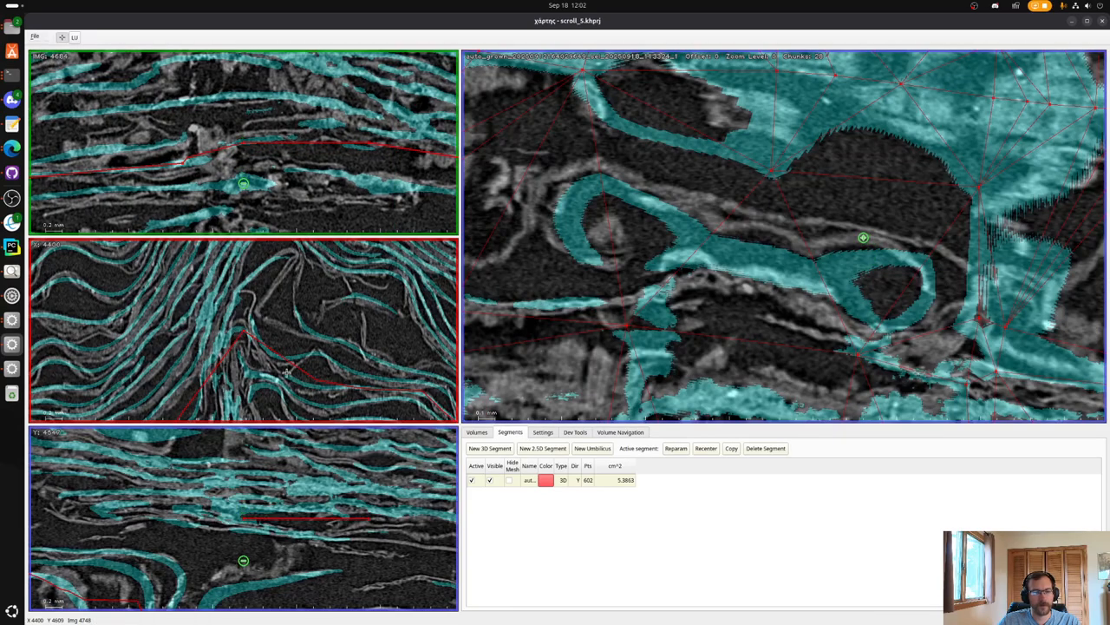
{"action": "left_click", "coordinate": [313, 383], "text": "shift"}
{"action": "left_click", "coordinate": [341, 387], "text": "shift"}
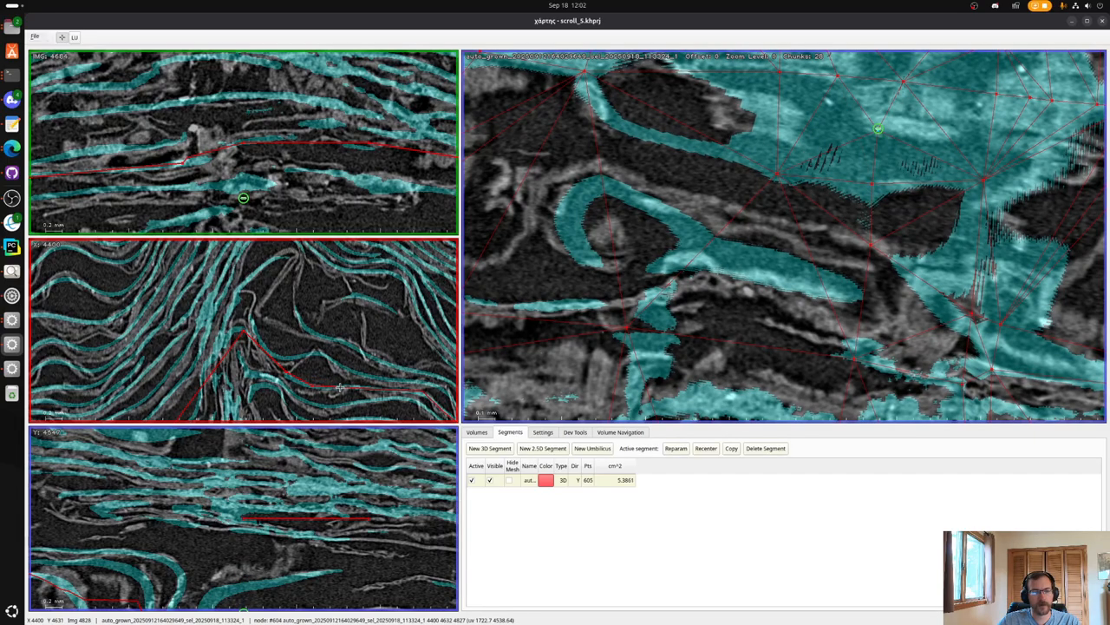
{"action": "left_click", "coordinate": [295, 139], "text": "shift"}
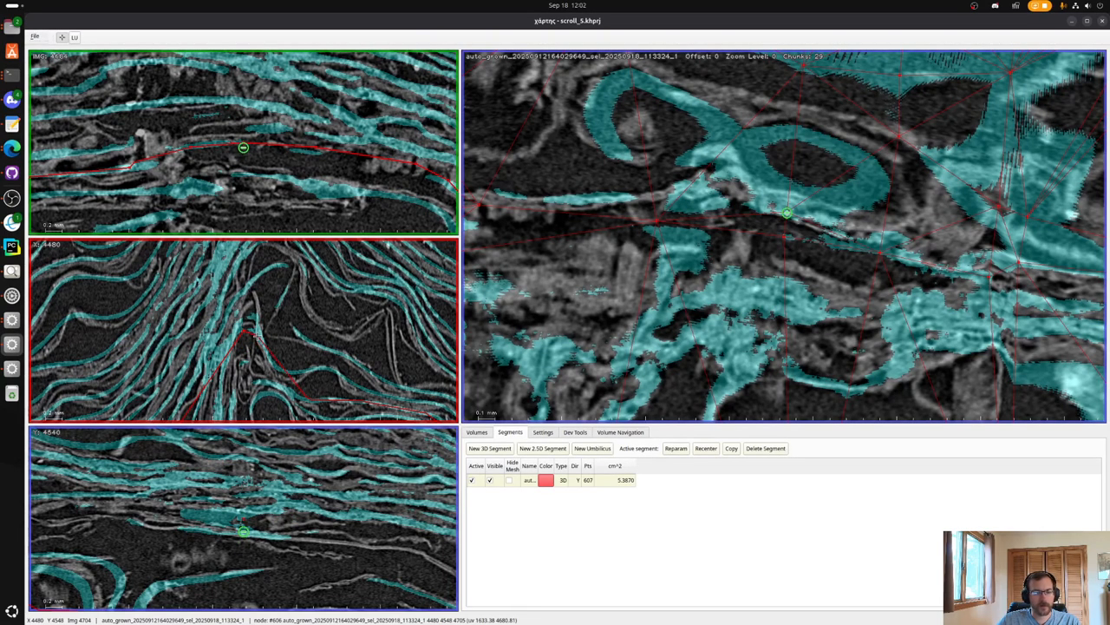
{"action": "left_click", "coordinate": [270, 334], "text": "shift"}
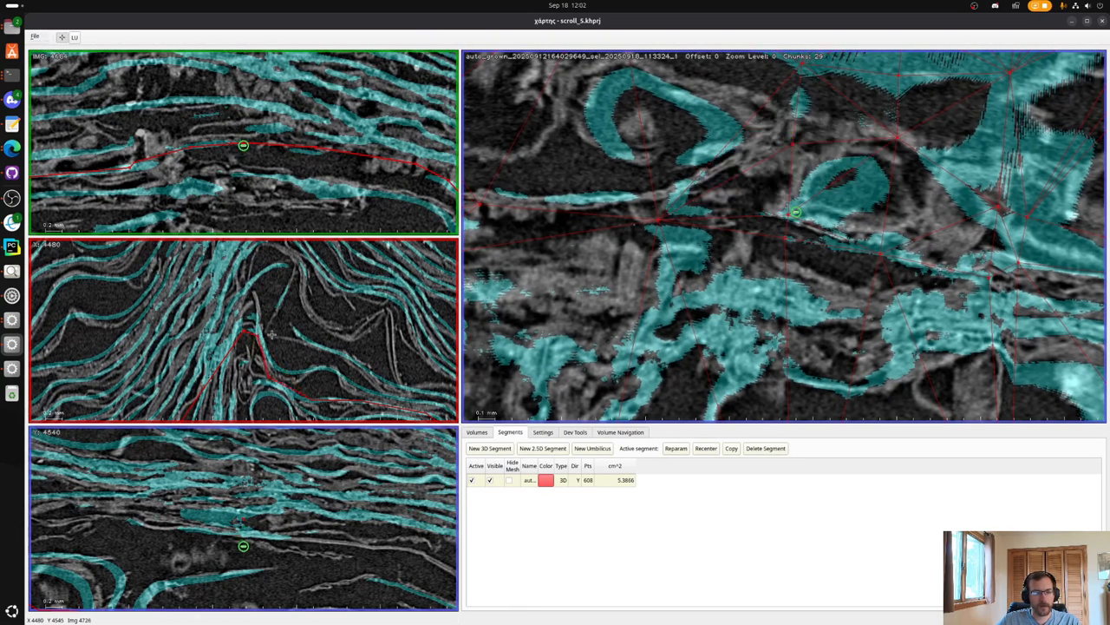
Examine how the segment follows the sheet around the X 4480 peak, in the slices and across the whole surface.
{"action": "scroll", "coordinate": [260, 345], "scroll_direction": "down", "scroll_amount": 3}
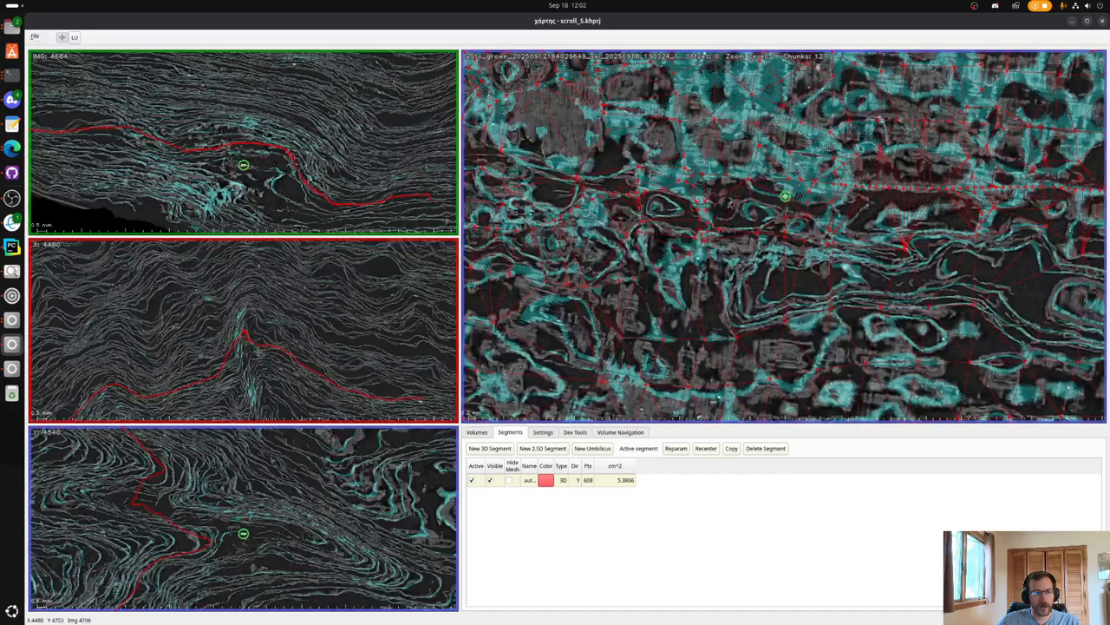
{"action": "scroll", "coordinate": [245, 358], "scroll_direction": "up", "scroll_amount": 3}
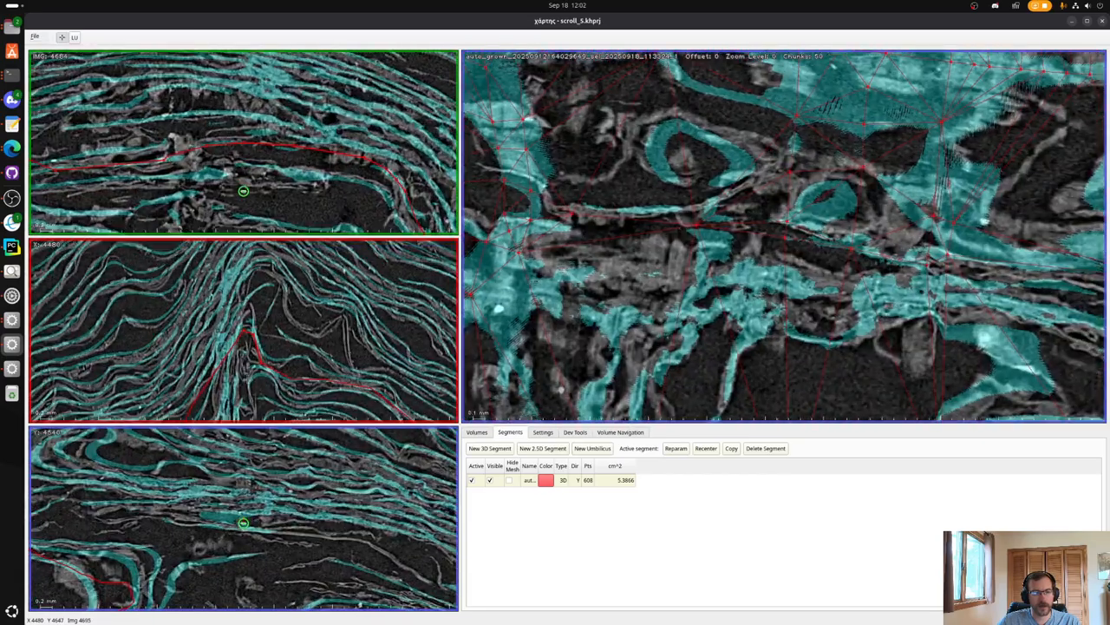
{"action": "left_click_drag", "start_coordinate": [261, 388], "coordinate": [258, 356]}
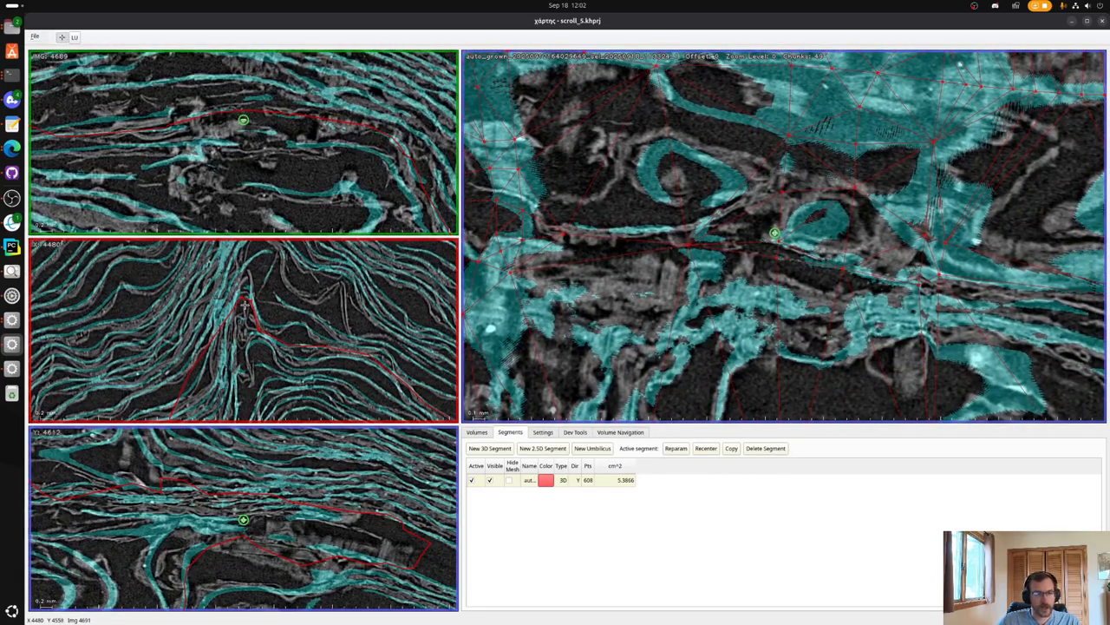
{"action": "key", "text": "x"}
{"action": "scroll", "coordinate": [252, 311], "scroll_direction": "down", "scroll_amount": 3}
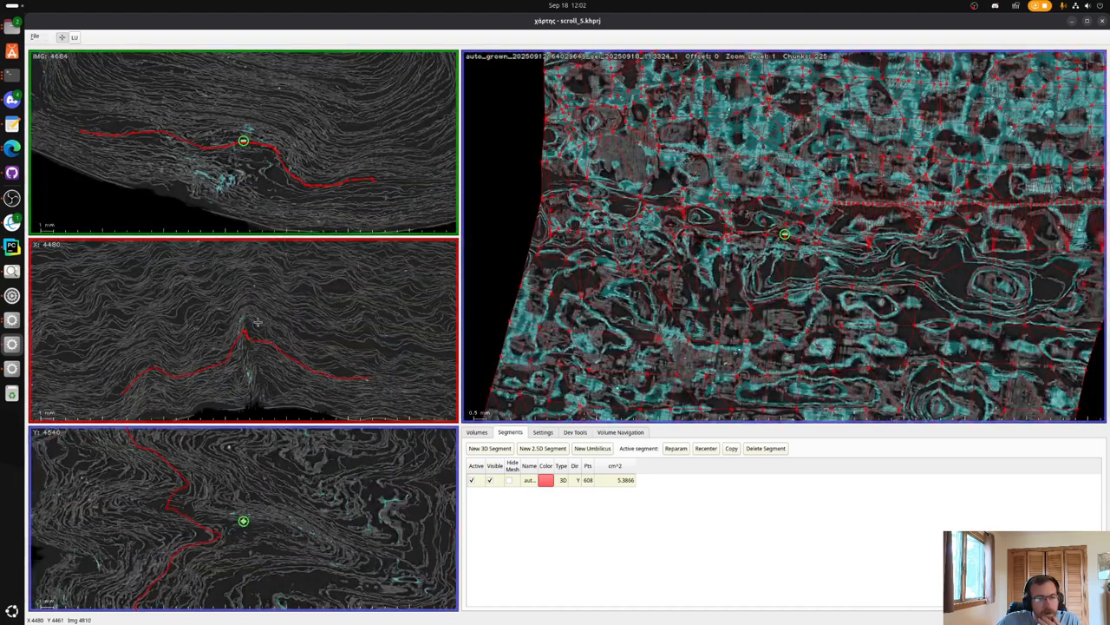
{"action": "scroll", "coordinate": [257, 322], "scroll_direction": "down", "scroll_amount": 2}
{"action": "scroll", "coordinate": [286, 338], "scroll_direction": "down", "scroll_amount": 2}
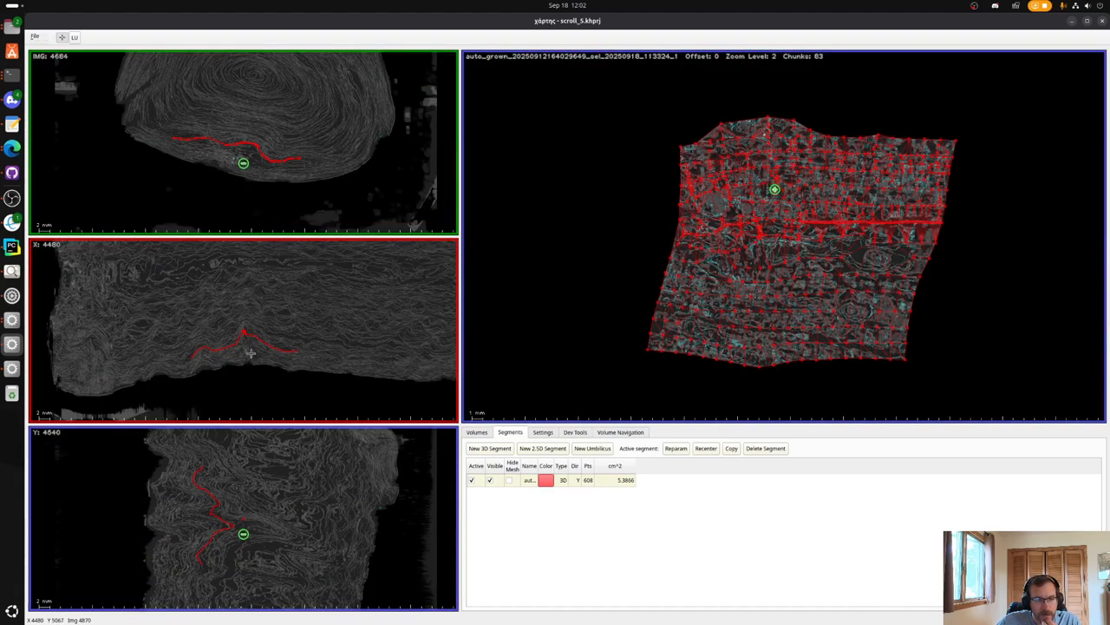
{"action": "scroll", "coordinate": [250, 352], "scroll_direction": "up", "scroll_amount": 4}
{"action": "left_click", "coordinate": [243, 324]}
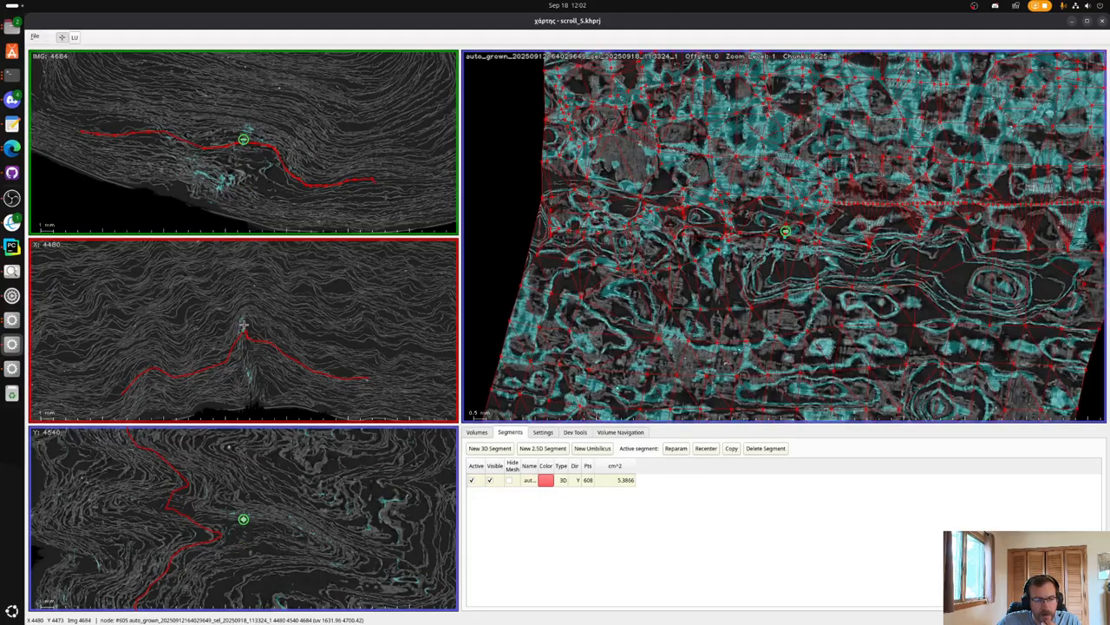
{"action": "scroll", "coordinate": [244, 324], "scroll_direction": "up", "scroll_amount": 3}
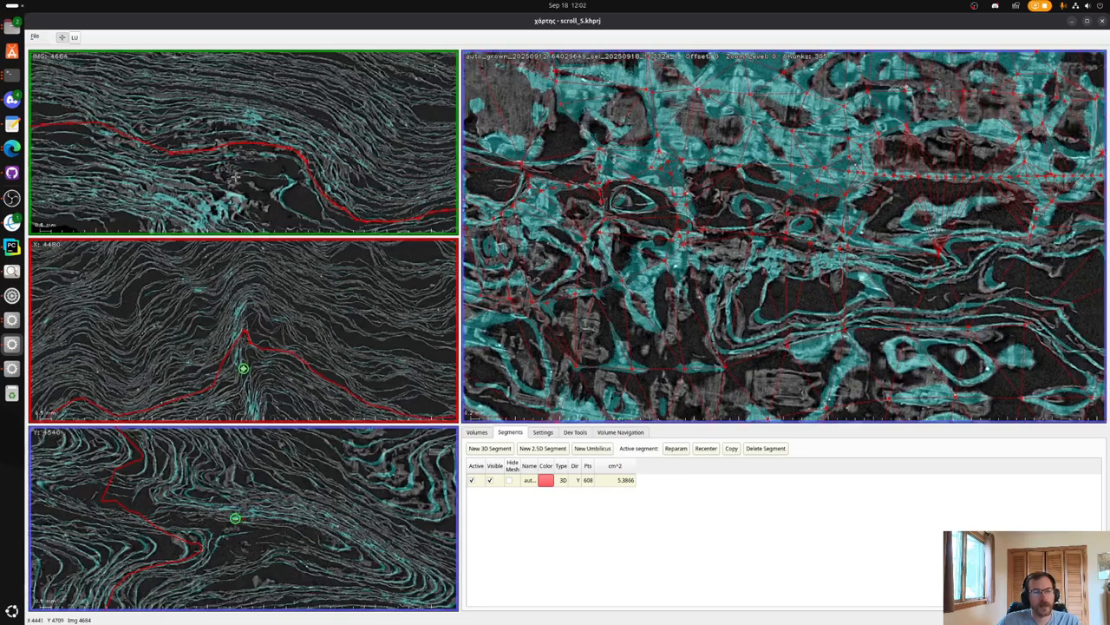
{"action": "scroll", "coordinate": [279, 357], "scroll_direction": "up", "scroll_amount": 1}
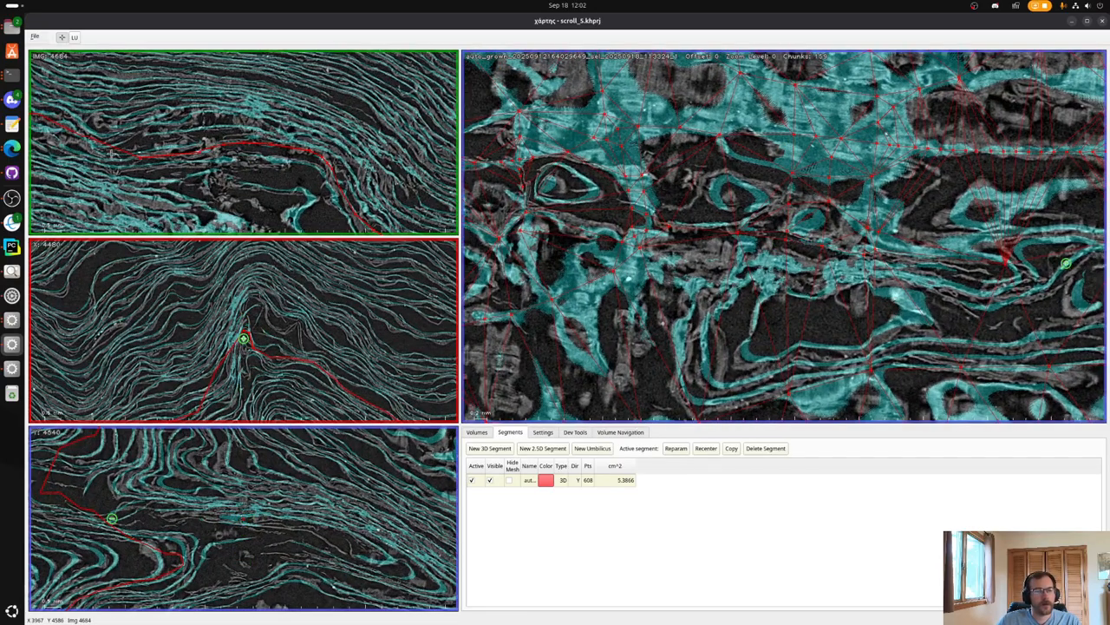
Center on the node at X 4072 in slice 4684 and add four points along the sheet between it and about X 3774.
{"action": "key", "text": "x"}
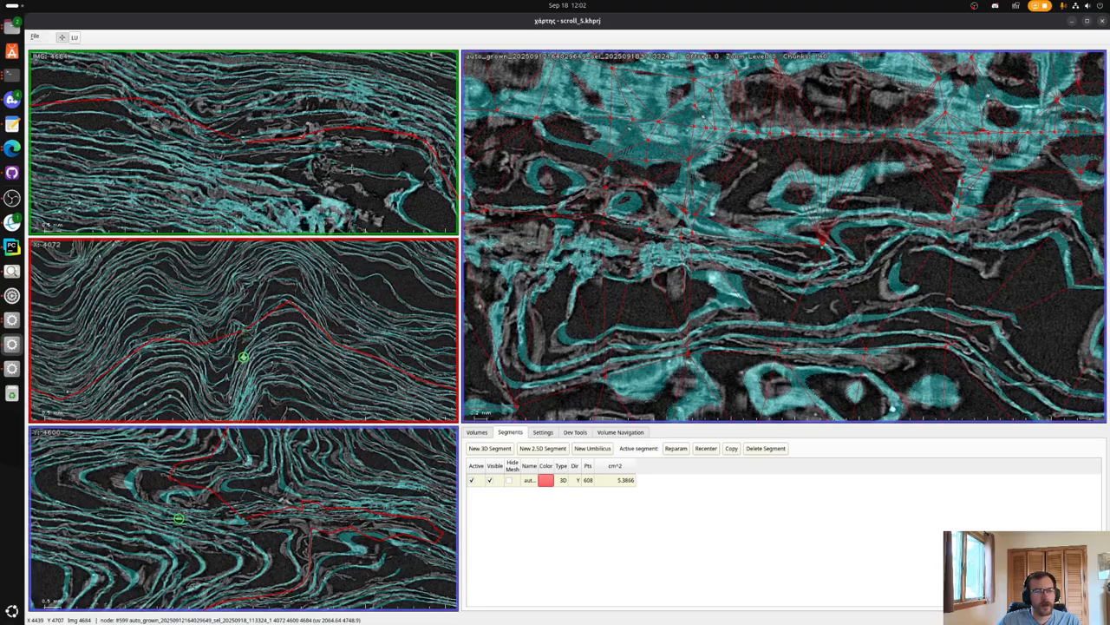
{"action": "left_click", "coordinate": [199, 140], "text": "shift"}
{"action": "left_click", "coordinate": [180, 138], "text": "shift"}
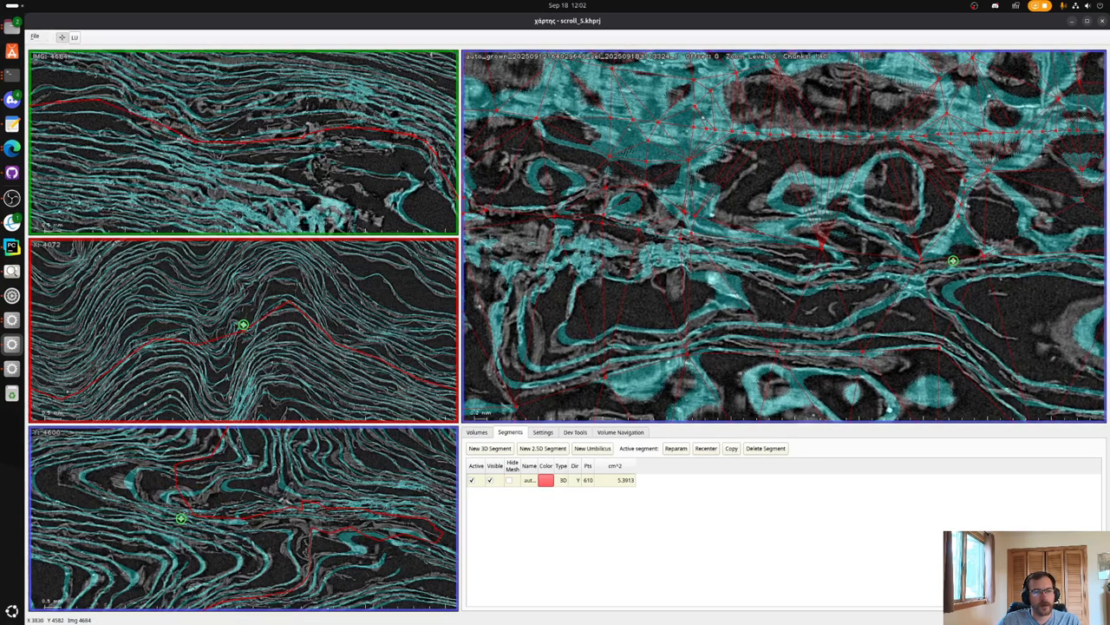
{"action": "left_click", "coordinate": [171, 128], "text": "shift"}
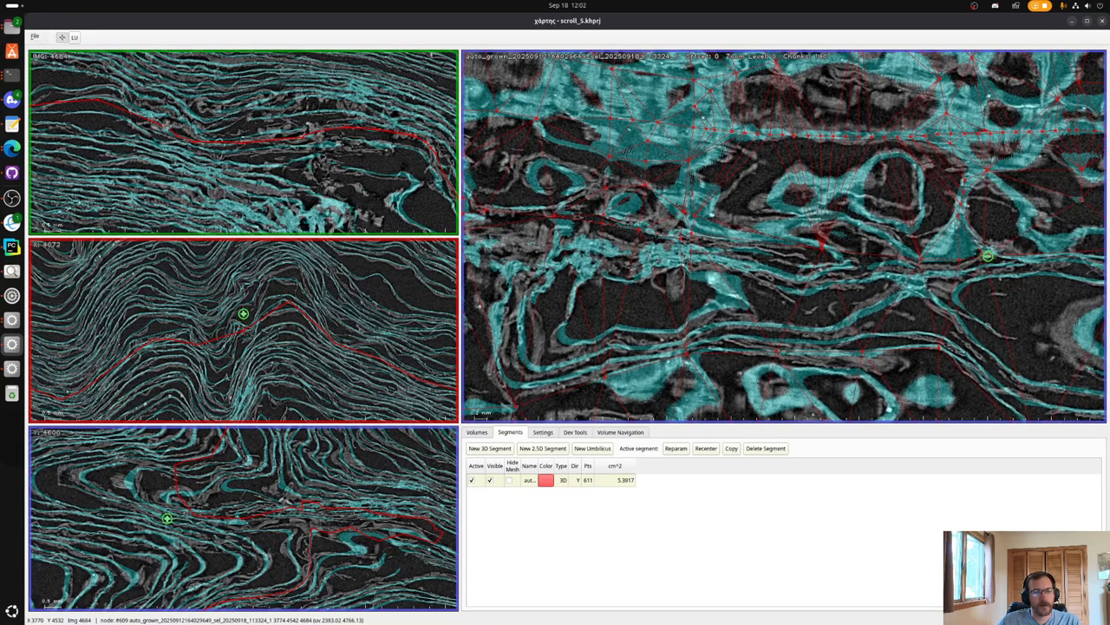
{"action": "key", "text": "x"}
{"action": "key", "text": "x"}
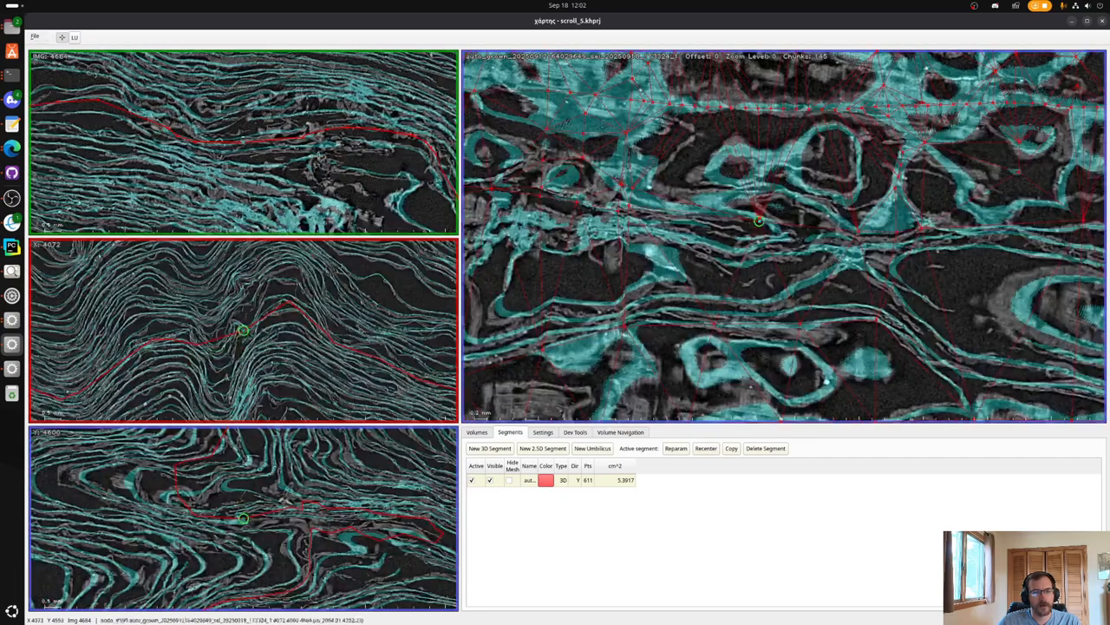
{"action": "left_click", "coordinate": [213, 146], "text": "shift"}
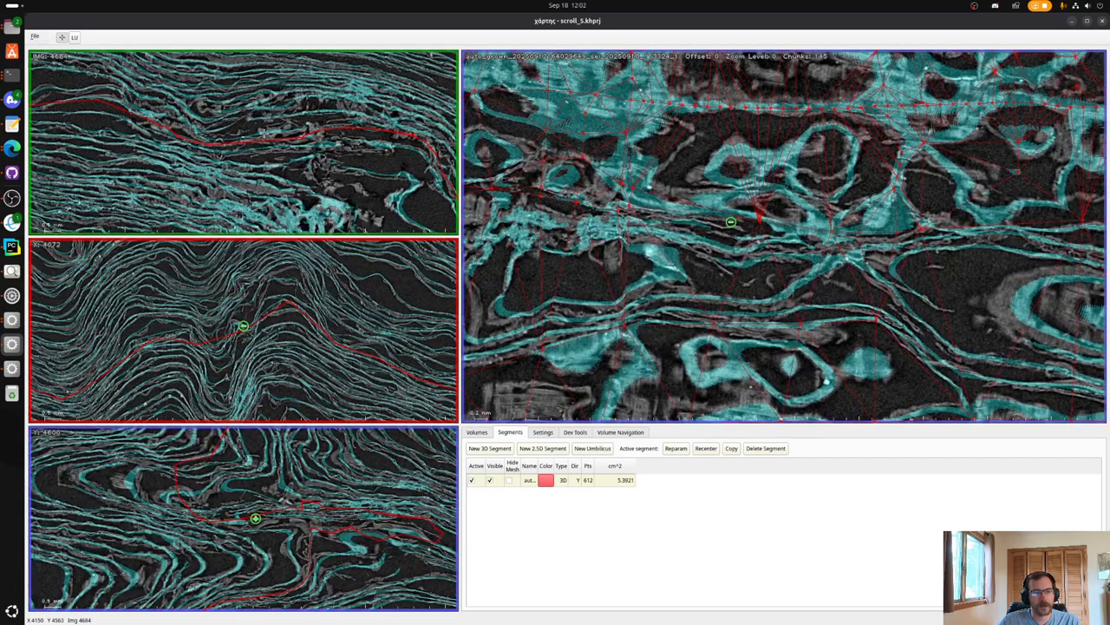
Nudge the node at X 4072 to Y 4599 and add points over the arch of the sheet in the X 4072 slice.
{"action": "key", "text": "Up"}
{"action": "key", "text": "x"}
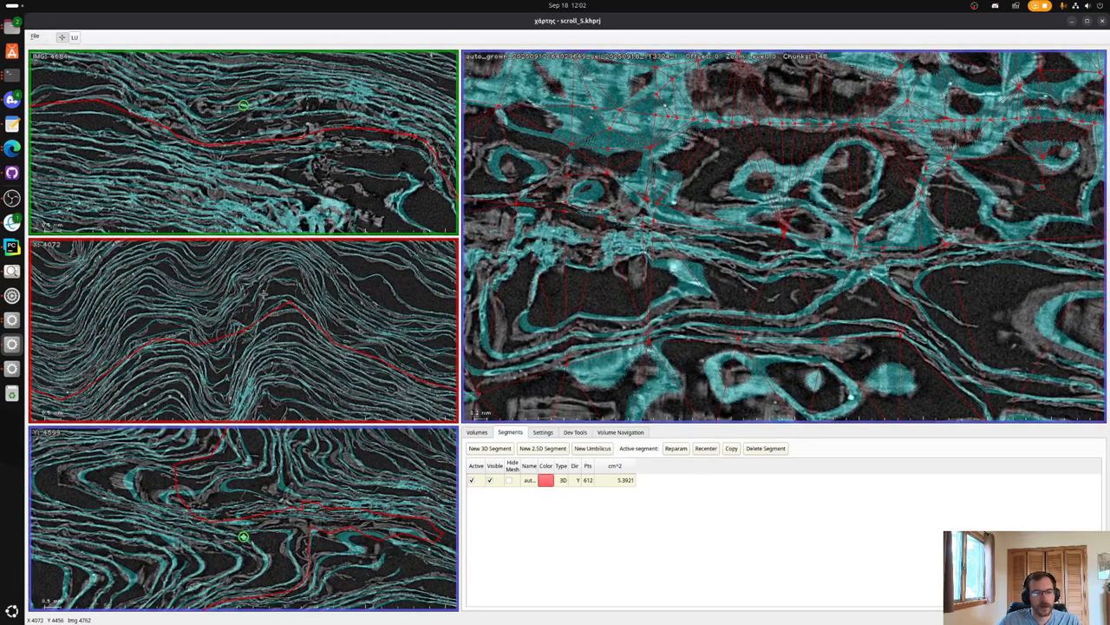
{"action": "scroll", "coordinate": [263, 294], "scroll_direction": "up", "scroll_amount": 6}
{"action": "left_click", "coordinate": [252, 324], "text": "shift"}
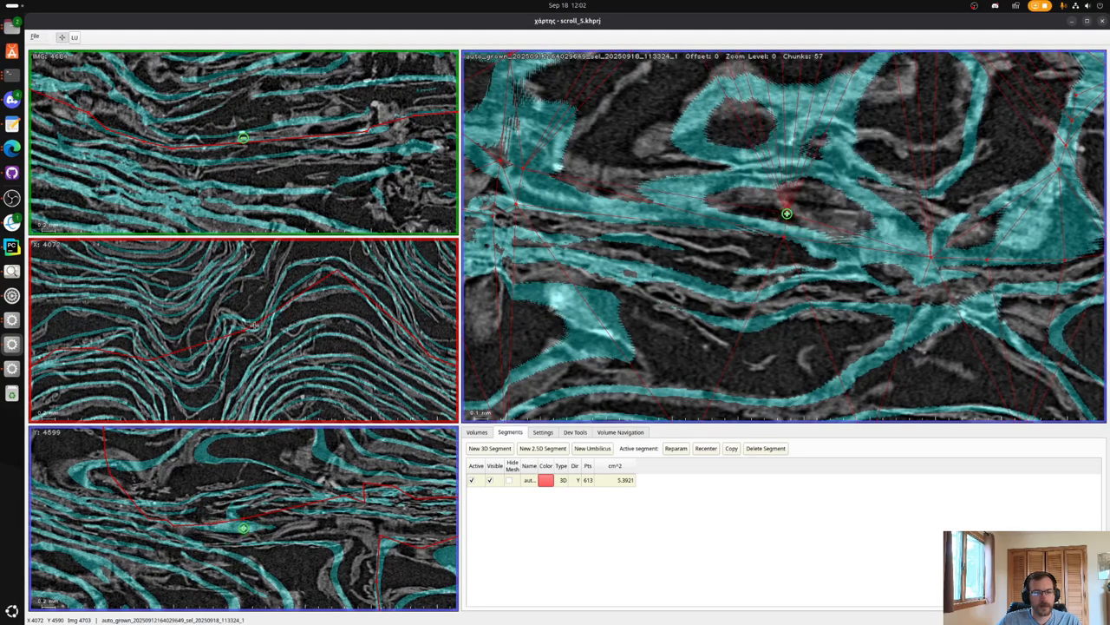
{"action": "left_click", "coordinate": [284, 295], "text": "shift"}
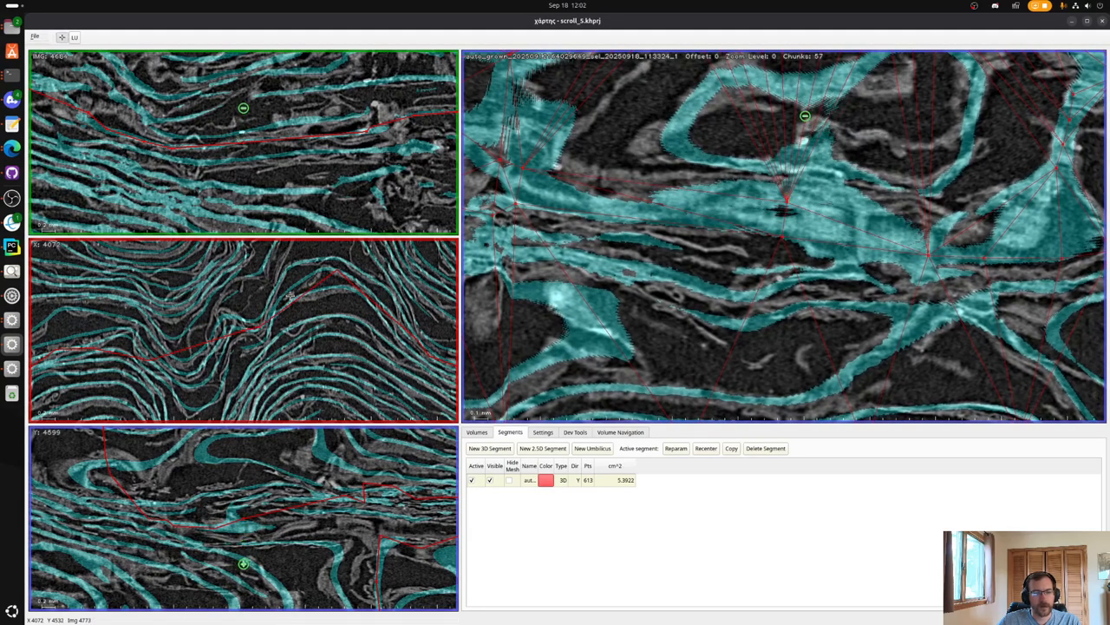
{"action": "left_click", "coordinate": [328, 274], "text": "shift"}
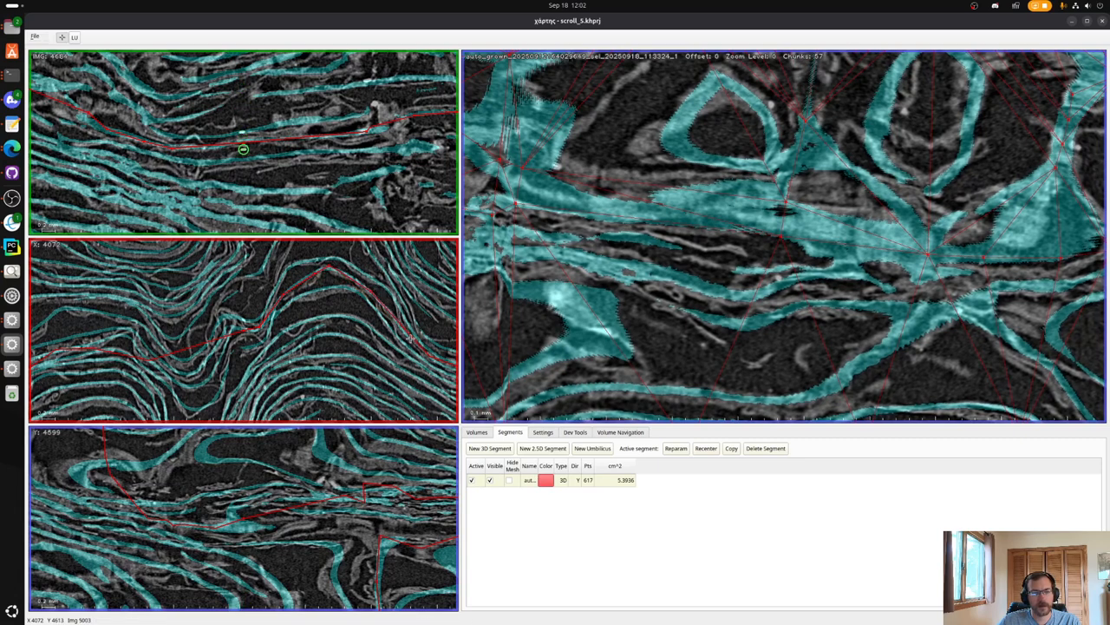
{"action": "left_click", "coordinate": [358, 282], "text": "shift"}
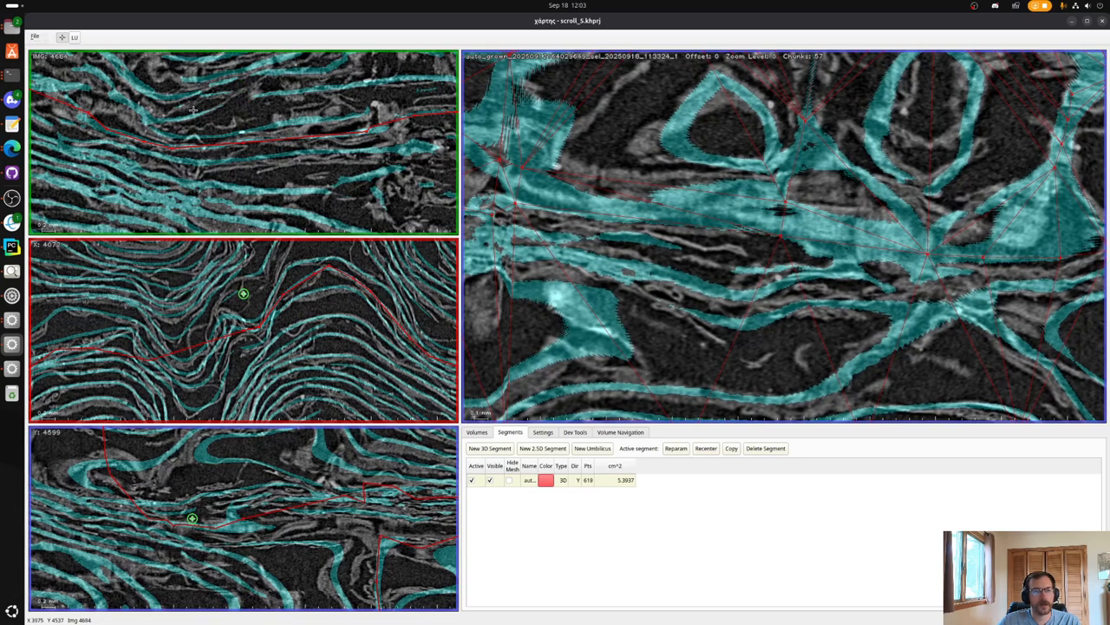
Add points along the sheet in slice 4684 near X 4072 and trace the downward fold beside that node in the X 4072 slice.
{"action": "left_click", "coordinate": [325, 139], "text": "shift"}
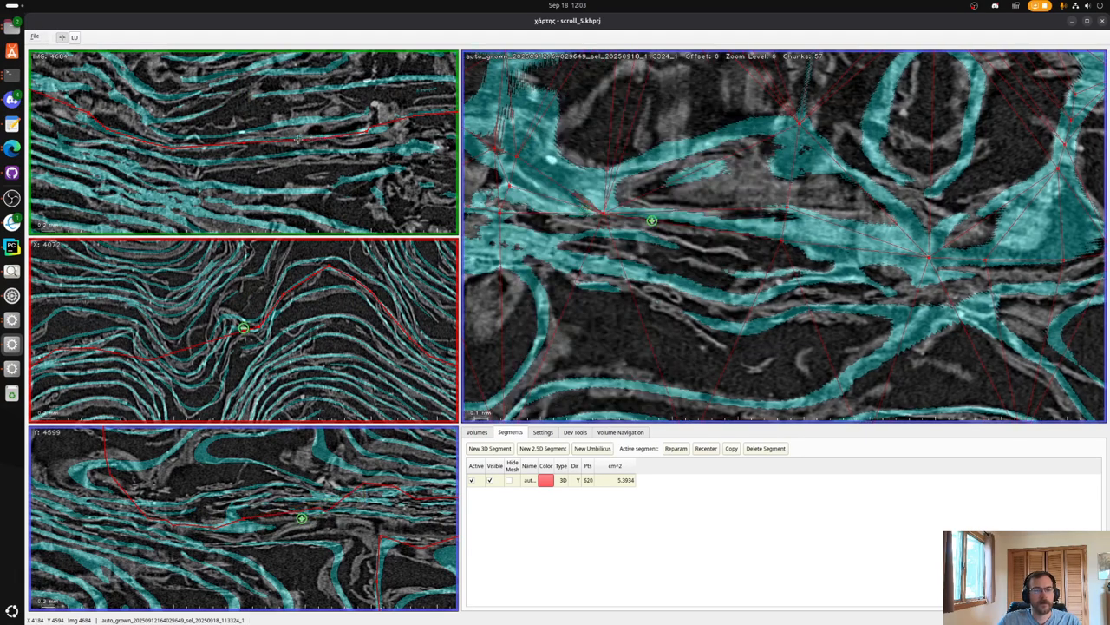
{"action": "left_click", "coordinate": [160, 179], "text": "shift"}
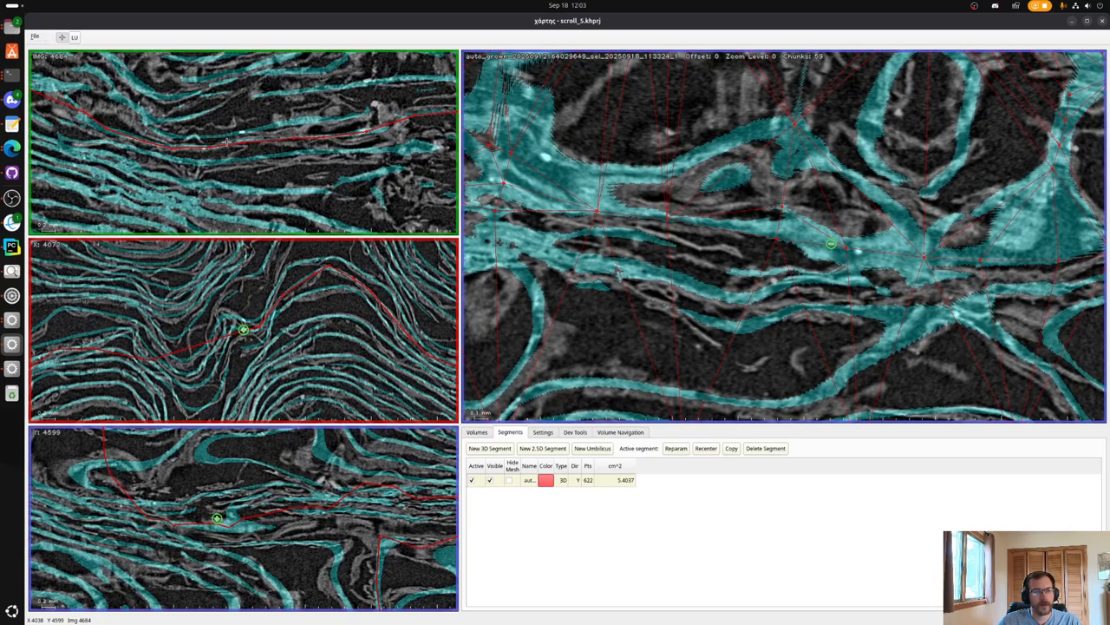
{"action": "left_click", "coordinate": [190, 387]}
{"action": "left_click", "coordinate": [208, 377]}
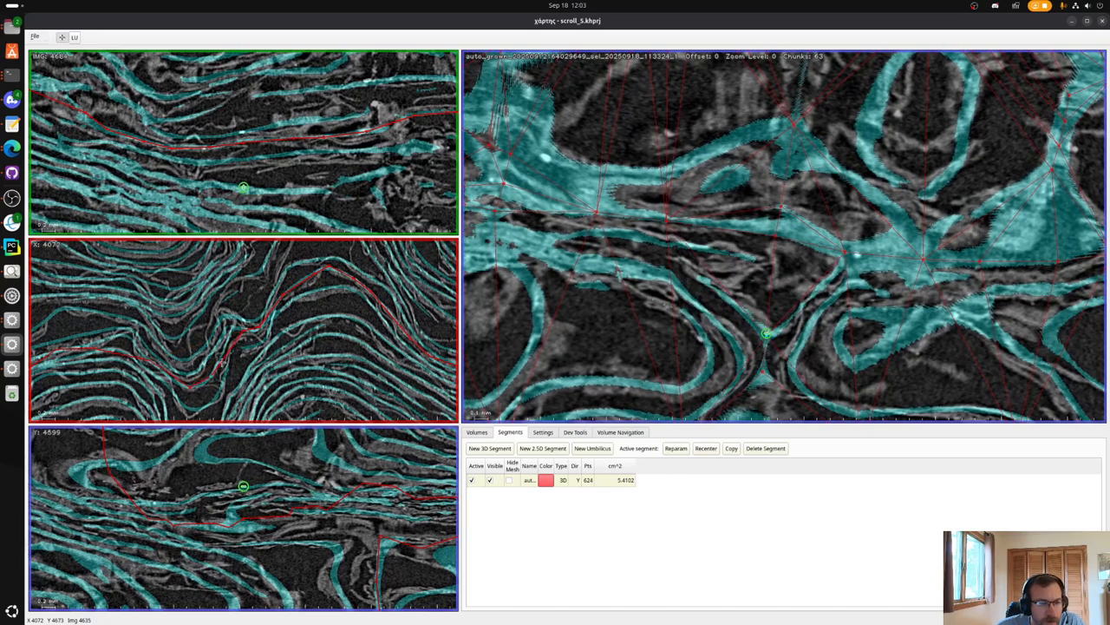
{"action": "left_click", "coordinate": [229, 339]}
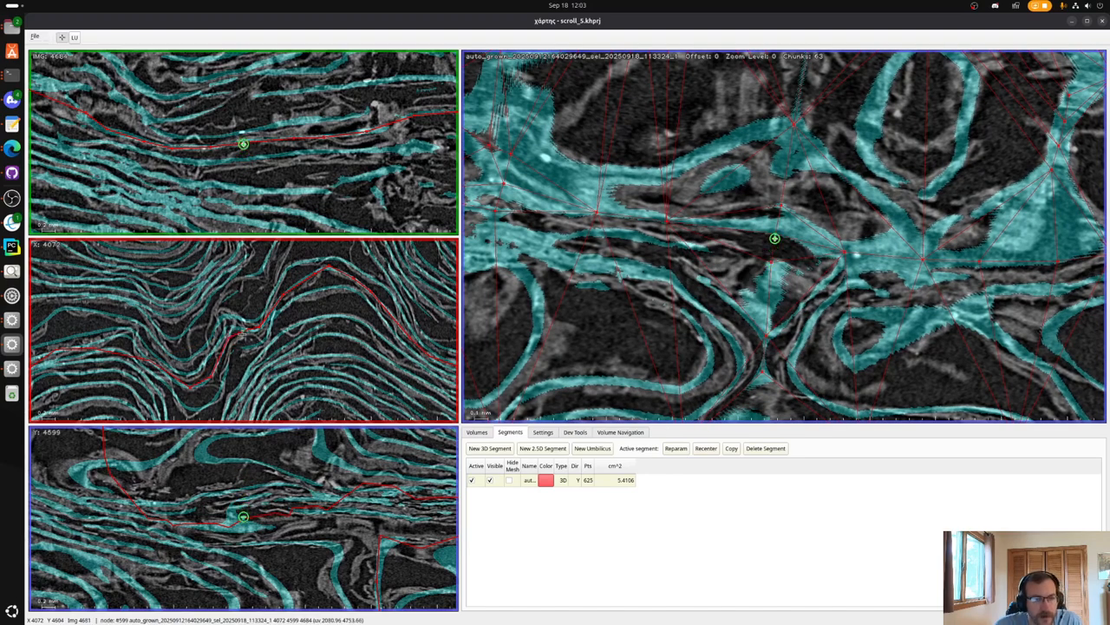
Add a point beside the node in the X 4072 slice and extend the segment along the sheet in slice 4684 to about X 3465.
{"action": "left_click", "coordinate": [240, 331]}
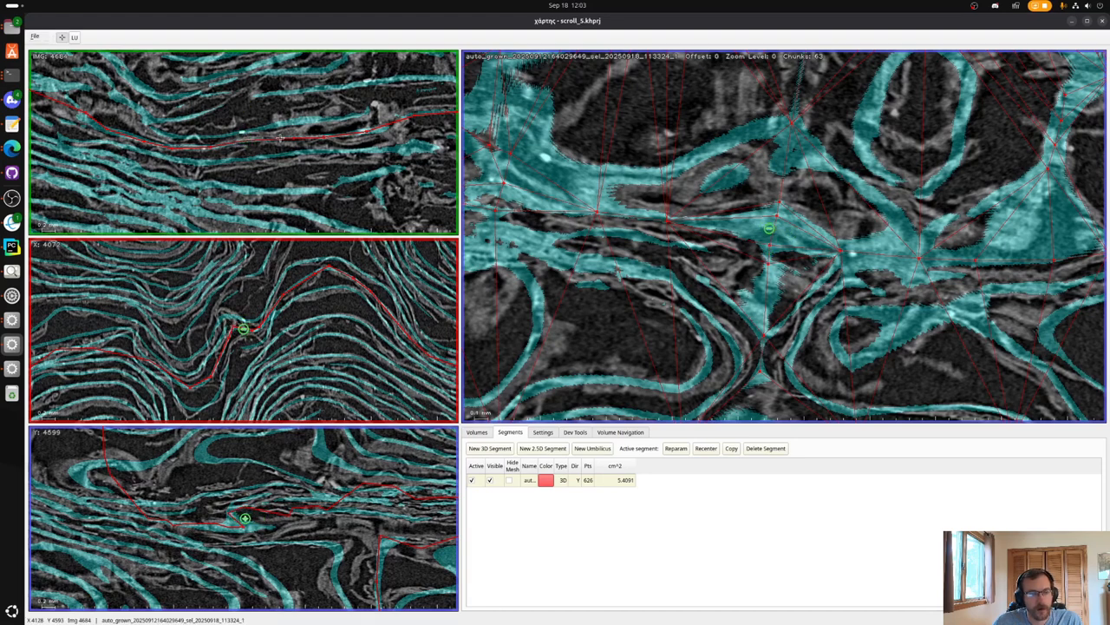
{"action": "left_click_drag", "start_coordinate": [151, 132], "coordinate": [309, 162]}
{"action": "left_click", "coordinate": [207, 119], "text": "shift"}
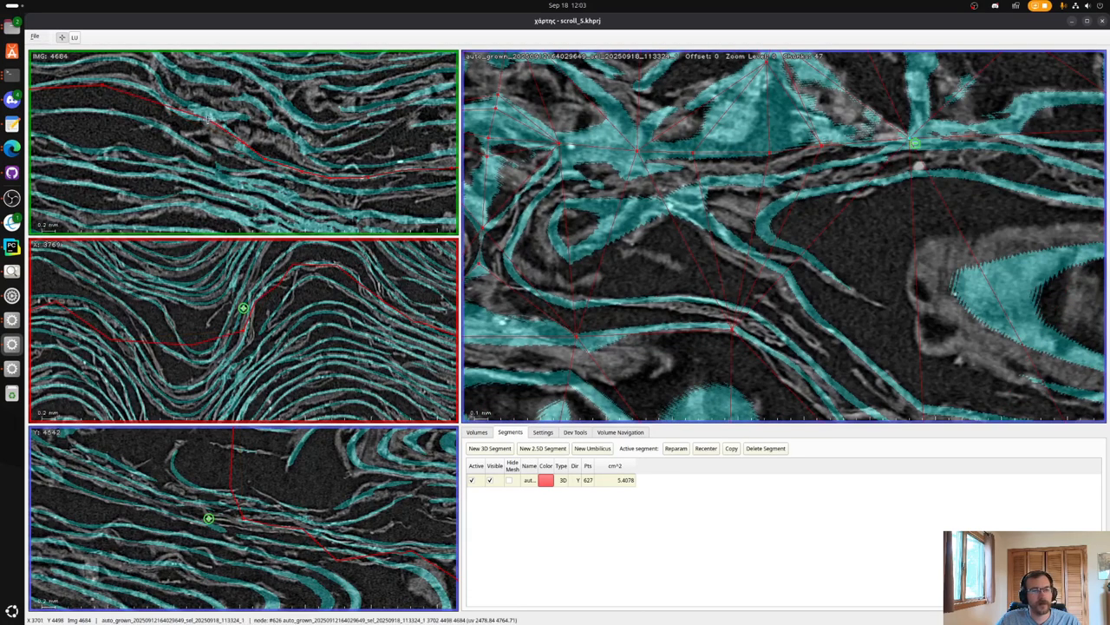
{"action": "left_click", "coordinate": [118, 83], "text": "shift"}
{"action": "left_click_drag", "start_coordinate": [103, 85], "coordinate": [84, 76]}
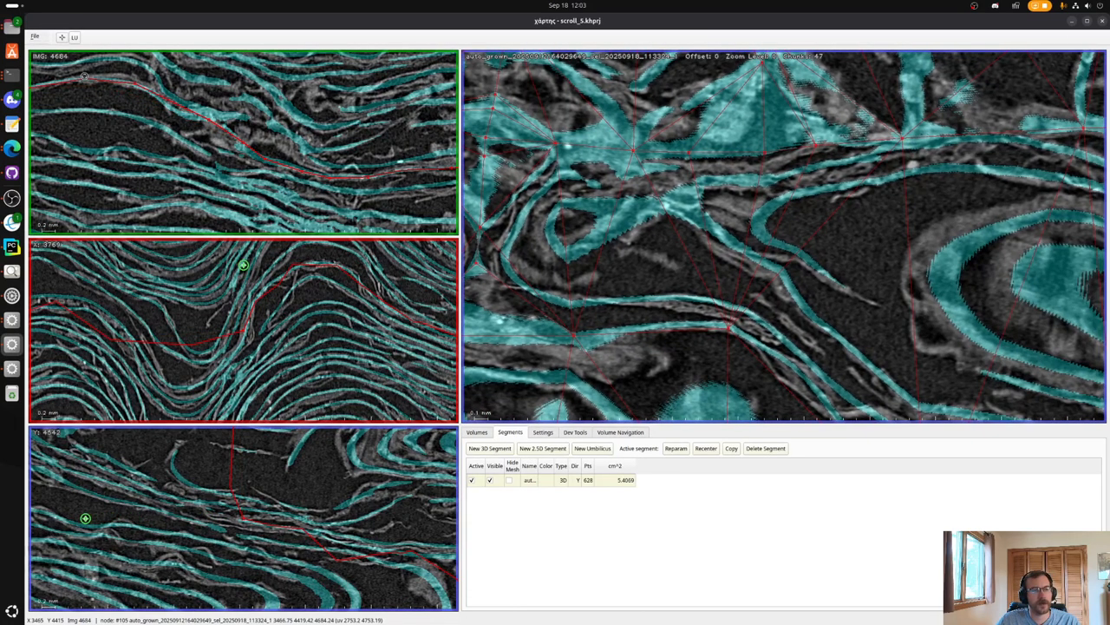
{"action": "left_click", "coordinate": [176, 107], "text": "shift"}
{"action": "left_click", "coordinate": [187, 115], "text": "shift"}
{"action": "left_click_drag", "start_coordinate": [177, 109], "coordinate": [178, 111]}
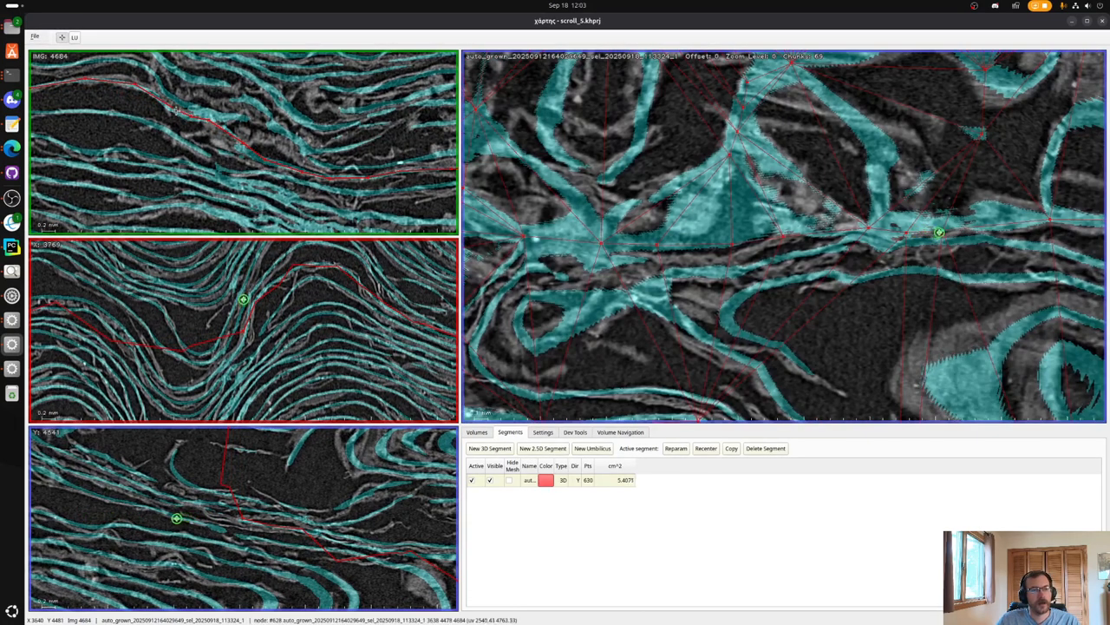
Center on the node at X 3638 and add points up the rise and over the crest in that slice, undoing the last one.
{"action": "left_click_drag", "start_coordinate": [171, 170], "coordinate": [240, 202]}
{"action": "left_click", "coordinate": [280, 279], "text": "shift"}
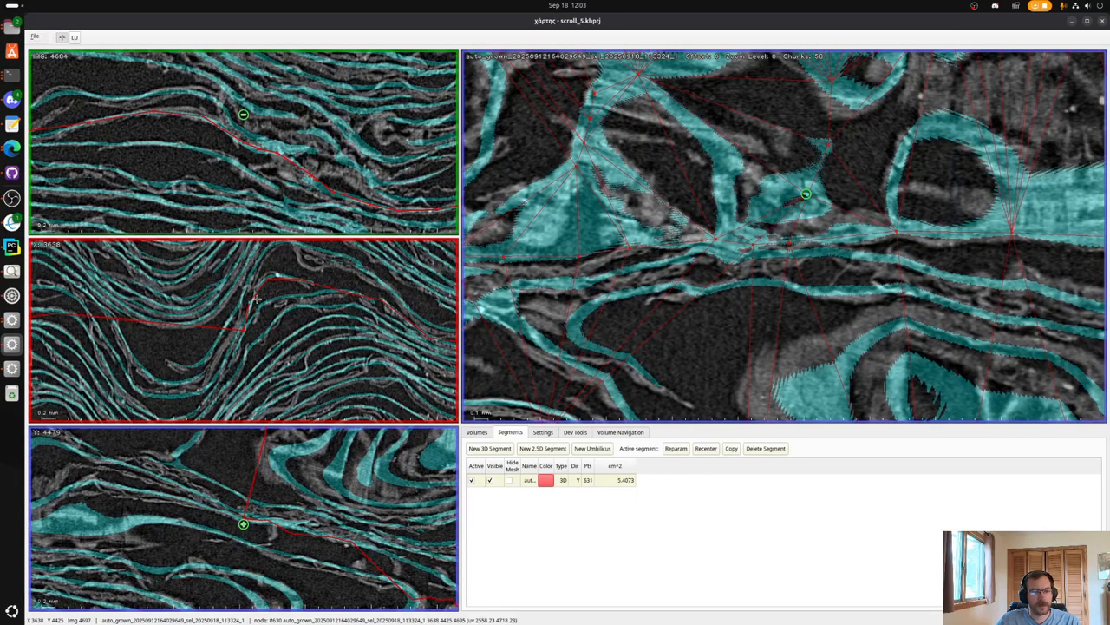
{"action": "left_click", "coordinate": [295, 277], "text": "shift"}
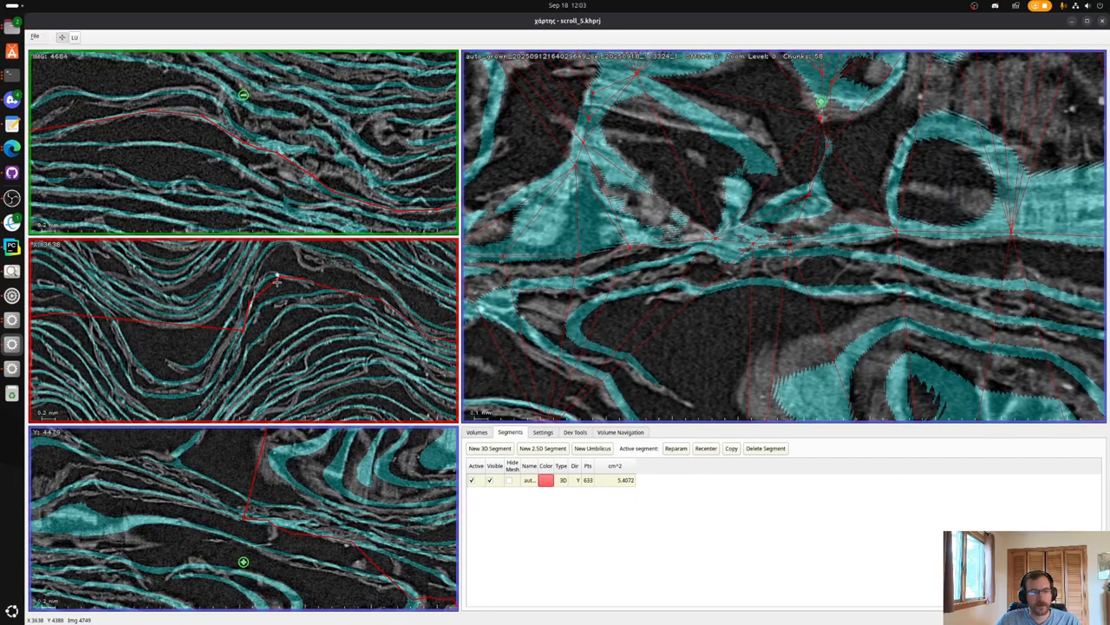
{"action": "left_click", "coordinate": [263, 280], "text": "shift"}
{"action": "left_click", "coordinate": [273, 279], "text": "shift"}
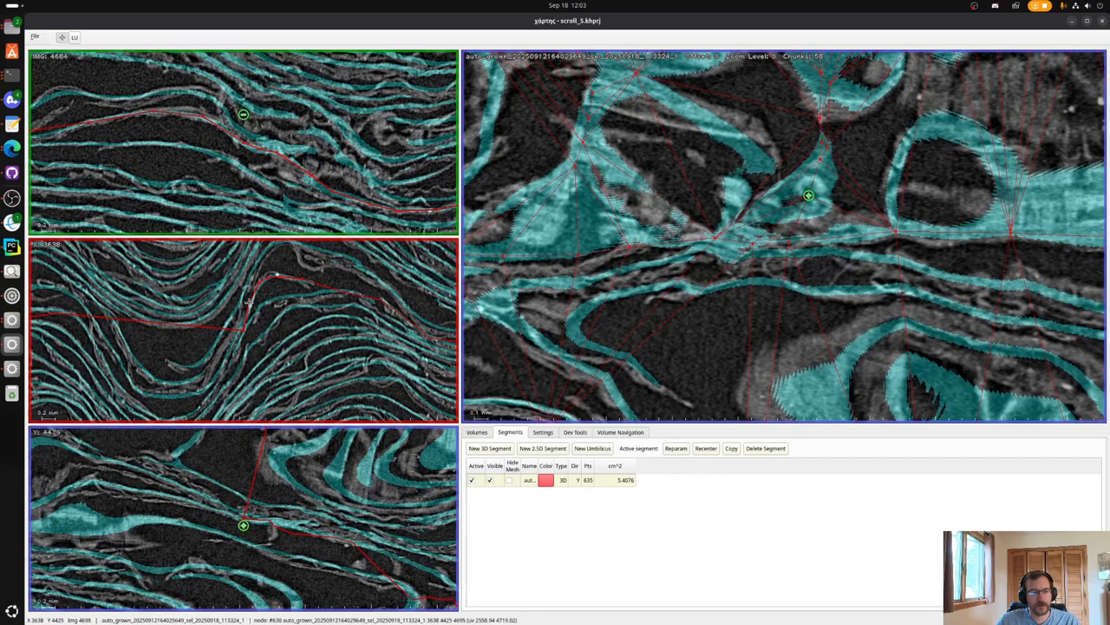
{"action": "key", "text": "ctrl+z"}
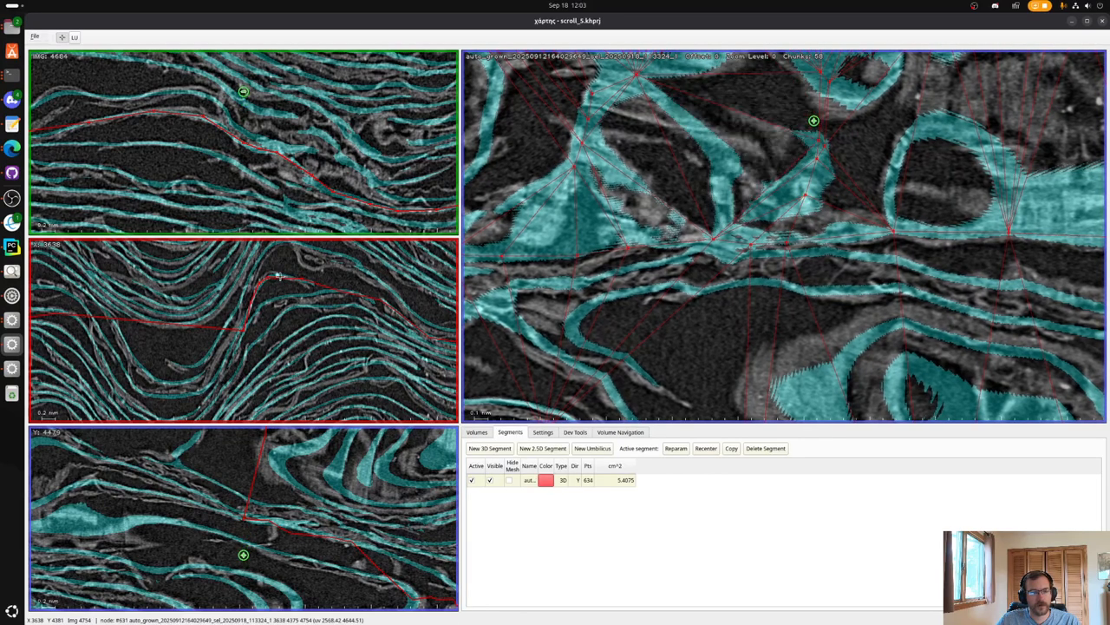
Save the project and reparameterize the active segment.
{"action": "left_click", "coordinate": [34, 40]}
{"action": "left_click", "coordinate": [52, 69]}
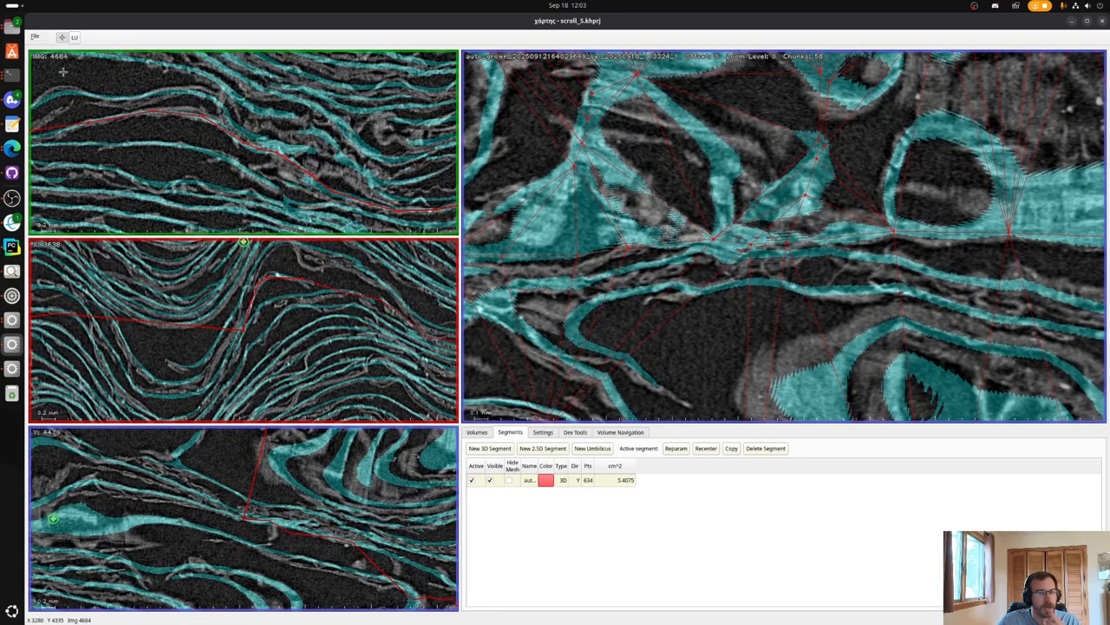
{"action": "left_click", "coordinate": [680, 448]}
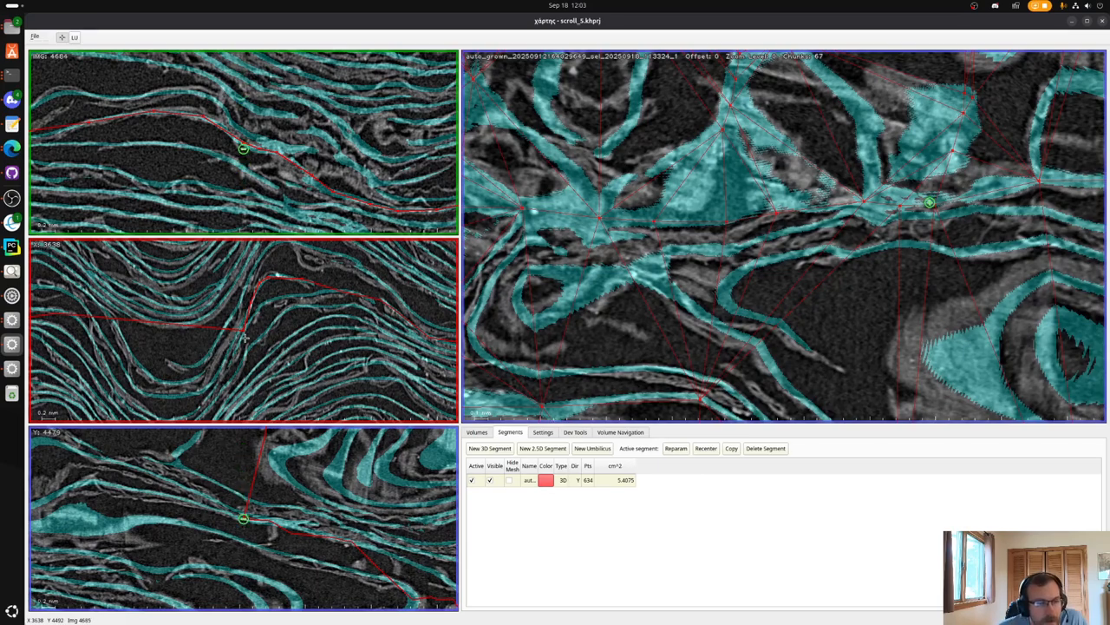
Reposition the nodes on the rise in the X 3638 slice so the segment follows the lower sheet over the arch.
{"action": "left_click_drag", "start_coordinate": [245, 333], "coordinate": [243, 333]}
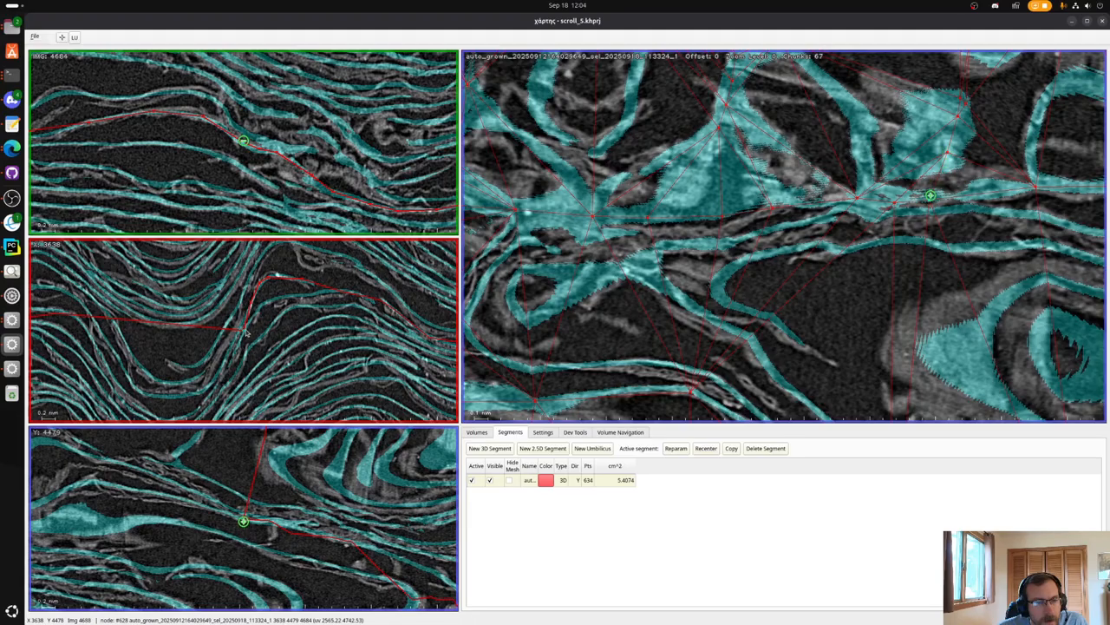
{"action": "mouse_move", "coordinate": [253, 309]}
{"action": "left_mouse_down"}
{"action": "mouse_move", "coordinate": [244, 322]}
{"action": "mouse_move", "coordinate": [256, 308]}
{"action": "left_mouse_up"}
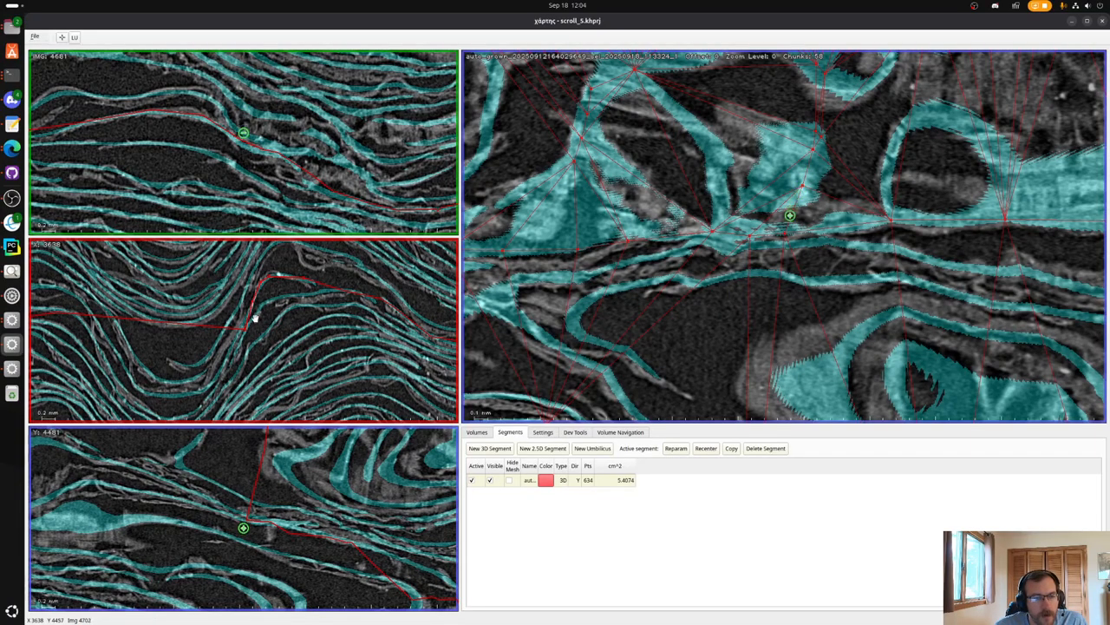
{"action": "left_click_drag", "start_coordinate": [255, 306], "coordinate": [312, 309]}
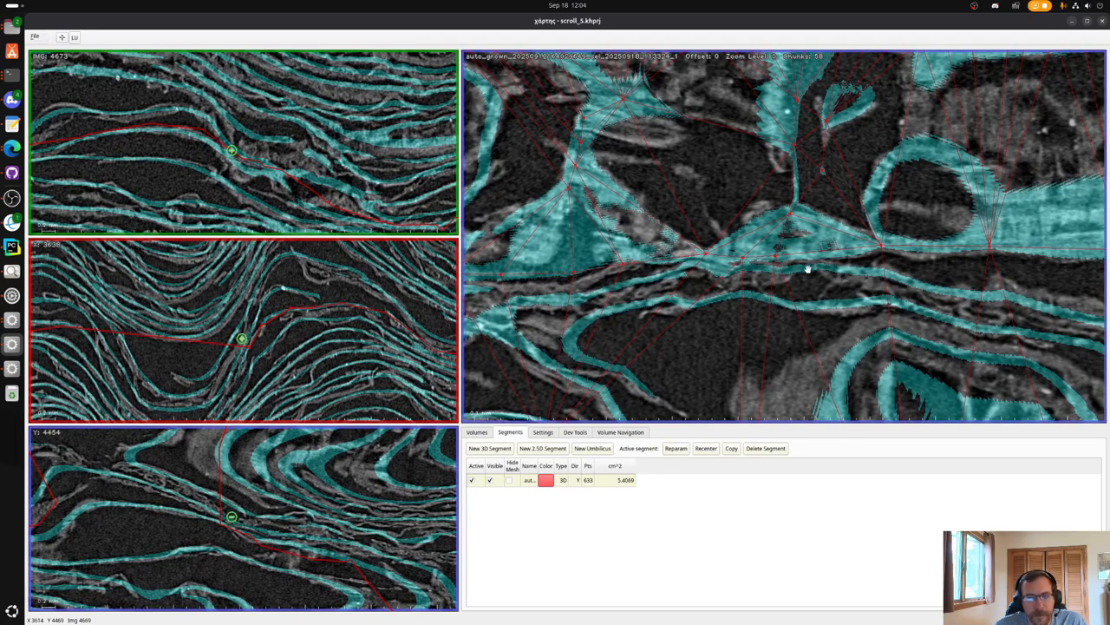
Recenter on the X 3638 slice and add two points along the bottom of its downward fold.
{"action": "key", "text": "x"}
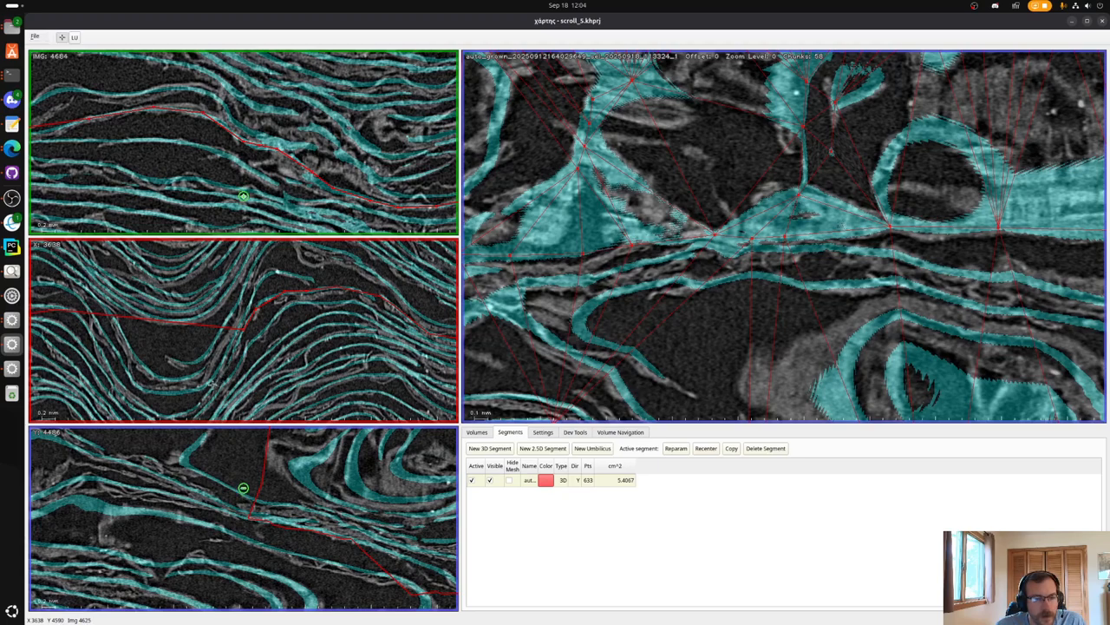
{"action": "left_click", "coordinate": [211, 386], "text": "shift"}
{"action": "left_click", "coordinate": [132, 394], "text": "shift"}
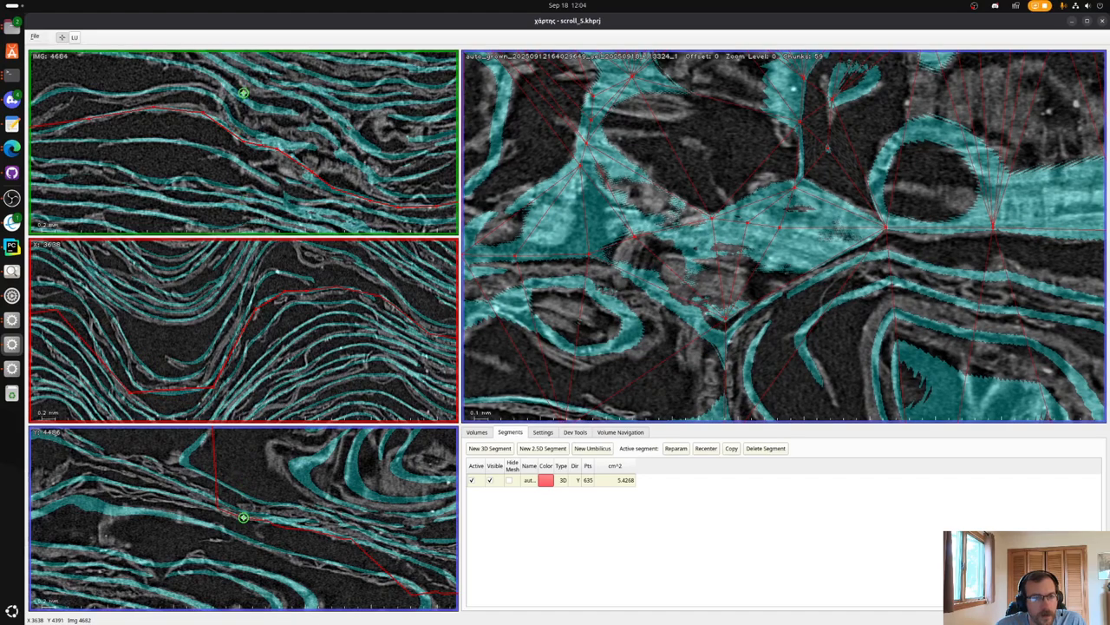
Center on the node at X 3465 and add points along the sheet from the bottom of the fold up over the arch in that slice.
{"action": "key", "text": "x"}
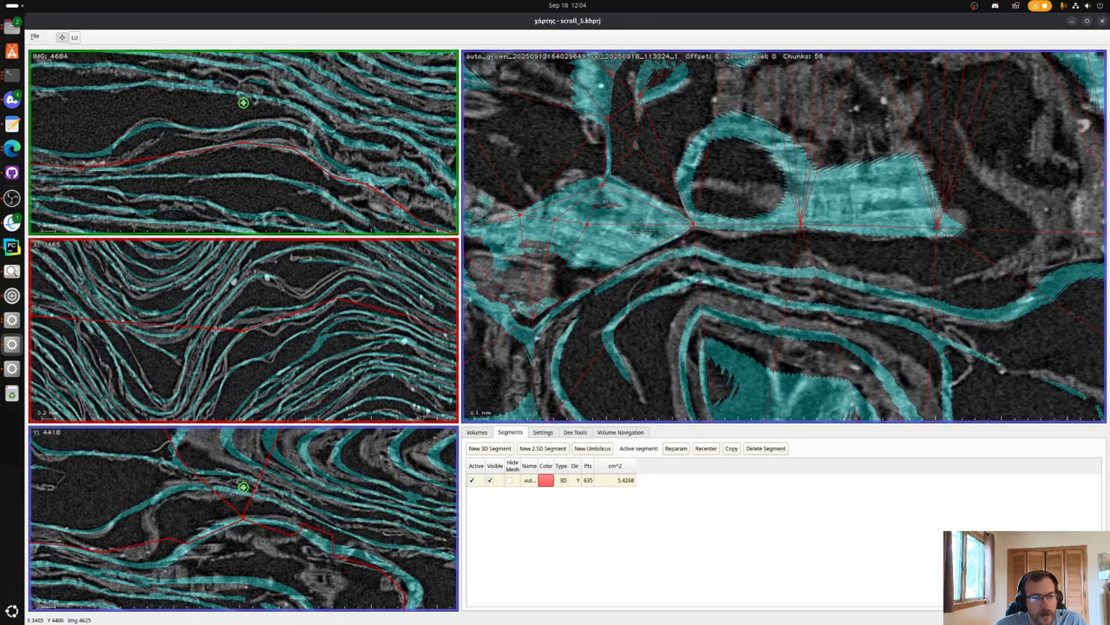
{"action": "left_click", "coordinate": [299, 327]}
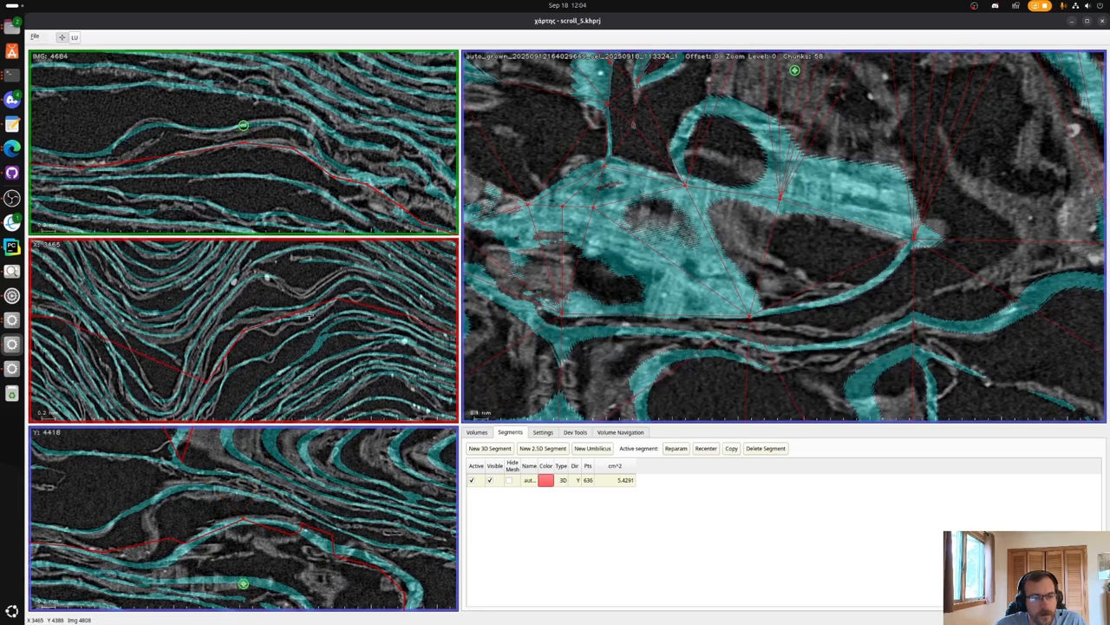
{"action": "left_click", "coordinate": [310, 315]}
{"action": "left_click", "coordinate": [369, 297]}
{"action": "left_click", "coordinate": [397, 310]}
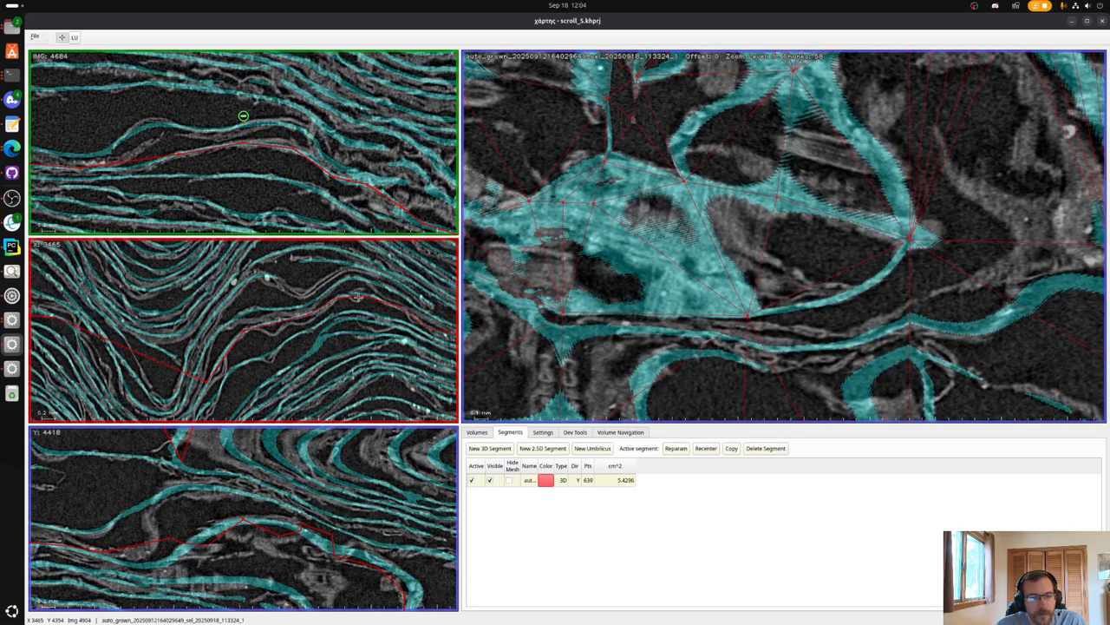
{"action": "left_click", "coordinate": [363, 296]}
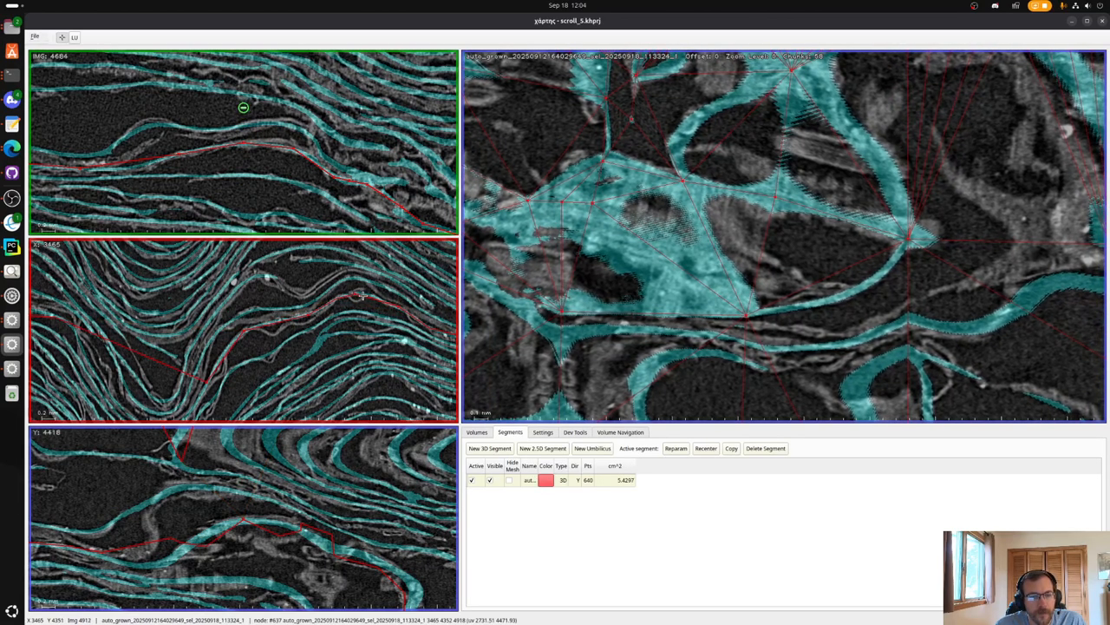
Add points along the sheet in slice 4684 at about X 3260 and about X 3508.
{"action": "left_click", "coordinate": [246, 151]}
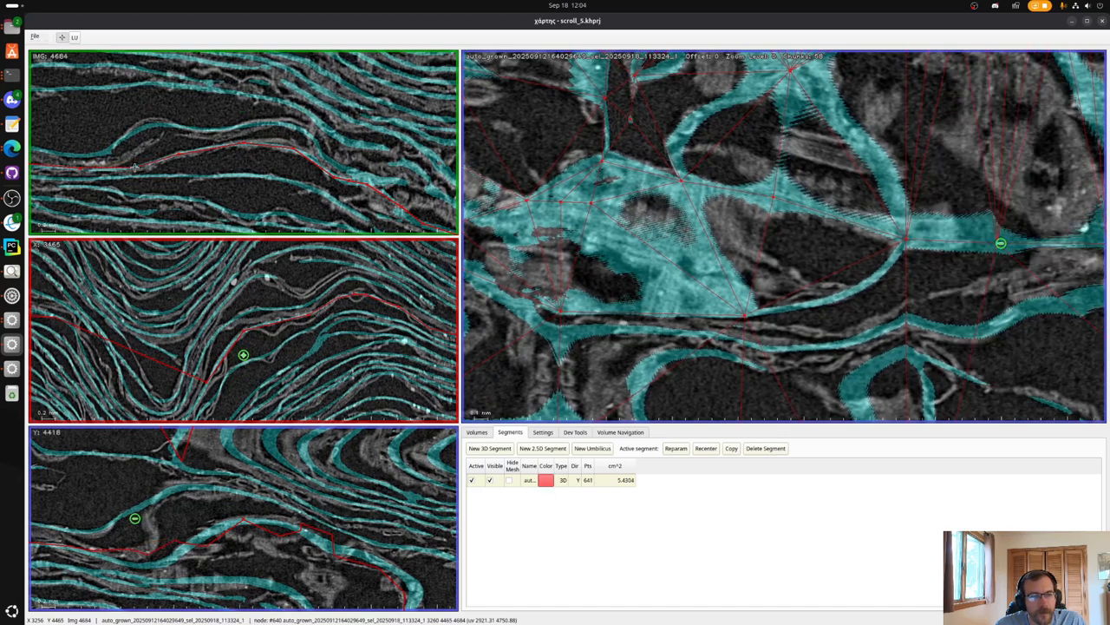
{"action": "scroll", "coordinate": [237, 143], "scroll_direction": "down", "scroll_amount": 6}
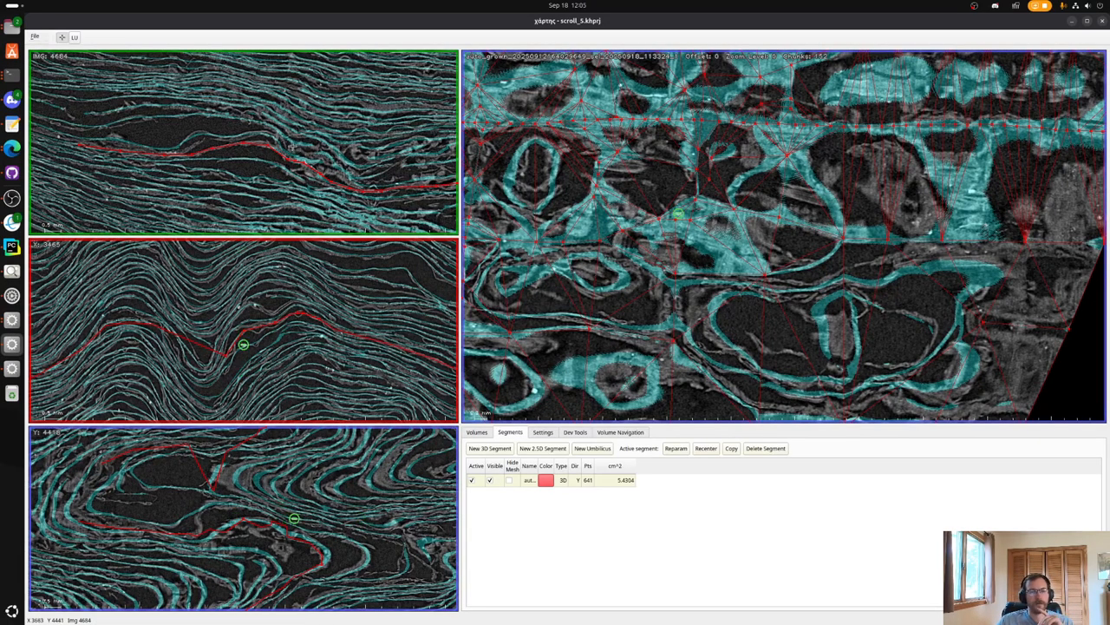
{"action": "scroll", "coordinate": [297, 155], "scroll_direction": "down", "scroll_amount": 4}
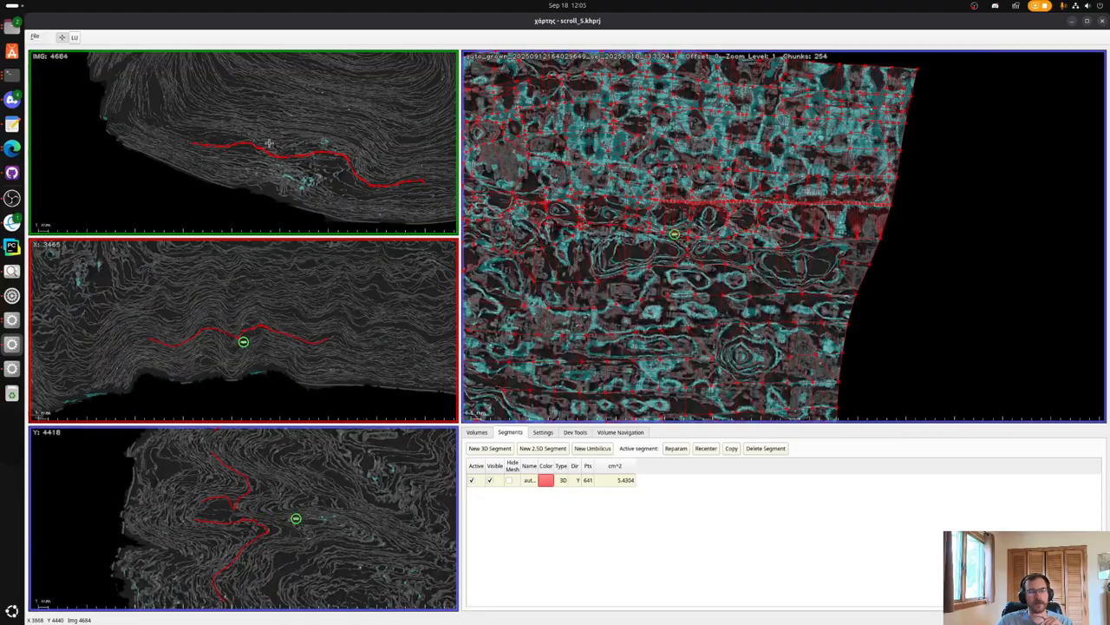
{"action": "scroll", "coordinate": [258, 139], "scroll_direction": "up", "scroll_amount": 8}
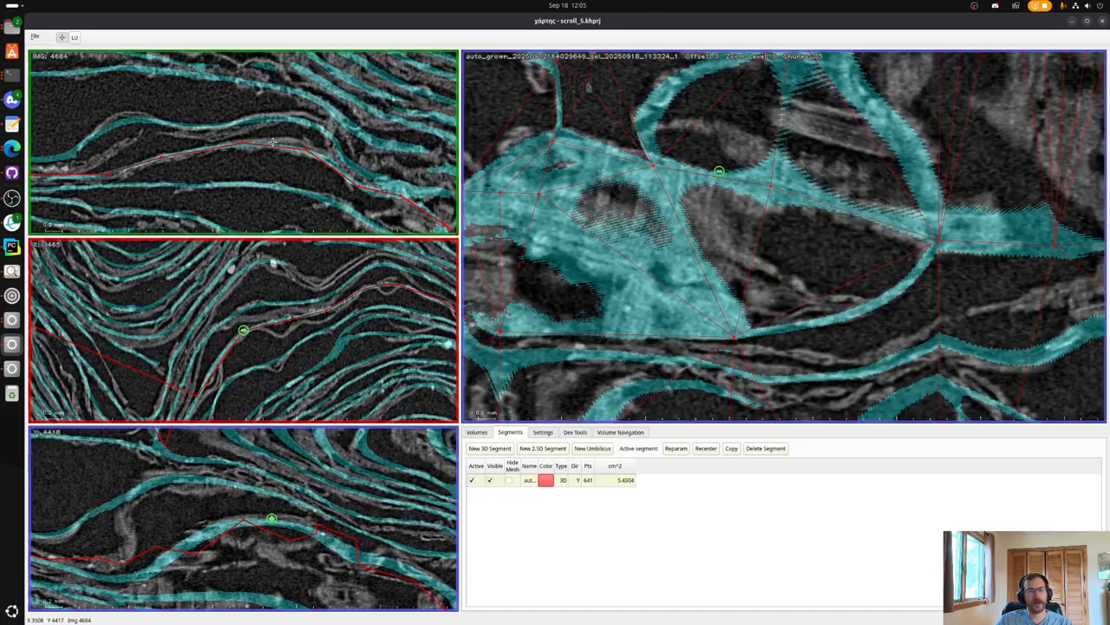
{"action": "left_click", "coordinate": [273, 141]}
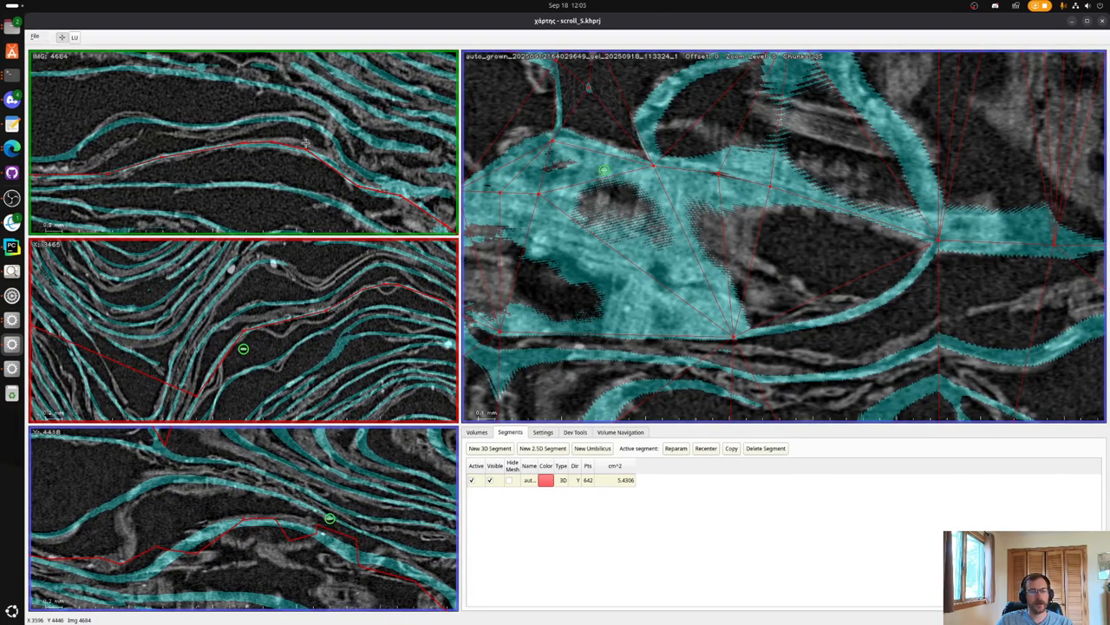
Add two points on the rising sheet in the X 3465 slice, one on each side of the existing node.
{"action": "scroll", "coordinate": [232, 296], "scroll_direction": "down", "scroll_amount": 5}
{"action": "scroll", "coordinate": [232, 296], "scroll_direction": "down", "scroll_amount": 4}
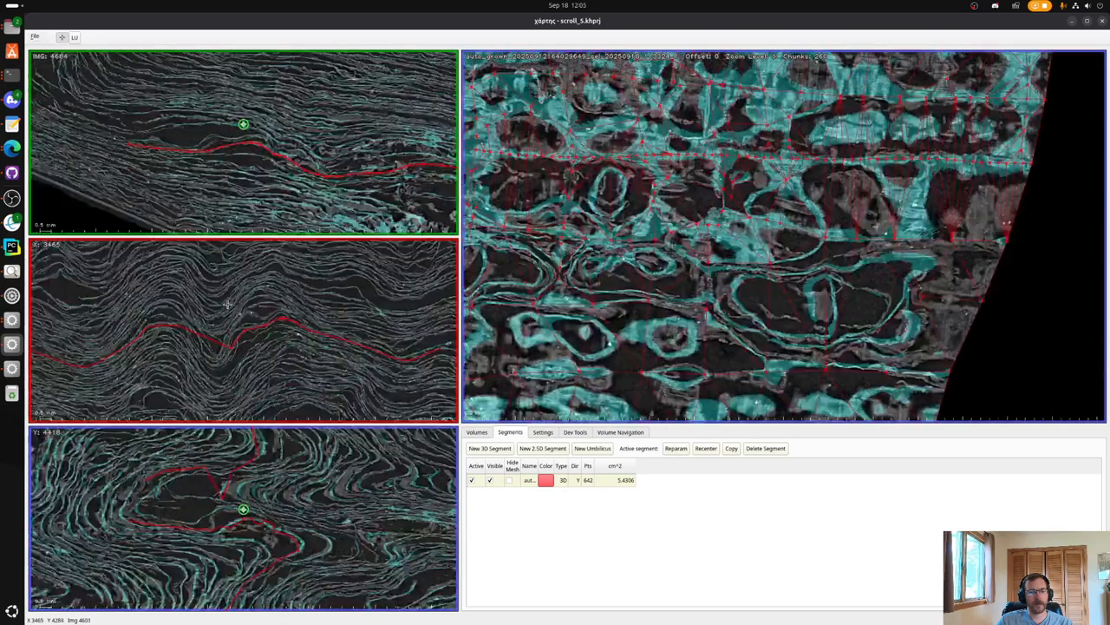
{"action": "scroll", "coordinate": [235, 295], "scroll_direction": "down", "scroll_amount": 2}
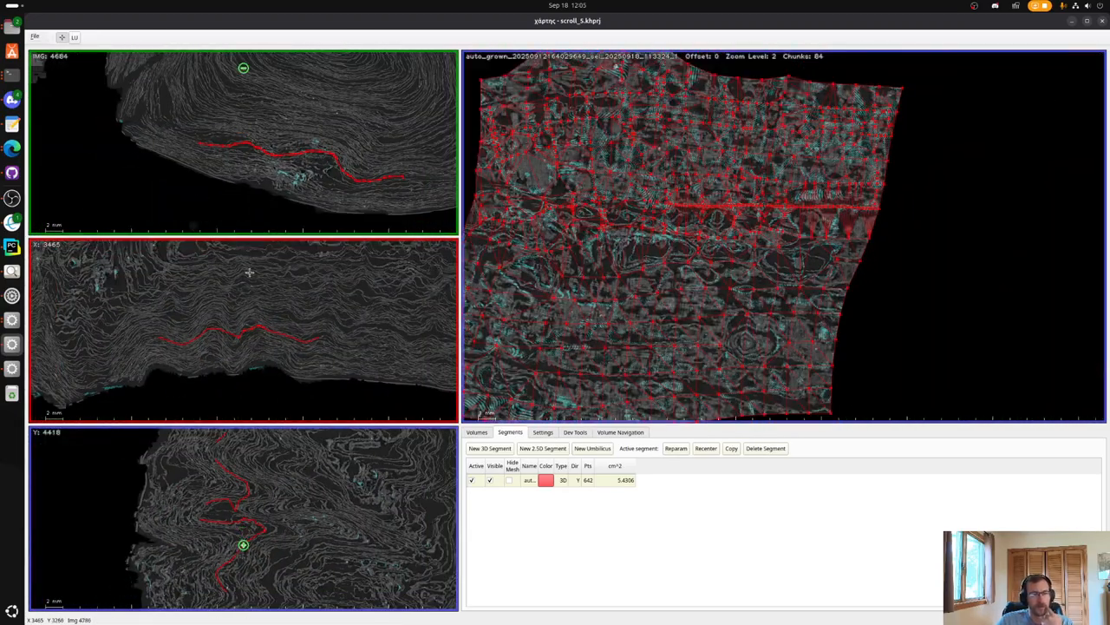
{"action": "scroll", "coordinate": [235, 340], "scroll_direction": "up", "scroll_amount": 10}
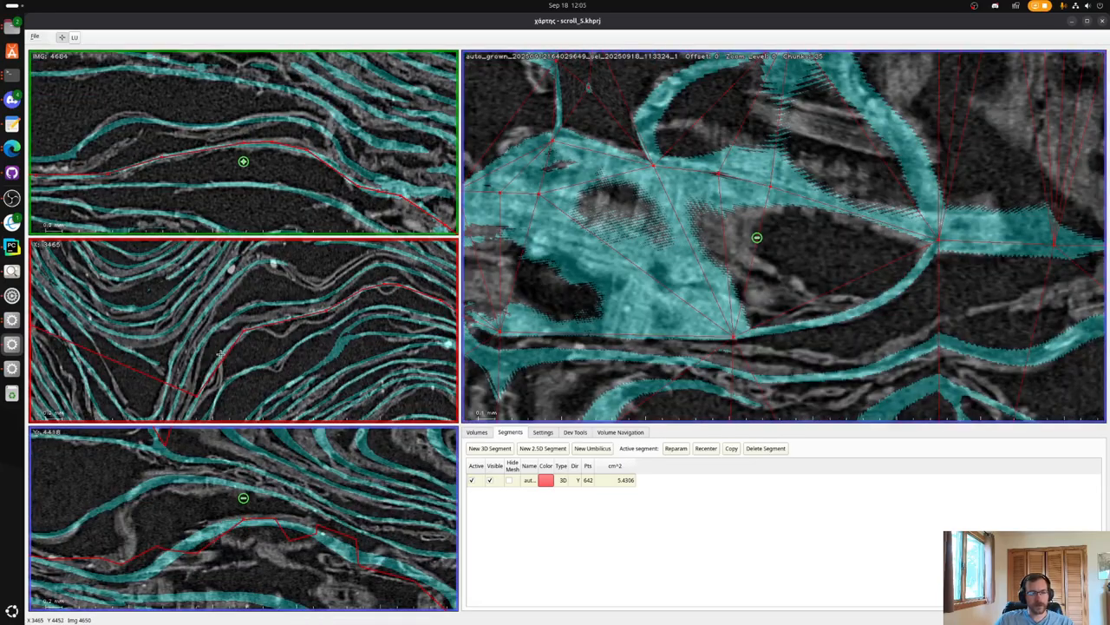
{"action": "left_click", "coordinate": [221, 354], "text": "shift"}
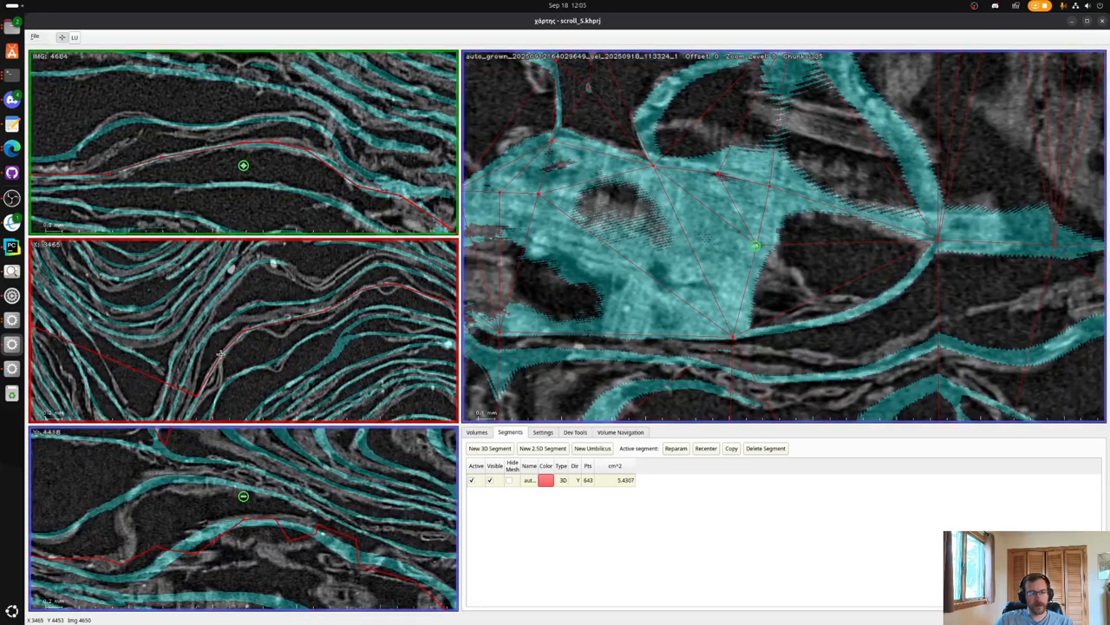
{"action": "left_click", "coordinate": [283, 317], "text": "shift"}
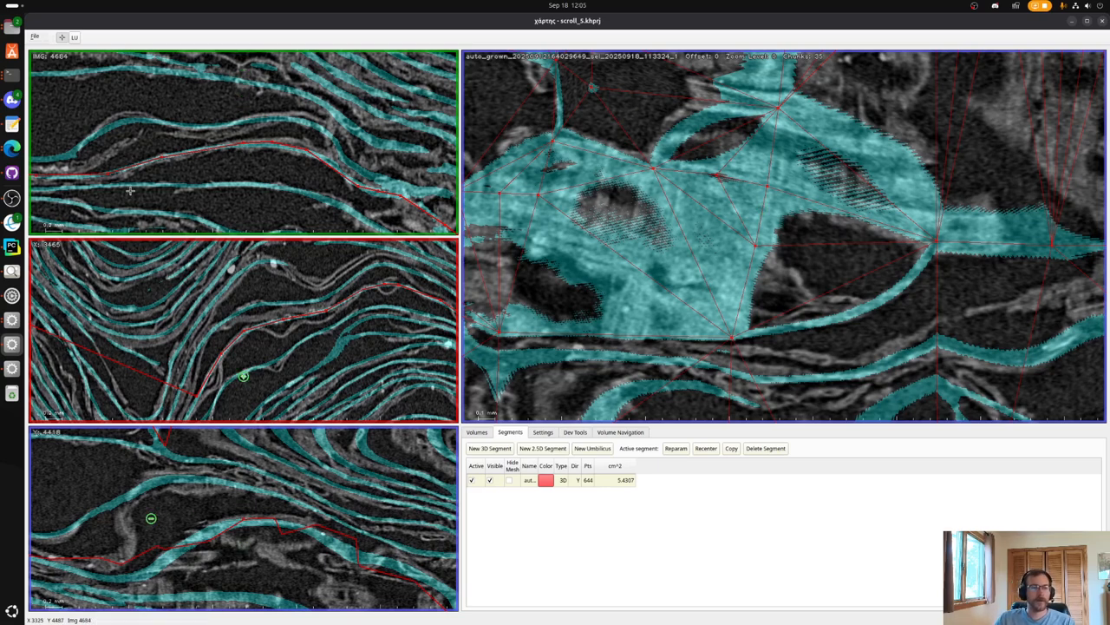
Center on the node at X 3260 and add points along the sheet from the fold's bottom up its long rise in that slice.
{"action": "key", "text": "x"}
{"action": "left_click", "coordinate": [211, 321]}
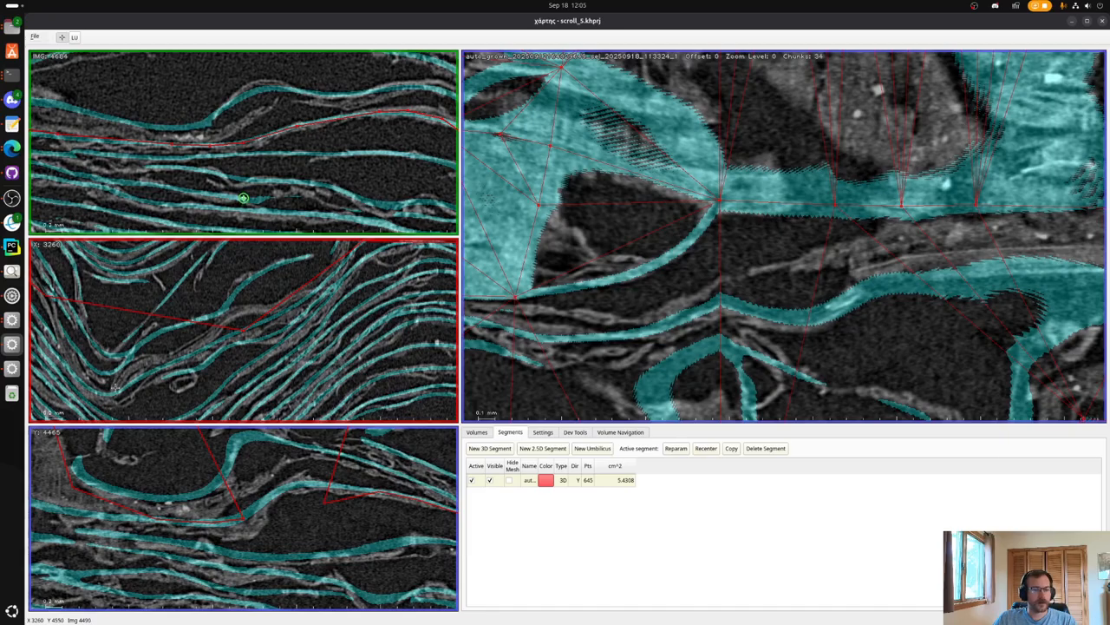
{"action": "left_click", "coordinate": [117, 393]}
{"action": "left_click", "coordinate": [311, 299]}
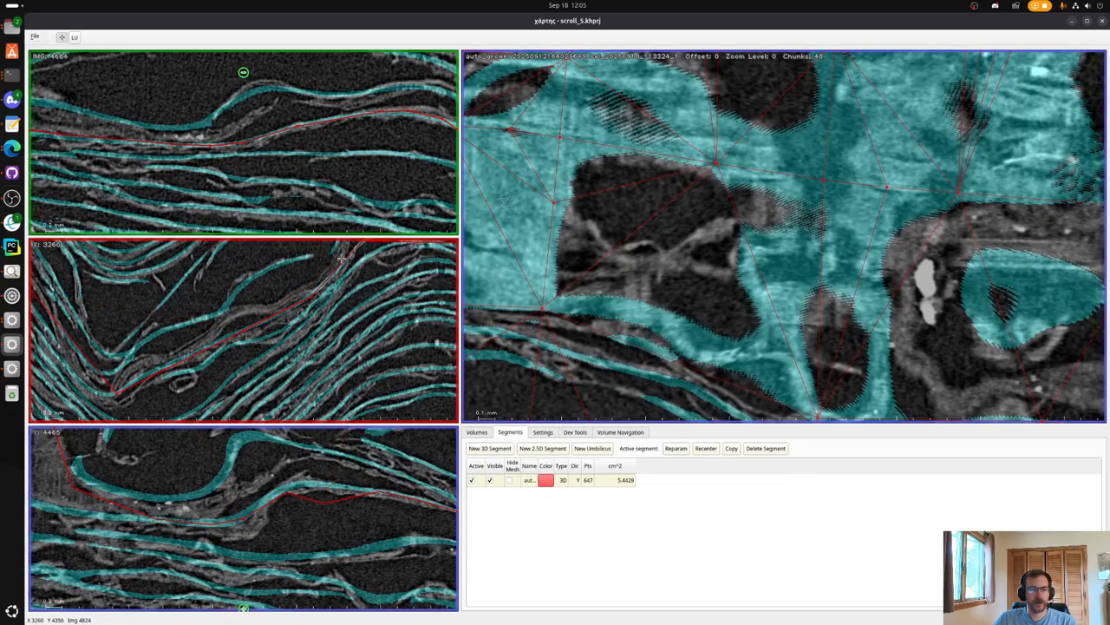
{"action": "left_click", "coordinate": [253, 324]}
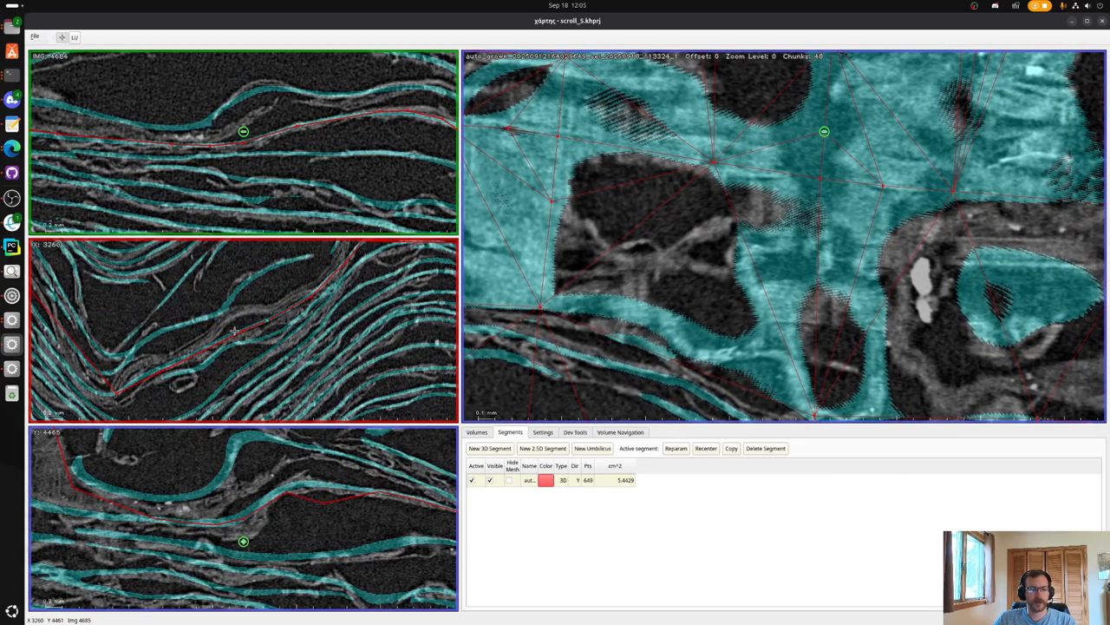
{"action": "left_click", "coordinate": [166, 371]}
{"action": "left_click", "coordinate": [162, 310]}
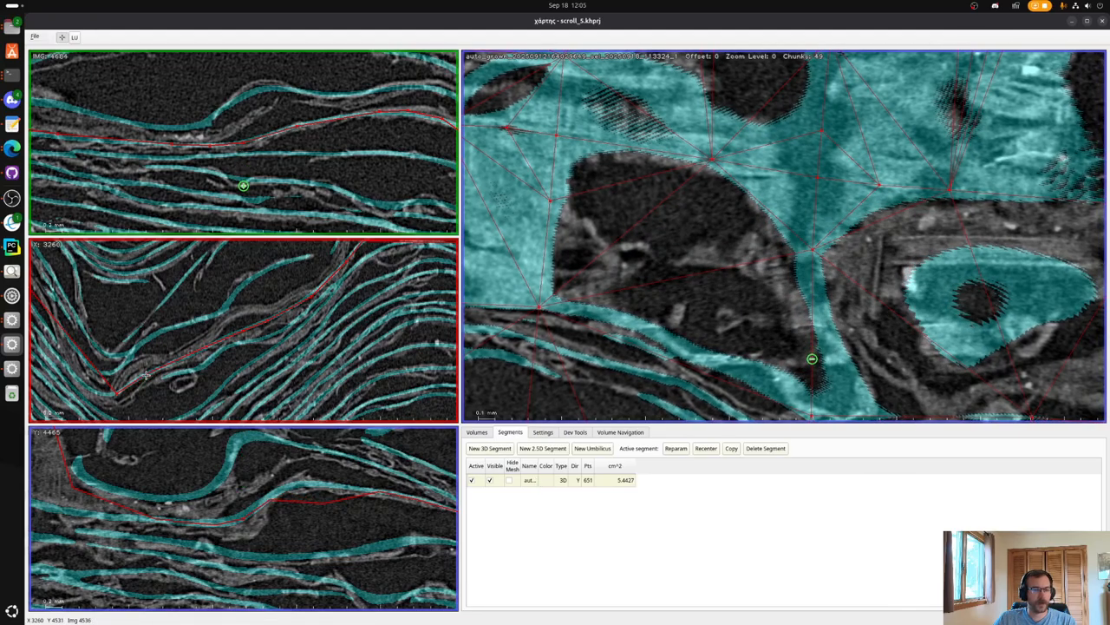
Add three points down the steep descending side of the fold in the X 3260 slice.
{"action": "left_click", "coordinate": [59, 354]}
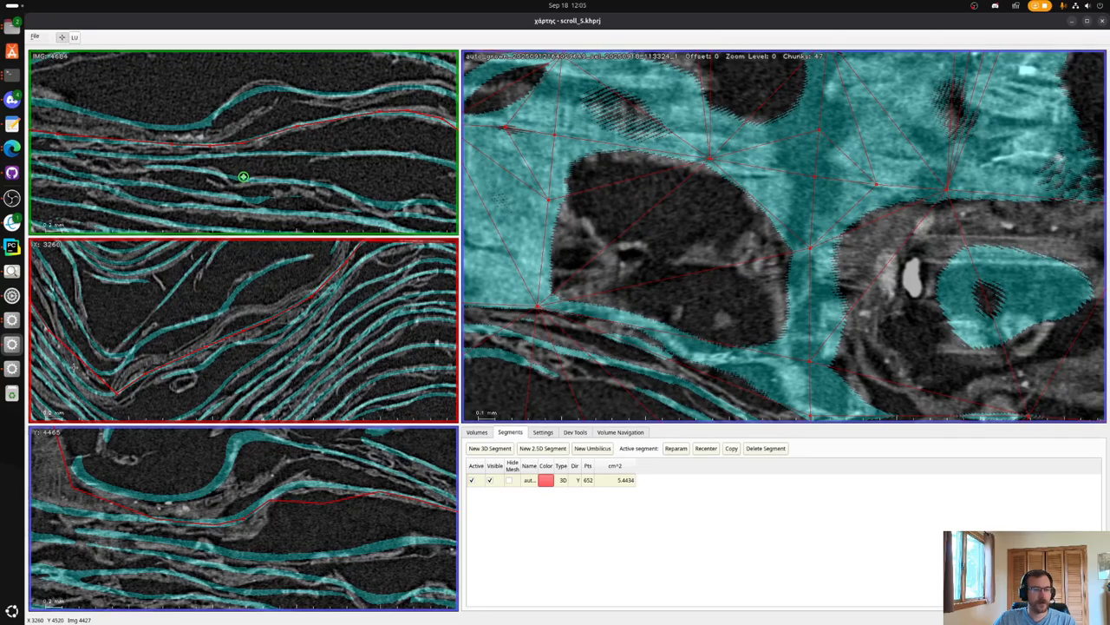
{"action": "left_click", "coordinate": [84, 365]}
{"action": "left_click", "coordinate": [97, 381]}
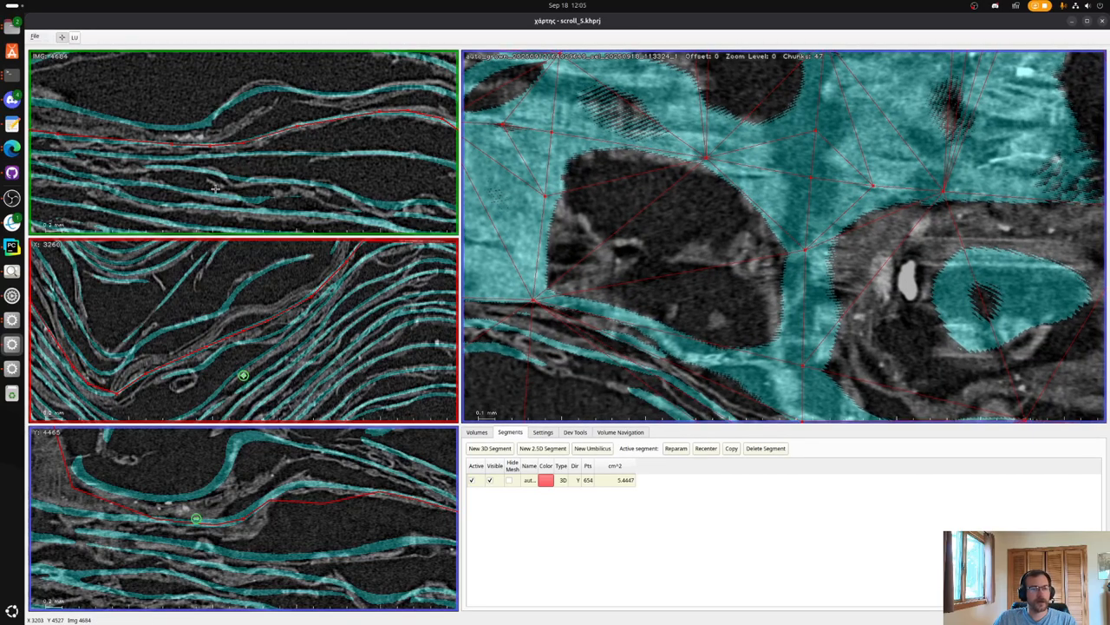
Add points along the sheet in slice 4684 on both sides of X 3260, continuing through the stretch around X 3008.
{"action": "left_click", "coordinate": [77, 137]}
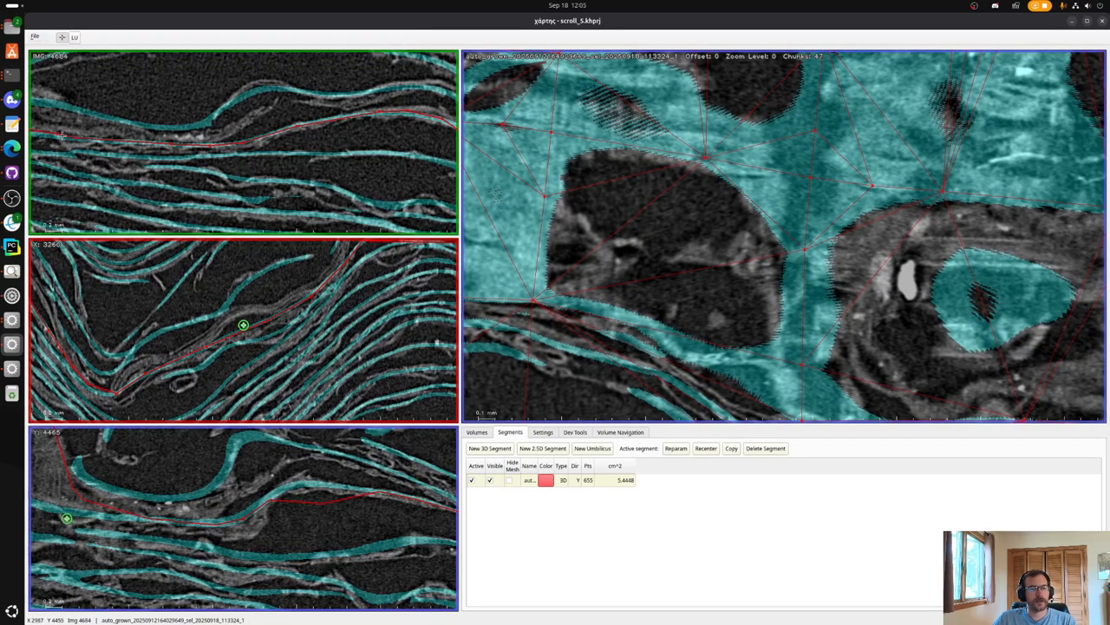
{"action": "left_click", "coordinate": [333, 120]}
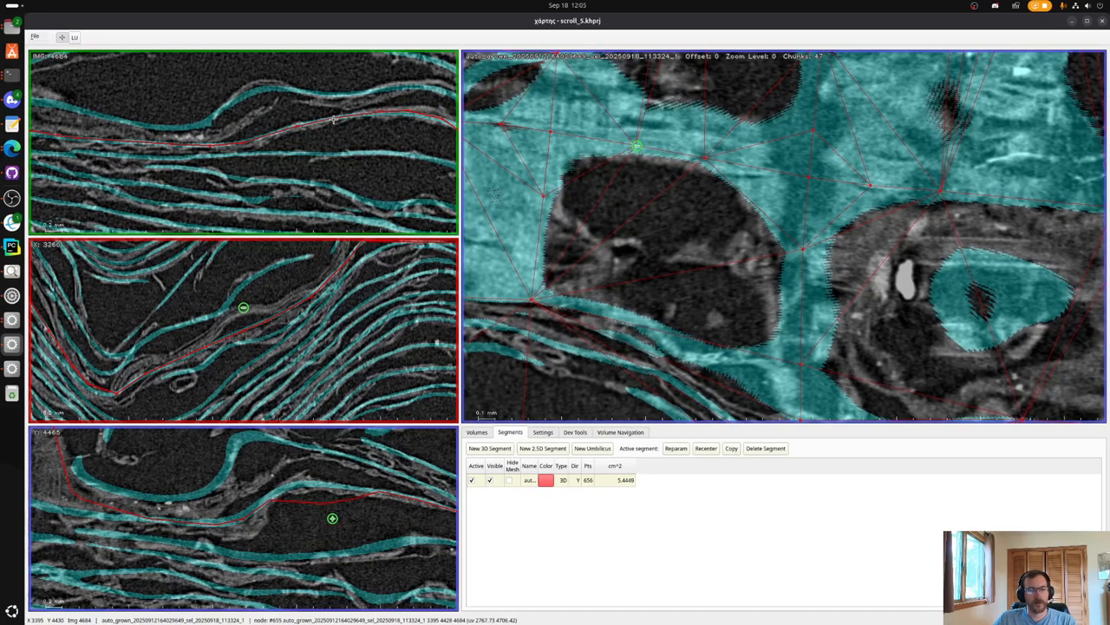
{"action": "key", "text": "x"}
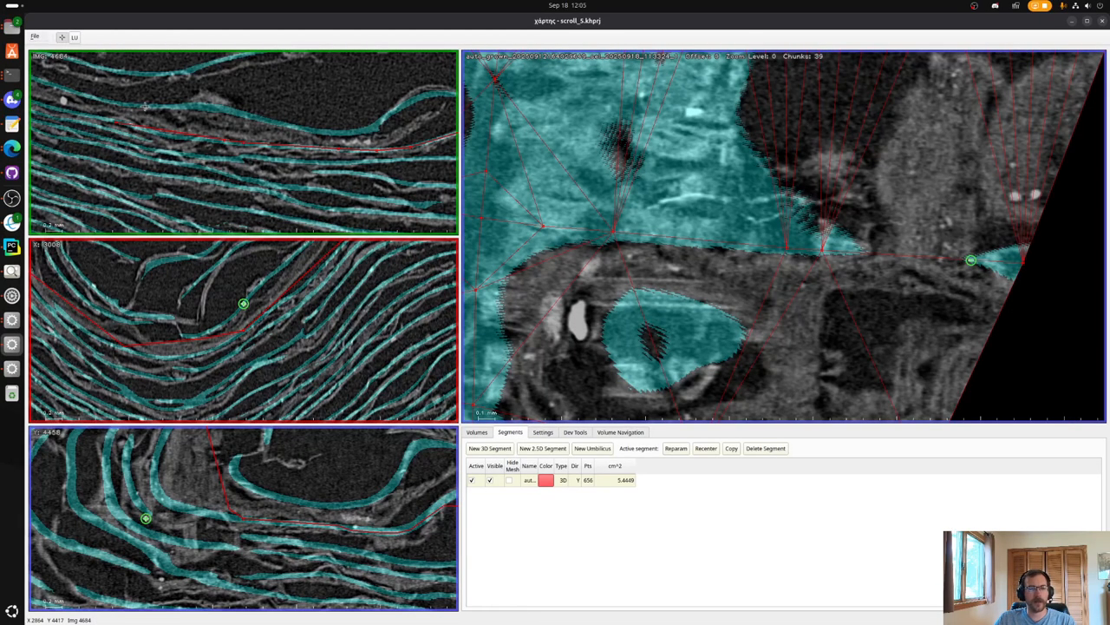
{"action": "left_click", "coordinate": [173, 136]}
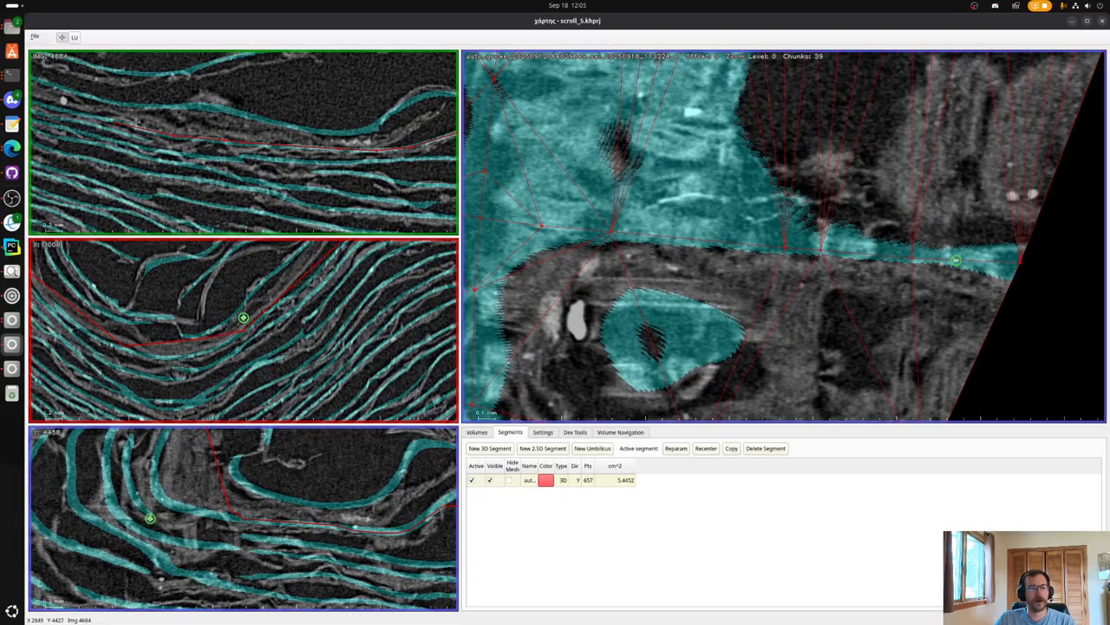
{"action": "left_click", "coordinate": [67, 110]}
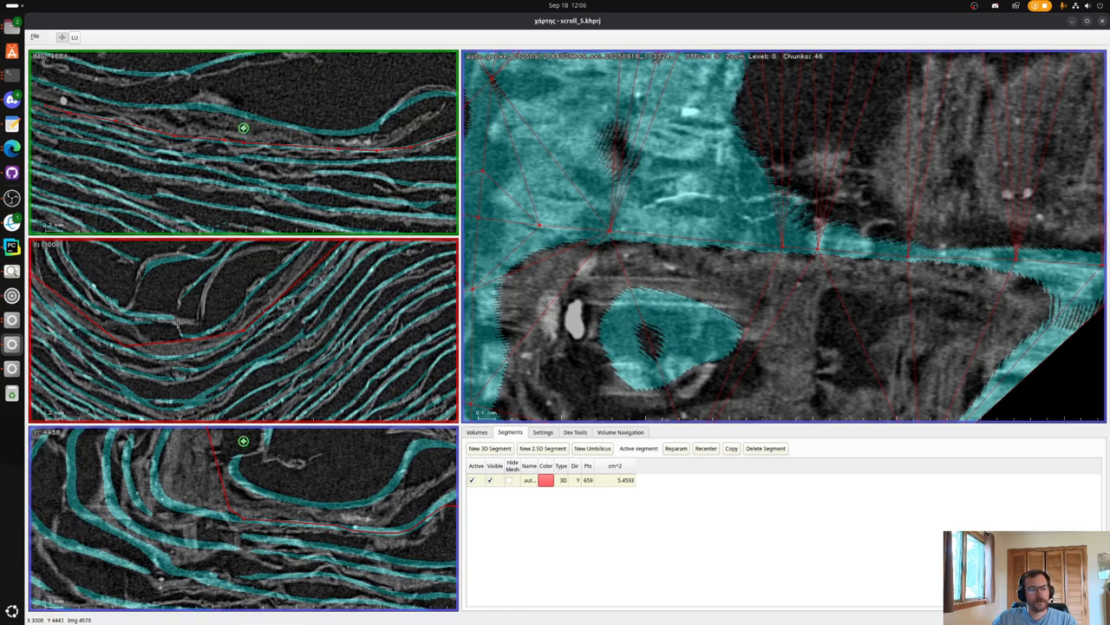
Add points through the fold's bottom and up its rising side in the X 3008 slice.
{"action": "left_click", "coordinate": [210, 349]}
{"action": "left_click", "coordinate": [225, 341]}
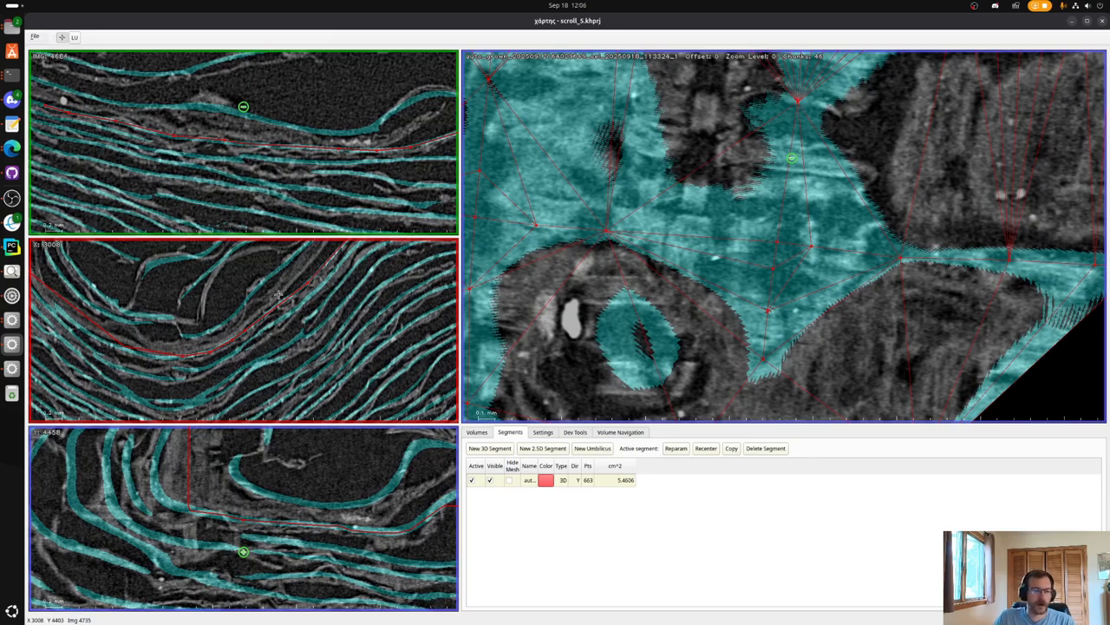
{"action": "left_click", "coordinate": [158, 331]}
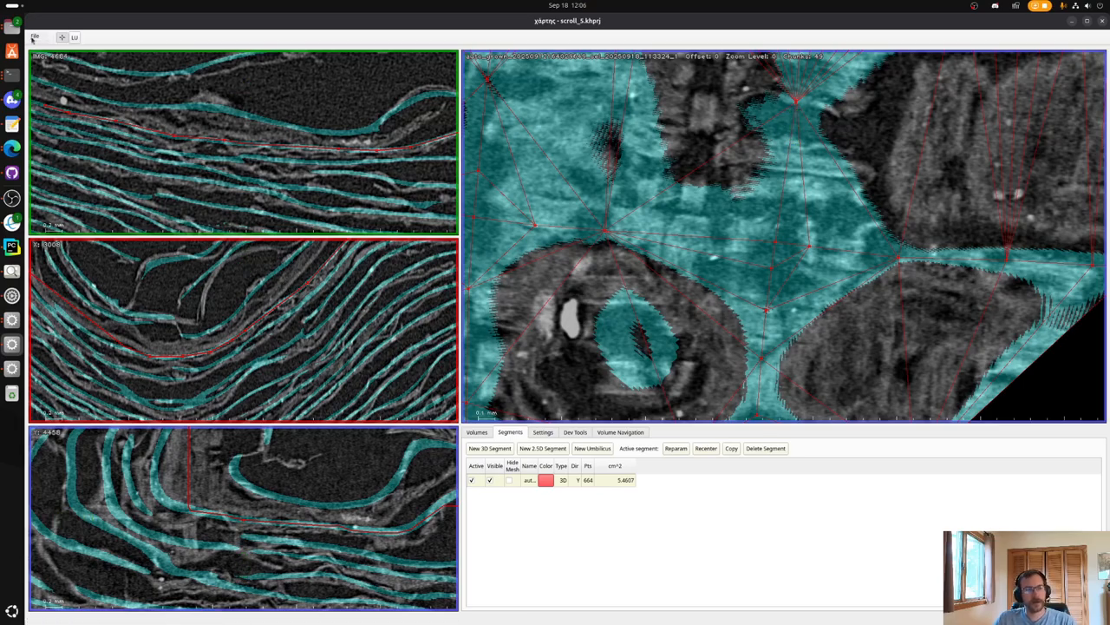
Save the project and reparameterize the active segment.
{"action": "left_click", "coordinate": [33, 40]}
{"action": "left_click", "coordinate": [65, 70]}
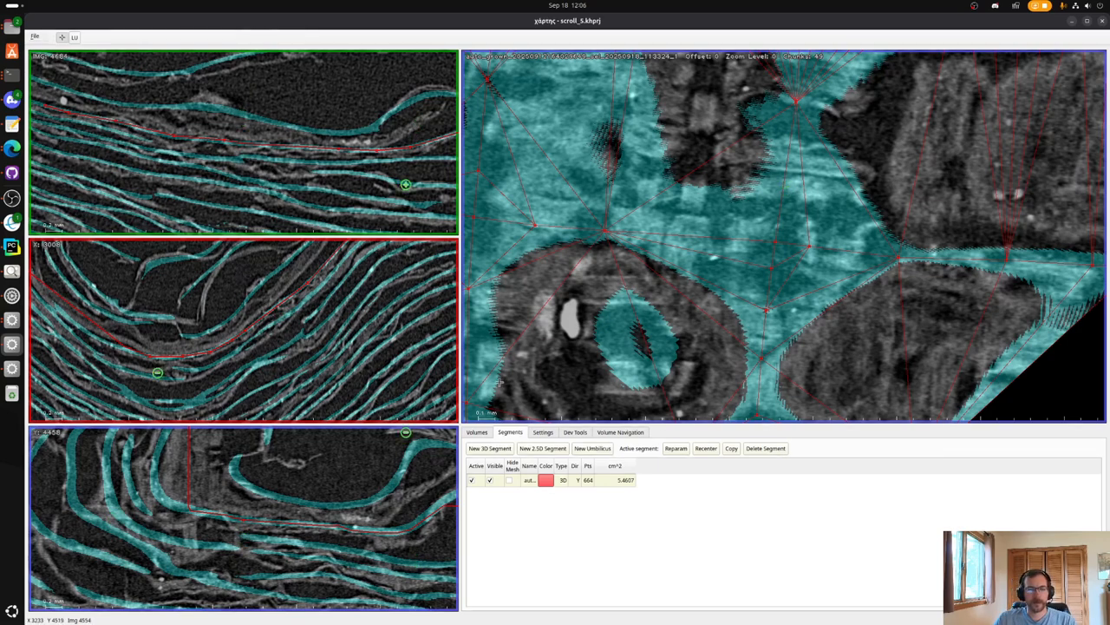
{"action": "left_click", "coordinate": [683, 448]}
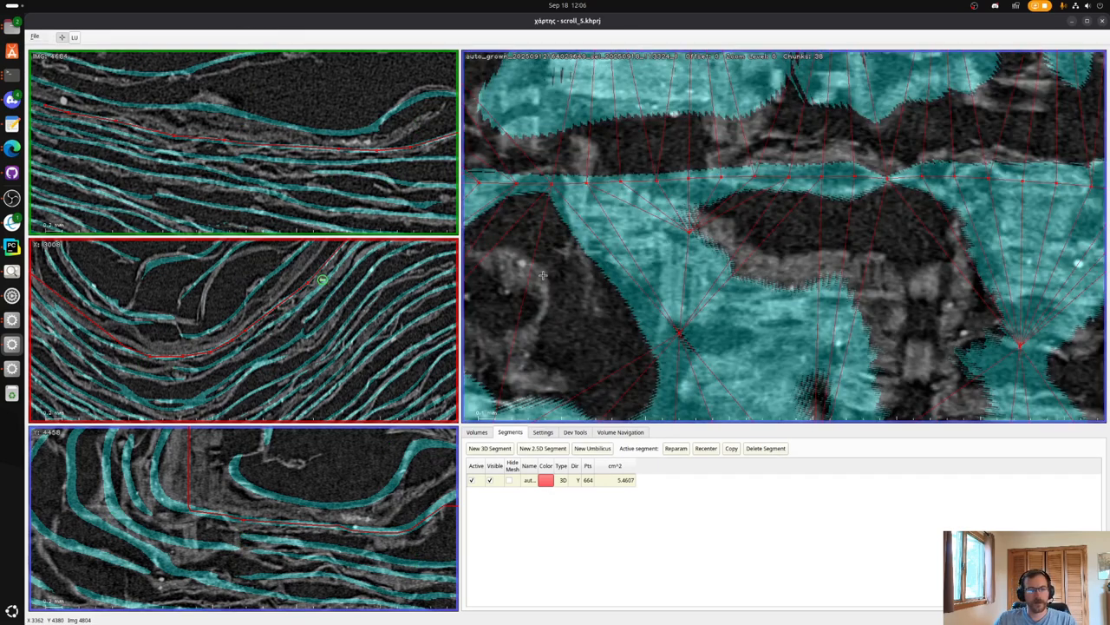
View the whole segment, center on the node at X 5396 in slice 4864, and examine the surface around the compressed fold.
{"action": "scroll", "coordinate": [640, 224], "scroll_direction": "down", "scroll_amount": 15}
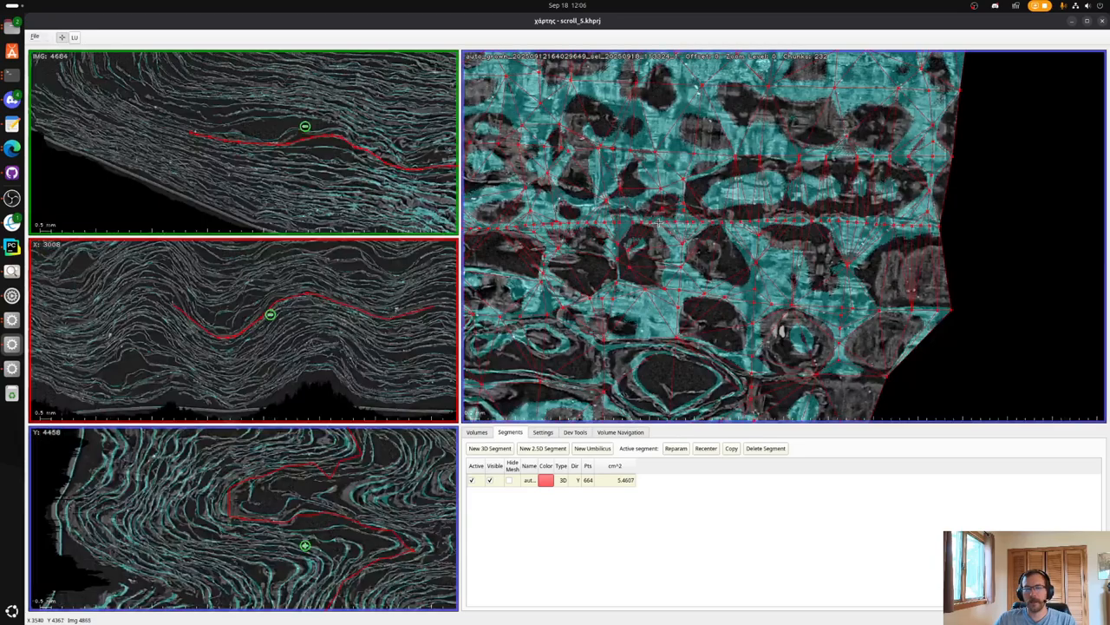
{"action": "scroll", "coordinate": [676, 217], "scroll_direction": "down", "scroll_amount": 5}
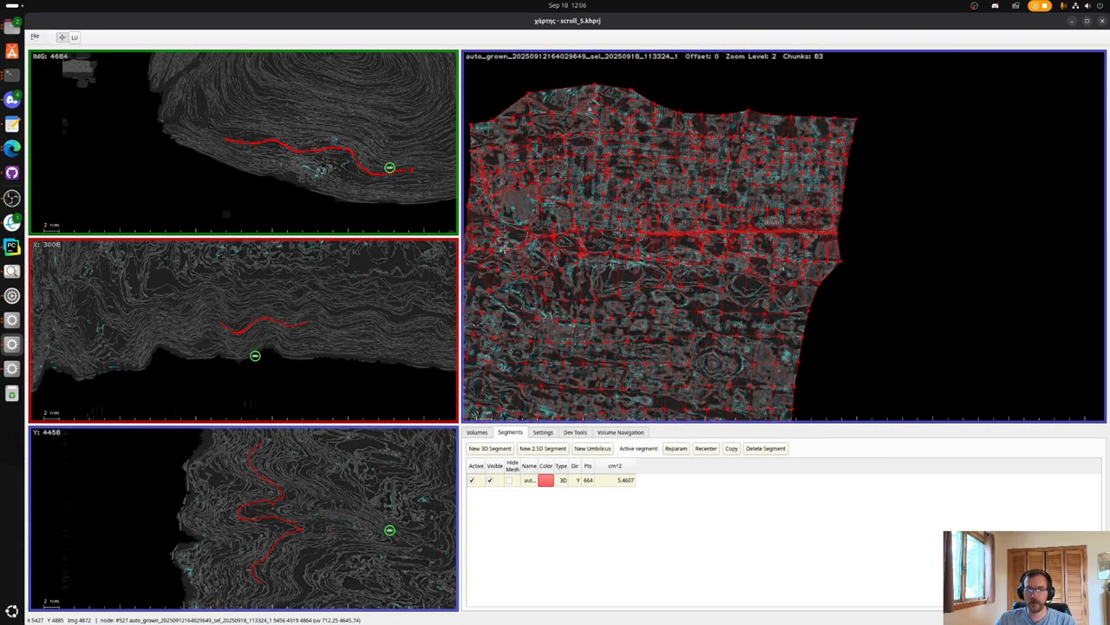
{"action": "key", "text": "x"}
{"action": "scroll", "coordinate": [840, 239], "scroll_direction": "up", "scroll_amount": 4}
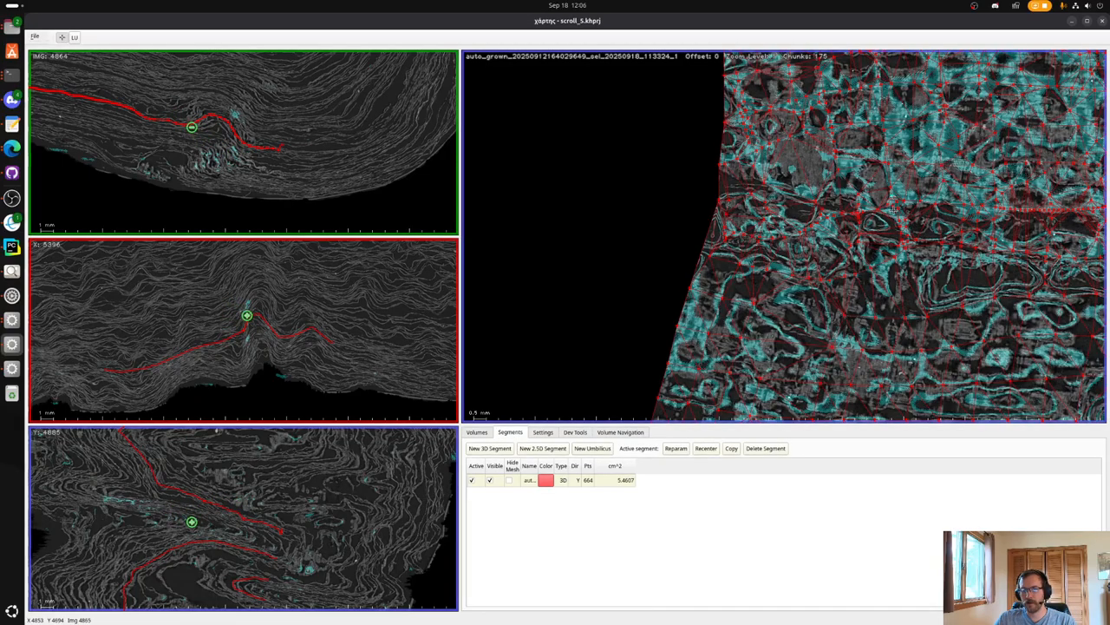
{"action": "scroll", "coordinate": [891, 232], "scroll_direction": "up", "scroll_amount": 2}
{"action": "scroll", "coordinate": [833, 244], "scroll_direction": "up", "scroll_amount": 1}
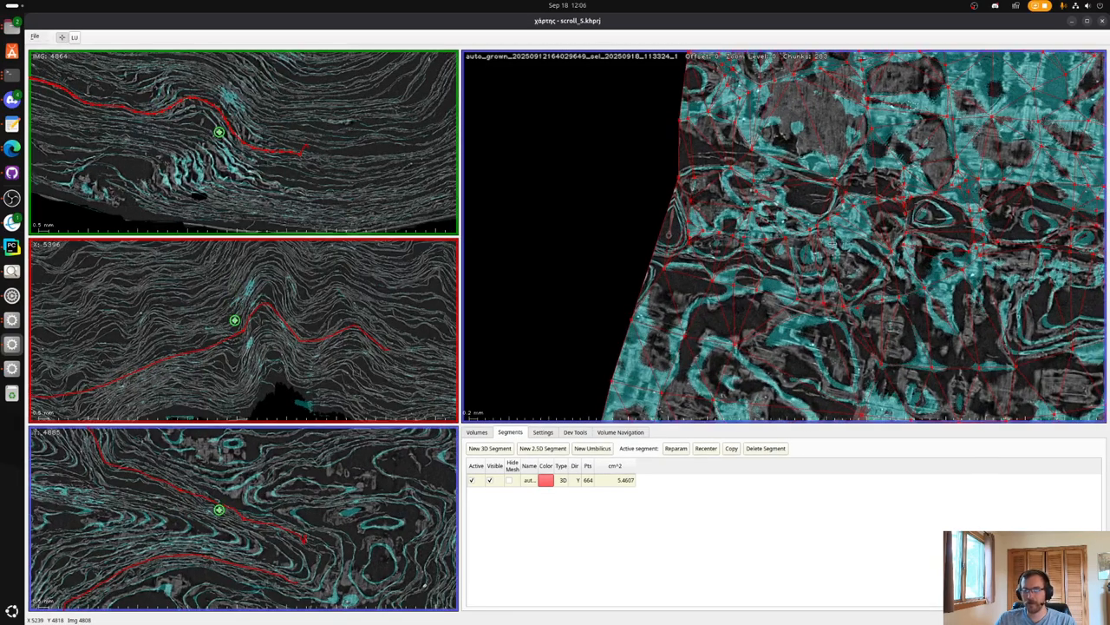
{"action": "scroll", "coordinate": [833, 244], "scroll_direction": "down", "scroll_amount": 1}
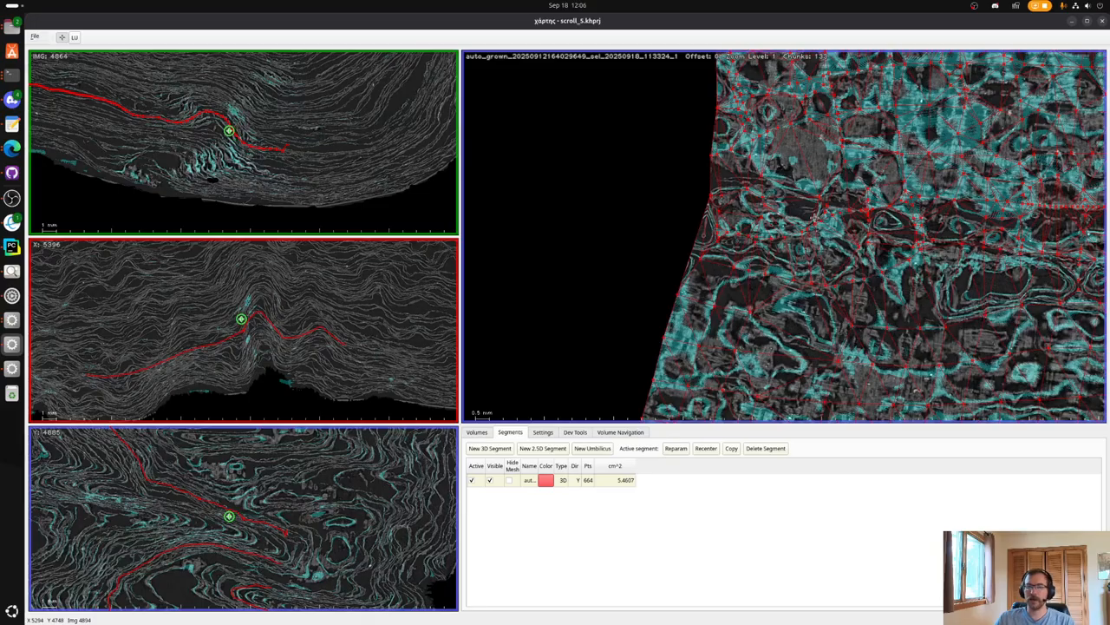
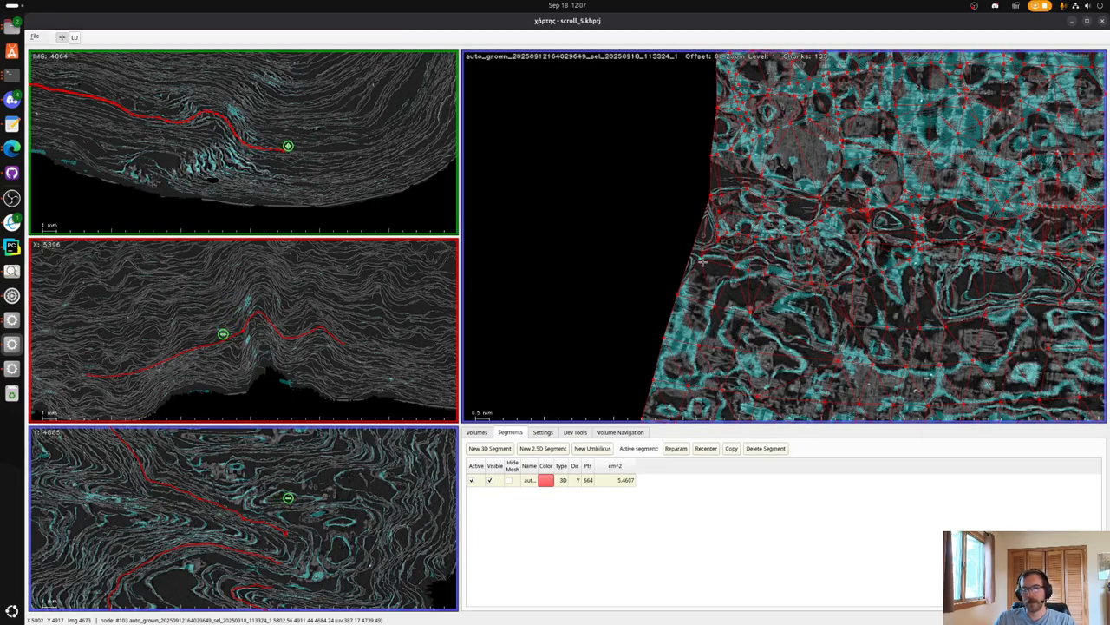
Center on the segment's edge node at X 5856 in slice 4503 and add points along the sheet beside it.
{"action": "key", "text": "x"}
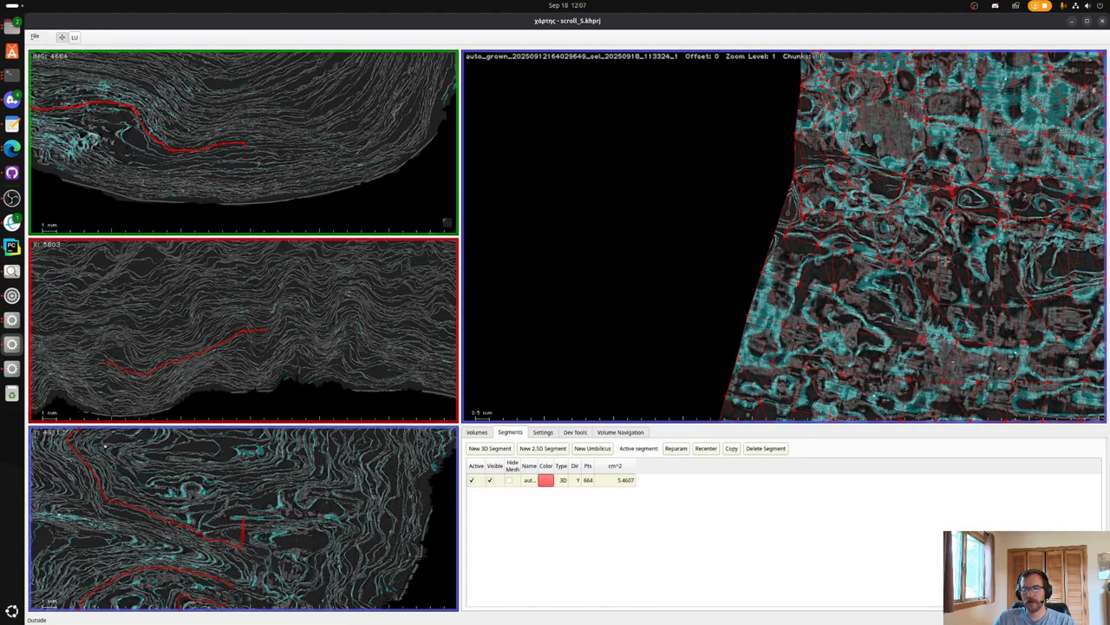
{"action": "key", "text": "x"}
{"action": "scroll", "coordinate": [842, 213], "scroll_direction": "up", "scroll_amount": 5}
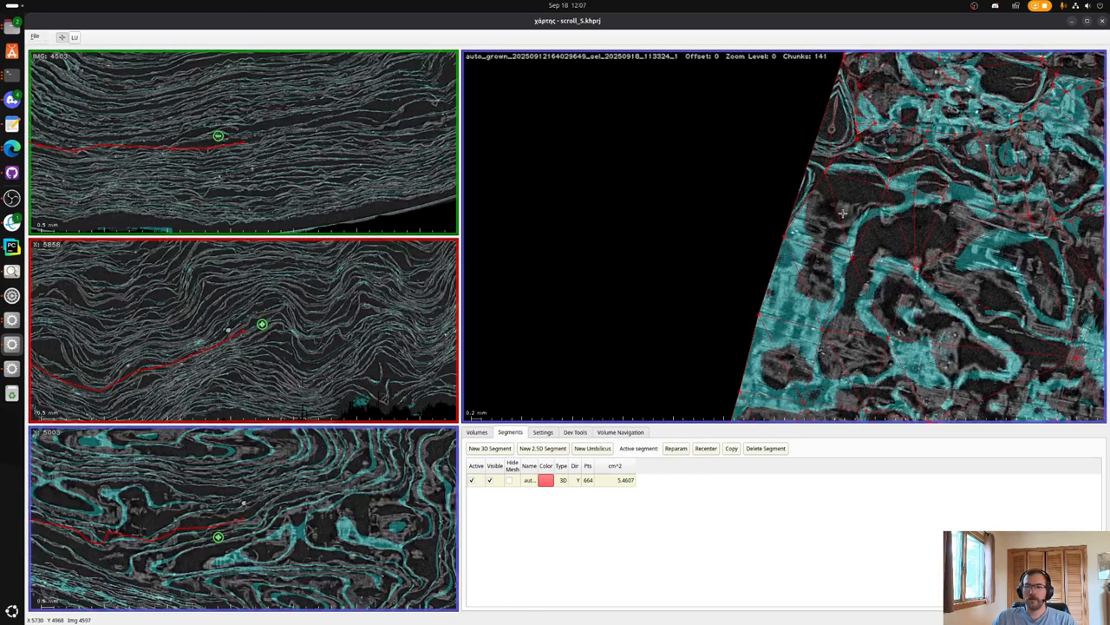
{"action": "scroll", "coordinate": [220, 144], "scroll_direction": "up", "scroll_amount": 1}
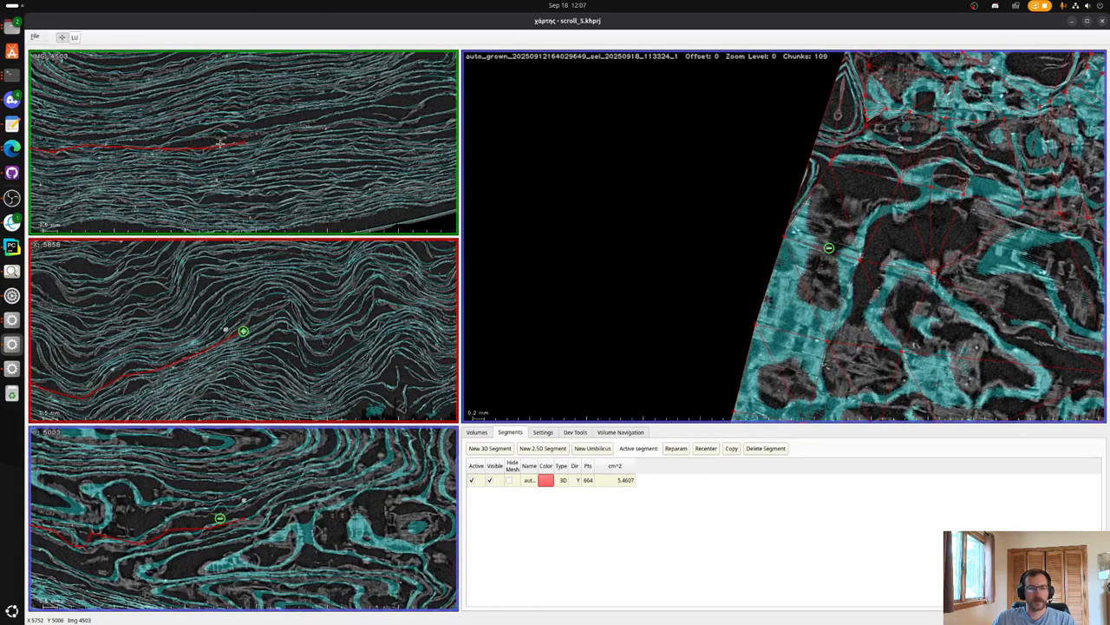
{"action": "scroll", "coordinate": [221, 144], "scroll_direction": "up", "scroll_amount": 3}
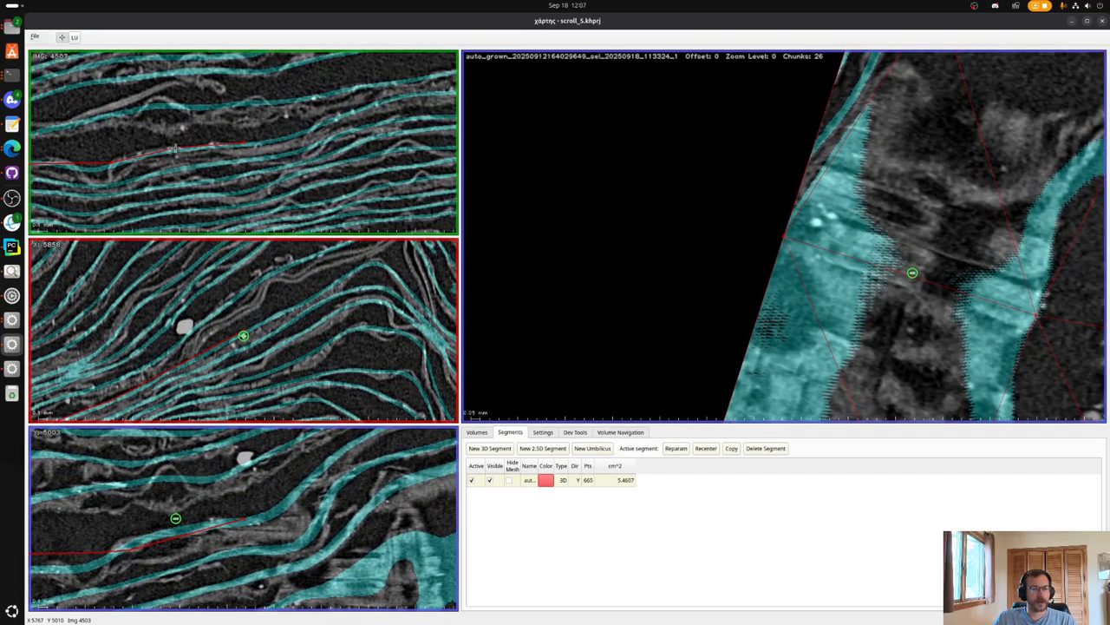
{"action": "left_click", "coordinate": [177, 149], "text": "shift"}
{"action": "left_click", "coordinate": [206, 147], "text": "shift"}
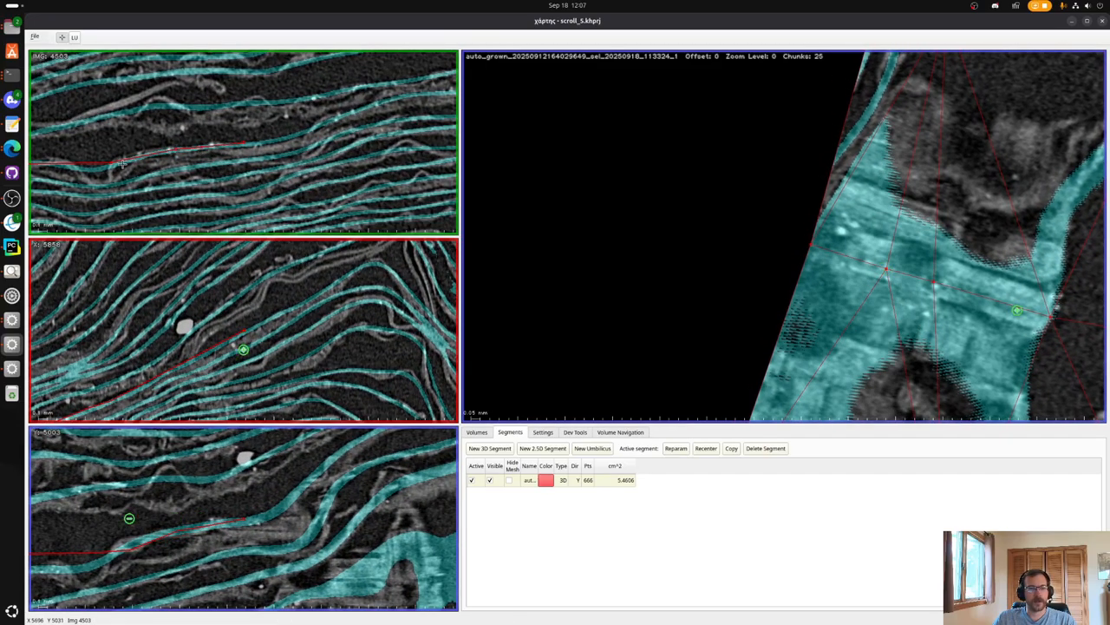
Continue the sheet in slice 4503 with a point at about X 5653 and further points beside it.
{"action": "left_click", "coordinate": [90, 169], "text": "shift"}
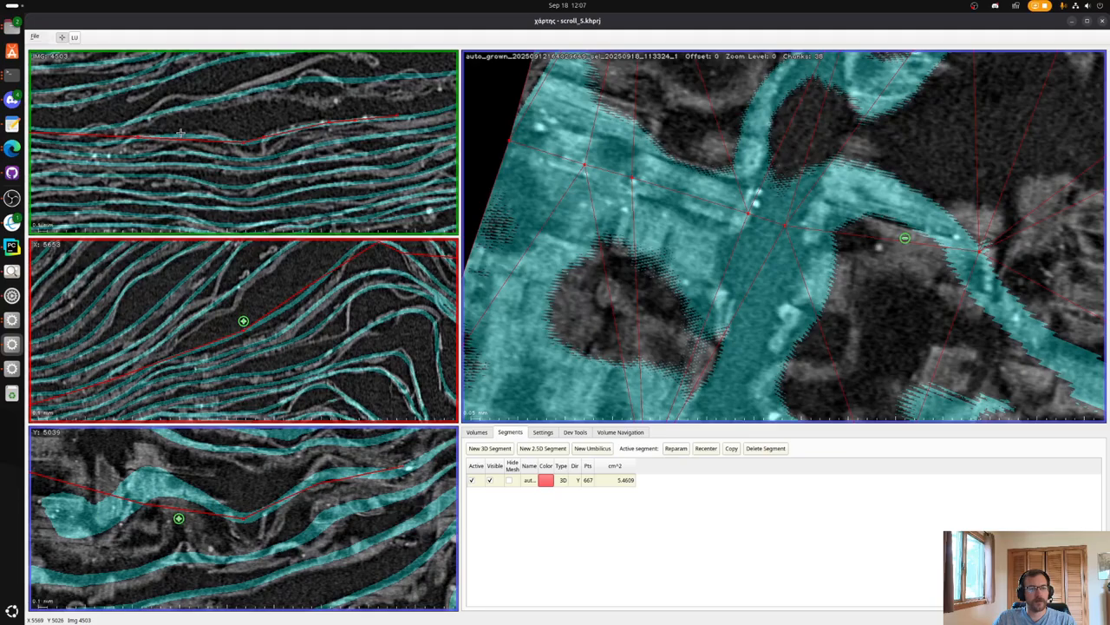
{"action": "left_click", "coordinate": [212, 136], "text": "shift"}
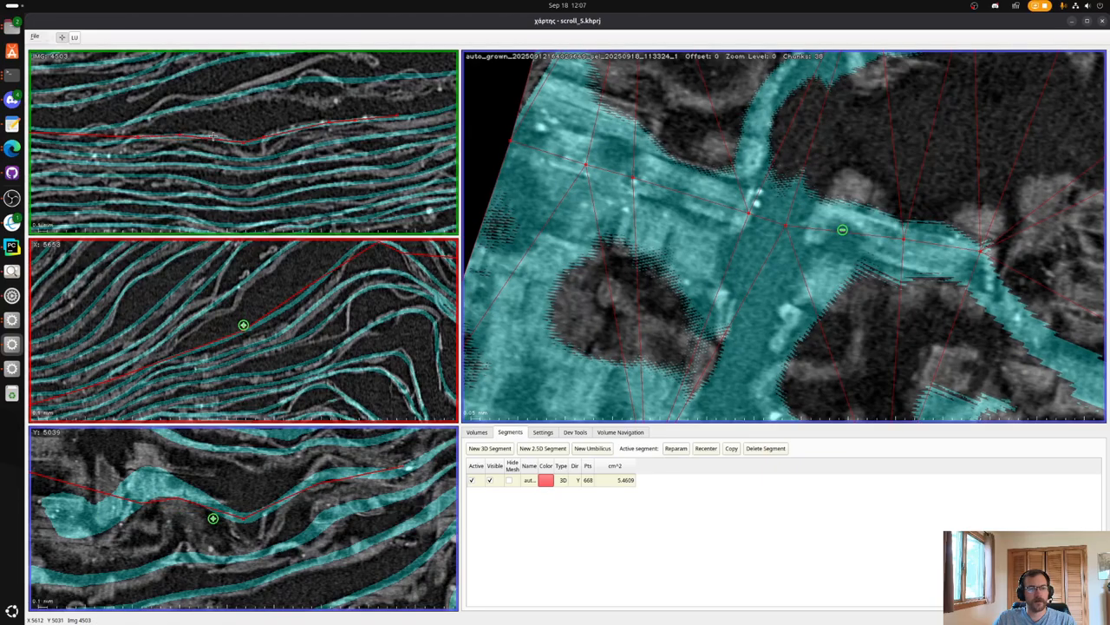
{"action": "left_click", "coordinate": [243, 126], "text": "shift"}
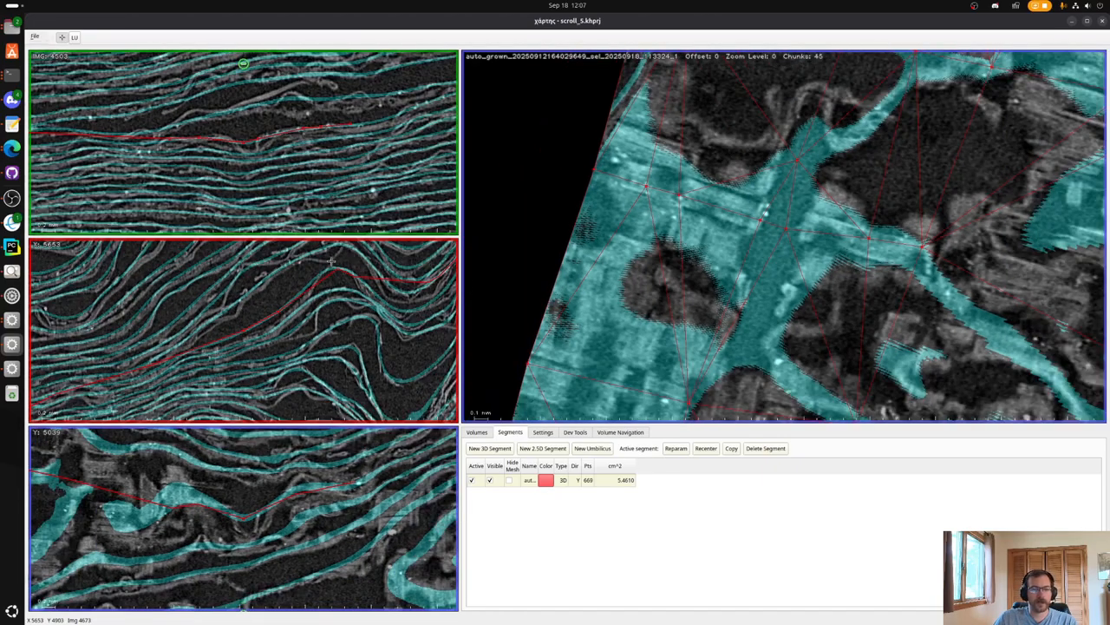
Add points over the crest, down the descending side and through the following trough in the X 5653 slice.
{"action": "left_click", "coordinate": [328, 270], "text": "shift"}
{"action": "left_click", "coordinate": [337, 269], "text": "shift"}
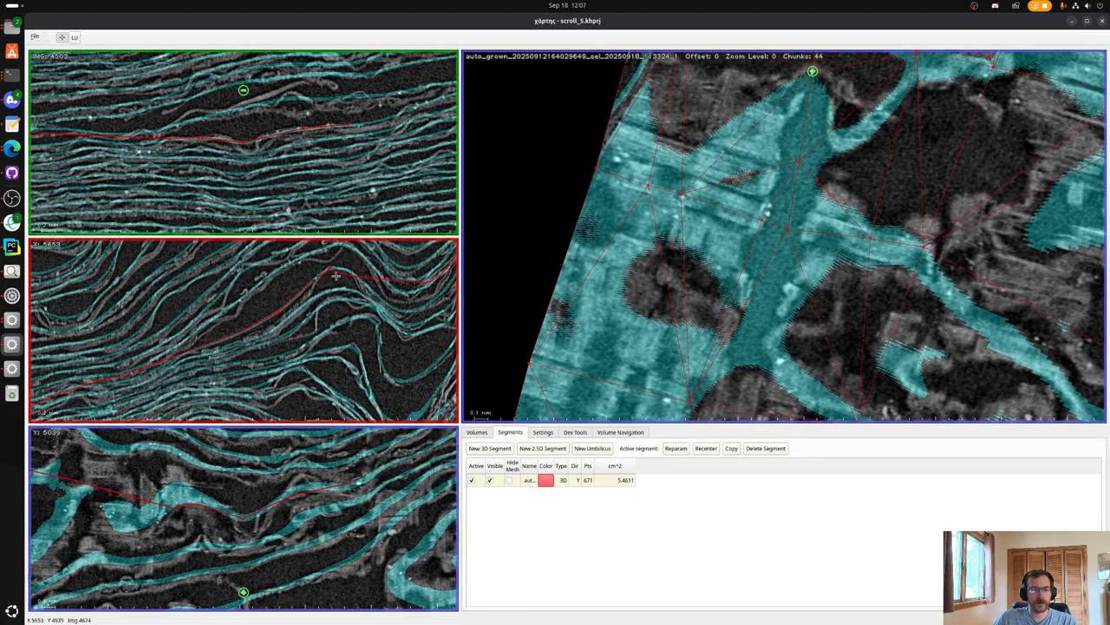
{"action": "left_click", "coordinate": [354, 274], "text": "shift"}
{"action": "left_click", "coordinate": [373, 289], "text": "shift"}
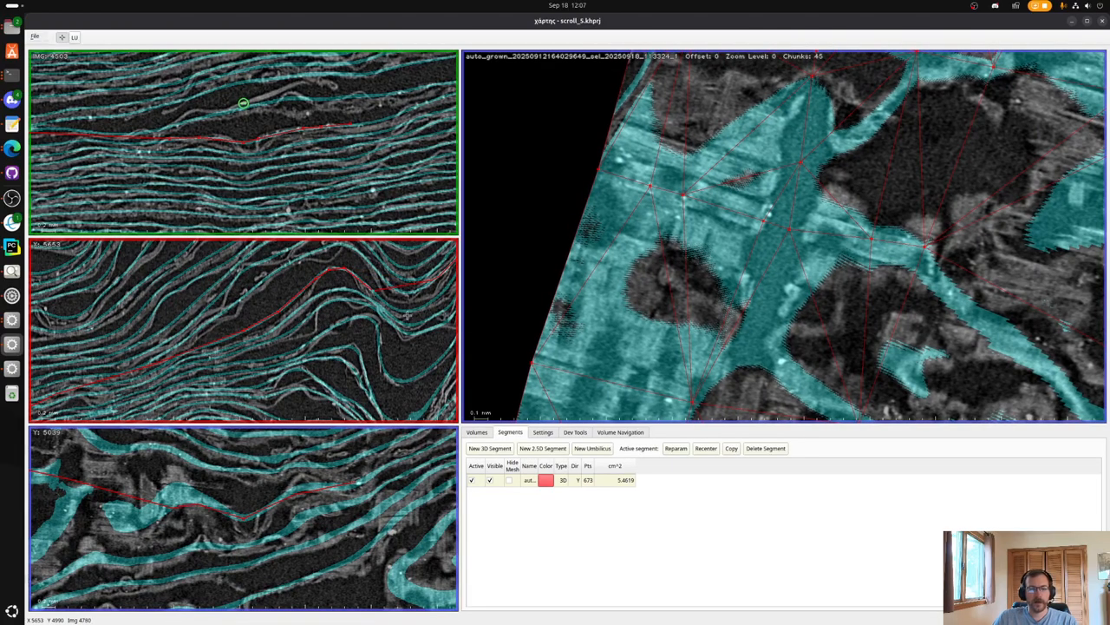
{"action": "left_click", "coordinate": [404, 311], "text": "shift"}
{"action": "left_click", "coordinate": [431, 302], "text": "shift"}
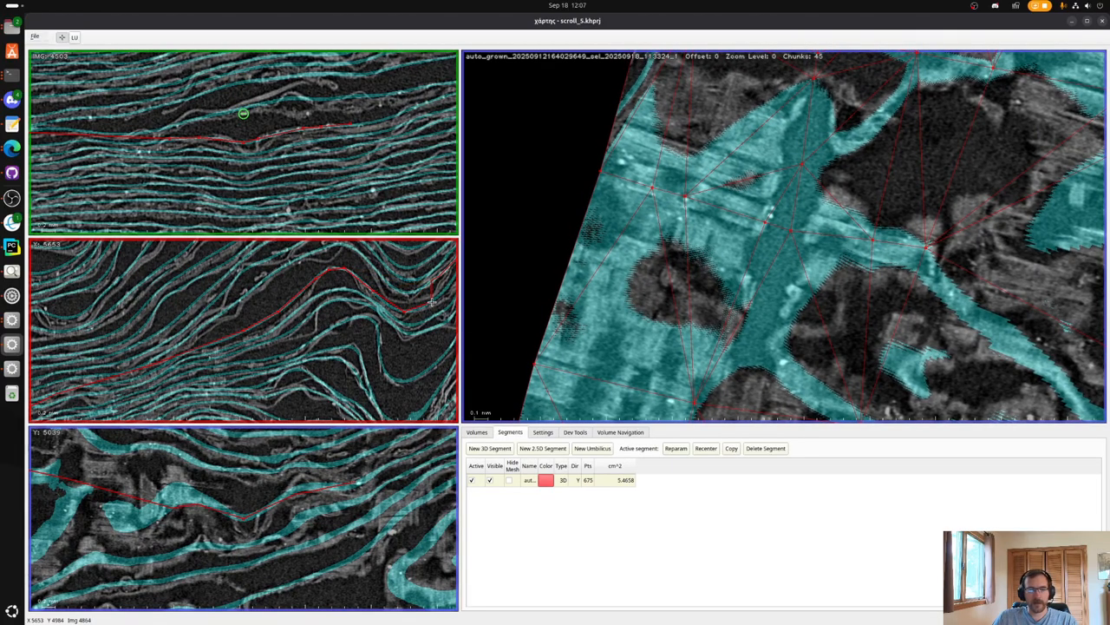
{"action": "left_click", "coordinate": [421, 307], "text": "shift"}
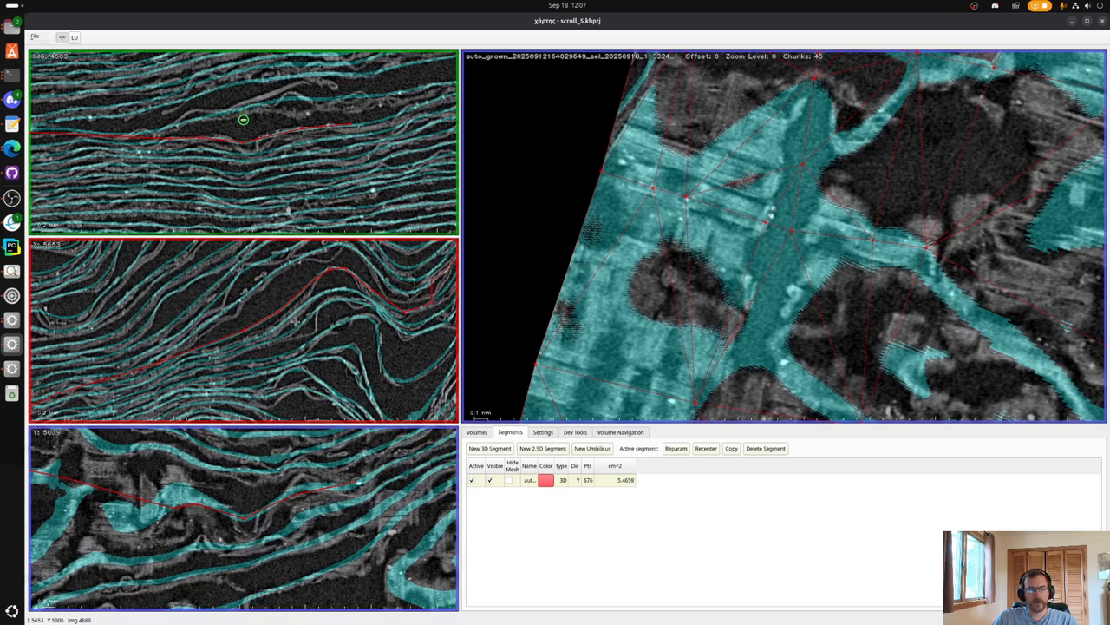
Add points down the long slope below the crest in the X 5653 slice, ending at about image 4254.
{"action": "left_click", "coordinate": [781, 286], "text": "shift"}
{"action": "left_click_drag", "start_coordinate": [217, 346], "coordinate": [219, 343]}
{"action": "scroll", "coordinate": [219, 342], "scroll_direction": "up", "scroll_amount": 3}
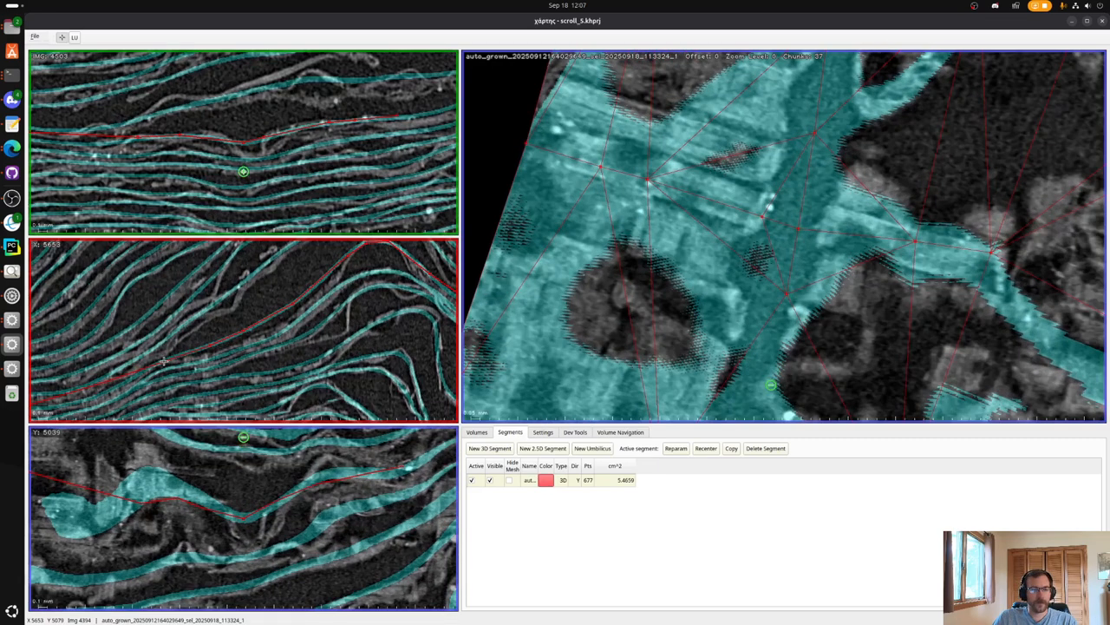
{"action": "left_click", "coordinate": [163, 362], "text": "shift"}
{"action": "left_click", "coordinate": [130, 380], "text": "shift"}
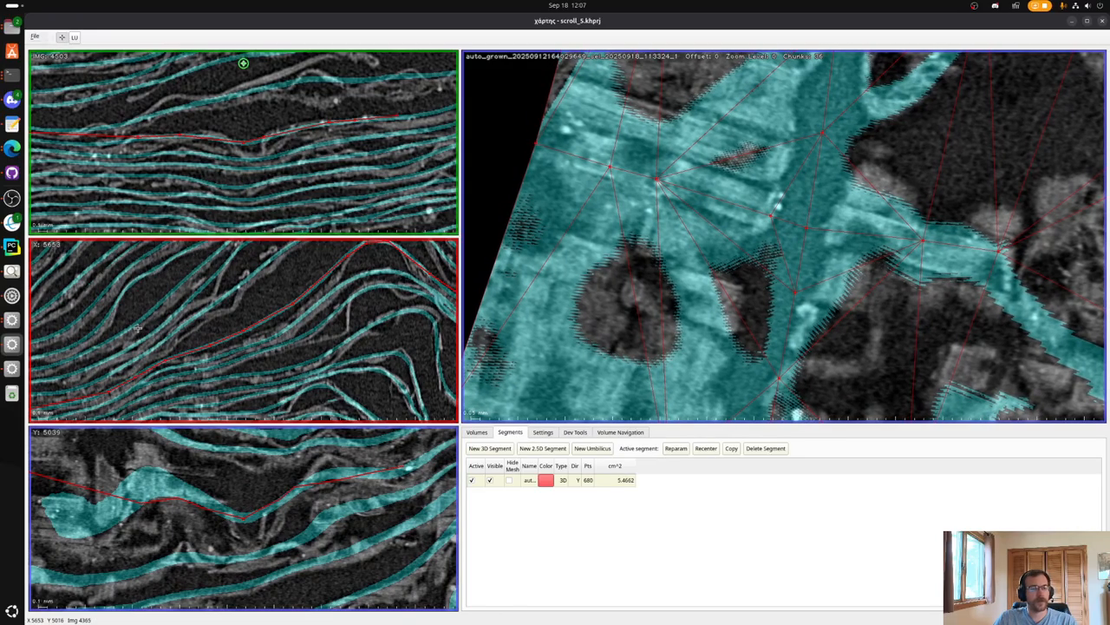
{"action": "left_click", "coordinate": [58, 408], "text": "shift"}
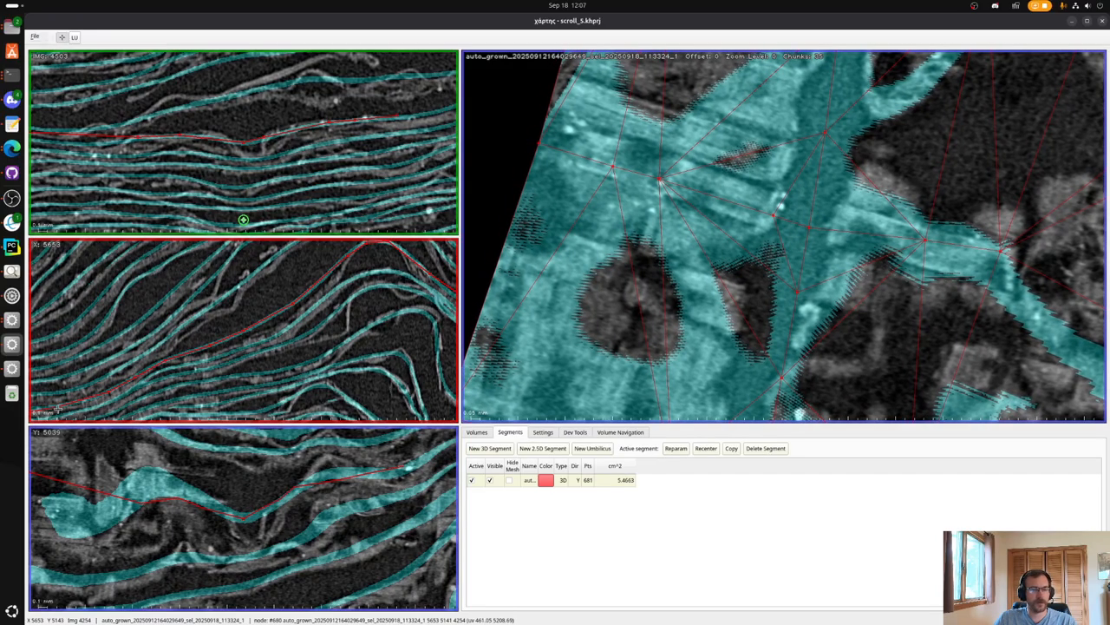
Center on the node at X 5511 and add three points along the sheet in slice 4503 as far as about X 5345.
{"action": "key", "text": "x"}
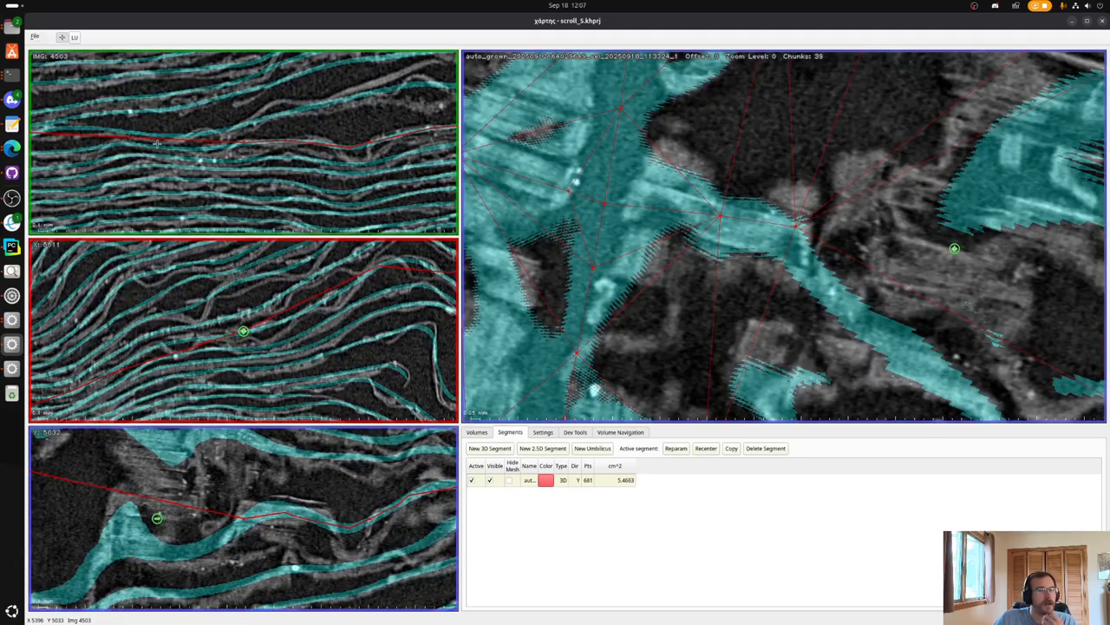
{"action": "left_click", "coordinate": [119, 143], "text": "shift"}
{"action": "left_click", "coordinate": [183, 148], "text": "shift"}
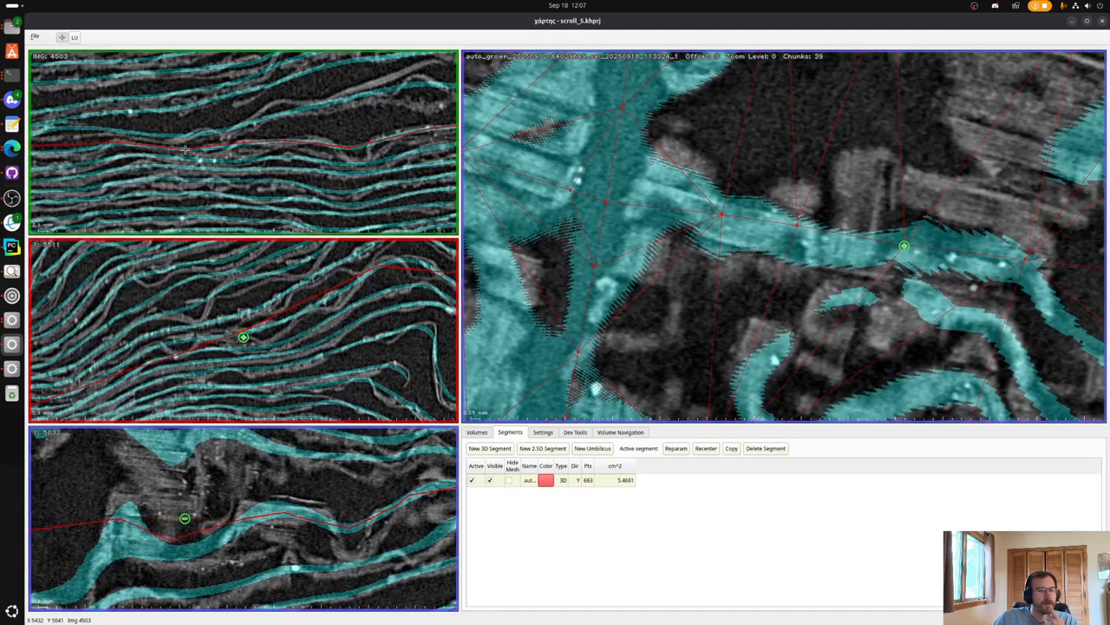
{"action": "left_click", "coordinate": [210, 149], "text": "shift"}
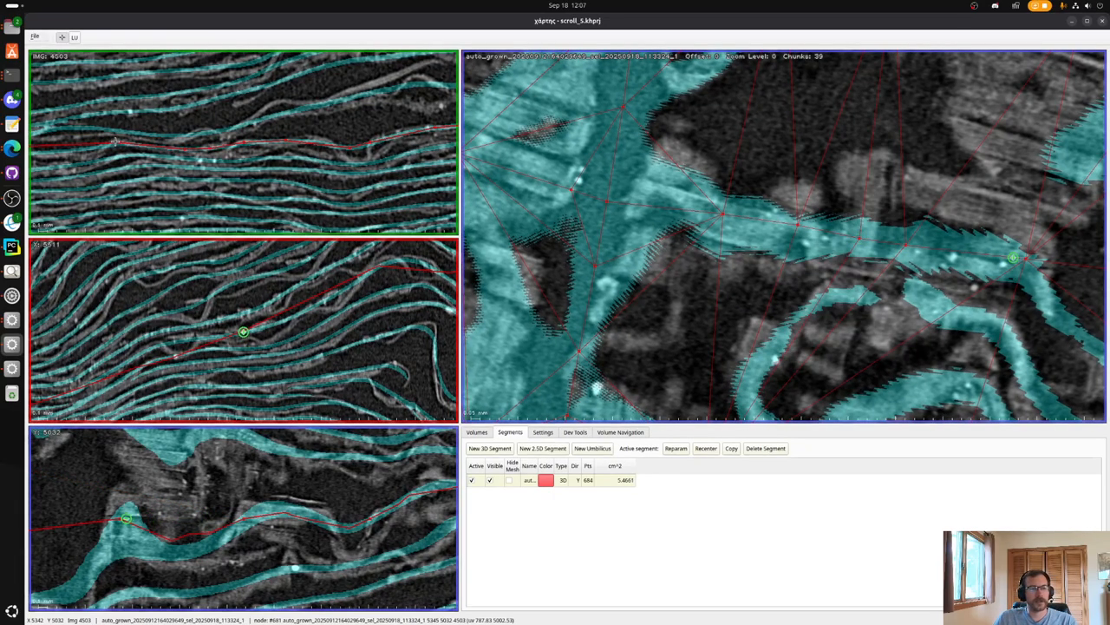
Center on the node at X 5345, add and adjust points along the sheet in slice 4503, and center on the one at X 5237.
{"action": "key", "text": "x"}
{"action": "left_click", "coordinate": [166, 152], "text": "shift"}
{"action": "left_click", "coordinate": [198, 150], "text": "shift"}
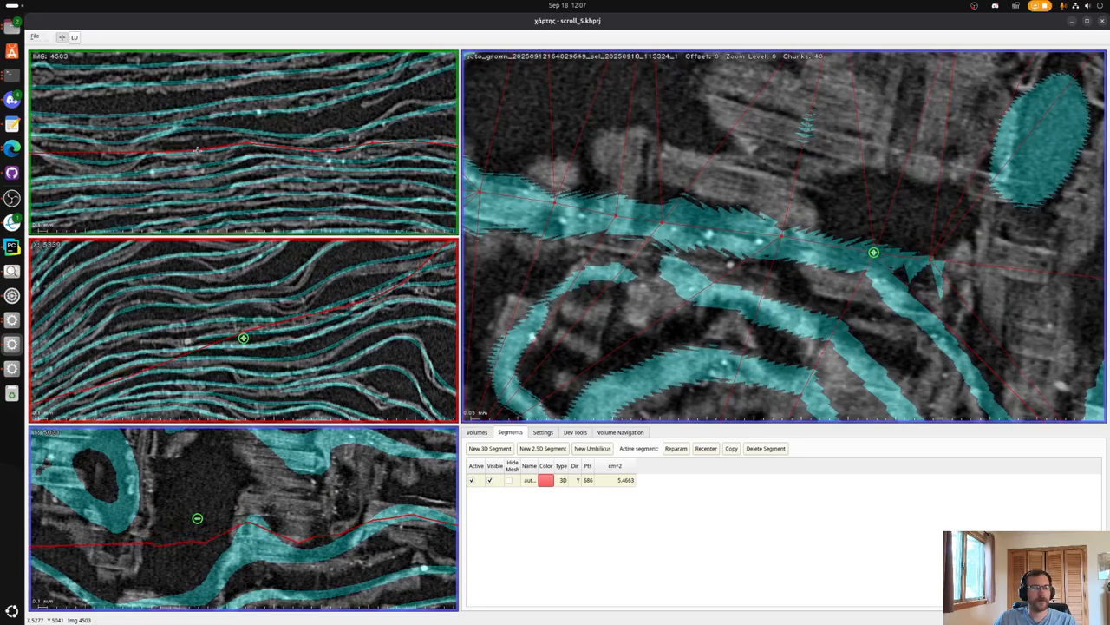
{"action": "left_click_drag", "start_coordinate": [167, 151], "coordinate": [167, 152]}
{"action": "key", "text": "x"}
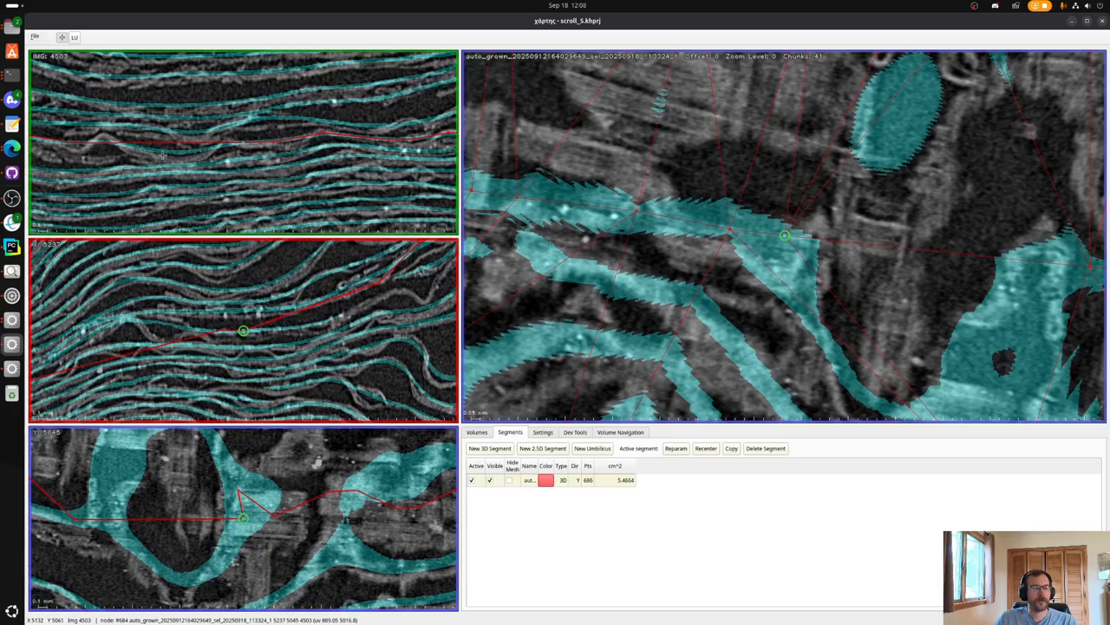
Add points along the sheet in slice 4503 between about X 5163 and X 5044, raising the node on the small crest to about X 5048.
{"action": "left_click", "coordinate": [177, 151], "text": "shift"}
{"action": "left_click", "coordinate": [101, 141], "text": "shift"}
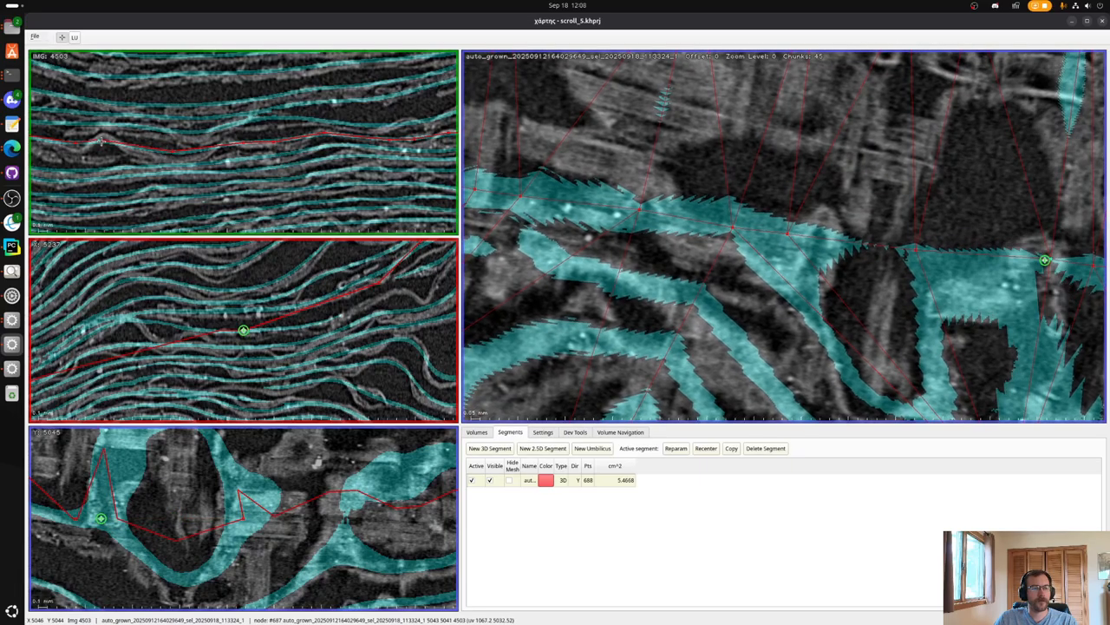
{"action": "left_click_drag", "start_coordinate": [100, 142], "coordinate": [103, 134]}
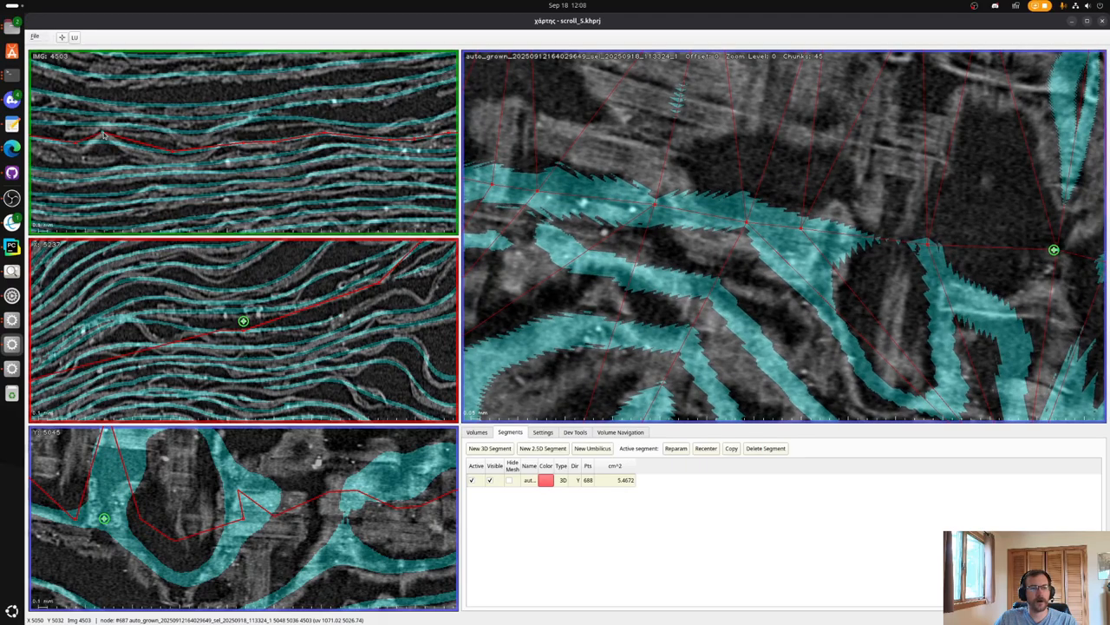
{"action": "left_click", "coordinate": [94, 141], "text": "shift"}
{"action": "left_click", "coordinate": [132, 147], "text": "shift"}
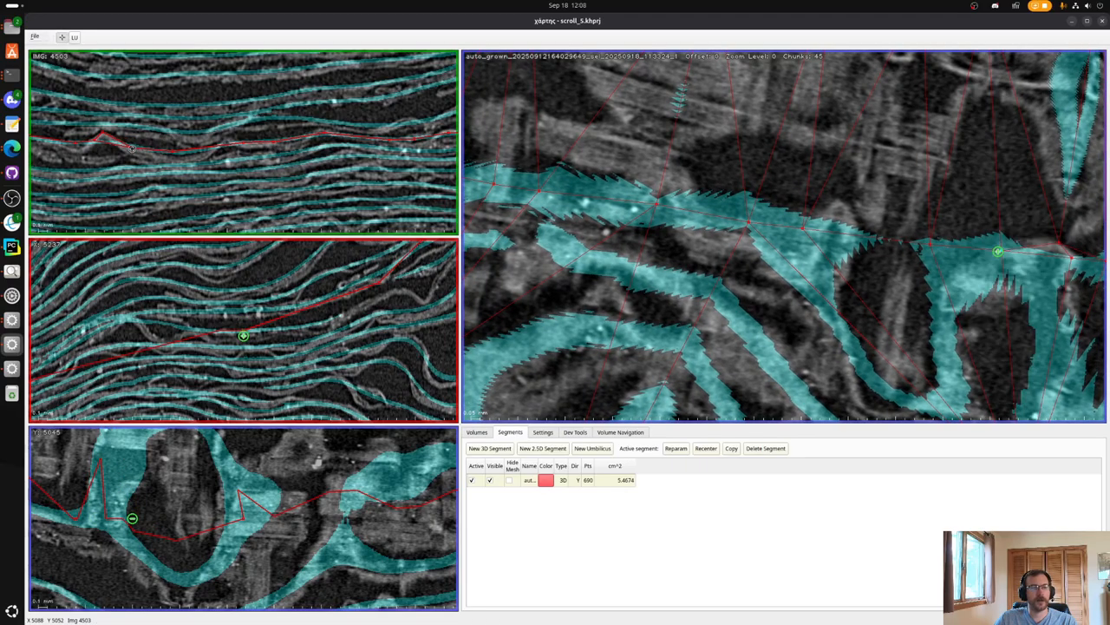
Delete two of the new points between X 5048 and X 5237 in slice 4503, and center on the crest node at X 5048.
{"action": "key", "text": "Delete"}
{"action": "key", "text": "Delete"}
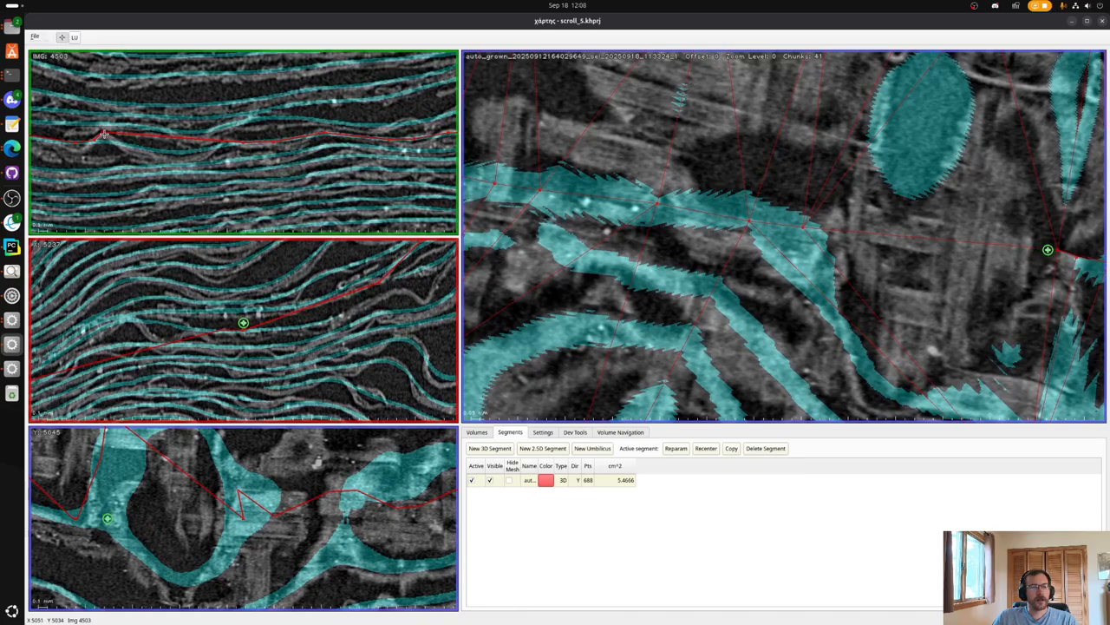
{"action": "key", "text": "x"}
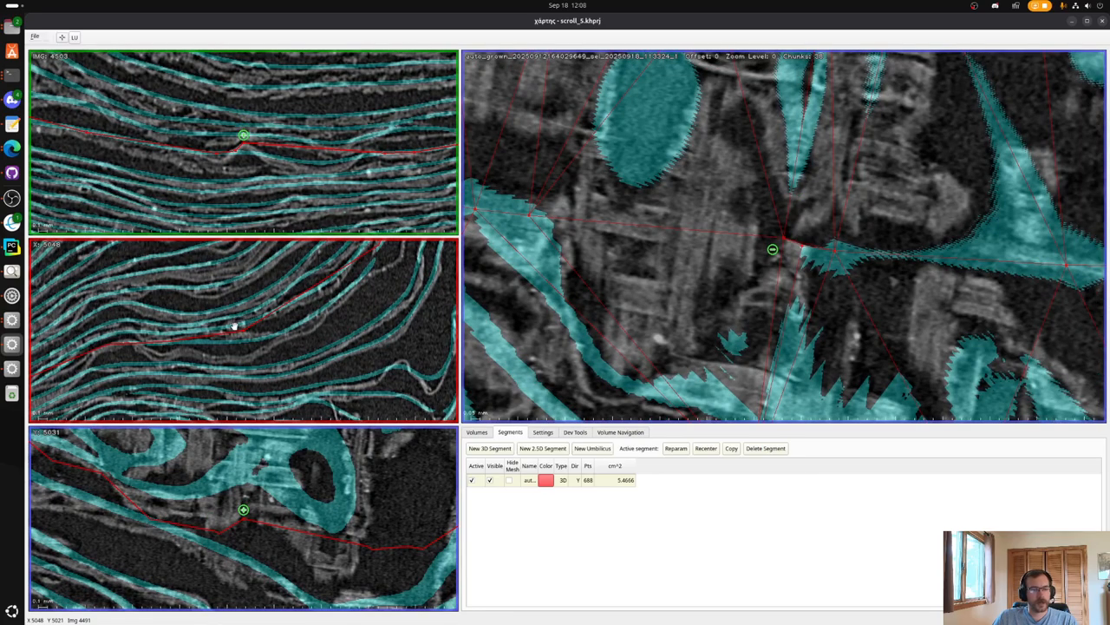
Center on the node at X 5237 and add four points along the sheet in the X 5237 slice, between about images 4362 and 4582.
{"action": "scroll", "coordinate": [234, 326], "scroll_direction": "down", "scroll_amount": 5}
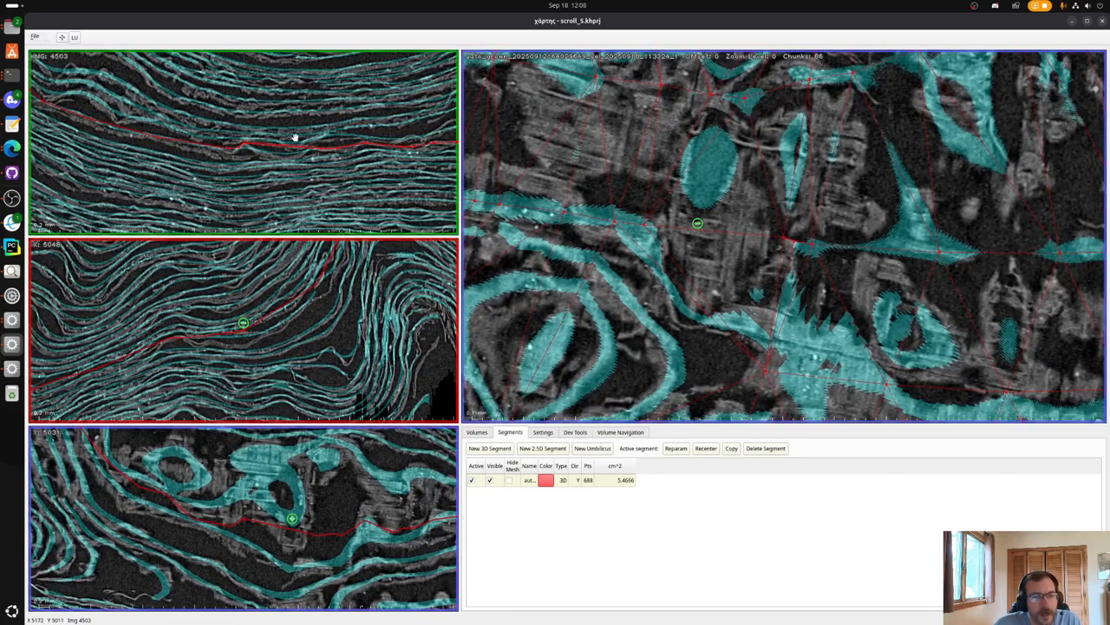
{"action": "key", "text": "x"}
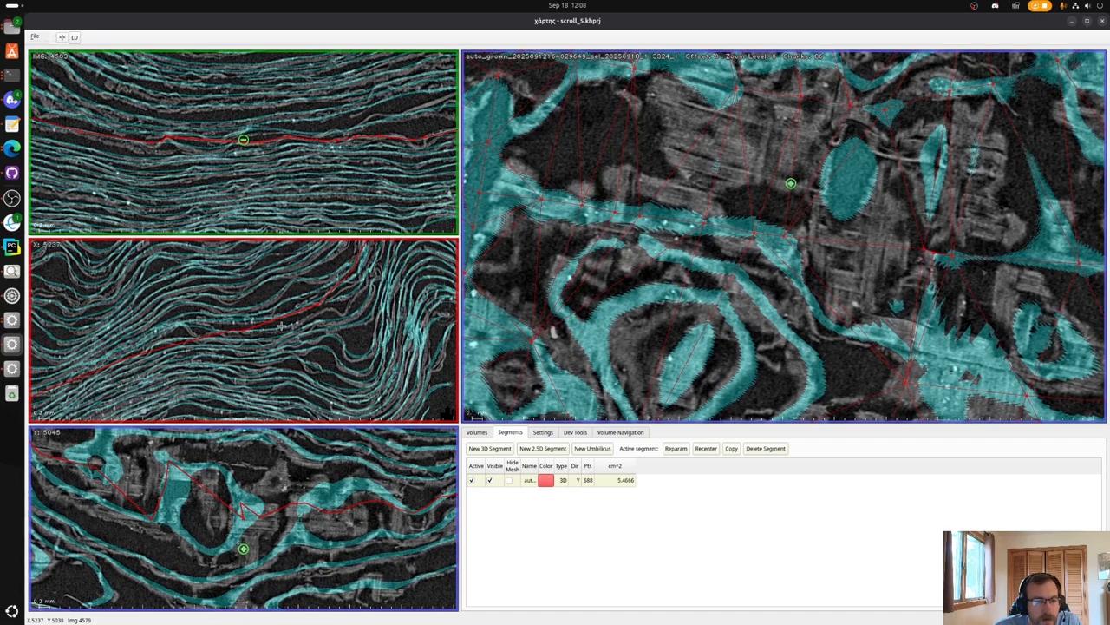
{"action": "left_click", "coordinate": [288, 325], "text": "shift"}
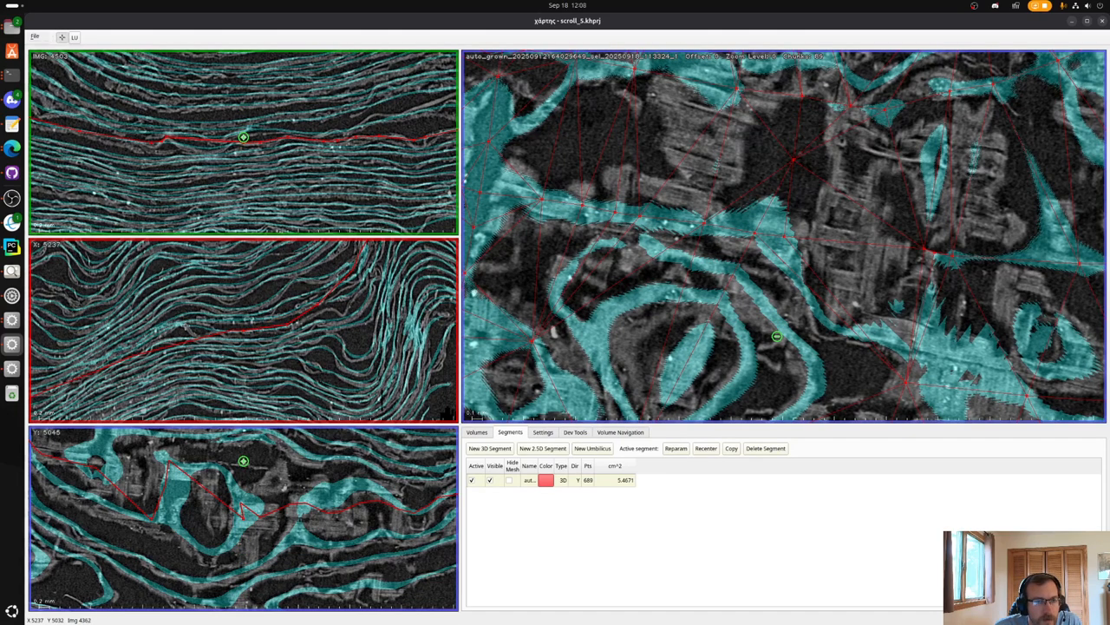
{"action": "left_click", "coordinate": [185, 327], "text": "shift"}
{"action": "left_click", "coordinate": [229, 329], "text": "shift"}
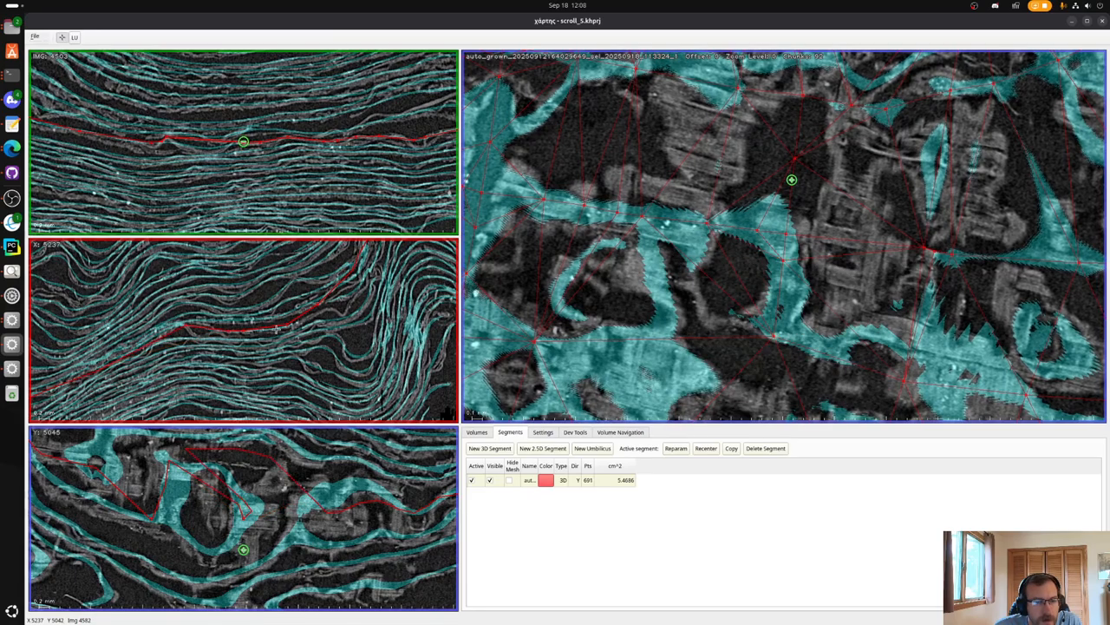
{"action": "left_click", "coordinate": [276, 329], "text": "shift"}
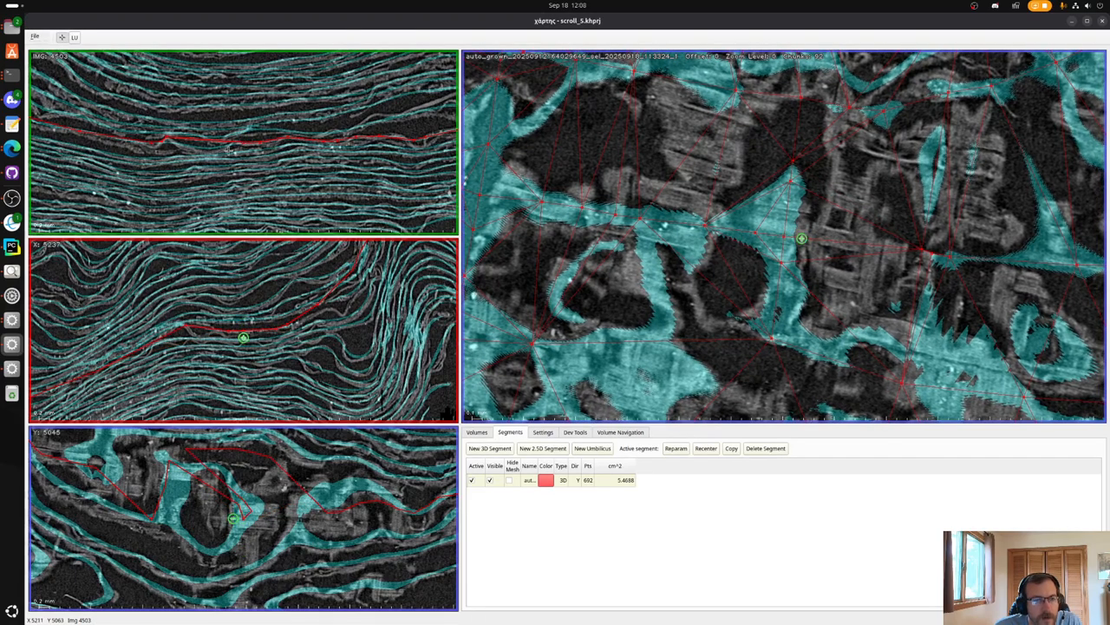
Add and prune points along the dip in slice 4503 between about X 5163 and X 5085, and reparameterize the segment.
{"action": "left_click", "coordinate": [205, 149], "text": "shift"}
{"action": "left_click", "coordinate": [180, 145], "text": "shift"}
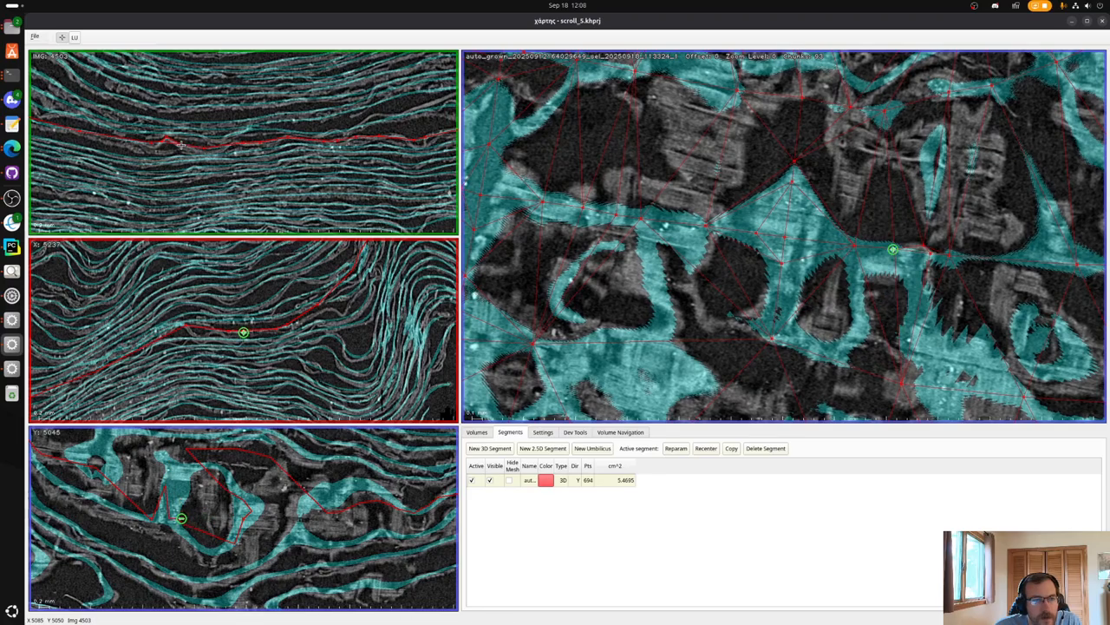
{"action": "key", "text": "Delete"}
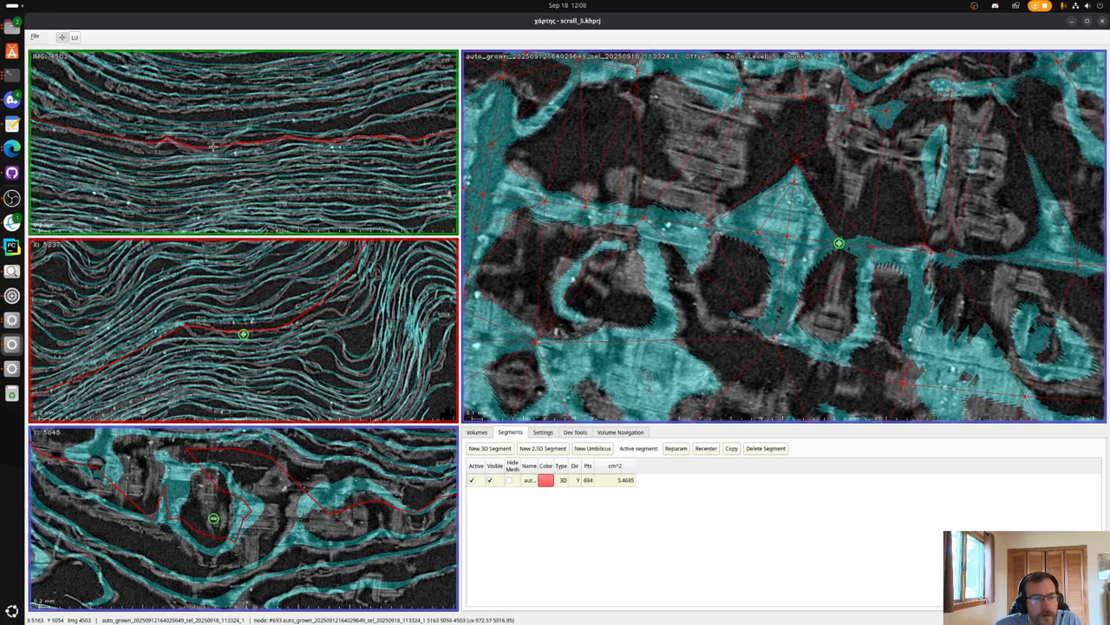
{"action": "left_click", "coordinate": [682, 449]}
Center on the node at X 5120, add four points up the rising side of the sheet in that X slice, and reparameterize the segment.
{"action": "key", "text": "x"}
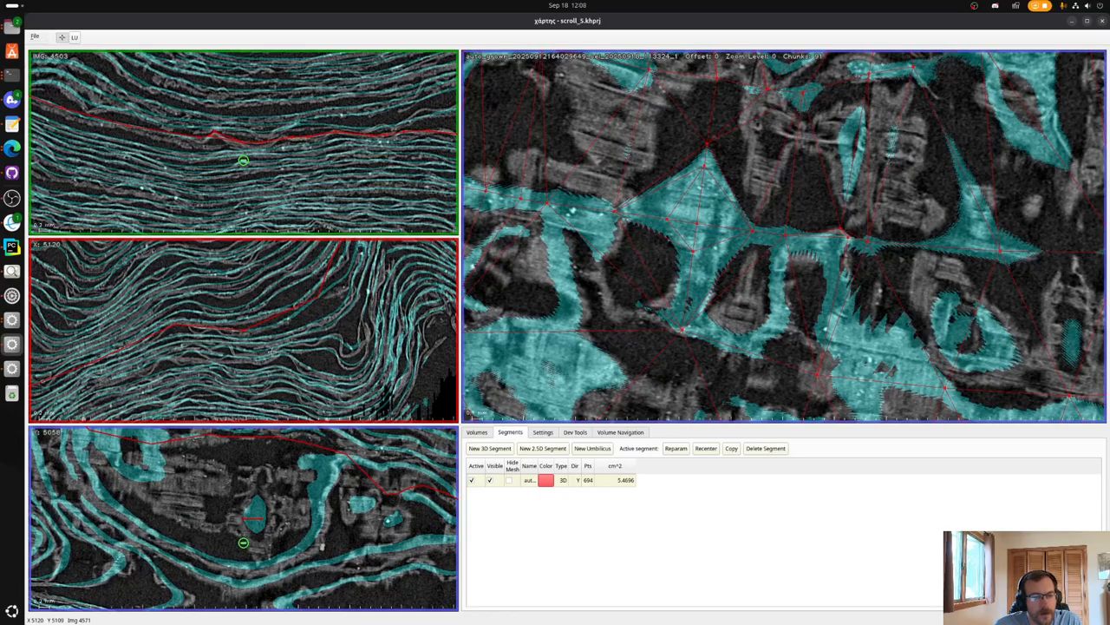
{"action": "left_click", "coordinate": [282, 322], "text": "shift"}
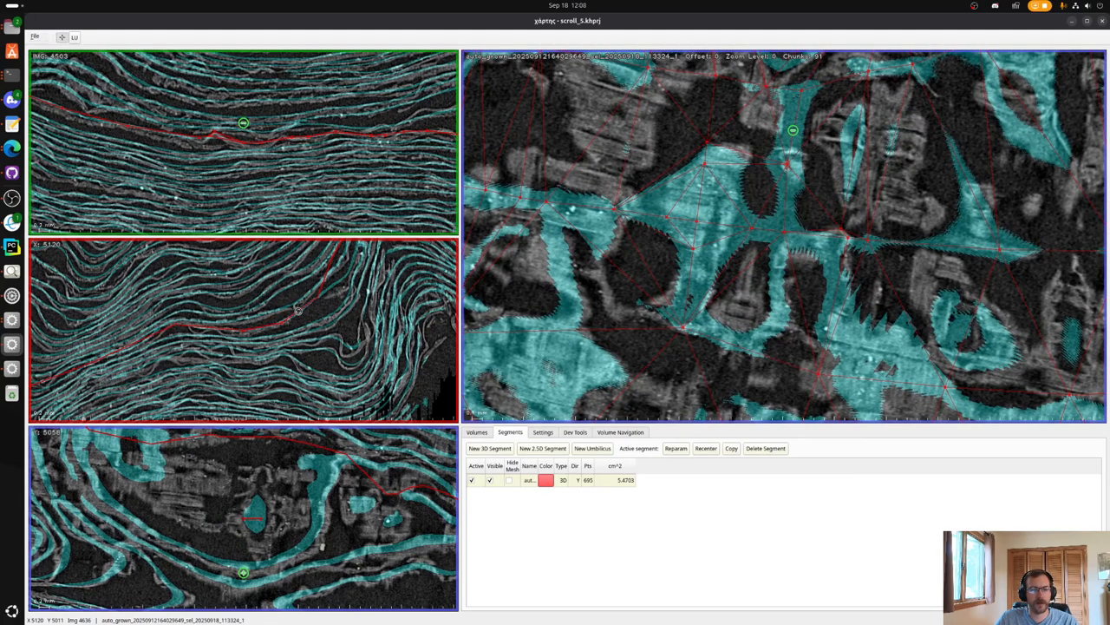
{"action": "left_click", "coordinate": [296, 311], "text": "shift"}
{"action": "left_click", "coordinate": [353, 268], "text": "shift"}
{"action": "left_click", "coordinate": [337, 282], "text": "shift"}
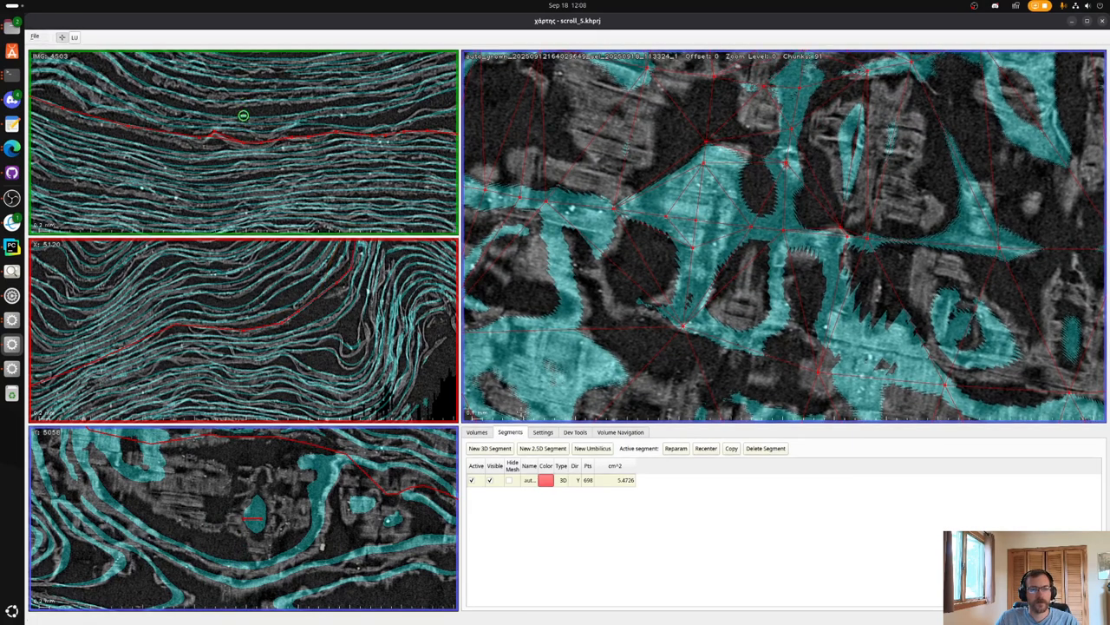
{"action": "left_click", "coordinate": [682, 449]}
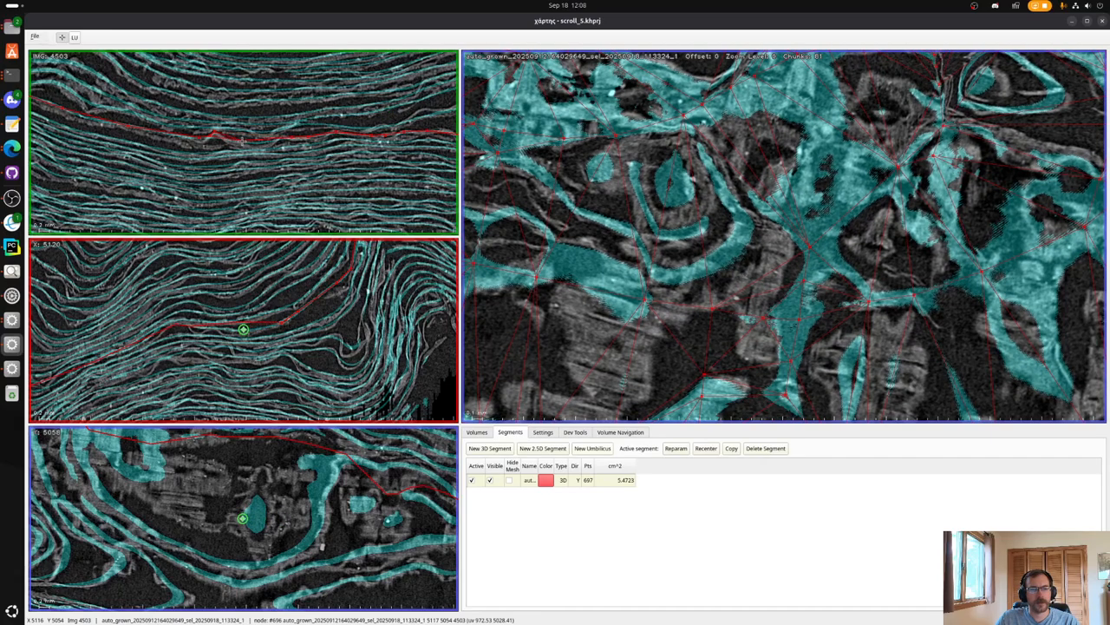
Replace the points around X 5117 in slice 4503 with a point on the sheet at about X 5133.
{"action": "left_click", "coordinate": [243, 140], "text": "shift"}
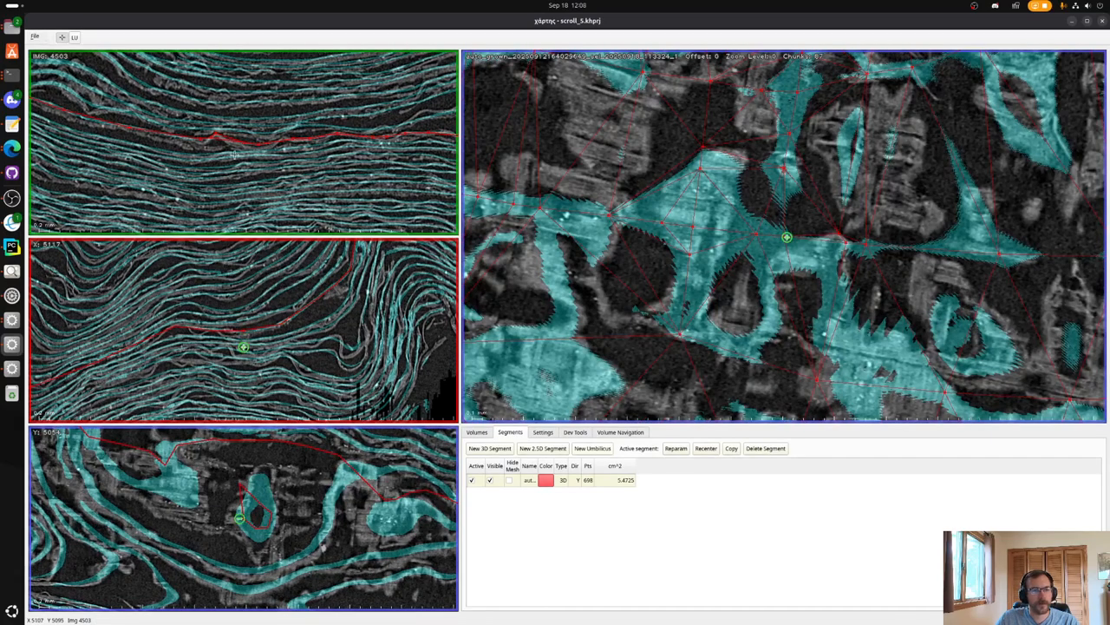
{"action": "key", "text": "Delete"}
{"action": "key", "text": "Delete"}
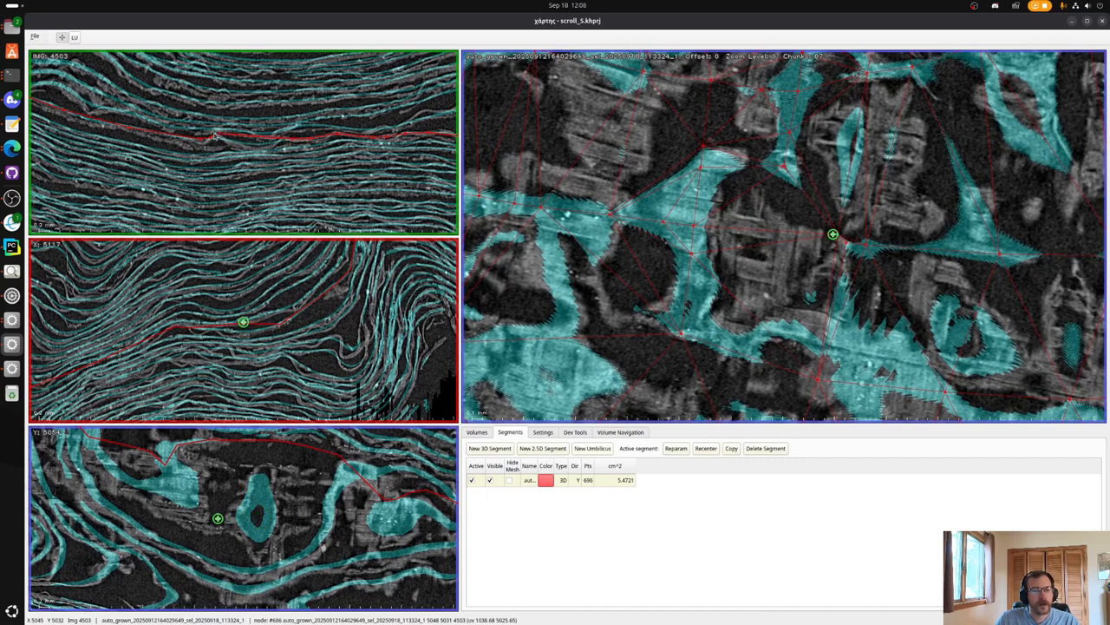
{"action": "left_click", "coordinate": [251, 145], "text": "shift"}
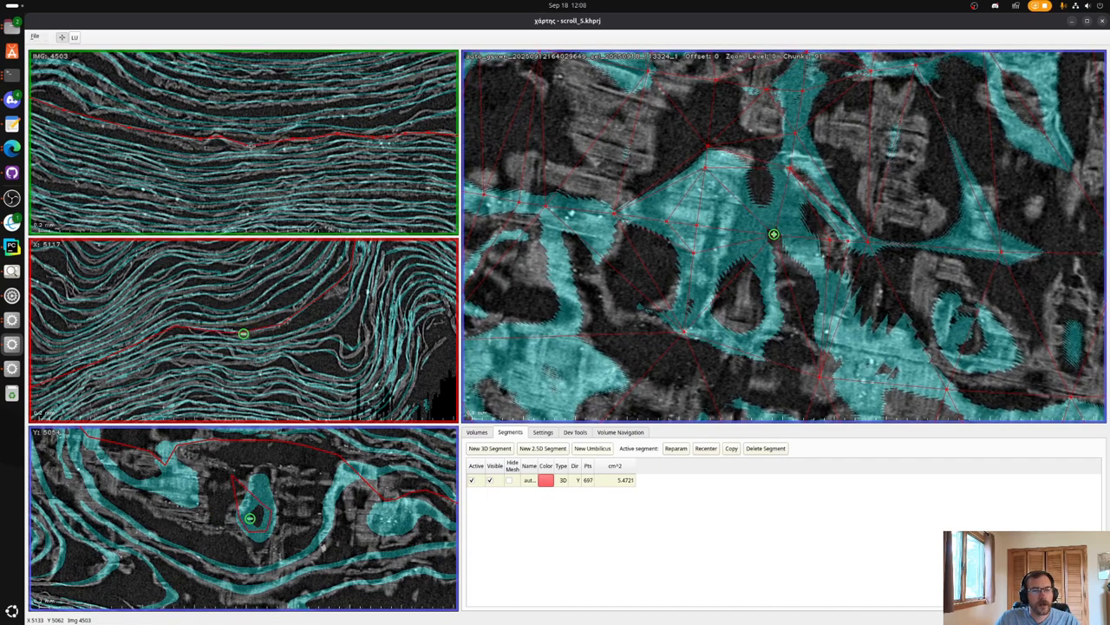
Center on the node at X 5037 and add points along the sheet in slice 4503 as far as about X 4612.
{"action": "key", "text": "x"}
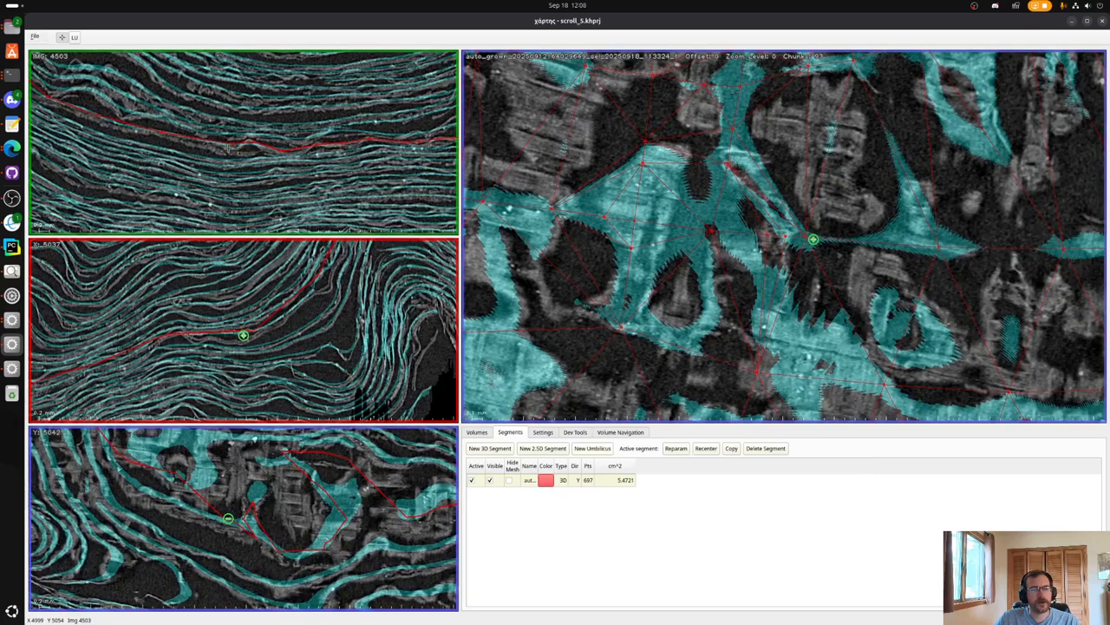
{"action": "scroll", "coordinate": [248, 145], "scroll_direction": "up", "scroll_amount": 4}
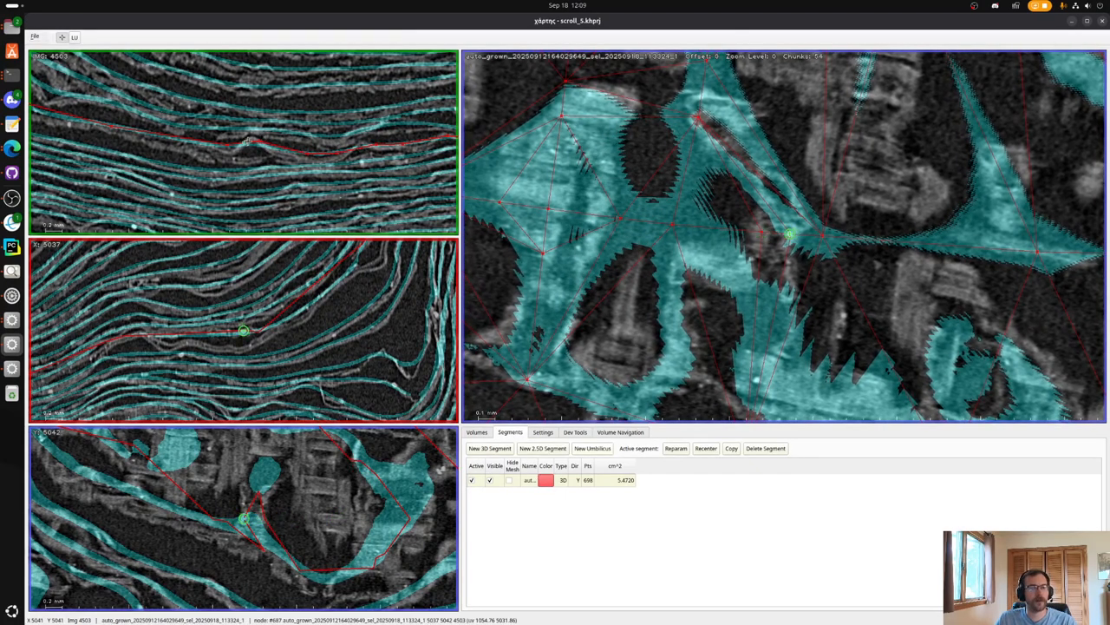
{"action": "left_click", "coordinate": [191, 144]}
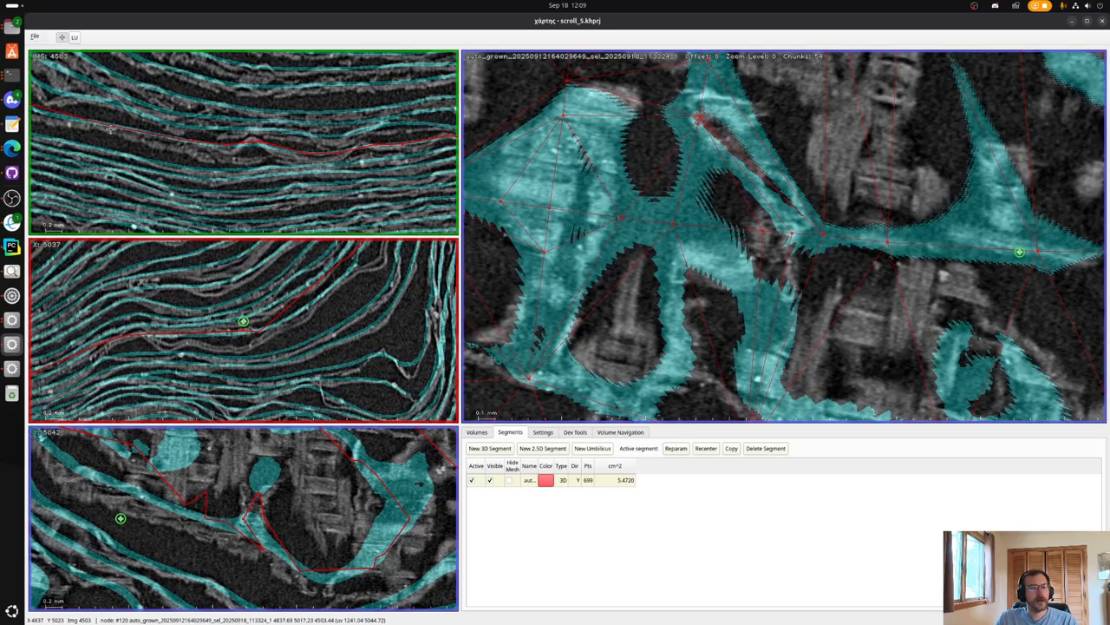
{"action": "left_click_drag", "start_coordinate": [67, 111], "coordinate": [200, 128]}
{"action": "left_click", "coordinate": [182, 131]}
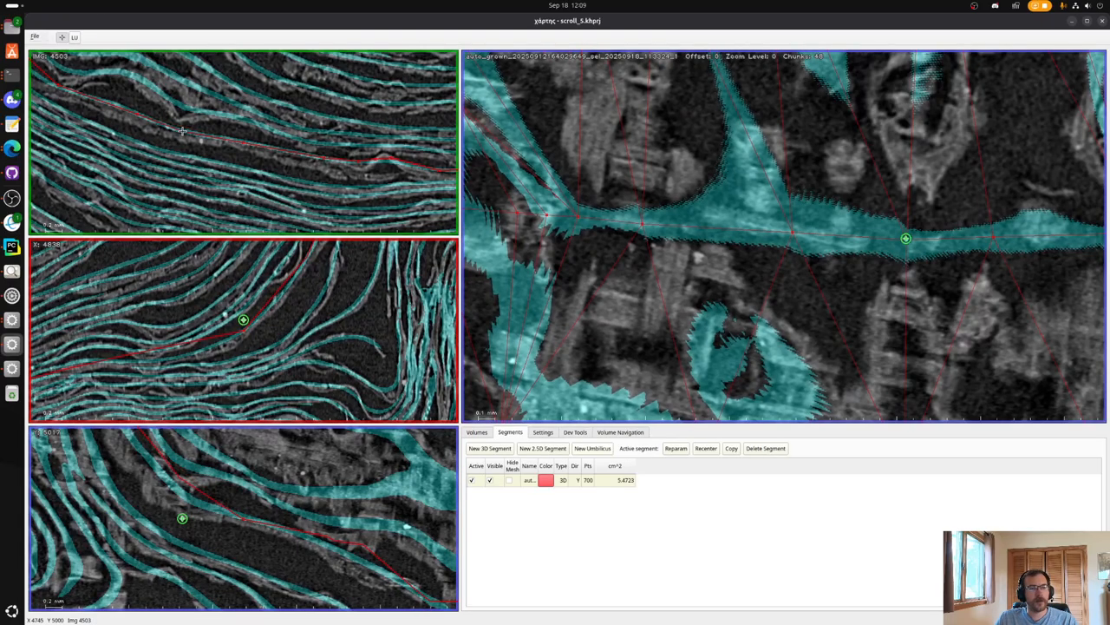
{"action": "left_click", "coordinate": [122, 101]}
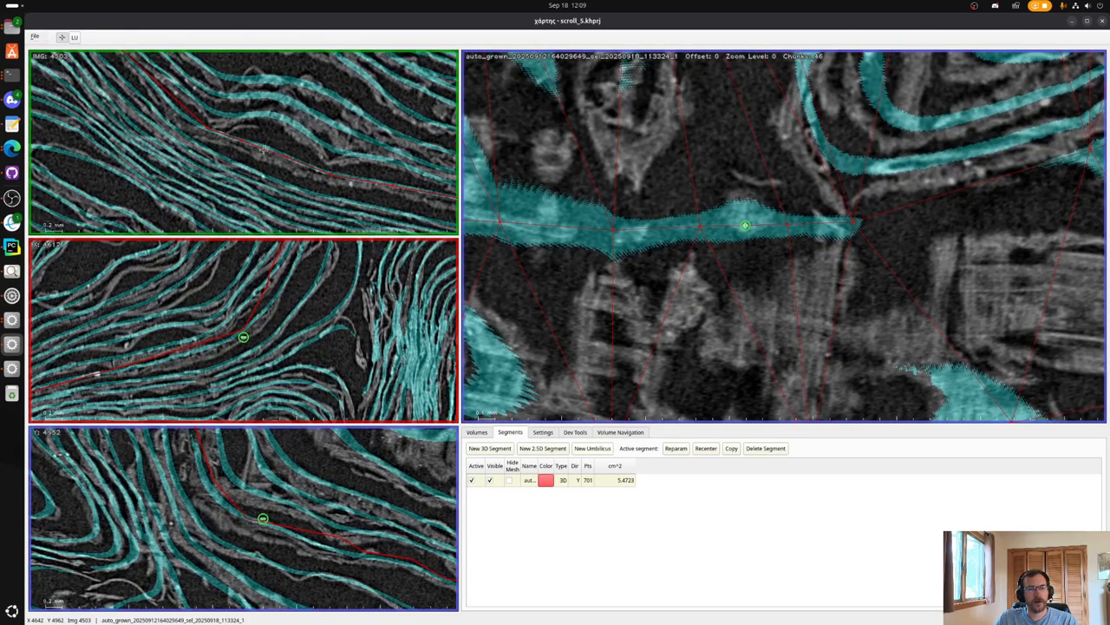
{"action": "left_click", "coordinate": [262, 149]}
Add points along the sheet in the X 4612 slice between about images 4588 and 4190, nudging one on the lower slope onto the sheet.
{"action": "left_click", "coordinate": [299, 253]}
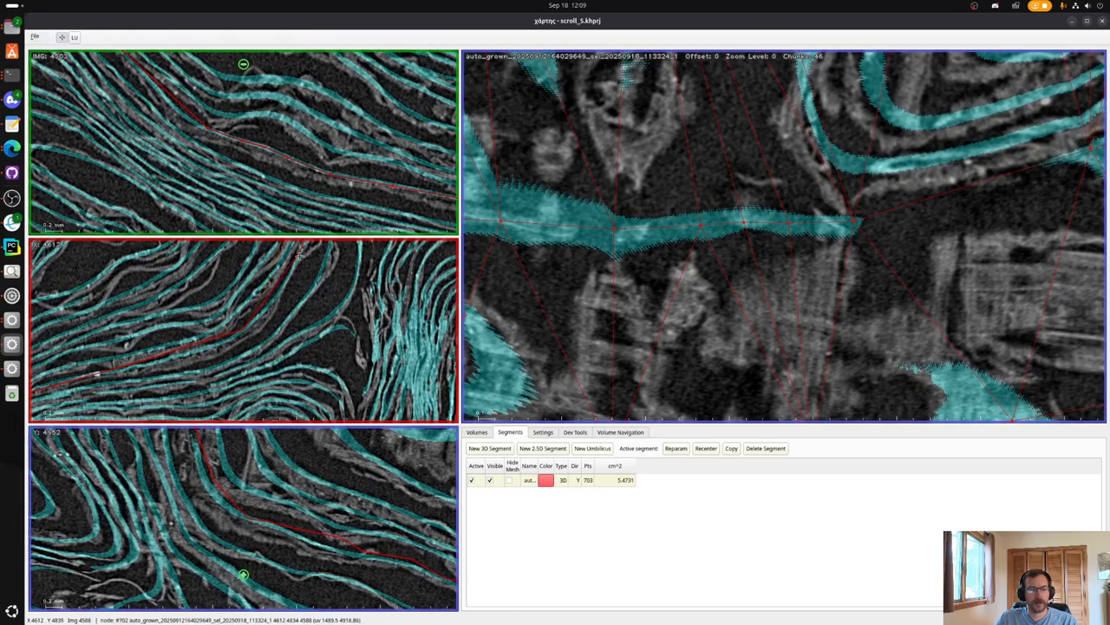
{"action": "left_click", "coordinate": [283, 288]}
{"action": "left_click", "coordinate": [266, 311]}
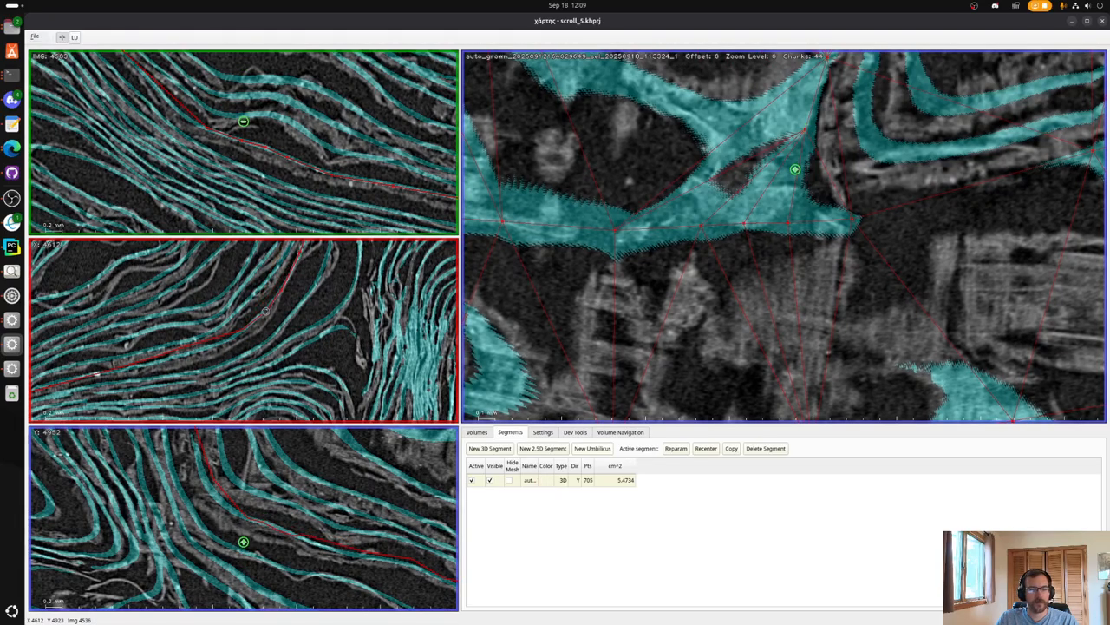
{"action": "left_click", "coordinate": [171, 360]}
{"action": "left_click", "coordinate": [207, 344]}
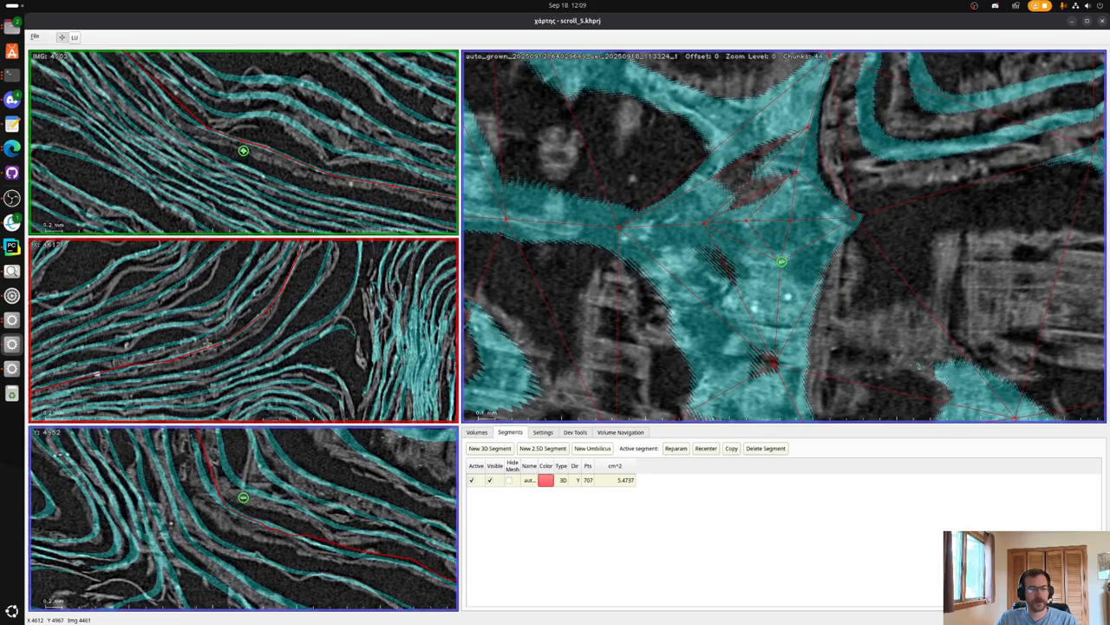
{"action": "left_click_drag", "start_coordinate": [171, 360], "coordinate": [170, 356]}
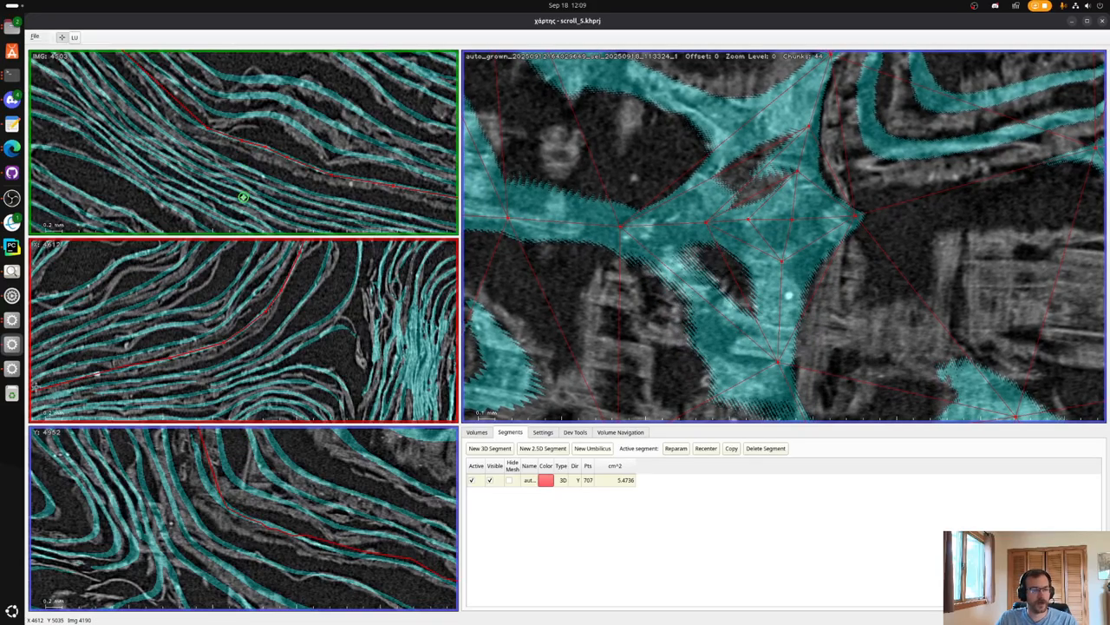
{"action": "left_click", "coordinate": [39, 387]}
{"action": "left_click", "coordinate": [244, 342]}
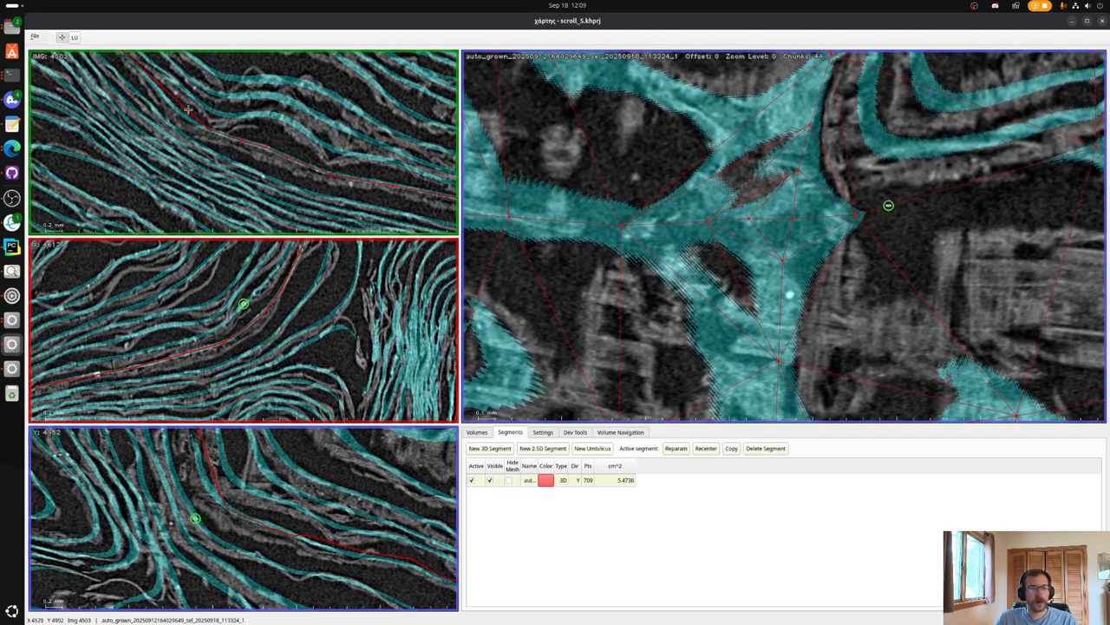
Add two points up the steep stretch of the sheet in slice 4503 past X 4522, and center on the node at X 4456.
{"action": "left_click", "coordinate": [240, 154]}
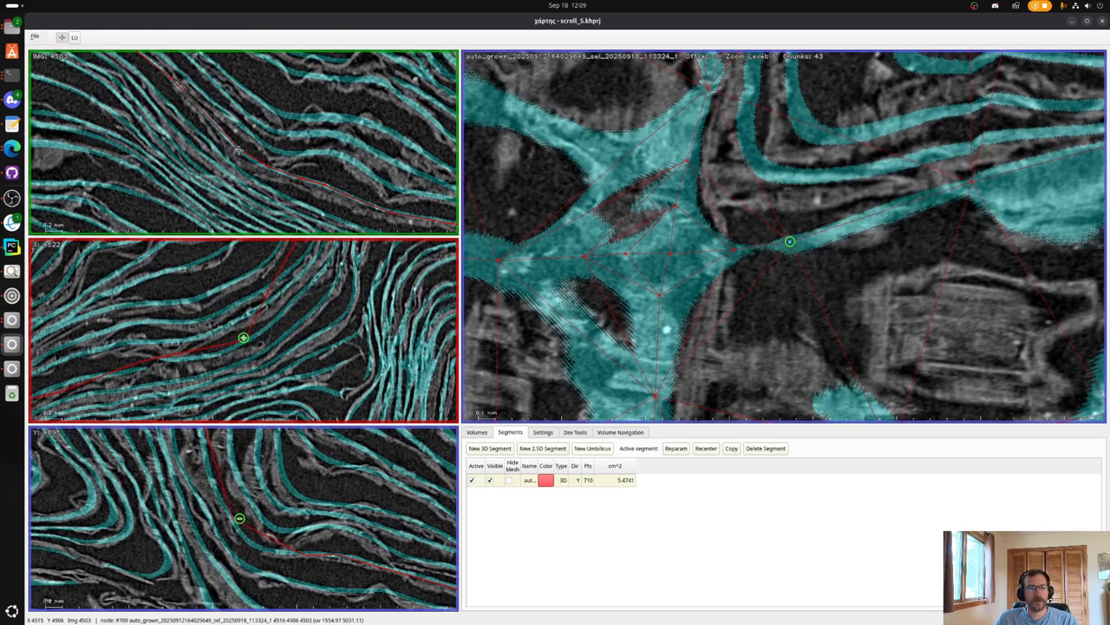
{"action": "left_click", "coordinate": [200, 109]}
{"action": "key", "text": "x"}
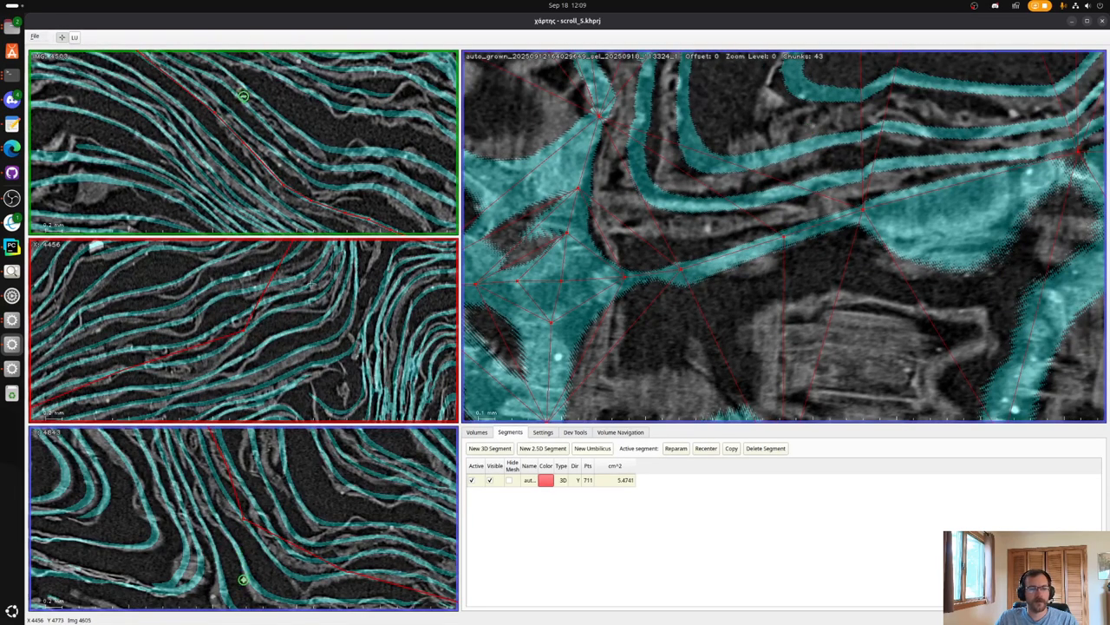
Add points along the sheet in the X 4456 slice between about images 4638 and 4182.
{"action": "left_click", "coordinate": [315, 297]}
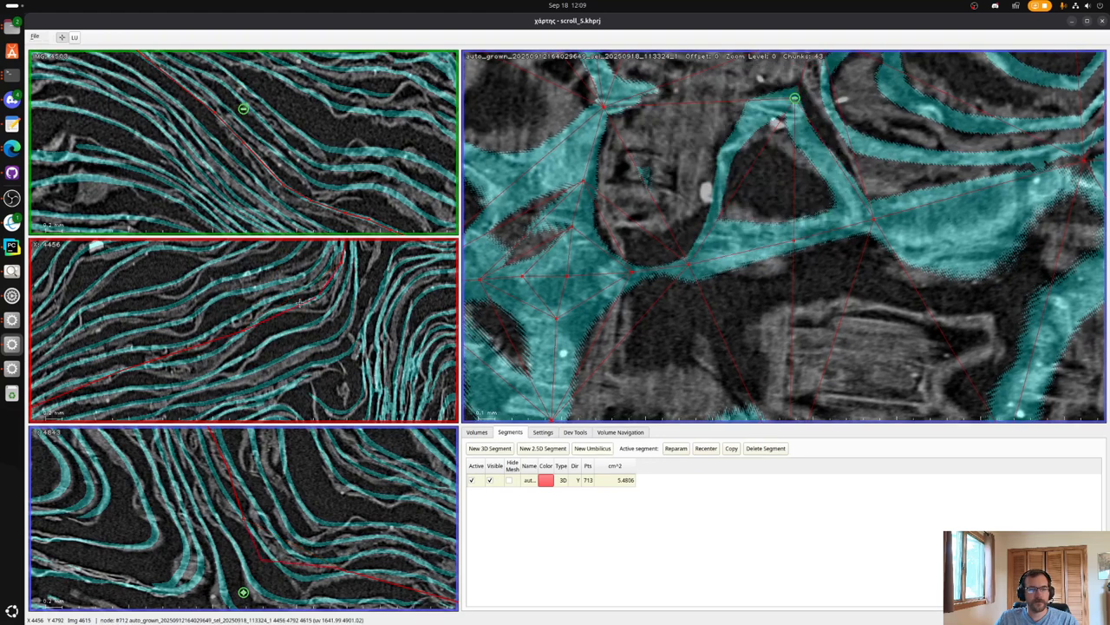
{"action": "left_click", "coordinate": [280, 310]}
{"action": "left_click", "coordinate": [332, 280]}
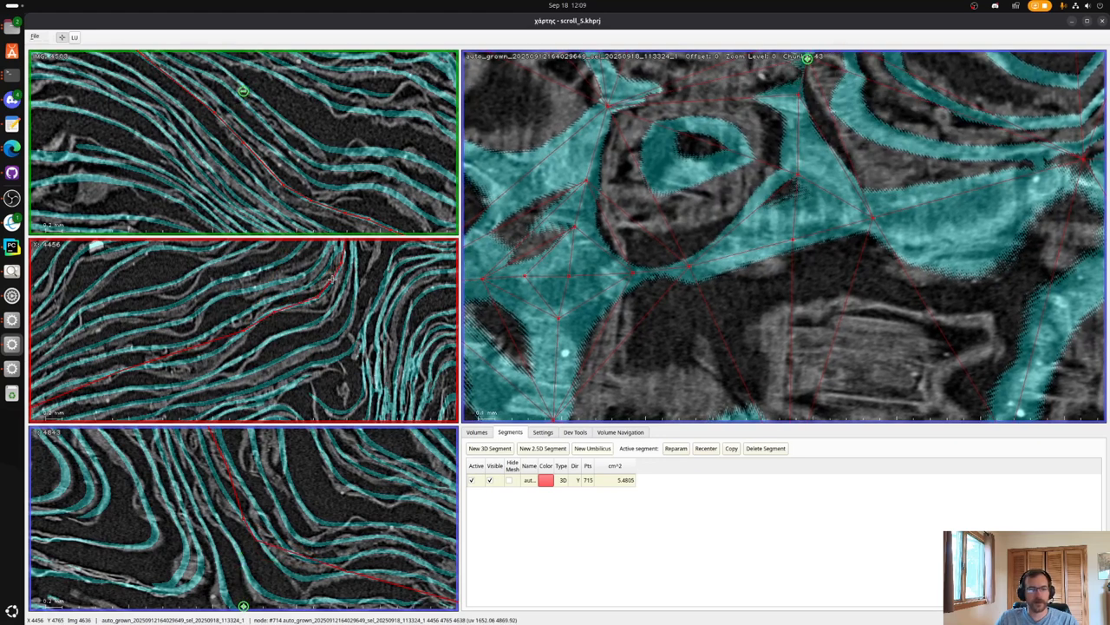
{"action": "left_click", "coordinate": [200, 358]}
{"action": "left_click", "coordinate": [221, 348]}
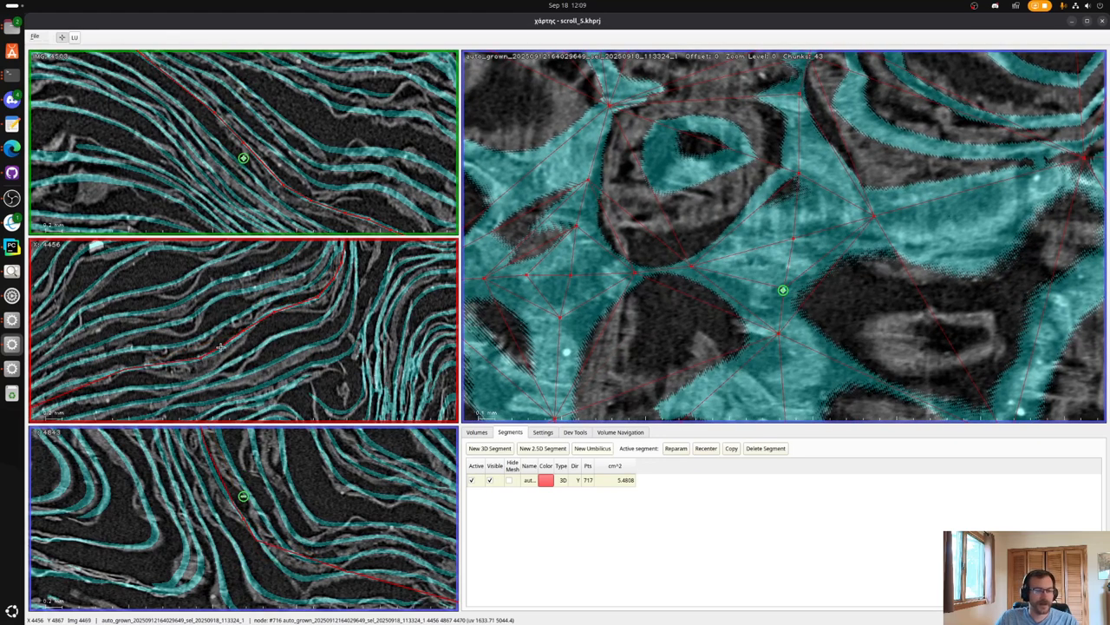
{"action": "left_click", "coordinate": [32, 402]}
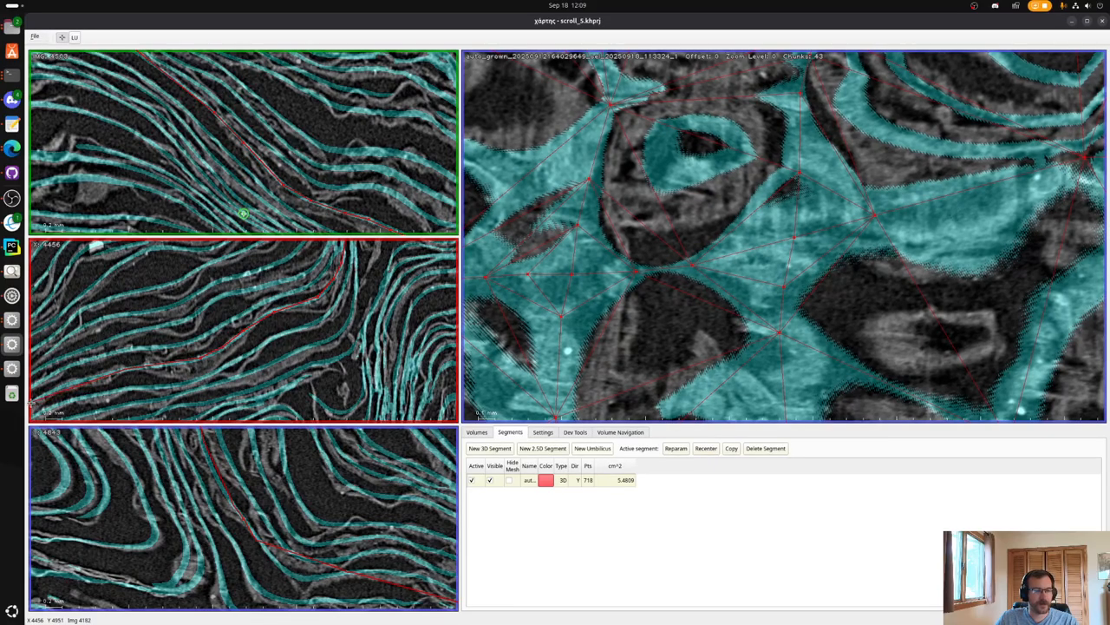
Add one more point in the X 4456 slice and further points along the sheet in slice 4503, centering on the node at X 4230.
{"action": "left_click", "coordinate": [120, 375]}
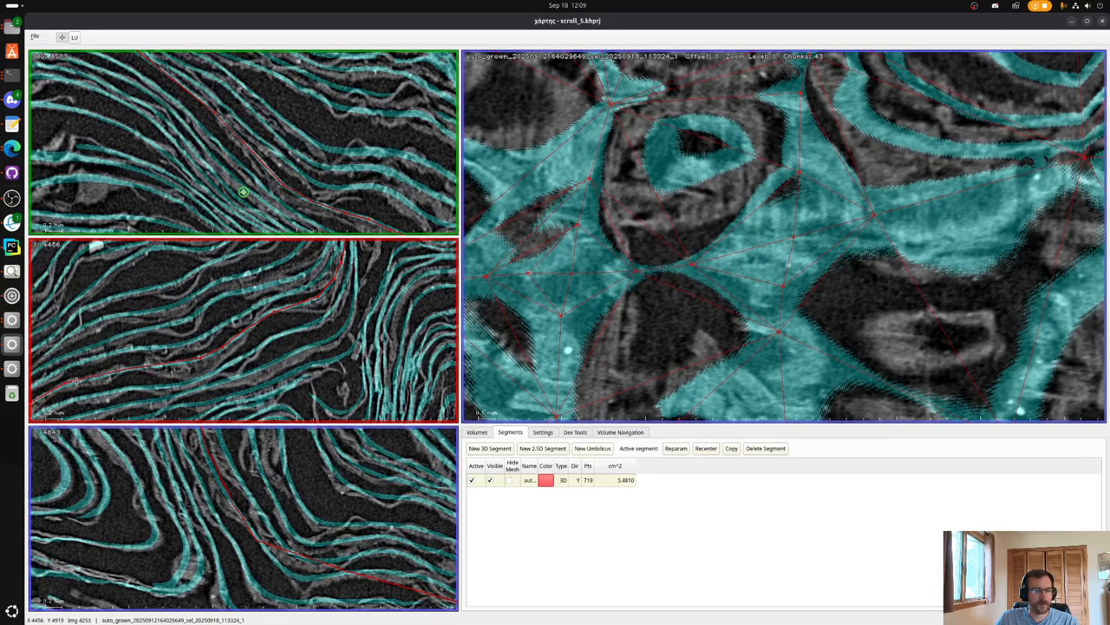
{"action": "key", "text": "x"}
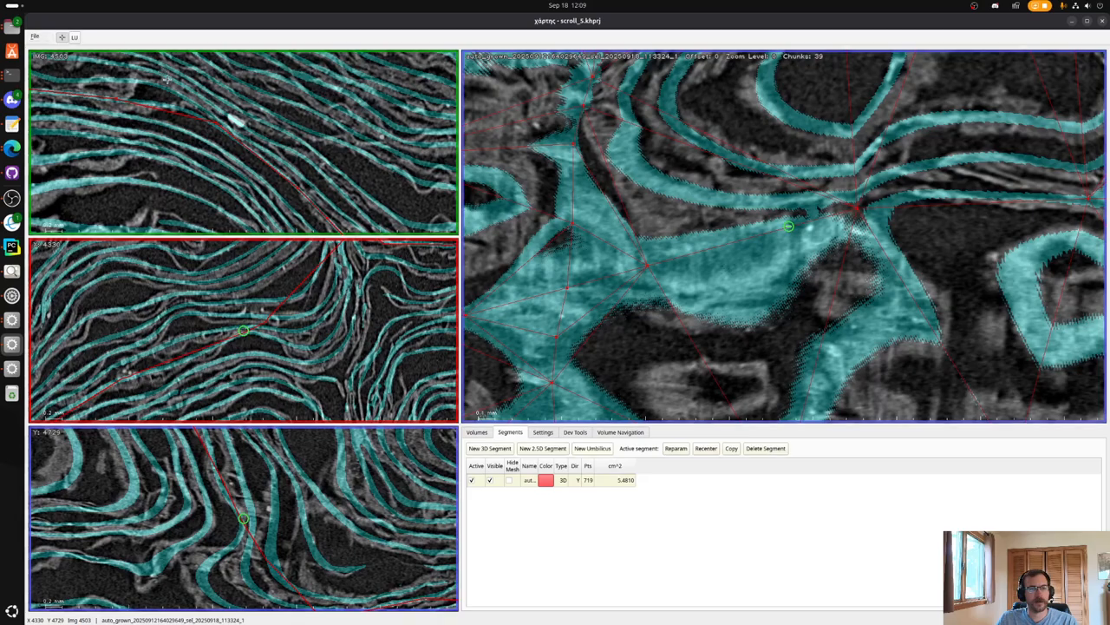
{"action": "left_click", "coordinate": [178, 108]}
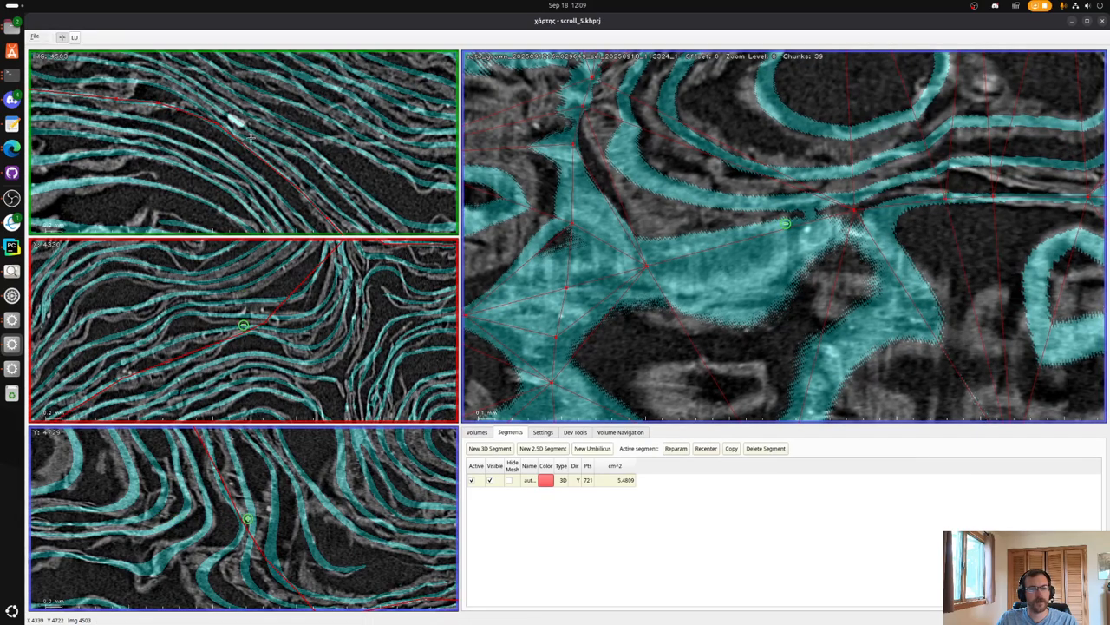
{"action": "left_click", "coordinate": [262, 155]}
{"action": "key", "text": "x"}
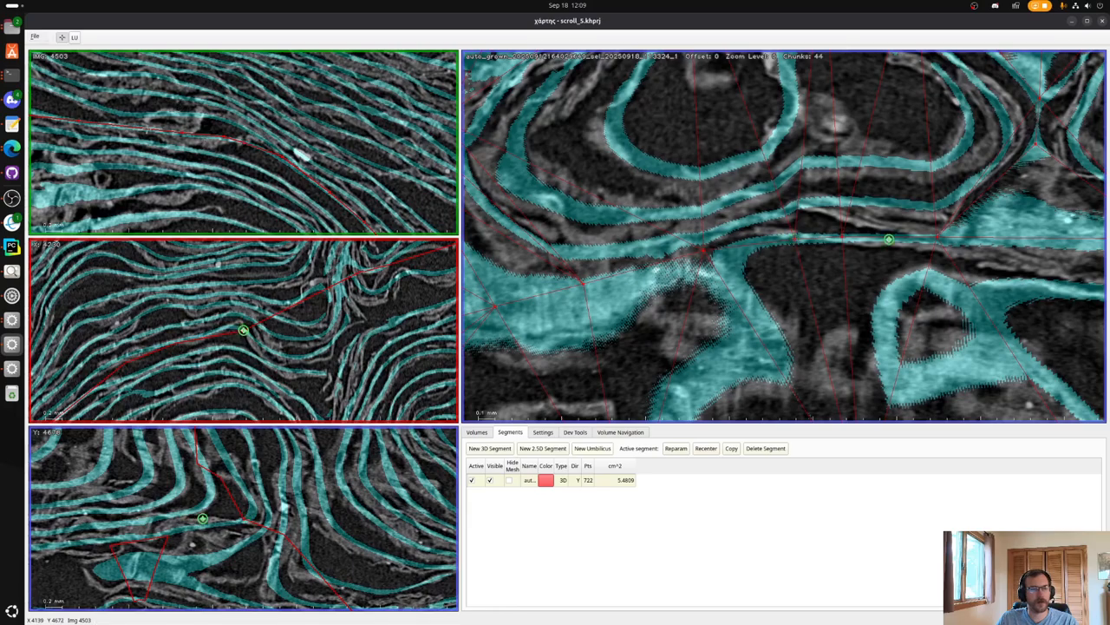
Add points along the sheet in the X 4230 slice between about images 4621 and 4263, following the dip beside the steep fold.
{"action": "left_click", "coordinate": [303, 359]}
{"action": "left_click", "coordinate": [338, 333]}
{"action": "left_click", "coordinate": [321, 352]}
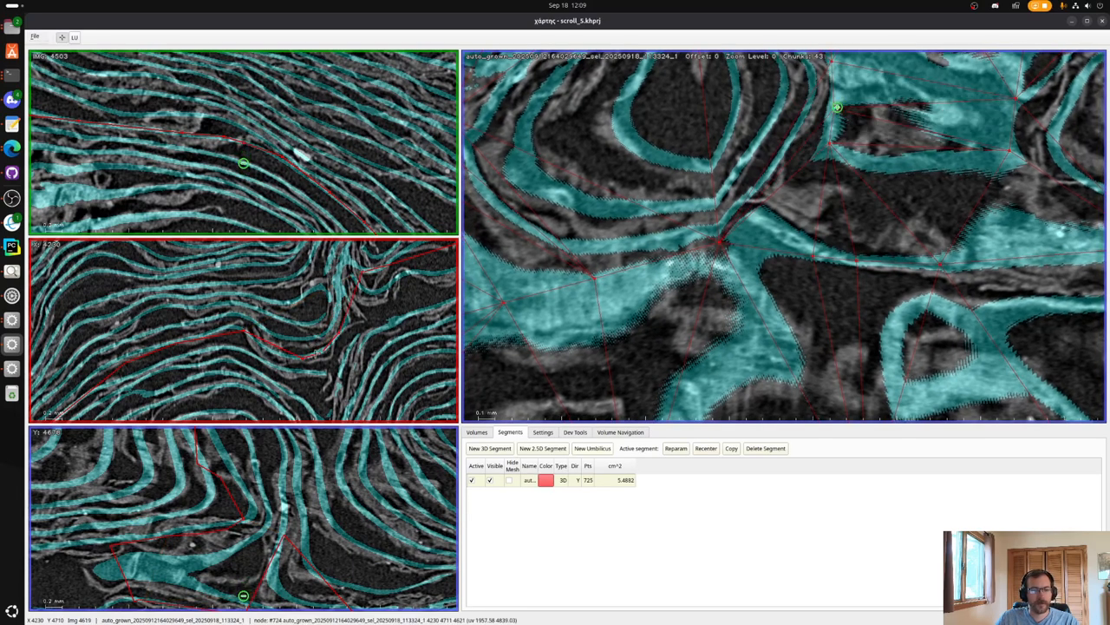
{"action": "left_click", "coordinate": [273, 349]}
{"action": "left_click", "coordinate": [229, 327]}
{"action": "left_click", "coordinate": [171, 344]}
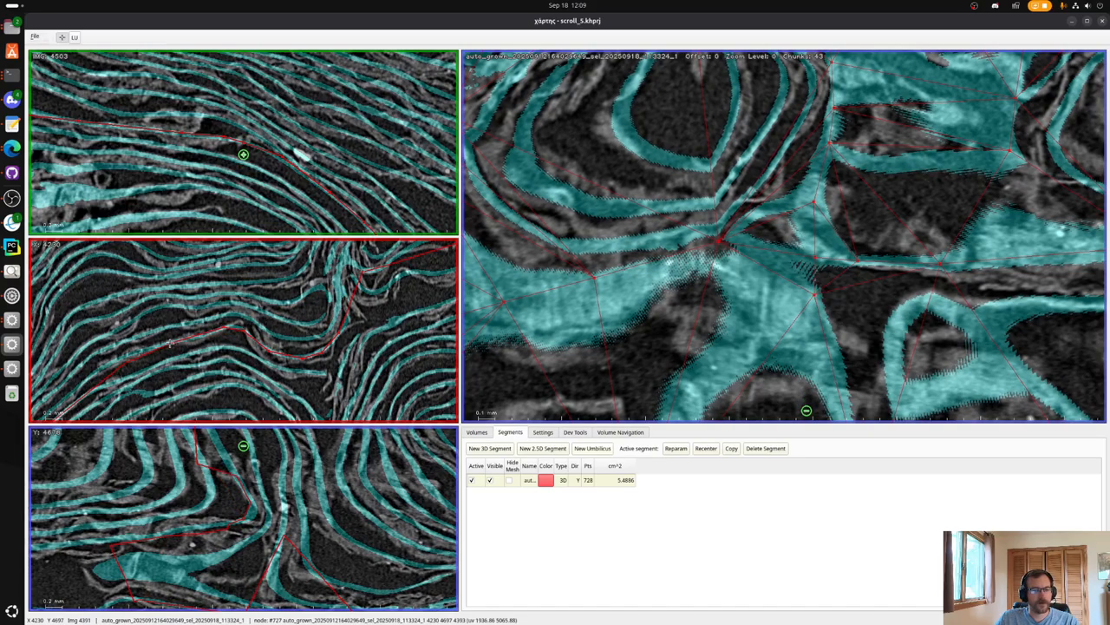
{"action": "left_click", "coordinate": [114, 358]}
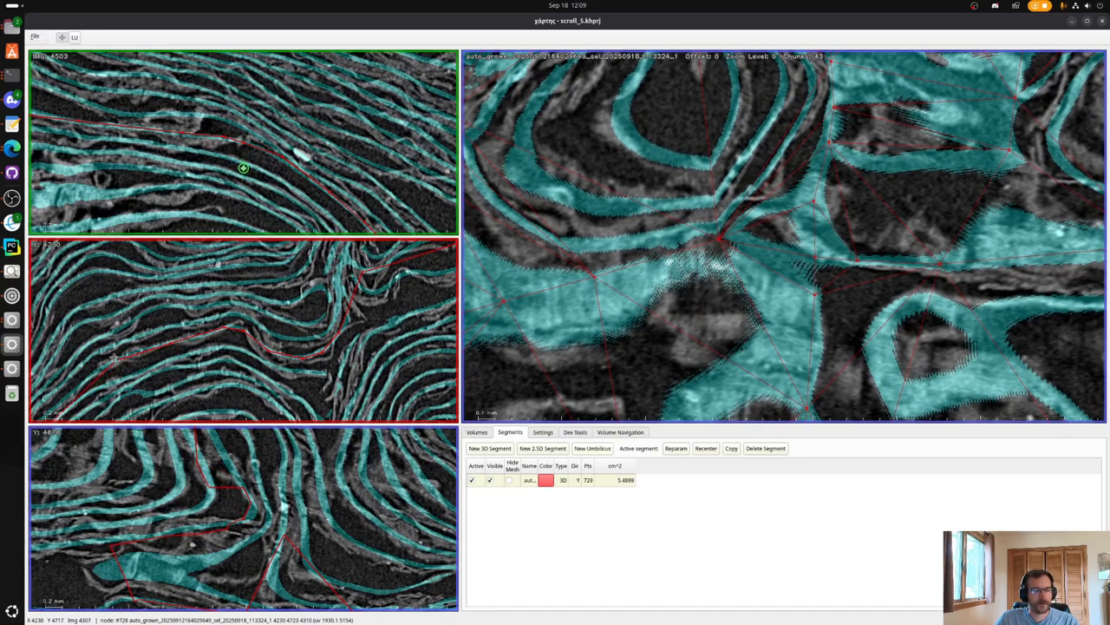
{"action": "left_click", "coordinate": [118, 336]}
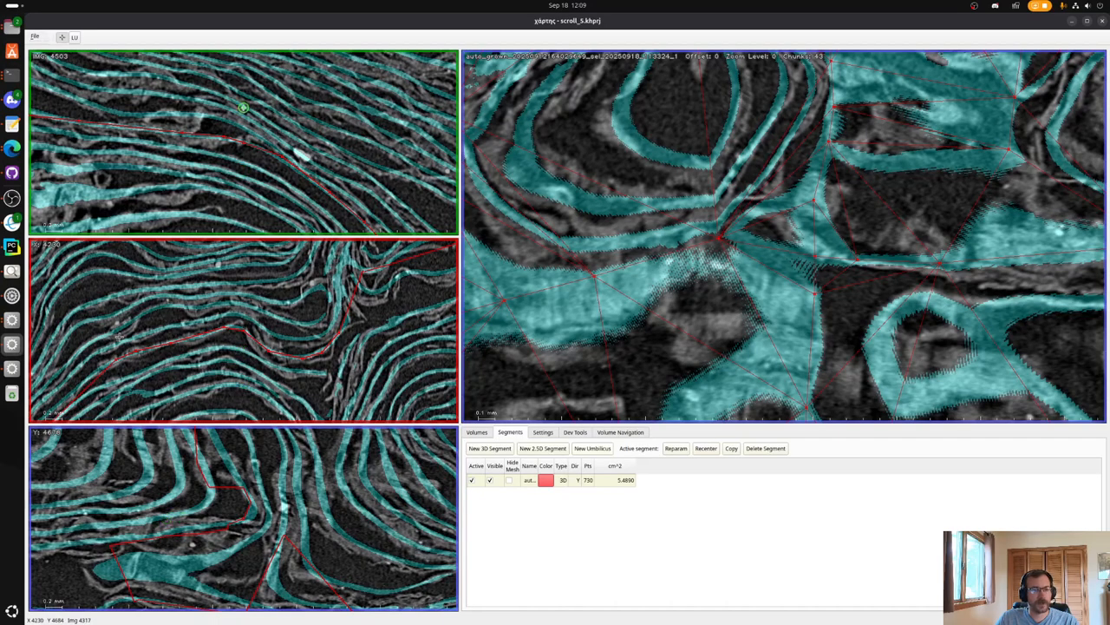
{"action": "left_click", "coordinate": [82, 388]}
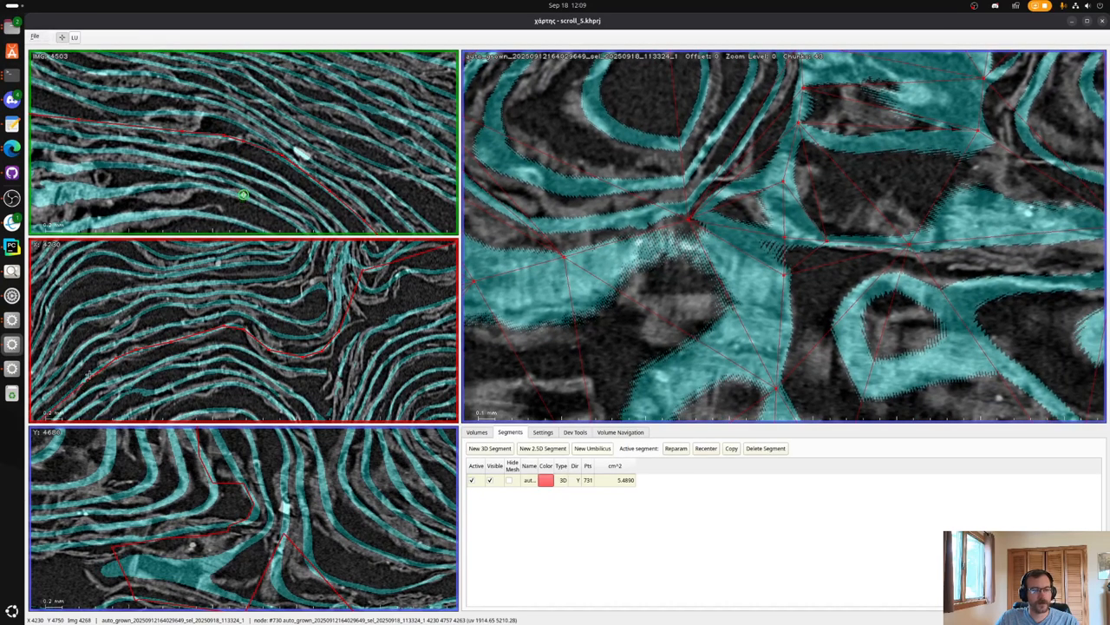
Add nodes along the followed sheet in the X 4230 slice and in the IMG 4503 slice around X 3991.
{"action": "left_click", "coordinate": [95, 368]}
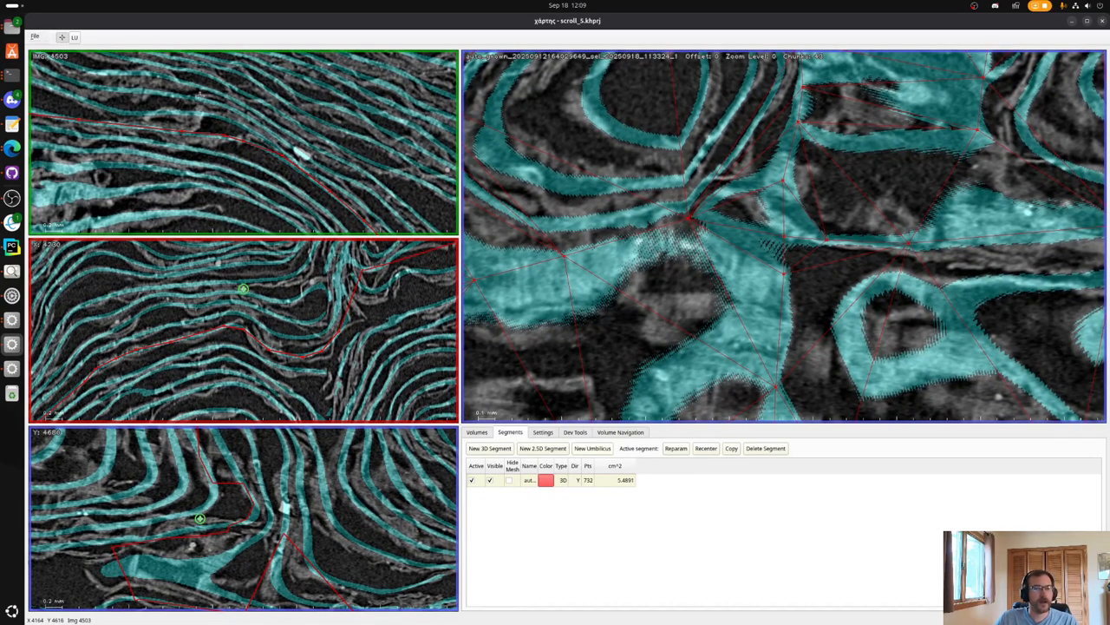
{"action": "left_click_drag", "start_coordinate": [192, 130], "coordinate": [190, 131]}
{"action": "left_click_drag", "start_coordinate": [84, 123], "coordinate": [136, 128]}
{"action": "key", "text": "x"}
{"action": "left_click", "coordinate": [162, 123], "text": "shift"}
{"action": "left_click", "coordinate": [214, 136], "text": "shift"}
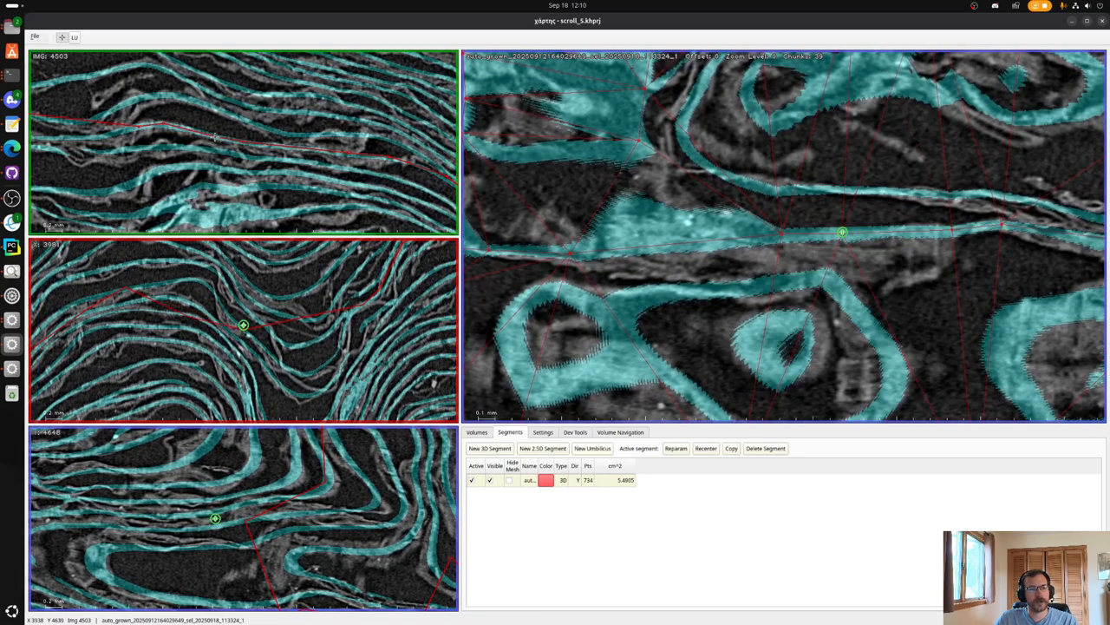
{"action": "left_click_drag", "start_coordinate": [246, 142], "coordinate": [246, 142]}
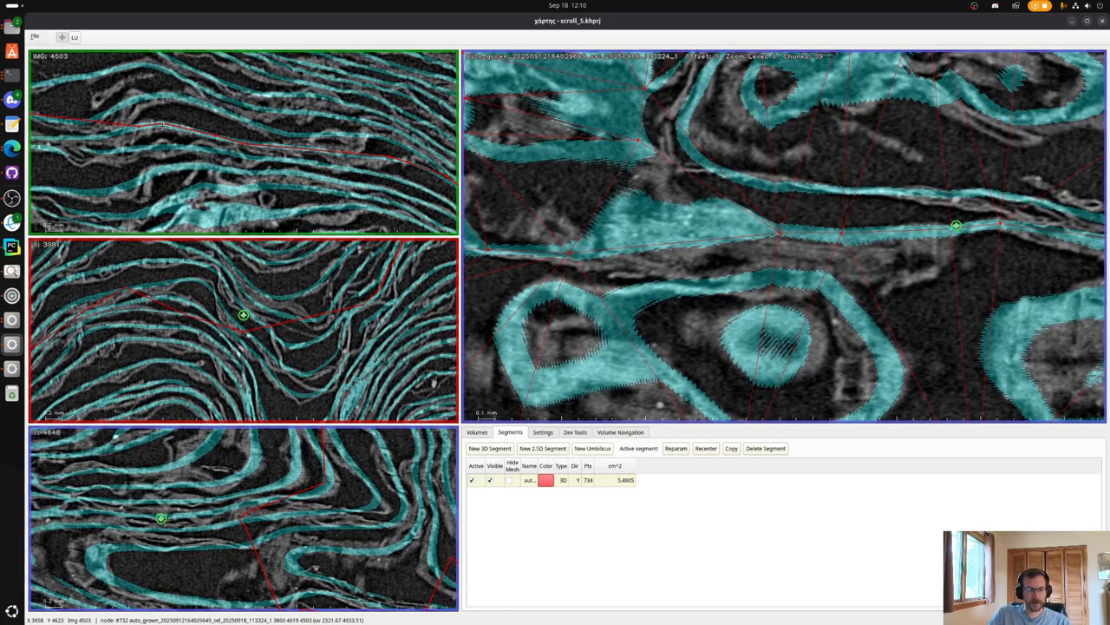
Add nodes in the X 3860 slice so the segment line follows the sheet's crest and the upper part of its descending side.
{"action": "key", "text": "x"}
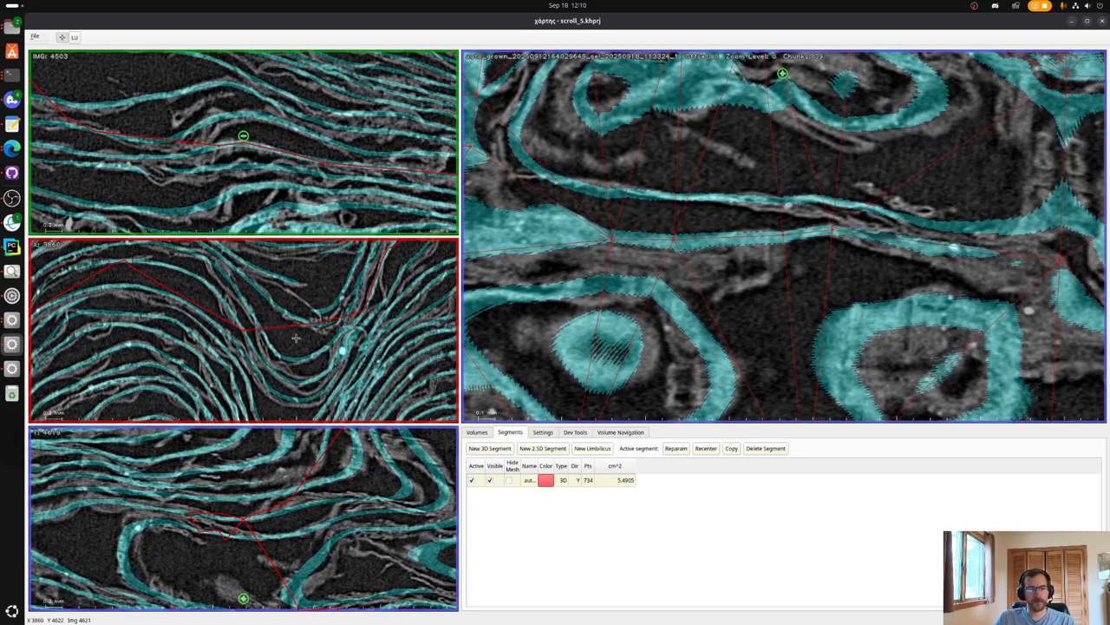
{"action": "left_click", "coordinate": [174, 264], "text": "shift"}
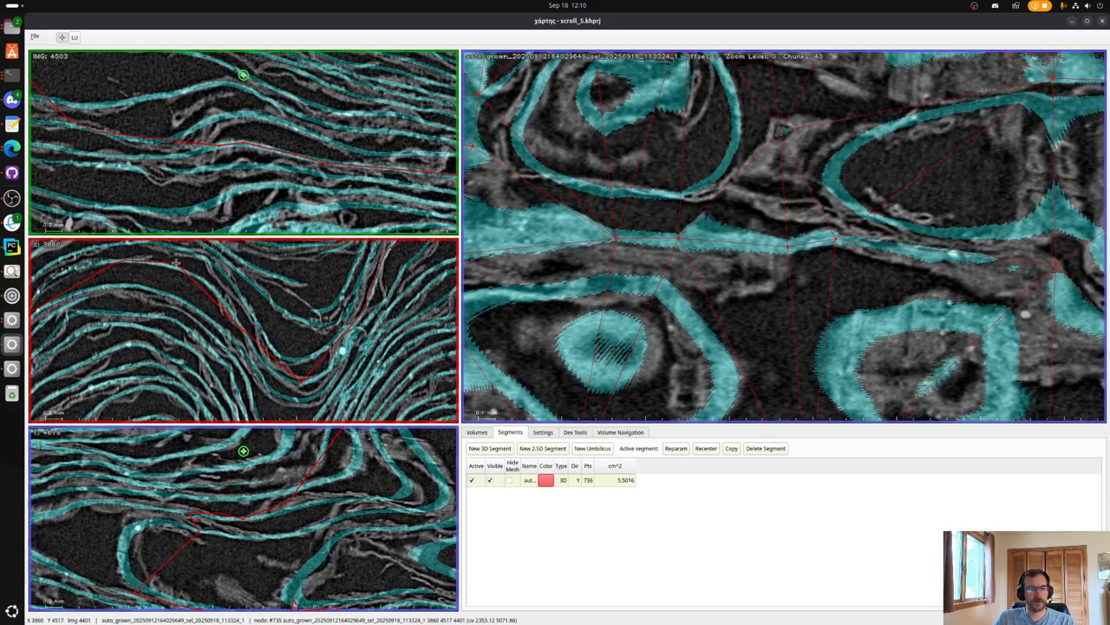
{"action": "left_click", "coordinate": [203, 277], "text": "shift"}
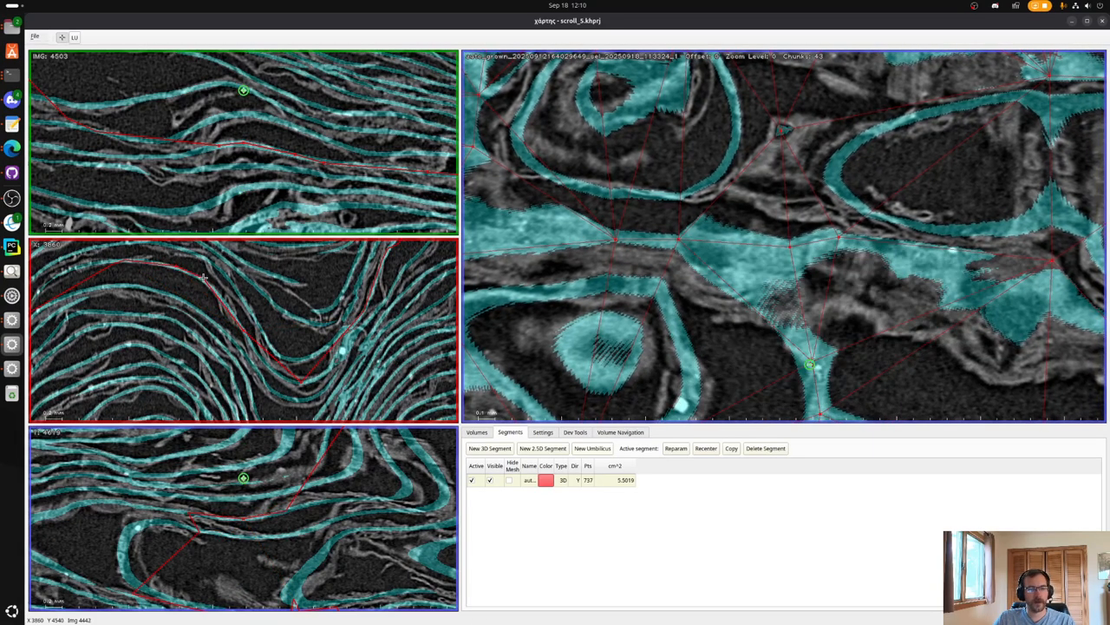
{"action": "left_click", "coordinate": [226, 300], "text": "shift"}
{"action": "left_click", "coordinate": [81, 270], "text": "shift"}
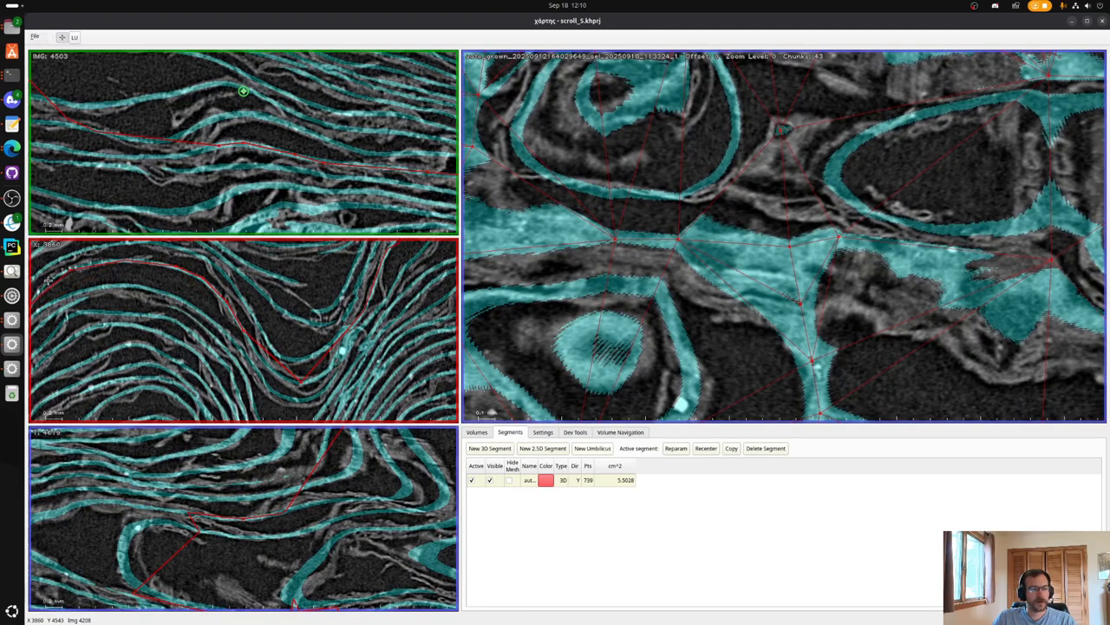
{"action": "left_click", "coordinate": [47, 282], "text": "shift"}
Add nodes in the X 3860 slice around the sheet's trough and up its rising side.
{"action": "left_click", "coordinate": [276, 368], "text": "shift"}
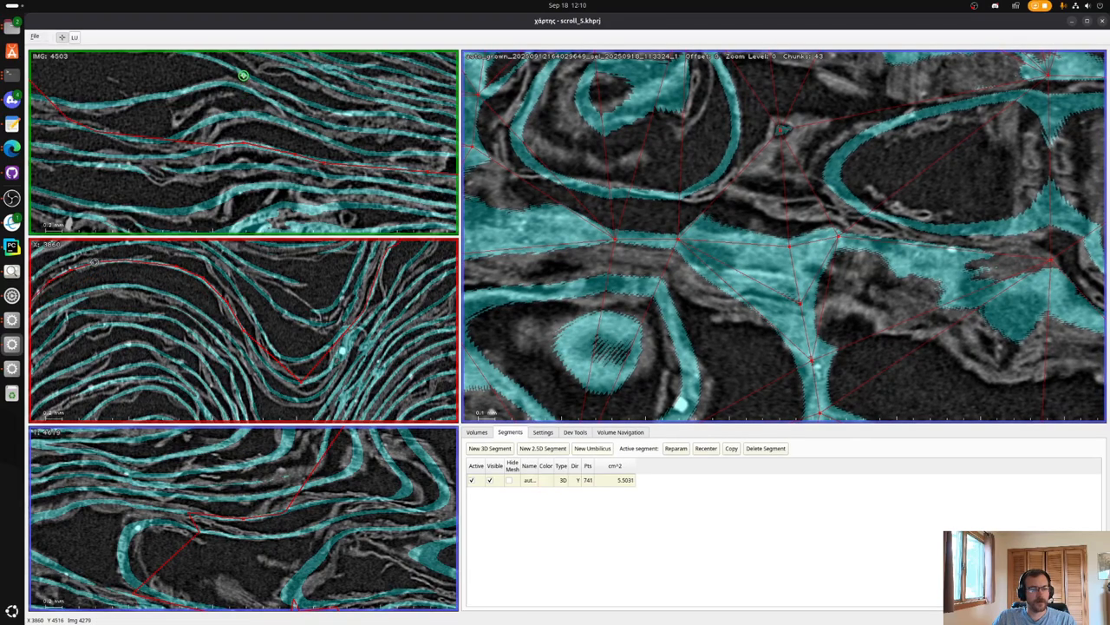
{"action": "left_click", "coordinate": [274, 368], "text": "shift"}
{"action": "left_click", "coordinate": [261, 352], "text": "shift"}
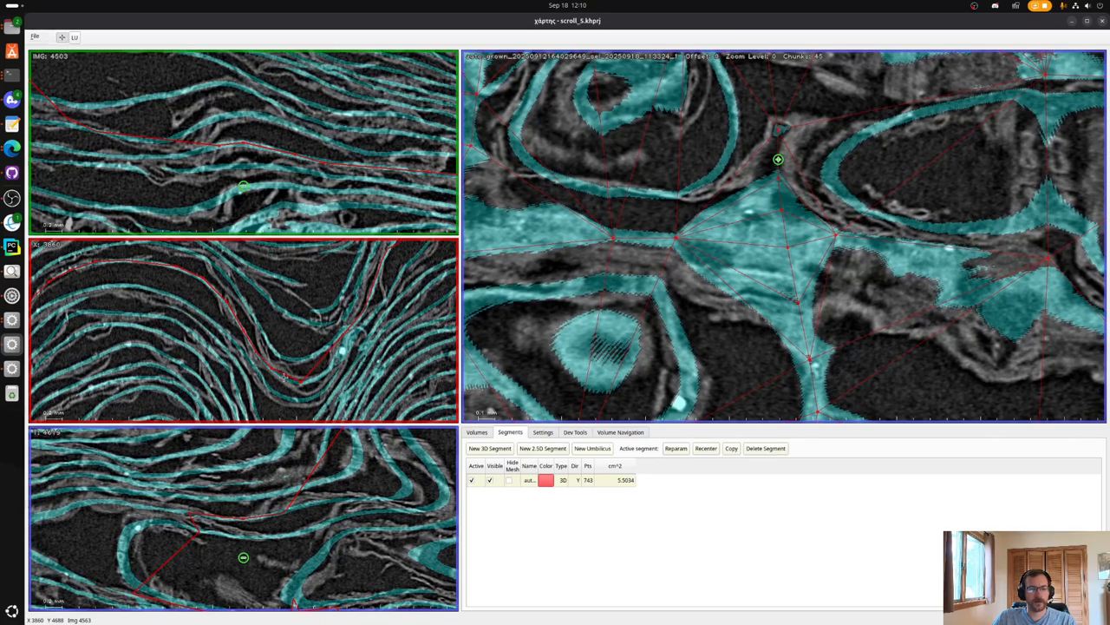
{"action": "left_click", "coordinate": [287, 380], "text": "shift"}
{"action": "left_click", "coordinate": [349, 335], "text": "shift"}
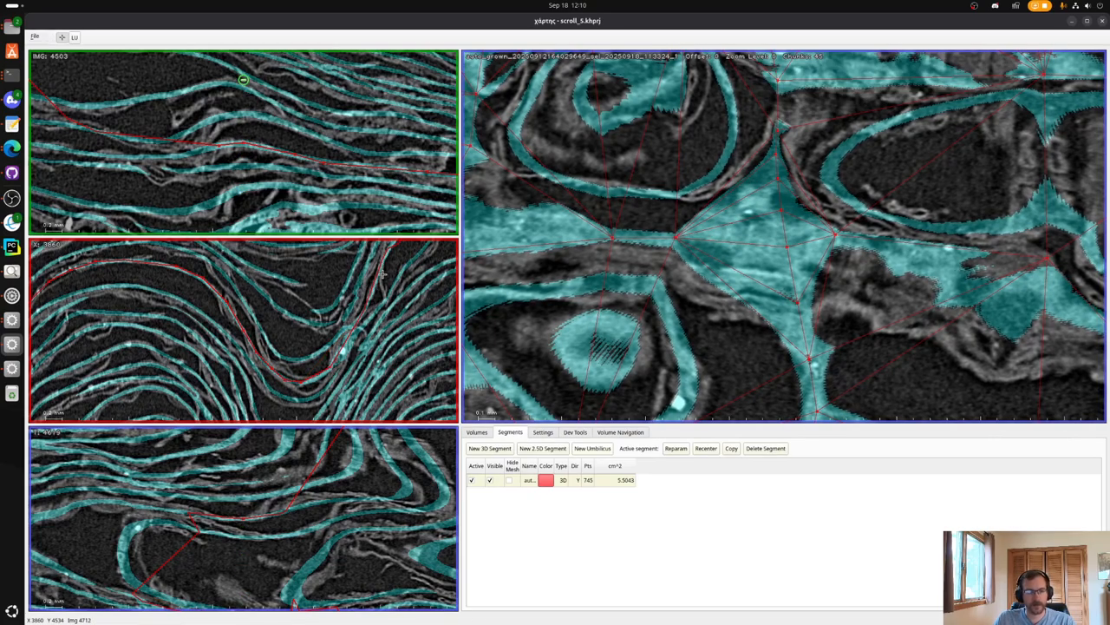
Add nodes in the IMG 4503 slice along the sheet from about X 3558 toward X 3860.
{"action": "left_click", "coordinate": [42, 144], "text": "shift"}
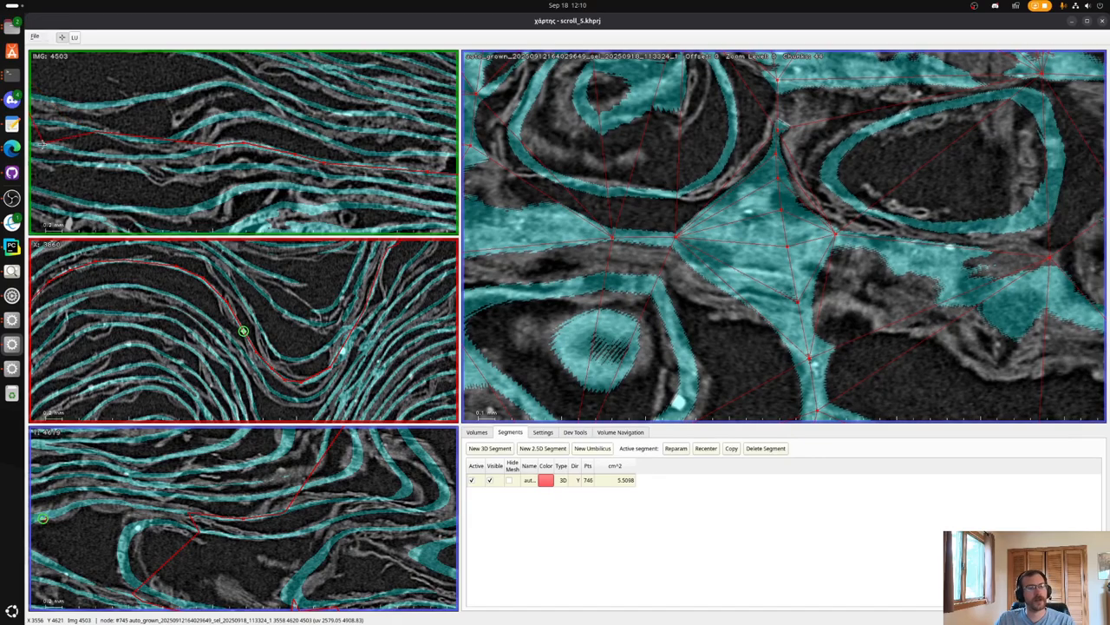
{"action": "left_click", "coordinate": [93, 154], "text": "shift"}
{"action": "left_click", "coordinate": [165, 155], "text": "shift"}
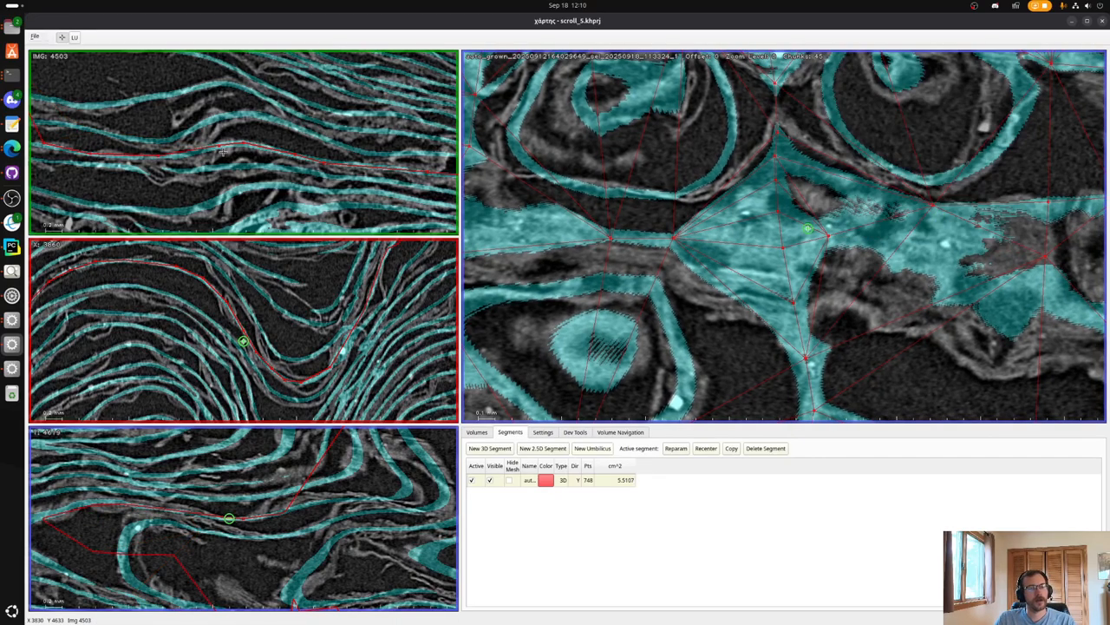
{"action": "left_click", "coordinate": [196, 153], "text": "shift"}
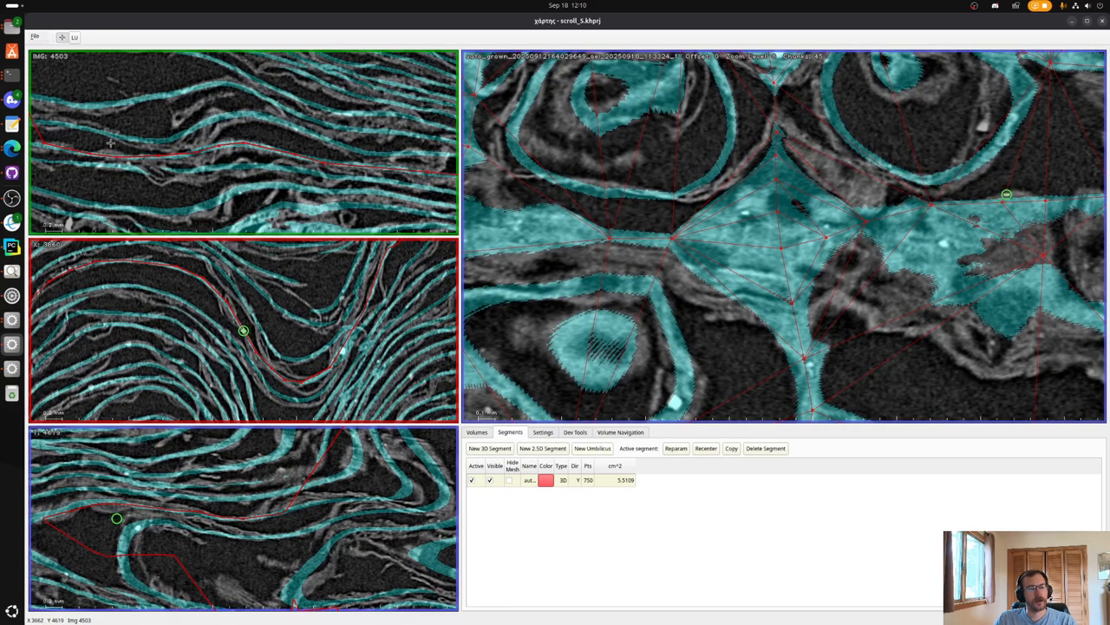
Recenter on X 3638 and add nodes along the sheet in the IMG 4503 slice.
{"action": "key", "text": "x"}
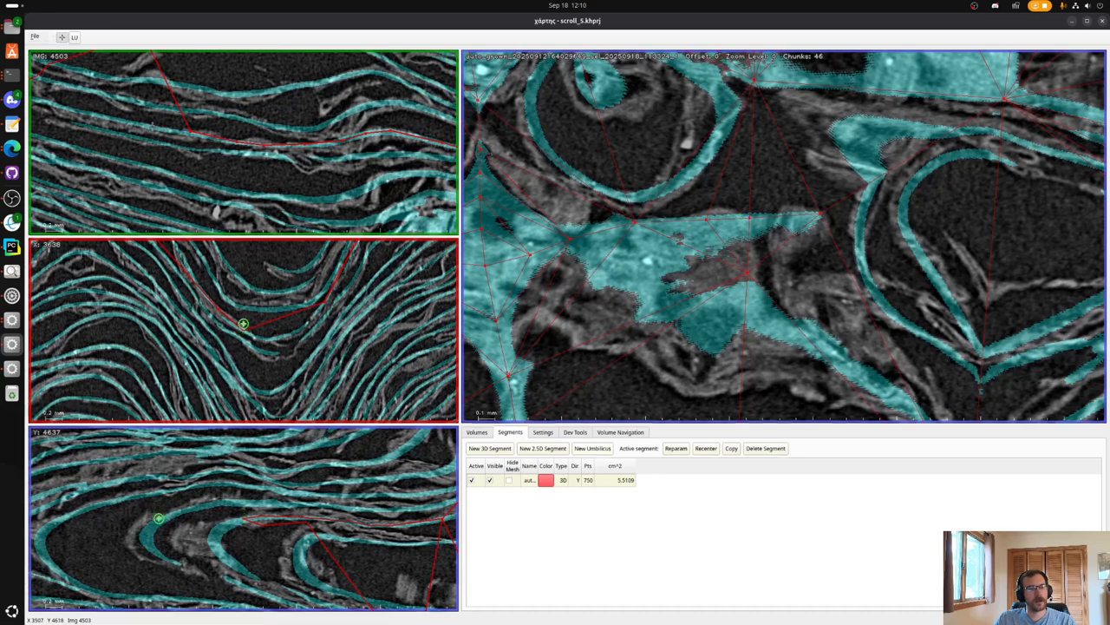
{"action": "left_click", "coordinate": [134, 123], "text": "shift"}
{"action": "left_click", "coordinate": [141, 129], "text": "shift"}
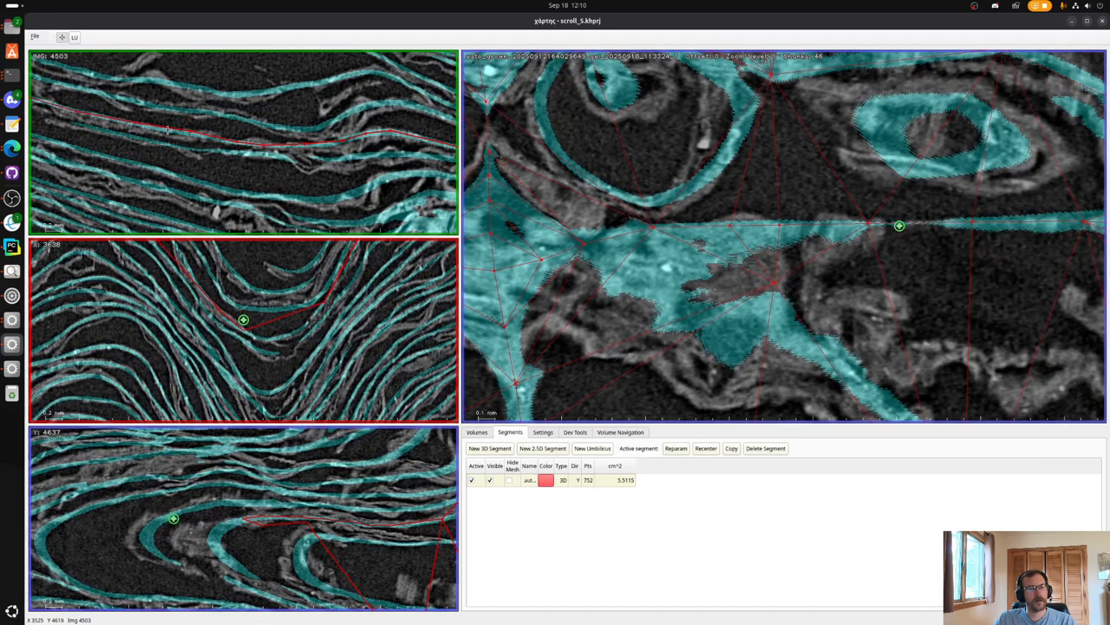
{"action": "left_click", "coordinate": [167, 130], "text": "shift"}
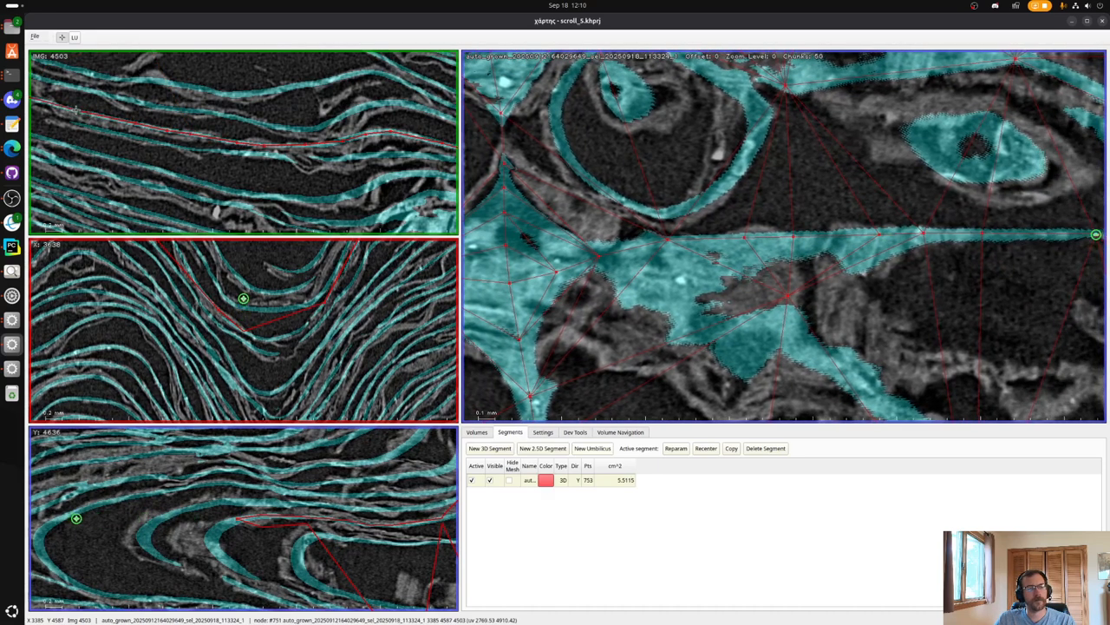
Follow the segment line to X 2988 and add a node on the sheet in the IMG 4503 slice near the segment's edge.
{"action": "key", "text": "x"}
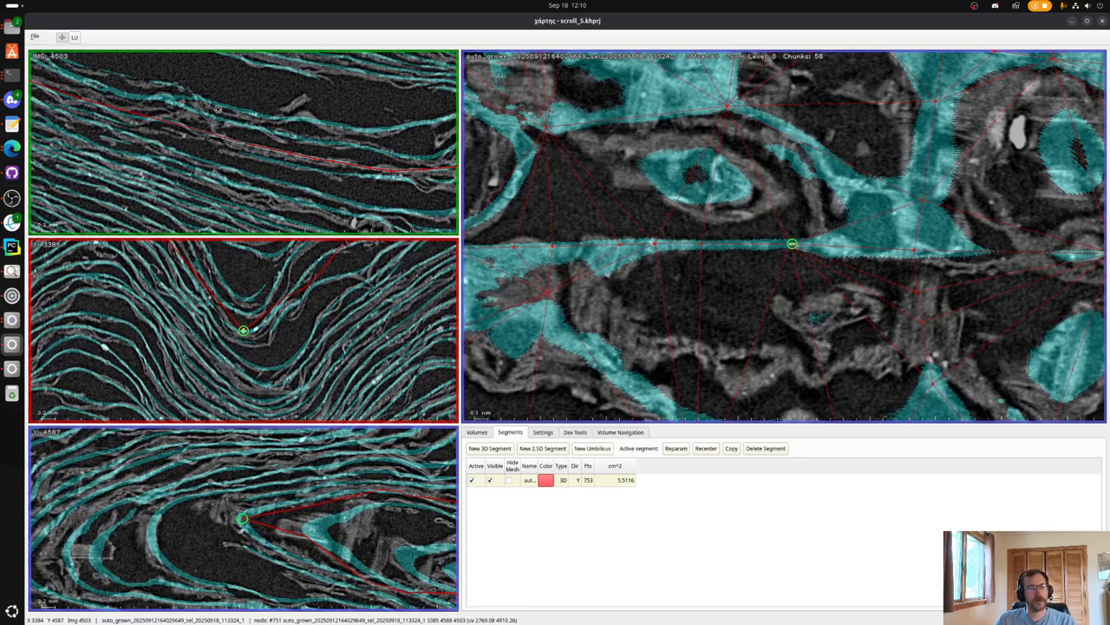
{"action": "key", "text": "x"}
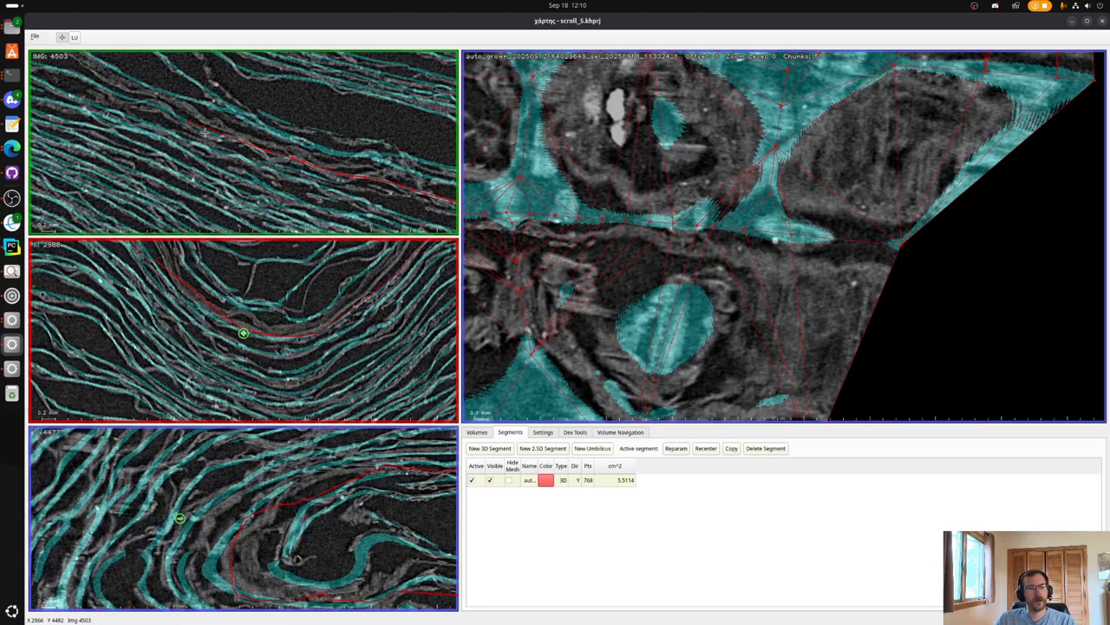
{"action": "left_click", "coordinate": [210, 134], "text": "shift"}
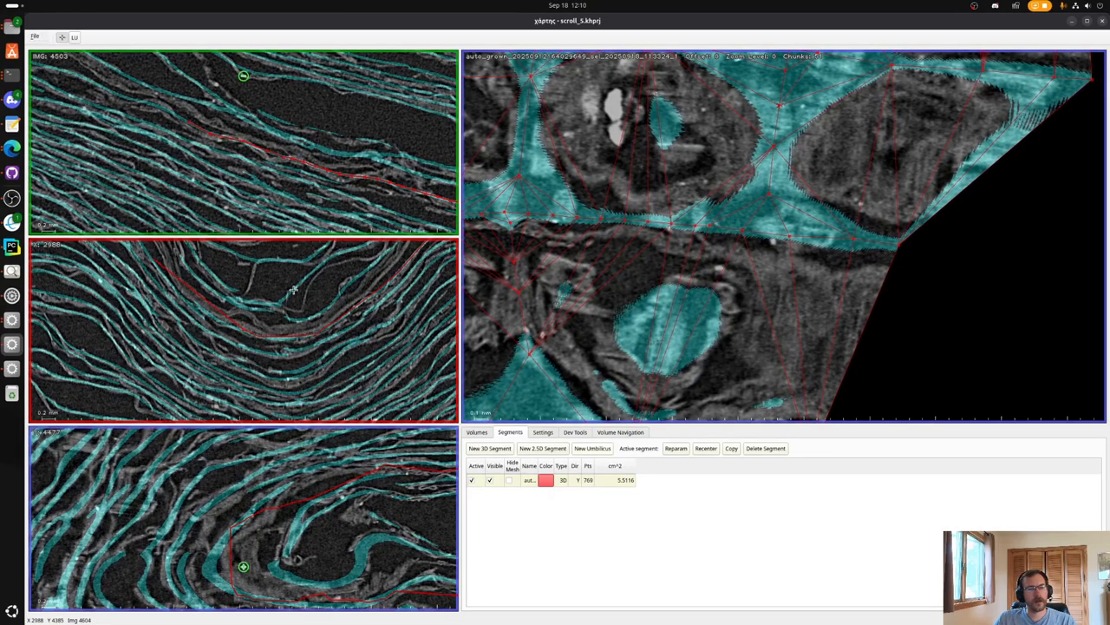
Add nodes in the X 2988 slice along the descending side and bottom of the U-shaped sheet.
{"action": "left_click", "coordinate": [177, 295], "text": "shift"}
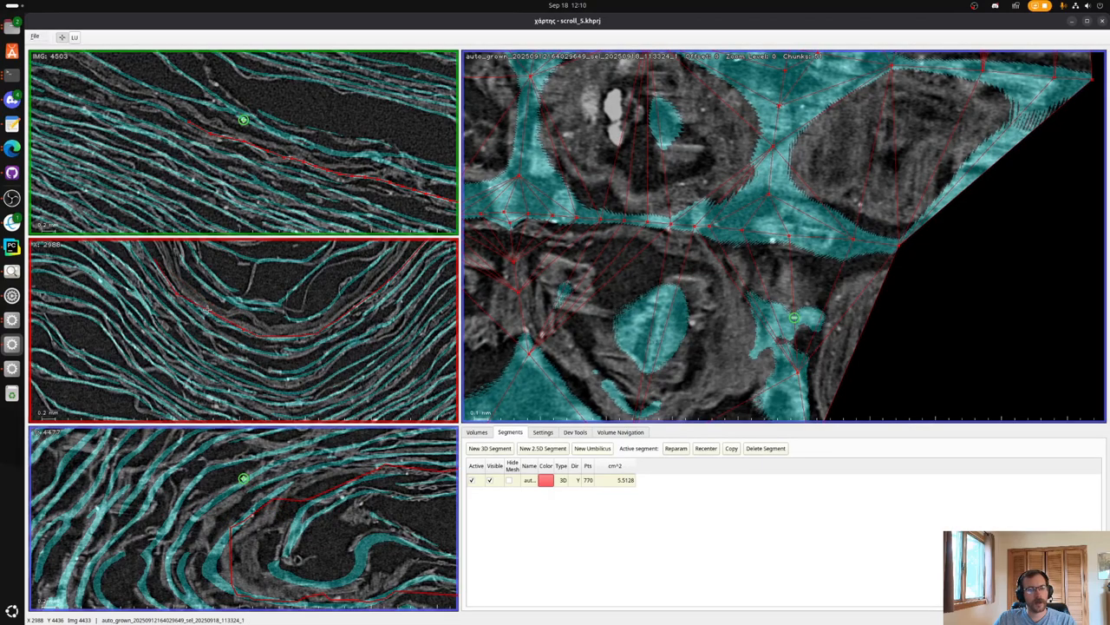
{"action": "left_click", "coordinate": [210, 318], "text": "shift"}
{"action": "left_click", "coordinate": [236, 331], "text": "shift"}
{"action": "left_click", "coordinate": [296, 339], "text": "shift"}
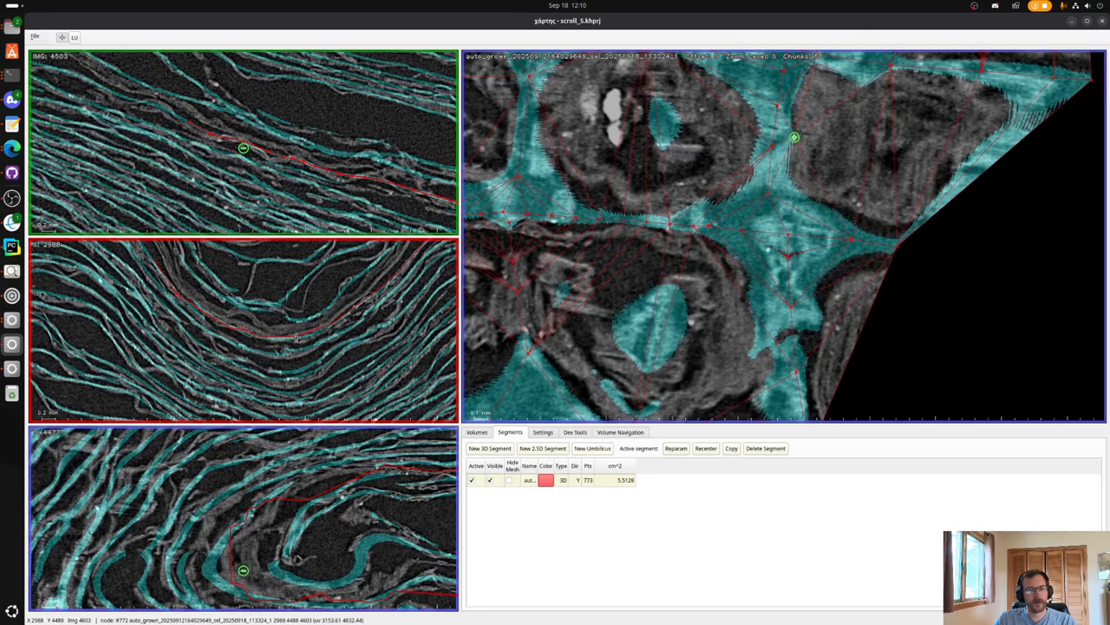
Add nodes in the Y 4477 slice around the sheet's hairpin fold and along both of its arms.
{"action": "left_click", "coordinate": [213, 565], "text": "shift"}
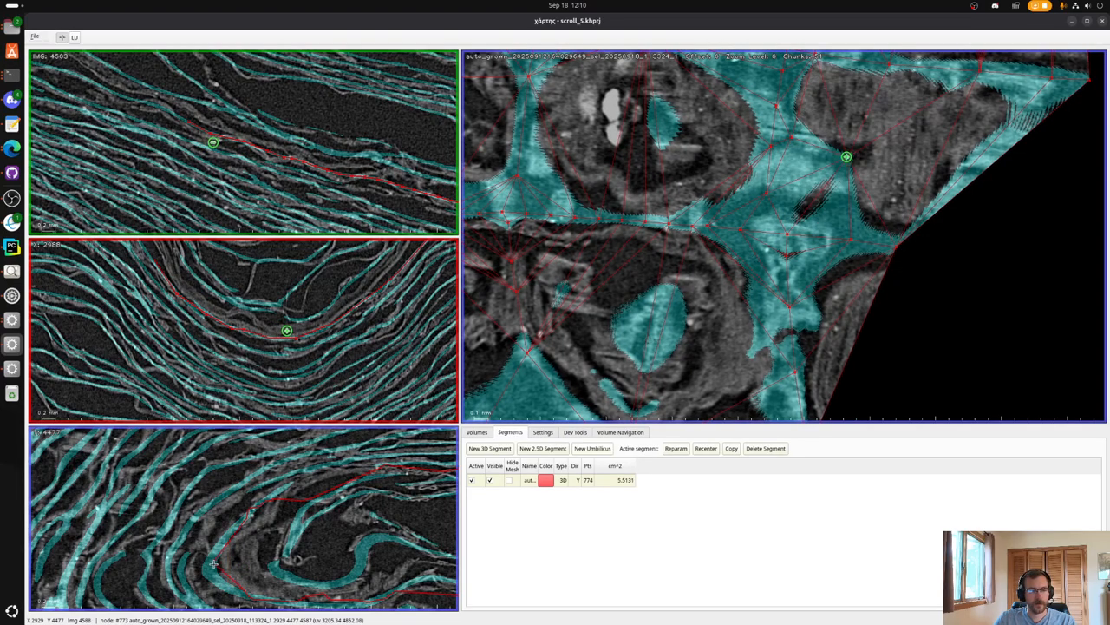
{"action": "left_click", "coordinate": [221, 584], "text": "shift"}
{"action": "left_click", "coordinate": [290, 485], "text": "shift"}
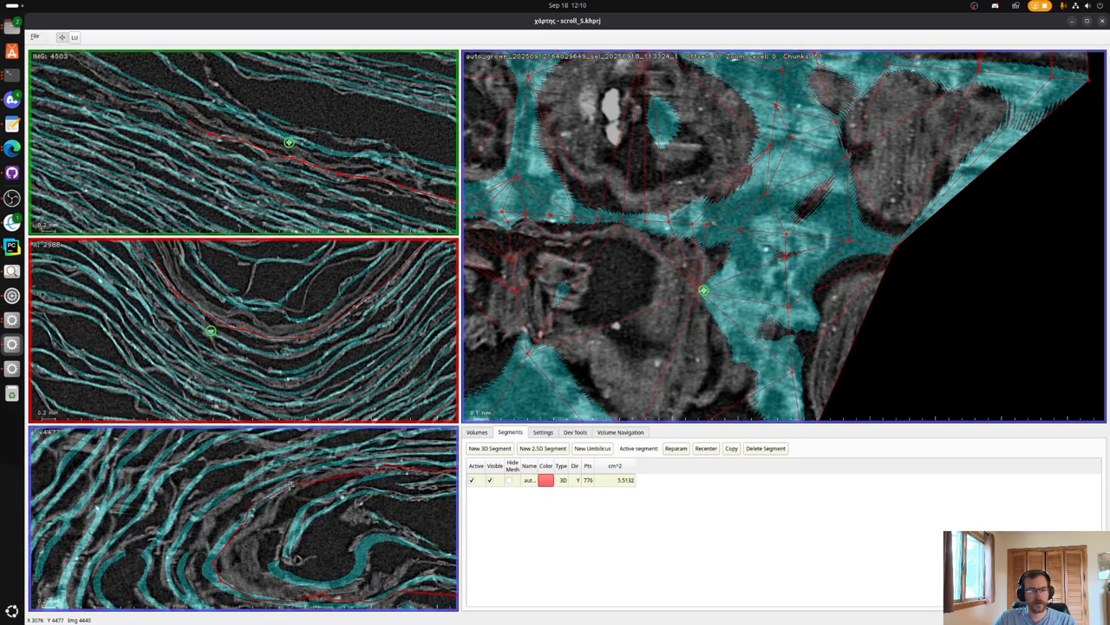
{"action": "left_click", "coordinate": [345, 466], "text": "shift"}
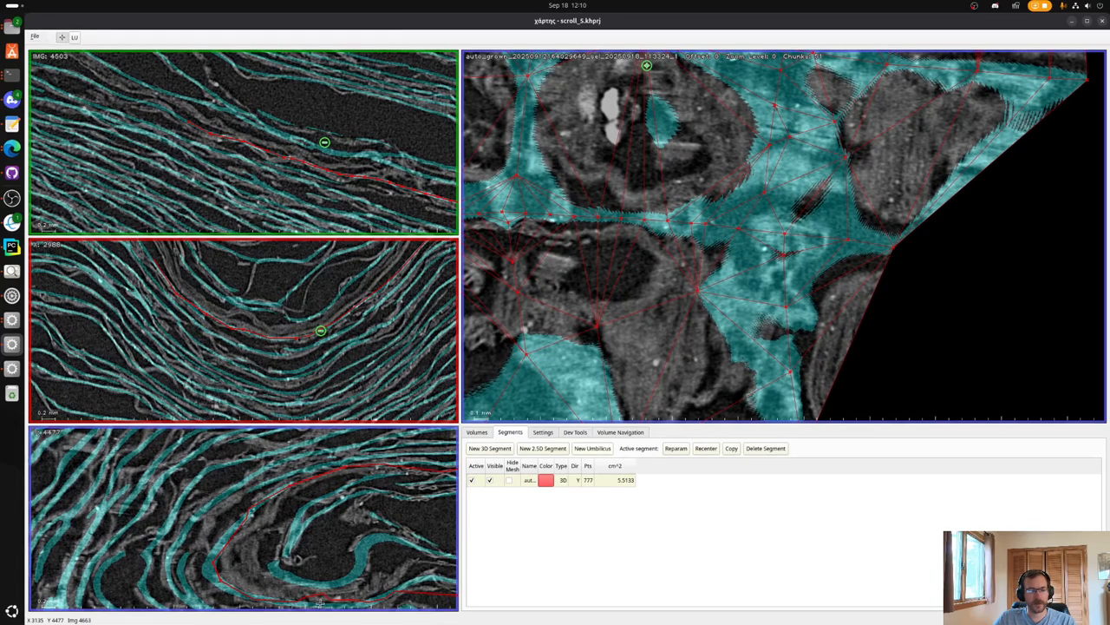
{"action": "left_click", "coordinate": [392, 590], "text": "shift"}
{"action": "left_click", "coordinate": [425, 579], "text": "shift"}
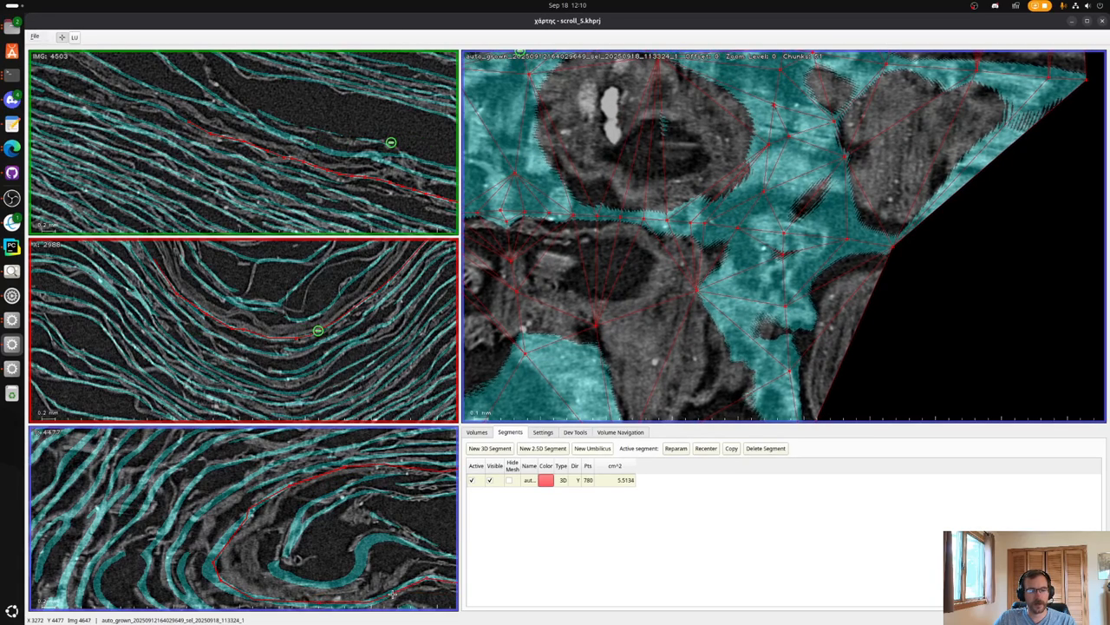
{"action": "left_click", "coordinate": [394, 594], "text": "shift"}
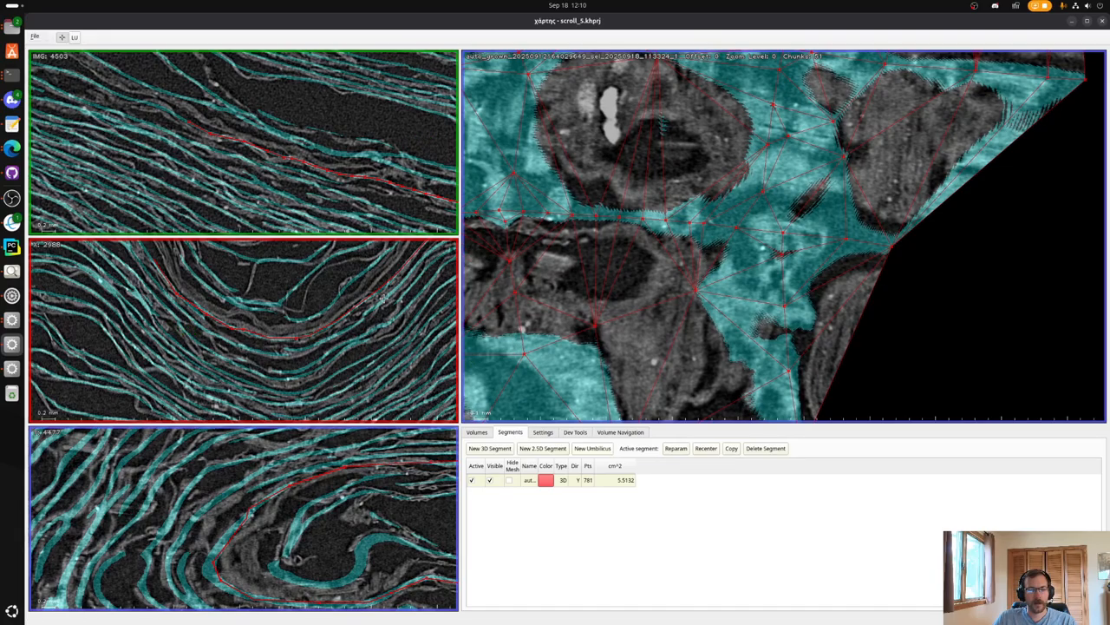
Save the scroll_5 project.
{"action": "scroll", "coordinate": [328, 161], "scroll_direction": "down", "scroll_amount": 3}
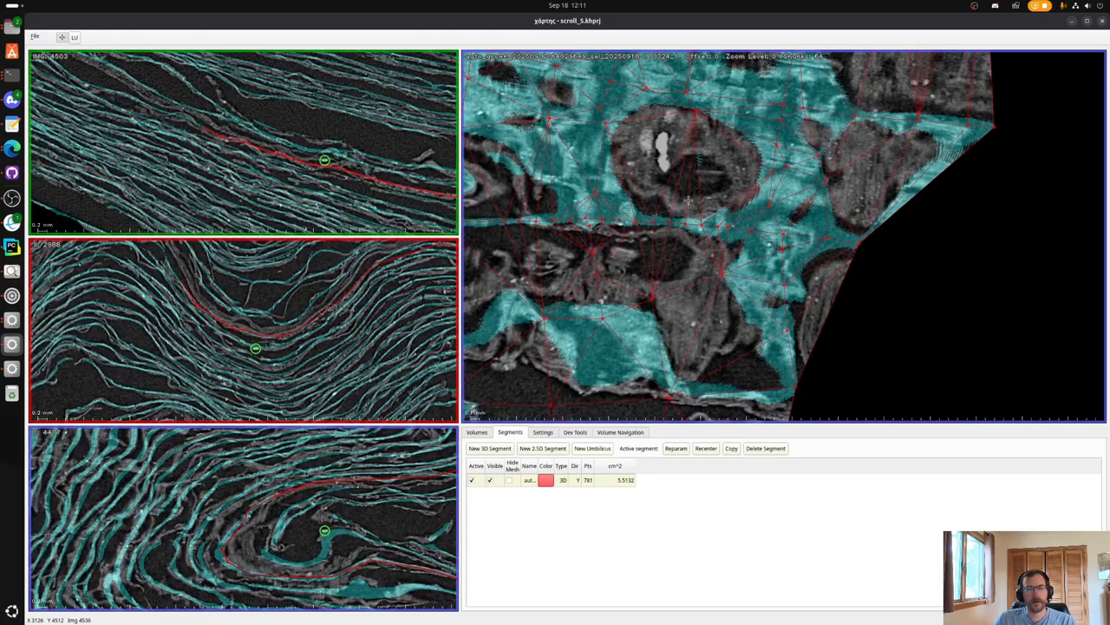
{"action": "scroll", "coordinate": [706, 210], "scroll_direction": "down", "scroll_amount": 4}
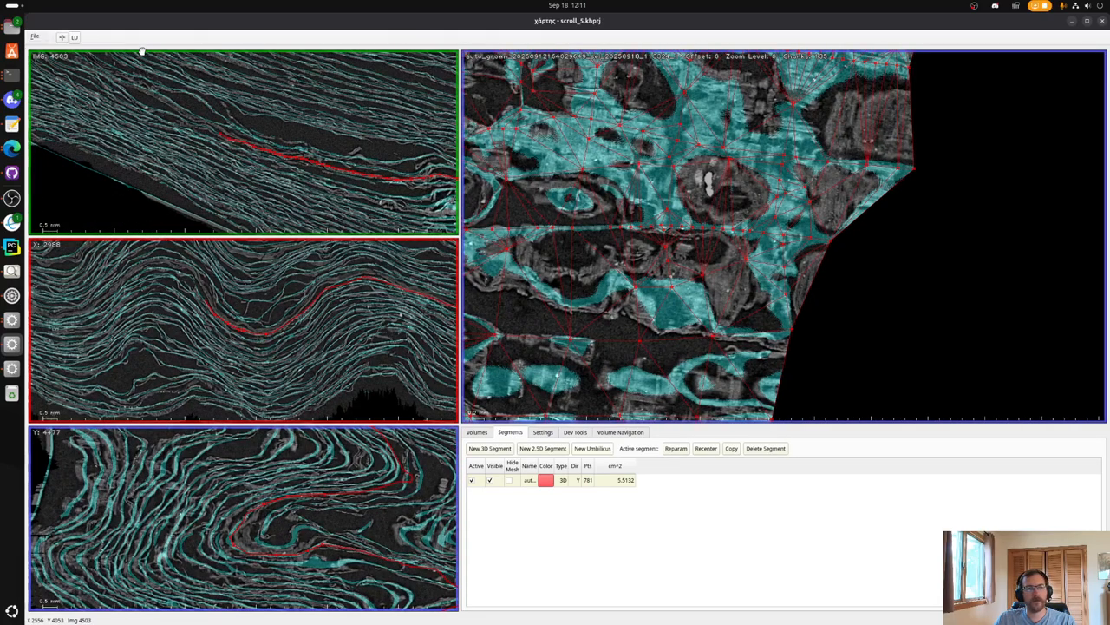
{"action": "left_click", "coordinate": [34, 38]}
{"action": "left_click", "coordinate": [50, 67]}
Examine the flattened segment surface at several zoom levels for areas where the mesh leaves the papyrus sheet.
{"action": "left_click_drag", "start_coordinate": [558, 92], "coordinate": [800, 223]}
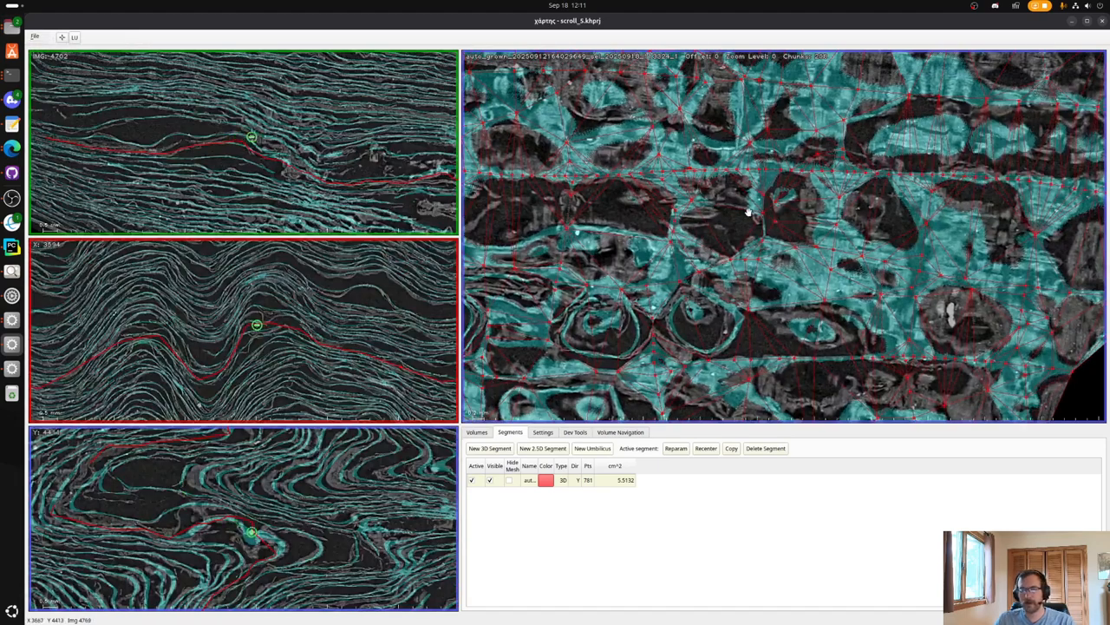
{"action": "scroll", "coordinate": [742, 199], "scroll_direction": "down", "scroll_amount": 3}
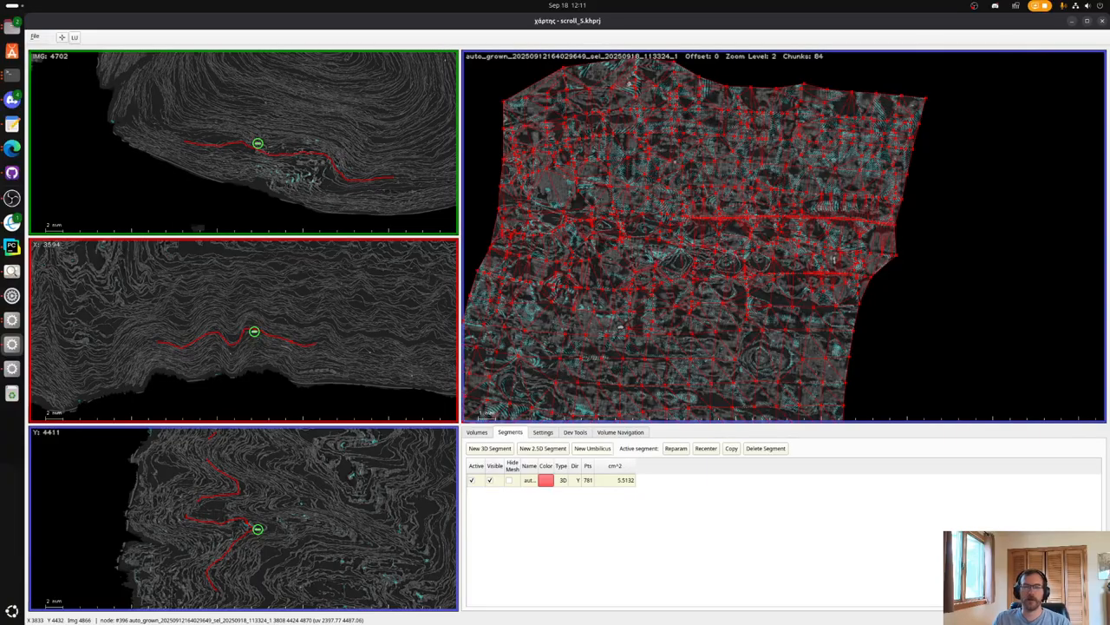
{"action": "scroll", "coordinate": [600, 196], "scroll_direction": "up", "scroll_amount": 2}
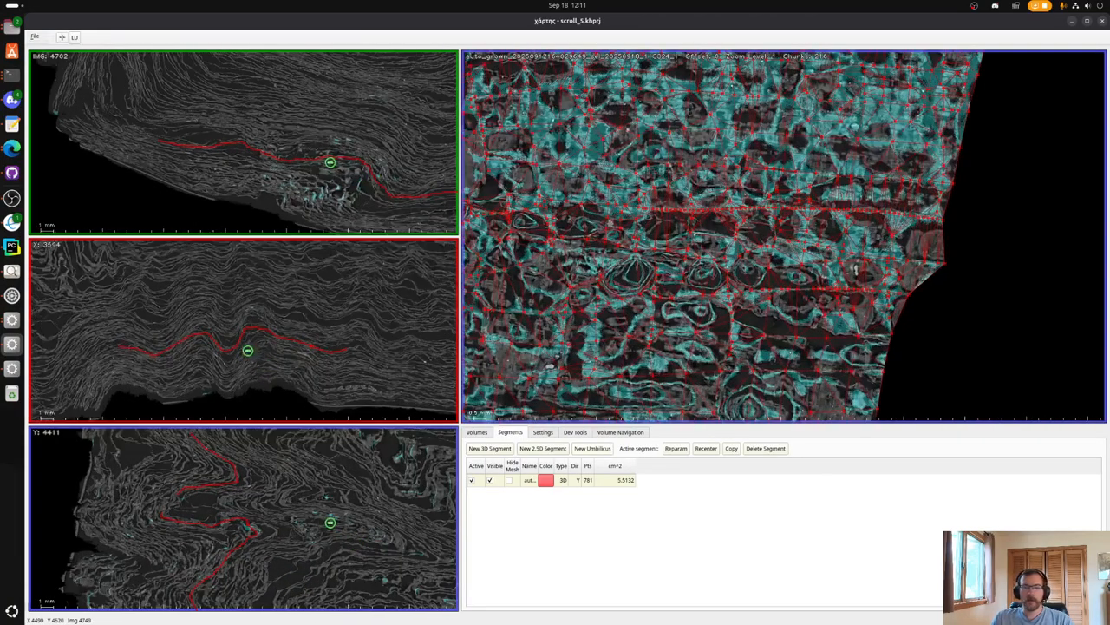
{"action": "left_click_drag", "start_coordinate": [587, 217], "coordinate": [682, 256]}
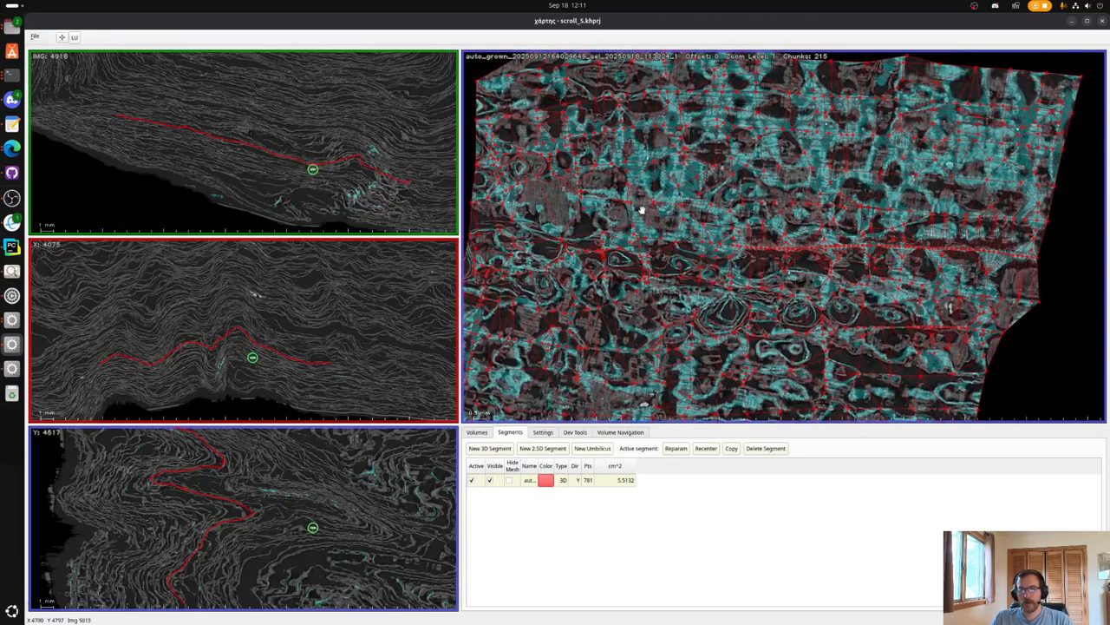
{"action": "scroll", "coordinate": [640, 209], "scroll_direction": "up", "scroll_amount": 1}
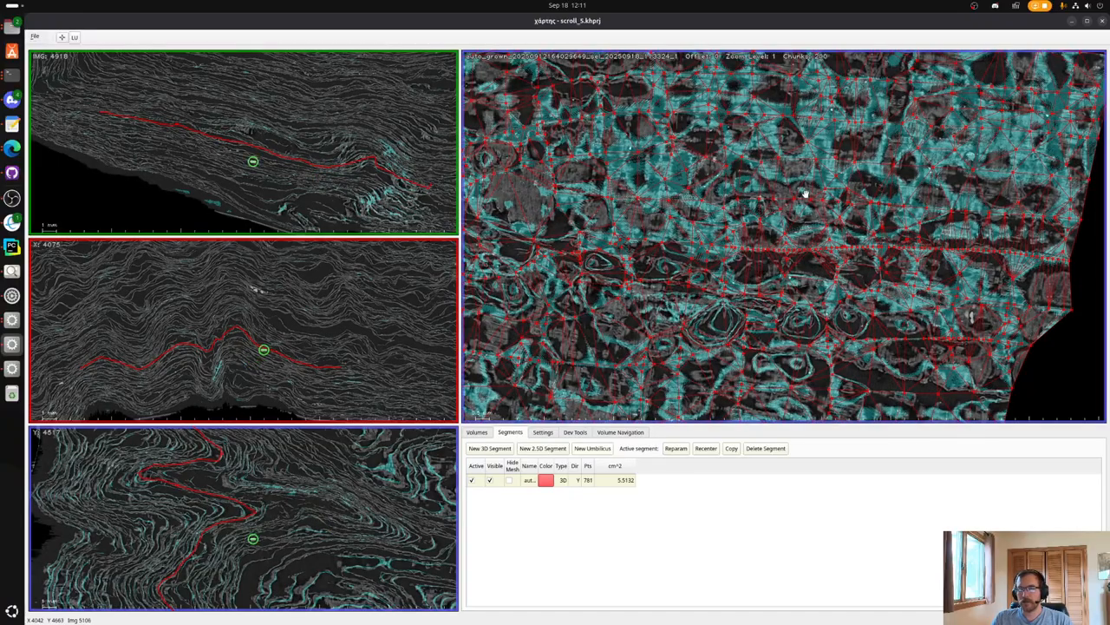
{"action": "scroll", "coordinate": [691, 205], "scroll_direction": "up", "scroll_amount": 2}
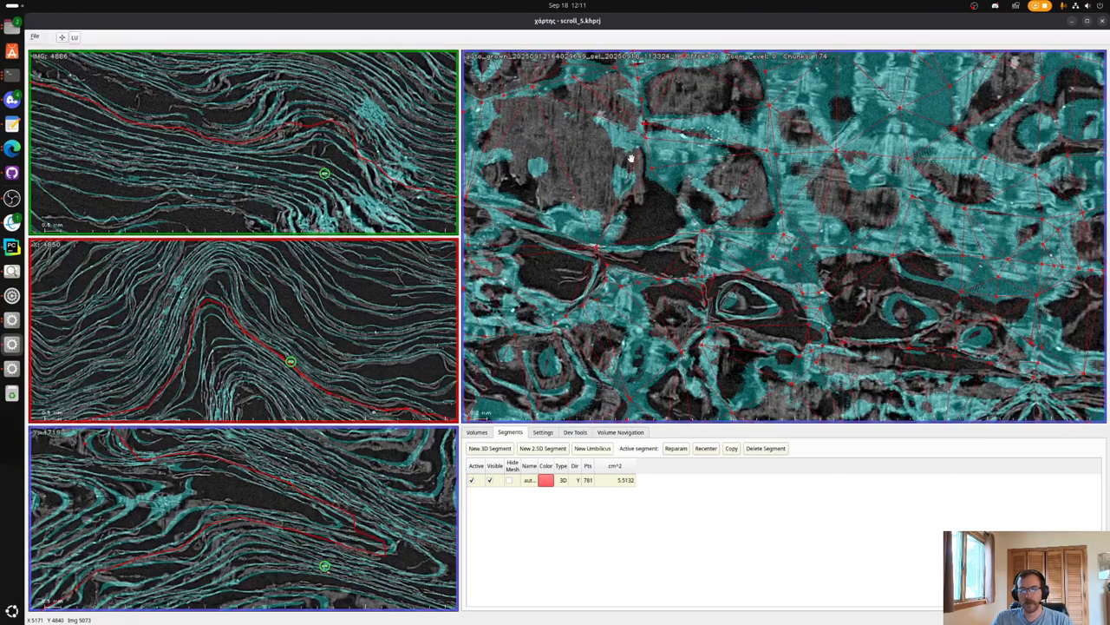
{"action": "scroll", "coordinate": [631, 158], "scroll_direction": "down", "scroll_amount": 2}
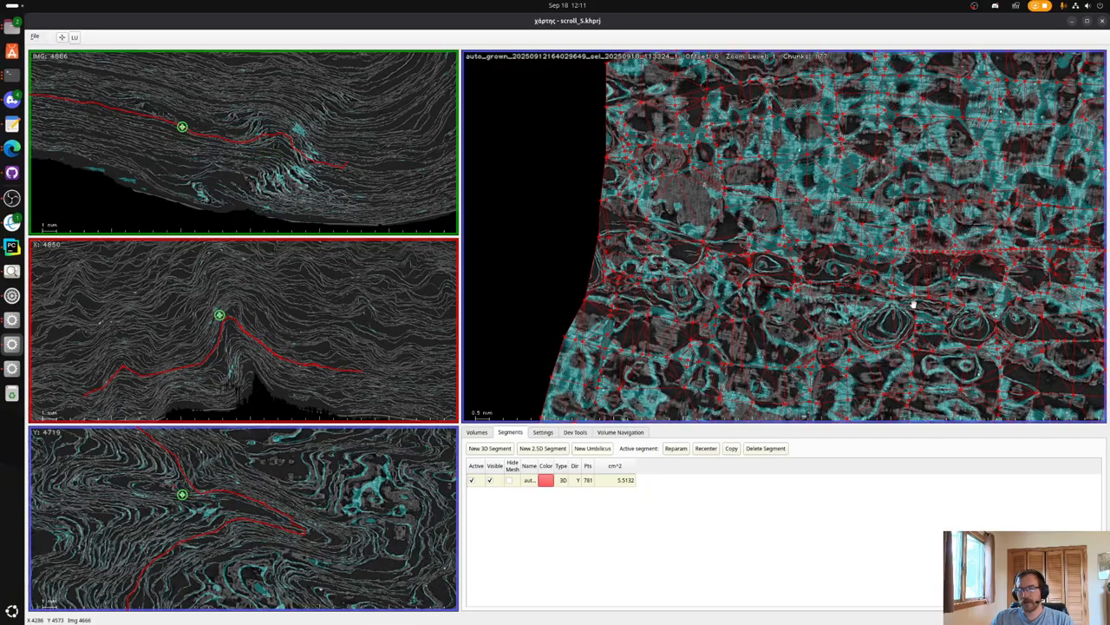
Survey the whole flattened segment out to its outer edges to find the next region that needs nodes.
{"action": "scroll", "coordinate": [956, 315], "scroll_direction": "down", "scroll_amount": 3}
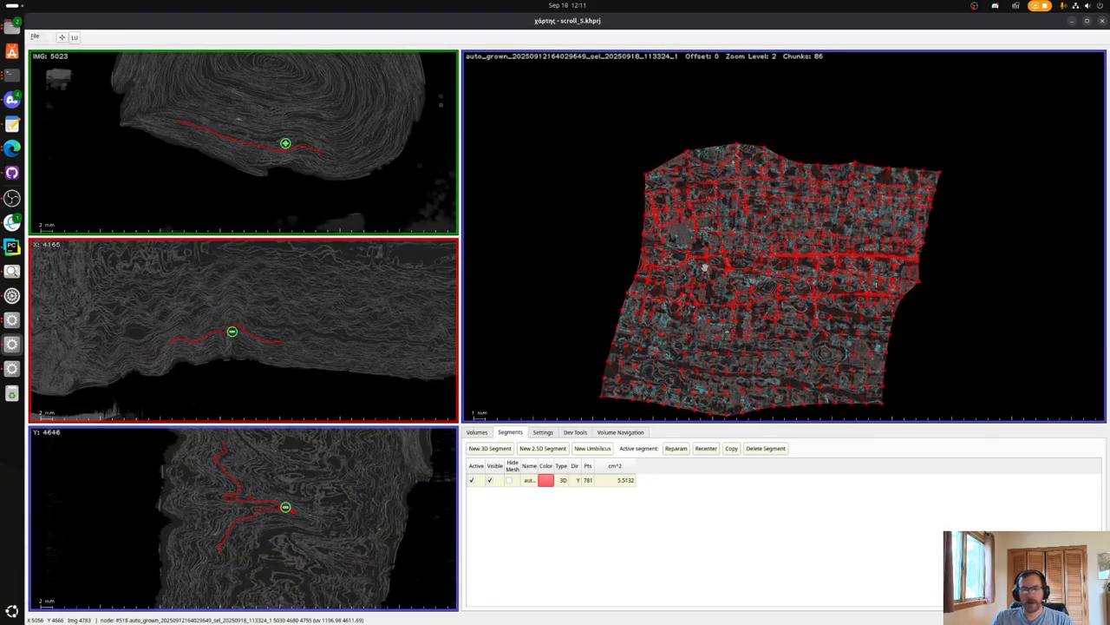
{"action": "scroll", "coordinate": [671, 194], "scroll_direction": "up", "scroll_amount": 2}
{"action": "scroll", "coordinate": [740, 247], "scroll_direction": "up", "scroll_amount": 1}
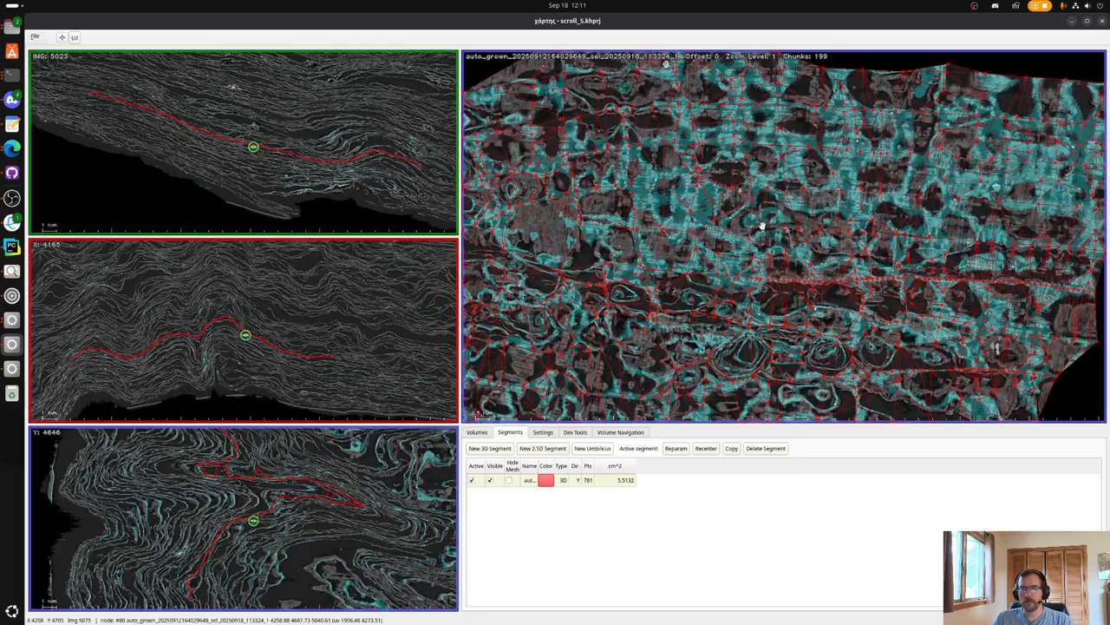
{"action": "scroll", "coordinate": [770, 201], "scroll_direction": "up", "scroll_amount": 1}
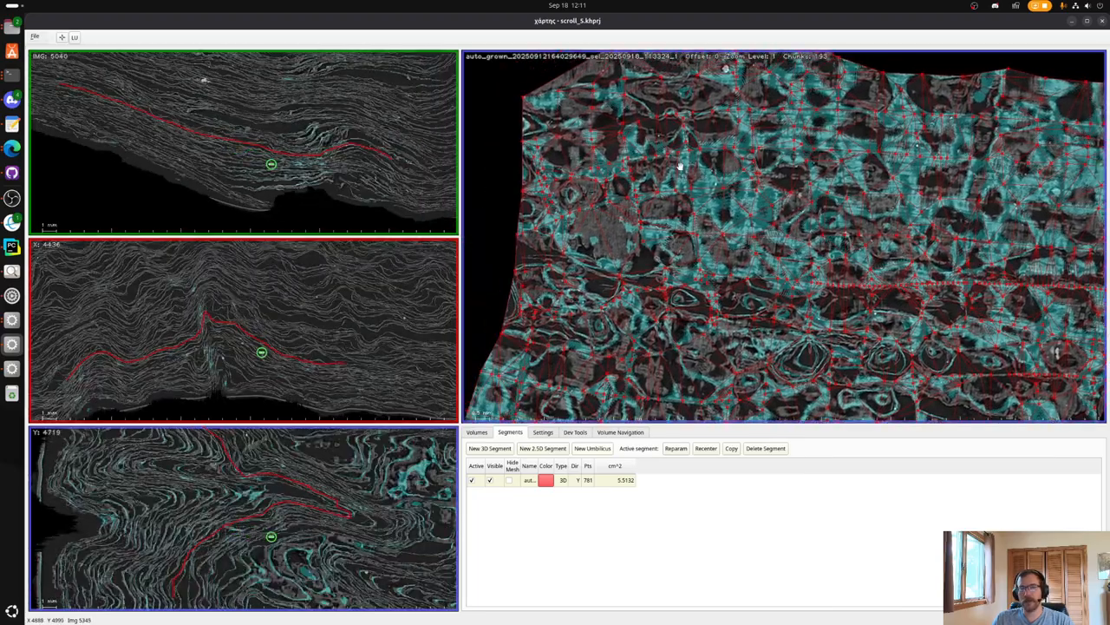
{"action": "scroll", "coordinate": [581, 171], "scroll_direction": "down", "scroll_amount": 2}
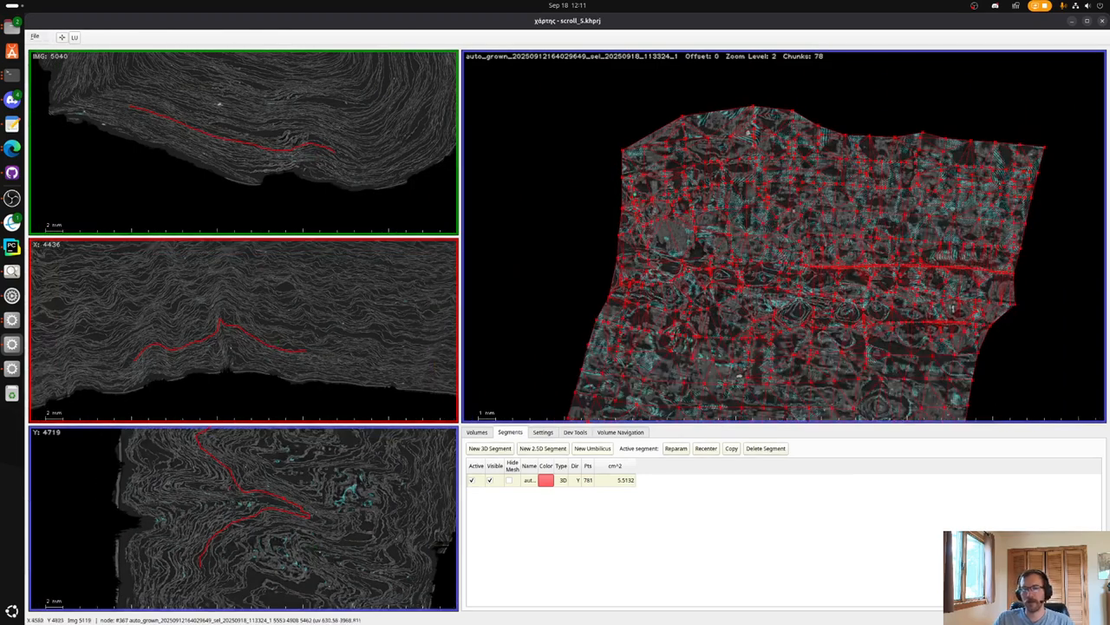
{"action": "scroll", "coordinate": [804, 237], "scroll_direction": "down", "scroll_amount": 1}
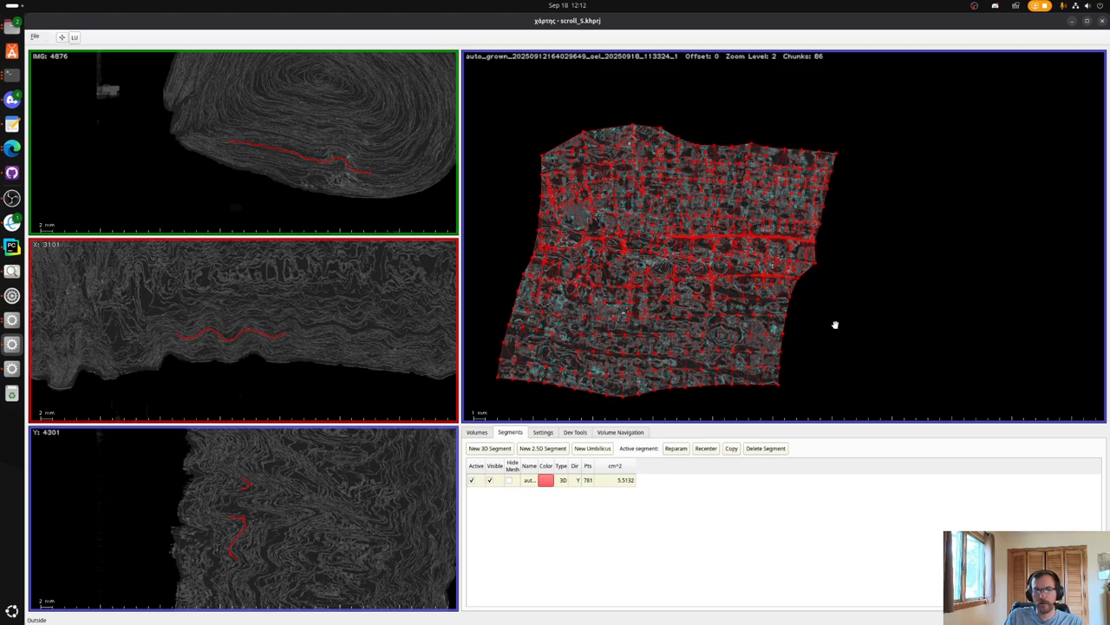
Follow the mesh line through the X 3101 slice and its neighbours to check that it stays on the papyrus sheet.
{"action": "scroll", "coordinate": [168, 325], "scroll_direction": "up", "scroll_amount": 6}
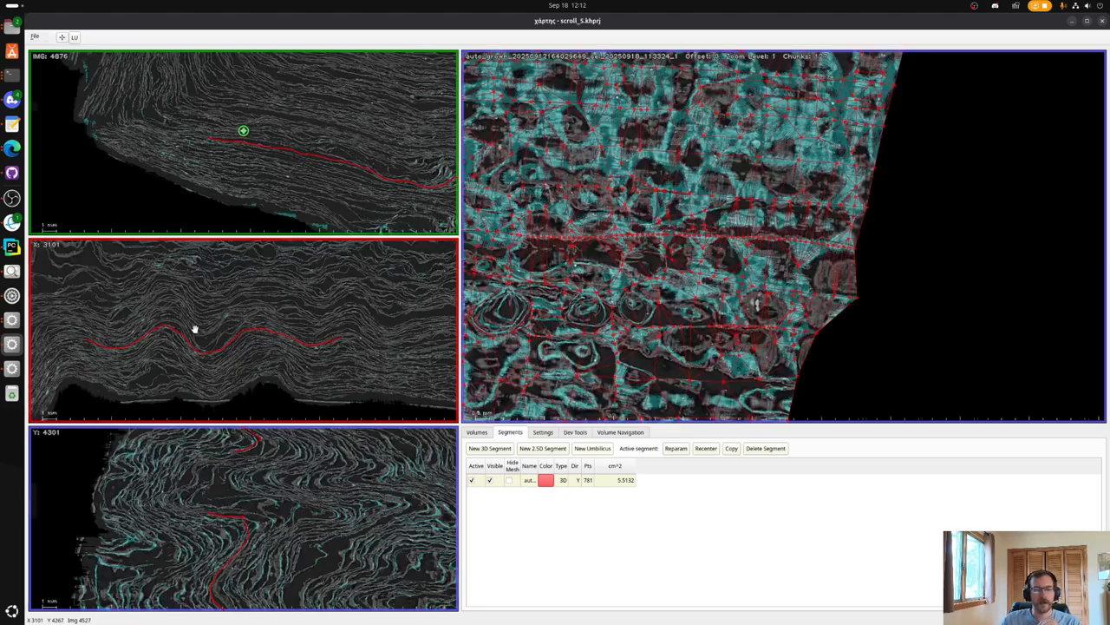
{"action": "scroll", "coordinate": [260, 354], "scroll_direction": "up", "scroll_amount": 3}
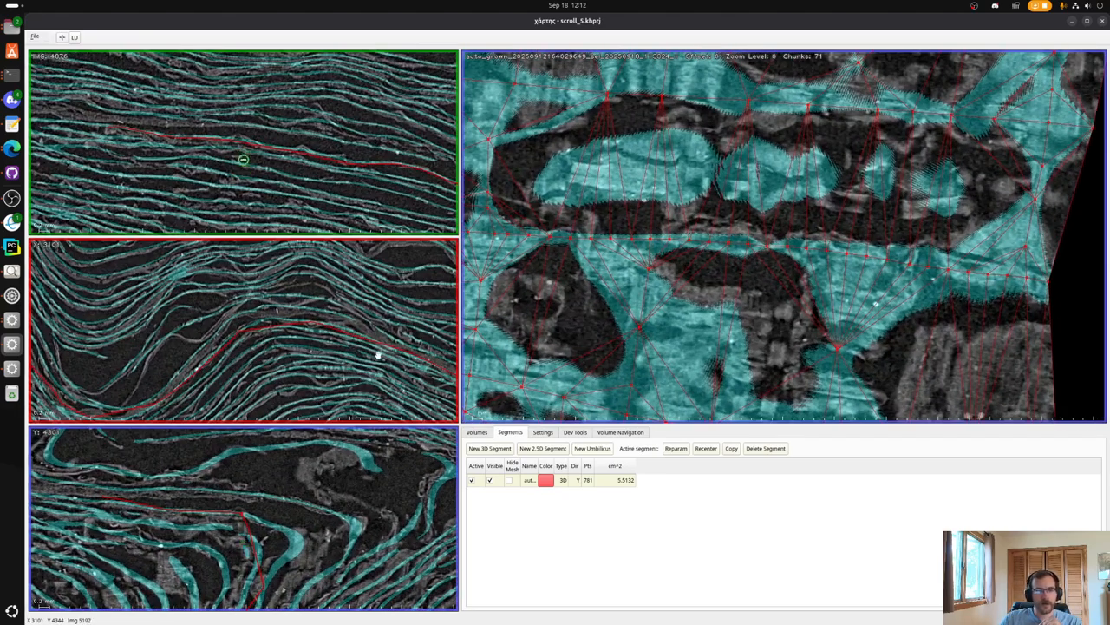
{"action": "left_click_drag", "start_coordinate": [411, 376], "coordinate": [258, 323]}
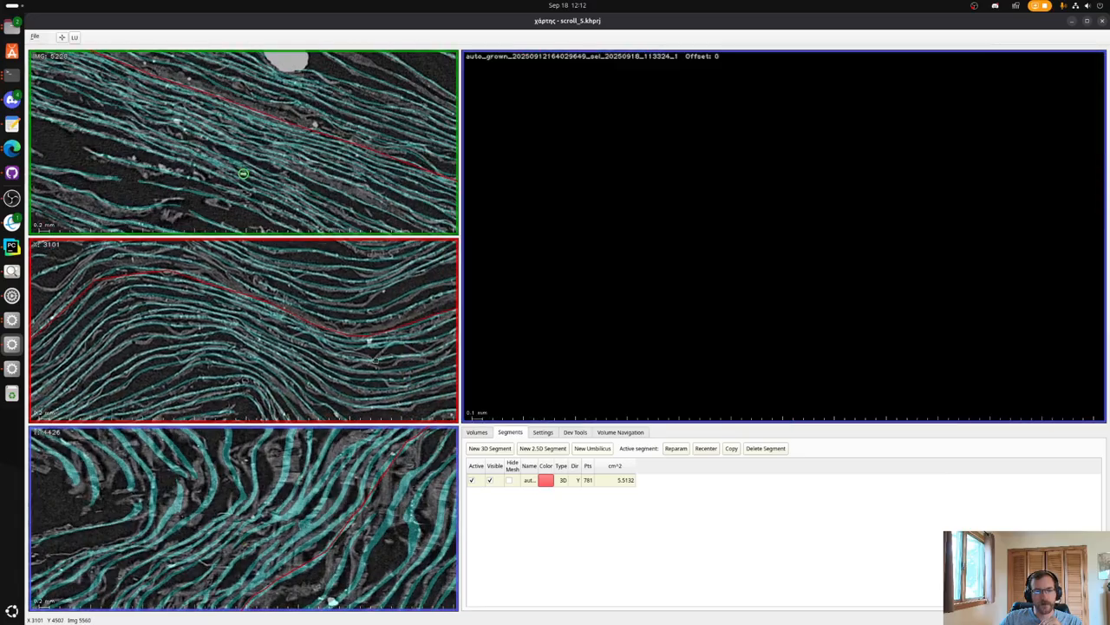
{"action": "left_click_drag", "start_coordinate": [315, 370], "coordinate": [218, 366]}
{"action": "left_click_drag", "start_coordinate": [320, 347], "coordinate": [193, 347]}
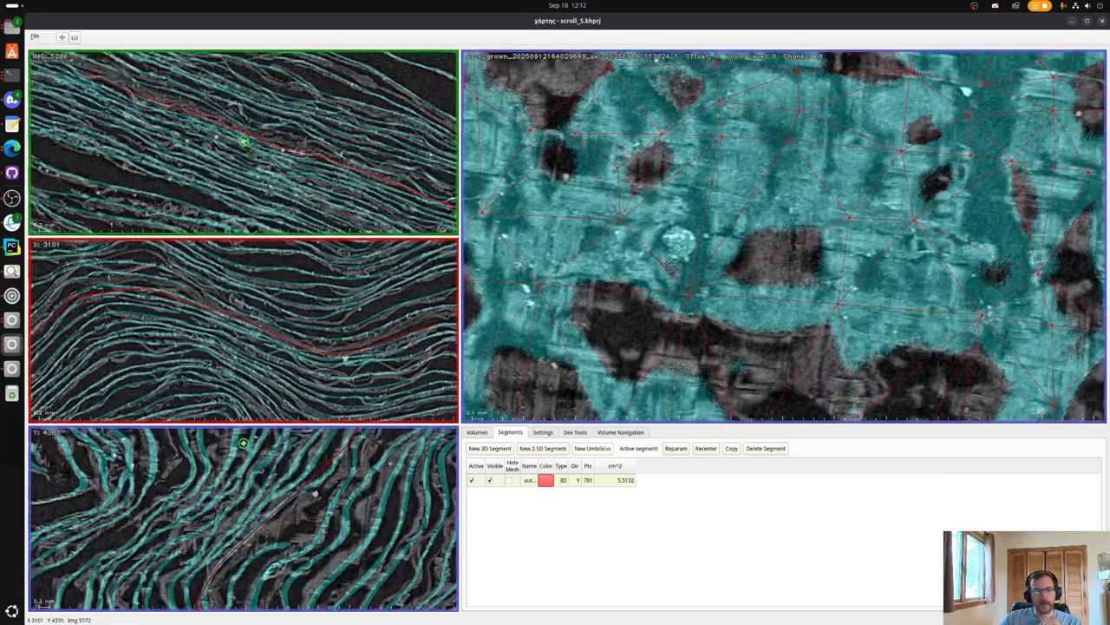
{"action": "left_click_drag", "start_coordinate": [345, 358], "coordinate": [272, 334]}
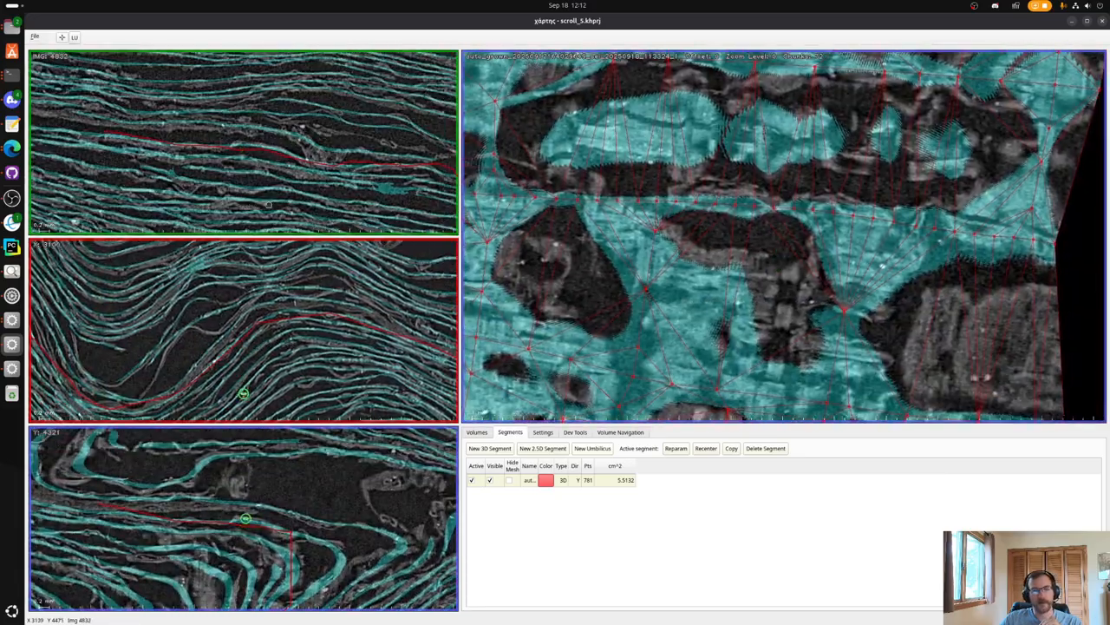
{"action": "left_click_drag", "start_coordinate": [244, 200], "coordinate": [282, 209]}
{"action": "left_click", "coordinate": [271, 167]}
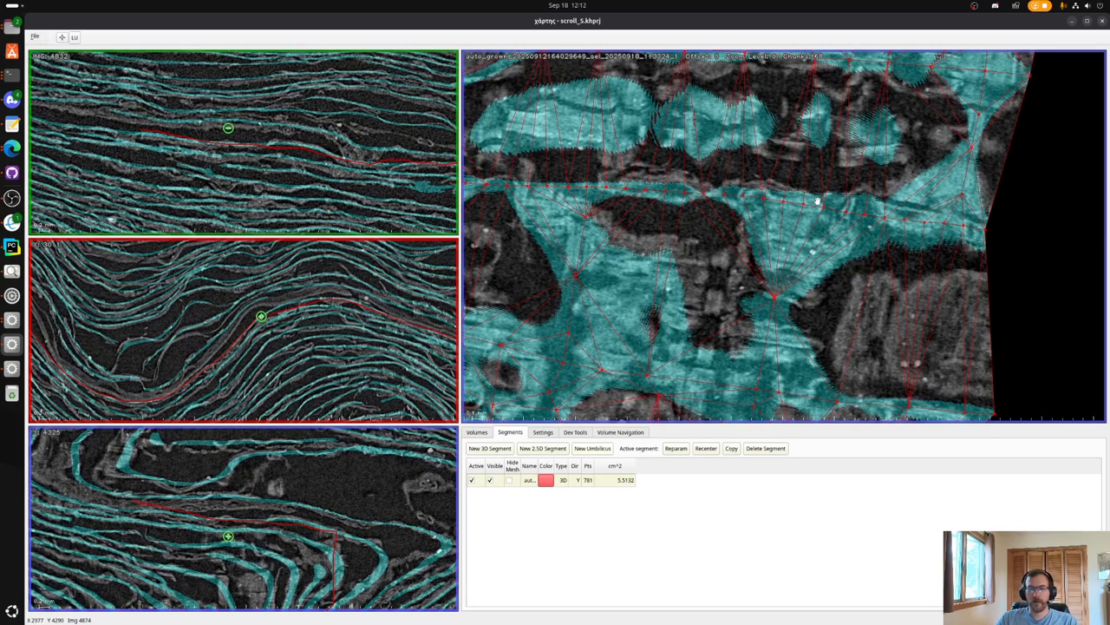
Add three nodes in the X 2969 slice along the sheet's rising side and over its crest.
{"action": "key", "text": "x"}
{"action": "scroll", "coordinate": [259, 321], "scroll_direction": "up", "scroll_amount": 6}
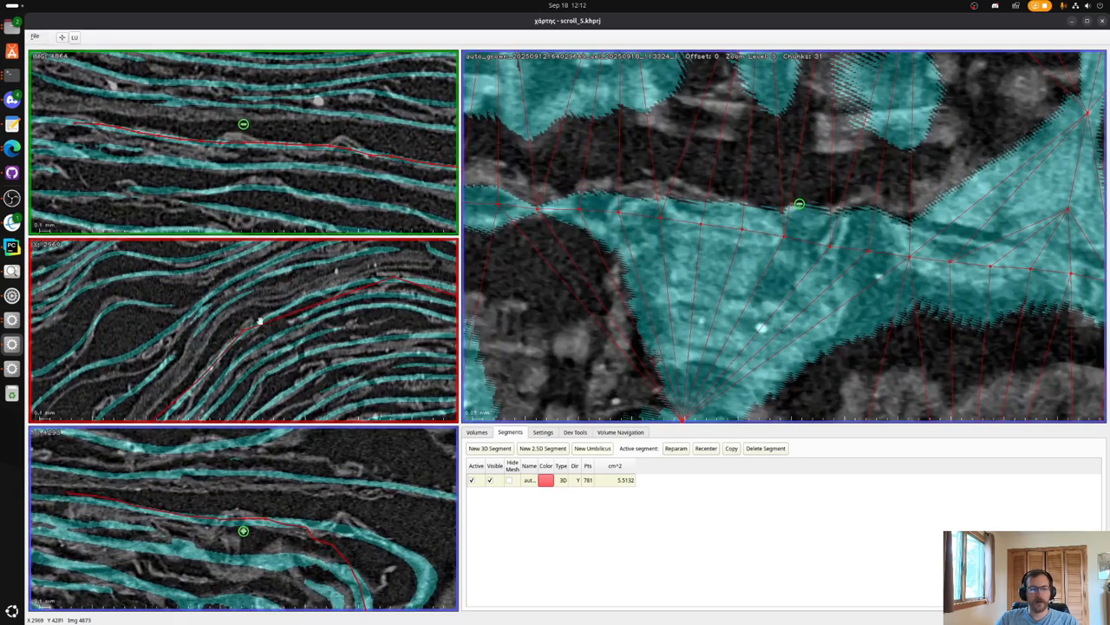
{"action": "left_click", "coordinate": [326, 293], "text": "shift"}
{"action": "scroll", "coordinate": [347, 297], "scroll_direction": "down", "scroll_amount": 4}
{"action": "left_click", "coordinate": [378, 306], "text": "shift"}
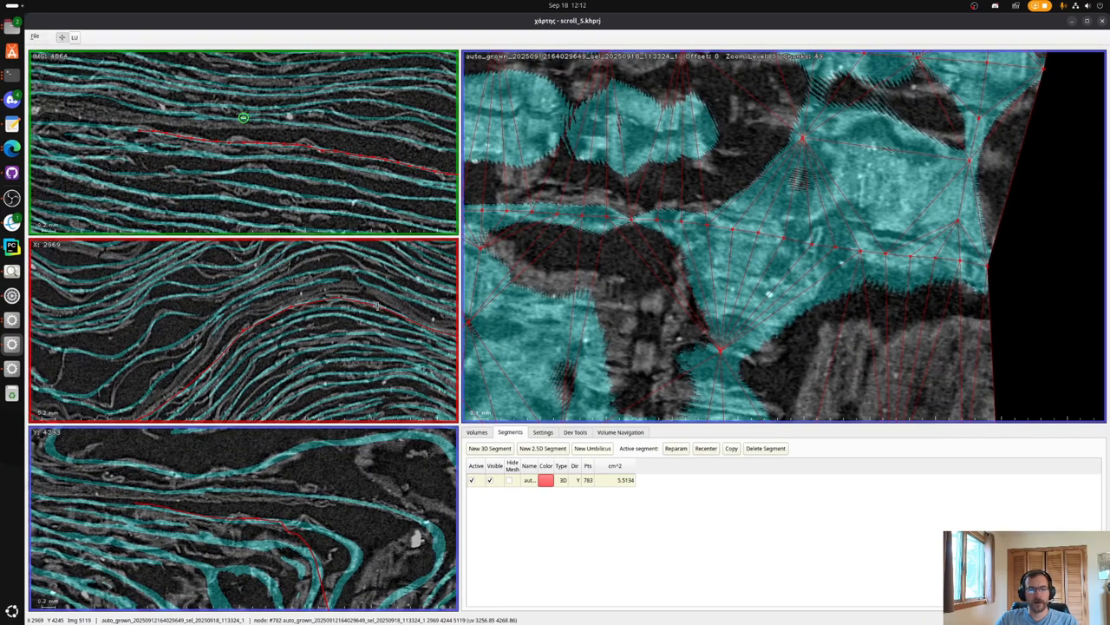
{"action": "left_click", "coordinate": [357, 300], "text": "shift"}
Add nodes in the X 2969 slice down the descending side of the crest toward the next trough.
{"action": "key", "text": "x"}
{"action": "scroll", "coordinate": [365, 316], "scroll_direction": "up", "scroll_amount": 2}
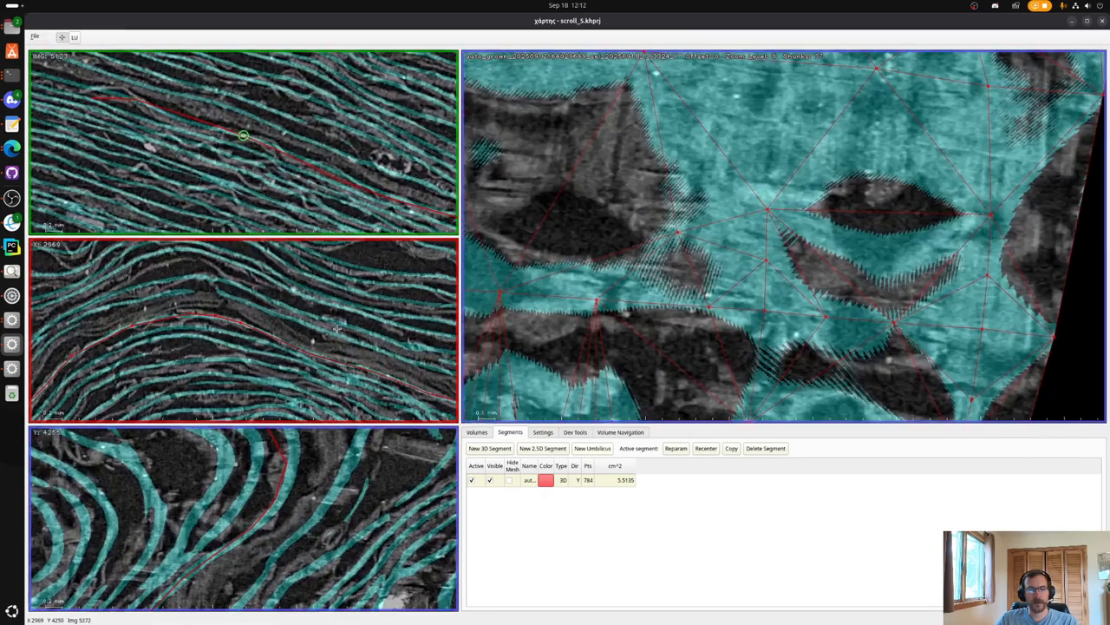
{"action": "left_click", "coordinate": [282, 337], "text": "shift"}
{"action": "left_click", "coordinate": [328, 356], "text": "shift"}
{"action": "key", "text": "x"}
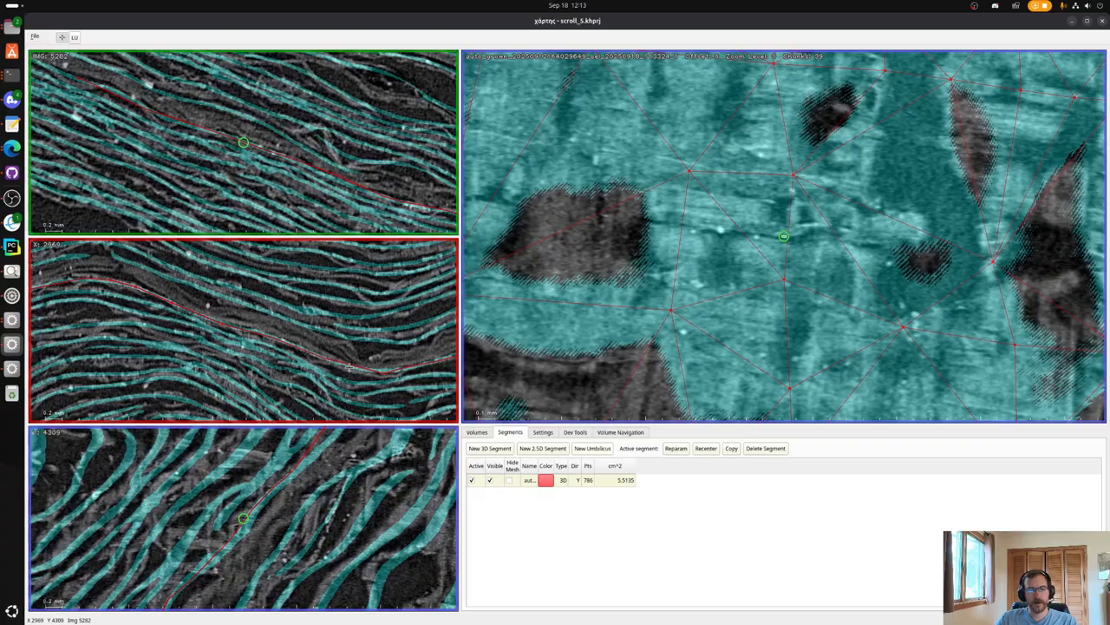
{"action": "left_click", "coordinate": [376, 370], "text": "shift"}
Extend the mesh past its edge in the X 2969 slice with nodes over the next crest, and nudge the end node onto the sheet.
{"action": "key", "text": "x"}
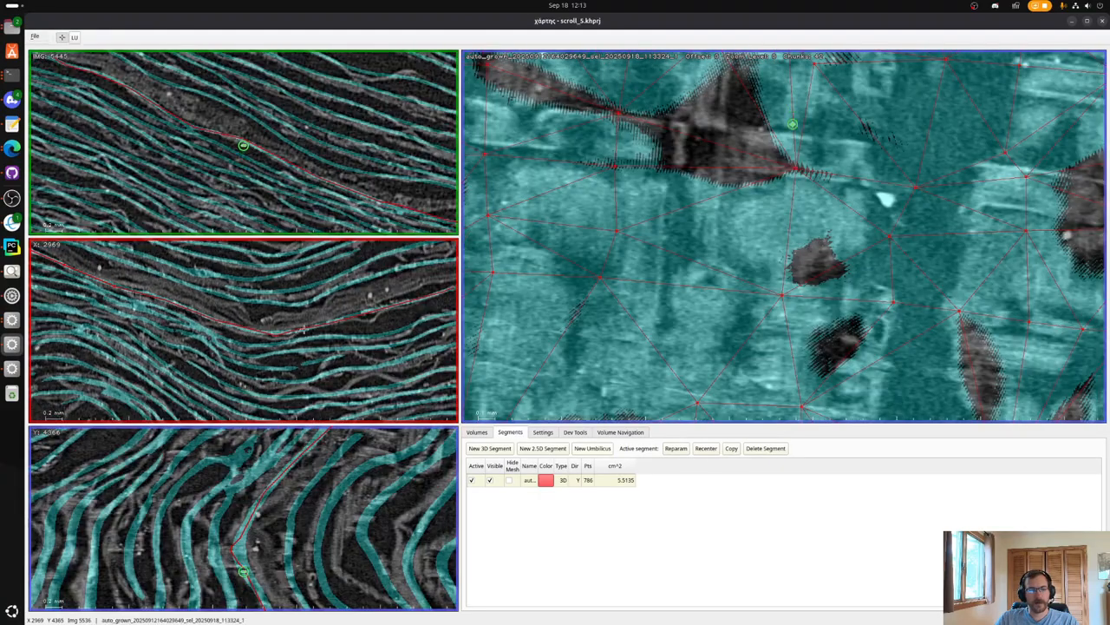
{"action": "key", "text": "x"}
{"action": "key", "text": "x"}
{"action": "left_click", "coordinate": [294, 333], "text": "shift"}
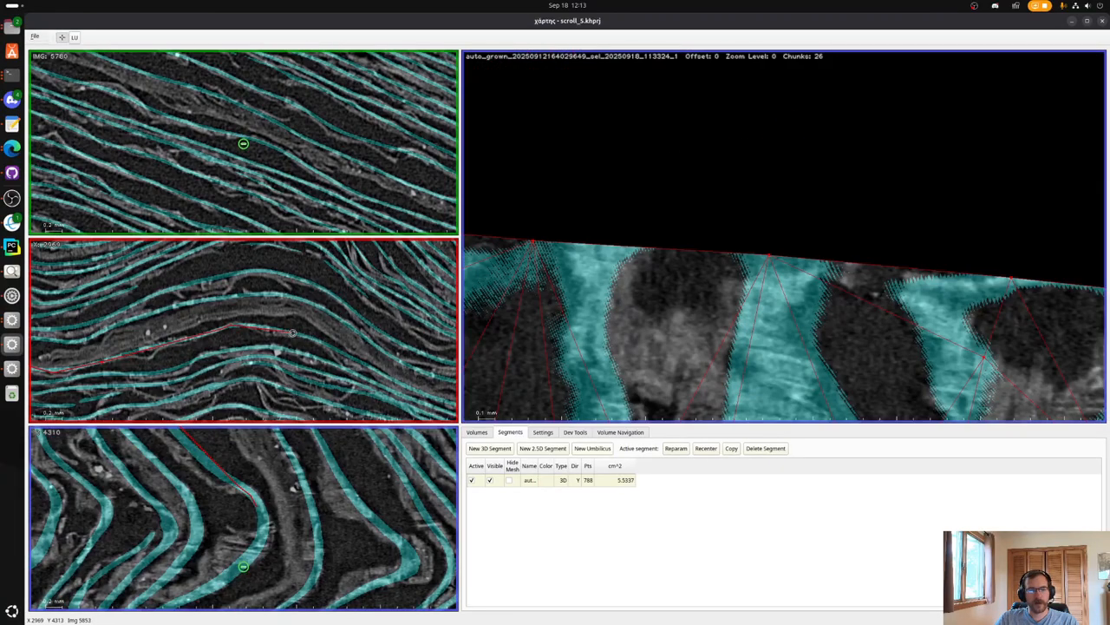
{"action": "left_click", "coordinate": [336, 350], "text": "shift"}
{"action": "left_click", "coordinate": [384, 373], "text": "shift"}
{"action": "key", "text": "x"}
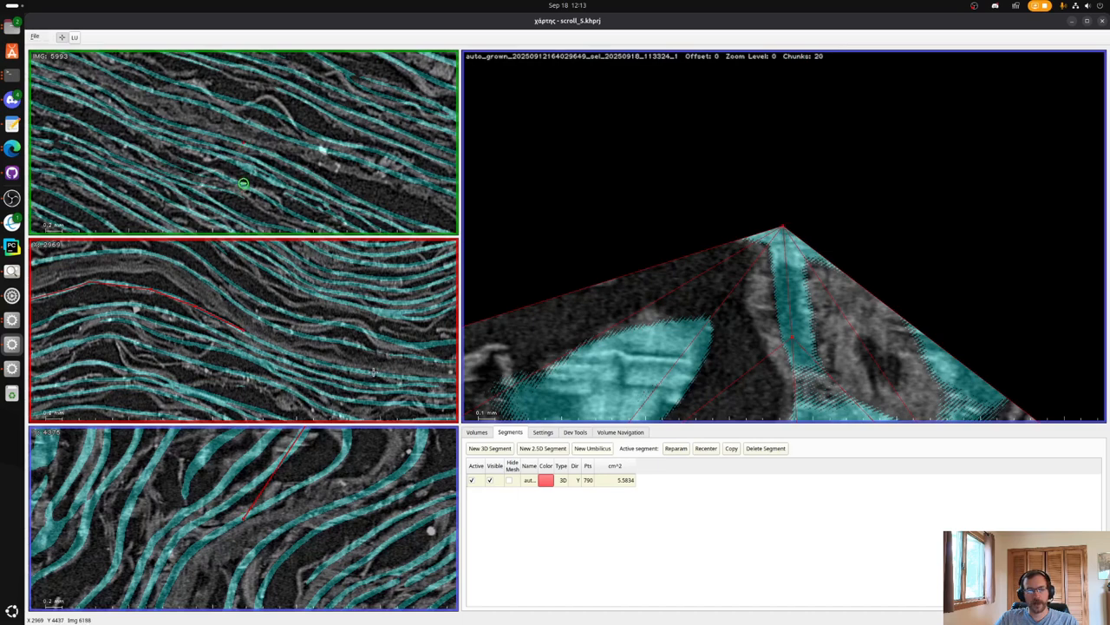
{"action": "left_click_drag", "start_coordinate": [244, 329], "coordinate": [244, 331]}
{"action": "key", "text": "x"}
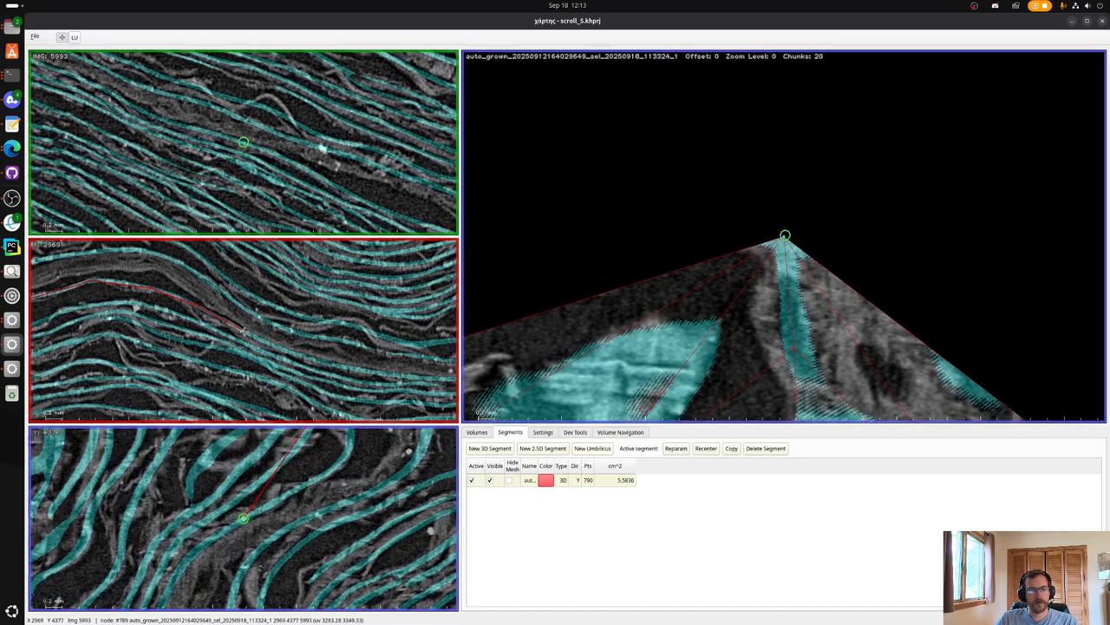
Add three nodes along the sheet in the IMG 5993 slice from X 2969 toward X 2745, and nudge one onto the sheet.
{"action": "left_click", "coordinate": [192, 128], "text": "shift"}
{"action": "key", "text": "x"}
{"action": "left_click", "coordinate": [145, 99], "text": "shift"}
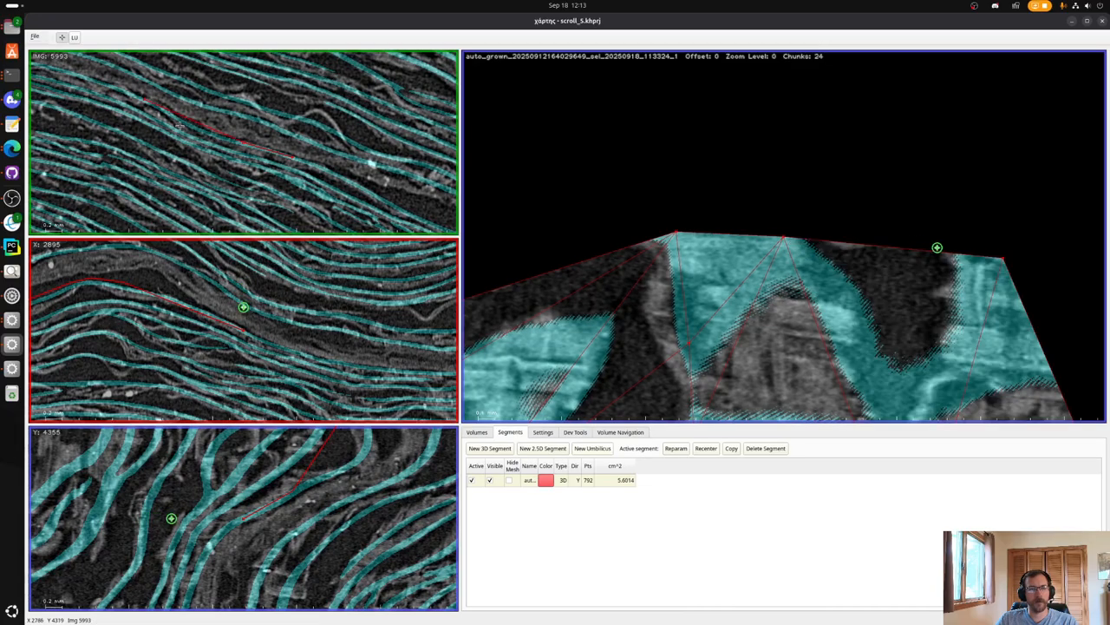
{"action": "left_click", "coordinate": [187, 125], "text": "shift"}
{"action": "left_click_drag", "start_coordinate": [186, 124], "coordinate": [188, 128]}
Continue the mesh edge in the IMG 5993 slice with three more nodes beyond and around X 2745.
{"action": "key", "text": "x"}
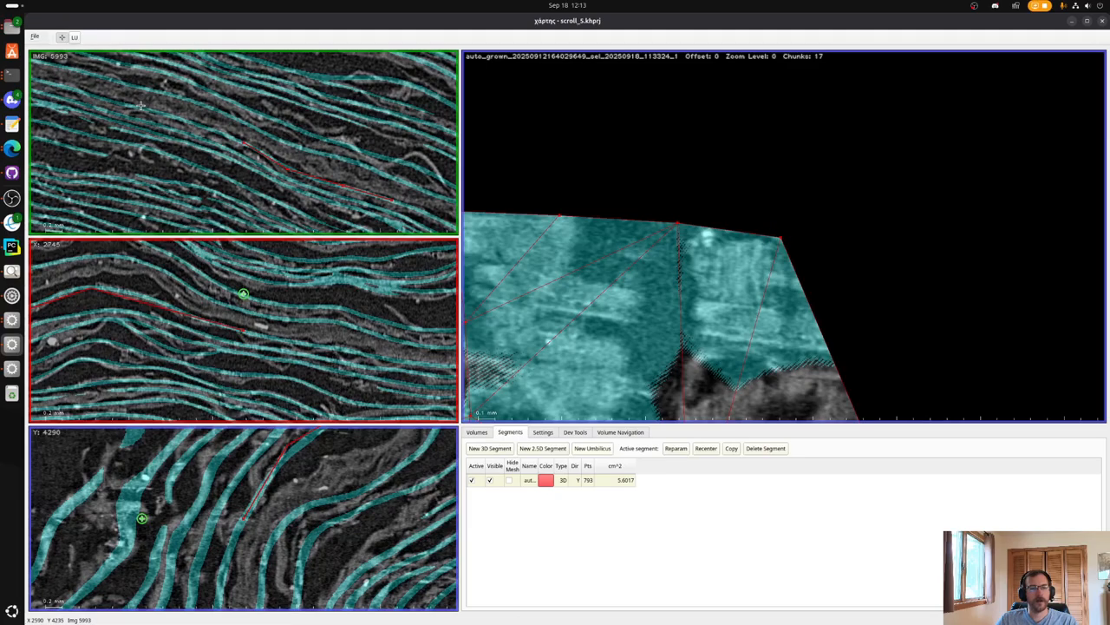
{"action": "left_click", "coordinate": [150, 110], "text": "shift"}
{"action": "left_click", "coordinate": [86, 93], "text": "shift"}
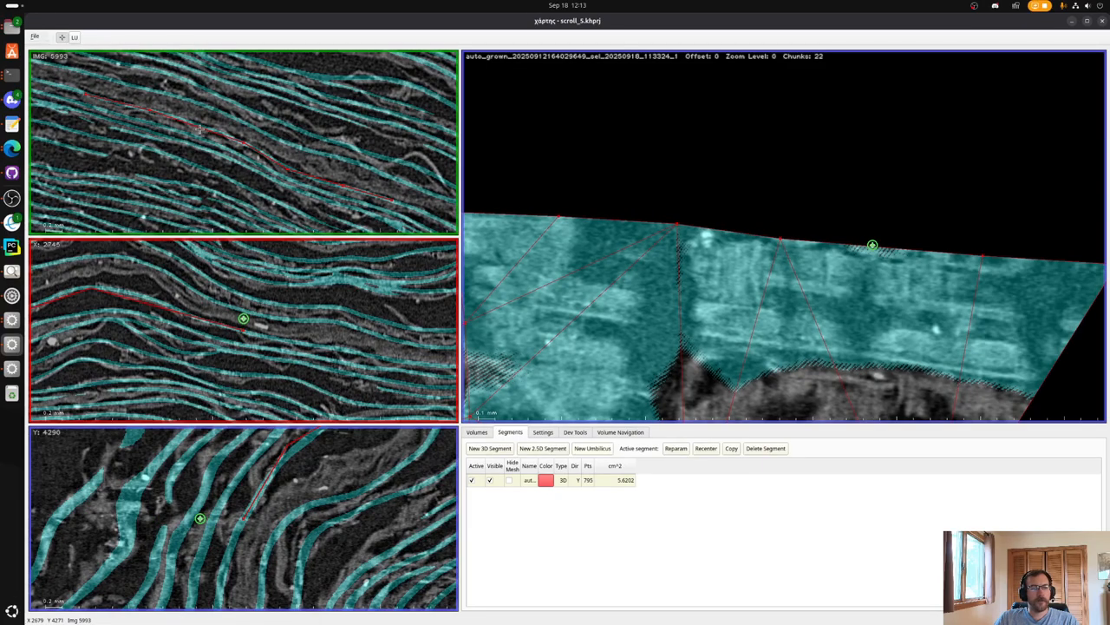
{"action": "left_click", "coordinate": [199, 130], "text": "shift"}
Add five nodes in the X 2506 slice along the sheet on both sides of IMG 5993.
{"action": "key", "text": "x"}
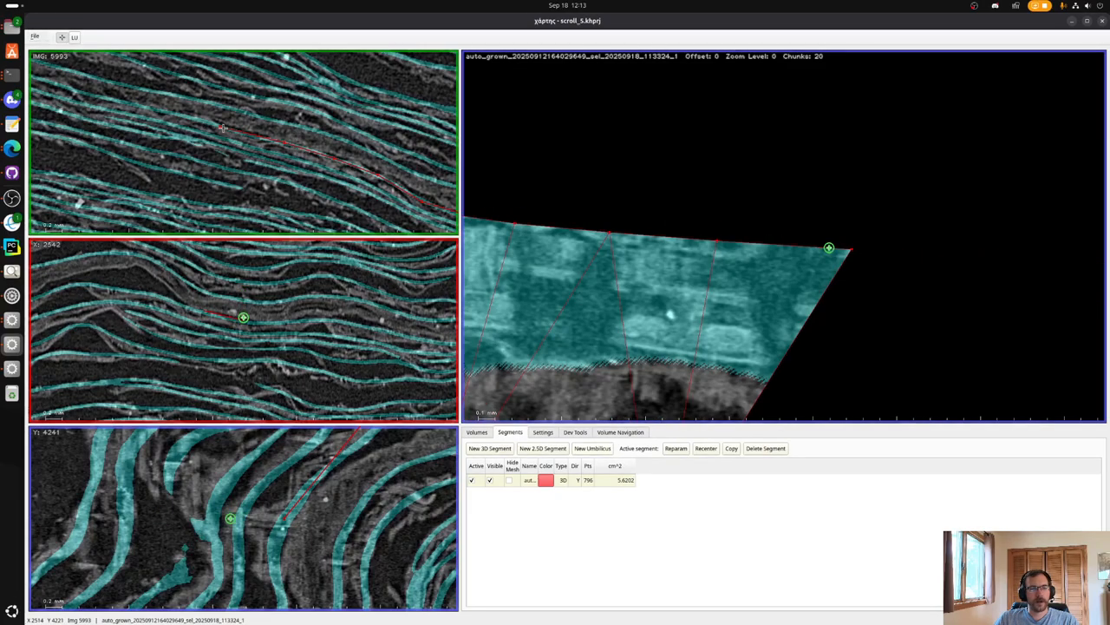
{"action": "key", "text": "x"}
{"action": "left_click", "coordinate": [145, 303], "text": "shift"}
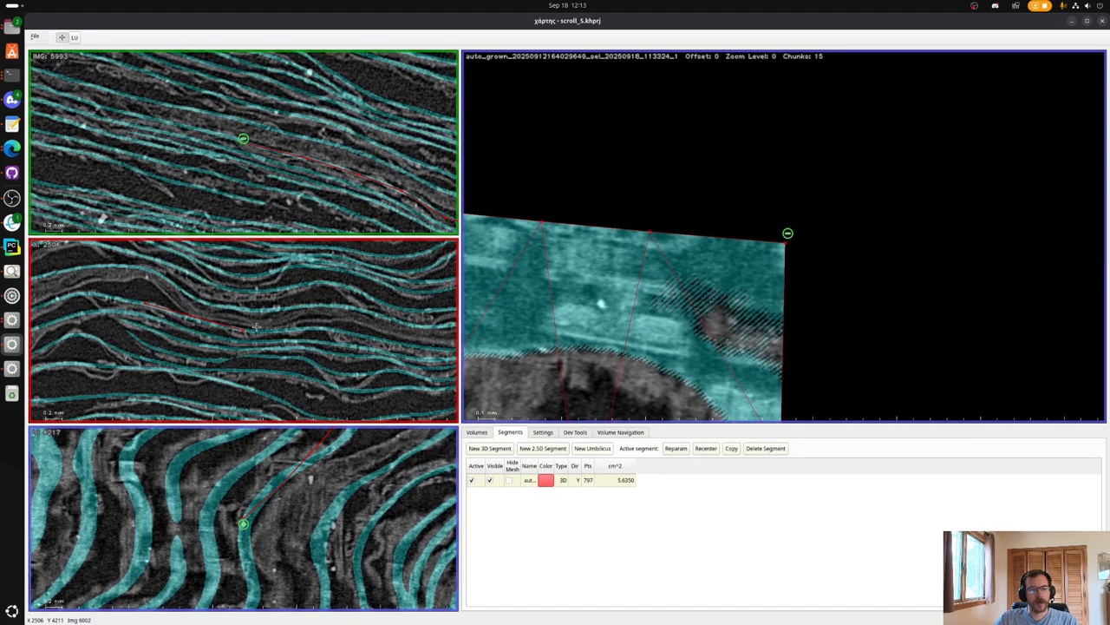
{"action": "left_click", "coordinate": [341, 330], "text": "shift"}
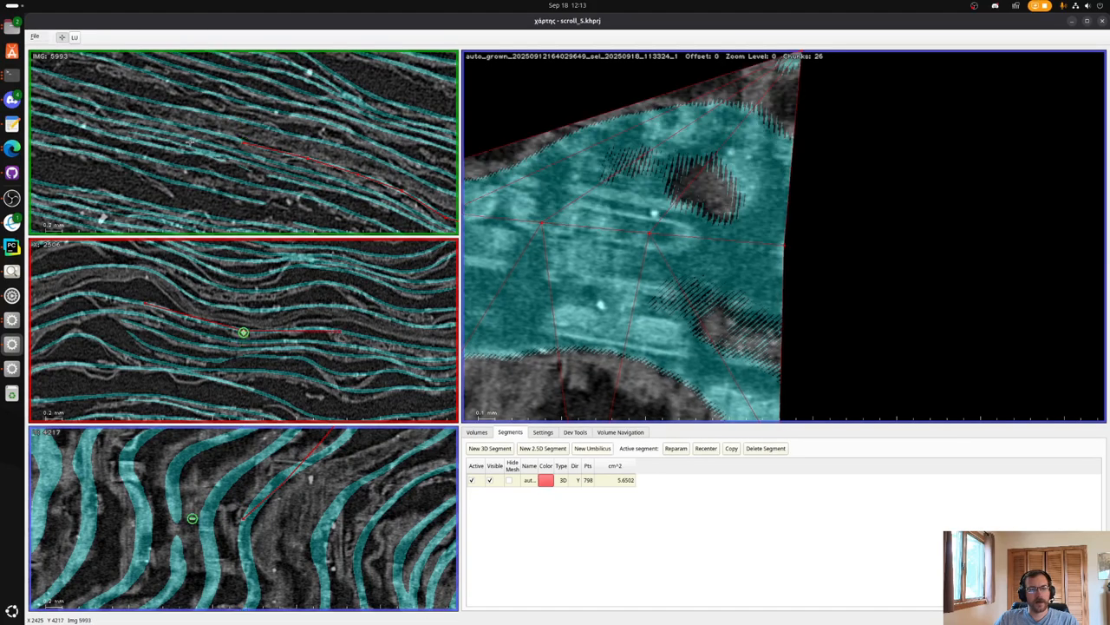
{"action": "left_click", "coordinate": [308, 327], "text": "shift"}
{"action": "left_click", "coordinate": [191, 318], "text": "shift"}
{"action": "left_click", "coordinate": [275, 331], "text": "shift"}
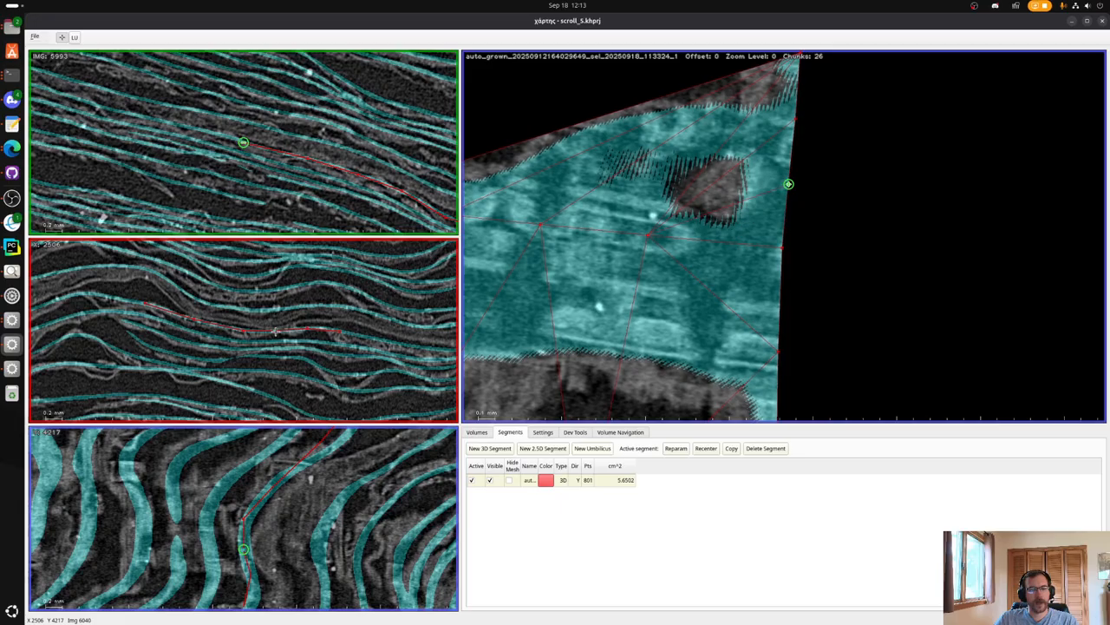
Extend the mesh in the IMG 5993 slice with three nodes along the sheet from X 2506 to beyond X 2309.
{"action": "left_click", "coordinate": [168, 121], "text": "shift"}
{"action": "left_click", "coordinate": [83, 99], "text": "shift"}
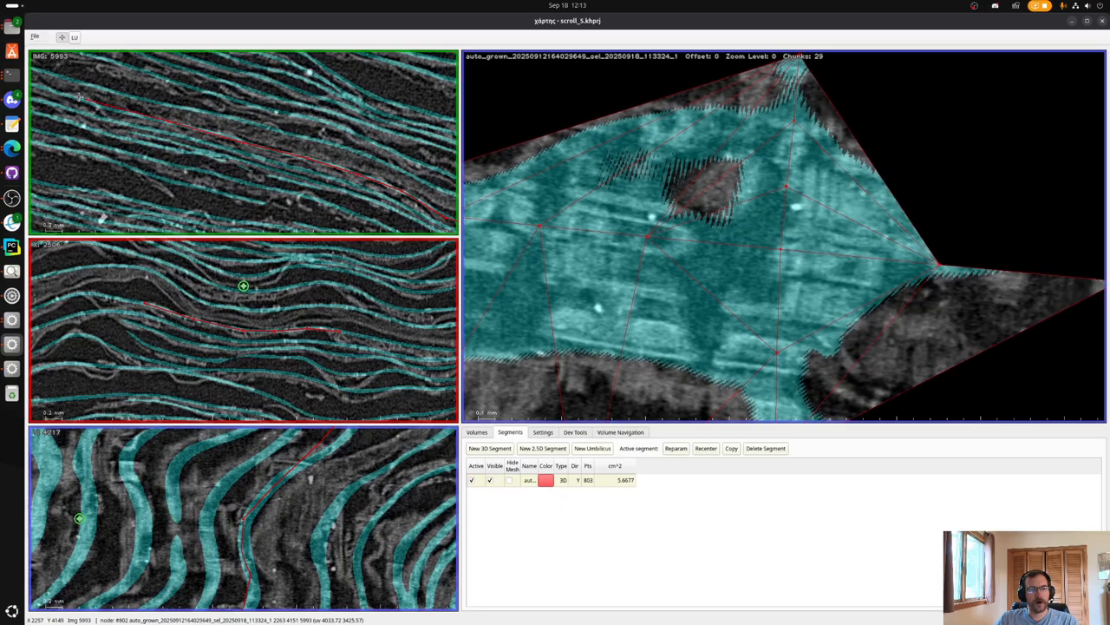
{"action": "left_click", "coordinate": [112, 111], "text": "shift"}
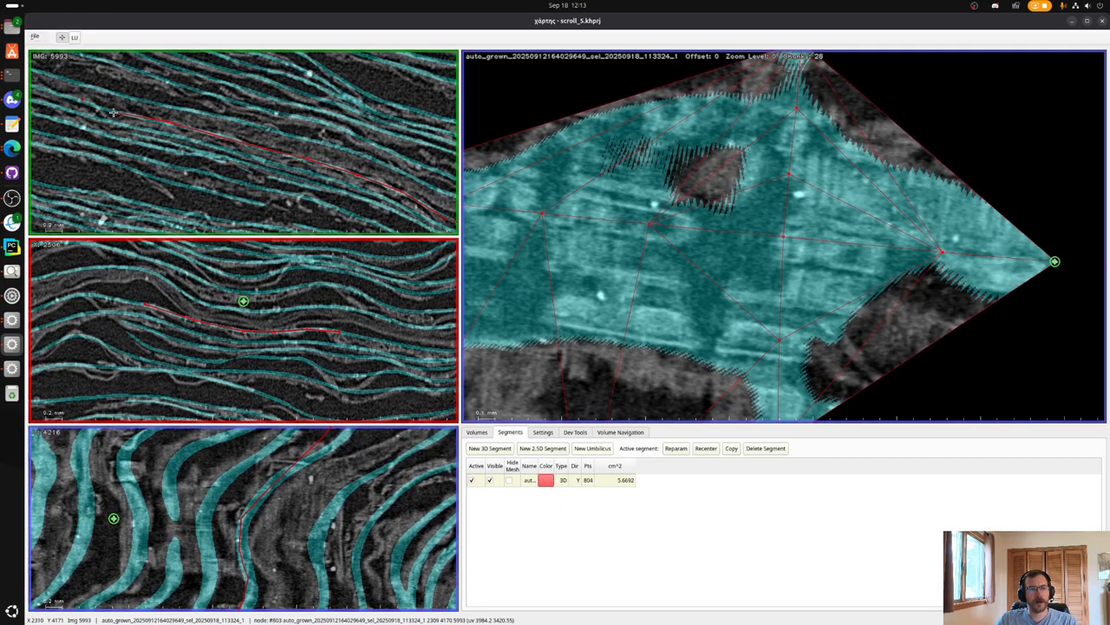
Add five nodes in the X 2309 slice along the sheet on both sides of IMG 5993.
{"action": "key", "text": "x"}
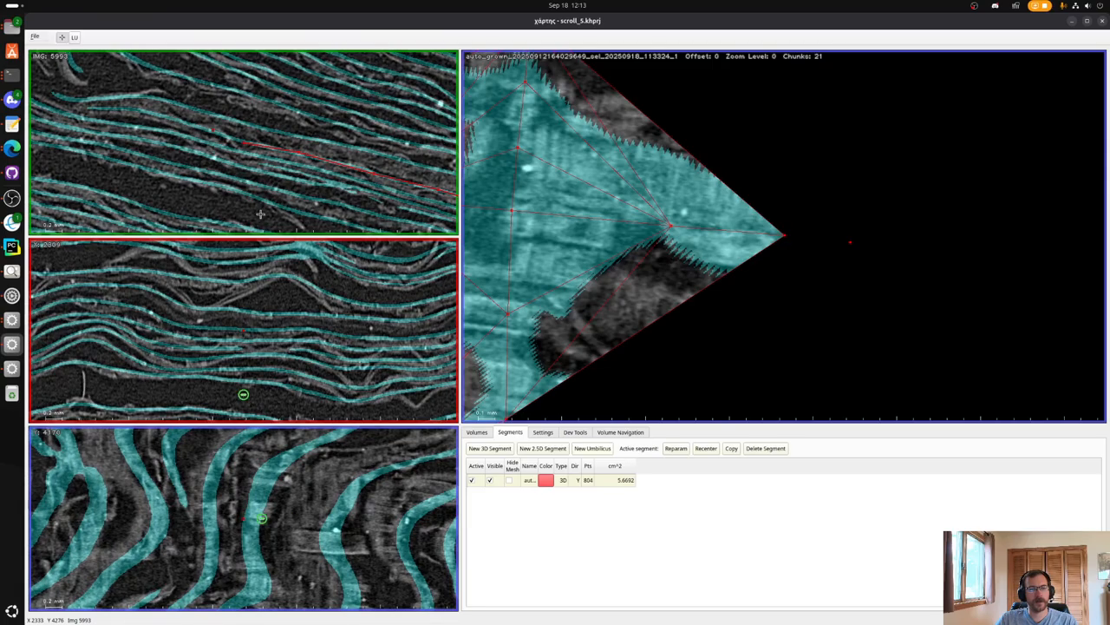
{"action": "left_click", "coordinate": [190, 326], "text": "shift"}
{"action": "left_click", "coordinate": [285, 330], "text": "shift"}
{"action": "left_click", "coordinate": [326, 332], "text": "shift"}
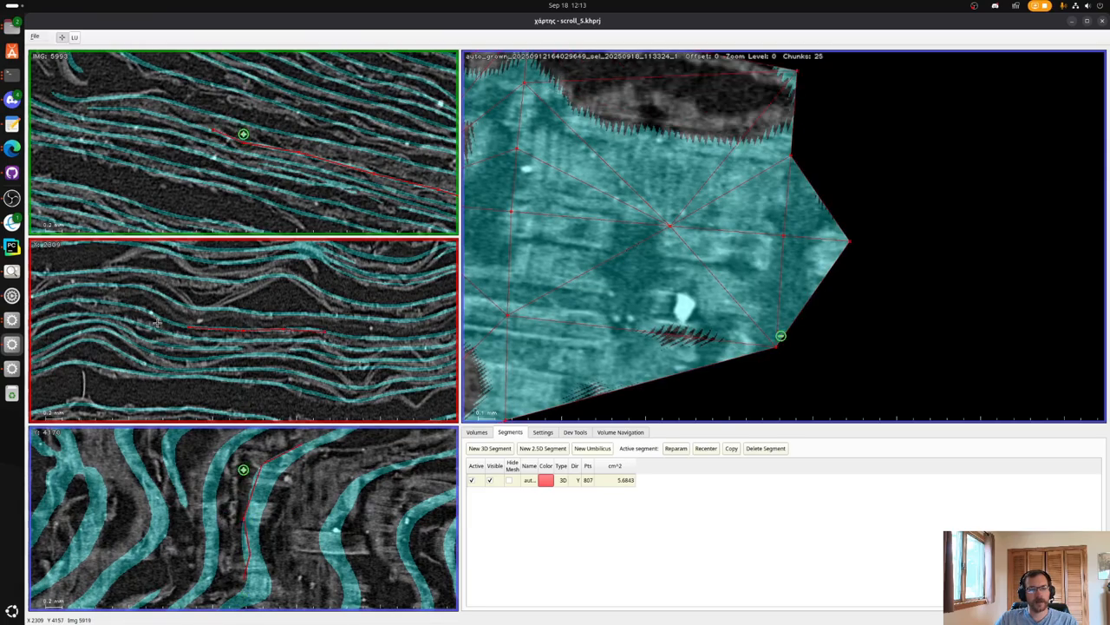
{"action": "left_click", "coordinate": [124, 302], "text": "shift"}
{"action": "left_click", "coordinate": [377, 340], "text": "shift"}
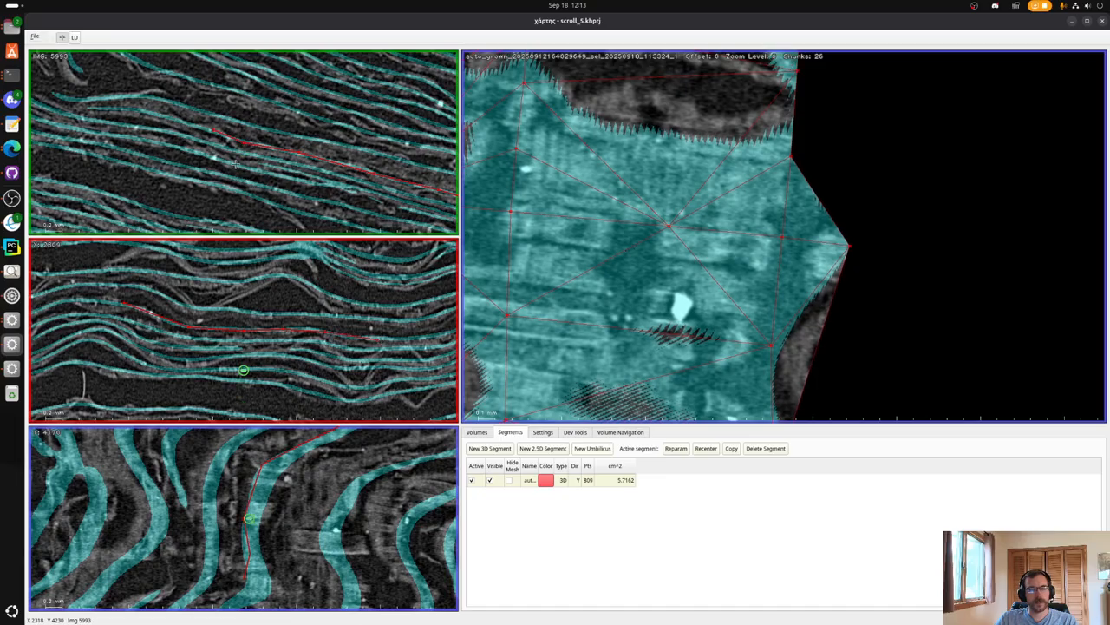
Add two nodes at the mesh's outer end in the IMG 5993 slice and lengthen its line in the X 2309 slice.
{"action": "left_click", "coordinate": [169, 116], "text": "shift"}
{"action": "left_click", "coordinate": [113, 107], "text": "shift"}
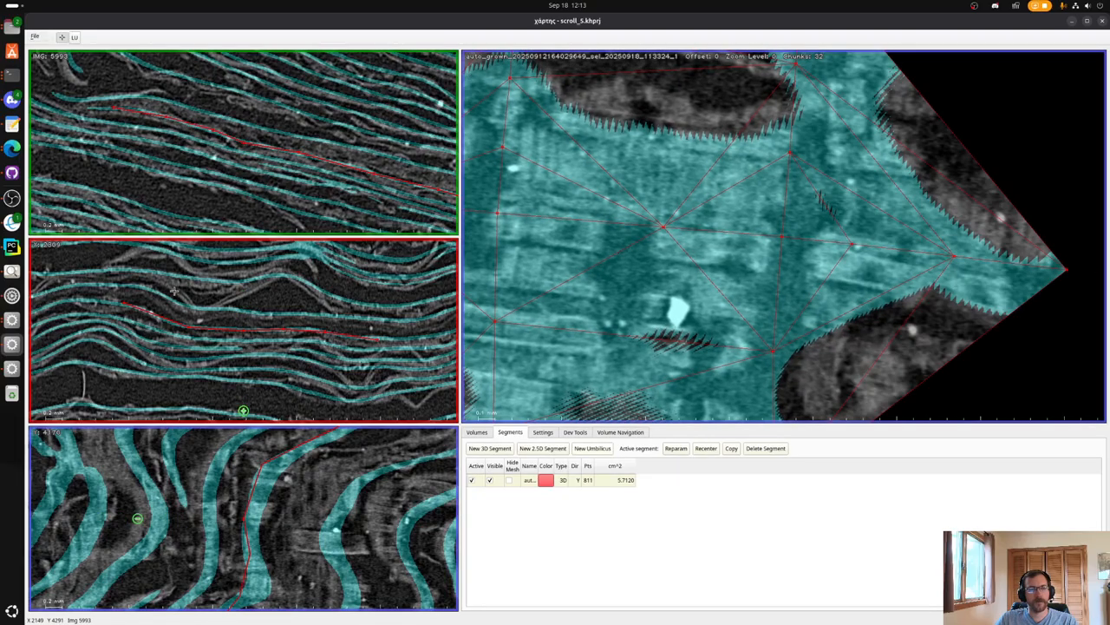
{"action": "left_click", "coordinate": [76, 301], "text": "shift"}
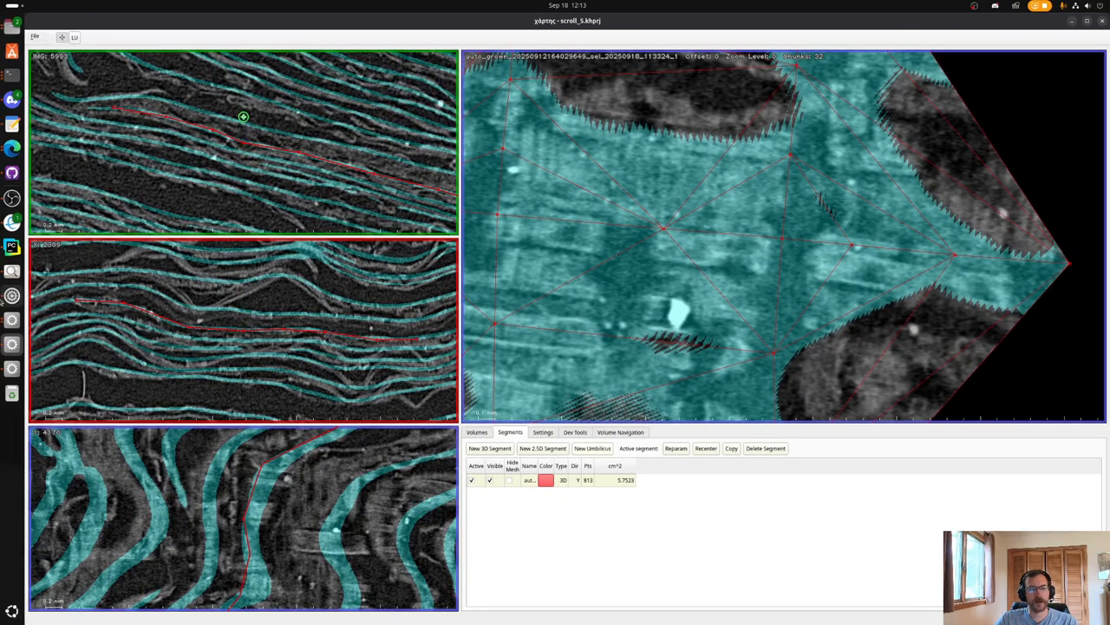
{"action": "key", "text": "x"}
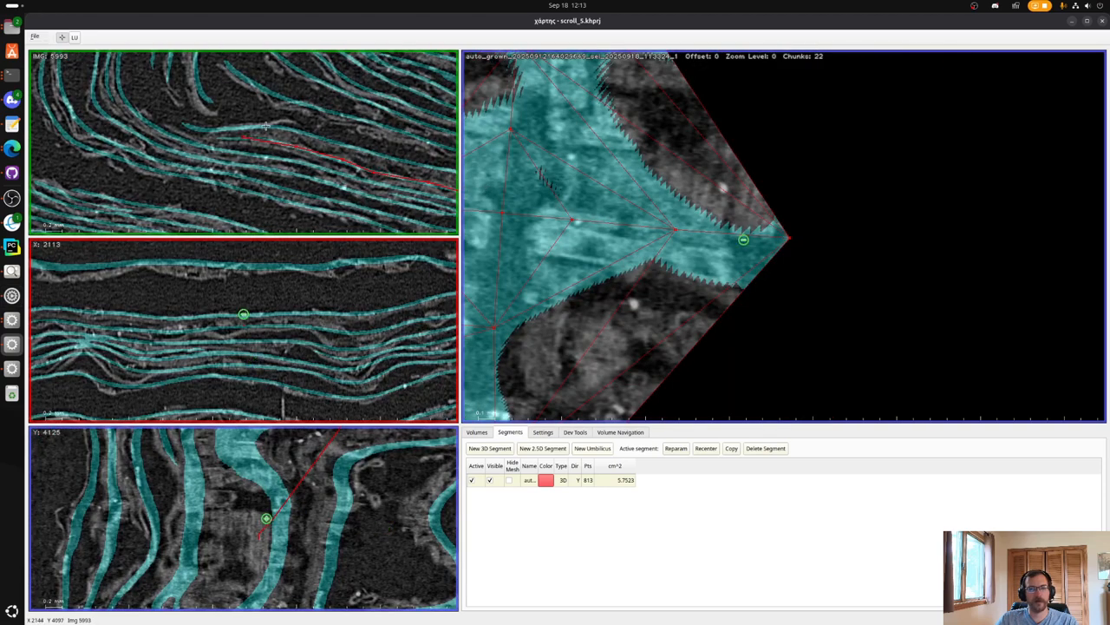
{"action": "key", "text": "x"}
{"action": "key", "text": "x"}
{"action": "key", "text": "x"}
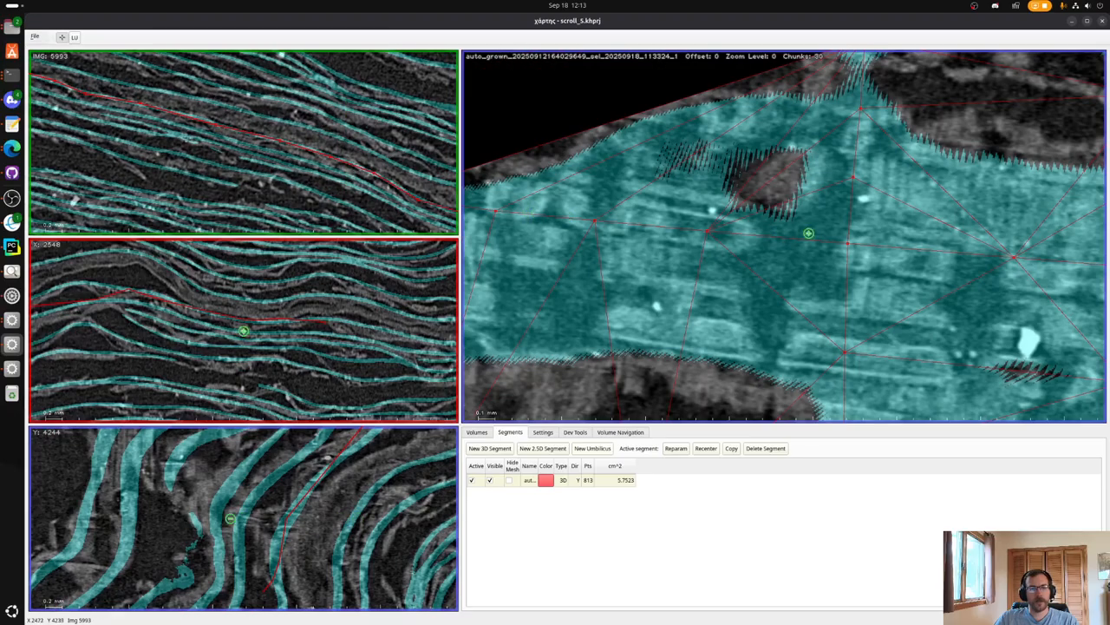
Add nodes along the sheet around the X 2506 crossing in the IMG 5993, Y 4217 and X 2506 slices.
{"action": "key", "text": "x"}
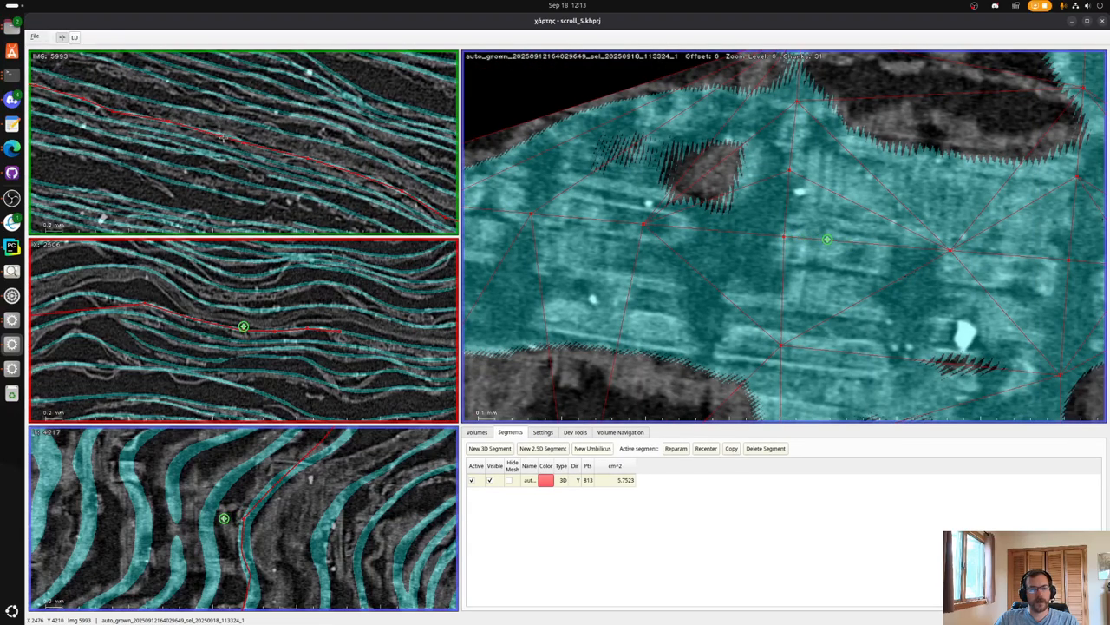
{"action": "left_click", "coordinate": [219, 135], "text": "shift"}
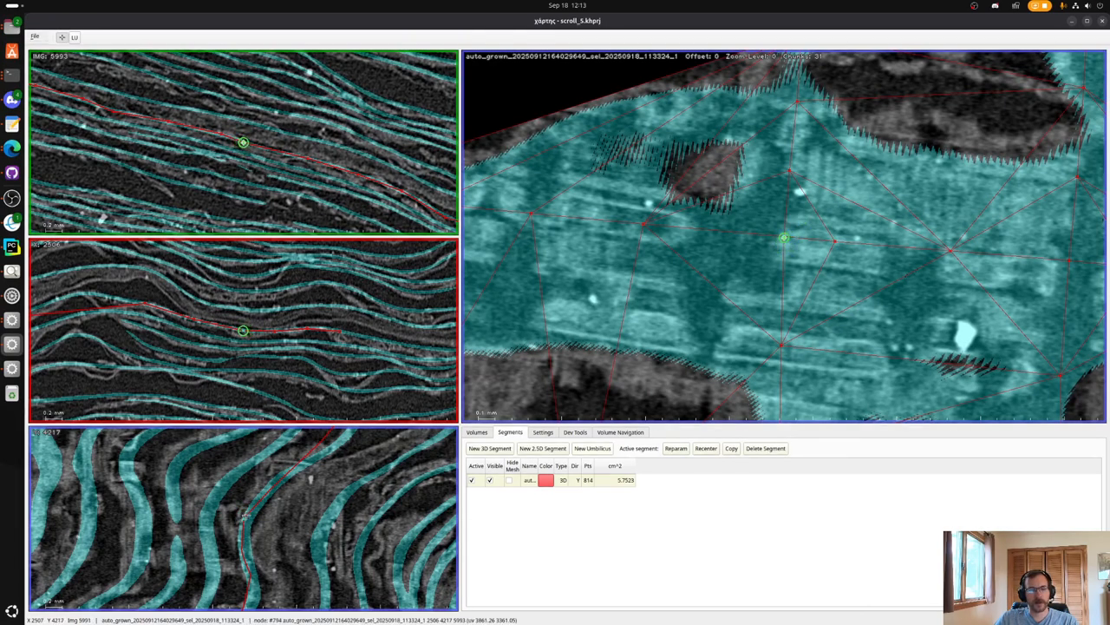
{"action": "left_click", "coordinate": [337, 443], "text": "shift"}
{"action": "left_click", "coordinate": [280, 480], "text": "shift"}
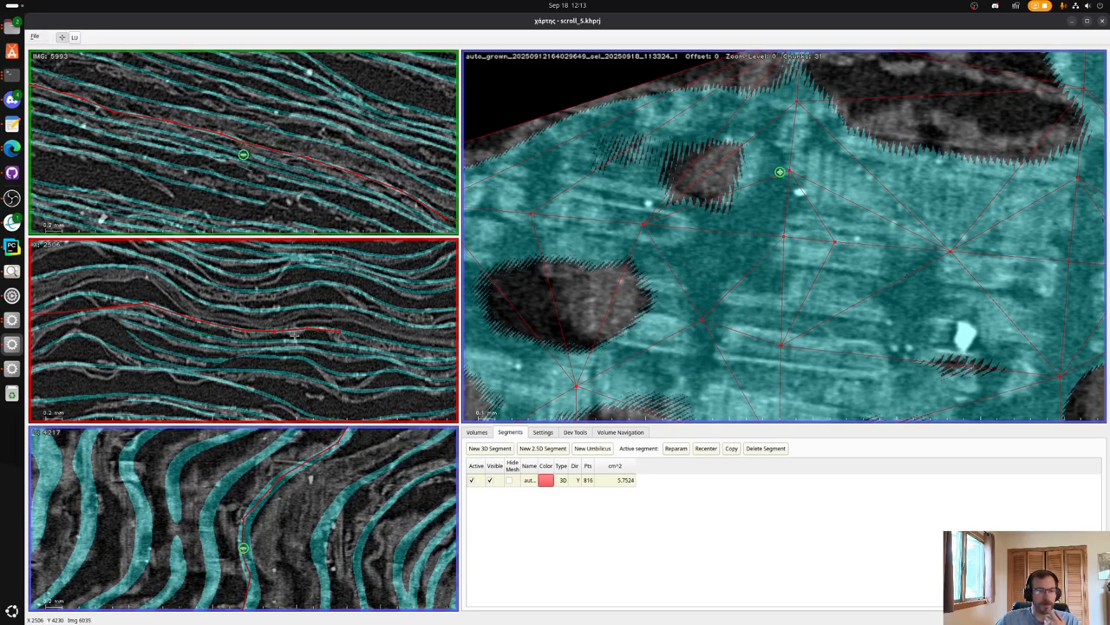
{"action": "left_click", "coordinate": [43, 301], "text": "shift"}
{"action": "left_click", "coordinate": [401, 346], "text": "shift"}
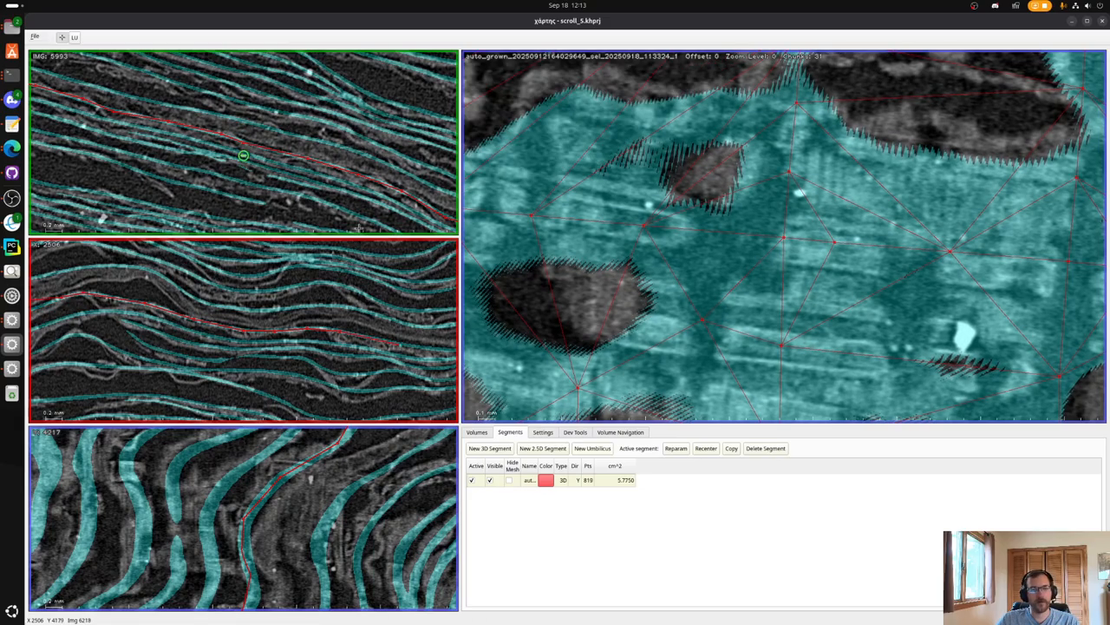
Add seven nodes in the X 2679 slice along the sheet on both sides of IMG 5993.
{"action": "key", "text": "x"}
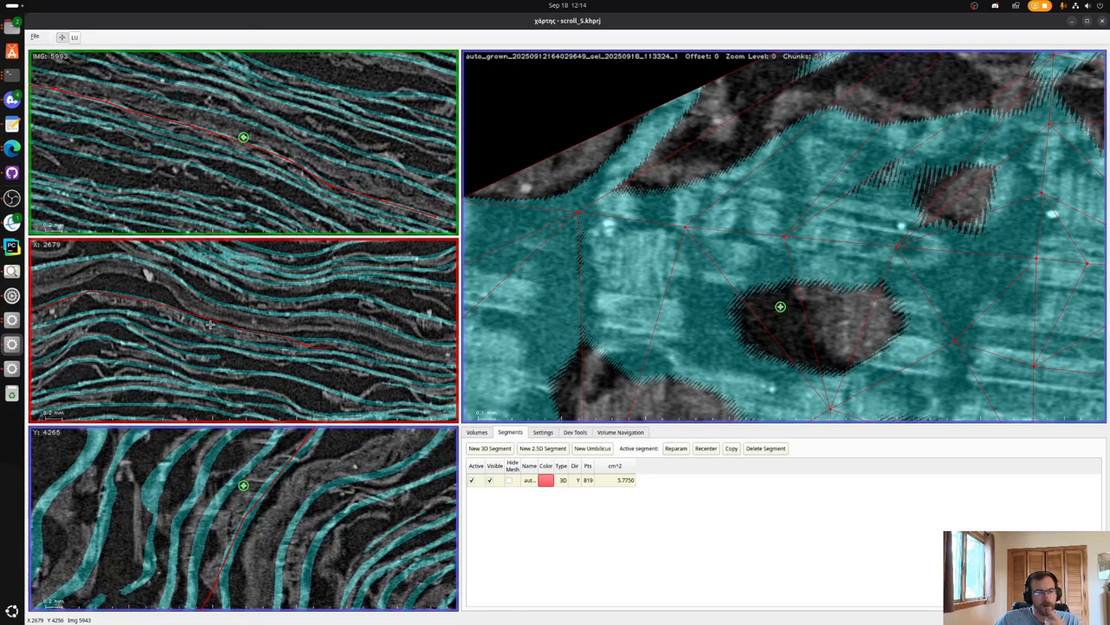
{"action": "left_click", "coordinate": [210, 325], "text": "shift"}
{"action": "left_click", "coordinate": [346, 339], "text": "shift"}
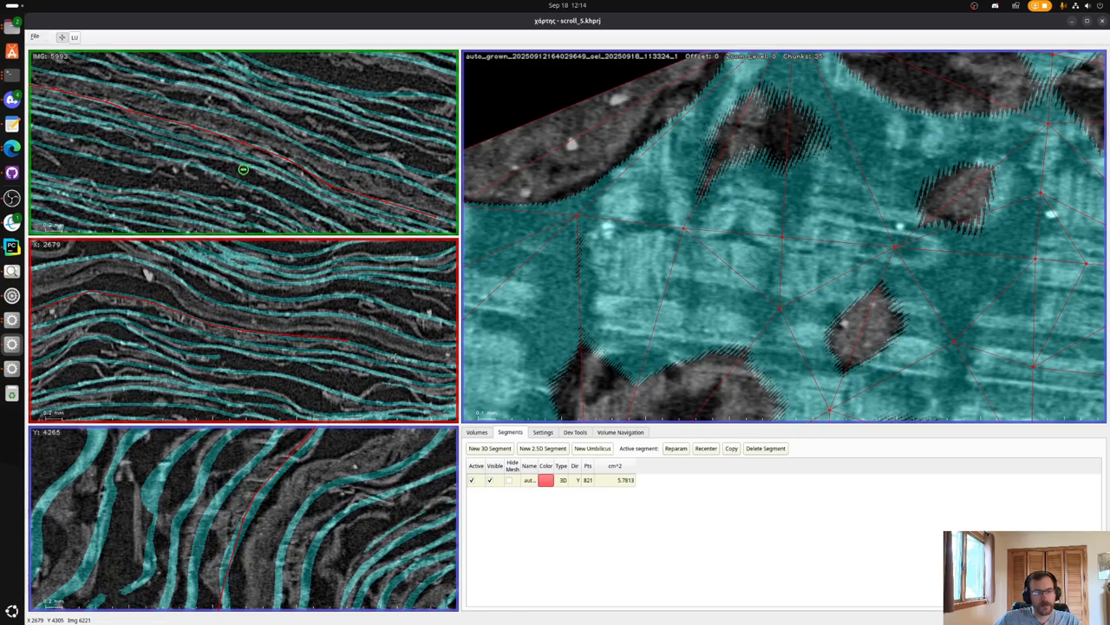
{"action": "left_click", "coordinate": [394, 358], "text": "shift"}
{"action": "left_click", "coordinate": [292, 340], "text": "shift"}
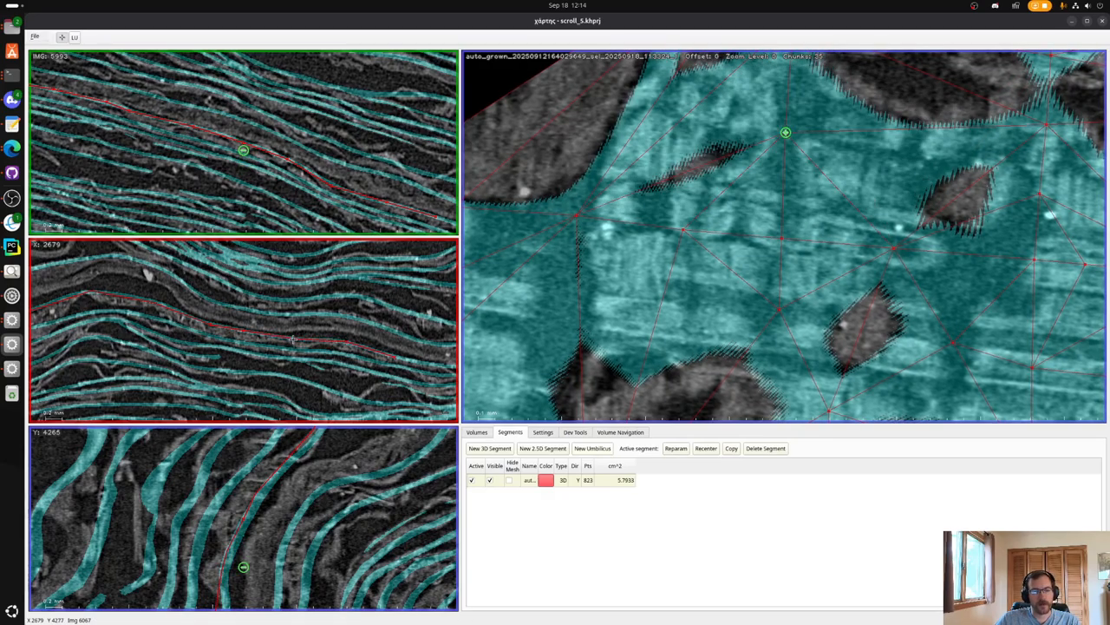
{"action": "left_click", "coordinate": [91, 291], "text": "shift"}
{"action": "left_click", "coordinate": [163, 302], "text": "shift"}
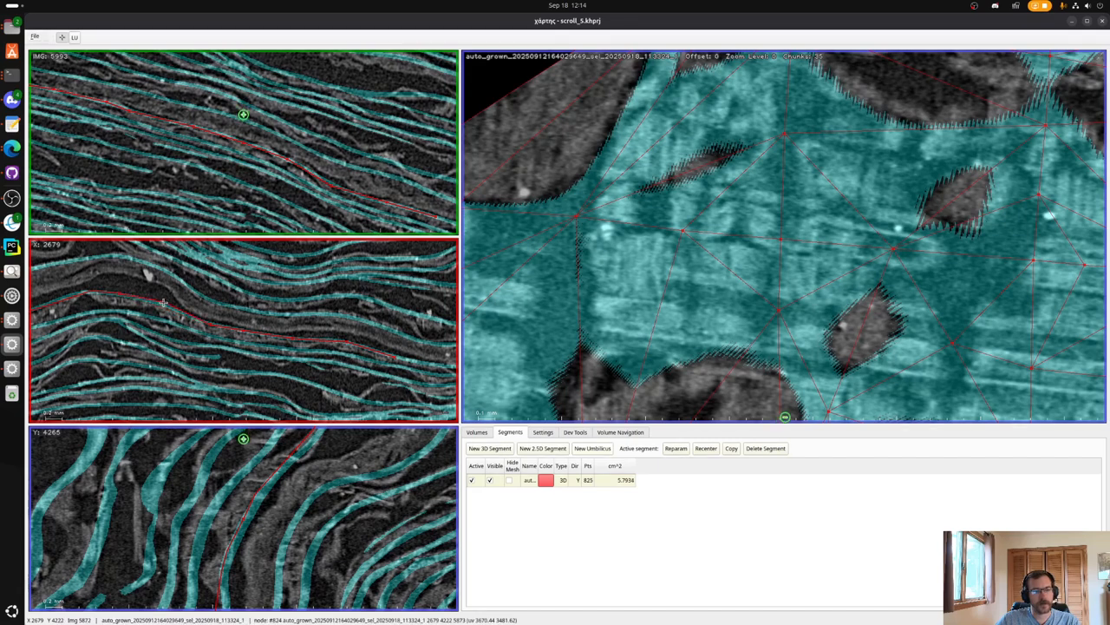
{"action": "left_click", "coordinate": [448, 367], "text": "shift"}
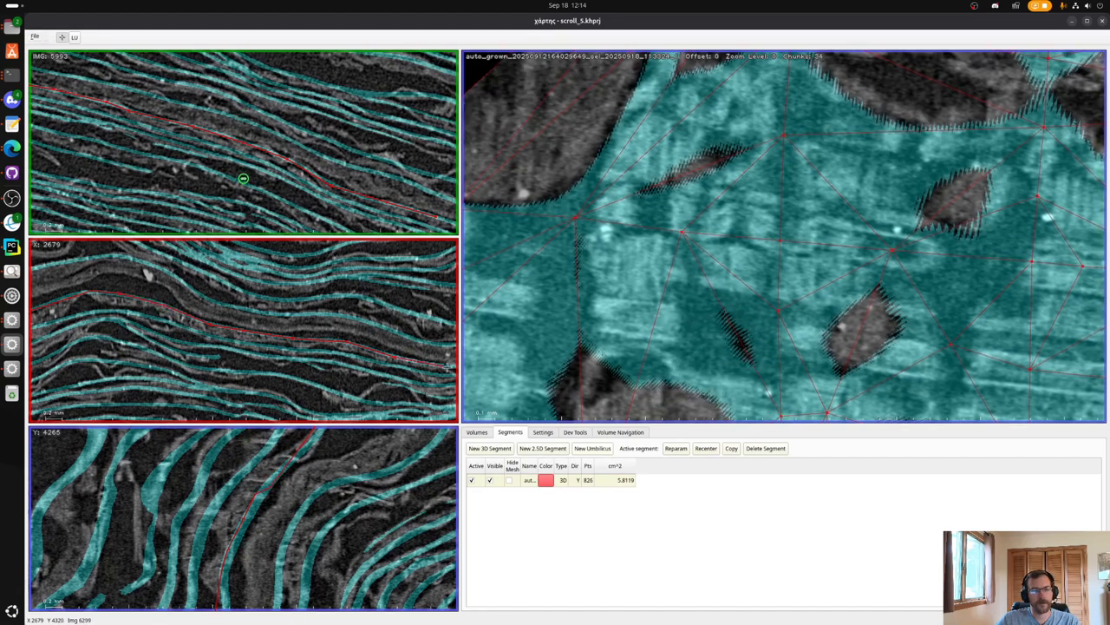
Add four nodes in the Y 4265 slice along the sheet on both sides of IMG 5993.
{"action": "left_click", "coordinate": [308, 447], "text": "shift"}
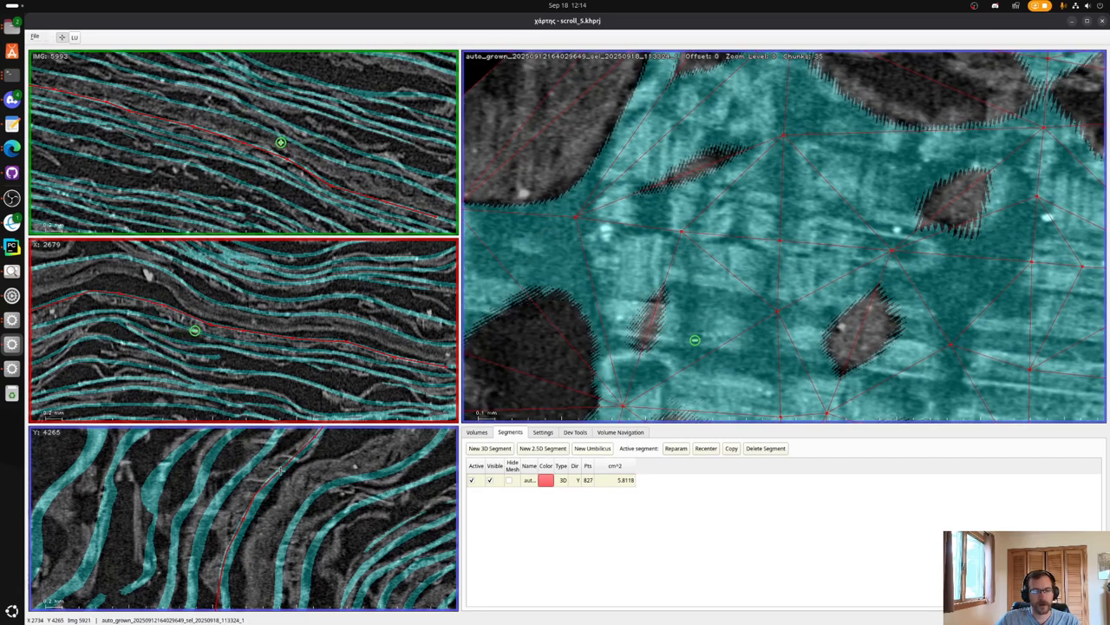
{"action": "left_click", "coordinate": [221, 601], "text": "shift"}
{"action": "left_click", "coordinate": [221, 578], "text": "shift"}
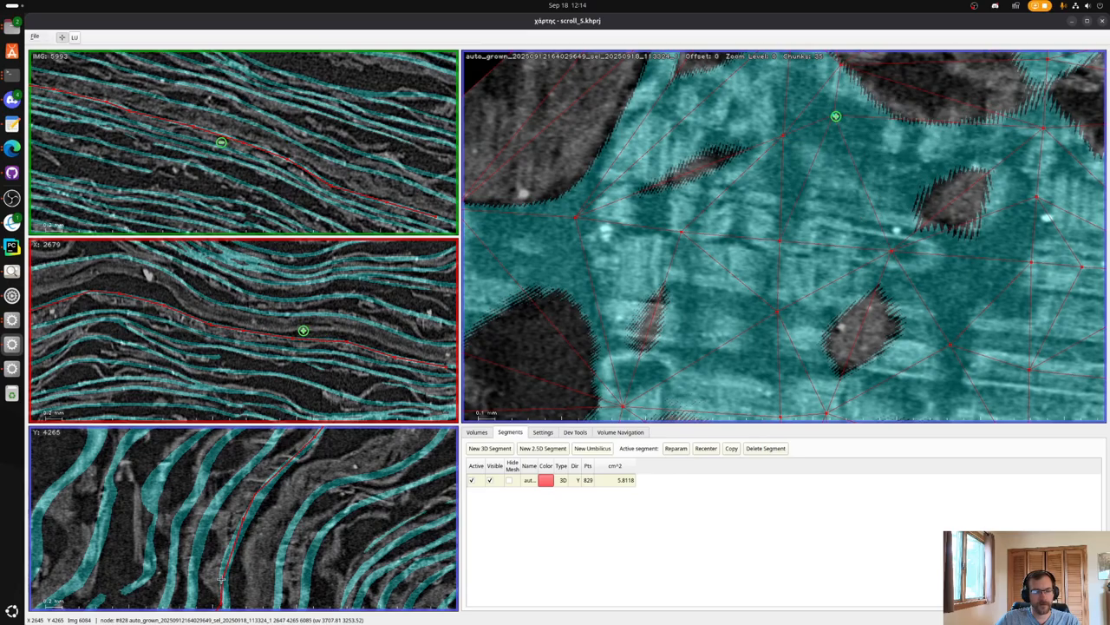
{"action": "left_click", "coordinate": [227, 549], "text": "shift"}
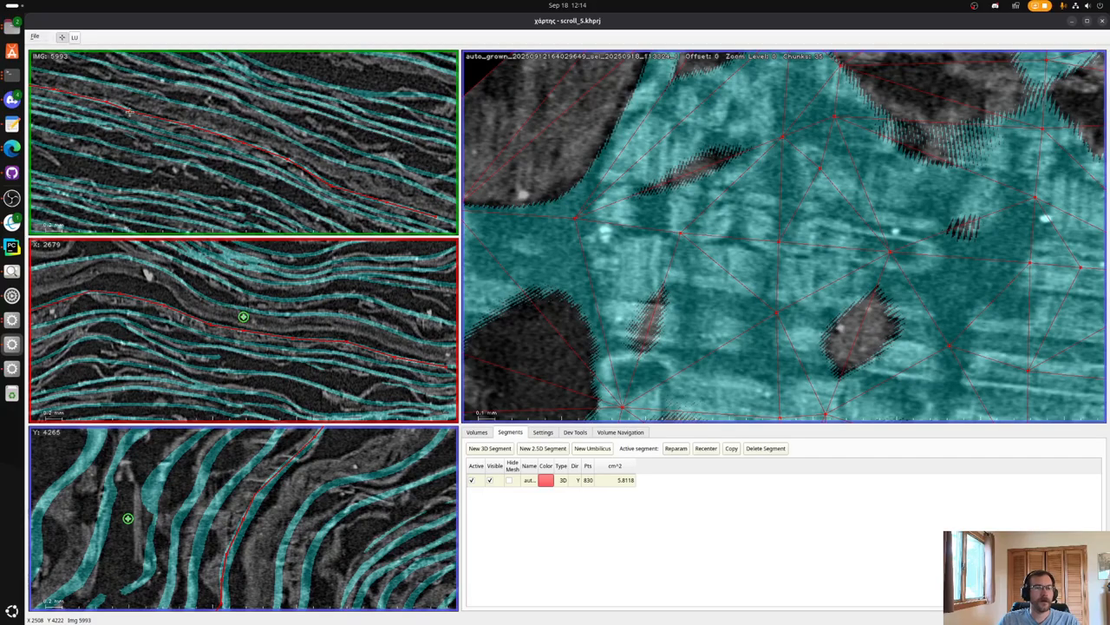
Add nodes in the X 2112 slice at the mesh's outer end, following the sheet on both sides of IMG 5993.
{"action": "key", "text": "x"}
{"action": "scroll", "coordinate": [178, 149], "scroll_direction": "down", "scroll_amount": 3}
{"action": "left_click_drag", "start_coordinate": [104, 152], "coordinate": [367, 190]}
{"action": "left_click_drag", "start_coordinate": [235, 156], "coordinate": [317, 163]}
{"action": "key", "text": "x"}
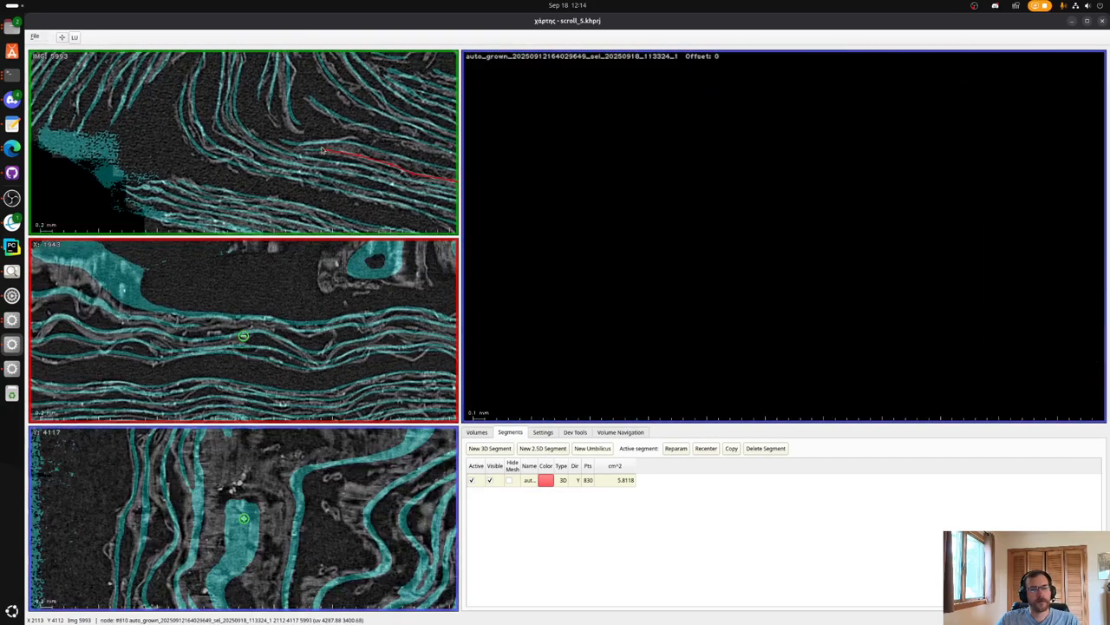
{"action": "scroll", "coordinate": [238, 156], "scroll_direction": "up", "scroll_amount": 2}
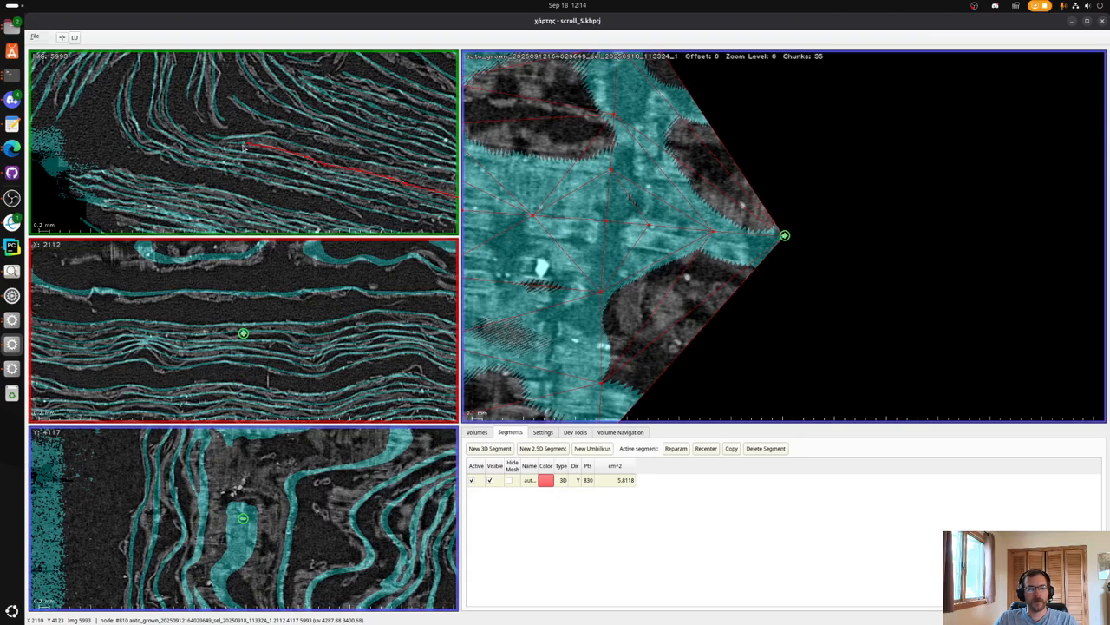
{"action": "scroll", "coordinate": [237, 160], "scroll_direction": "up", "scroll_amount": 5}
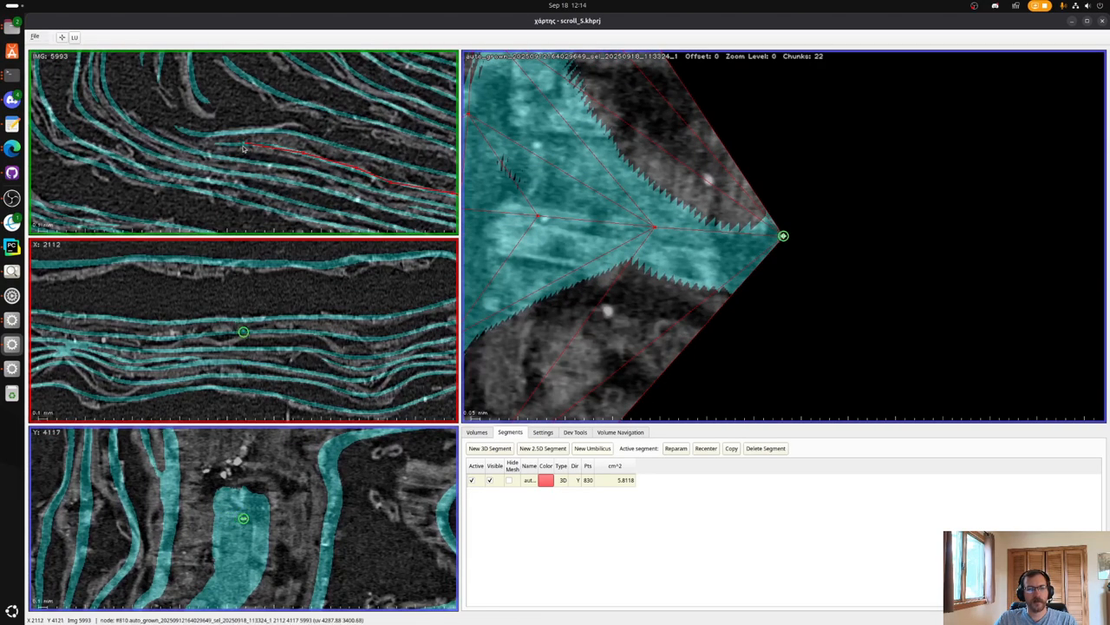
{"action": "scroll", "coordinate": [227, 137], "scroll_direction": "down", "scroll_amount": 5}
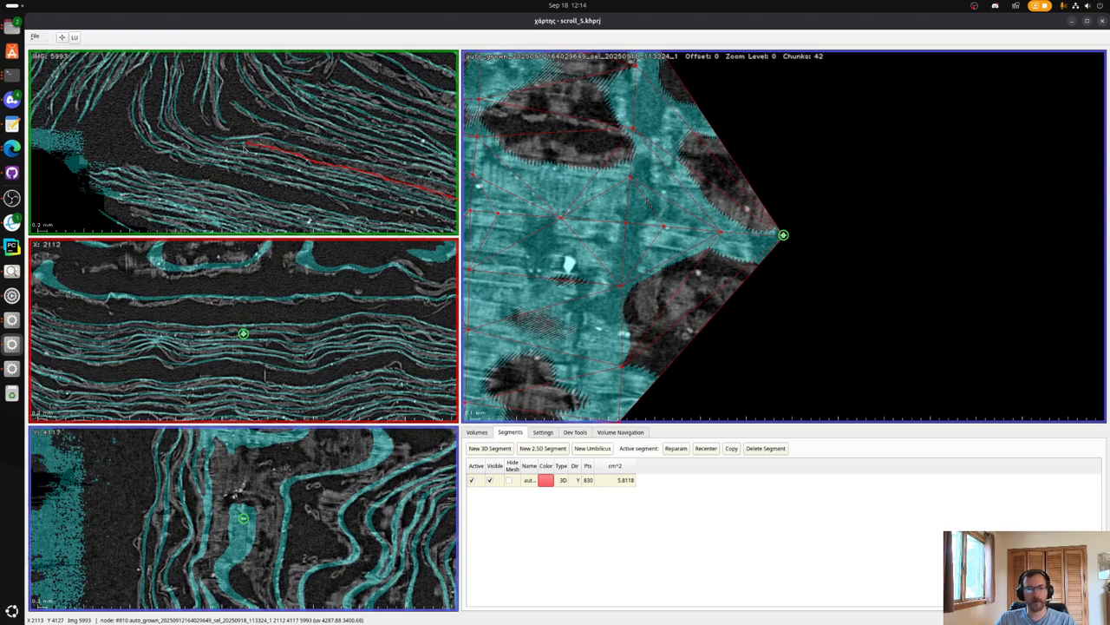
{"action": "scroll", "coordinate": [245, 149], "scroll_direction": "up", "scroll_amount": 5}
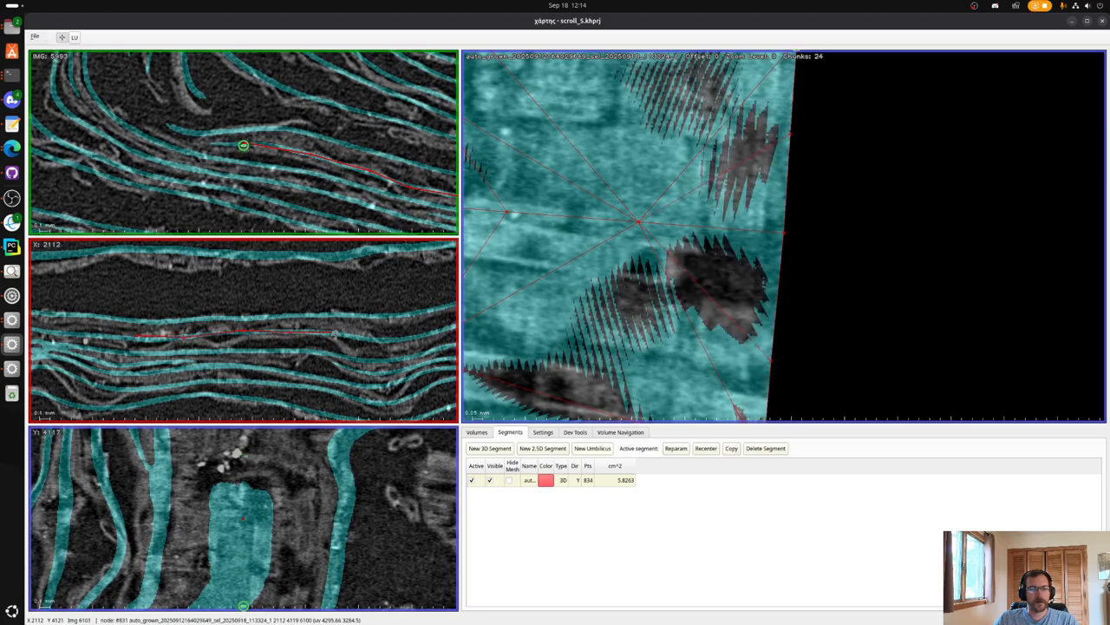
{"action": "left_click_drag", "start_coordinate": [291, 333], "coordinate": [291, 331]}
{"action": "left_click_drag", "start_coordinate": [437, 341], "coordinate": [348, 339]}
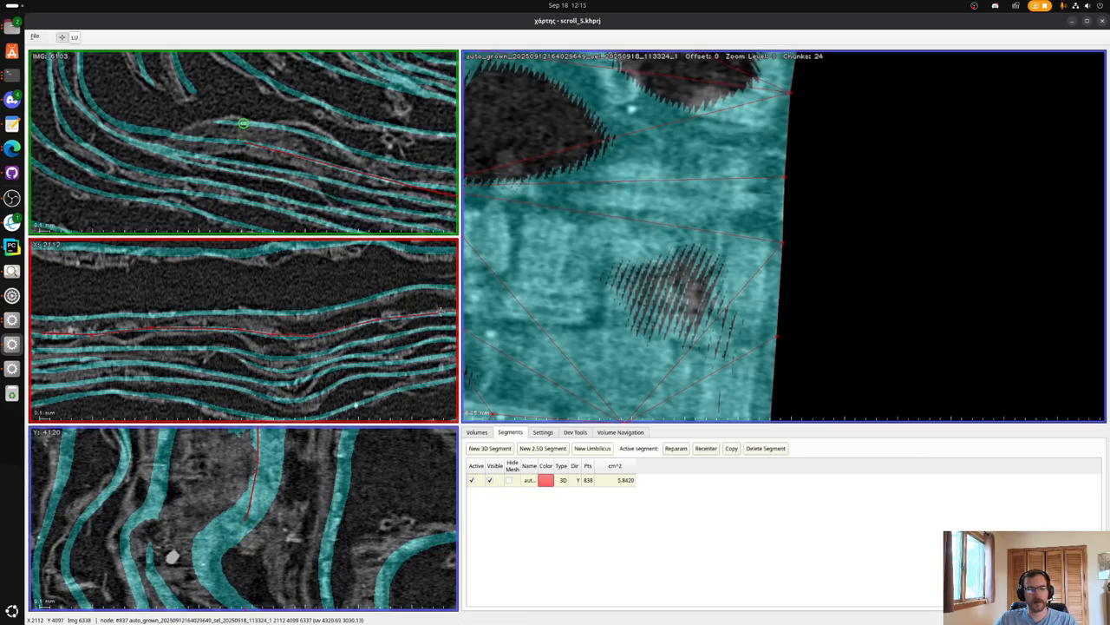
Extend the mesh line along the sheet in the X 2112 slice from IMG 6337 to IMG 6676.
{"action": "left_click", "coordinate": [316, 332]}
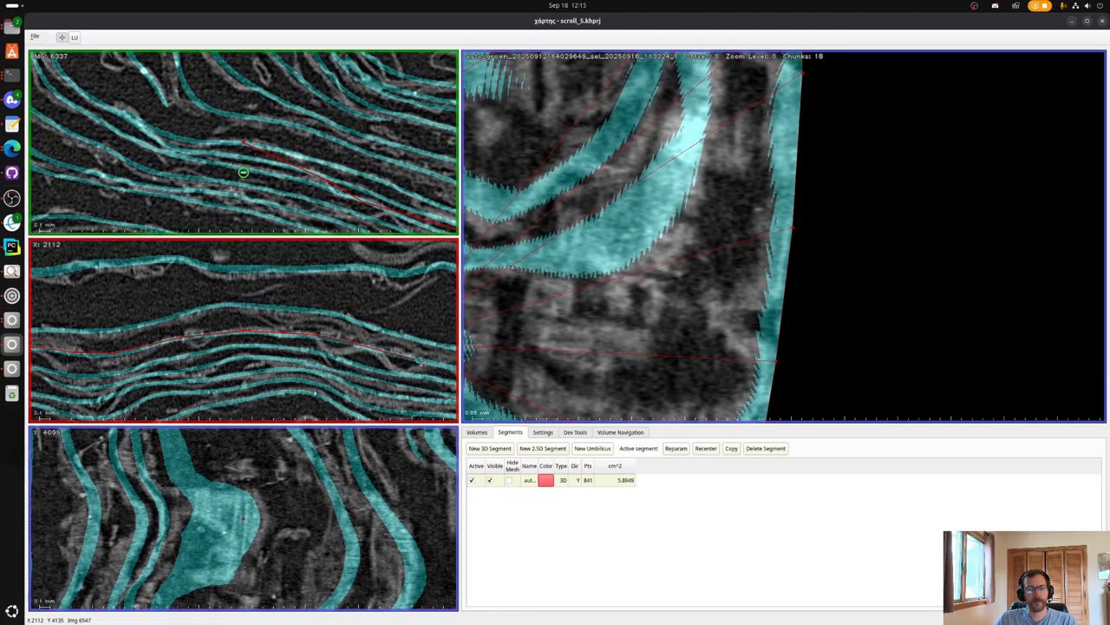
{"action": "scroll", "coordinate": [382, 358], "scroll_direction": "down", "scroll_amount": 3}
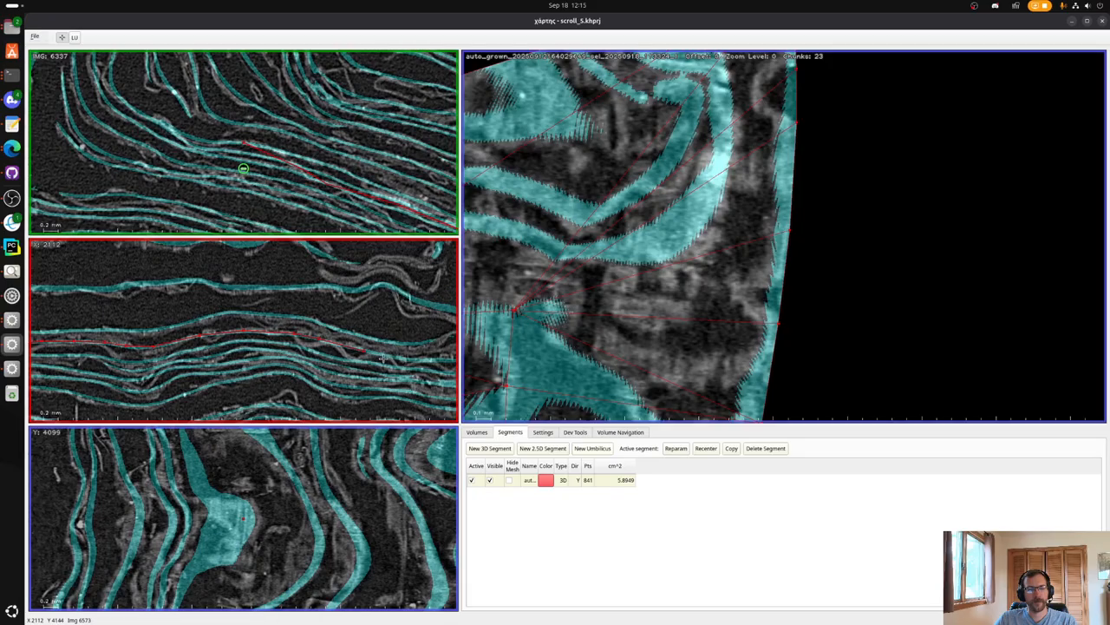
{"action": "left_click", "coordinate": [443, 360]}
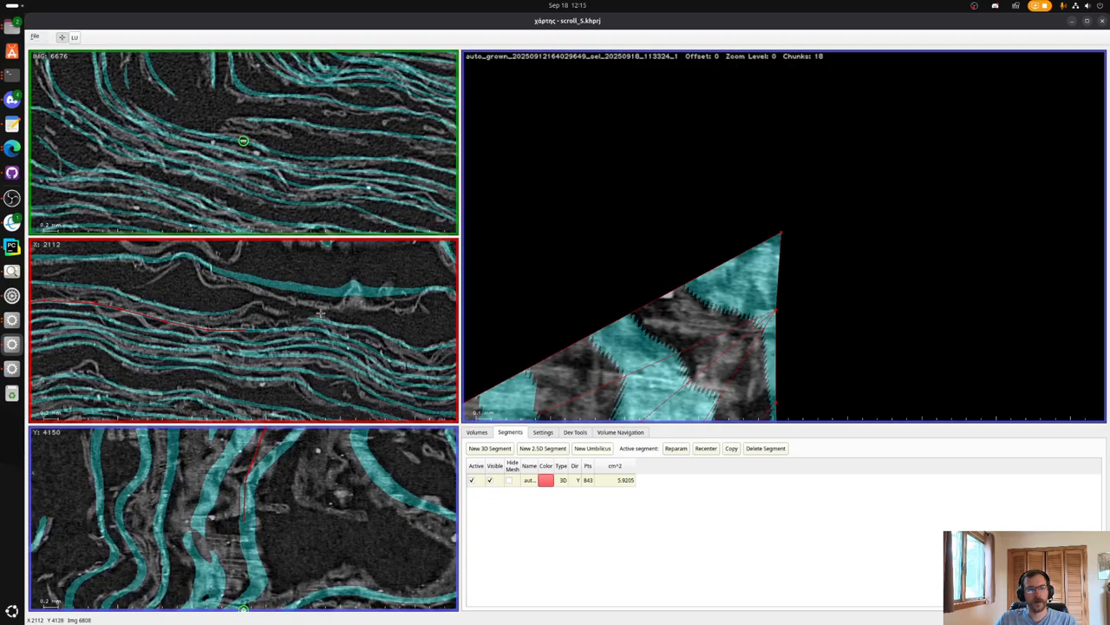
Extend the mesh in the IMG 6614 slice out to X 1951 and lengthen its line in the X 1951 slice beyond IMG 6960.
{"action": "key", "text": "x"}
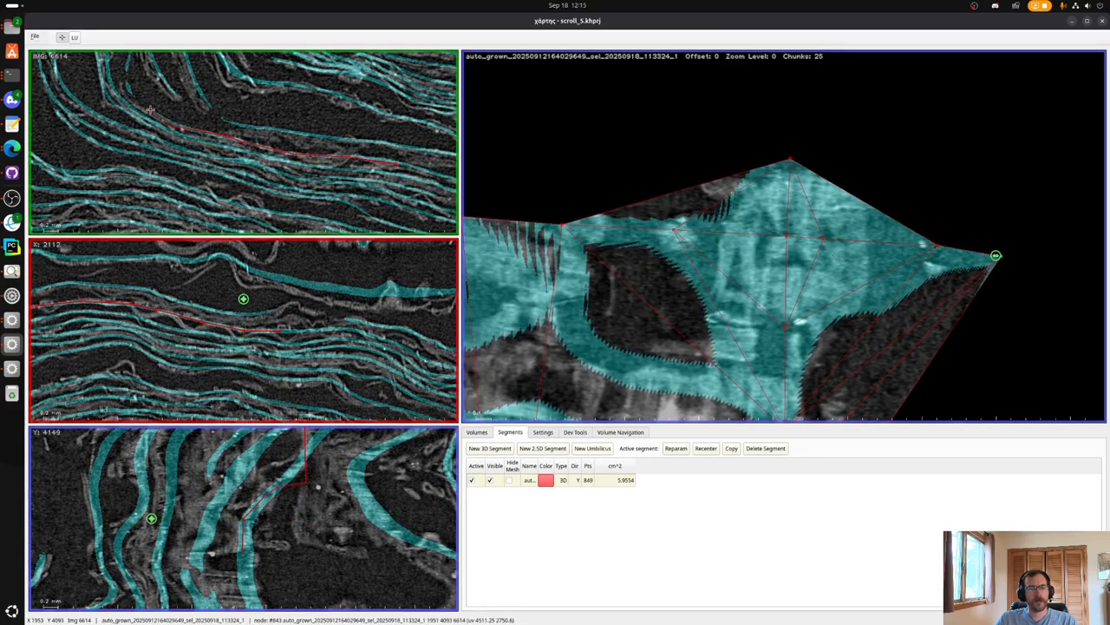
{"action": "key", "text": "x"}
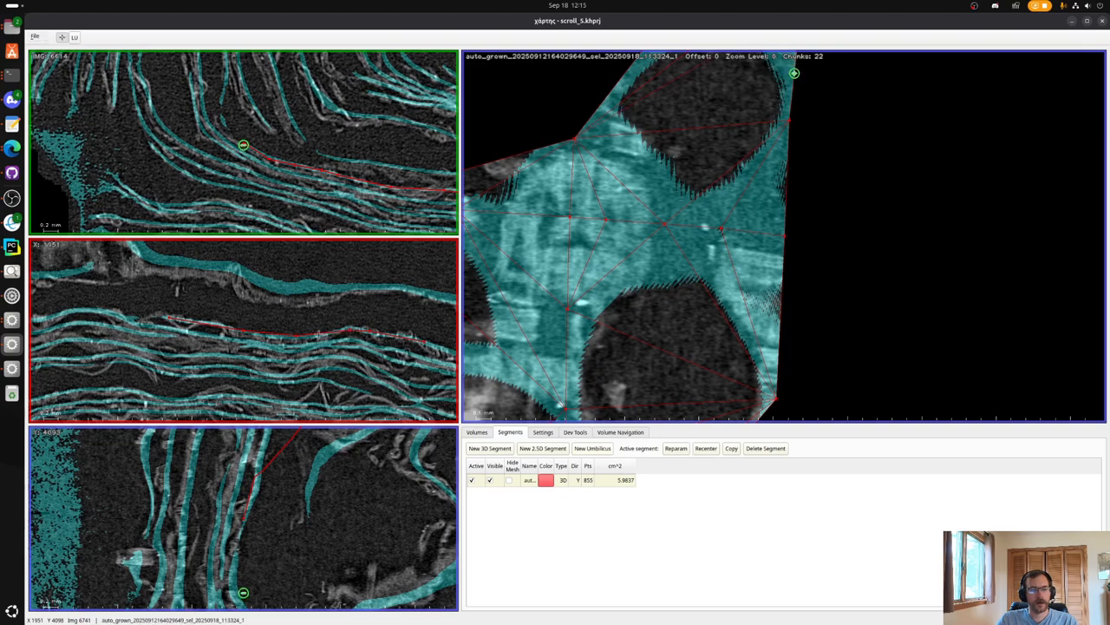
{"action": "left_click", "coordinate": [264, 336], "text": "shift"}
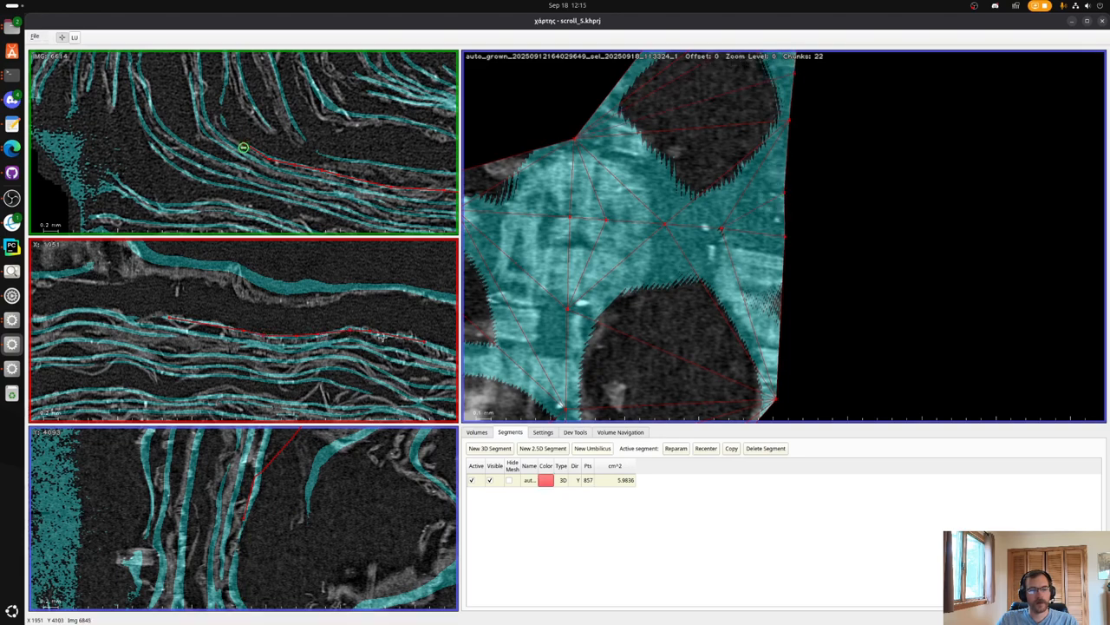
{"action": "left_click", "coordinate": [444, 349], "text": "shift"}
{"action": "key", "text": "x"}
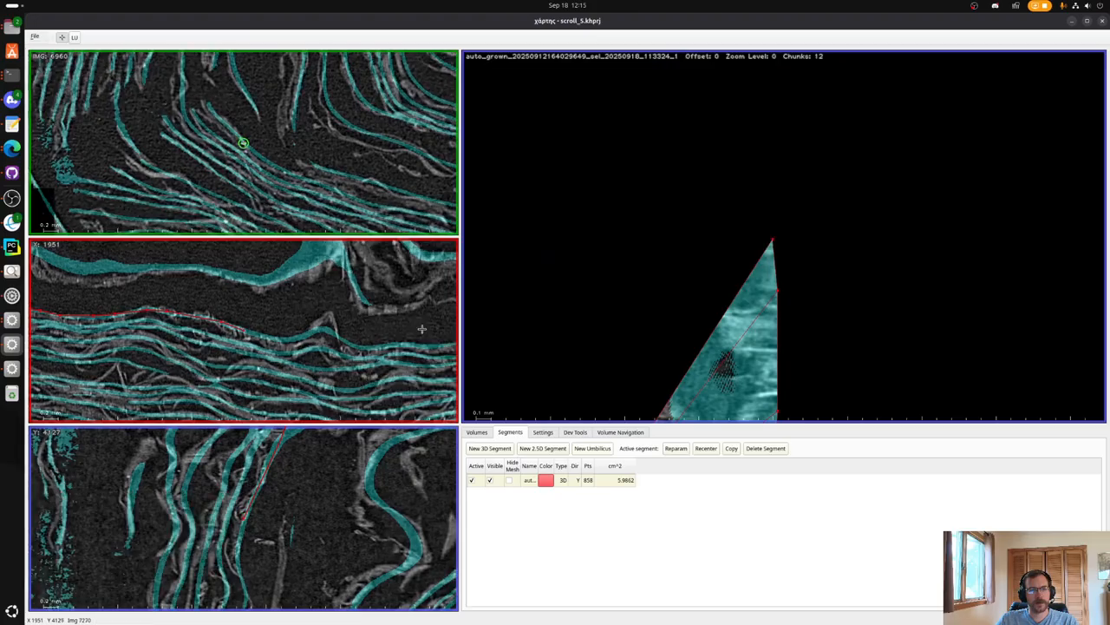
{"action": "left_click", "coordinate": [327, 332], "text": "shift"}
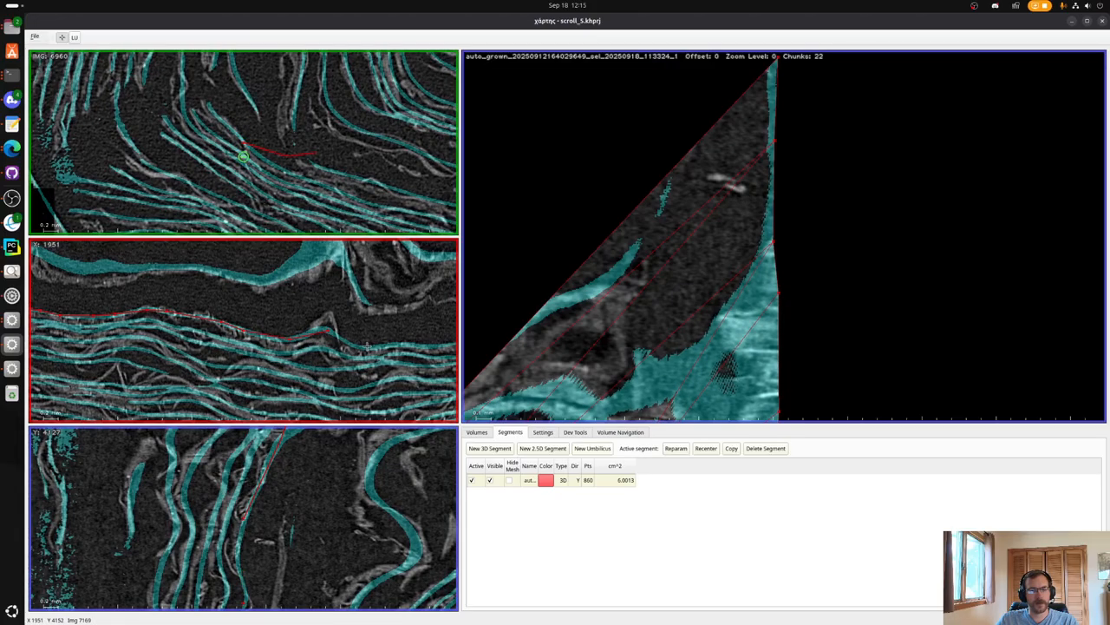
Add four nodes along the sheet in the Y 4127 slice and delete one node near the IMG 6960 slice.
{"action": "left_click", "coordinate": [240, 568], "text": "shift"}
{"action": "left_click", "coordinate": [240, 558], "text": "shift"}
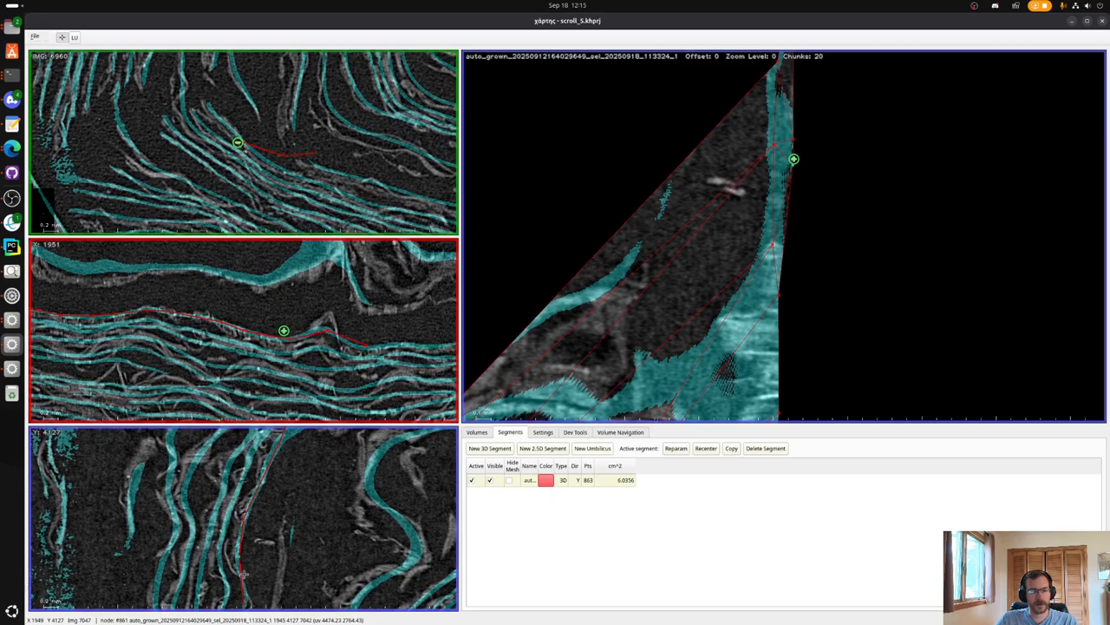
{"action": "left_click", "coordinate": [249, 586], "text": "shift"}
{"action": "left_click", "coordinate": [280, 444], "text": "shift"}
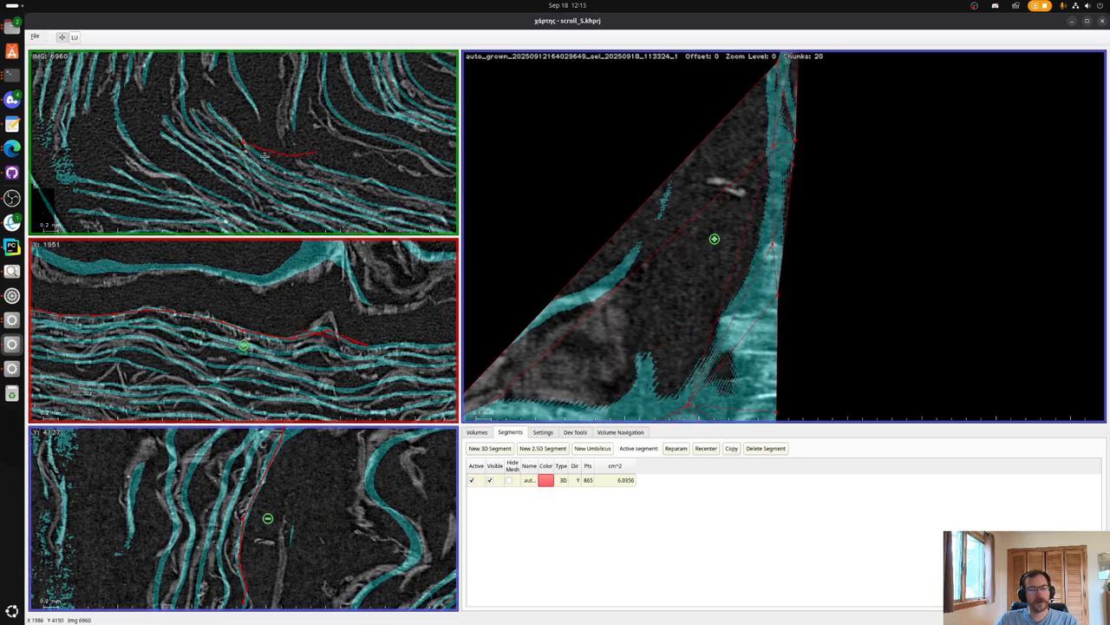
{"action": "key", "text": "Delete"}
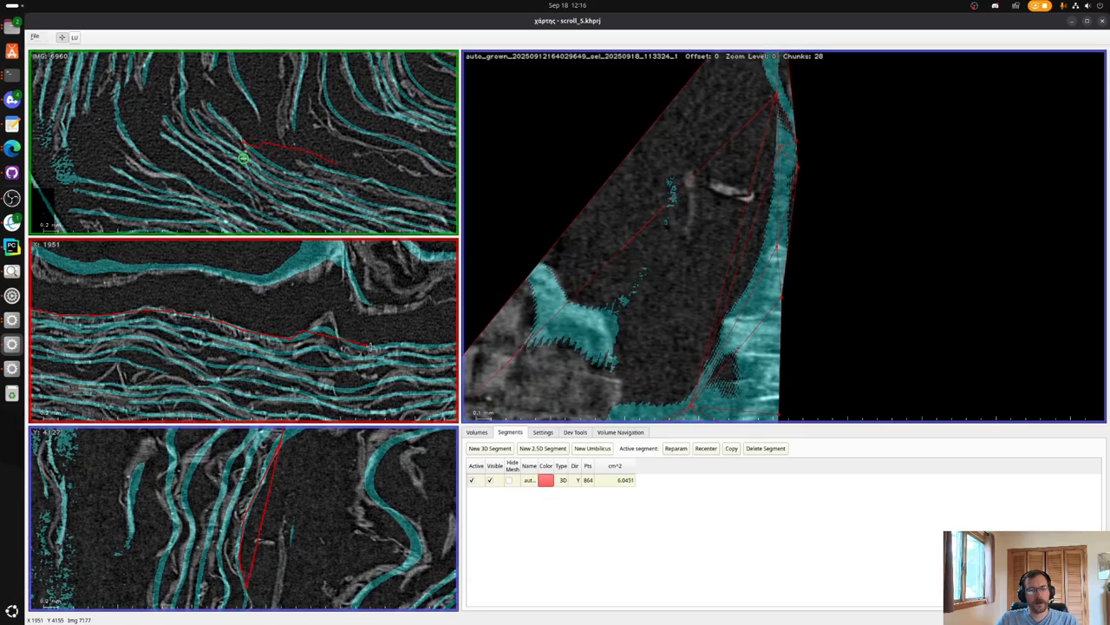
Lengthen the line in the X 1951 slice past IMG 7169 and add five nodes along the sheet in the IMG 7169 slice.
{"action": "left_click", "coordinate": [317, 332], "text": "shift"}
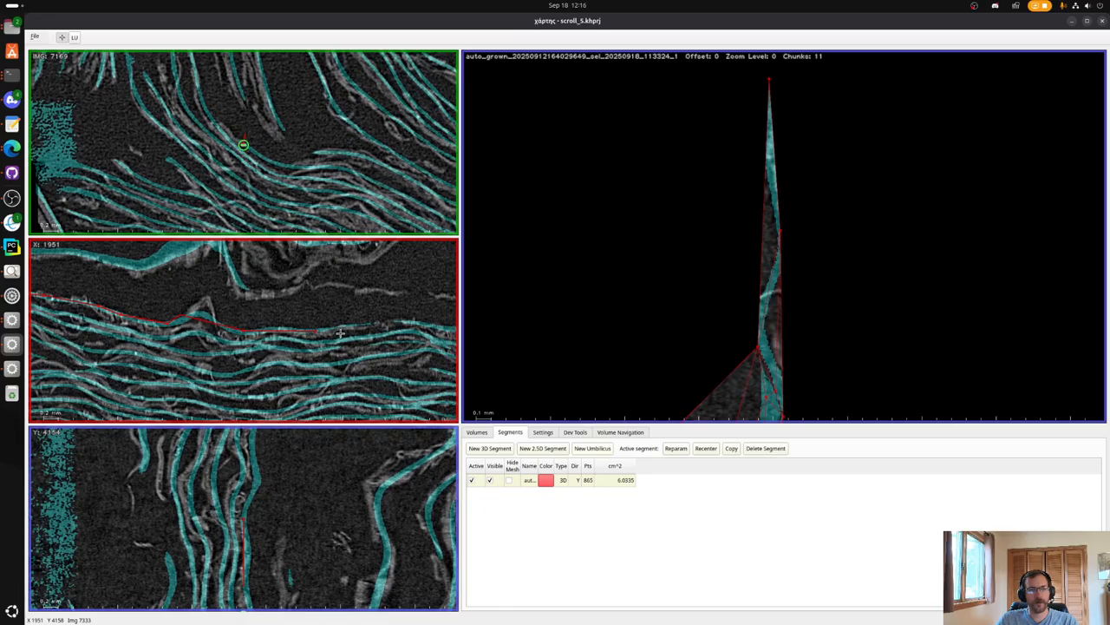
{"action": "left_click", "coordinate": [307, 170], "text": "shift"}
{"action": "left_click", "coordinate": [346, 169], "text": "shift"}
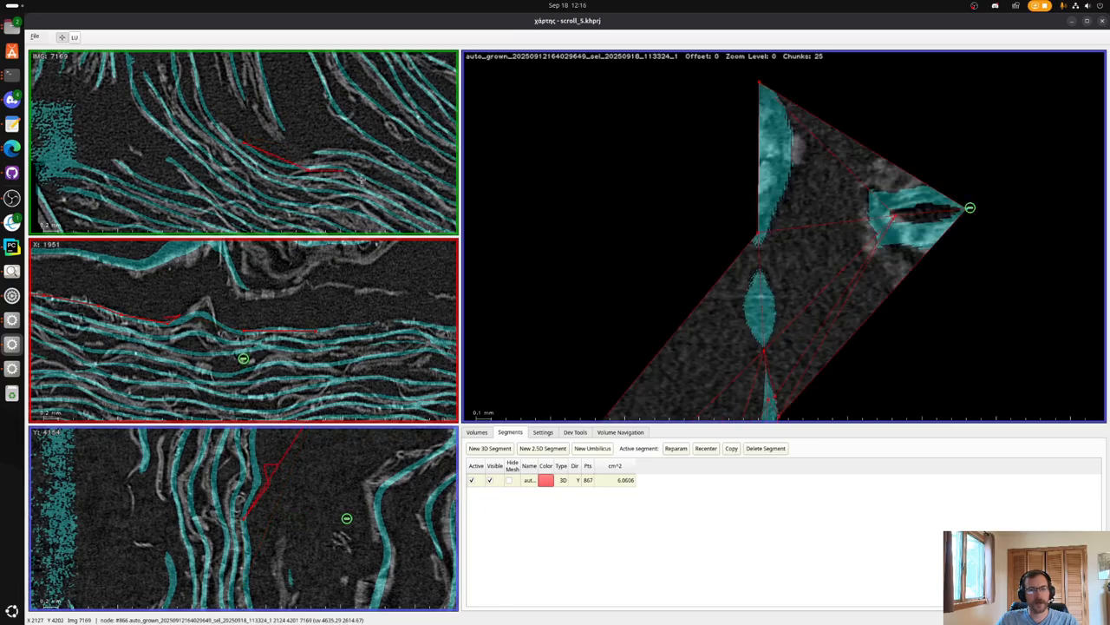
{"action": "left_click", "coordinate": [411, 202], "text": "shift"}
{"action": "left_click", "coordinate": [441, 216], "text": "shift"}
{"action": "left_click", "coordinate": [332, 168], "text": "shift"}
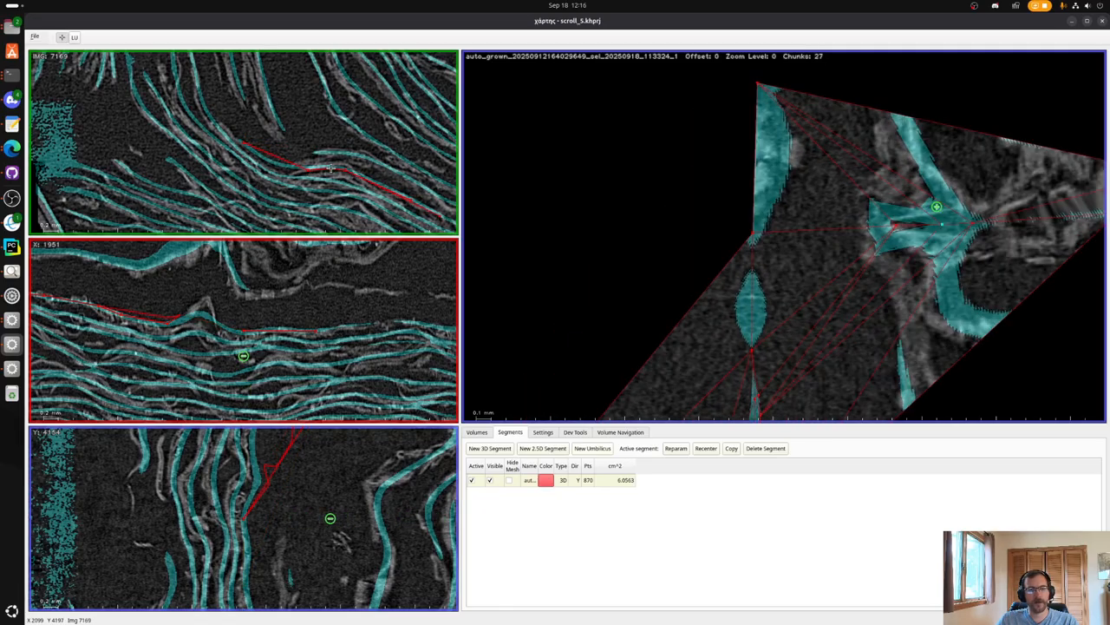
Nudge two nodes onto the sheet in the IMG 7169 slice and add one more node close to X 1951.
{"action": "left_click_drag", "start_coordinate": [308, 171], "coordinate": [311, 170]}
{"action": "left_click", "coordinate": [271, 162], "text": "shift"}
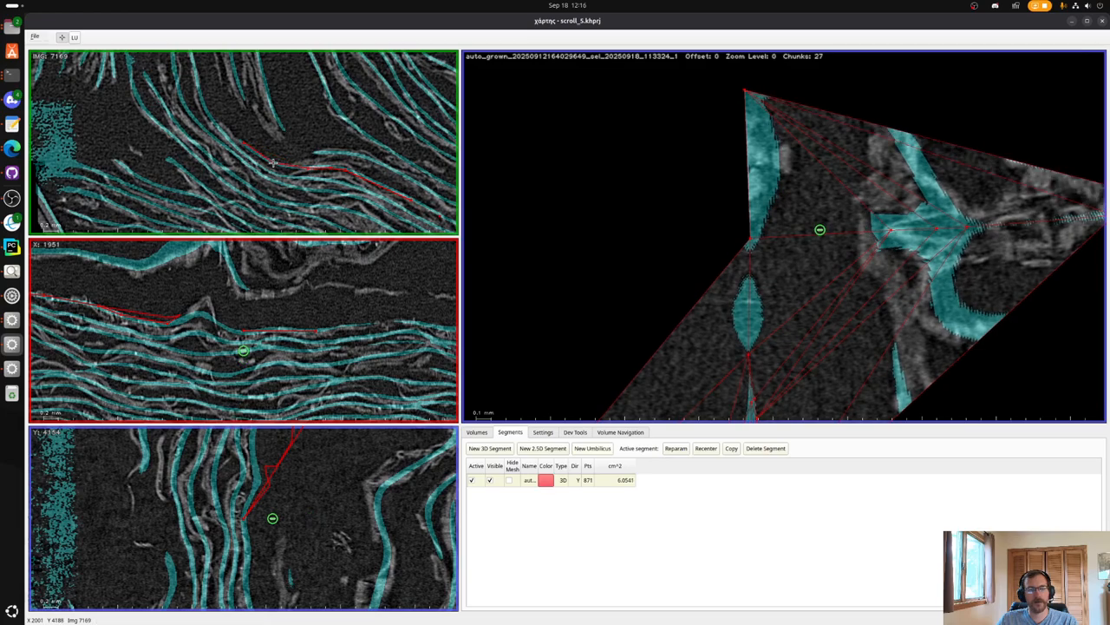
{"action": "left_click_drag", "start_coordinate": [440, 215], "coordinate": [441, 217]}
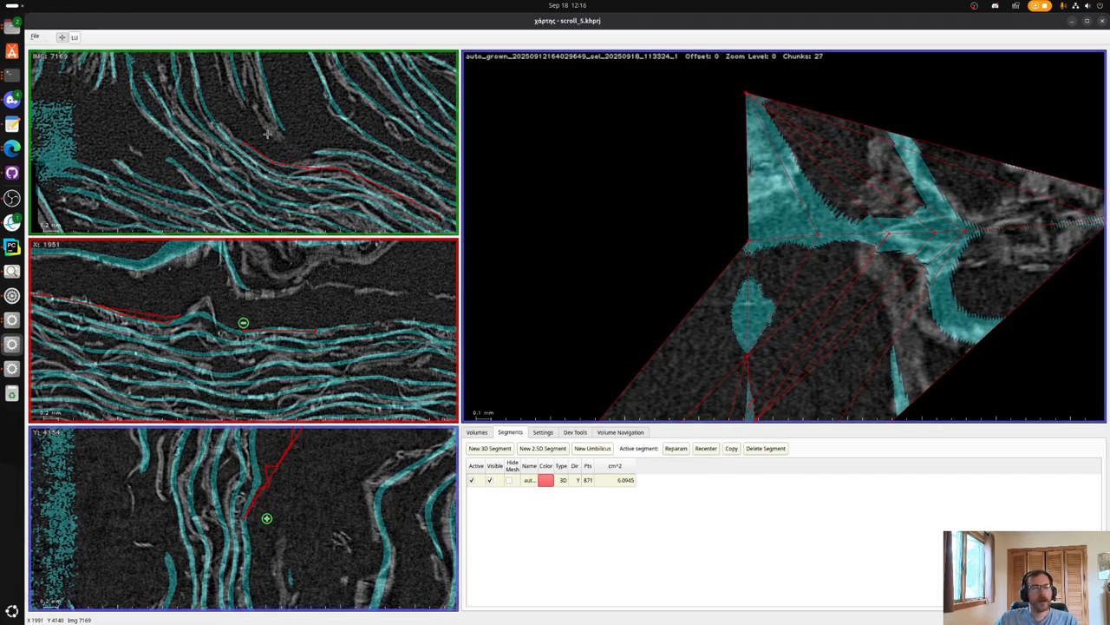
{"action": "scroll", "coordinate": [269, 133], "scroll_direction": "down", "scroll_amount": 4}
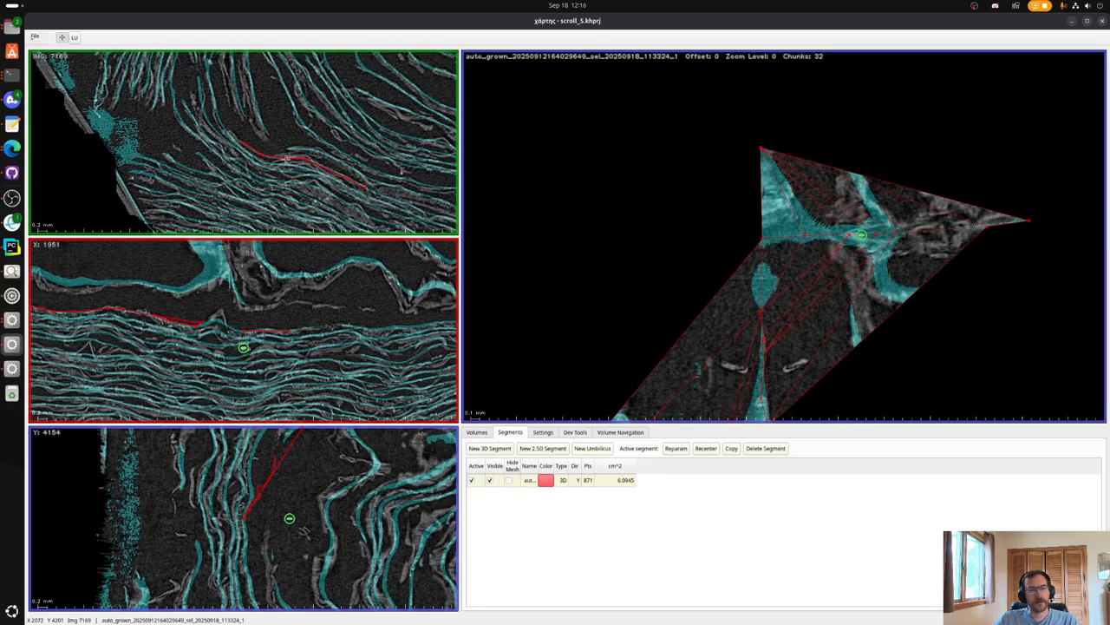
Add a node beyond the line's upper end in the IMG 7169 slice, at about X 1940, Y 4065, and save the project.
{"action": "left_click", "coordinate": [238, 110]}
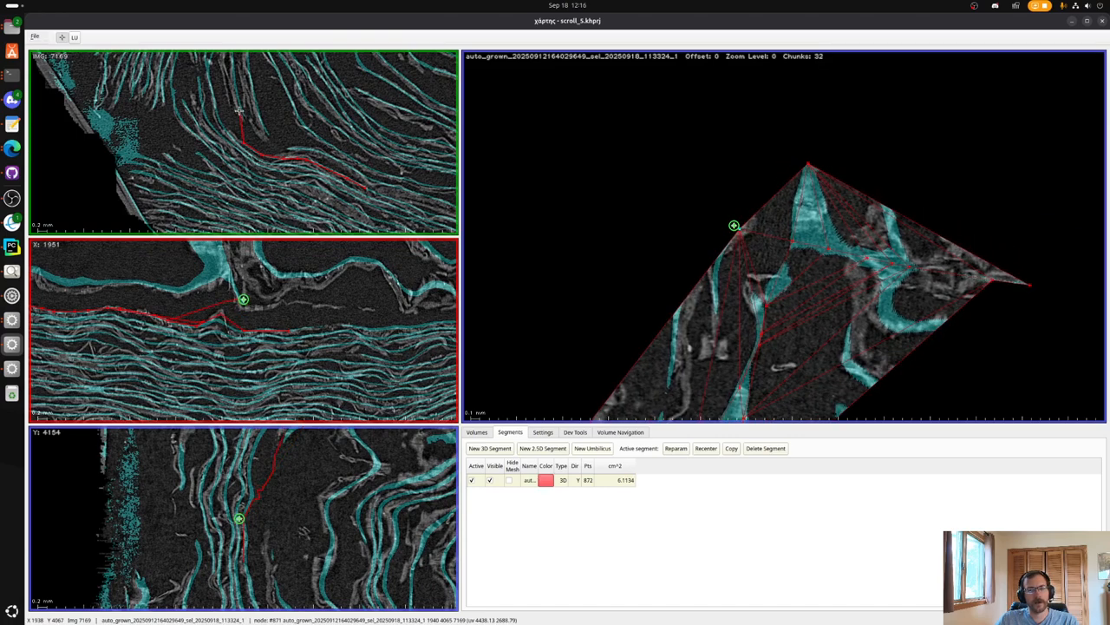
{"action": "key", "text": "x"}
{"action": "scroll", "coordinate": [723, 318], "scroll_direction": "down", "scroll_amount": 1}
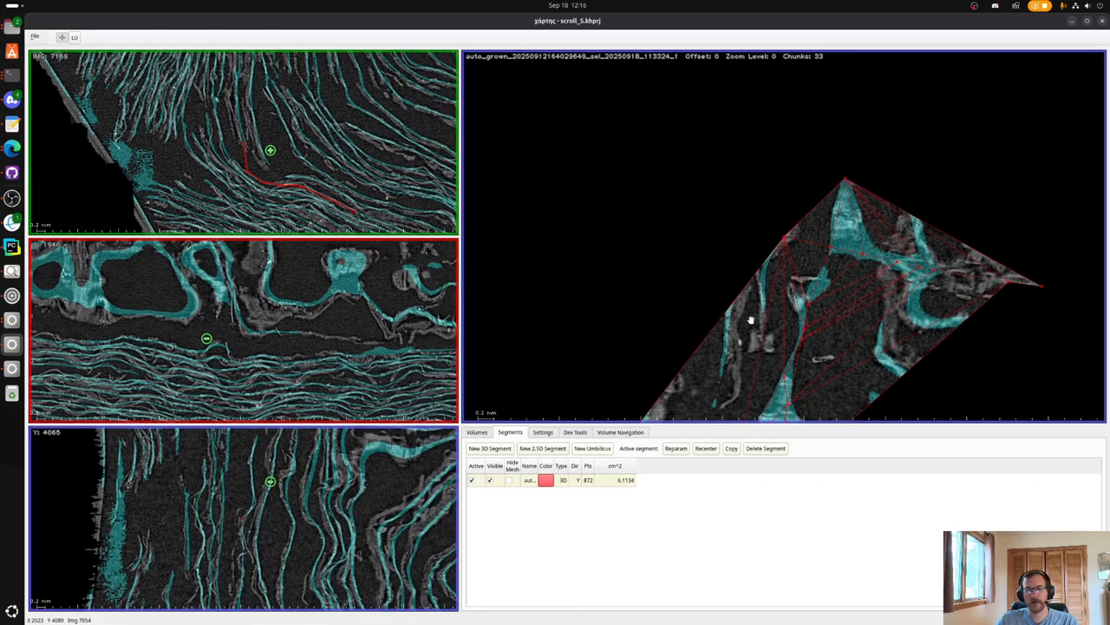
{"action": "scroll", "coordinate": [778, 360], "scroll_direction": "down", "scroll_amount": 3}
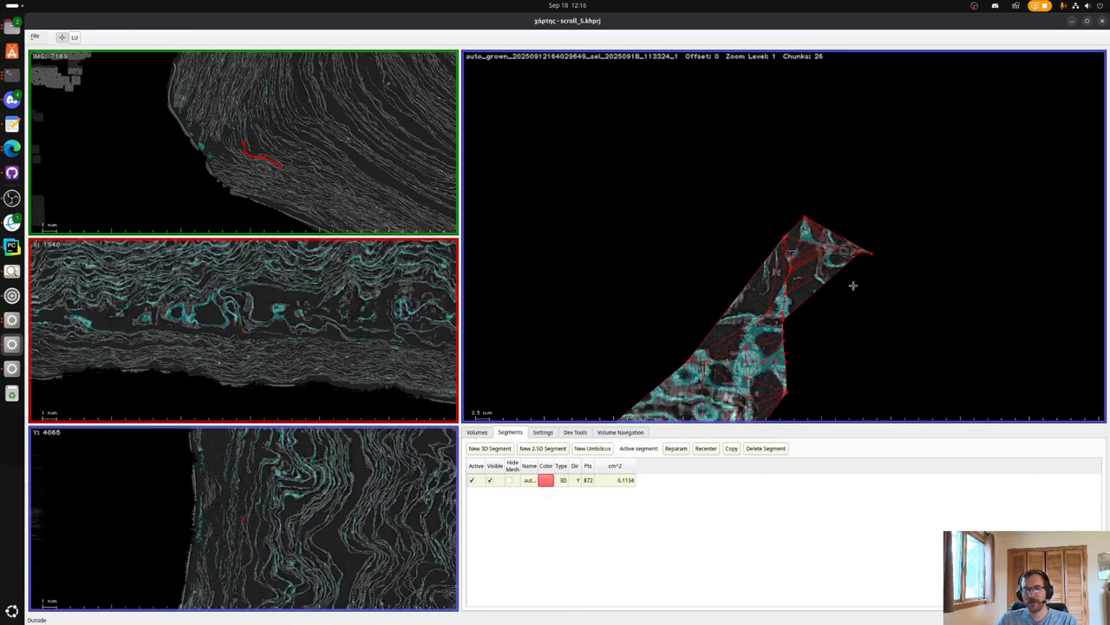
{"action": "scroll", "coordinate": [812, 291], "scroll_direction": "up", "scroll_amount": 3}
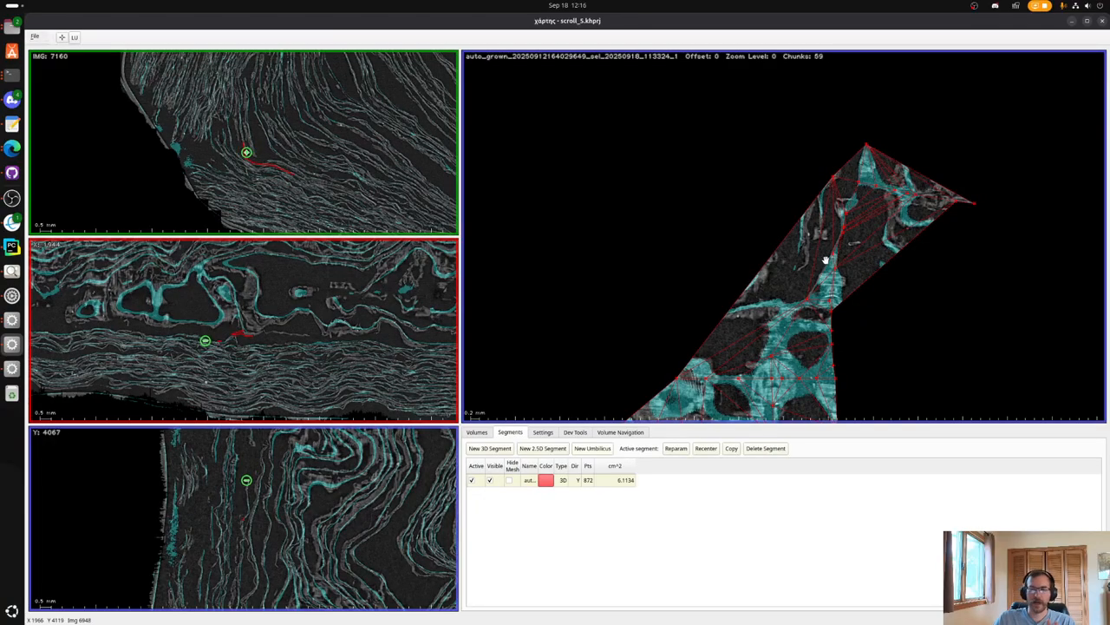
{"action": "left_click_drag", "start_coordinate": [771, 282], "coordinate": [736, 208]}
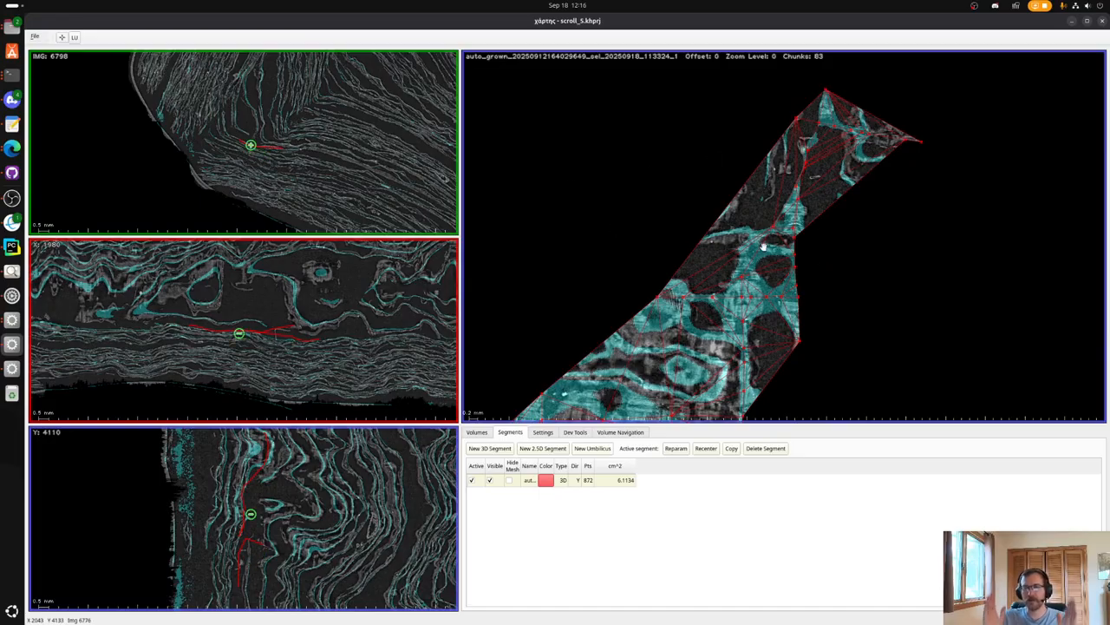
{"action": "left_click_drag", "start_coordinate": [763, 247], "coordinate": [760, 203]}
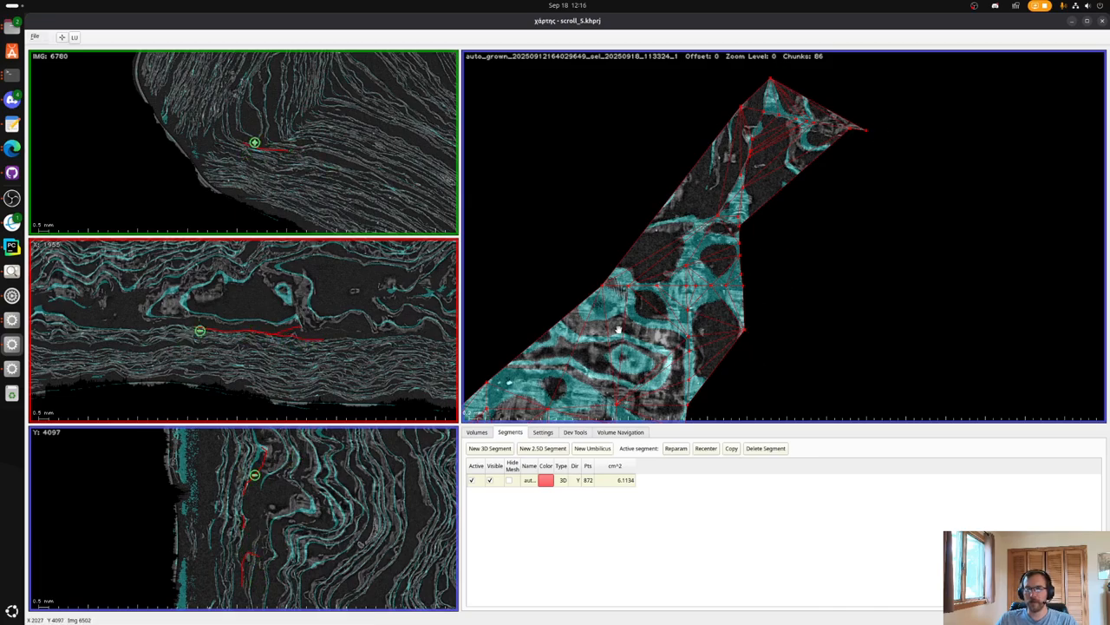
{"action": "left_click", "coordinate": [35, 36]}
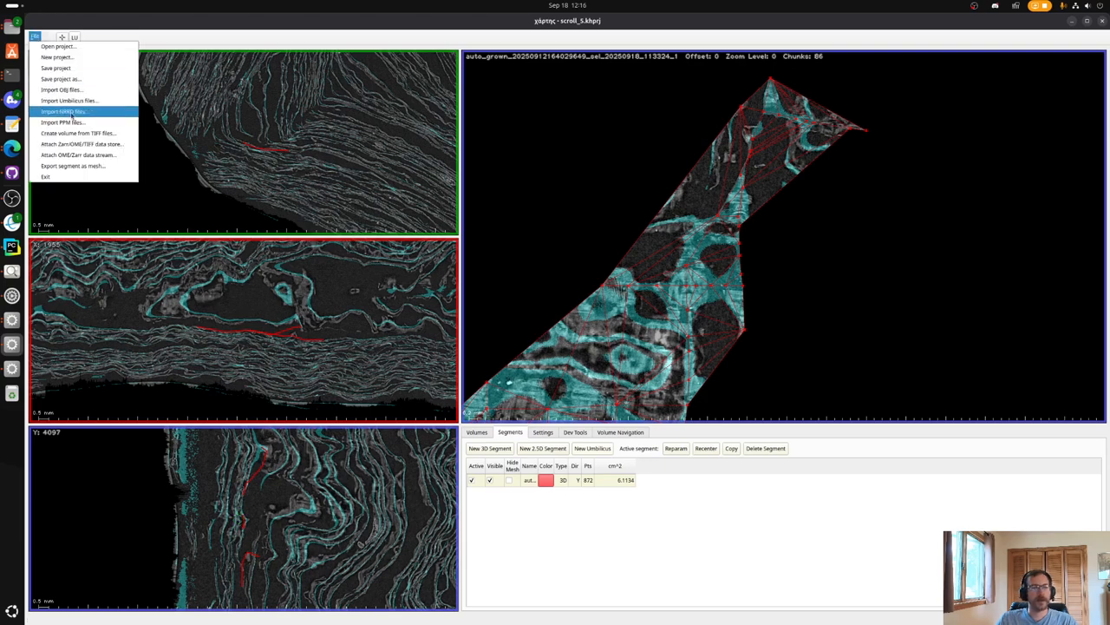
{"action": "left_click", "coordinate": [94, 69]}
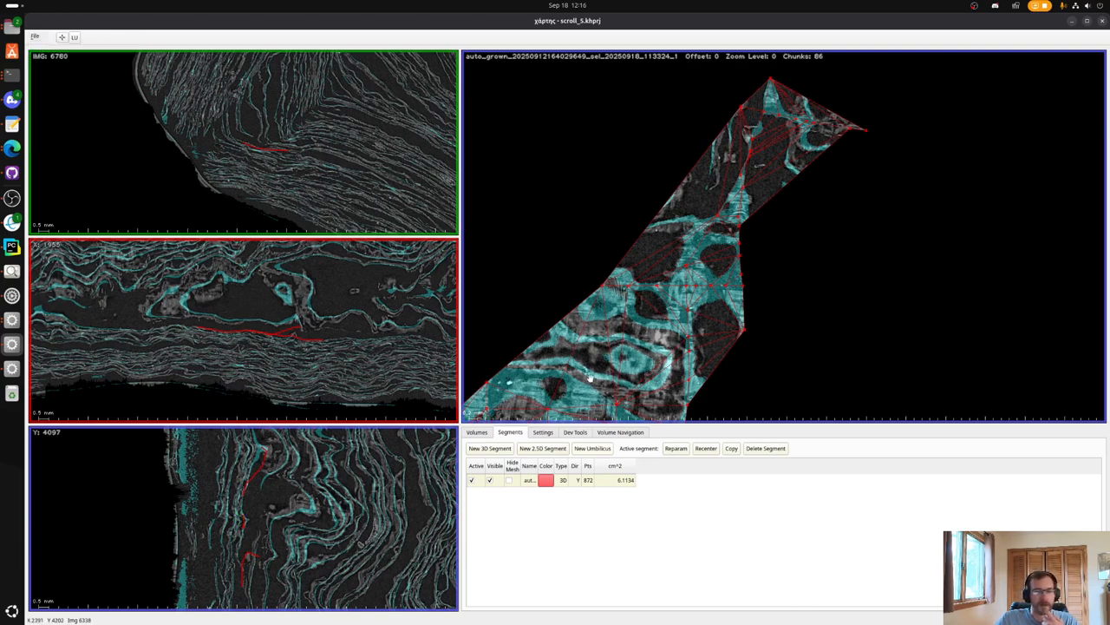
Reparameterize the active segment and examine its narrow arm in the flattened view between about IMG 6543 and IMG 6935.
{"action": "left_click", "coordinate": [682, 449]}
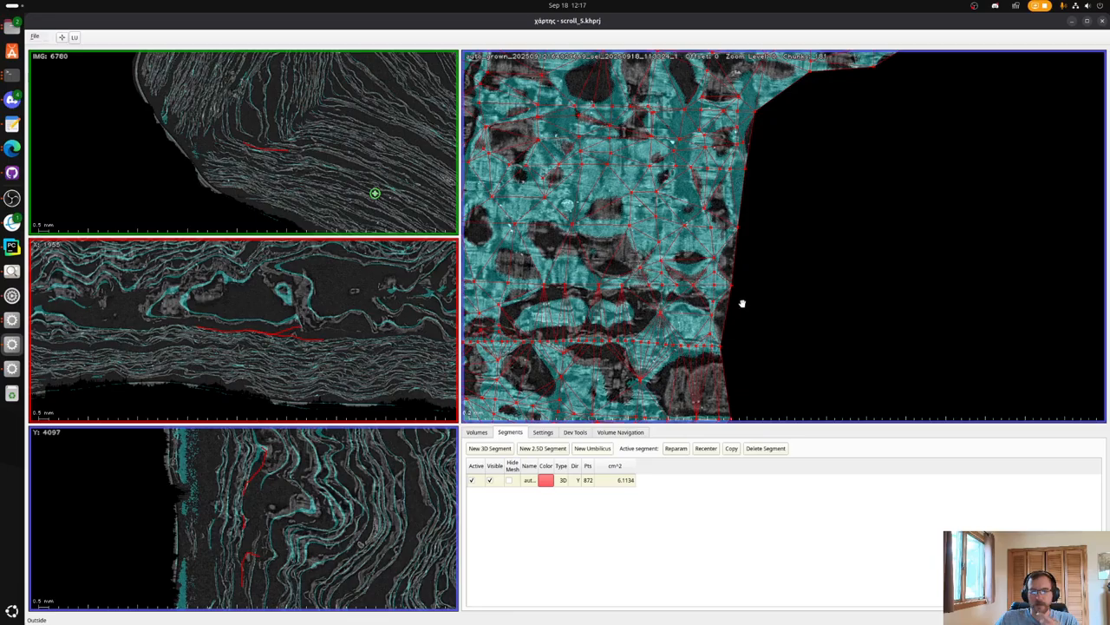
{"action": "scroll", "coordinate": [738, 217], "scroll_direction": "down", "scroll_amount": 2}
{"action": "scroll", "coordinate": [835, 204], "scroll_direction": "down", "scroll_amount": 3}
{"action": "left_click_drag", "start_coordinate": [834, 210], "coordinate": [787, 354]}
{"action": "scroll", "coordinate": [818, 159], "scroll_direction": "up", "scroll_amount": 3}
{"action": "left_click_drag", "start_coordinate": [798, 148], "coordinate": [763, 256]}
{"action": "scroll", "coordinate": [762, 257], "scroll_direction": "up", "scroll_amount": 1}
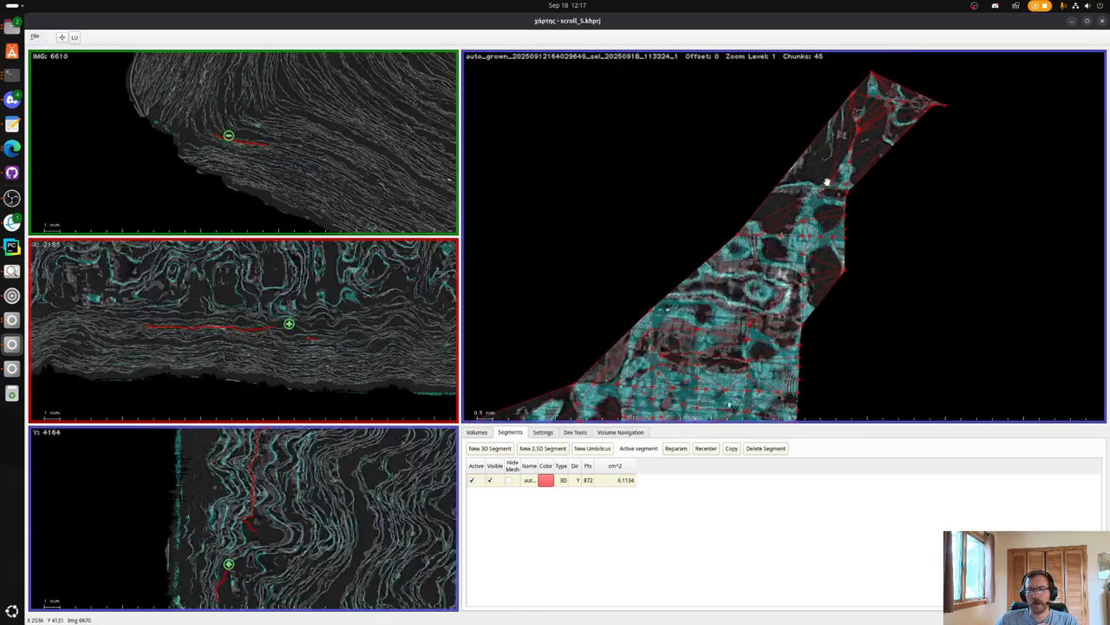
{"action": "scroll", "coordinate": [823, 161], "scroll_direction": "up", "scroll_amount": 1}
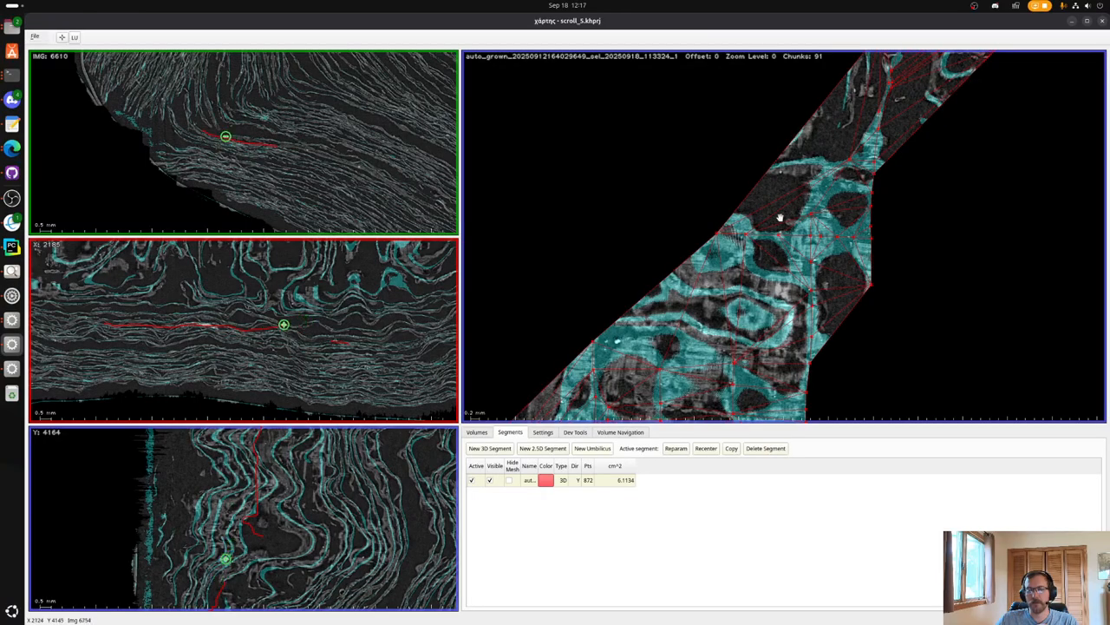
{"action": "left_click_drag", "start_coordinate": [824, 154], "coordinate": [724, 256]}
{"action": "scroll", "coordinate": [724, 256], "scroll_direction": "up", "scroll_amount": 2}
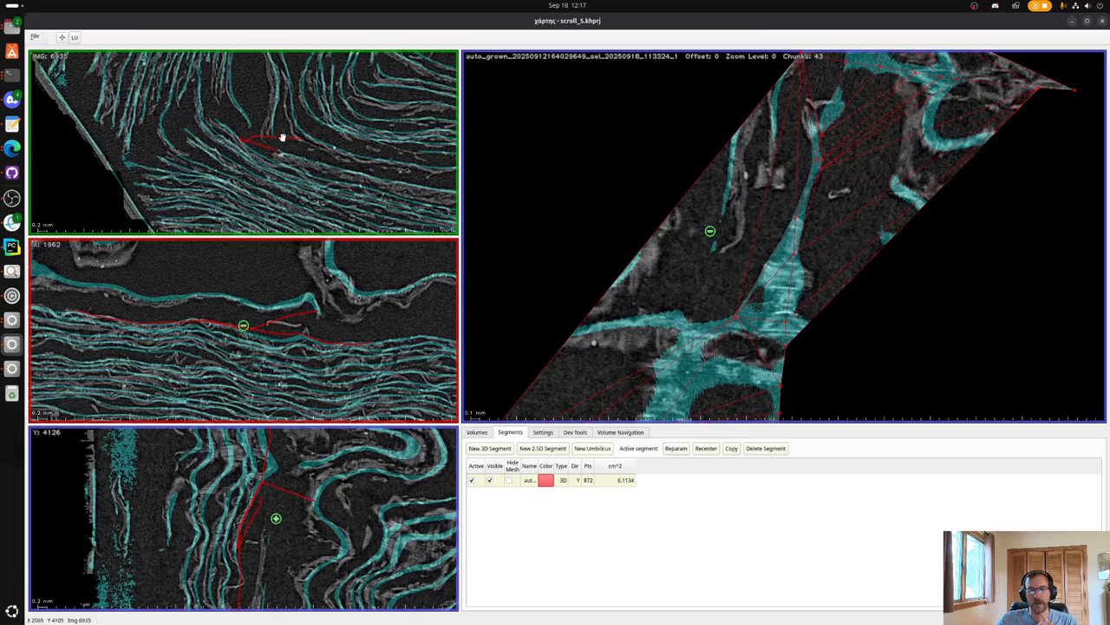
{"action": "scroll", "coordinate": [858, 134], "scroll_direction": "down", "scroll_amount": 3}
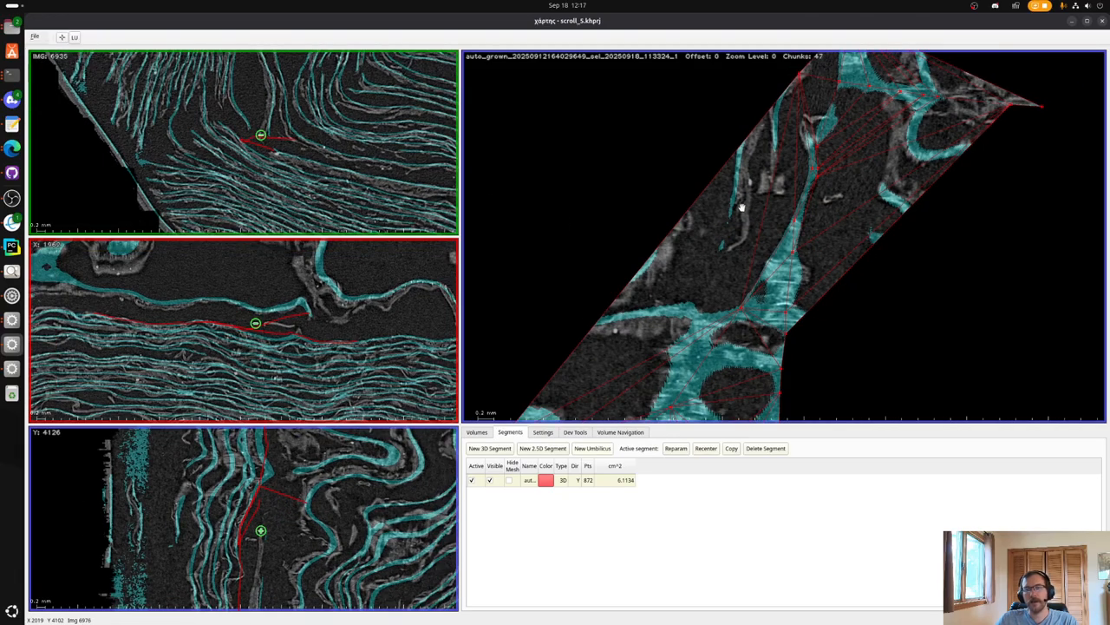
{"action": "scroll", "coordinate": [858, 134], "scroll_direction": "up", "scroll_amount": 2}
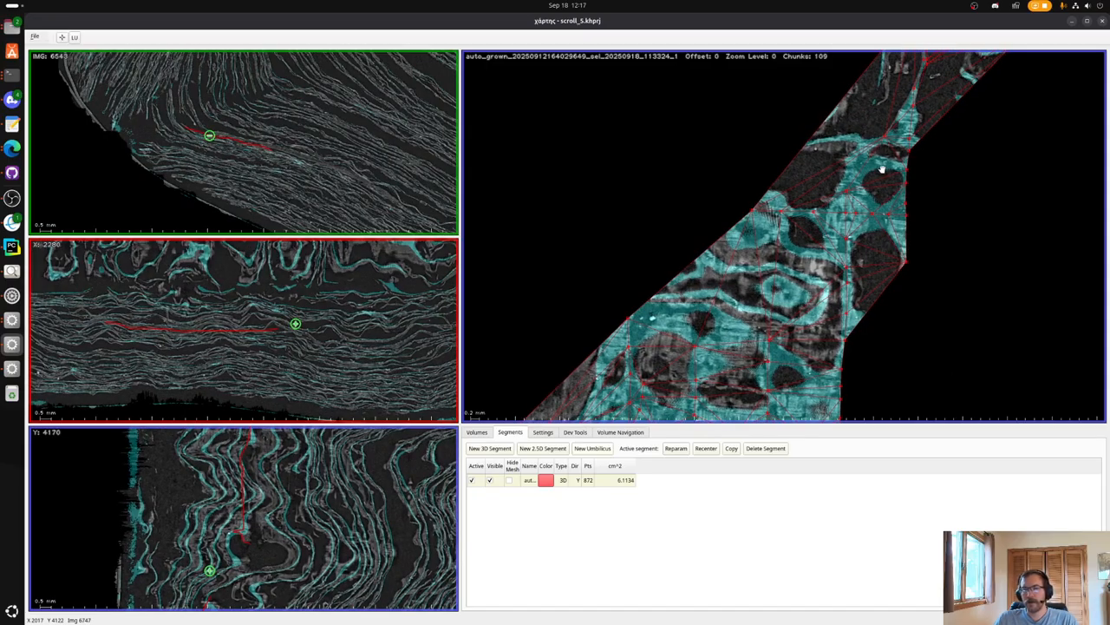
{"action": "scroll", "coordinate": [894, 159], "scroll_direction": "up", "scroll_amount": 3}
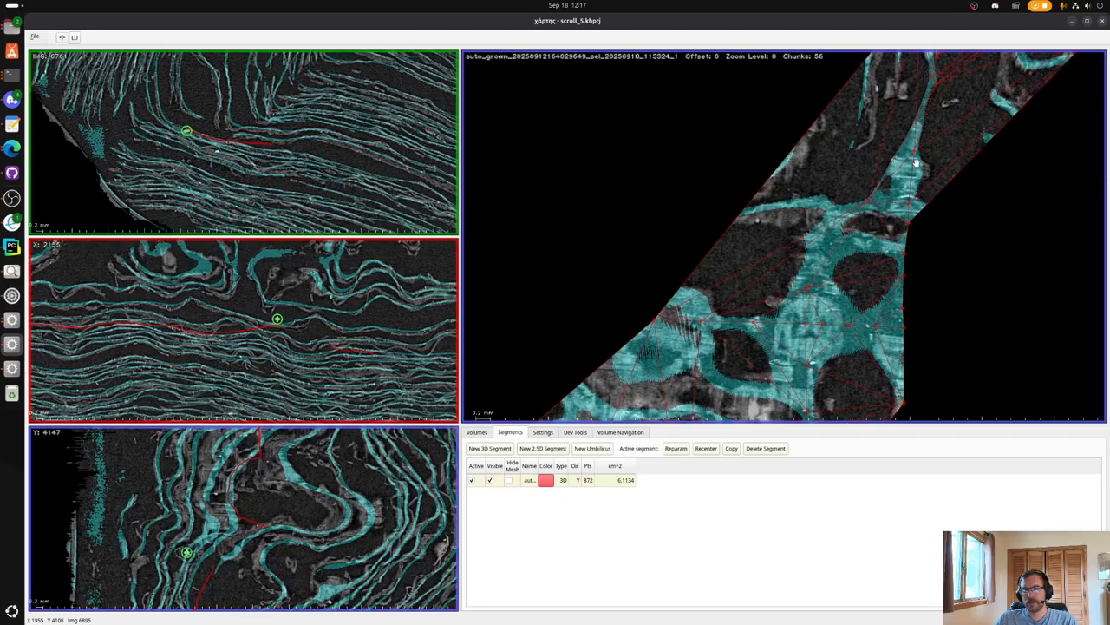
Add three nodes along the sheet in the IMG 6922 slice, one above the existing line and two extending its lower end.
{"action": "key", "text": "x"}
{"action": "scroll", "coordinate": [248, 112], "scroll_direction": "up", "scroll_amount": 4}
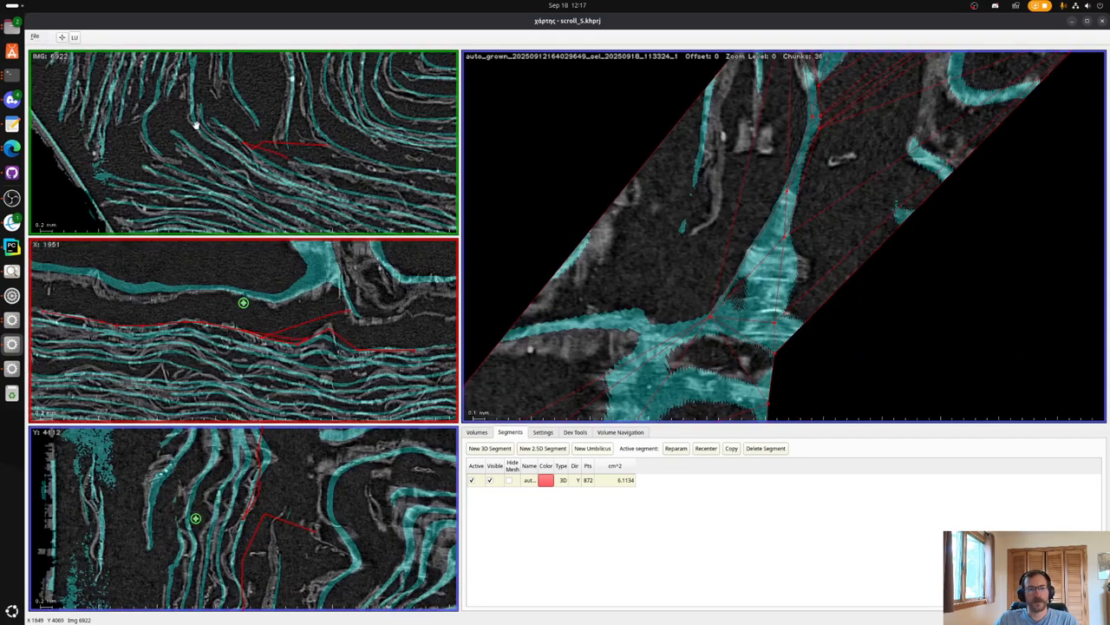
{"action": "left_click", "coordinate": [220, 79], "text": "shift"}
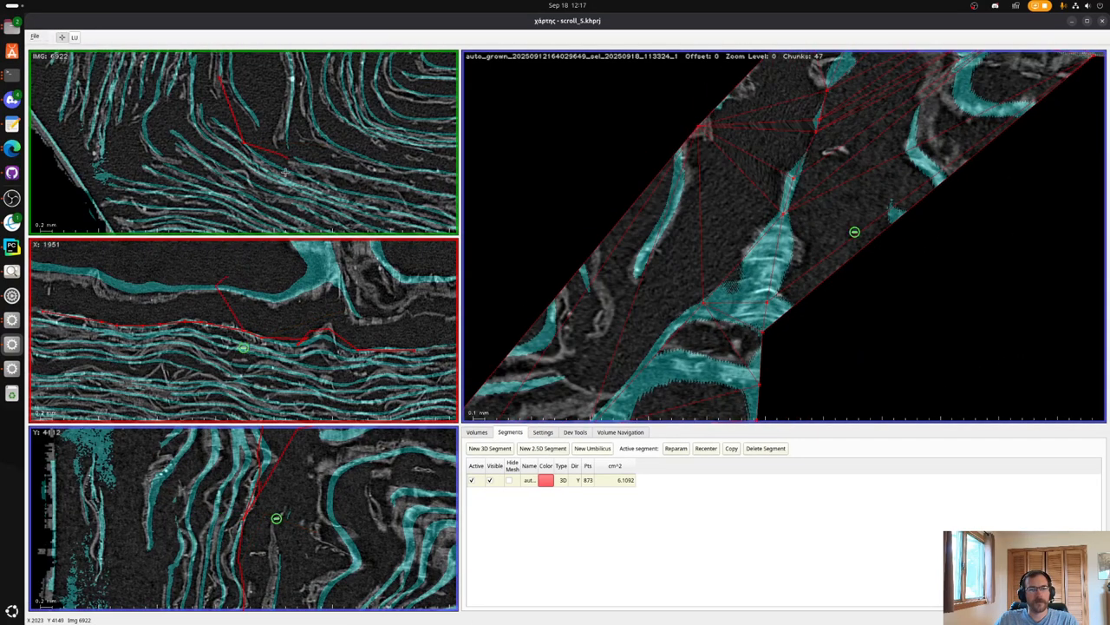
{"action": "left_click", "coordinate": [288, 172], "text": "shift"}
{"action": "left_click", "coordinate": [328, 185], "text": "shift"}
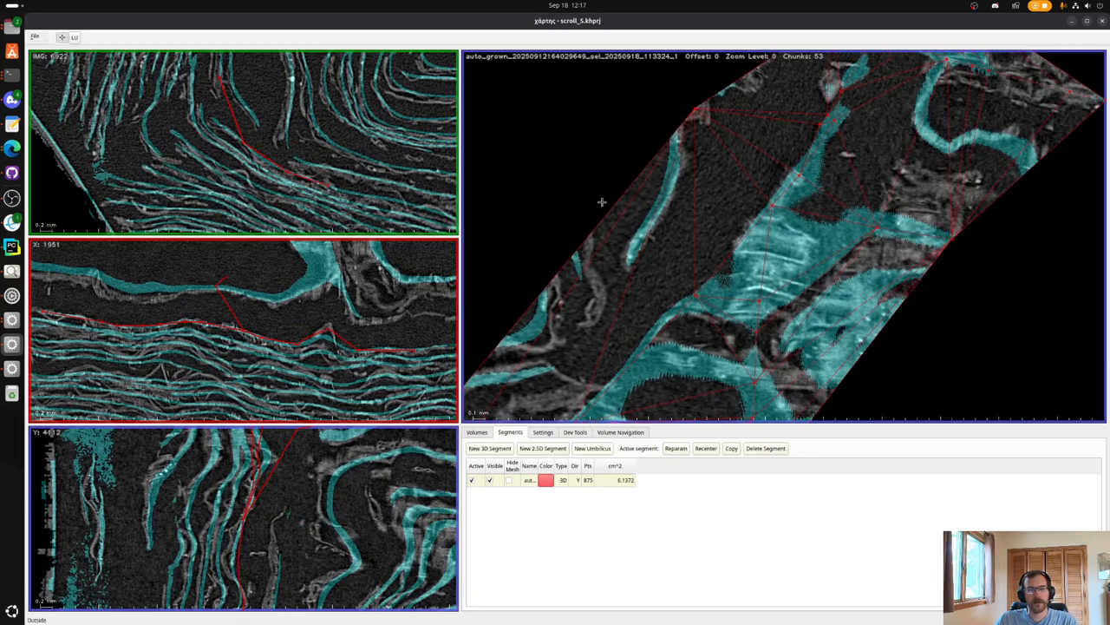
Add three nodes along the sheet in the IMG 6829 slice, extending the line at both ends, and reparameterize the segment.
{"action": "key", "text": "x"}
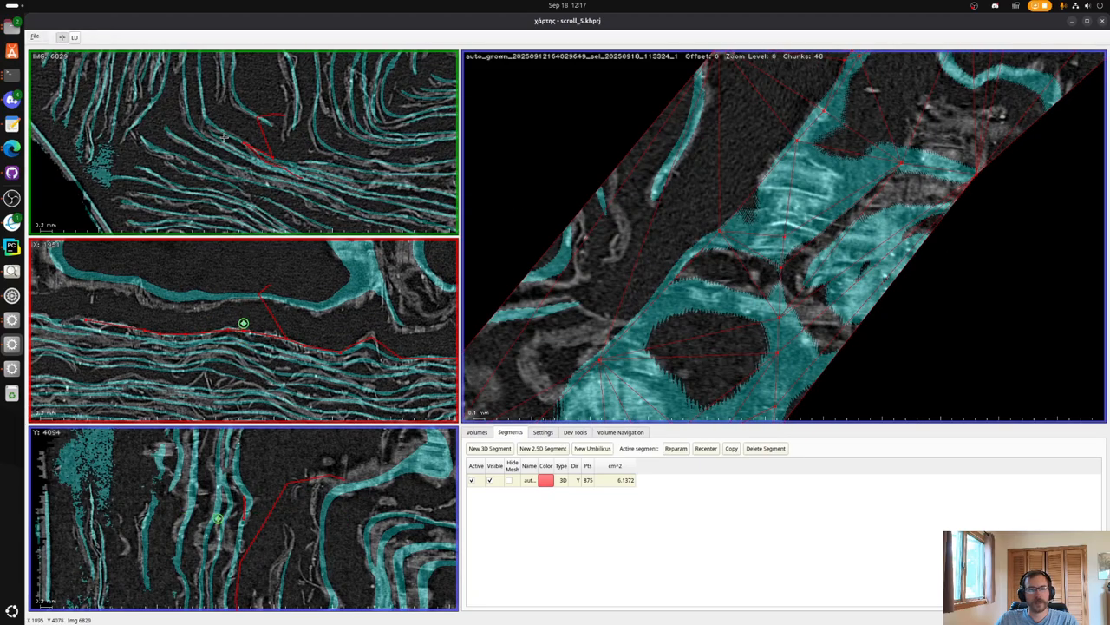
{"action": "left_click", "coordinate": [205, 115], "text": "shift"}
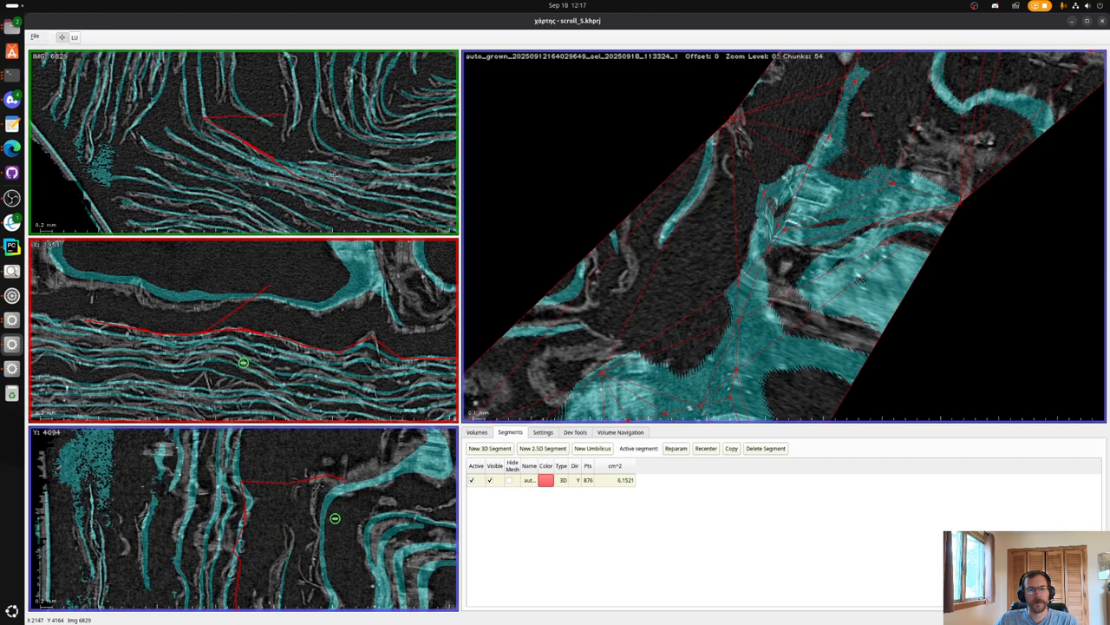
{"action": "left_click", "coordinate": [395, 182], "text": "shift"}
{"action": "left_click", "coordinate": [198, 77], "text": "shift"}
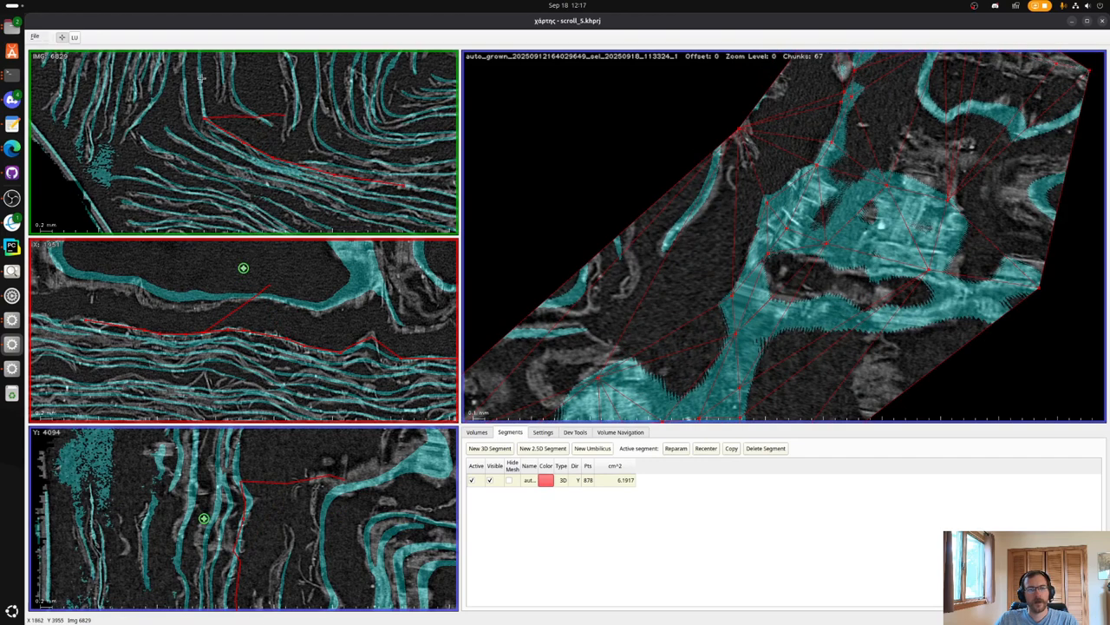
{"action": "left_click", "coordinate": [680, 454]}
Add a node on the mesh's edge near IMG 6632 and move it onto the sheet at about X 1891, Y 4056.
{"action": "scroll", "coordinate": [747, 224], "scroll_direction": "down", "scroll_amount": 4}
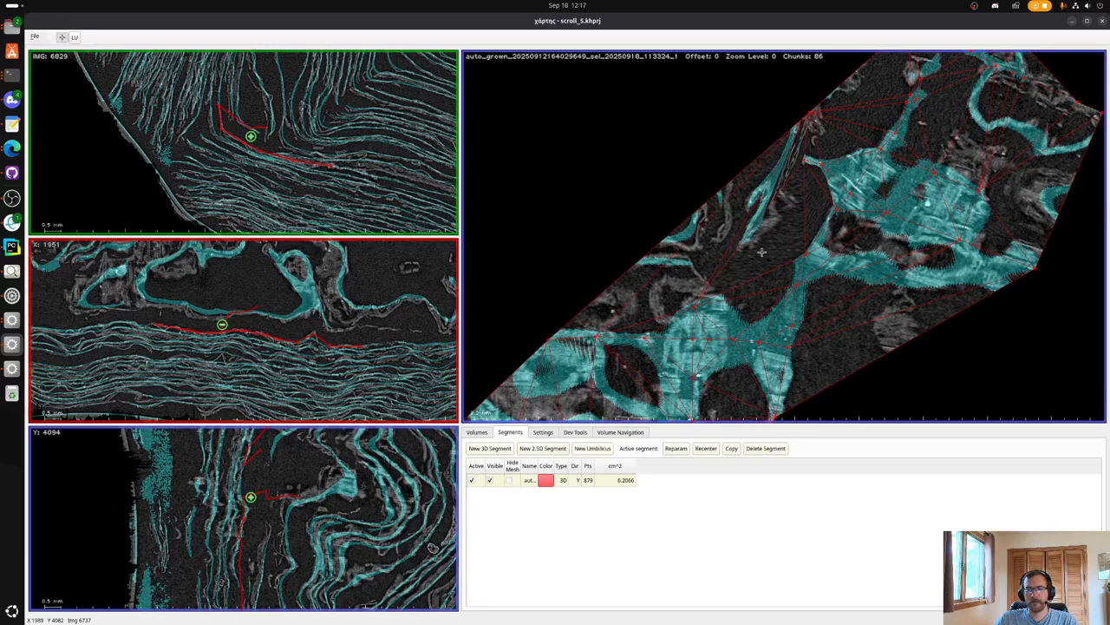
{"action": "key", "text": "x"}
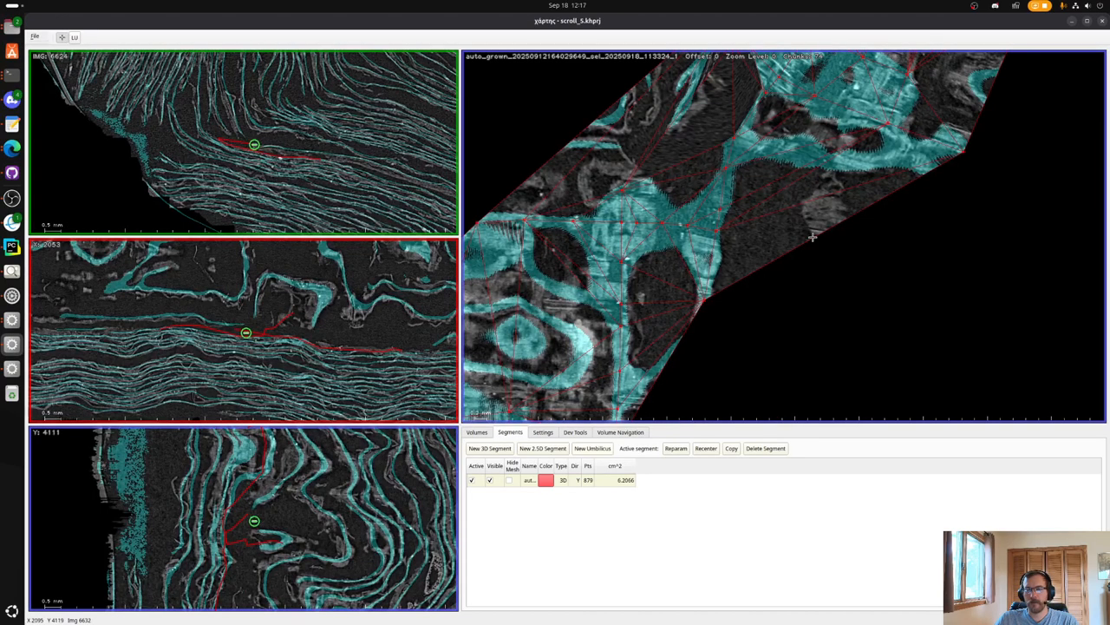
{"action": "left_click", "coordinate": [798, 223], "text": "shift"}
{"action": "key", "text": "x"}
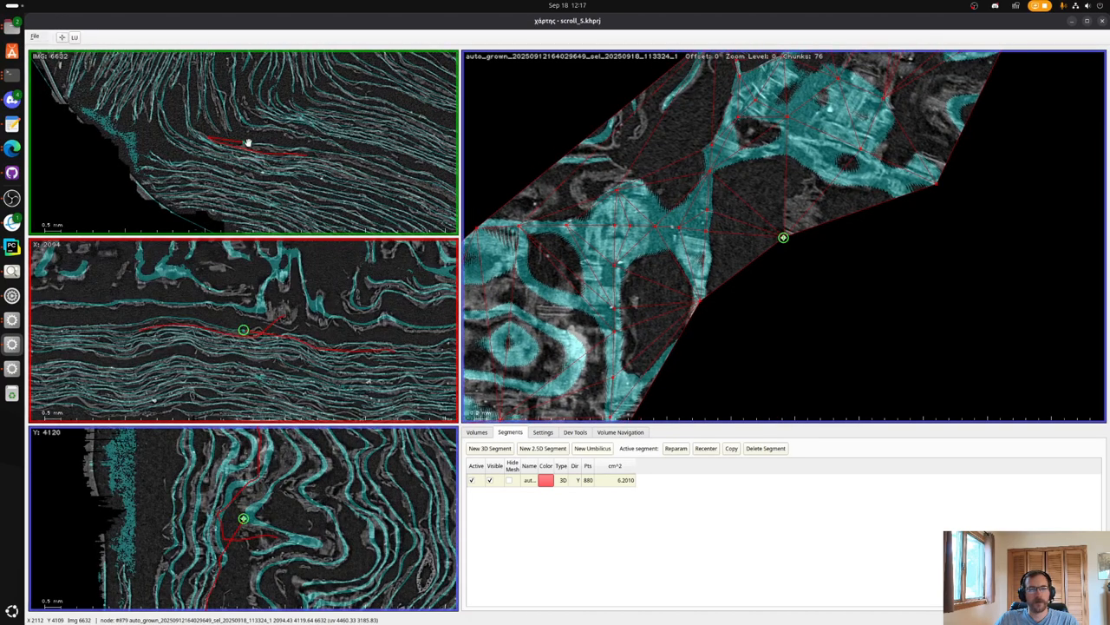
{"action": "left_click_drag", "start_coordinate": [244, 142], "coordinate": [208, 120]}
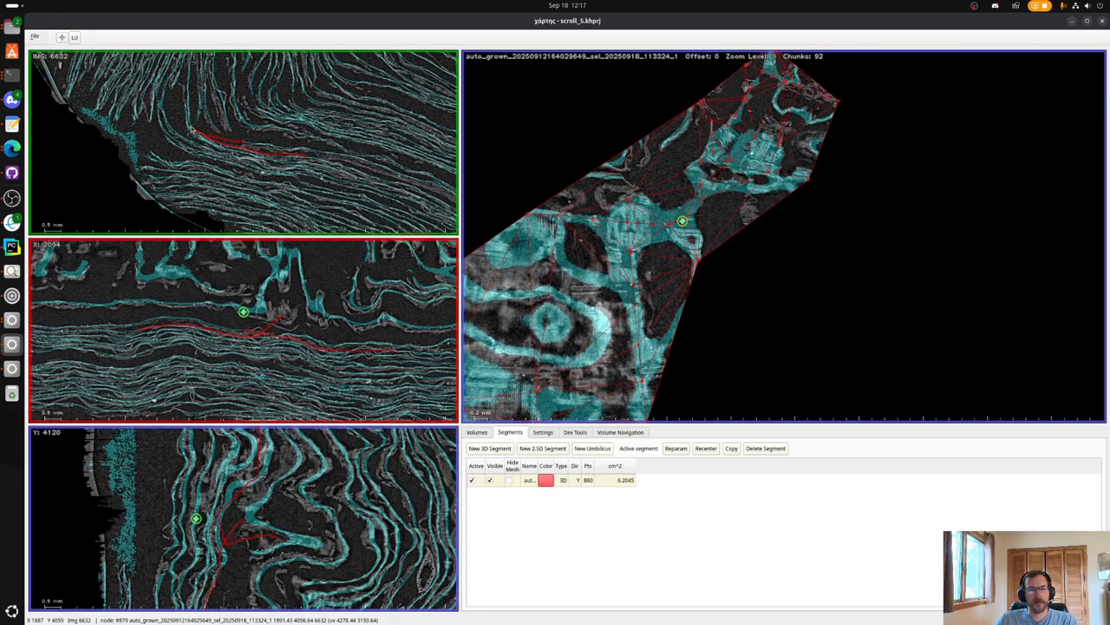
Recenter the views on the active segment, reparameterize it, and inspect the shape of its extended arm in the flattened view.
{"action": "left_click", "coordinate": [705, 449]}
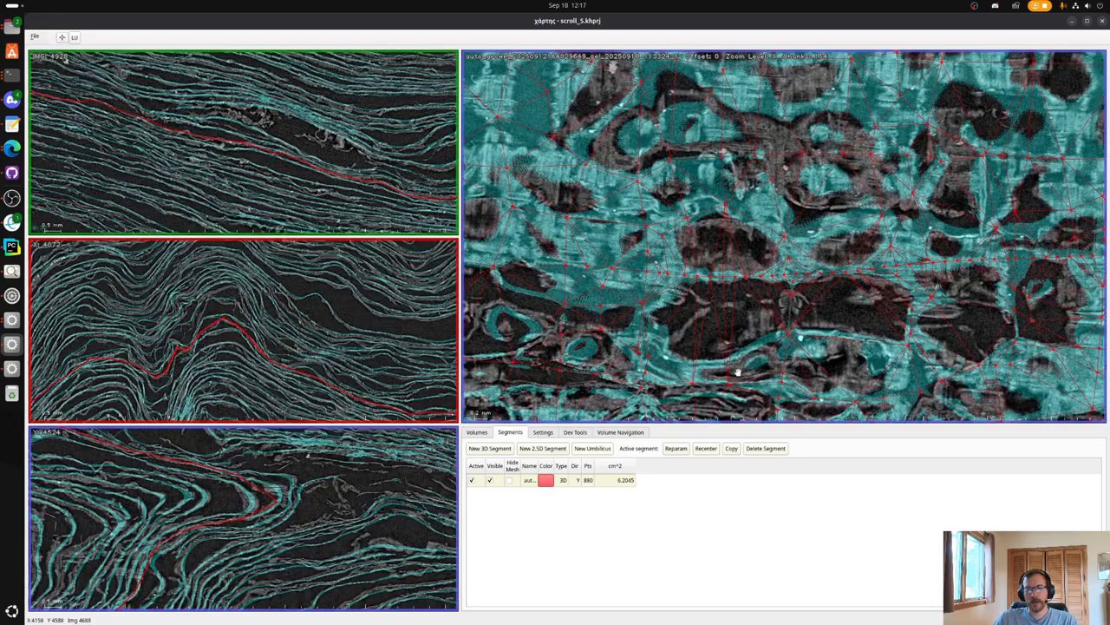
{"action": "left_click", "coordinate": [676, 449]}
{"action": "scroll", "coordinate": [790, 157], "scroll_direction": "down", "scroll_amount": 6}
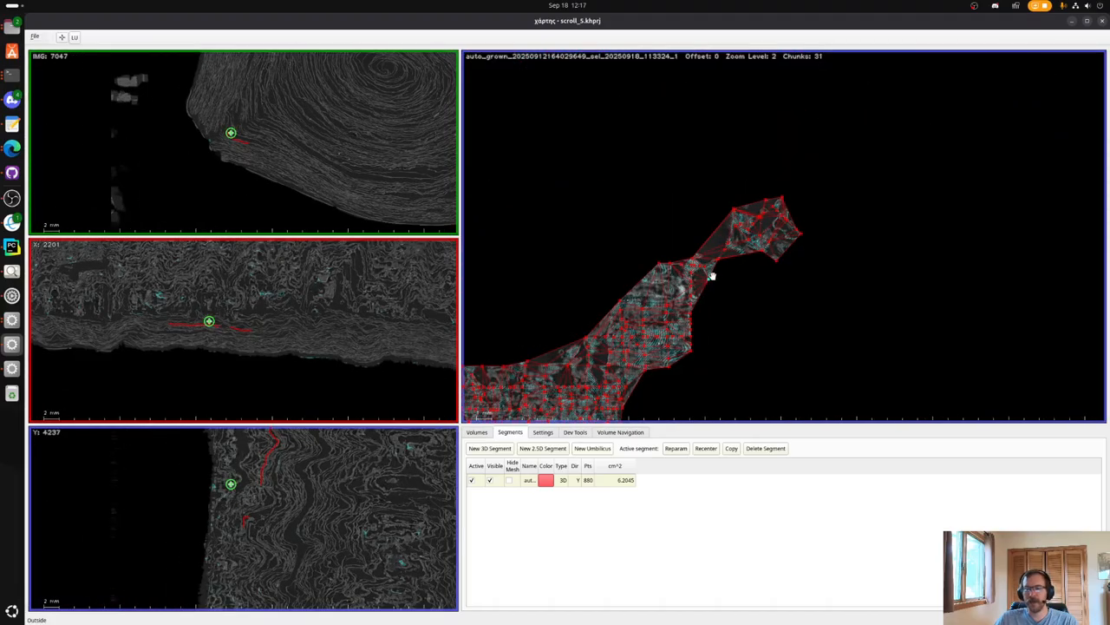
{"action": "scroll", "coordinate": [712, 274], "scroll_direction": "up", "scroll_amount": 3}
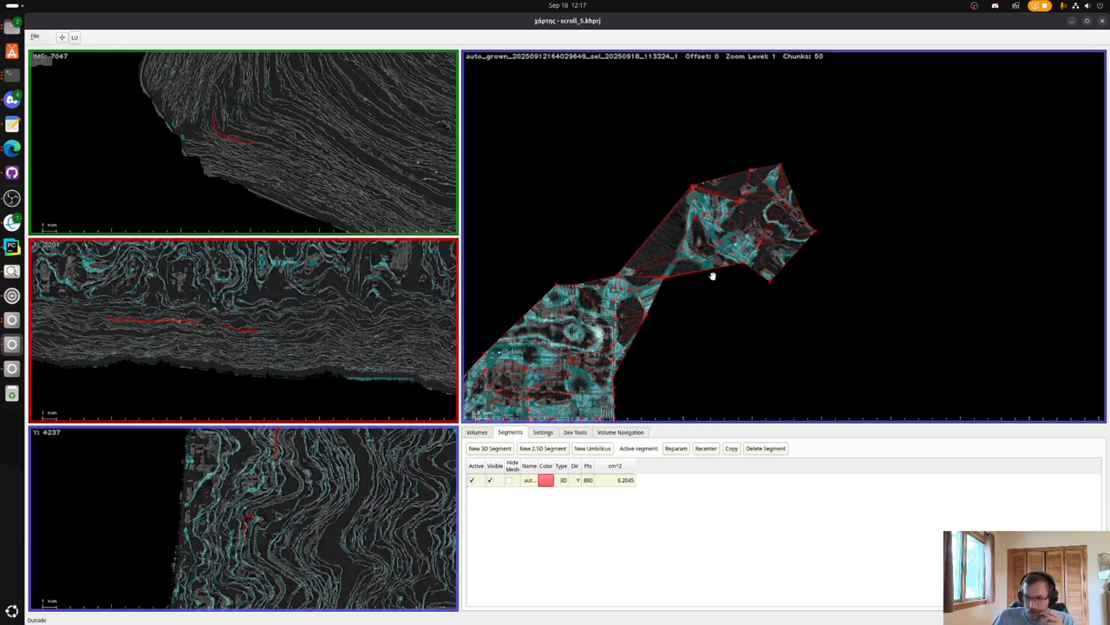
{"action": "scroll", "coordinate": [695, 253], "scroll_direction": "down", "scroll_amount": 2}
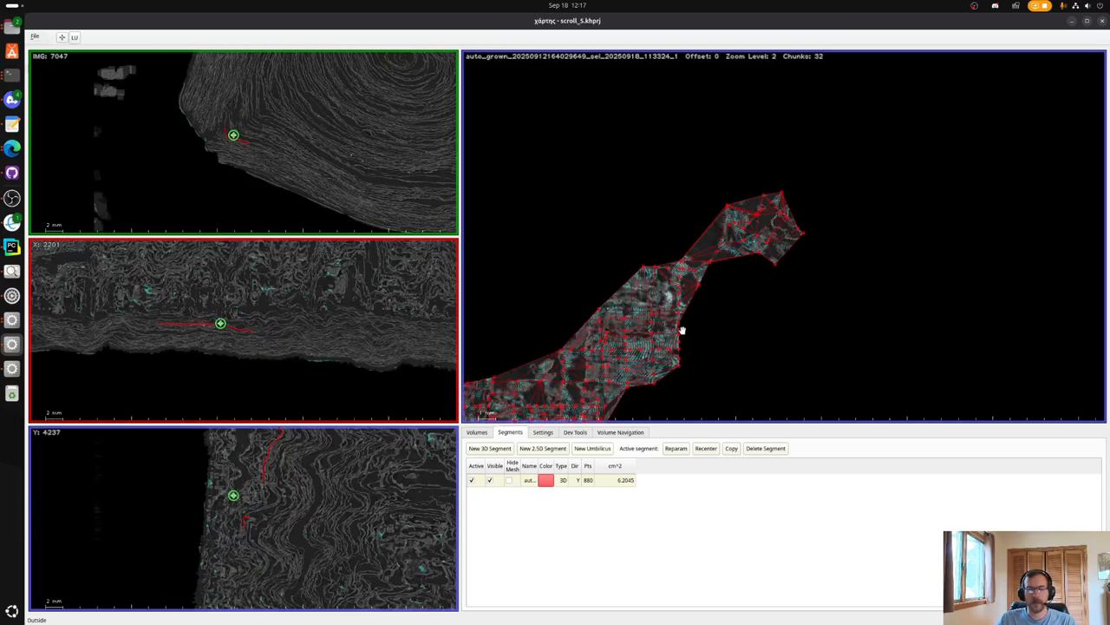
{"action": "left_click_drag", "start_coordinate": [752, 284], "coordinate": [766, 246]}
{"action": "scroll", "coordinate": [766, 246], "scroll_direction": "down", "scroll_amount": 3}
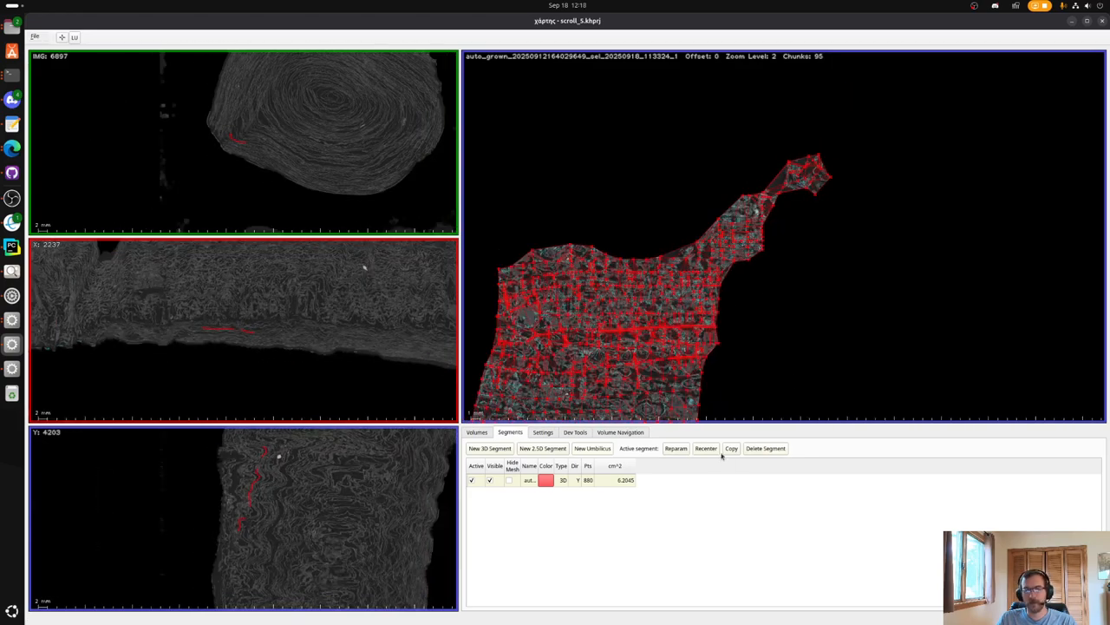
Reparameterize the segment two more times and examine the arm's narrow neck around the IMG 6795 slice.
{"action": "left_click", "coordinate": [676, 449]}
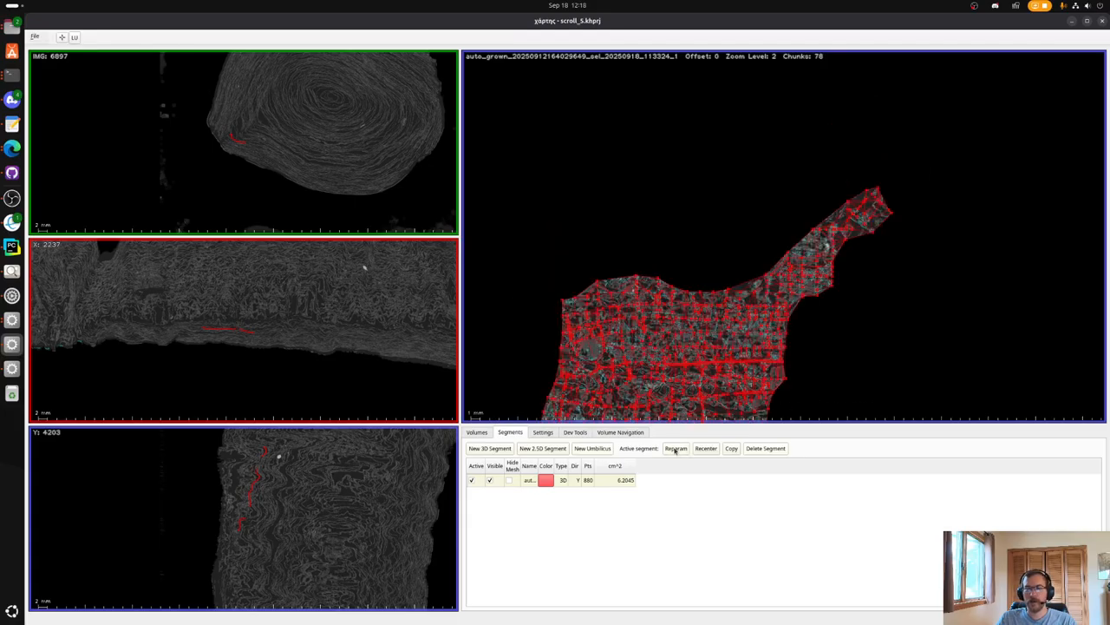
{"action": "left_click", "coordinate": [675, 451]}
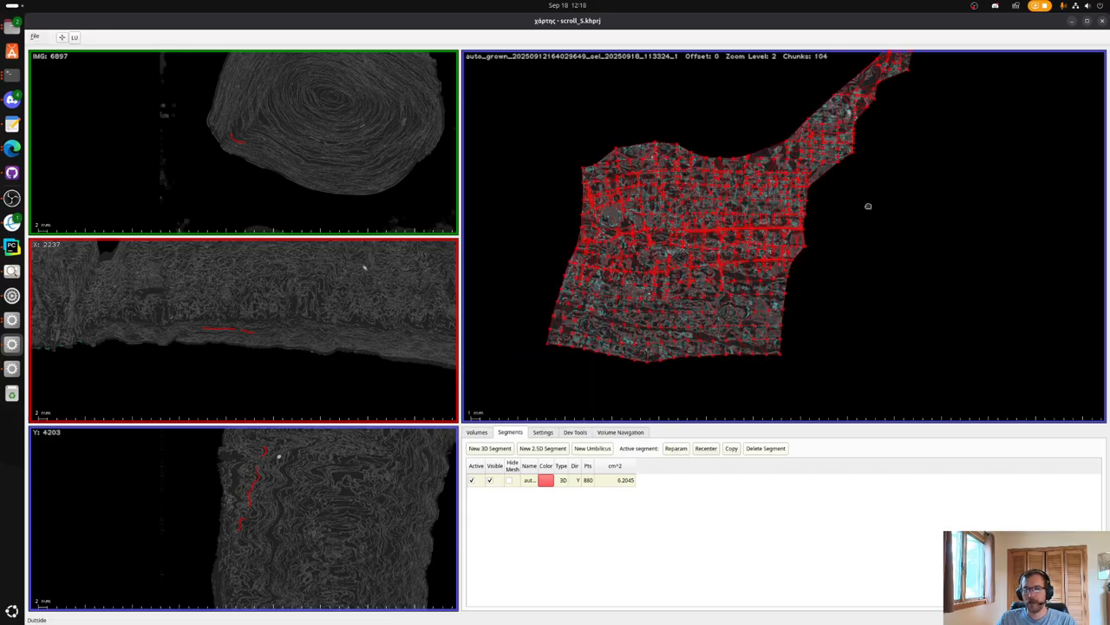
{"action": "left_click_drag", "start_coordinate": [883, 73], "coordinate": [816, 196]}
{"action": "scroll", "coordinate": [816, 196], "scroll_direction": "up", "scroll_amount": 6}
{"action": "scroll", "coordinate": [816, 196], "scroll_direction": "up", "scroll_amount": 4}
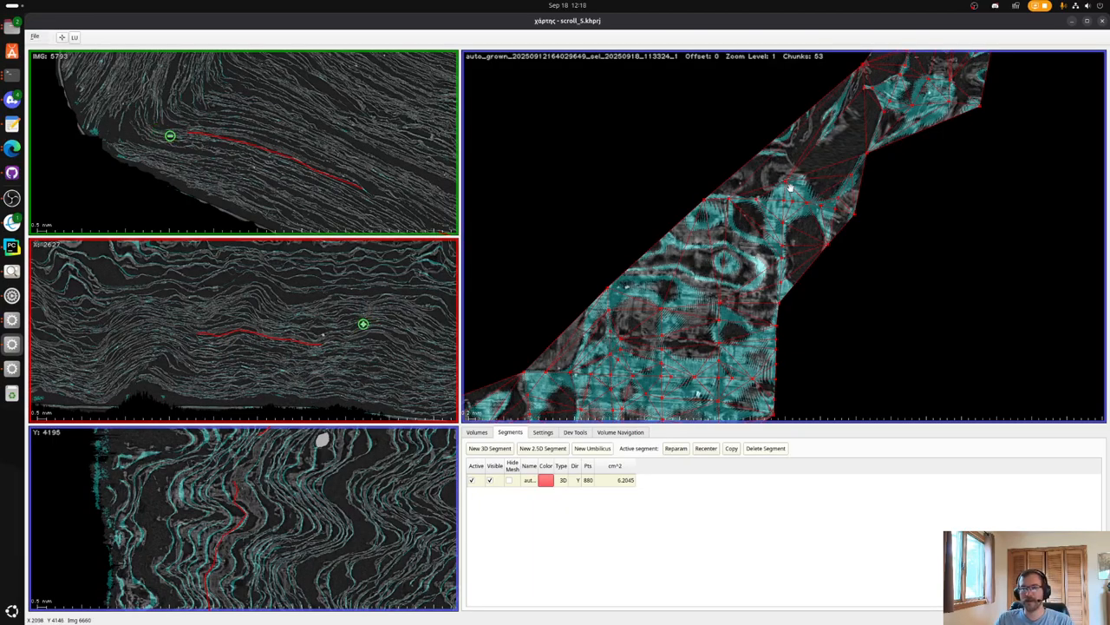
{"action": "key", "text": "x"}
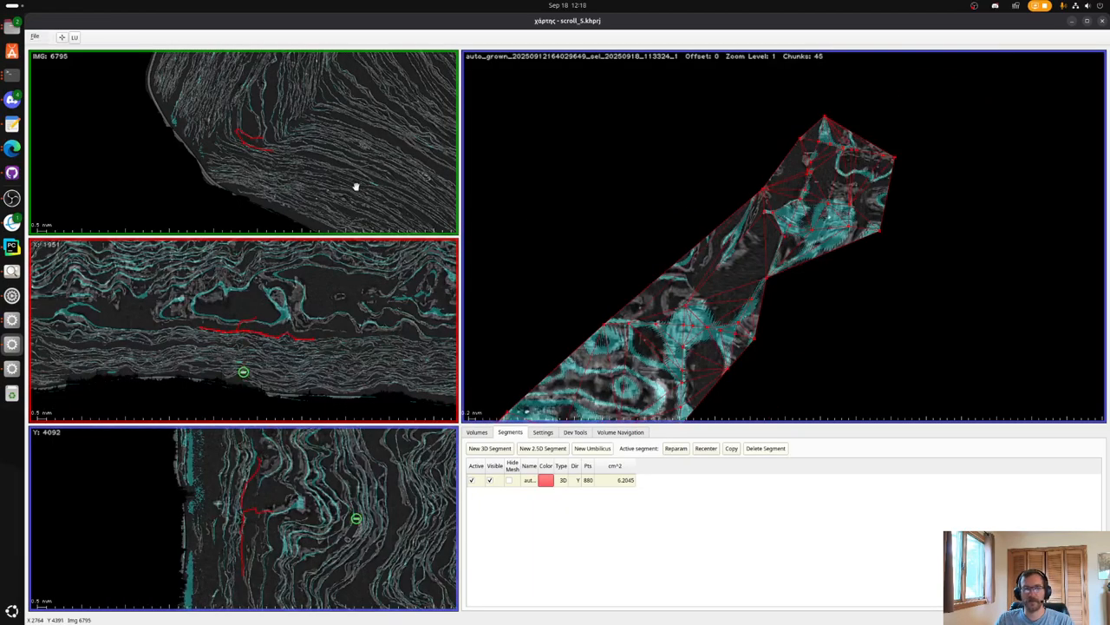
{"action": "scroll", "coordinate": [295, 326], "scroll_direction": "up", "scroll_amount": 2}
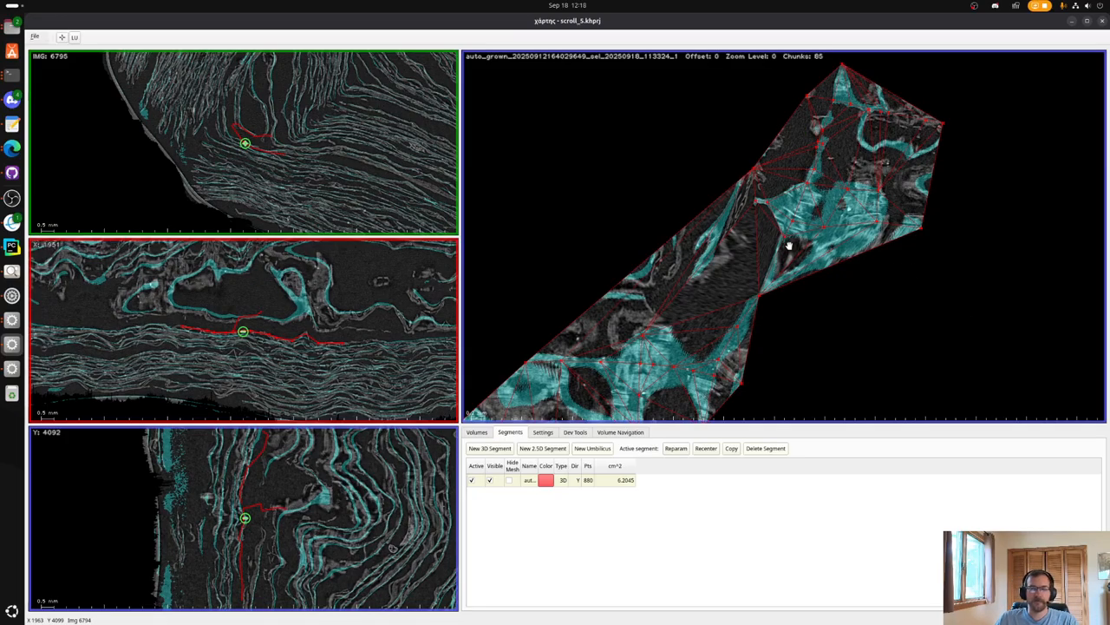
Delete the nodes of the segment's extended arm back past its narrow neck and reparameterize the segment.
{"action": "scroll", "coordinate": [788, 247], "scroll_direction": "down", "scroll_amount": 2}
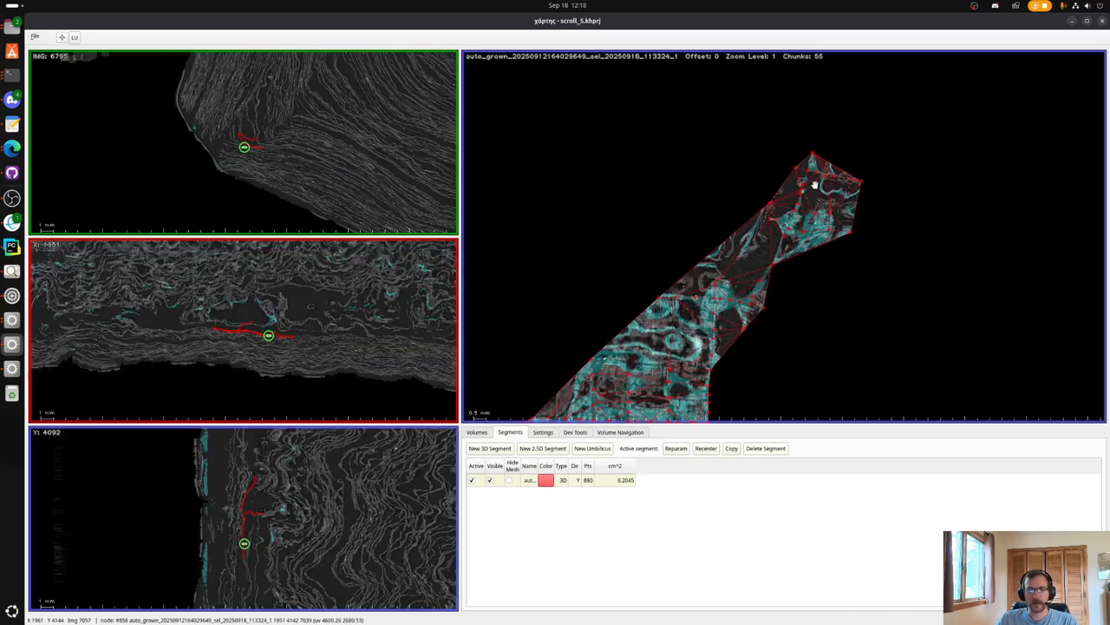
{"action": "key", "text": "Delete"}
{"action": "key", "text": "Delete"}
{"action": "key", "text": "Delete"}
{"action": "key", "text": "Delete"}
{"action": "key", "text": "Delete"}
{"action": "key", "text": "Delete"}
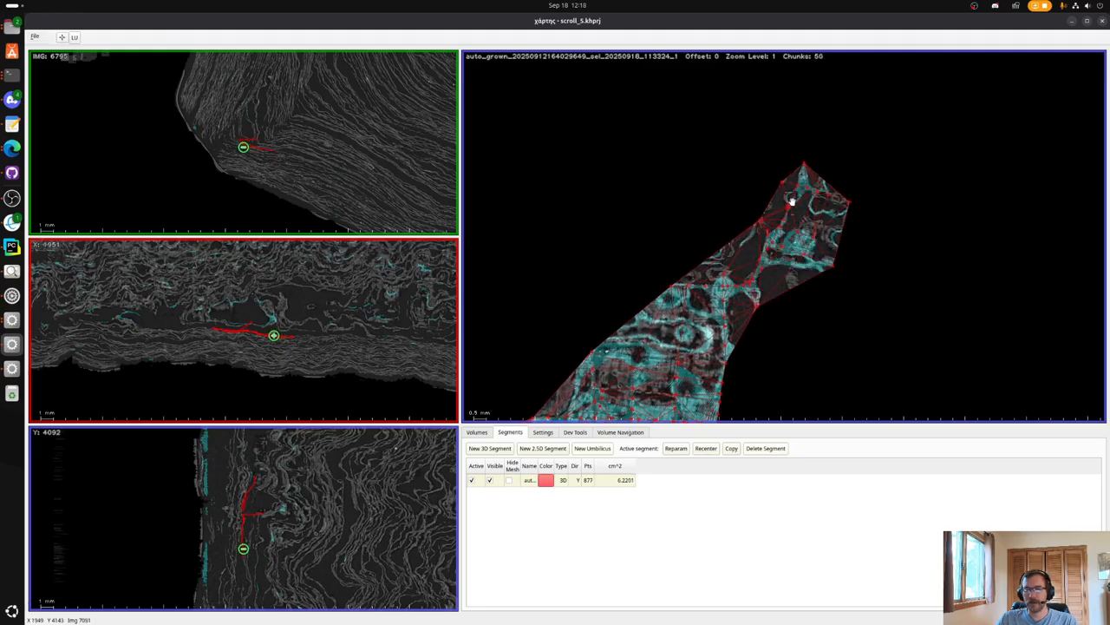
{"action": "key", "text": "Delete"}
{"action": "key", "text": "Delete"}
{"action": "key", "text": "Delete"}
{"action": "key", "text": "Delete"}
{"action": "key", "text": "Delete"}
{"action": "key", "text": "Delete"}
{"action": "key", "text": "Delete"}
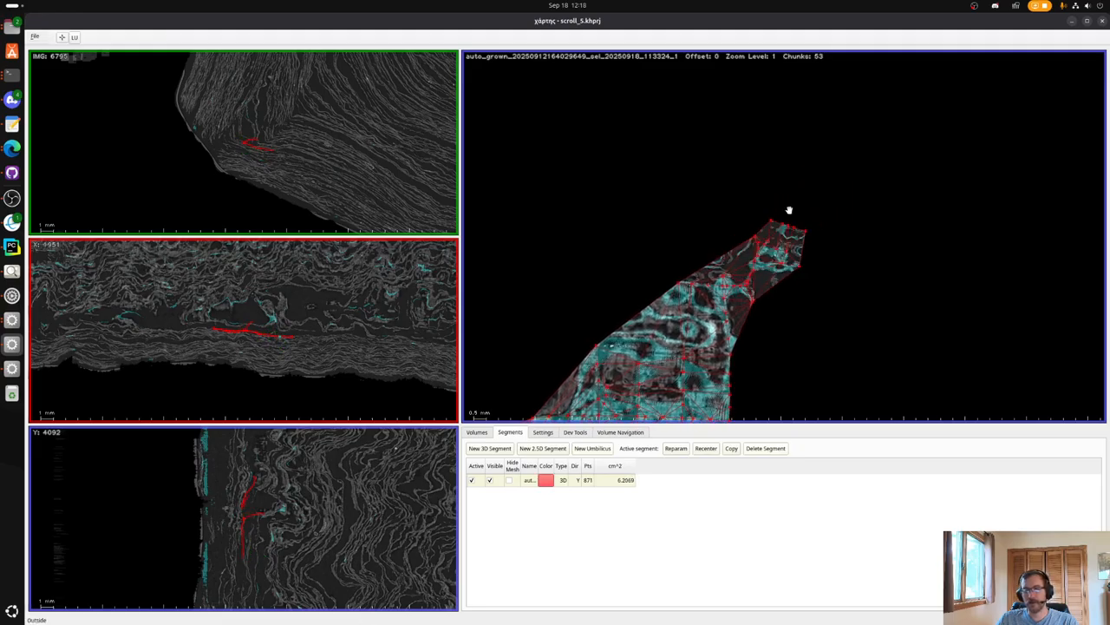
{"action": "key", "text": "Delete"}
{"action": "key", "text": "Delete"}
{"action": "key", "text": "Delete"}
{"action": "key", "text": "Delete"}
{"action": "key", "text": "Delete"}
{"action": "key", "text": "Delete"}
{"action": "key", "text": "Delete"}
{"action": "key", "text": "Delete"}
{"action": "key", "text": "Delete"}
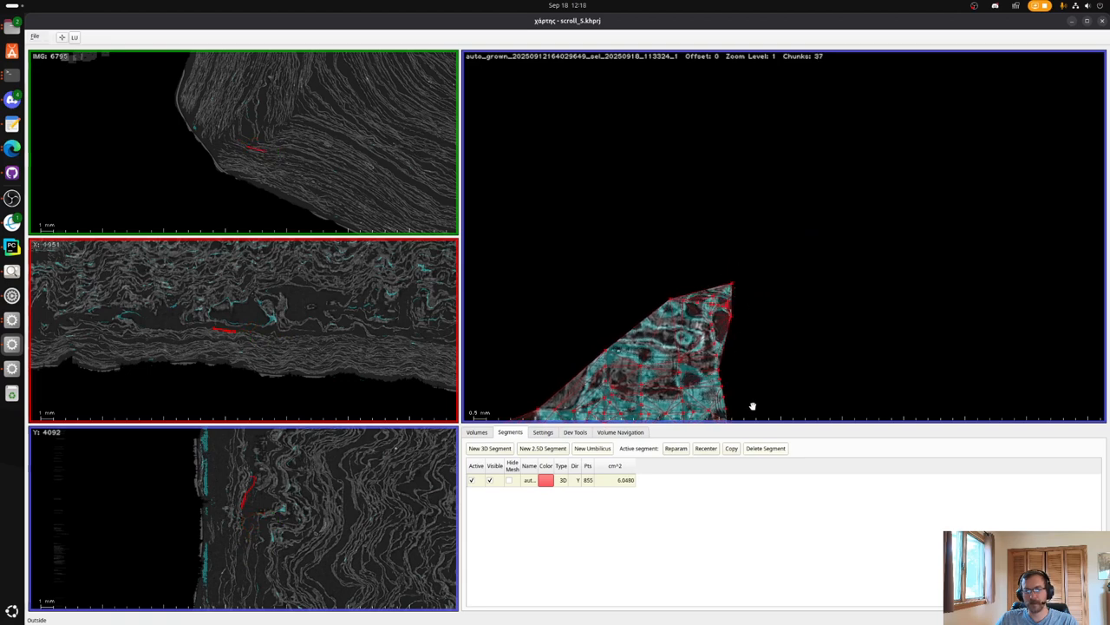
{"action": "left_click", "coordinate": [681, 450]}
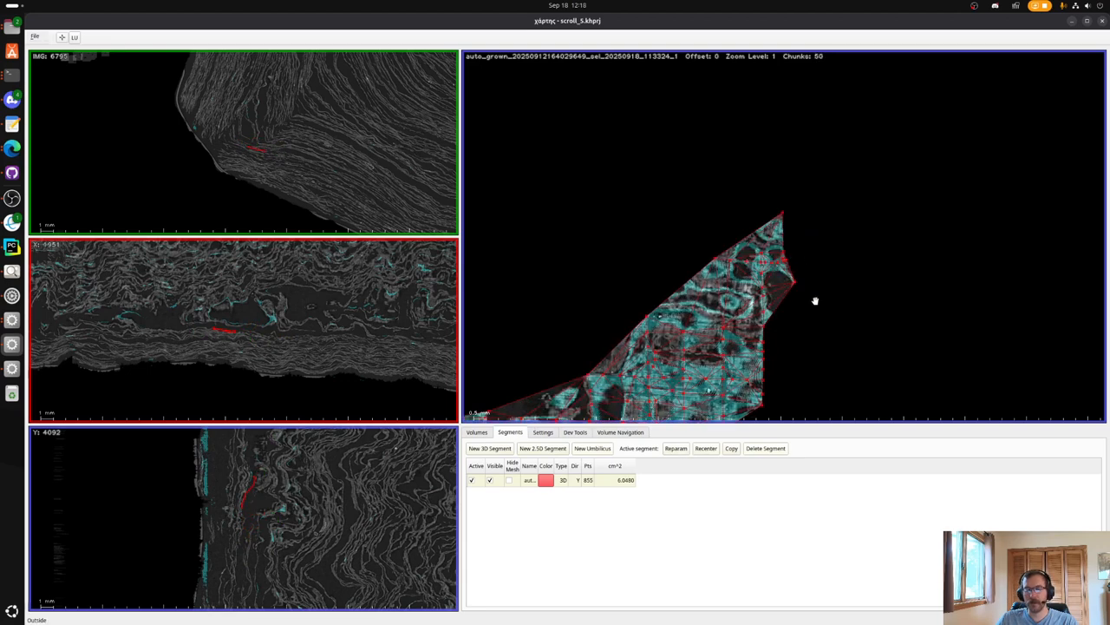
Add a node on the mesh's outer edge near IMG 6843 and move it onto the sheet at about X 2170, Y 4191.
{"action": "scroll", "coordinate": [815, 301], "scroll_direction": "up", "scroll_amount": 5}
{"action": "scroll", "coordinate": [754, 171], "scroll_direction": "up", "scroll_amount": 5}
{"action": "scroll", "coordinate": [728, 227], "scroll_direction": "up", "scroll_amount": 5}
{"action": "left_click_drag", "start_coordinate": [711, 230], "coordinate": [811, 135]}
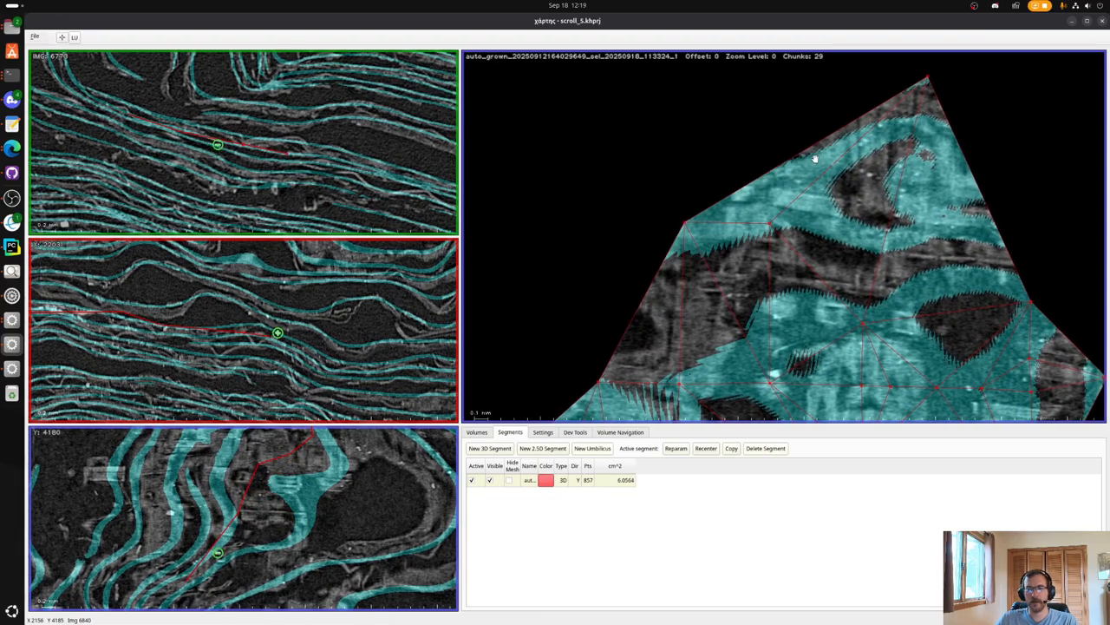
{"action": "key", "text": "x"}
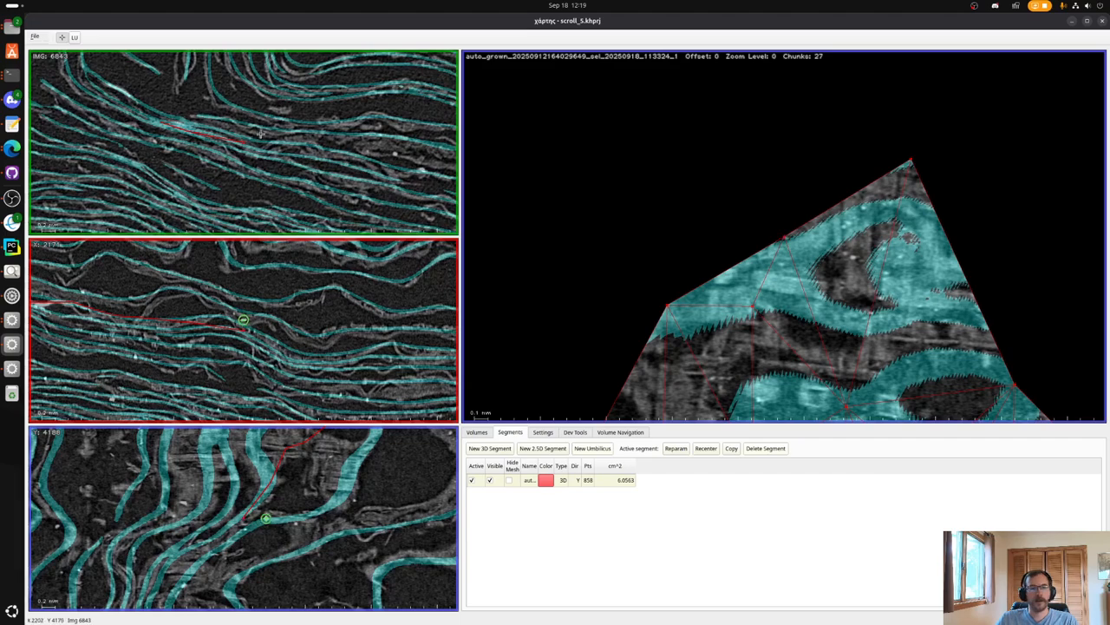
{"action": "key", "text": "Up"}
{"action": "key", "text": "Up"}
{"action": "key", "text": "Up"}
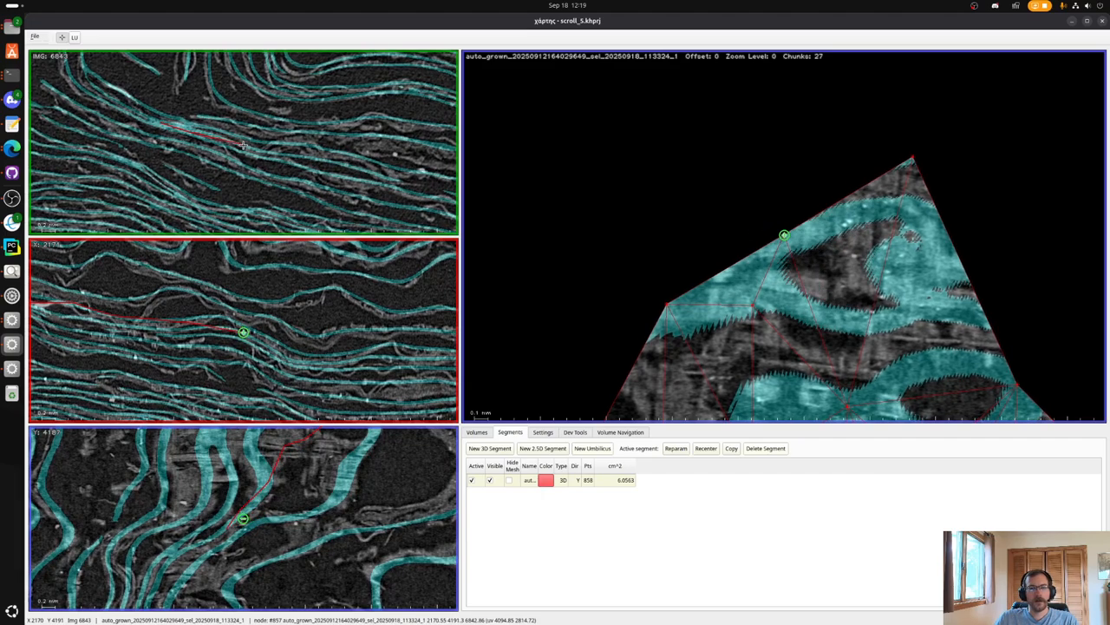
Add a node on the mesh's outer edge near IMG 6475, at about X 2505, Y 4244, and align it with the sheet.
{"action": "scroll", "coordinate": [908, 319], "scroll_direction": "down", "scroll_amount": 2}
{"action": "left_click_drag", "start_coordinate": [908, 319], "coordinate": [883, 210]}
{"action": "scroll", "coordinate": [747, 282], "scroll_direction": "down", "scroll_amount": 5}
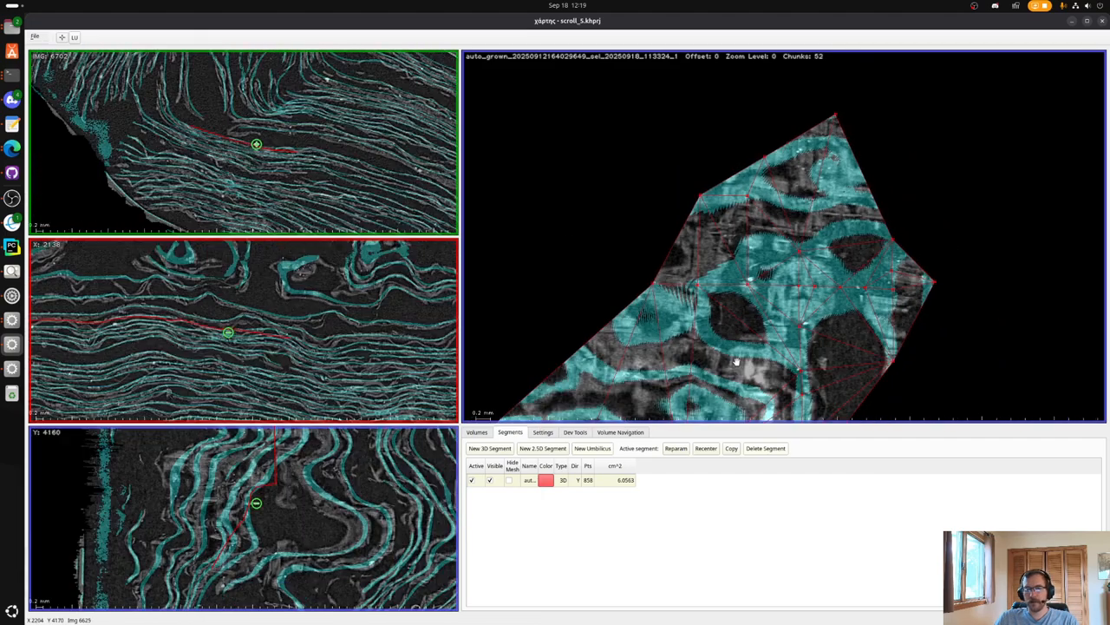
{"action": "left_click_drag", "start_coordinate": [743, 289], "coordinate": [755, 227]}
{"action": "left_click_drag", "start_coordinate": [739, 313], "coordinate": [746, 244]}
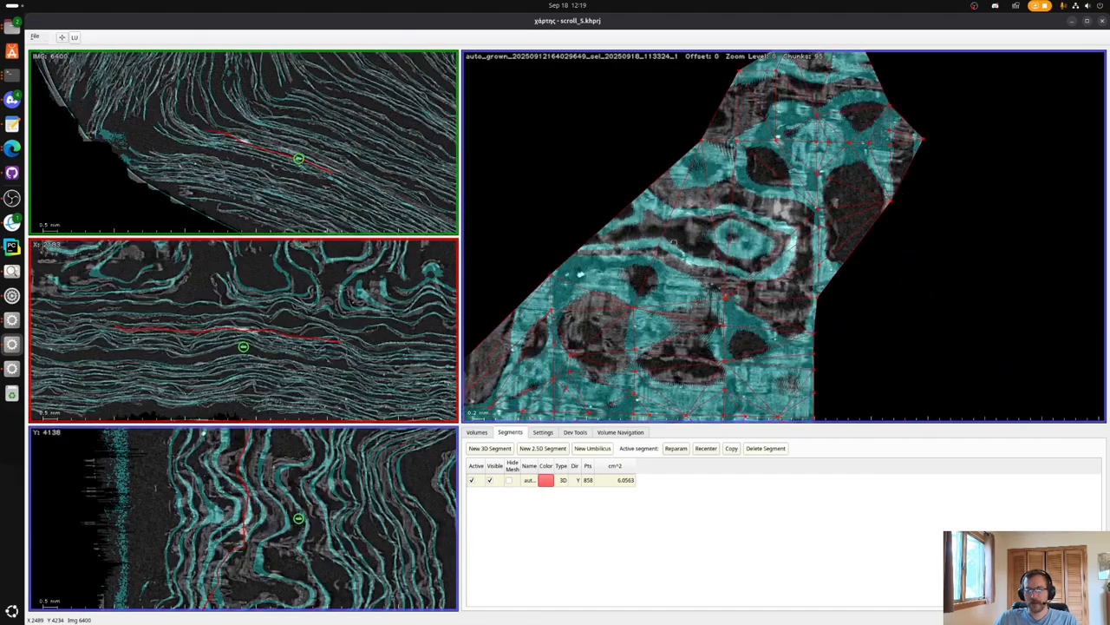
{"action": "scroll", "coordinate": [673, 243], "scroll_direction": "up", "scroll_amount": 3}
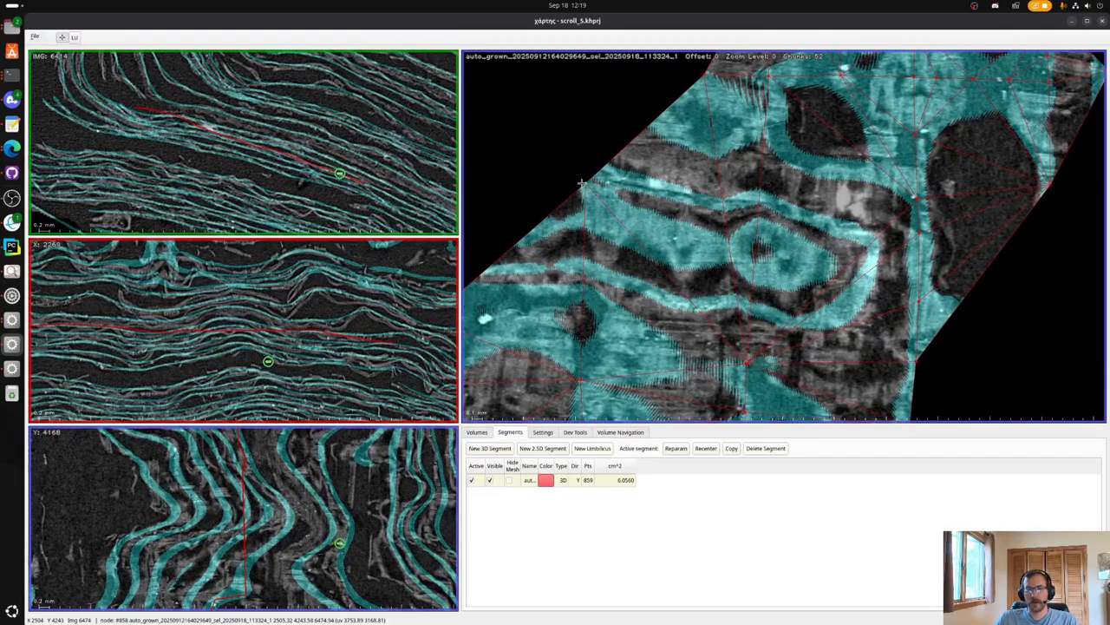
{"action": "left_click", "coordinate": [583, 175]}
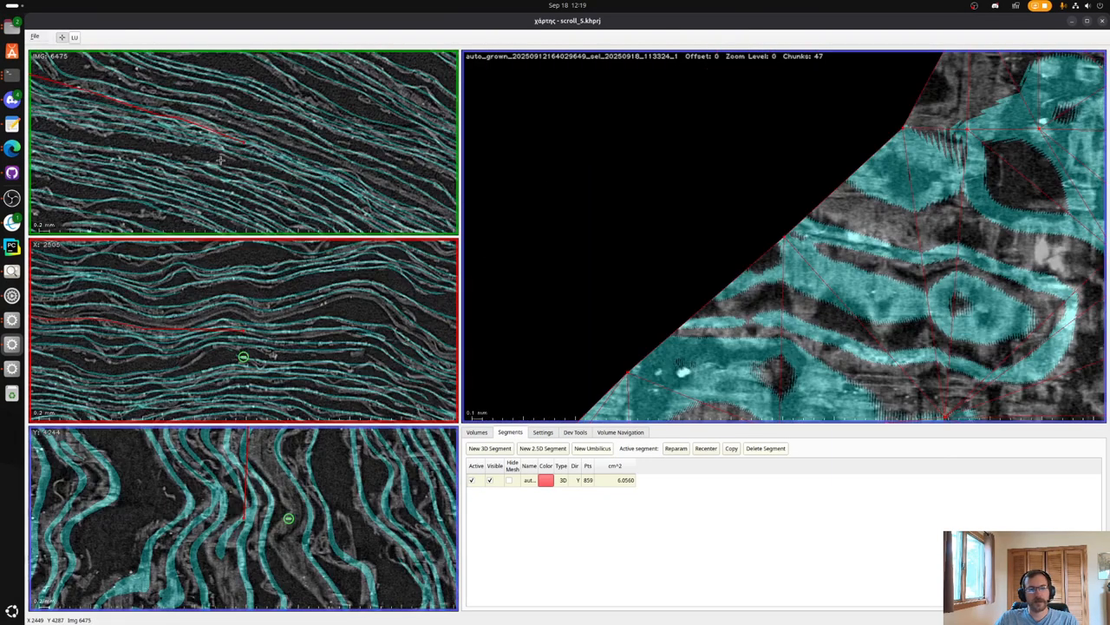
{"action": "scroll", "coordinate": [758, 299], "scroll_direction": "down", "scroll_amount": 1}
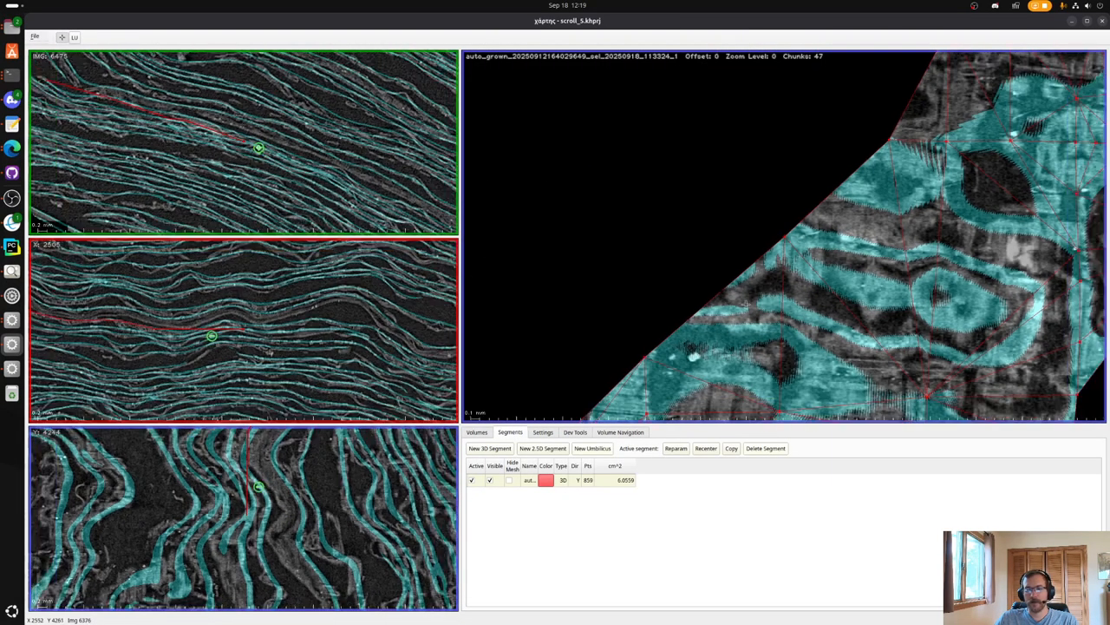
Add a node on the mesh's opposite edge near IMG 6380 and move it onto the sheet at about X 2031, Y 4091.
{"action": "left_click_drag", "start_coordinate": [791, 375], "coordinate": [729, 279]}
{"action": "scroll", "coordinate": [733, 277], "scroll_direction": "down", "scroll_amount": 2}
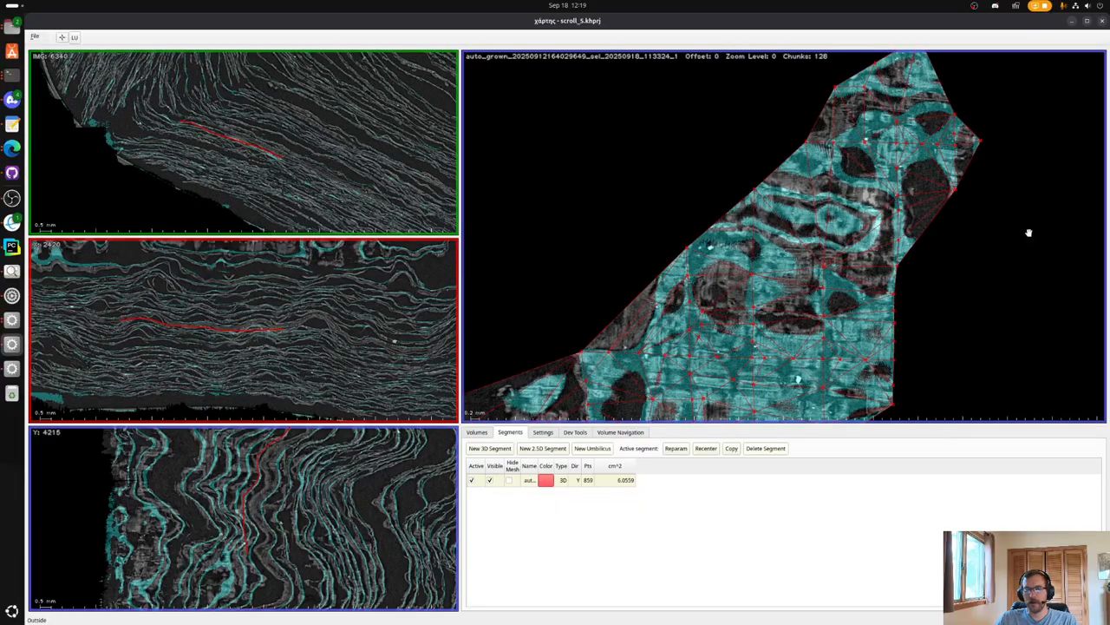
{"action": "scroll", "coordinate": [949, 213], "scroll_direction": "down", "scroll_amount": 2}
{"action": "scroll", "coordinate": [918, 213], "scroll_direction": "up", "scroll_amount": 4}
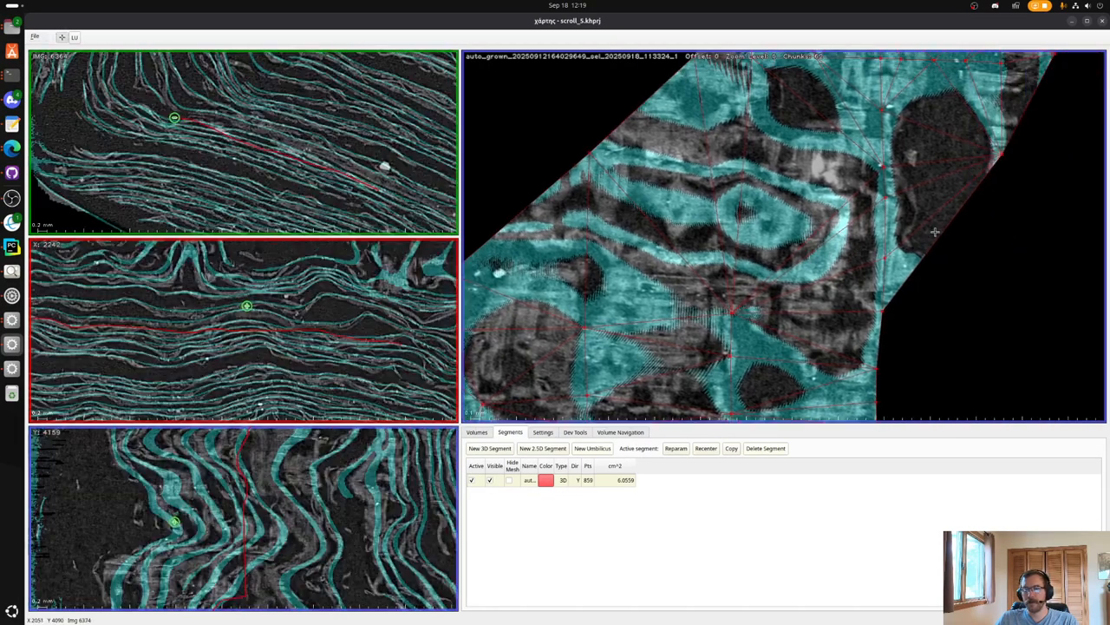
{"action": "left_click", "coordinate": [935, 231]}
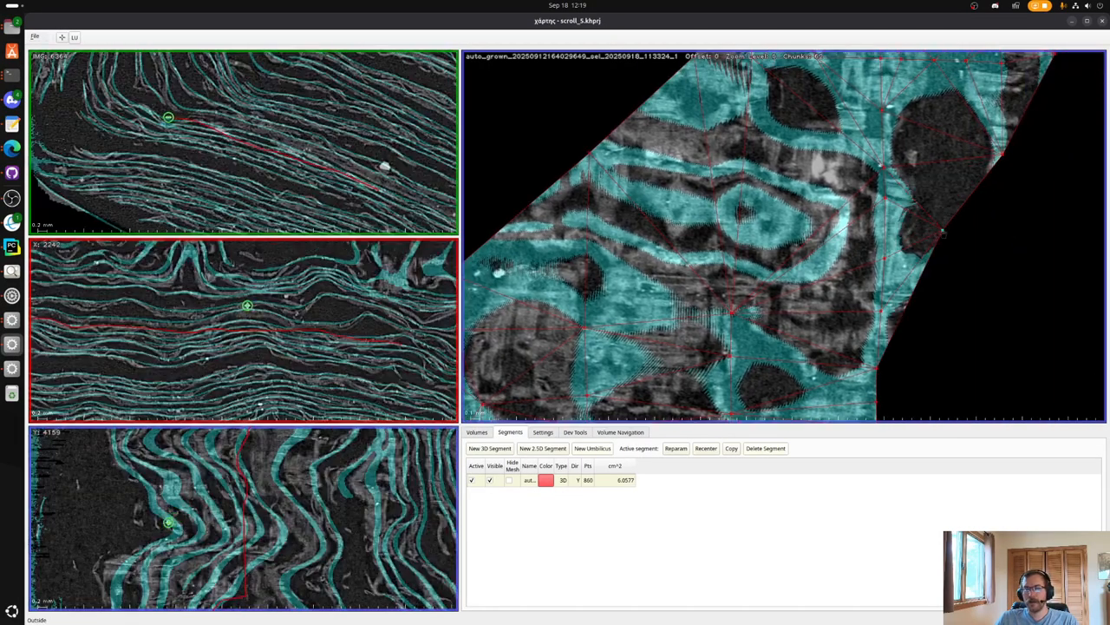
{"action": "key", "text": "Down"}
{"action": "key", "text": "Down"}
{"action": "key", "text": "Down"}
{"action": "key", "text": "Down"}
{"action": "key", "text": "Down"}
{"action": "key", "text": "Down"}
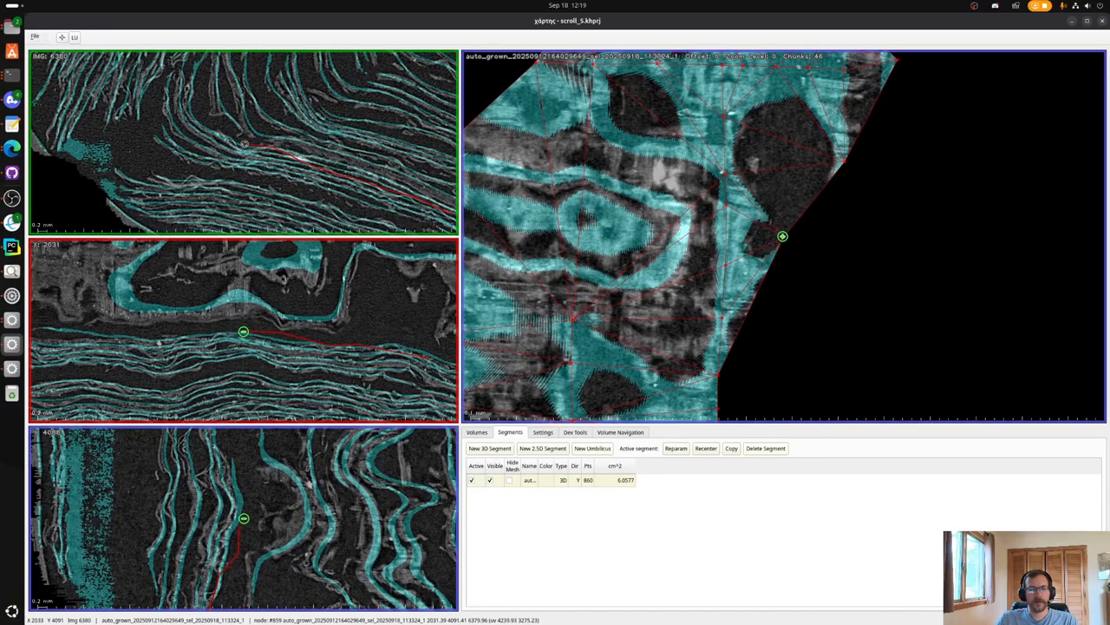
Add three nodes along the sheet in the IMG 6380 slice, inward from the new edge node.
{"action": "scroll", "coordinate": [244, 146], "scroll_direction": "up", "scroll_amount": 3}
{"action": "left_click", "coordinate": [317, 153]}
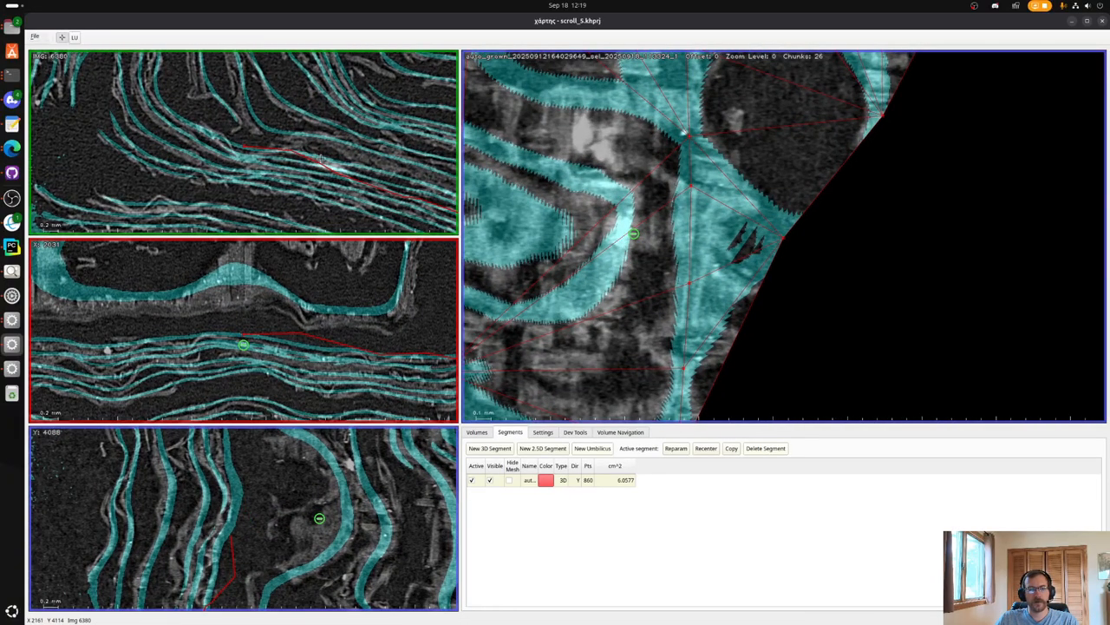
{"action": "left_click", "coordinate": [384, 167]}
{"action": "left_click", "coordinate": [330, 163]}
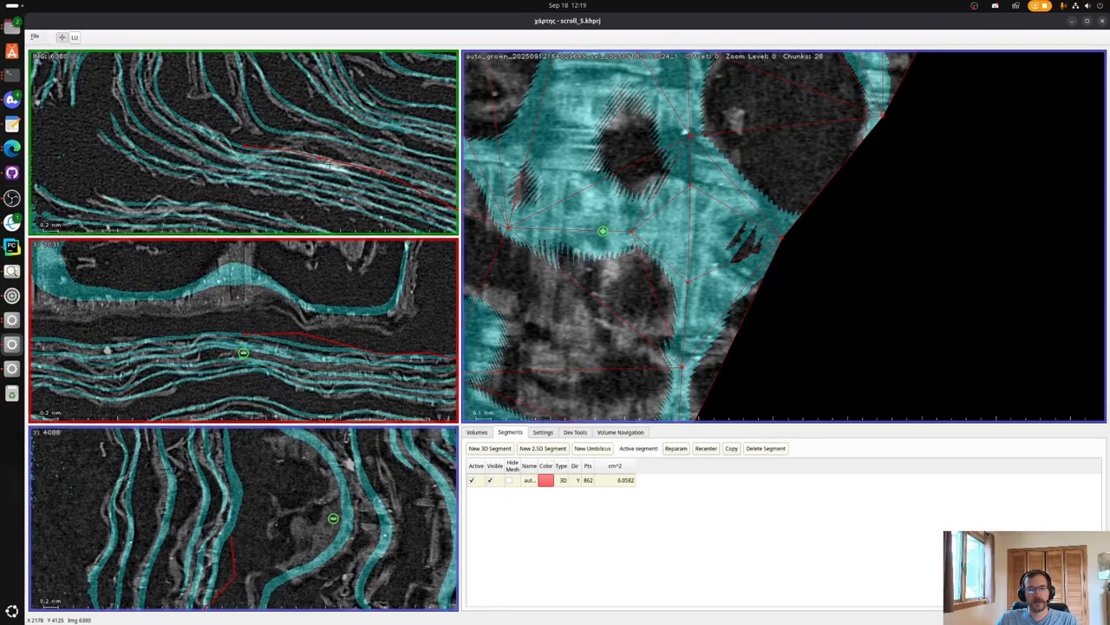
{"action": "left_click", "coordinate": [249, 158]}
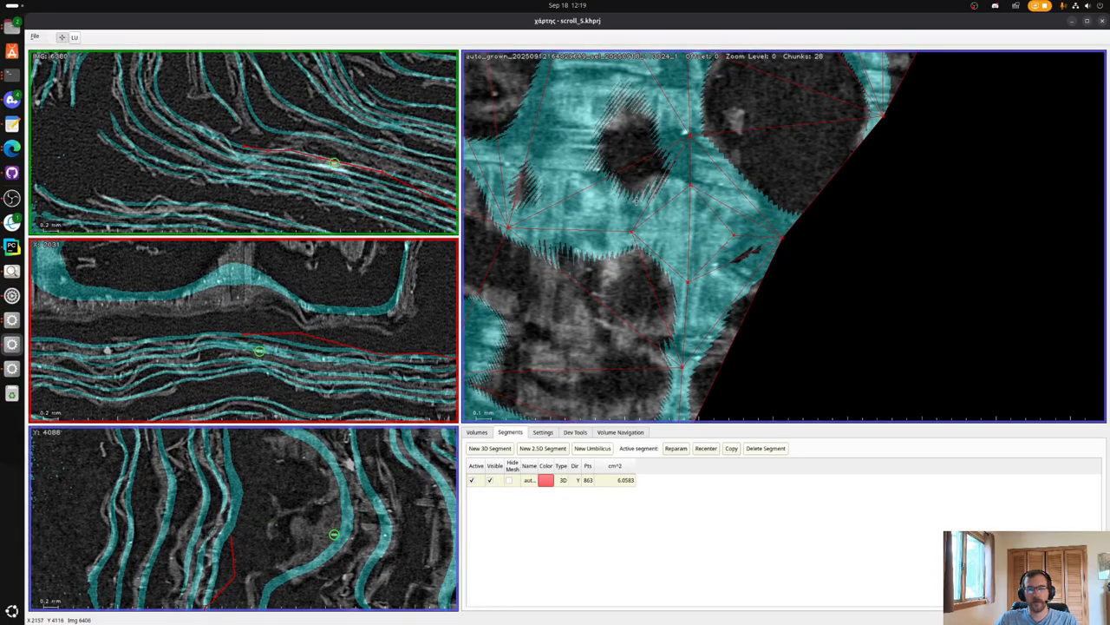
Examine the whole flattened segment for sheet gaps, hiding the segment's mesh and showing it again.
{"action": "scroll", "coordinate": [636, 201], "scroll_direction": "down", "scroll_amount": 5}
{"action": "left_click", "coordinate": [627, 275]}
{"action": "scroll", "coordinate": [635, 271], "scroll_direction": "down", "scroll_amount": 5}
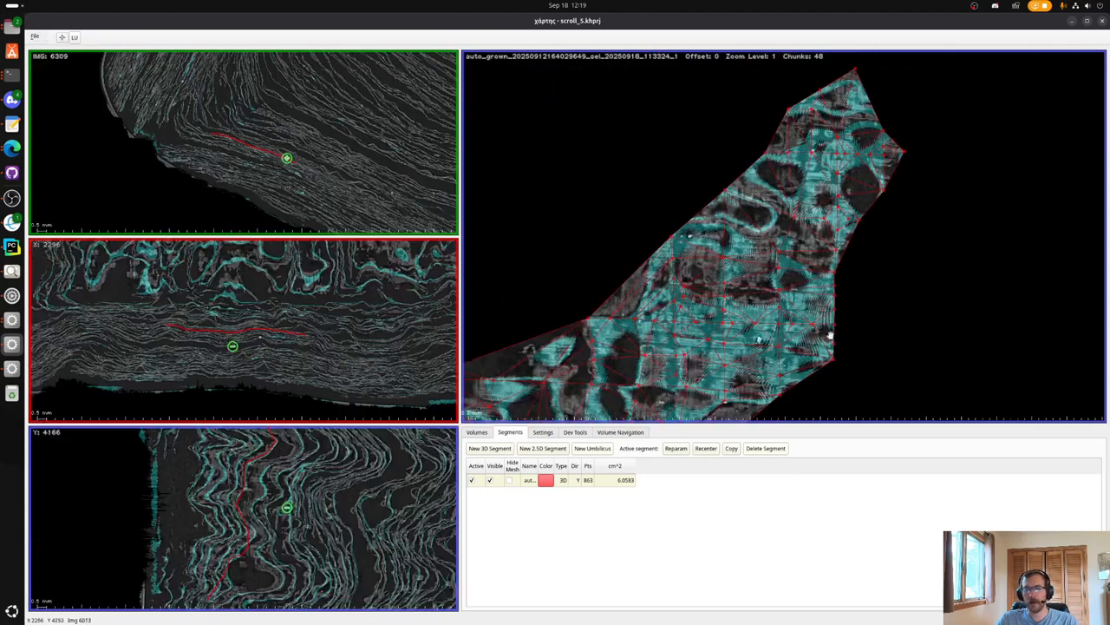
{"action": "left_click_drag", "start_coordinate": [780, 383], "coordinate": [1034, 137]}
{"action": "scroll", "coordinate": [763, 295], "scroll_direction": "down", "scroll_amount": 5}
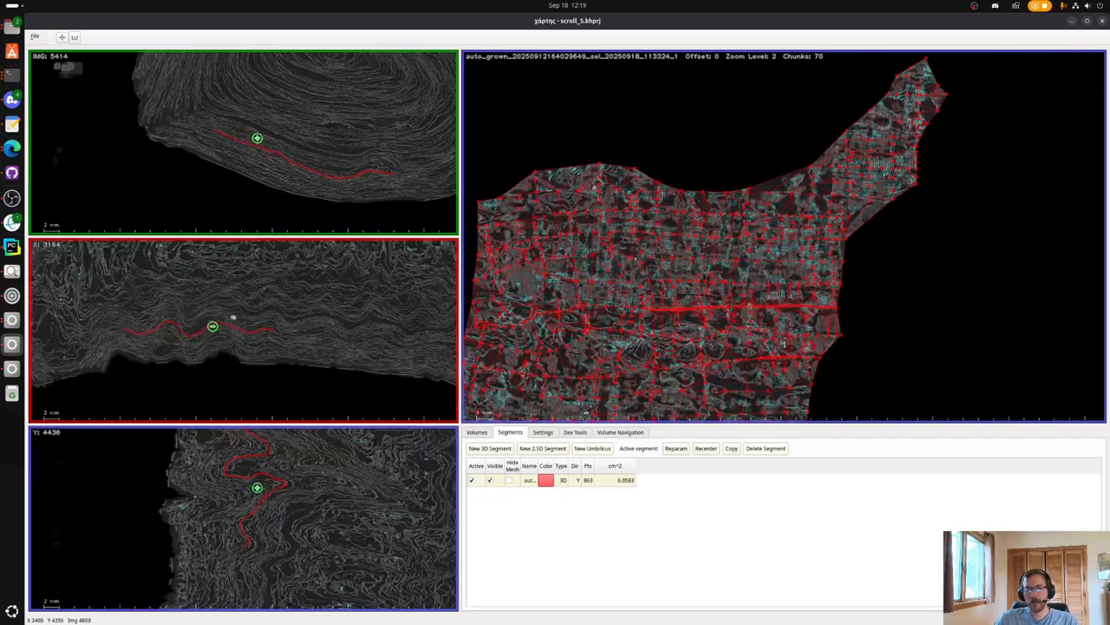
{"action": "left_click_drag", "start_coordinate": [838, 354], "coordinate": [930, 248]}
{"action": "key", "text": "v"}
{"action": "scroll", "coordinate": [734, 180], "scroll_direction": "up", "scroll_amount": 5}
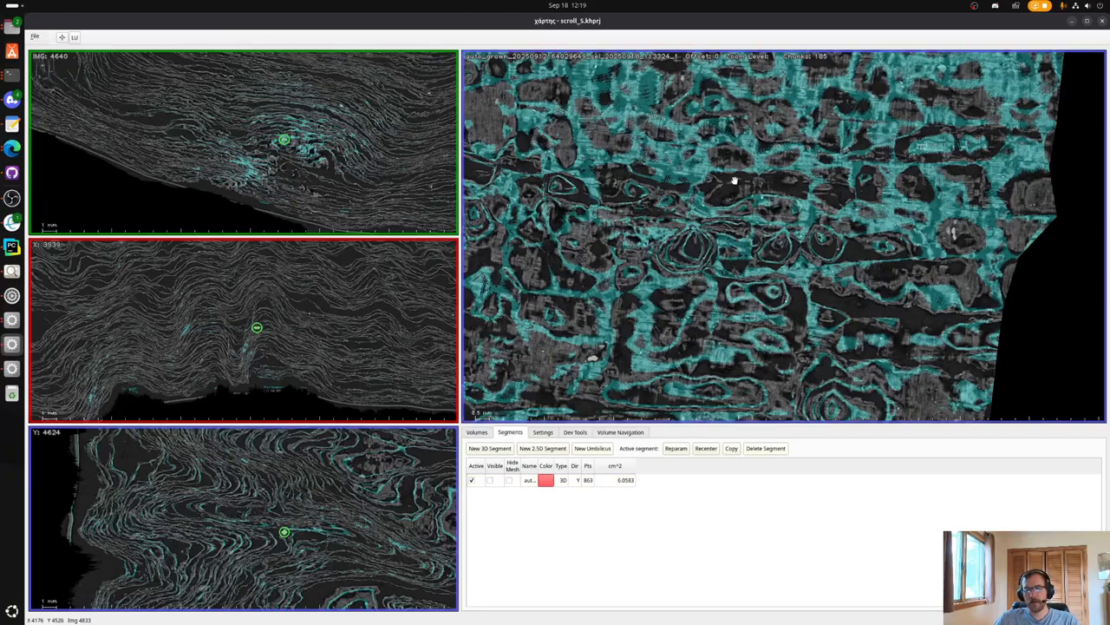
{"action": "scroll", "coordinate": [731, 185], "scroll_direction": "up", "scroll_amount": 3}
{"action": "key", "text": "v"}
{"action": "scroll", "coordinate": [828, 297], "scroll_direction": "down", "scroll_amount": 4}
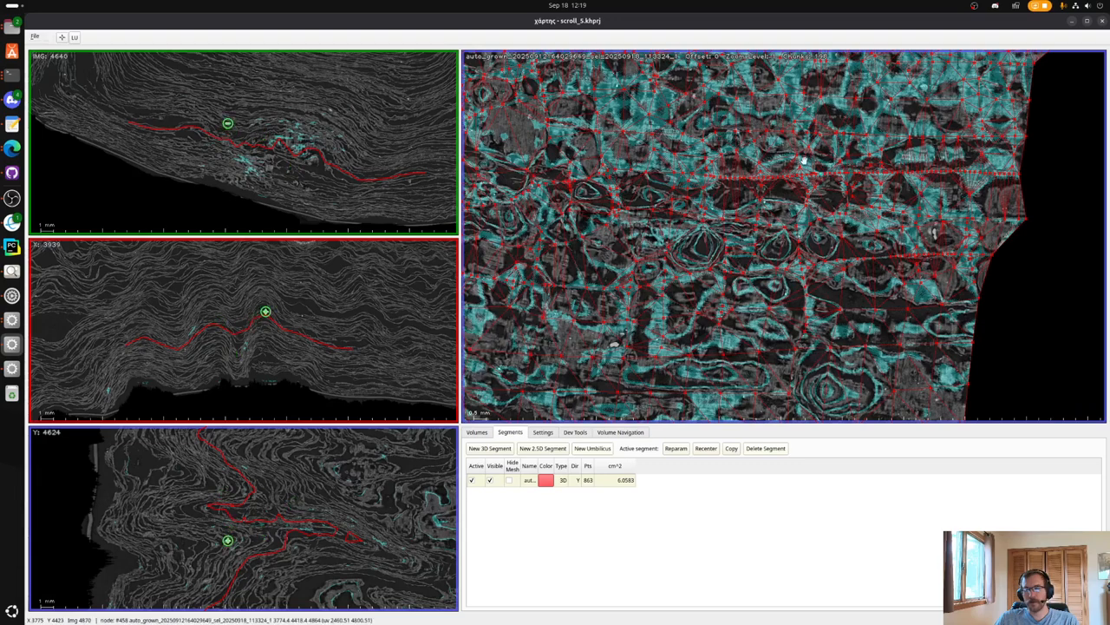
{"action": "left_click_drag", "start_coordinate": [782, 119], "coordinate": [865, 290]}
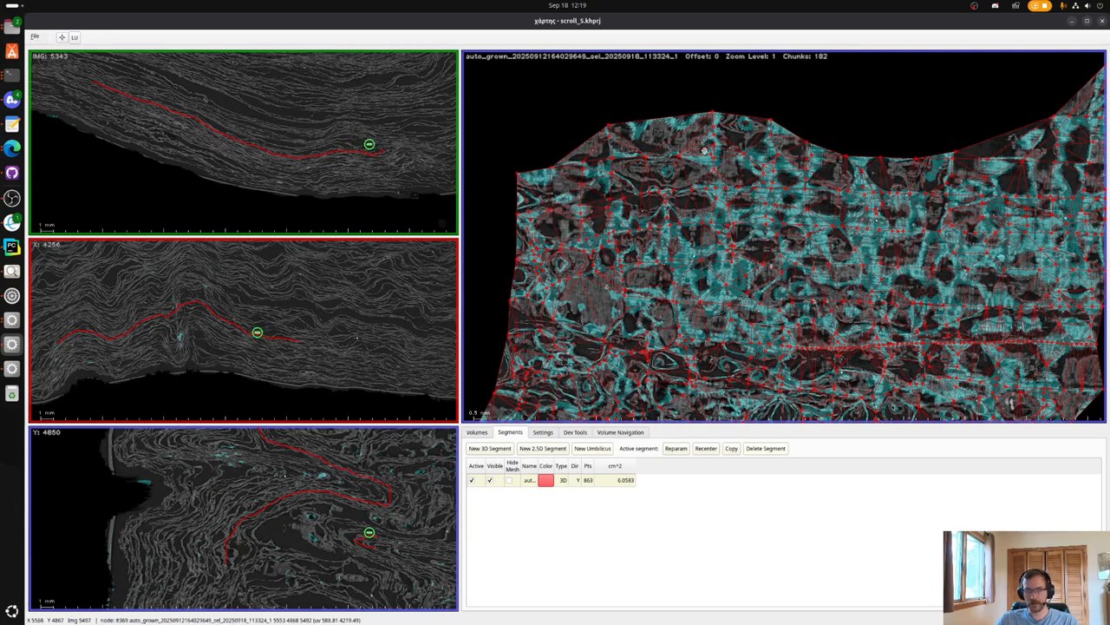
Add nodes along the sheet in the IMG 5492 slice, from the mesh edge near X 5553, Y 4868 to about X 4668.
{"action": "left_click_drag", "start_coordinate": [703, 149], "coordinate": [954, 156]}
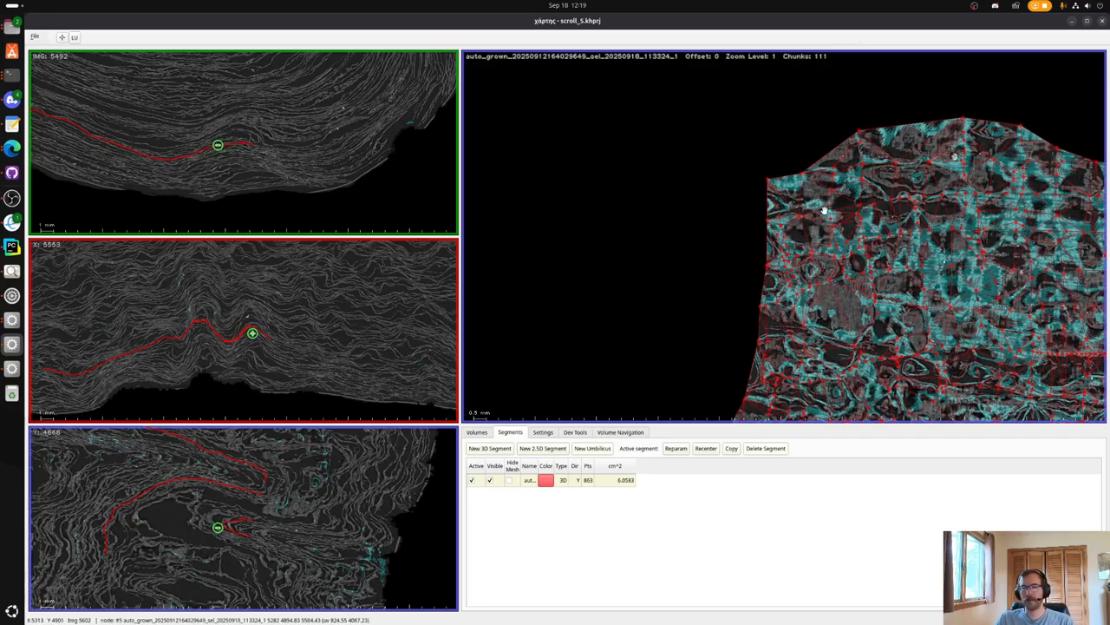
{"action": "scroll", "coordinate": [955, 155], "scroll_direction": "up", "scroll_amount": 3}
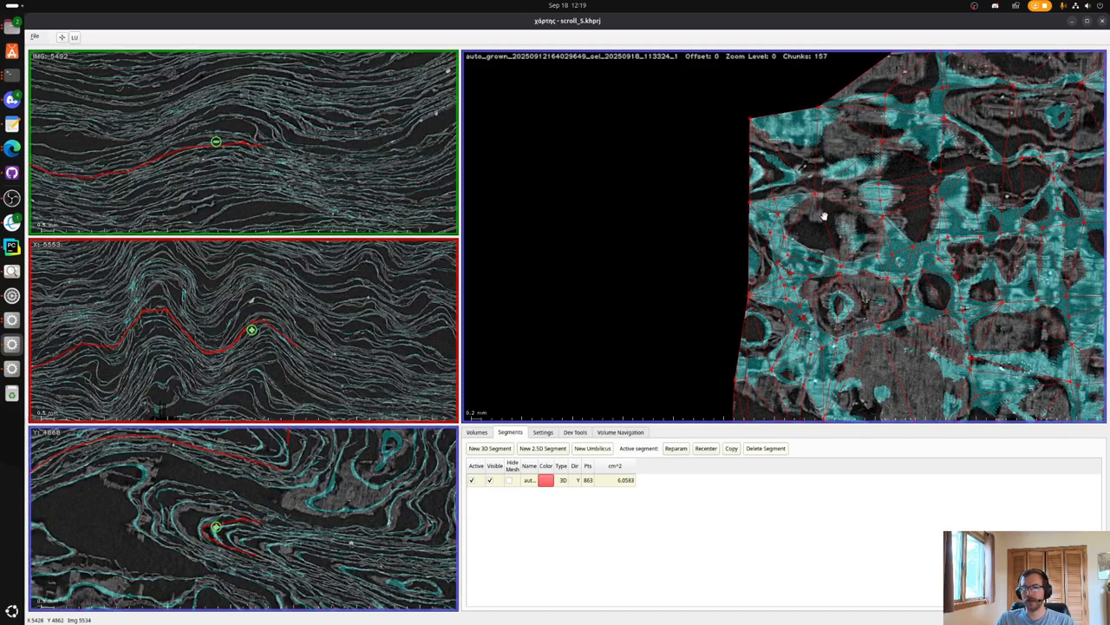
{"action": "scroll", "coordinate": [179, 164], "scroll_direction": "up", "scroll_amount": 3}
{"action": "scroll", "coordinate": [180, 163], "scroll_direction": "up", "scroll_amount": 5}
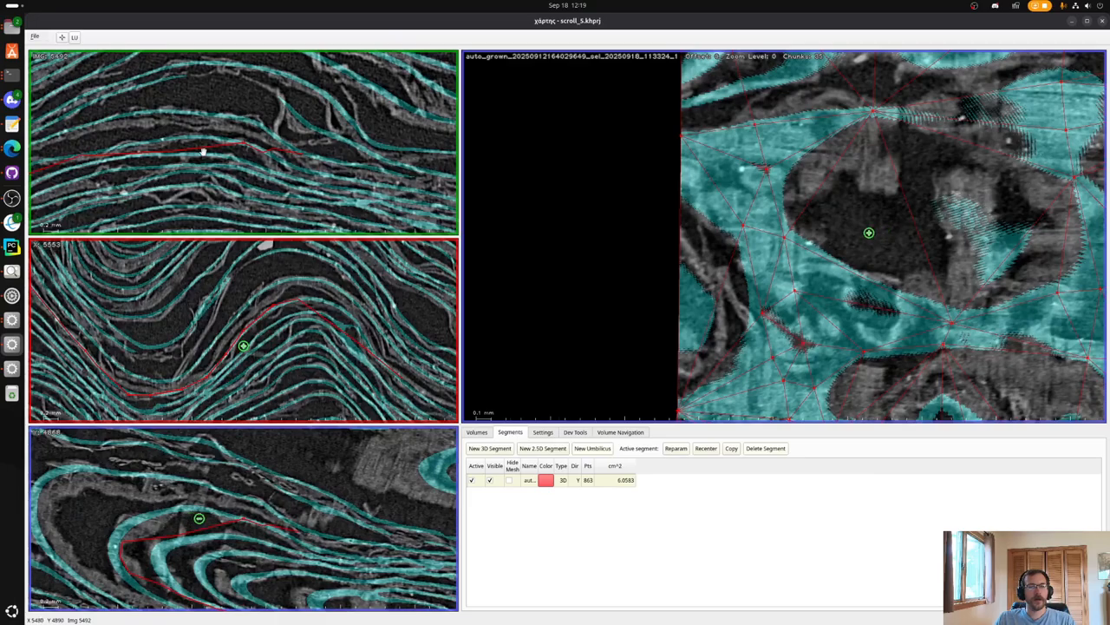
{"action": "scroll", "coordinate": [240, 141], "scroll_direction": "down", "scroll_amount": 2}
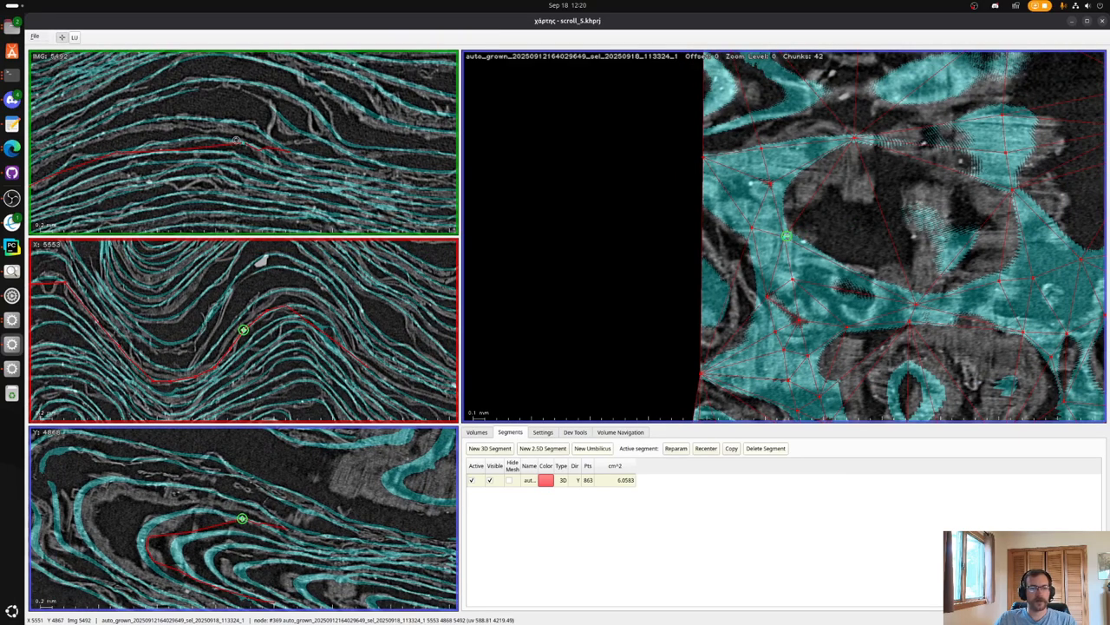
{"action": "left_click", "coordinate": [163, 138]}
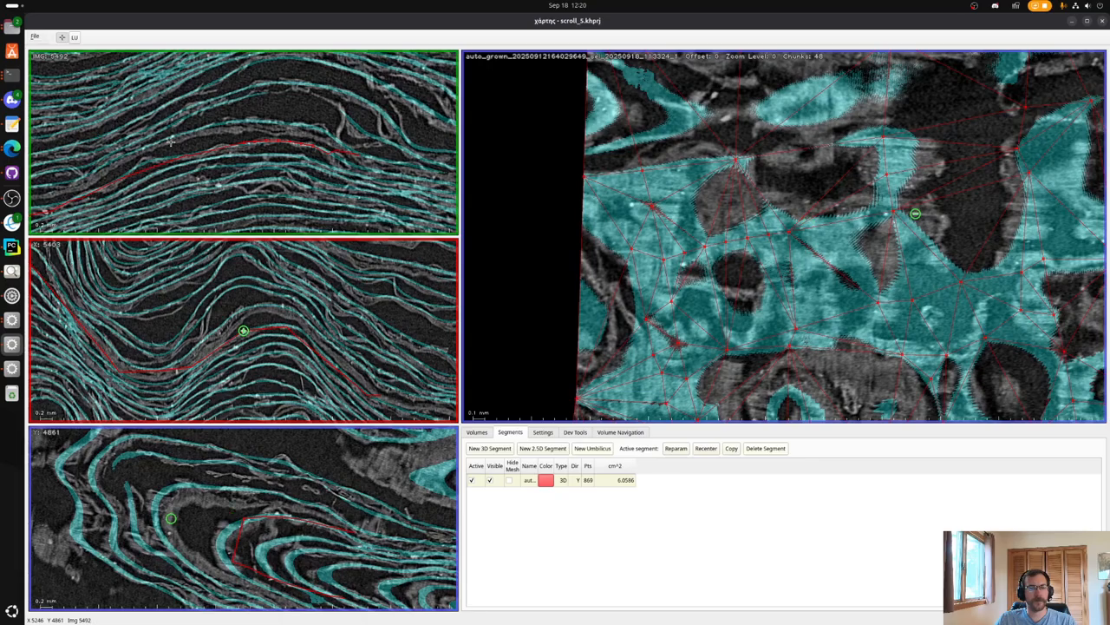
{"action": "left_click", "coordinate": [242, 142]}
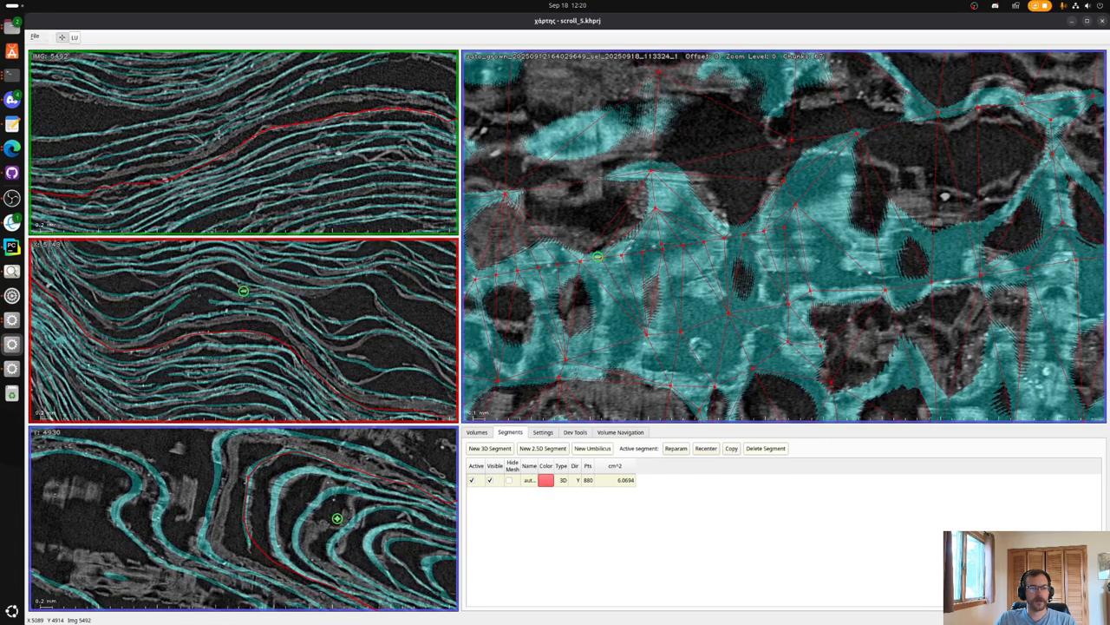
{"action": "left_click", "coordinate": [240, 146]}
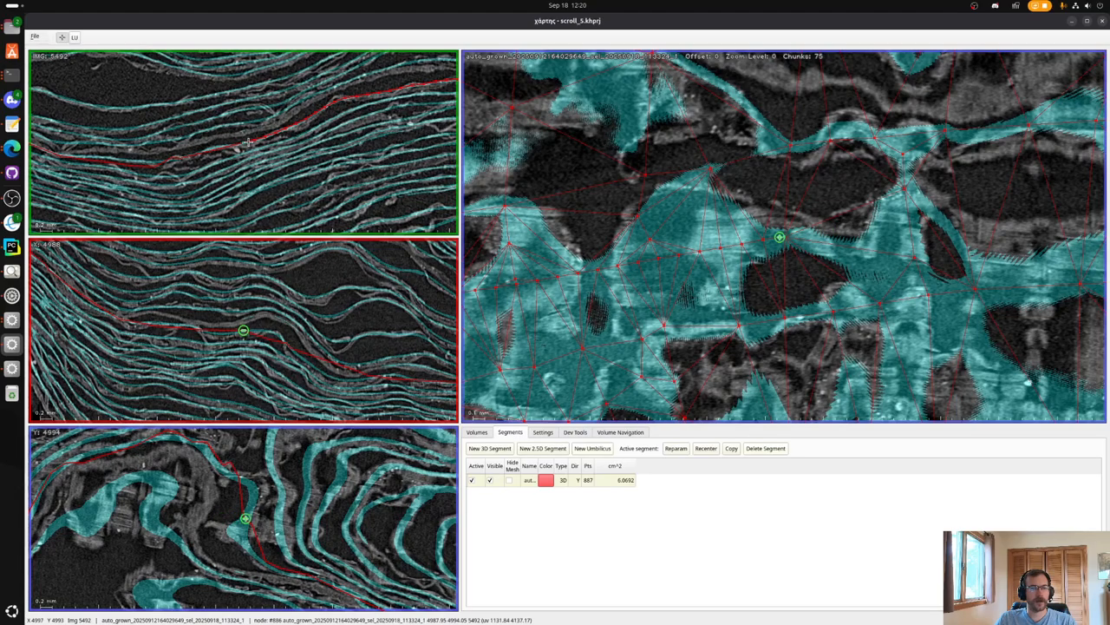
{"action": "left_click", "coordinate": [237, 147]}
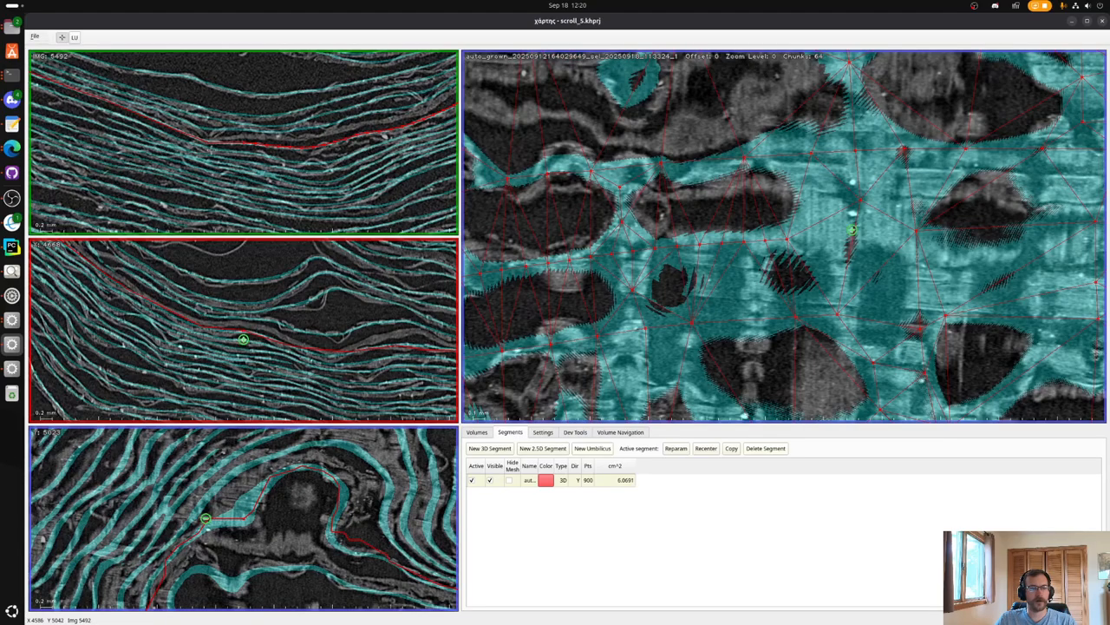
Continue the row of nodes along the same sheet in IMG 5492, from about X 4668 to about X 3034, Y 4418.
{"action": "left_click", "coordinate": [241, 141]}
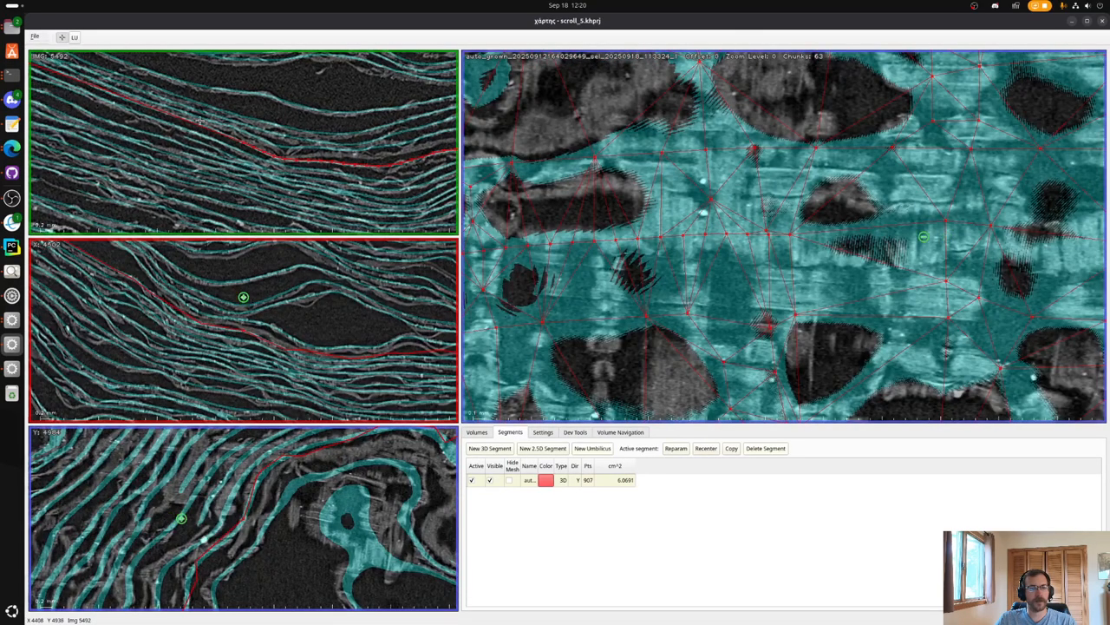
{"action": "left_click", "coordinate": [210, 120]}
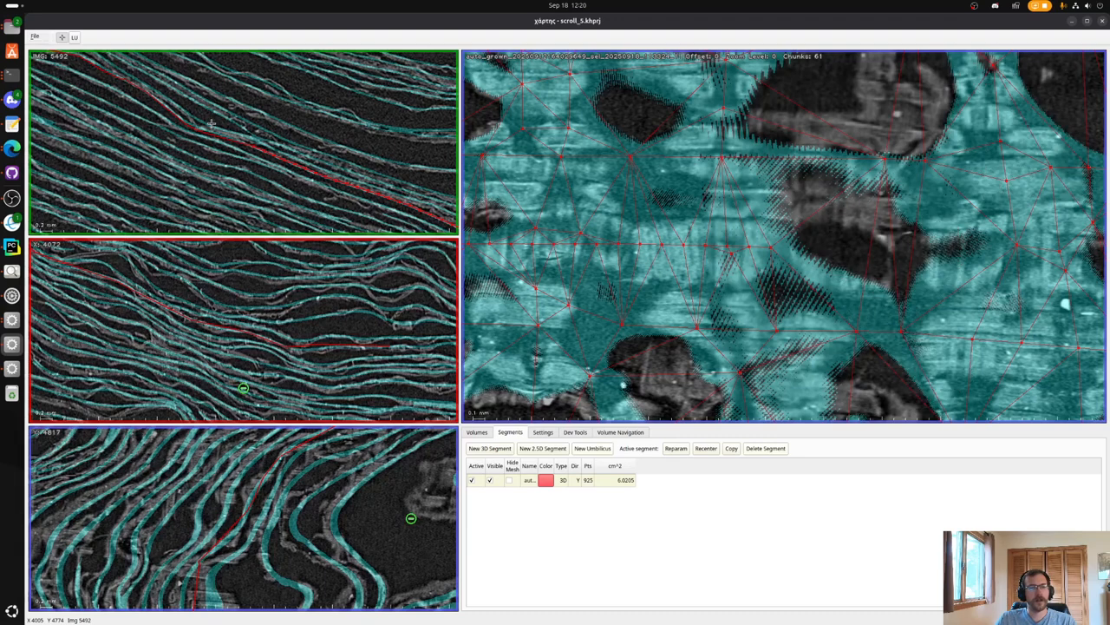
{"action": "left_click", "coordinate": [243, 143]}
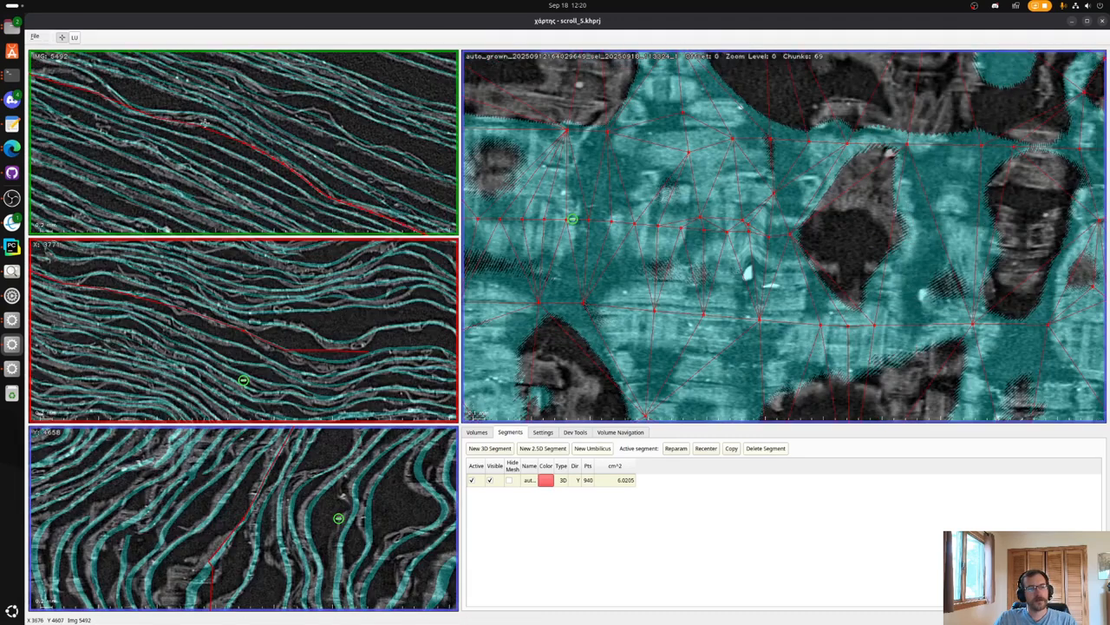
{"action": "left_click", "coordinate": [221, 142]}
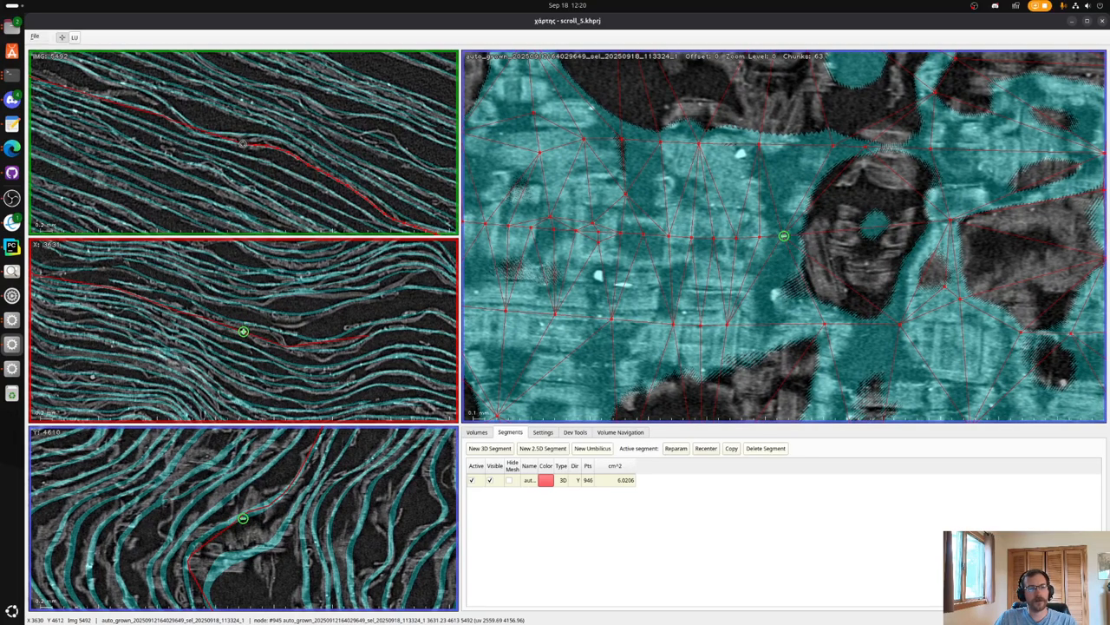
{"action": "left_click", "coordinate": [196, 108]}
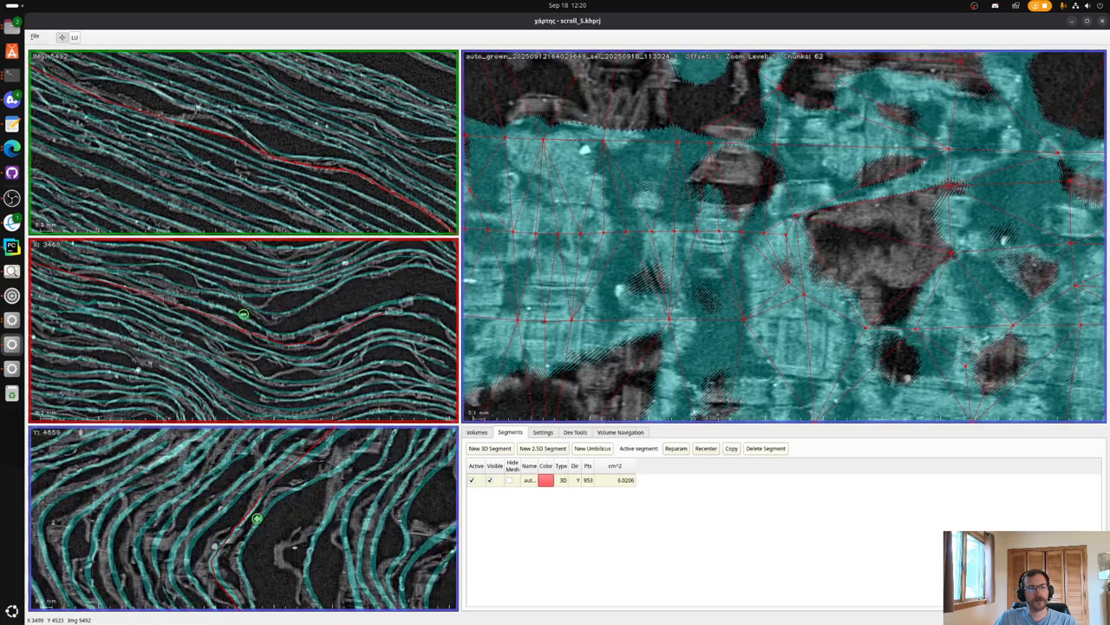
{"action": "left_click", "coordinate": [236, 136]}
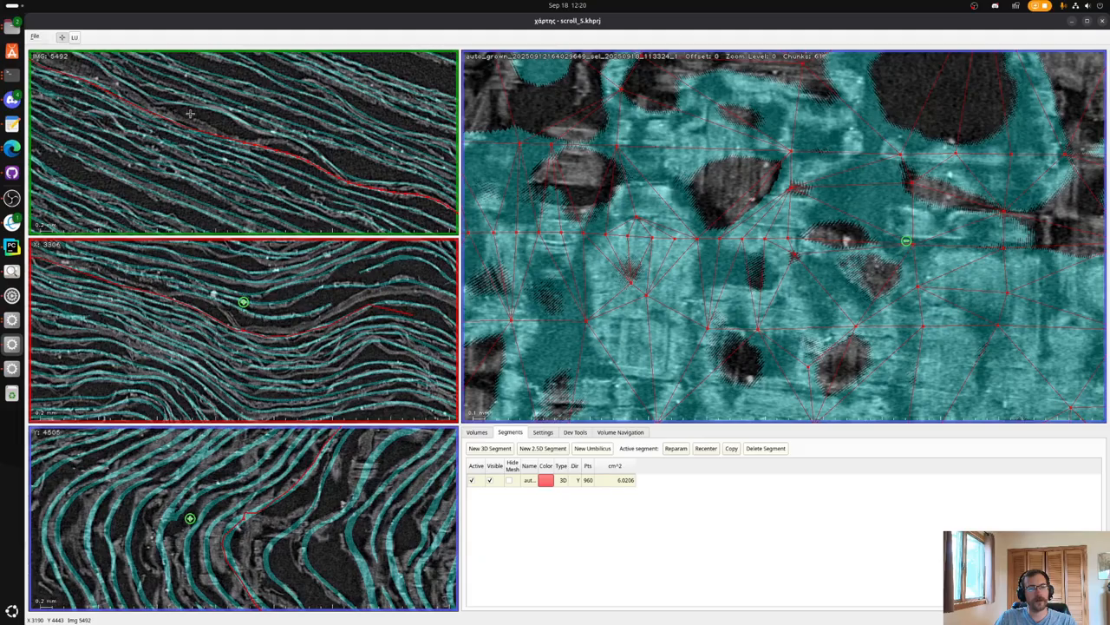
{"action": "left_click", "coordinate": [118, 103]}
{"action": "key", "text": "x"}
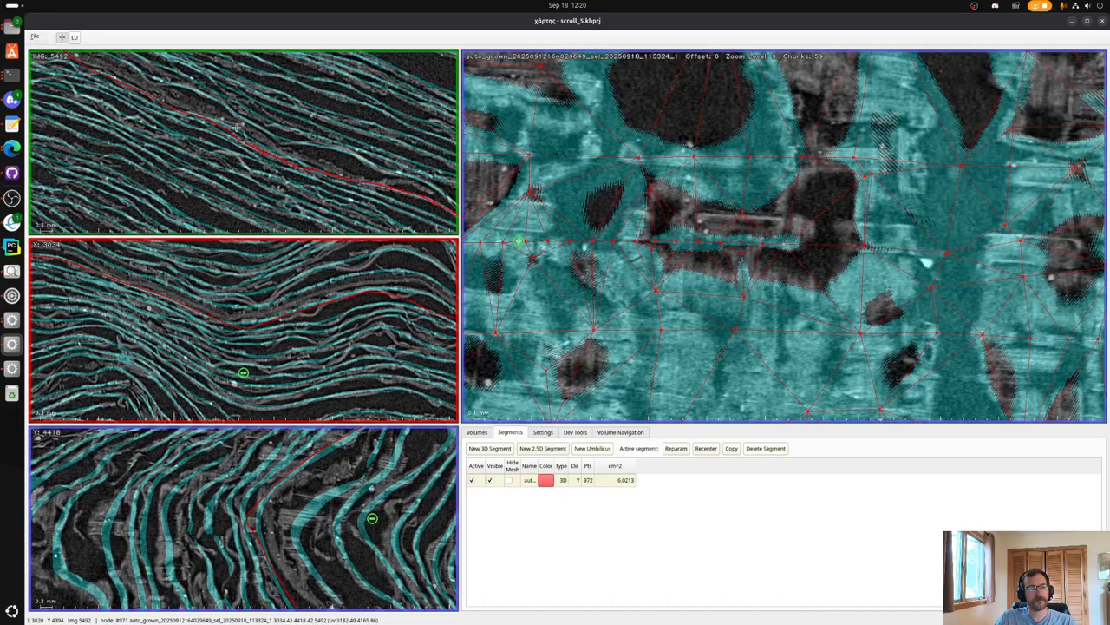
Delete the nodes that pull the mesh off the sheet around X 3034, Y 4418 in the IMG 5492 slice.
{"action": "key", "text": "Delete"}
{"action": "key", "text": "Delete"}
{"action": "key", "text": "Delete"}
{"action": "key", "text": "Delete"}
{"action": "key", "text": "Delete"}
{"action": "key", "text": "Delete"}
{"action": "key", "text": "Delete"}
{"action": "key", "text": "Delete"}
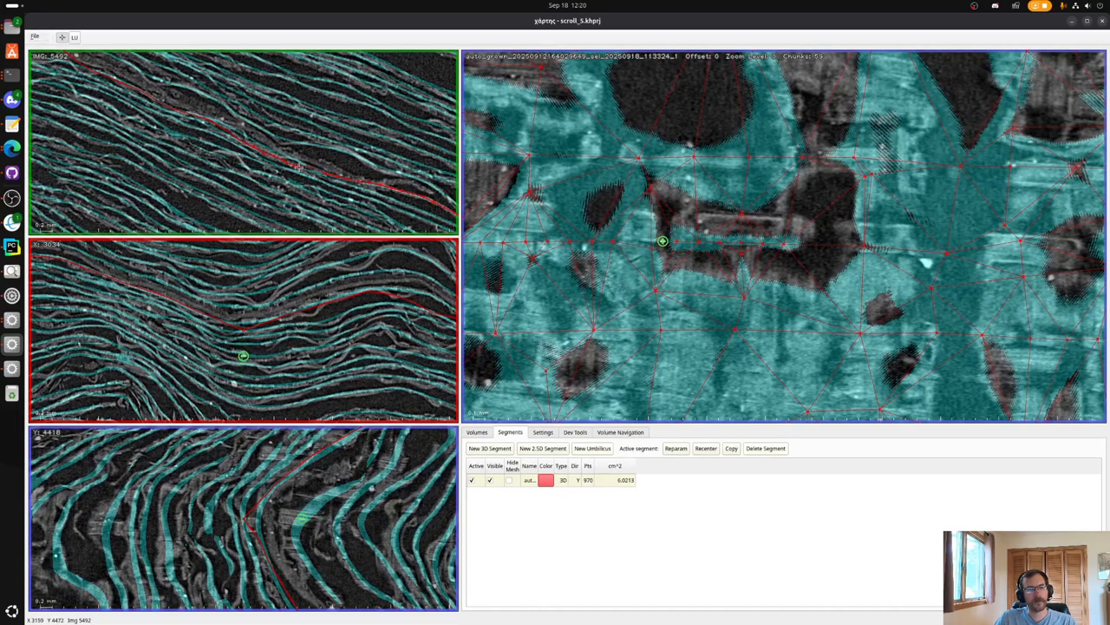
Place replacement nodes on the sheet in IMG 5492, between about X 3034, Y 4418 and X 2971, Y 4369.
{"action": "left_click", "coordinate": [239, 135]}
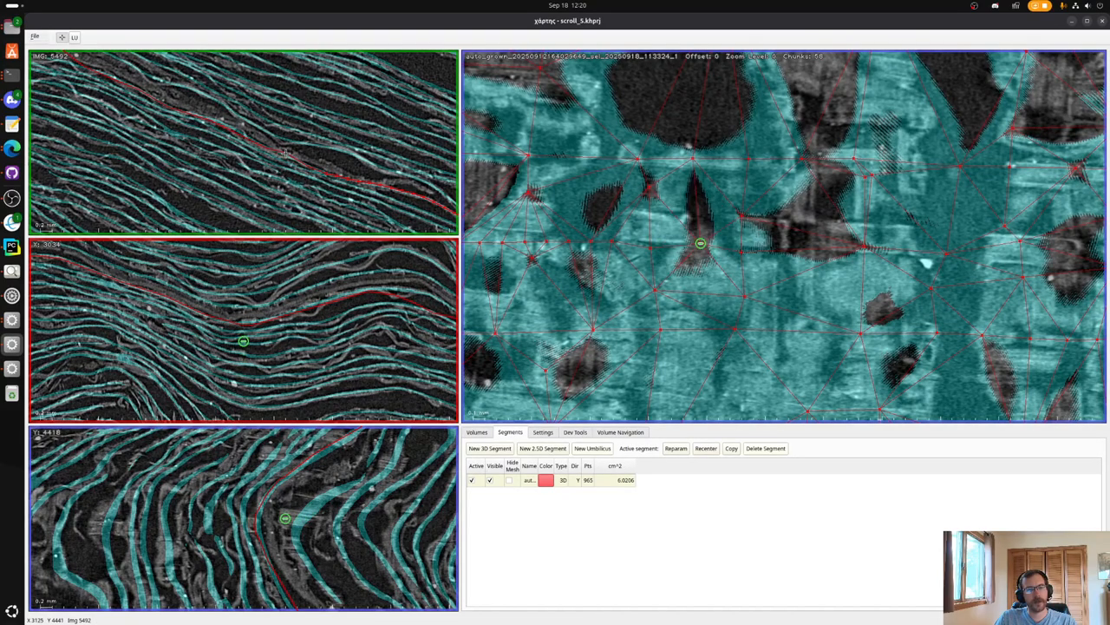
{"action": "left_click", "coordinate": [220, 121]}
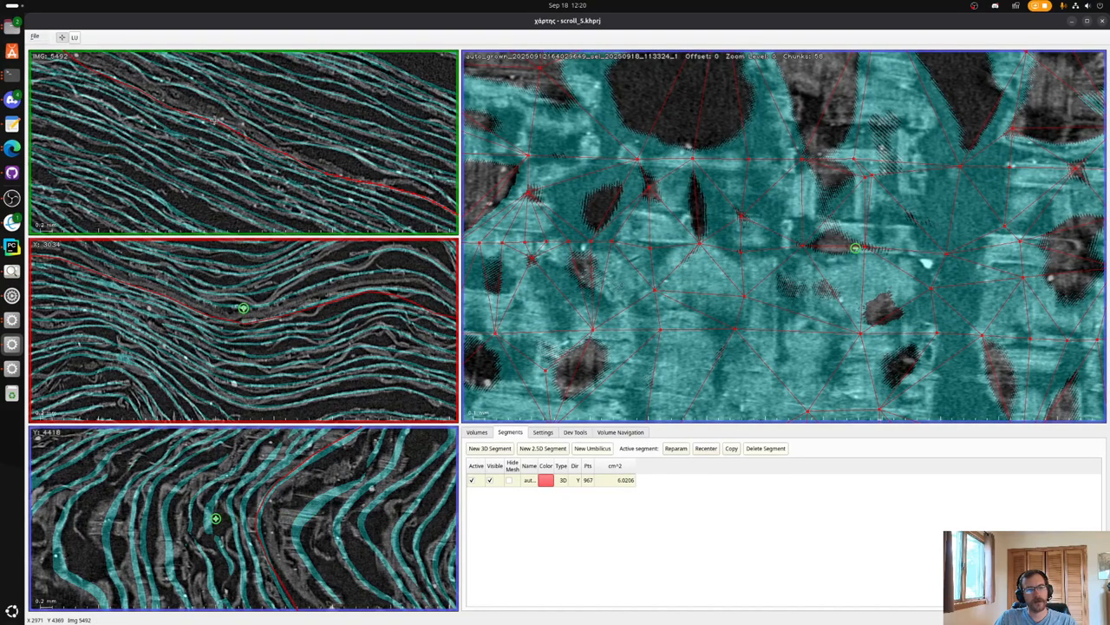
{"action": "key", "text": "Delete"}
{"action": "key", "text": "x"}
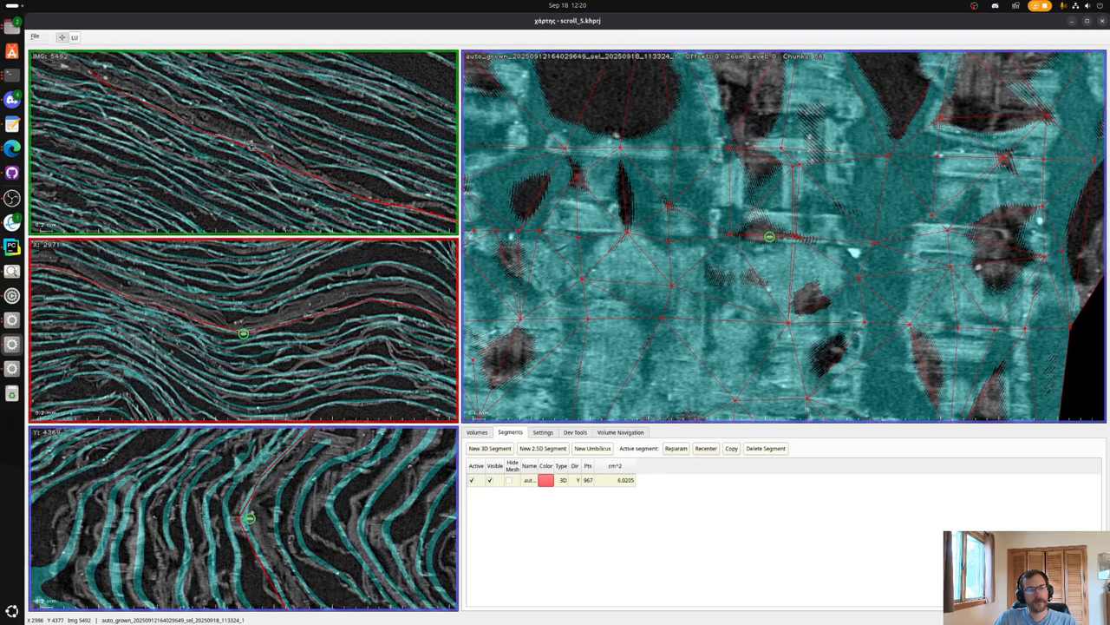
Add nodes along the sheet in IMG 5492 from about X 2971 past X 2737, Y 4269, extending the mesh's outer edge.
{"action": "left_click", "coordinate": [252, 145]}
{"action": "left_click", "coordinate": [204, 129], "text": "shift"}
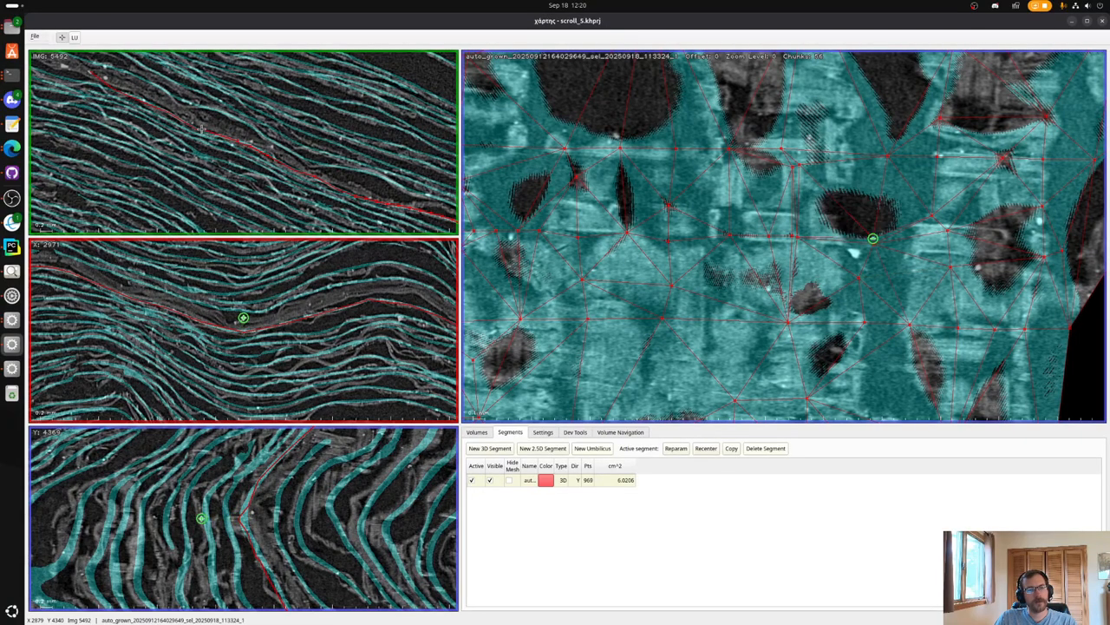
{"action": "left_click", "coordinate": [202, 129], "text": "shift"}
{"action": "key", "text": "x"}
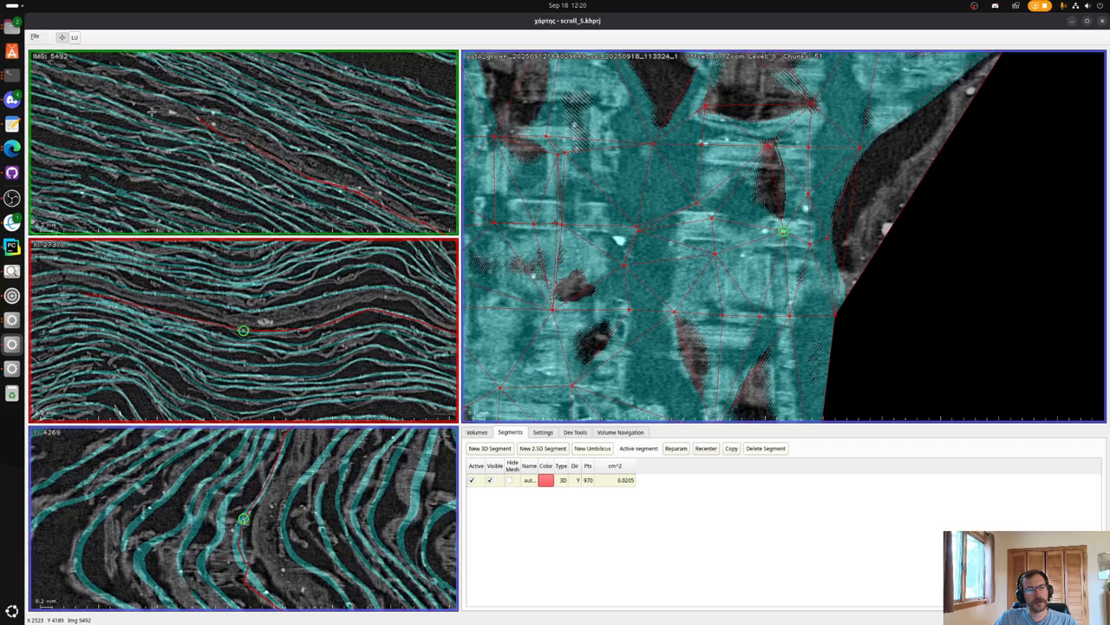
{"action": "key", "text": "bracketleft"}
{"action": "key", "text": "x"}
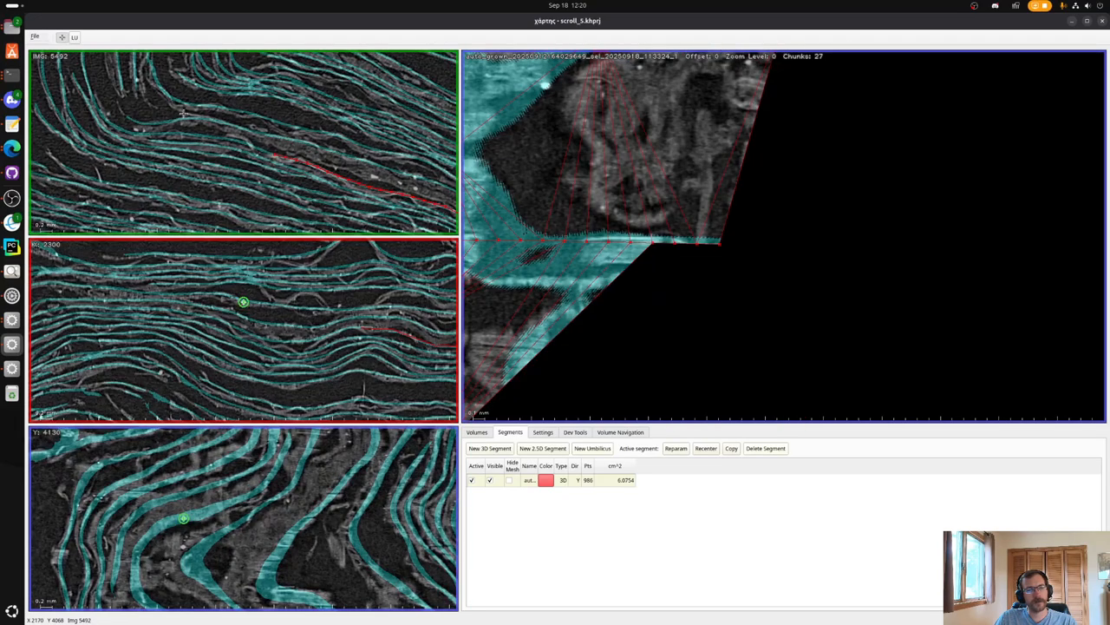
Add nodes along the sheet at the mesh's opposite edge in the IMG 5333 slice, outward from about X 5553, Y 4978.
{"action": "scroll", "coordinate": [686, 191], "scroll_direction": "down", "scroll_amount": 7}
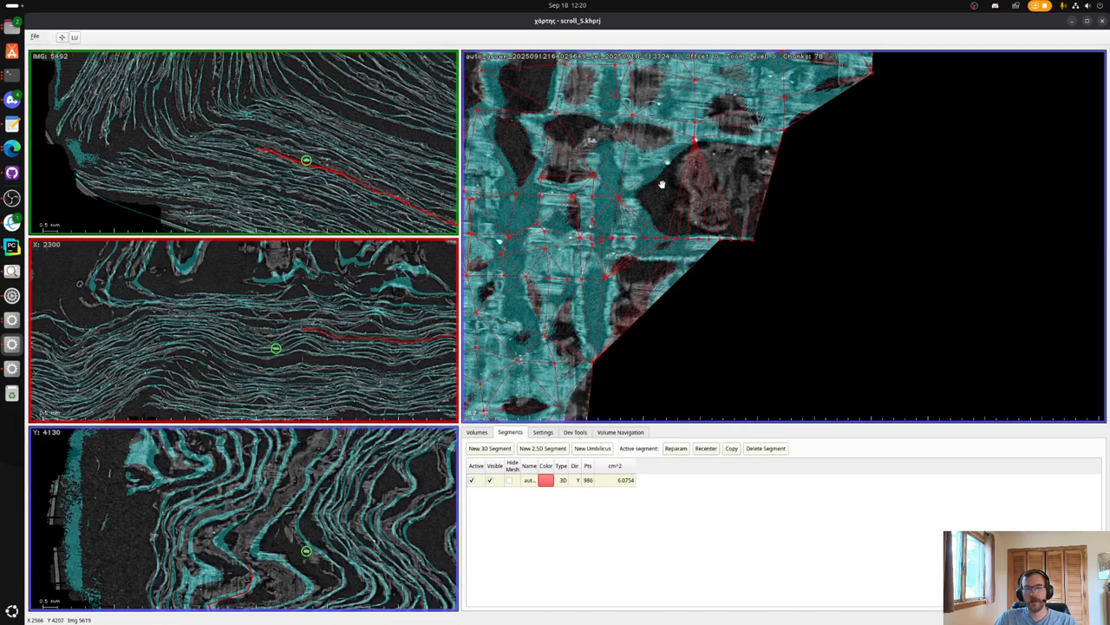
{"action": "scroll", "coordinate": [690, 193], "scroll_direction": "down", "scroll_amount": 4}
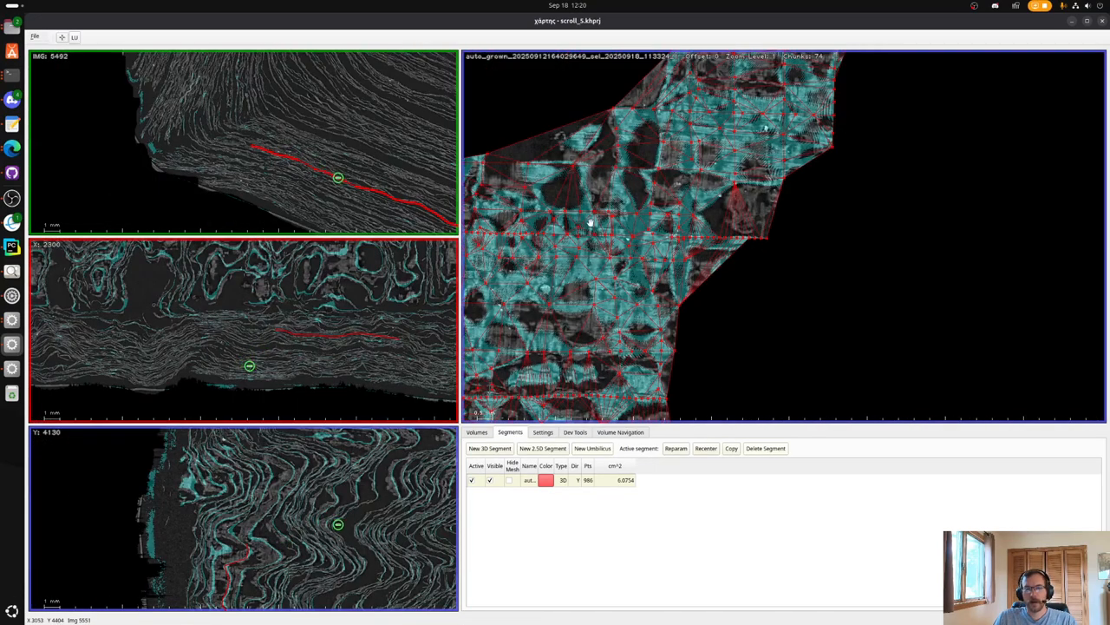
{"action": "left_click_drag", "start_coordinate": [588, 219], "coordinate": [1006, 193]}
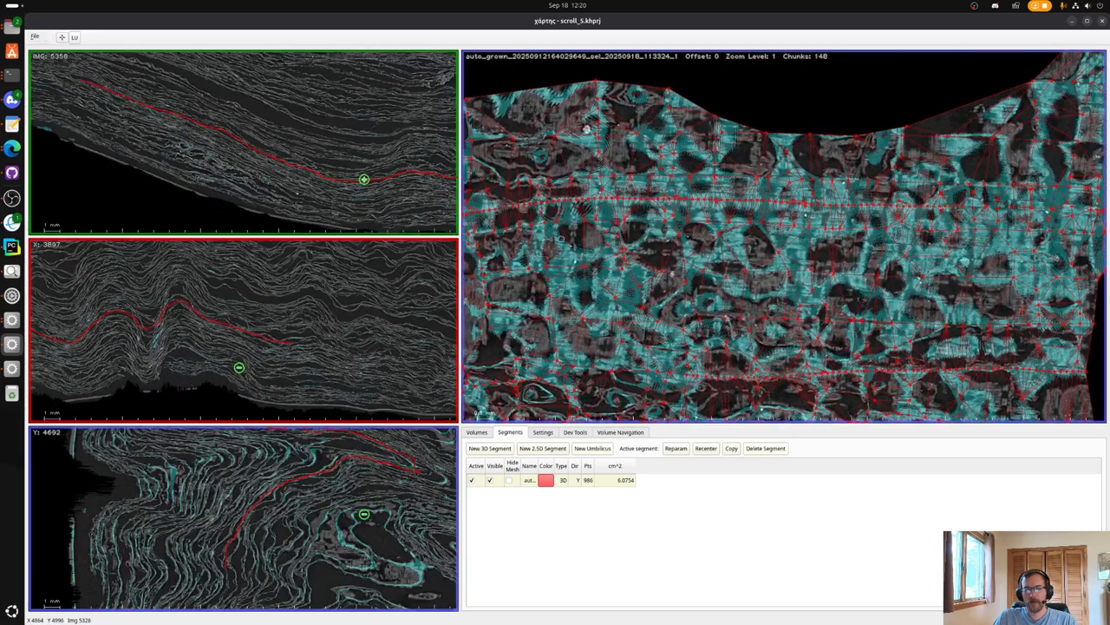
{"action": "left_click_drag", "start_coordinate": [562, 238], "coordinate": [695, 227]}
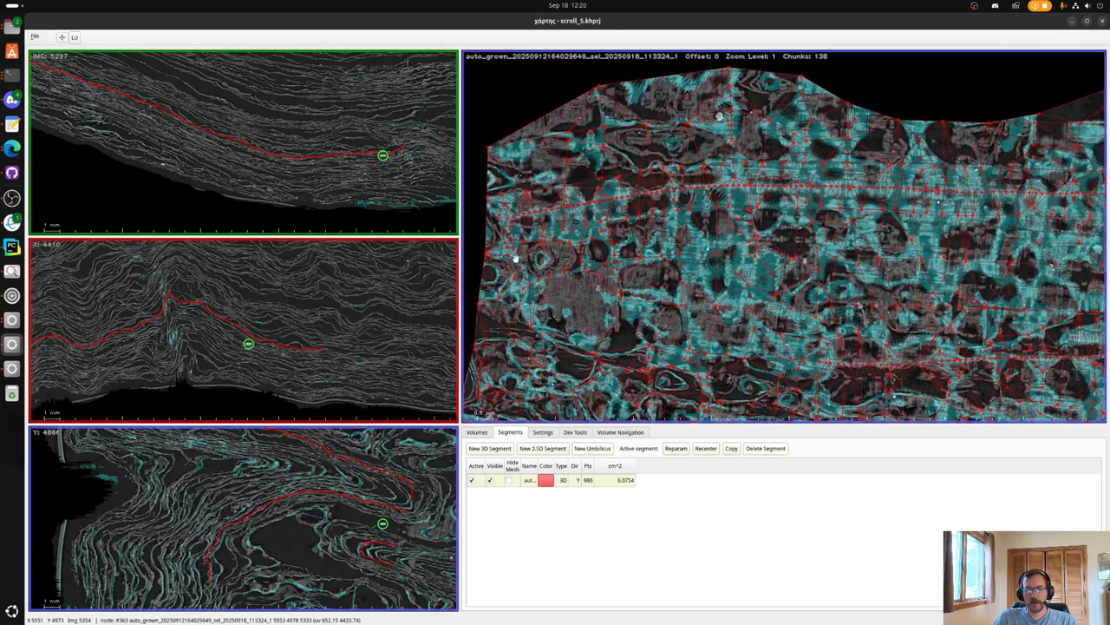
{"action": "key", "text": "x"}
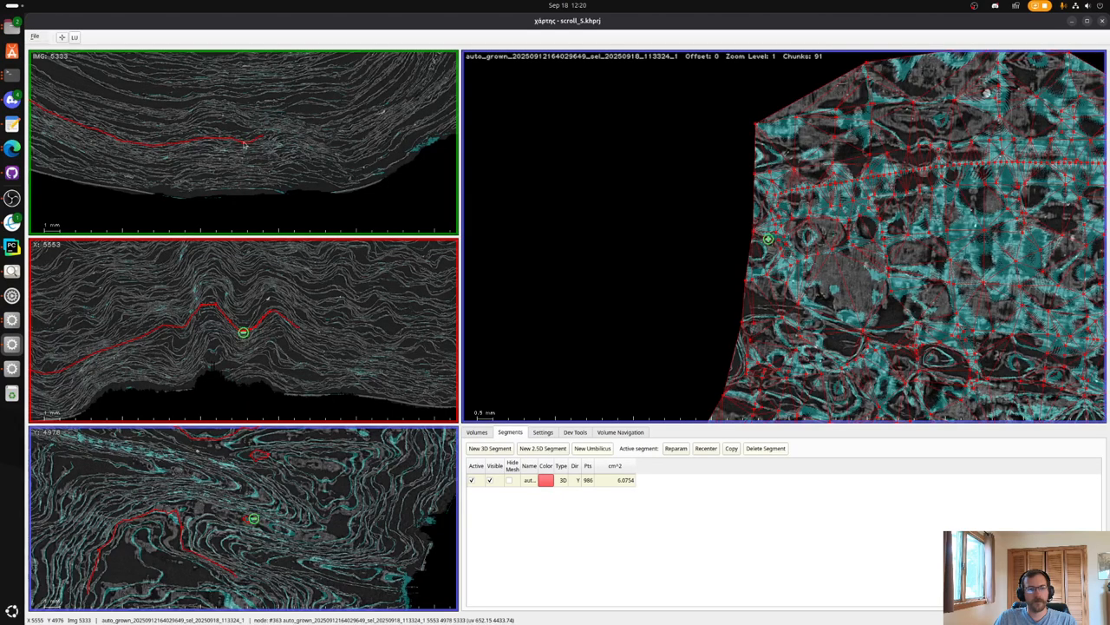
{"action": "scroll", "coordinate": [248, 128], "scroll_direction": "up", "scroll_amount": 5}
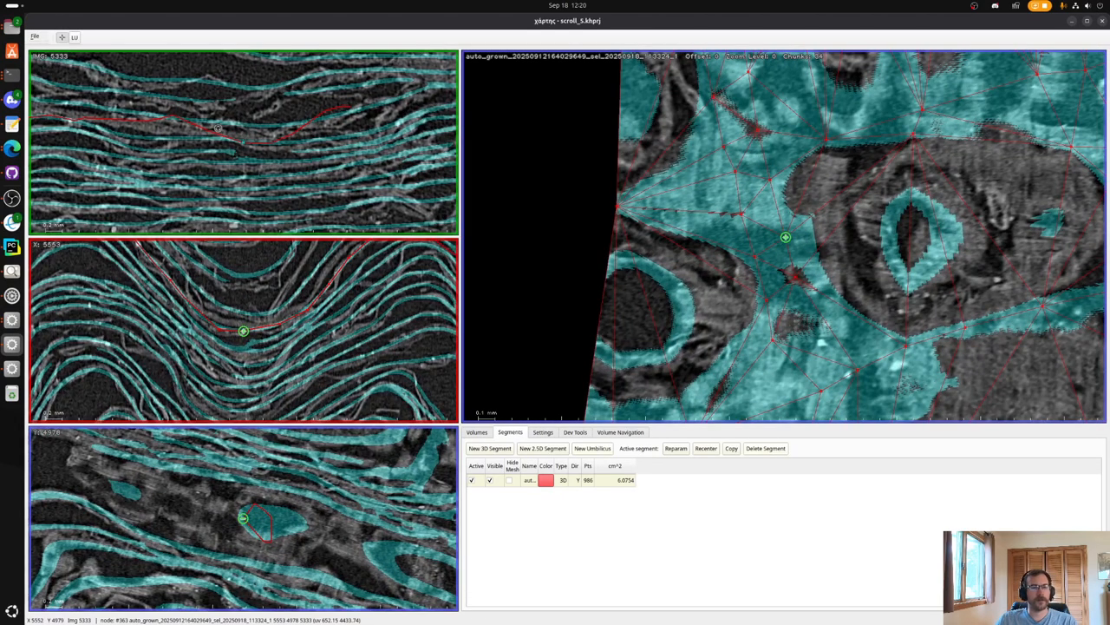
{"action": "key", "text": "x"}
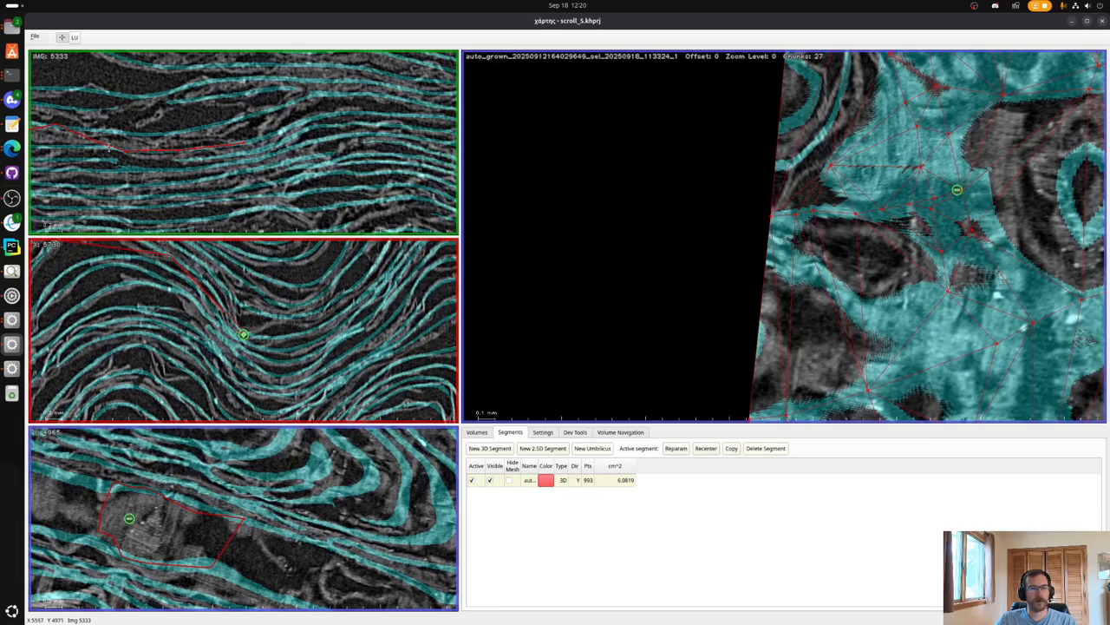
{"action": "key", "text": "x"}
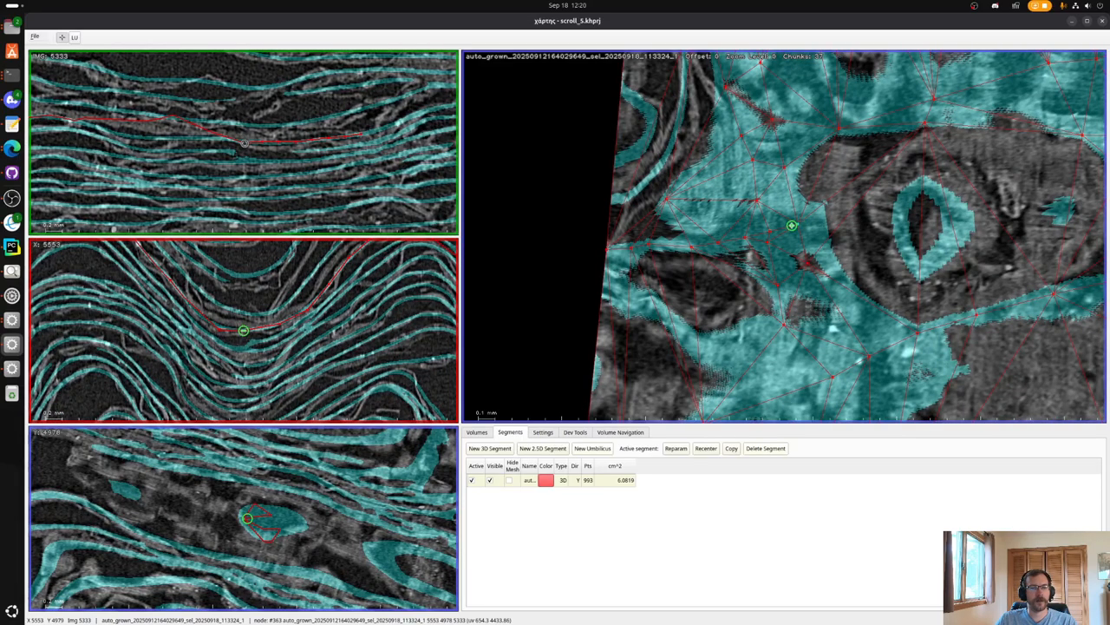
Add a row of nodes along the sheet in the IMG 5333 slice, inward from X 5553 to about X 4562.
{"action": "key", "text": "x"}
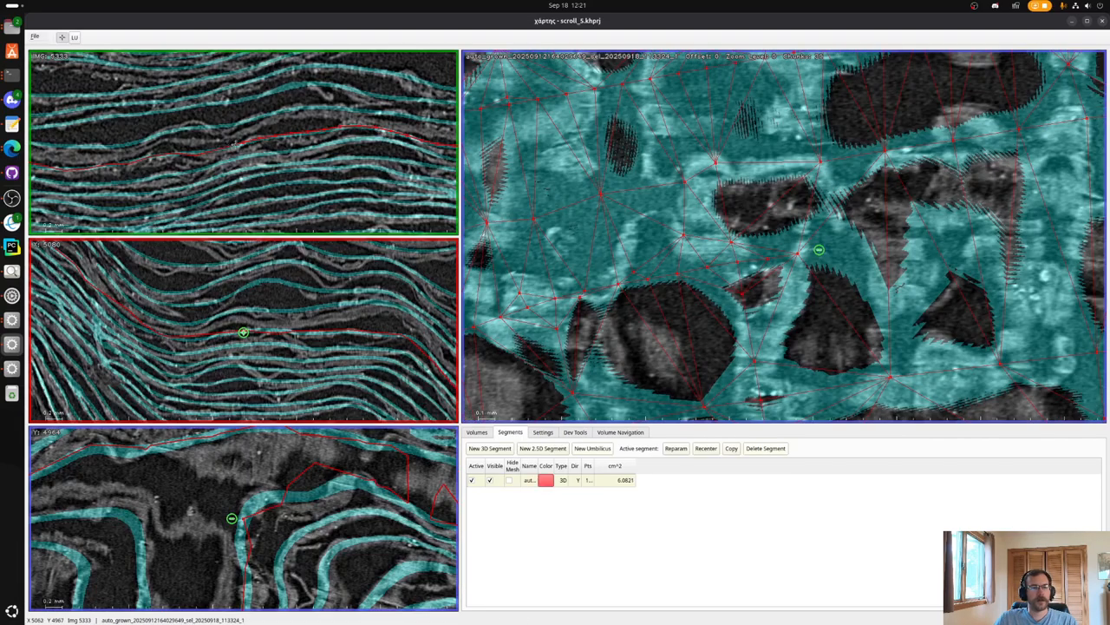
{"action": "key", "text": "x"}
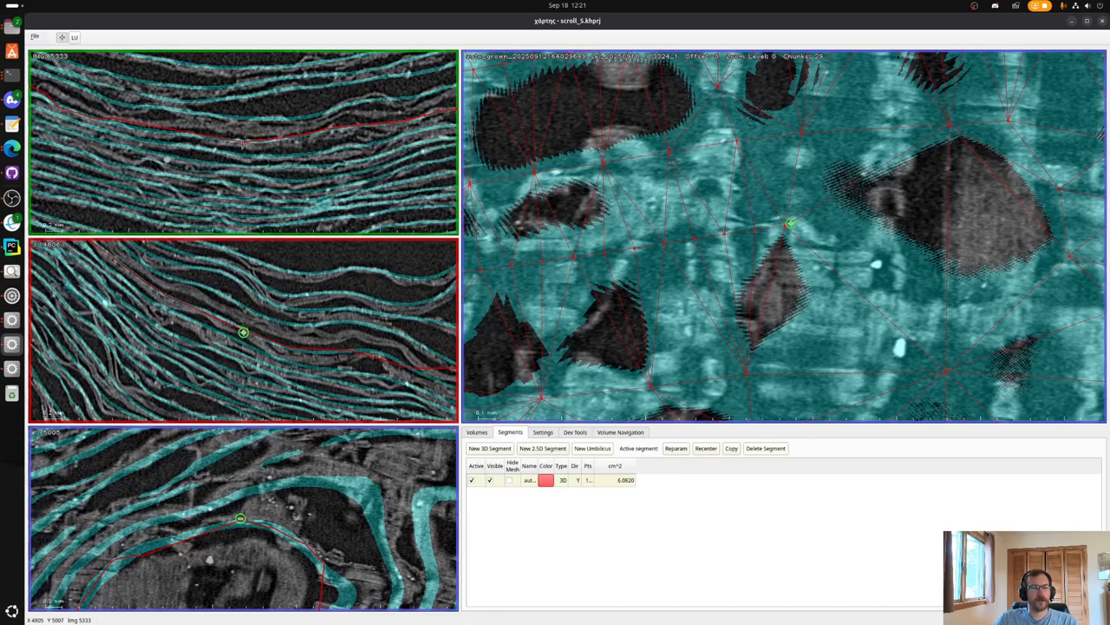
{"action": "key", "text": "x"}
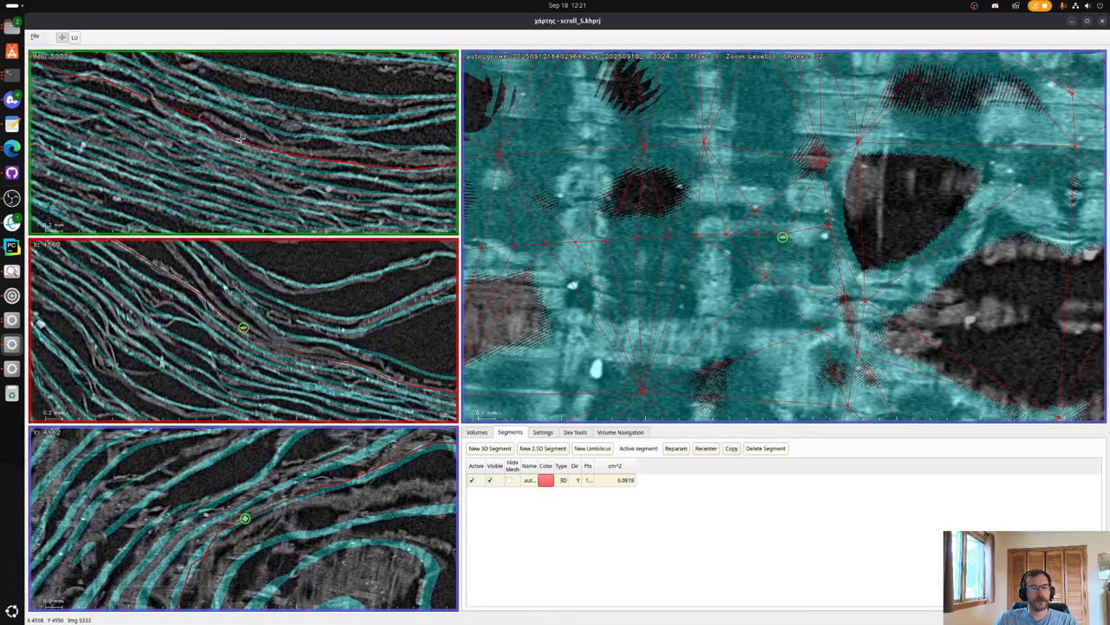
Nudge the nodes near X 4656, Y 4984 in the IMG 5333 slice so the mesh follows the sheet.
{"action": "key", "text": "Down"}
{"action": "key", "text": "Down"}
{"action": "key", "text": "Down"}
{"action": "key", "text": "Down"}
{"action": "key", "text": "Down"}
{"action": "key", "text": "Down"}
{"action": "key", "text": "Down"}
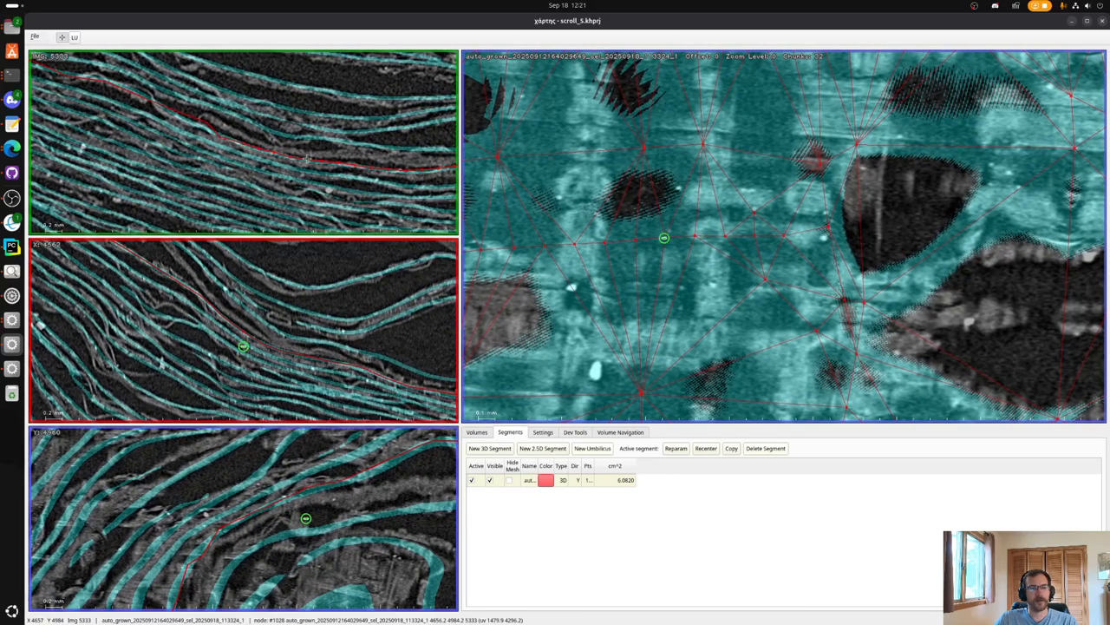
{"action": "key", "text": "x"}
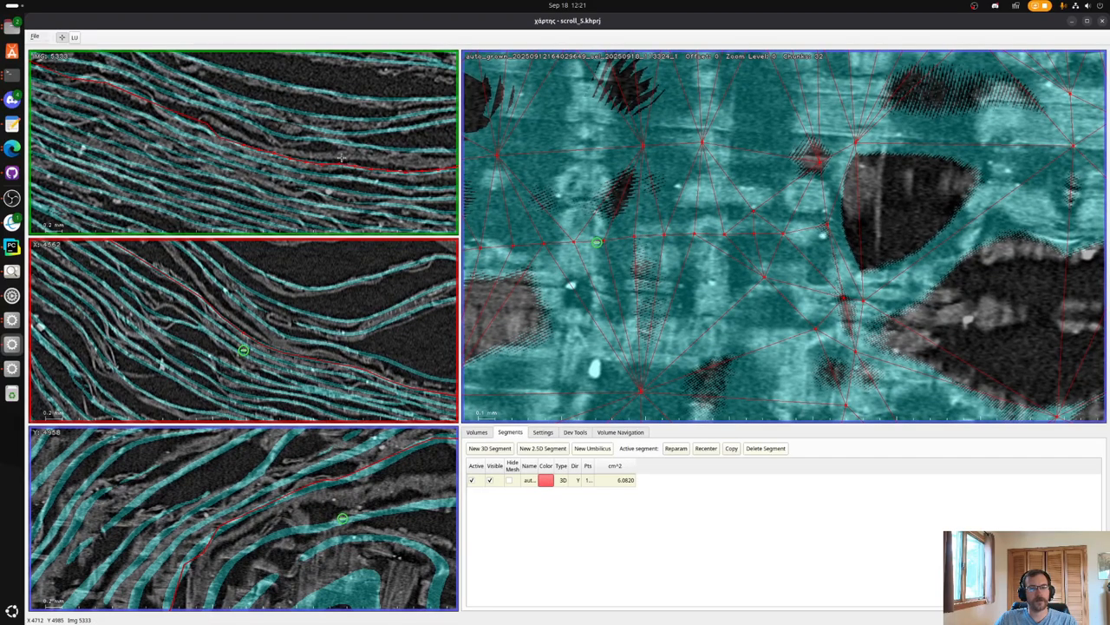
Continue the row of nodes along the sheet in the IMG 5333 slice from about X 4562 to about X 3410.
{"action": "key", "text": "x"}
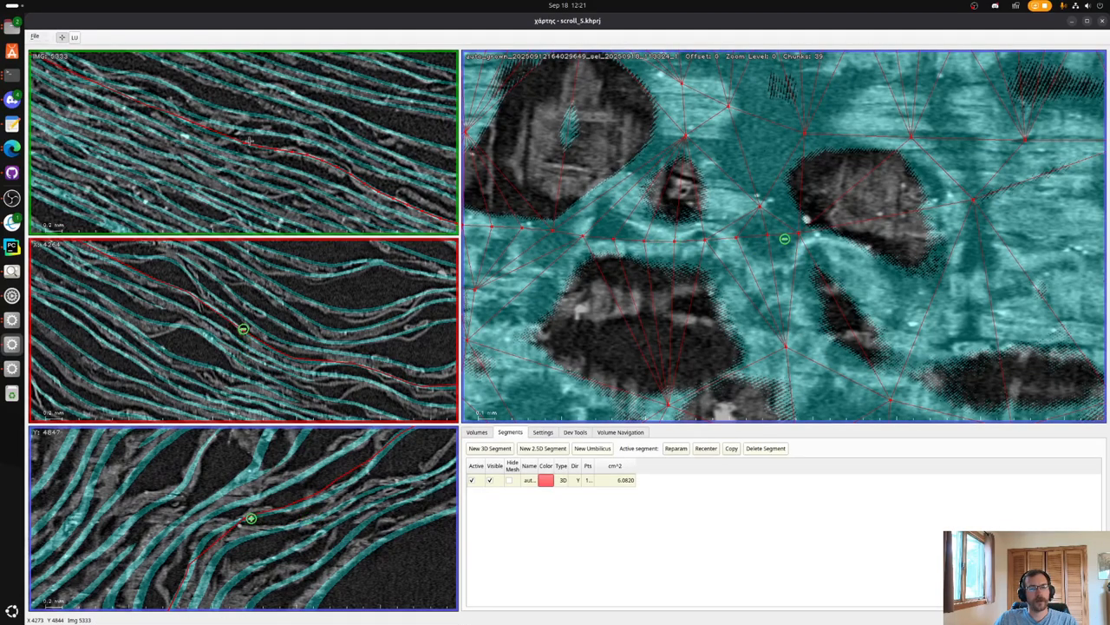
{"action": "key", "text": "x"}
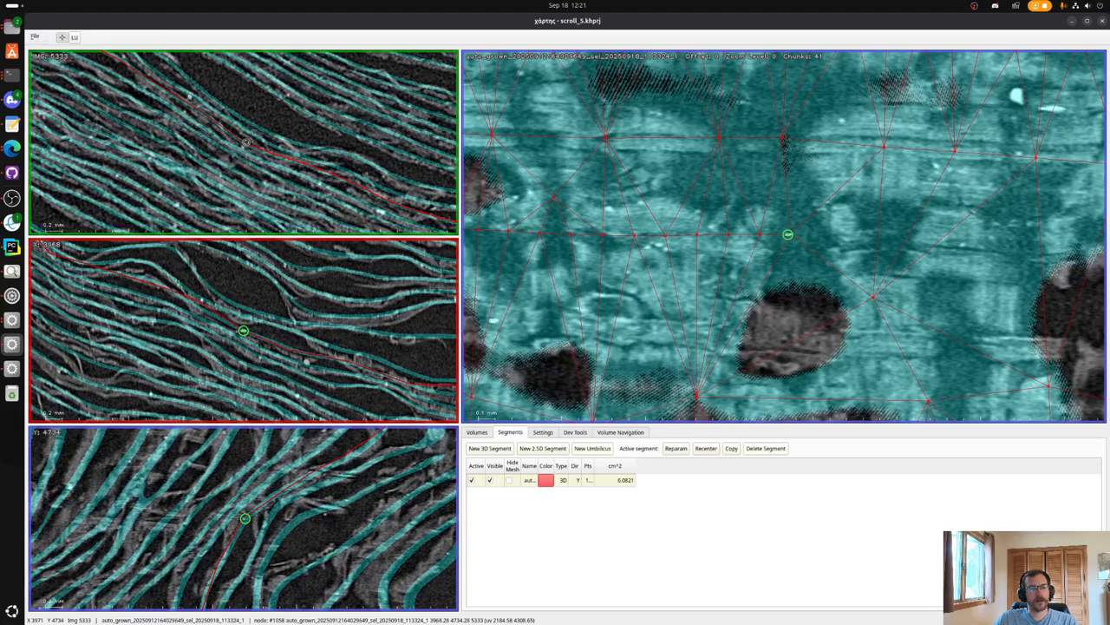
{"action": "key", "text": "x"}
{"action": "key", "text": "x"}
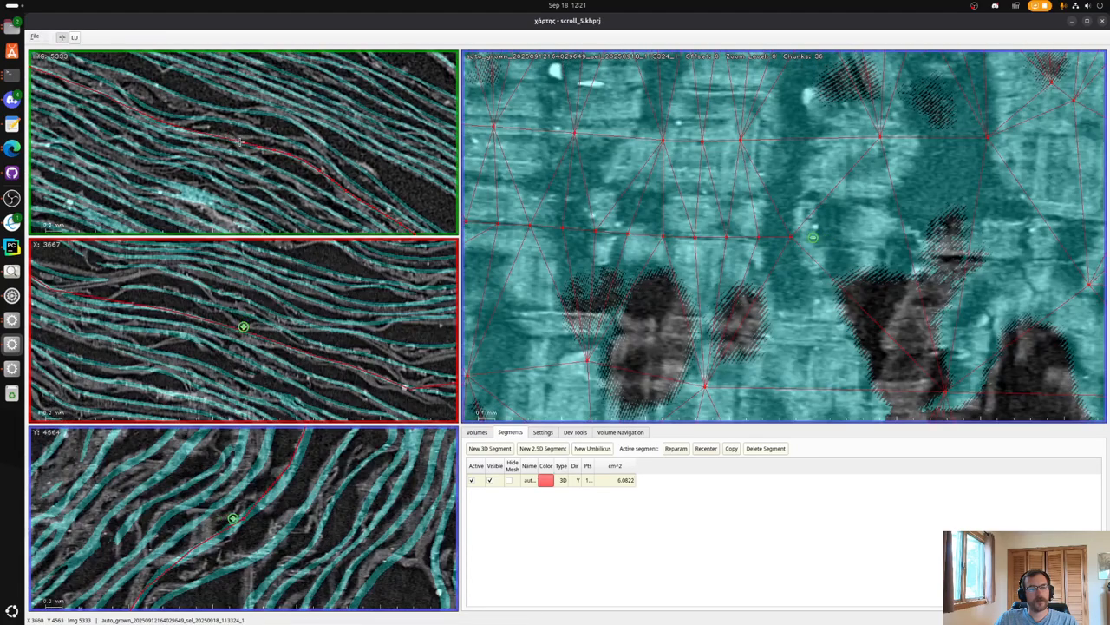
{"action": "key", "text": "x"}
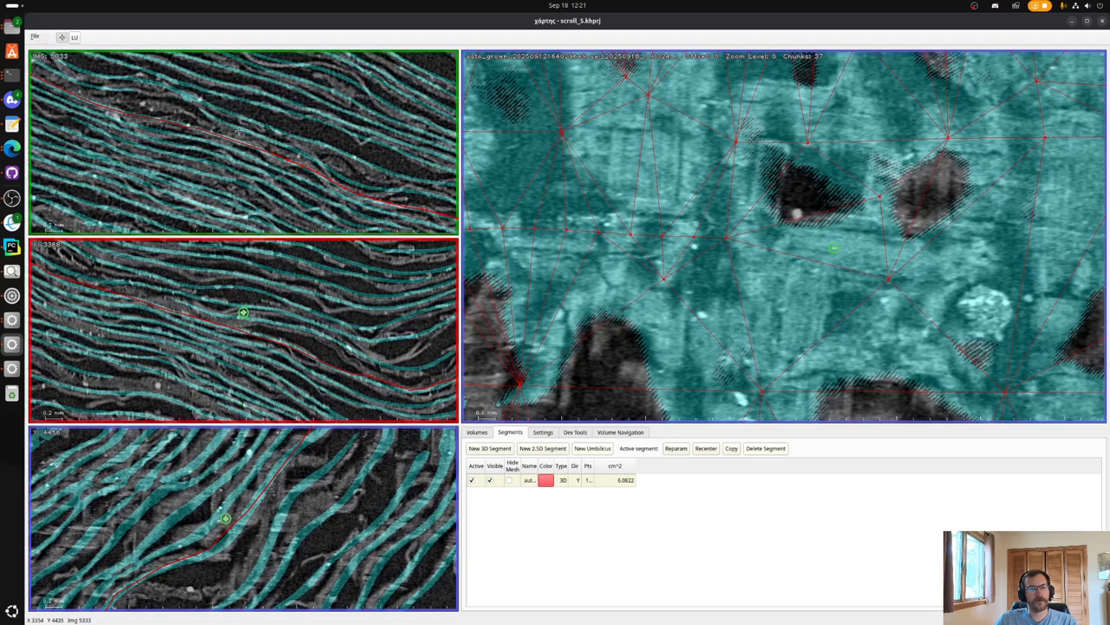
{"action": "key", "text": "x"}
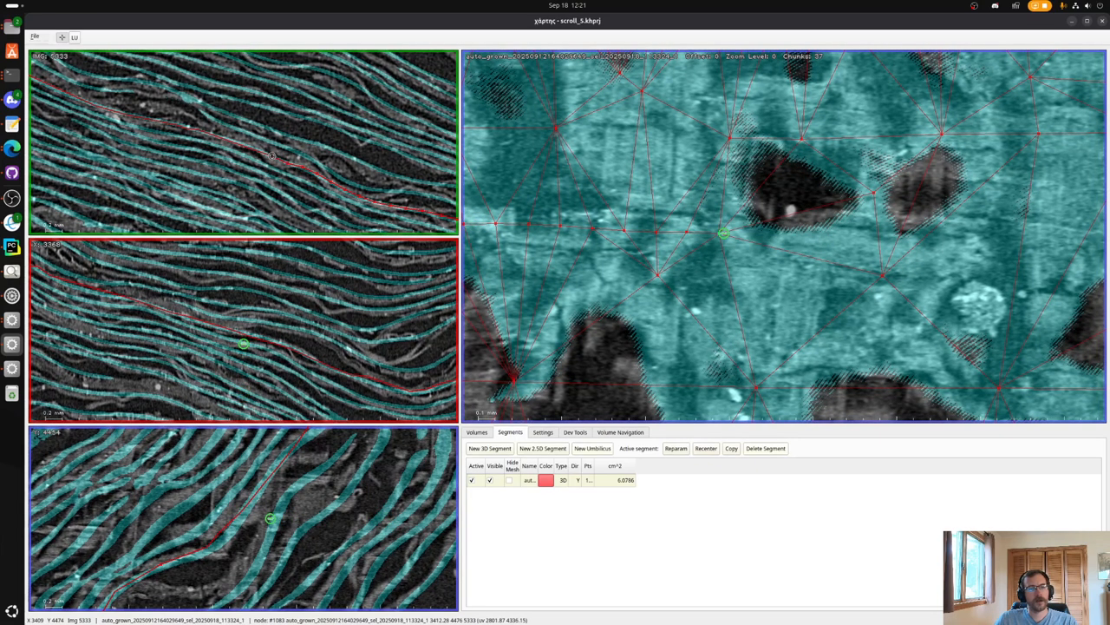
Extend the IMG 5333 row of nodes along the sheet from about X 3410 past the mesh's outer edge to X 2456, Y 4133.
{"action": "key", "text": "x"}
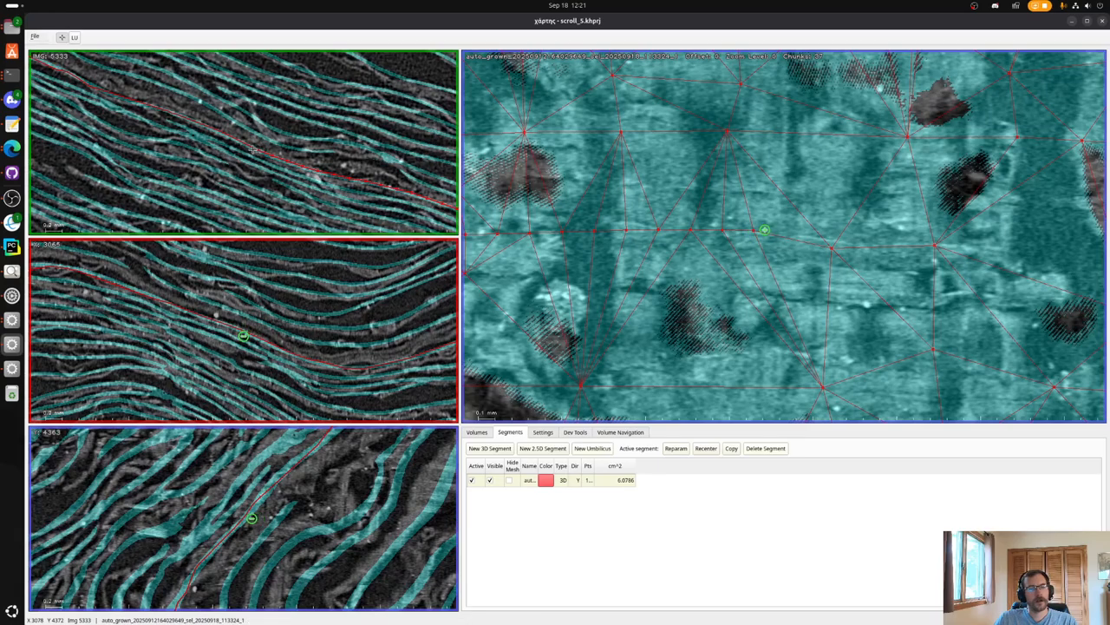
{"action": "key", "text": "x"}
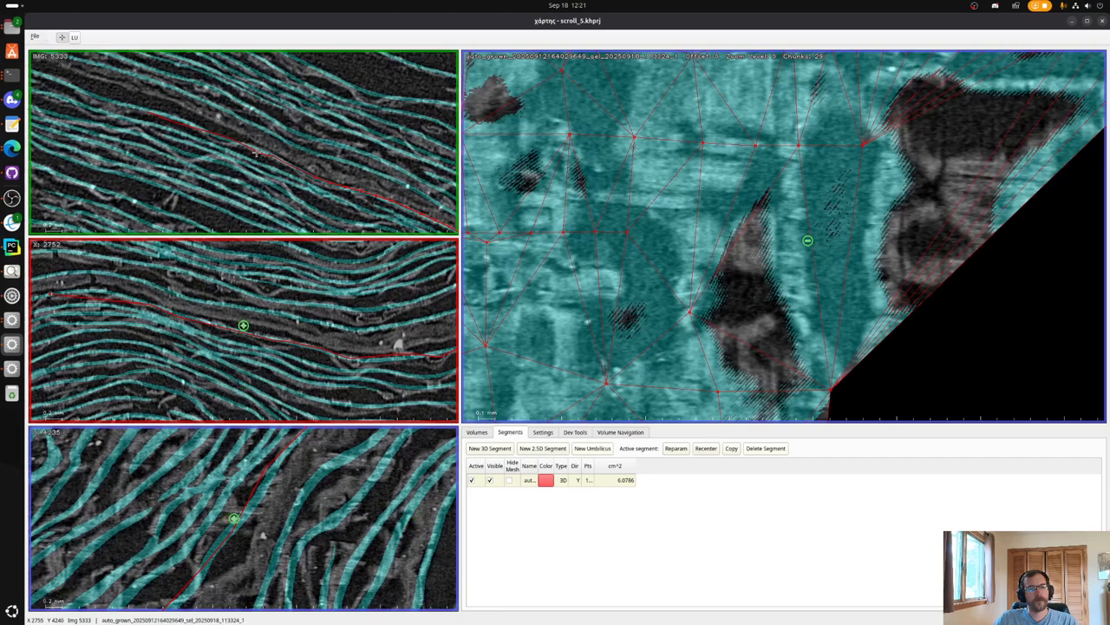
{"action": "key", "text": "x"}
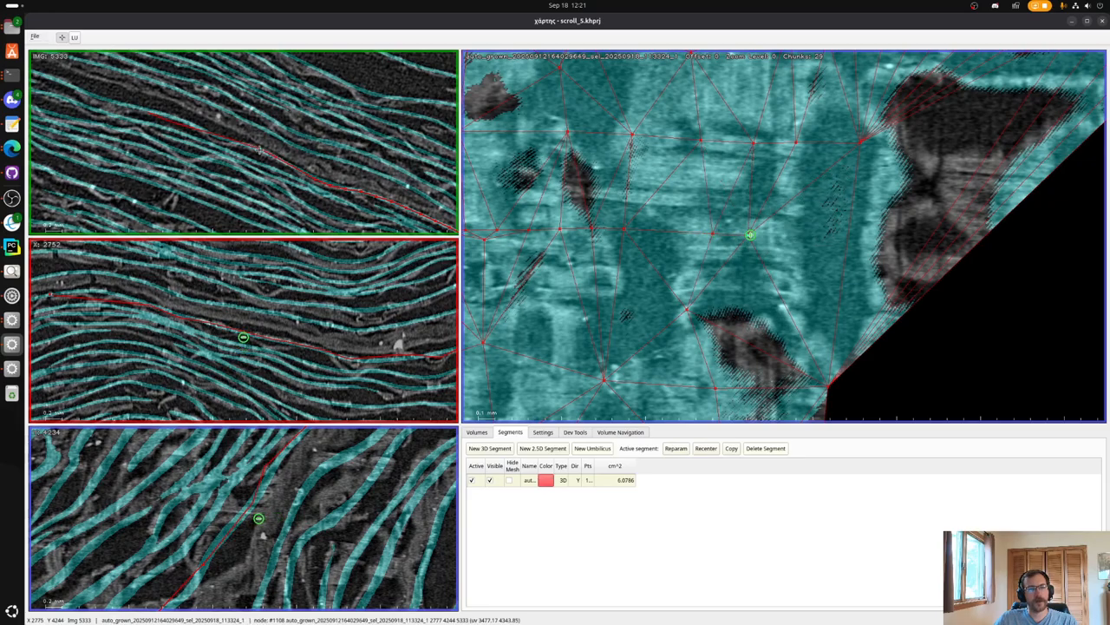
{"action": "key", "text": "bracketleft"}
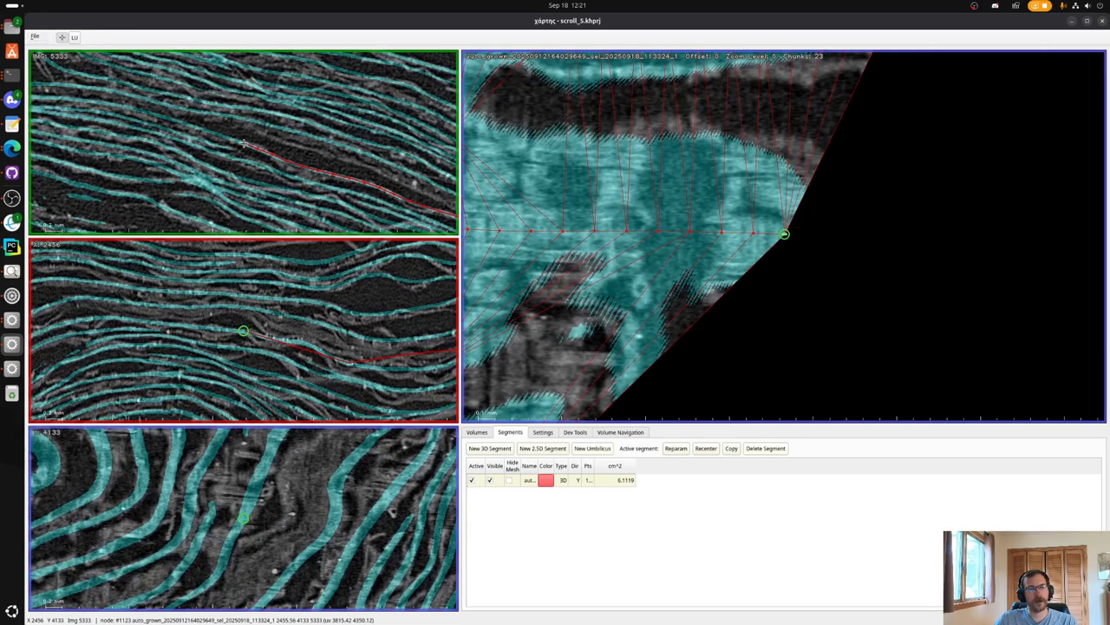
Set the vol_data volume's opacity to 1.0 so the raw papyrus shows without the surface overlay.
{"action": "scroll", "coordinate": [595, 179], "scroll_direction": "down", "scroll_amount": 2}
{"action": "scroll", "coordinate": [782, 201], "scroll_direction": "down", "scroll_amount": 3}
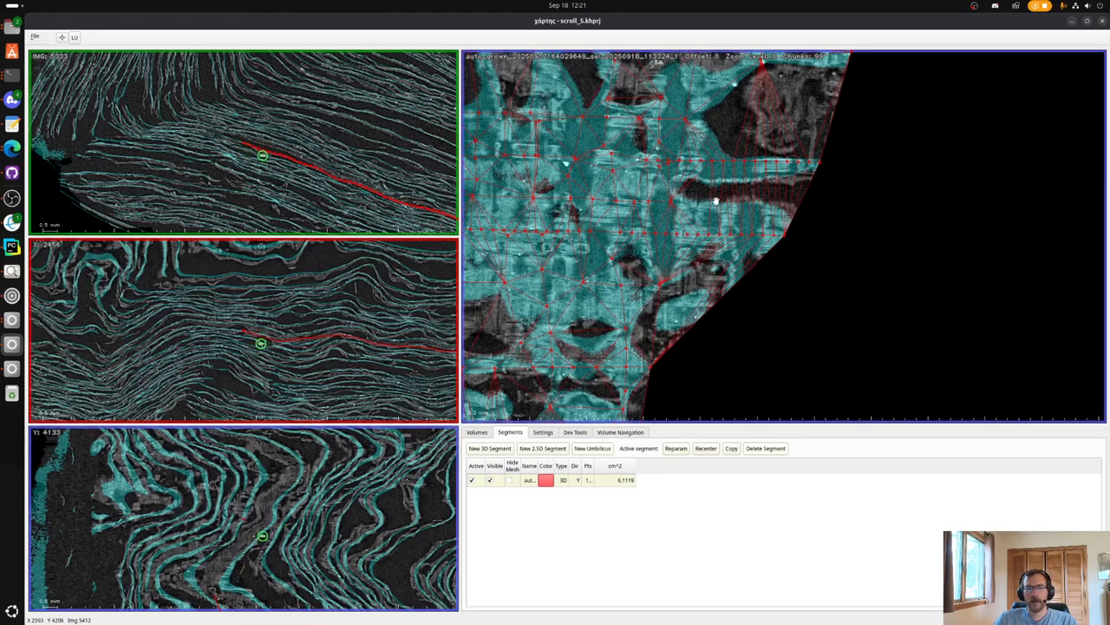
{"action": "scroll", "coordinate": [716, 200], "scroll_direction": "up", "scroll_amount": 5}
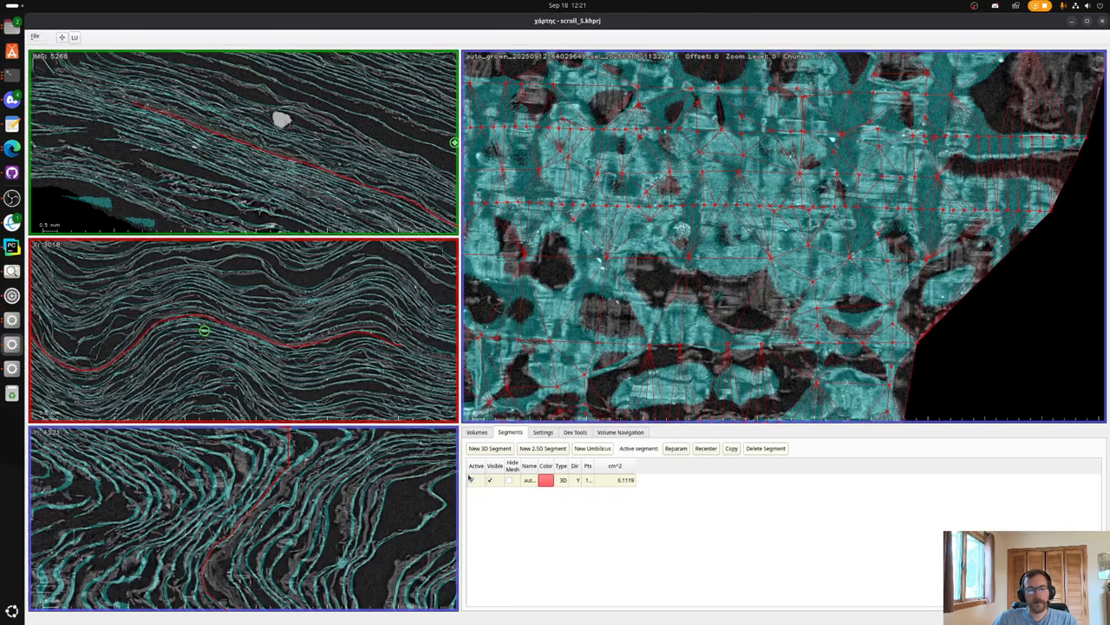
{"action": "left_click", "coordinate": [477, 432]}
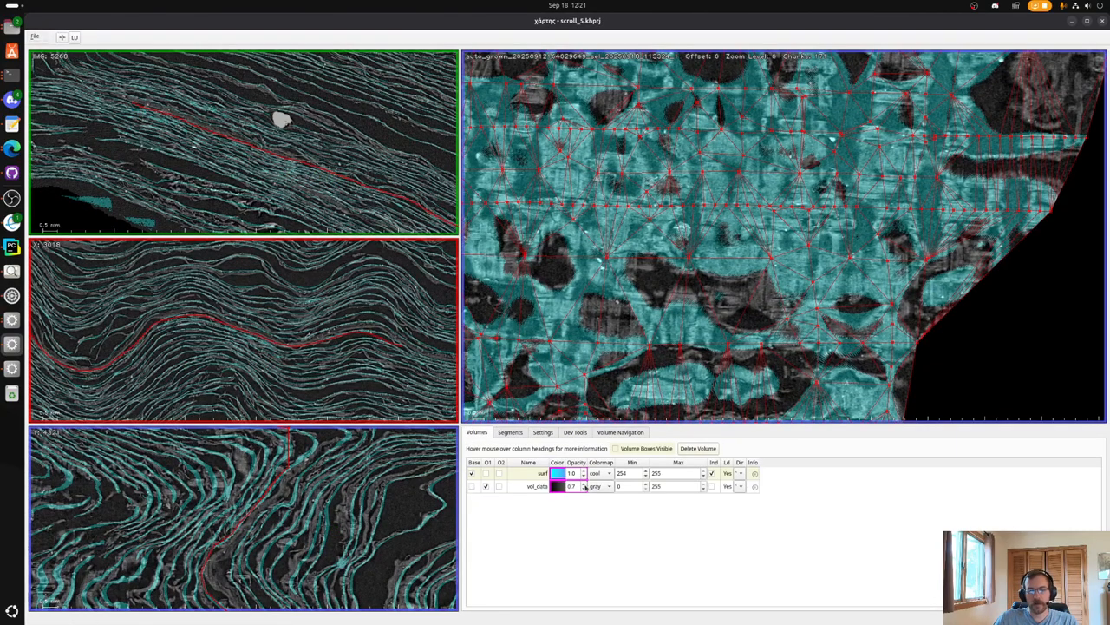
{"action": "scroll", "coordinate": [585, 486], "scroll_direction": "up", "scroll_amount": 3}
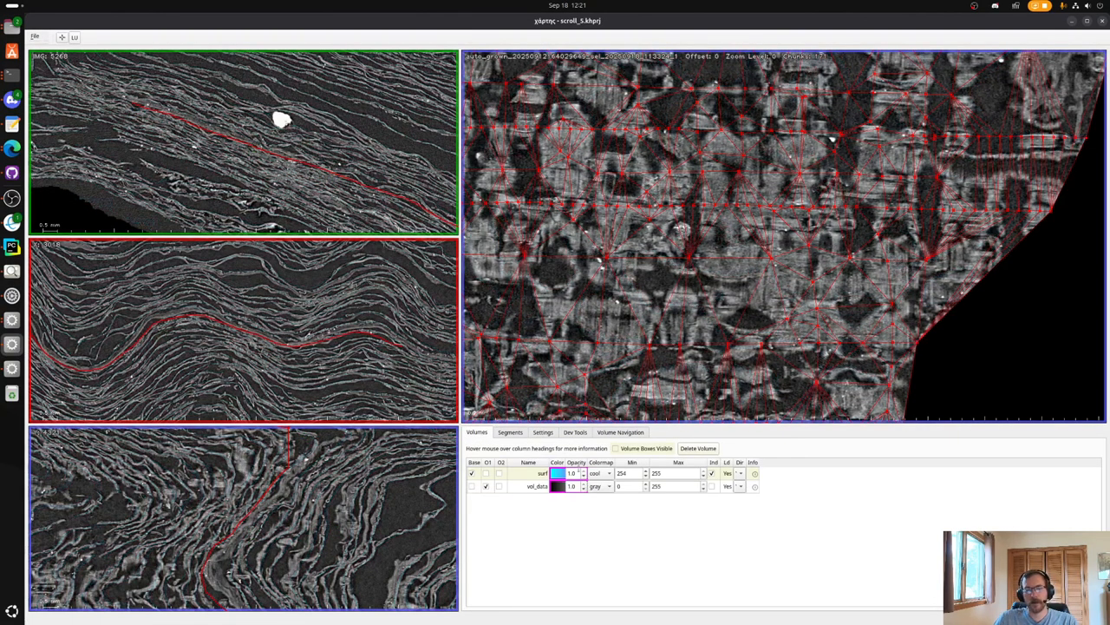
Examine the raw papyrus texture across the flattened segment with the mesh shown and hidden, looking for places where it leaves the sheet.
{"action": "left_click_drag", "start_coordinate": [695, 279], "coordinate": [857, 268]}
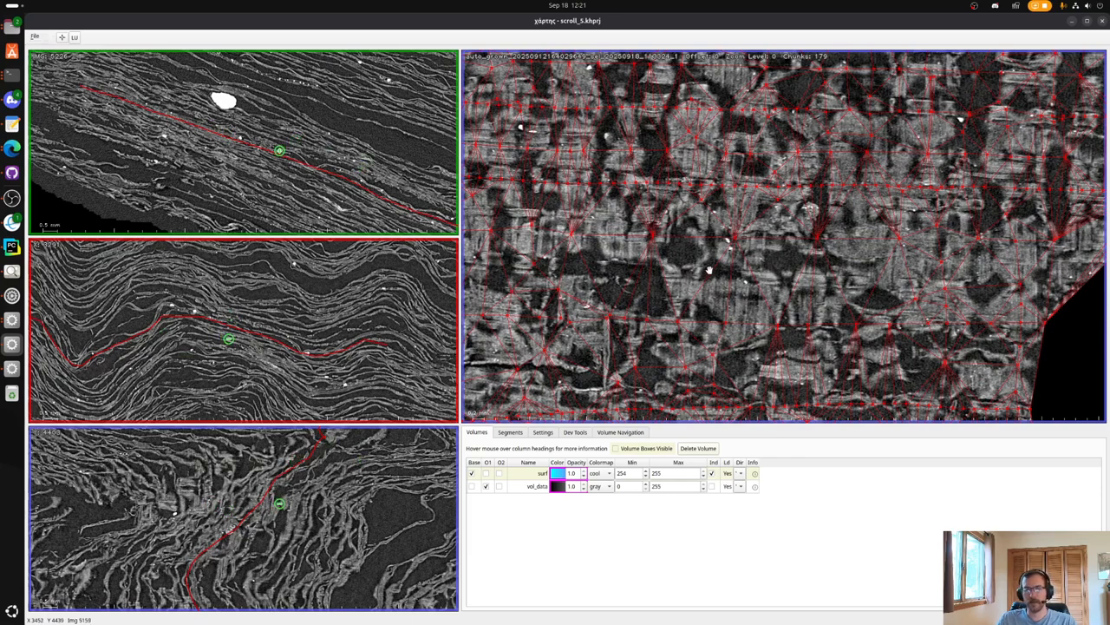
{"action": "key", "text": "v"}
{"action": "left_click_drag", "start_coordinate": [638, 169], "coordinate": [863, 204]}
{"action": "key", "text": "v"}
{"action": "scroll", "coordinate": [767, 227], "scroll_direction": "up", "scroll_amount": 5}
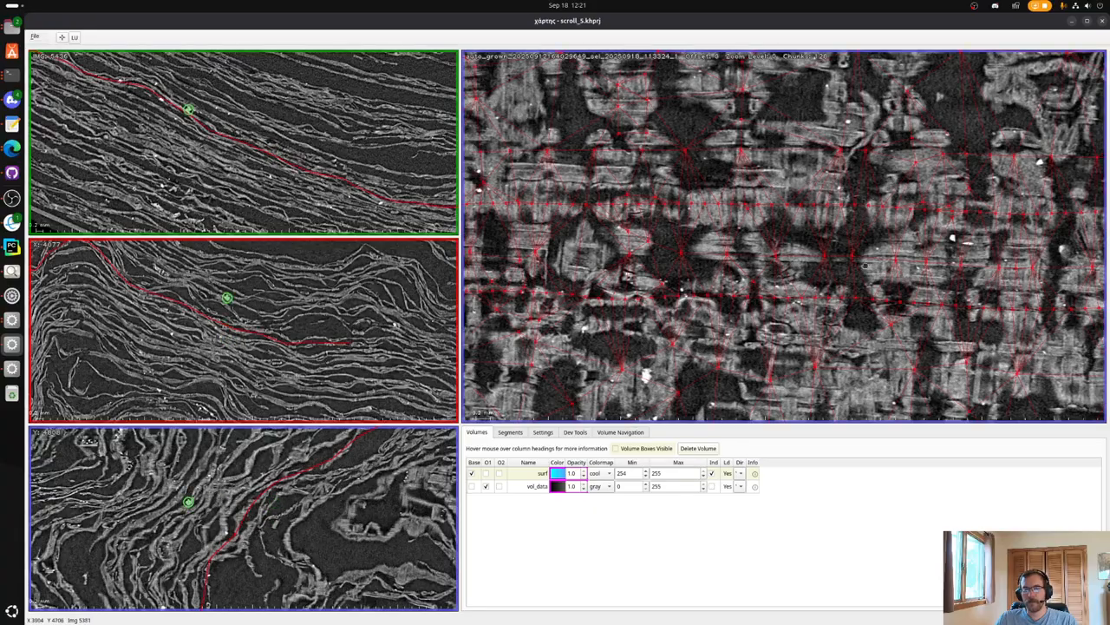
{"action": "scroll", "coordinate": [768, 227], "scroll_direction": "up", "scroll_amount": 5}
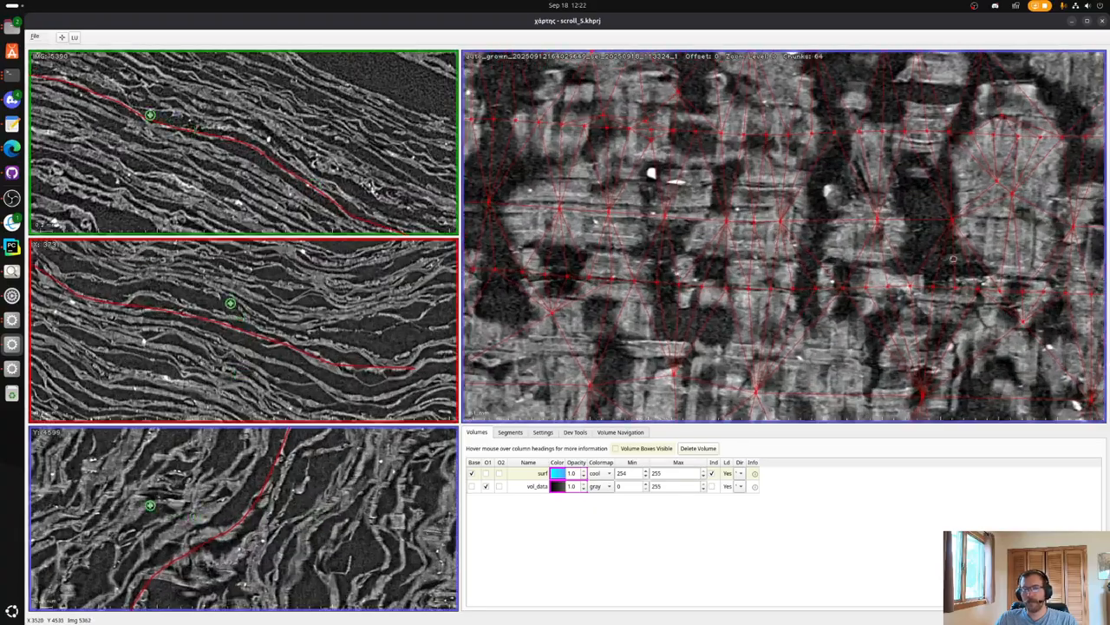
{"action": "scroll", "coordinate": [953, 260], "scroll_direction": "down", "scroll_amount": 3}
{"action": "scroll", "coordinate": [733, 222], "scroll_direction": "down", "scroll_amount": 3}
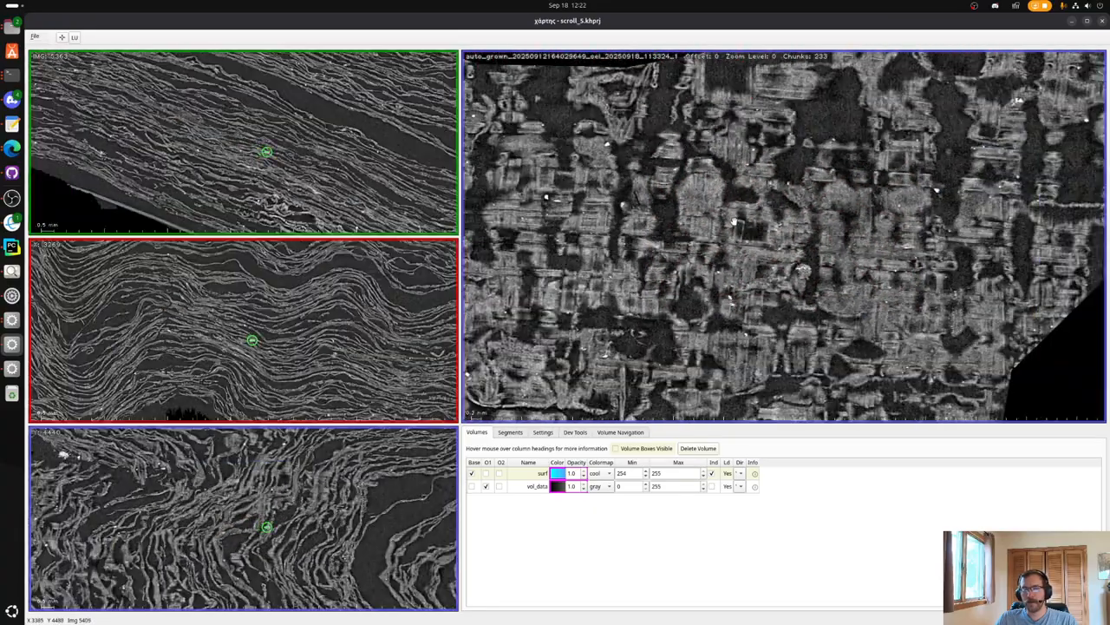
{"action": "left_click_drag", "start_coordinate": [661, 260], "coordinate": [900, 279]}
{"action": "left_click_drag", "start_coordinate": [486, 254], "coordinate": [796, 244]}
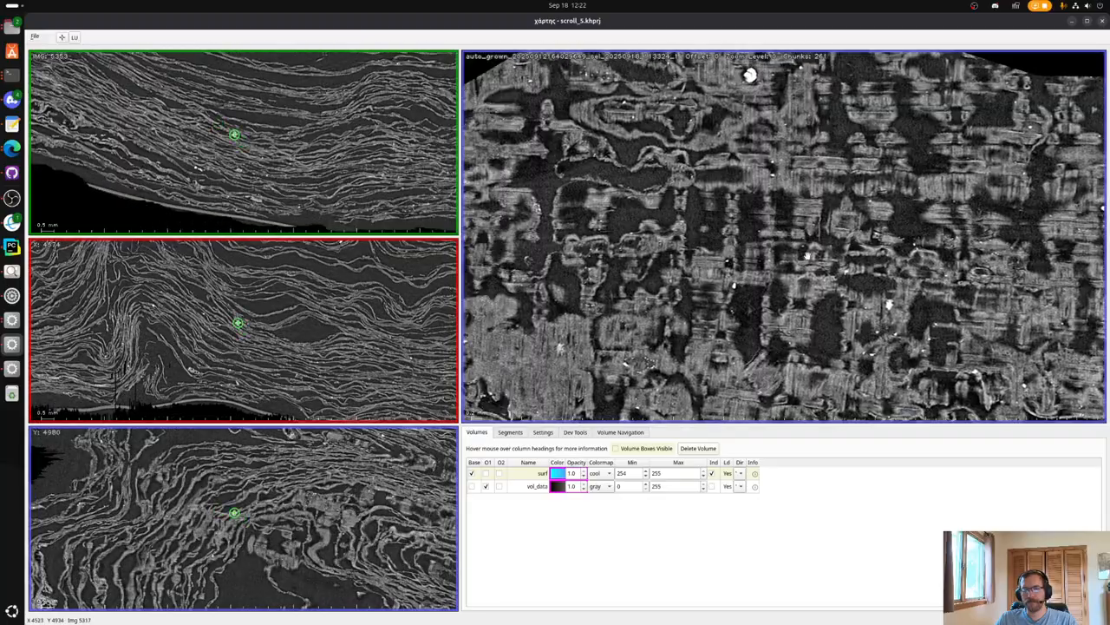
{"action": "scroll", "coordinate": [803, 243], "scroll_direction": "up", "scroll_amount": 1}
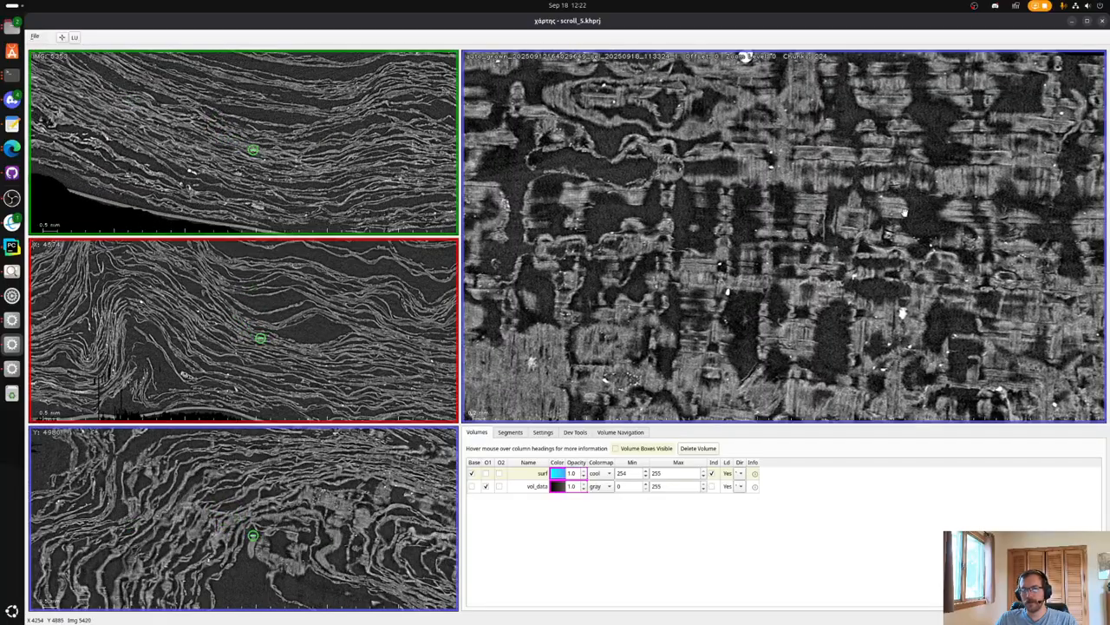
{"action": "scroll", "coordinate": [761, 216], "scroll_direction": "up", "scroll_amount": 5}
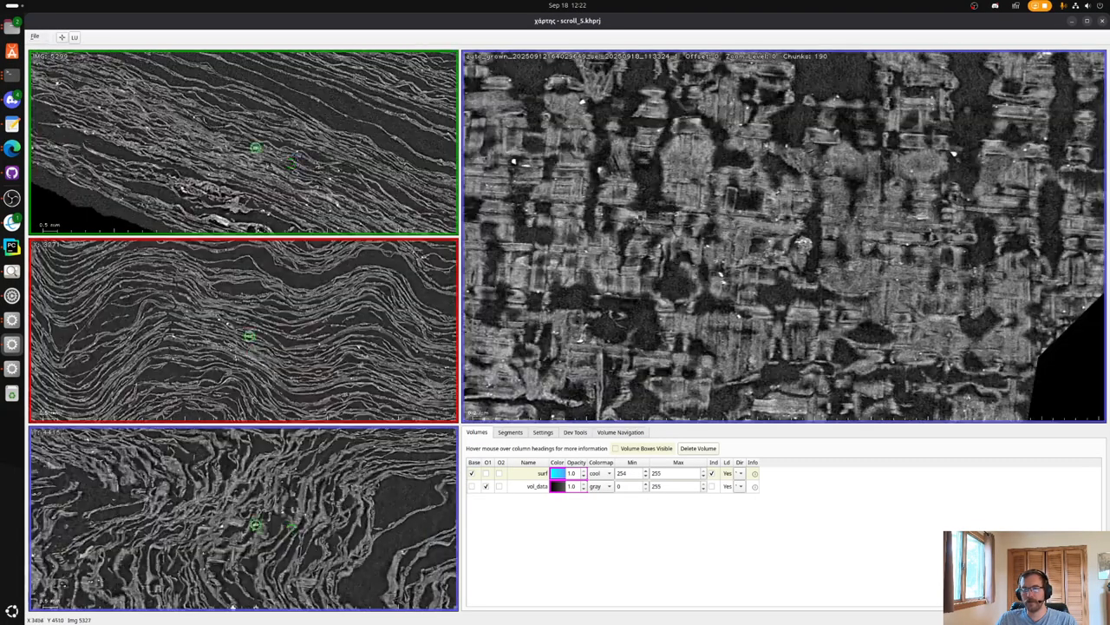
{"action": "scroll", "coordinate": [731, 224], "scroll_direction": "up", "scroll_amount": 3}
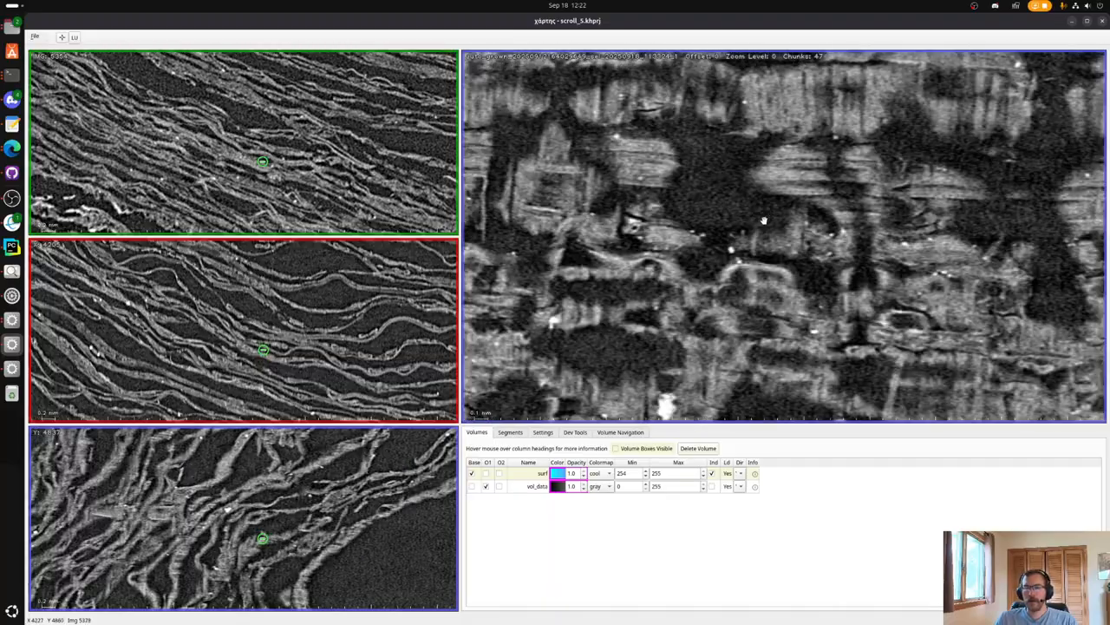
Show the mesh and compare it with the papyrus texture around X 4400, Y 4922, including the IMG 5333 slice.
{"action": "scroll", "coordinate": [731, 189], "scroll_direction": "down", "scroll_amount": 2}
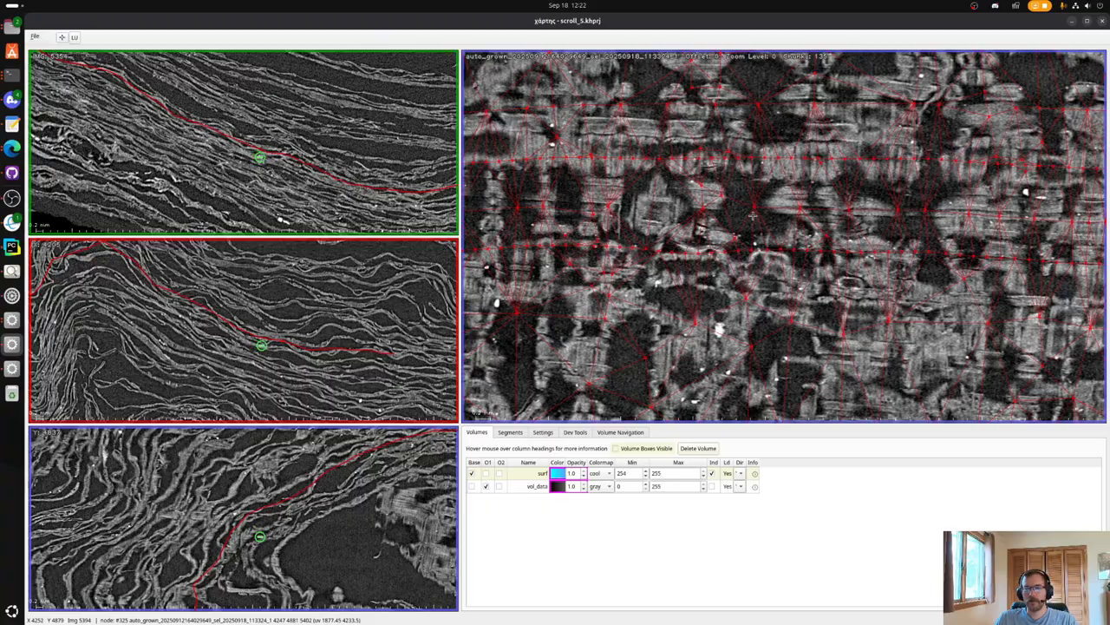
{"action": "scroll", "coordinate": [699, 223], "scroll_direction": "down", "scroll_amount": 3}
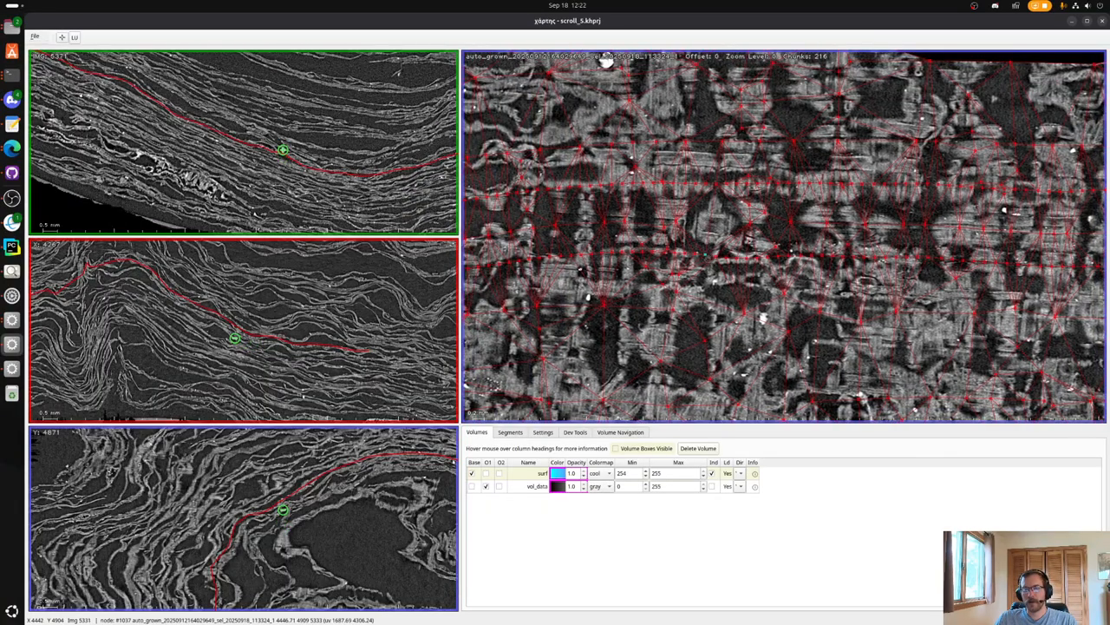
{"action": "key", "text": "x"}
{"action": "scroll", "coordinate": [790, 236], "scroll_direction": "up", "scroll_amount": 3}
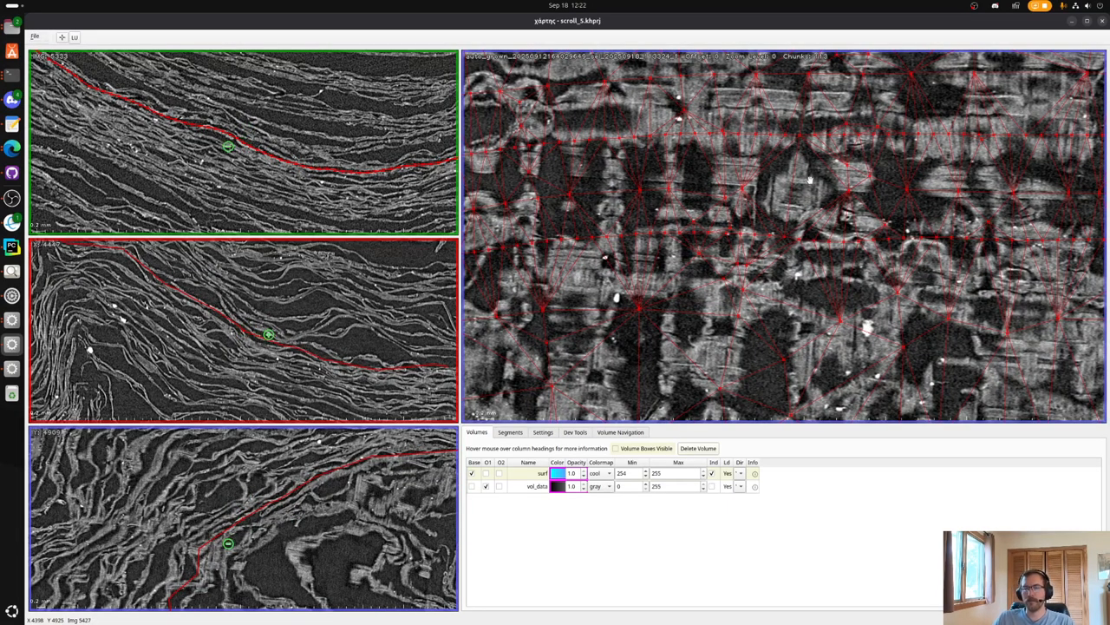
{"action": "left_click_drag", "start_coordinate": [794, 185], "coordinate": [798, 233]}
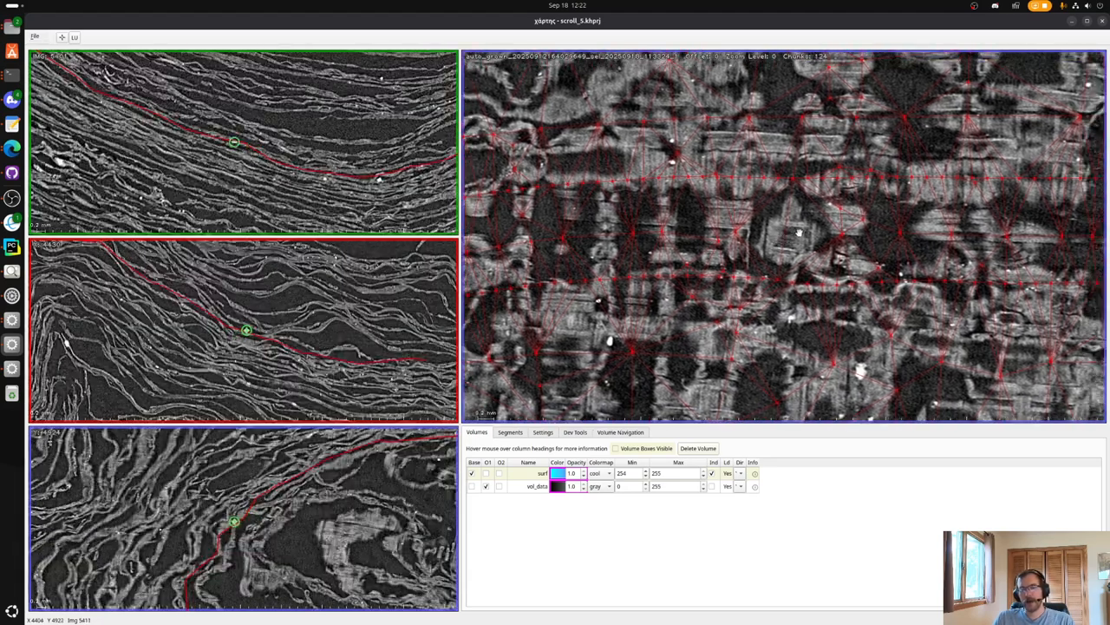
{"action": "scroll", "coordinate": [797, 224], "scroll_direction": "up", "scroll_amount": 3}
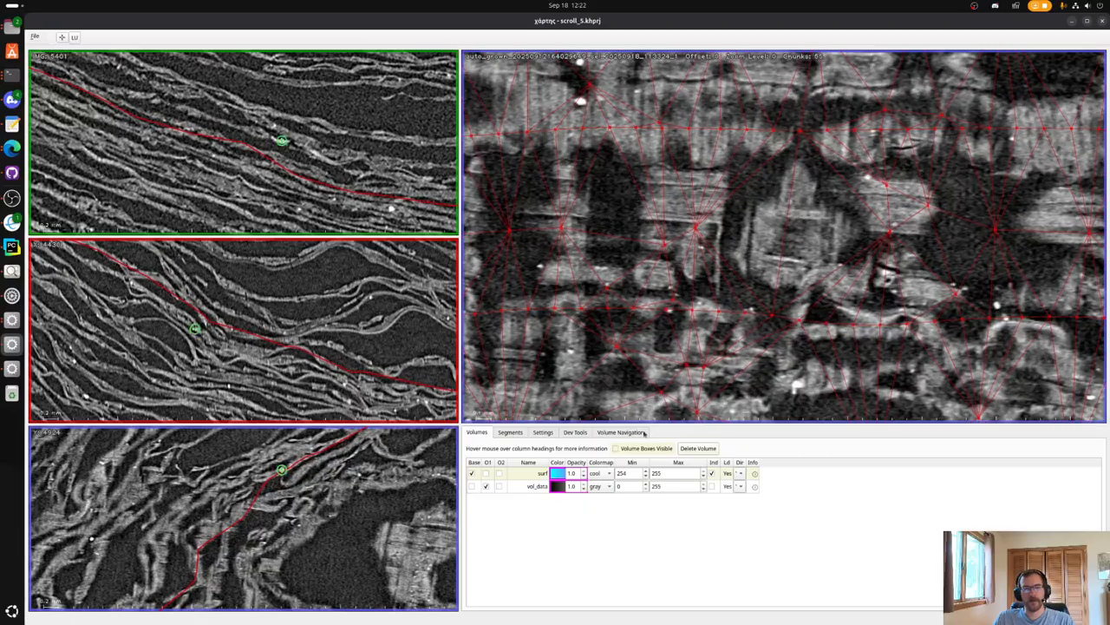
Set the vol_data volume's opacity back to 0.7 to bring the surface overlay back.
{"action": "left_click", "coordinate": [585, 490]}
{"action": "left_click", "coordinate": [585, 490]}
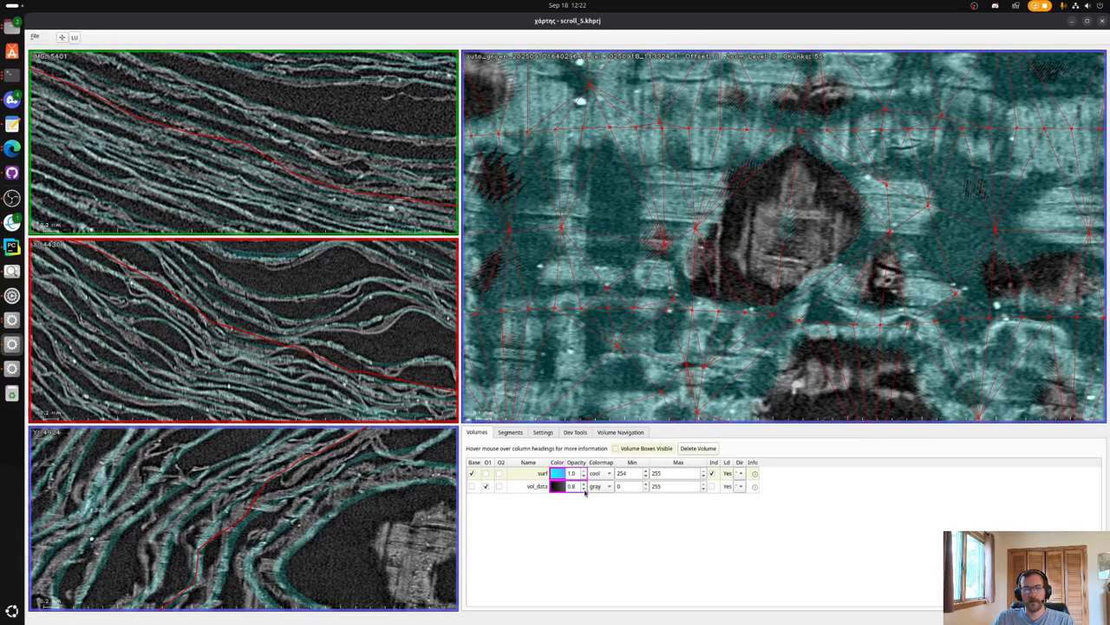
{"action": "left_click", "coordinate": [585, 490]}
Correct the mesh around the gap near X 4447, Y 4909, adding a node on the sheet at about Y 4959, IMG 5441.
{"action": "left_click_drag", "start_coordinate": [800, 225], "coordinate": [793, 234]}
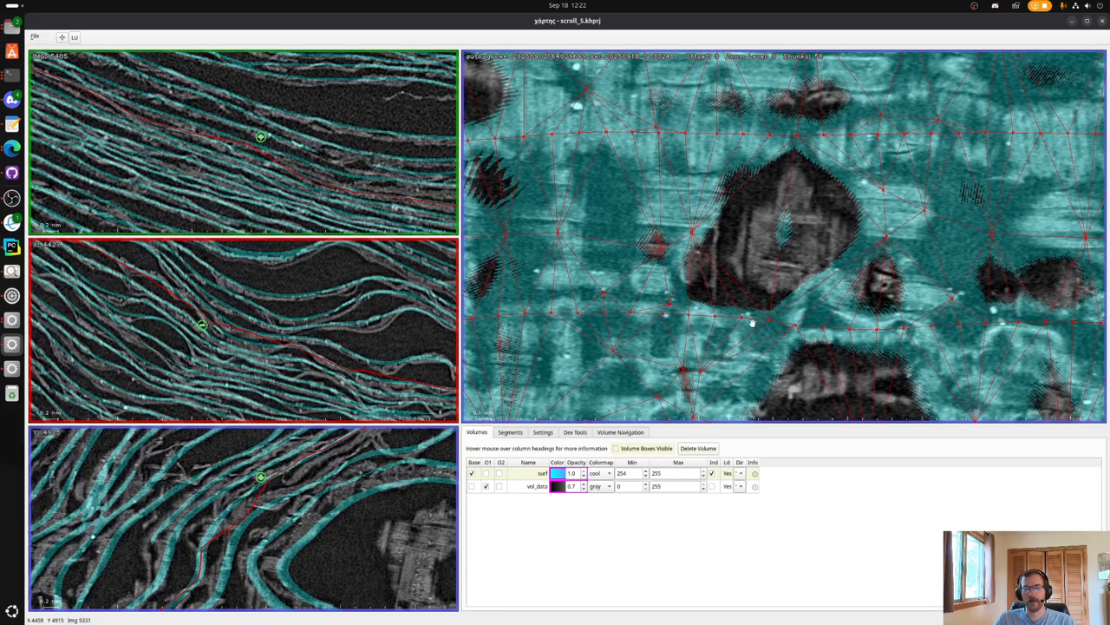
{"action": "key", "text": "x"}
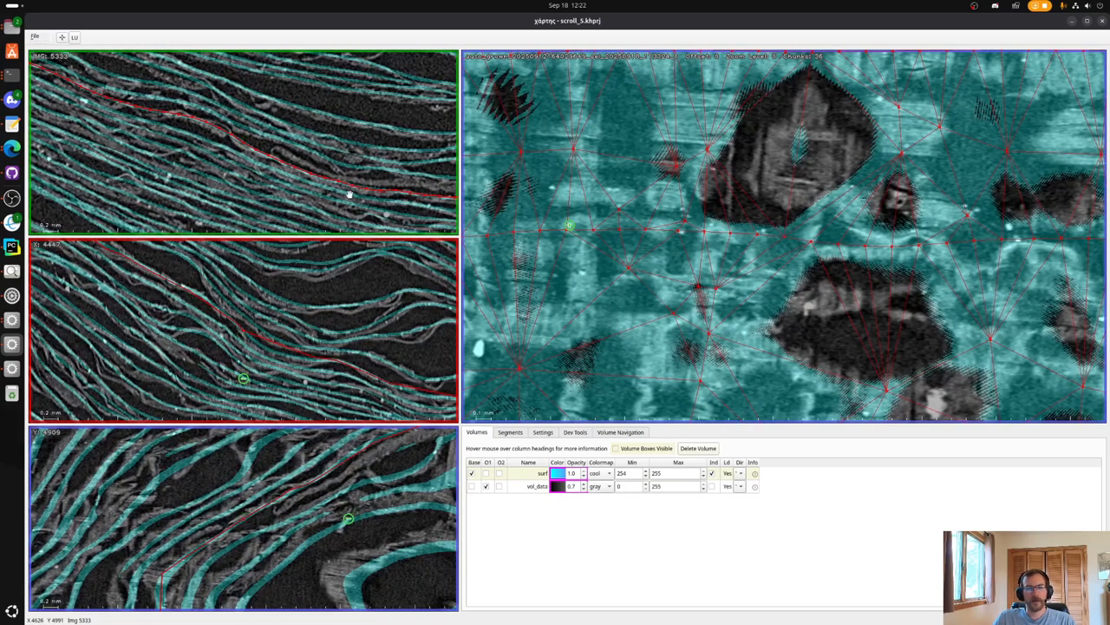
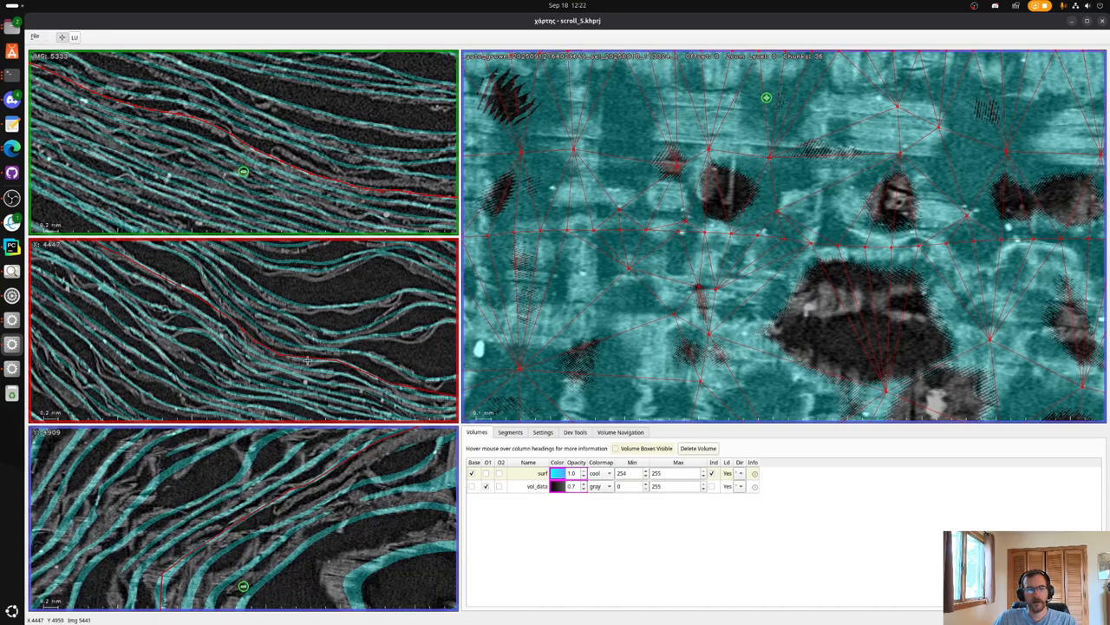
{"action": "left_click", "coordinate": [307, 360], "text": "shift"}
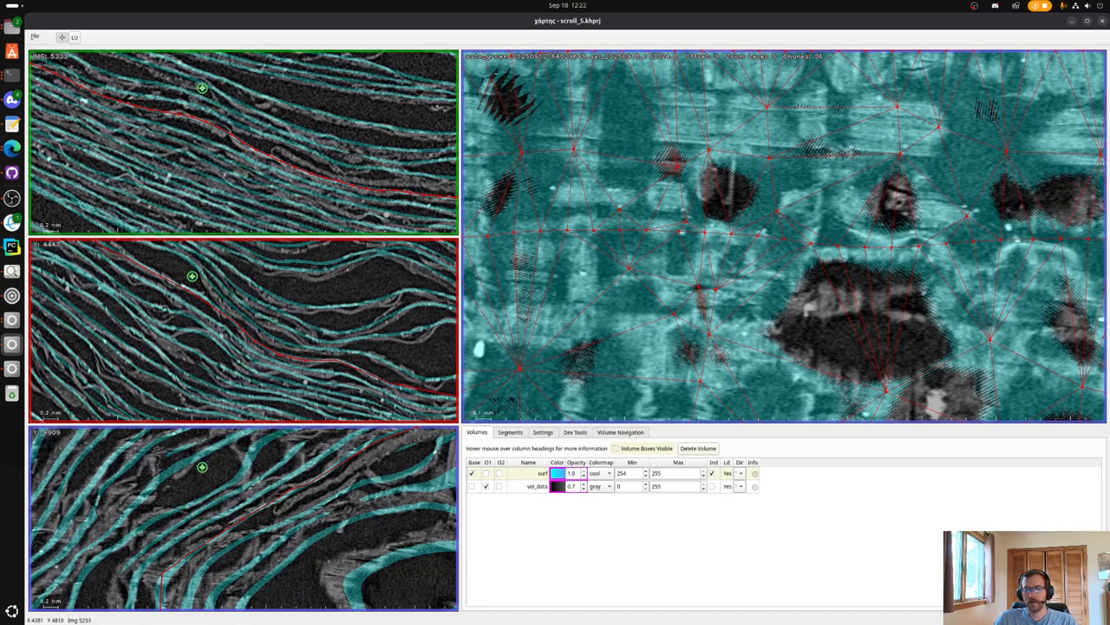
Examine the mesh and surface overlay across the flattened segment as far as X 3965, Y 4762 for places off the sheet.
{"action": "key", "text": "x"}
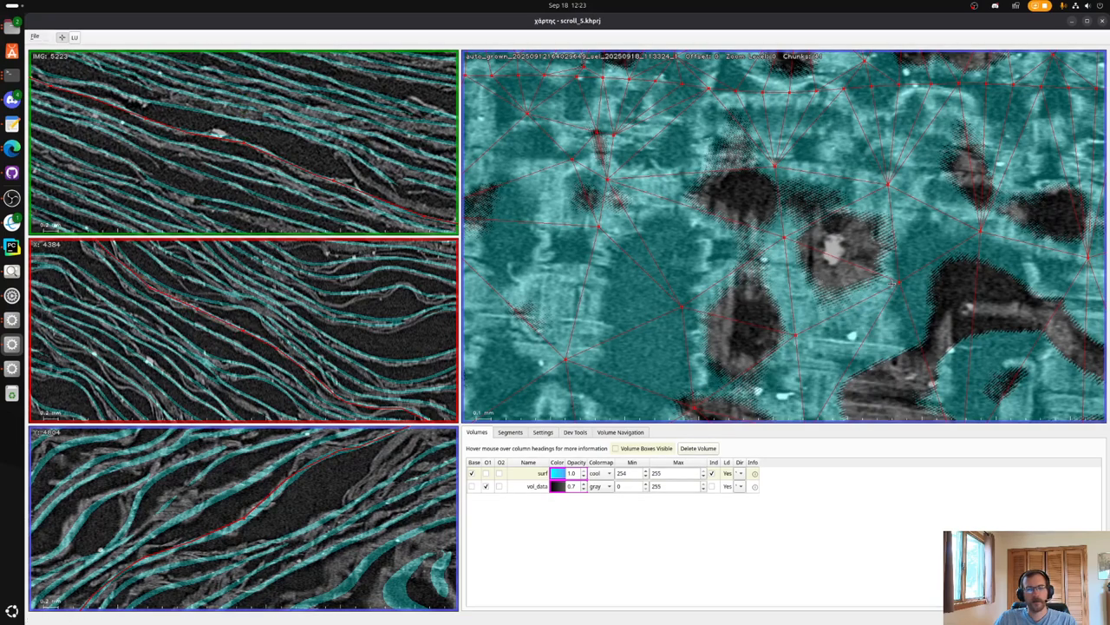
{"action": "scroll", "coordinate": [891, 282], "scroll_direction": "down", "scroll_amount": 3}
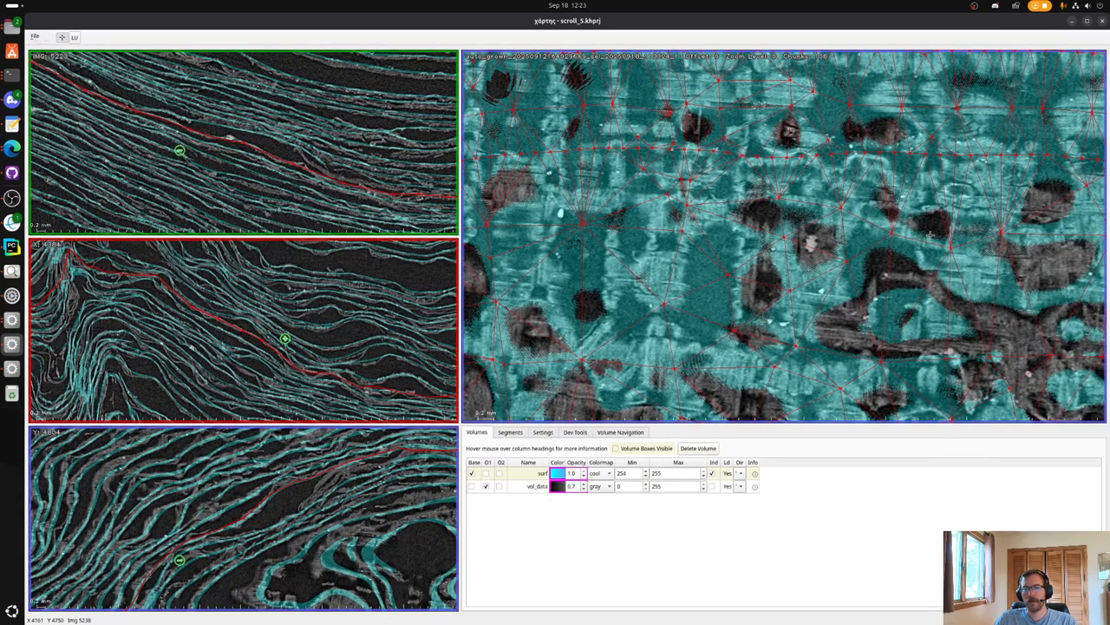
{"action": "scroll", "coordinate": [930, 232], "scroll_direction": "down", "scroll_amount": 2}
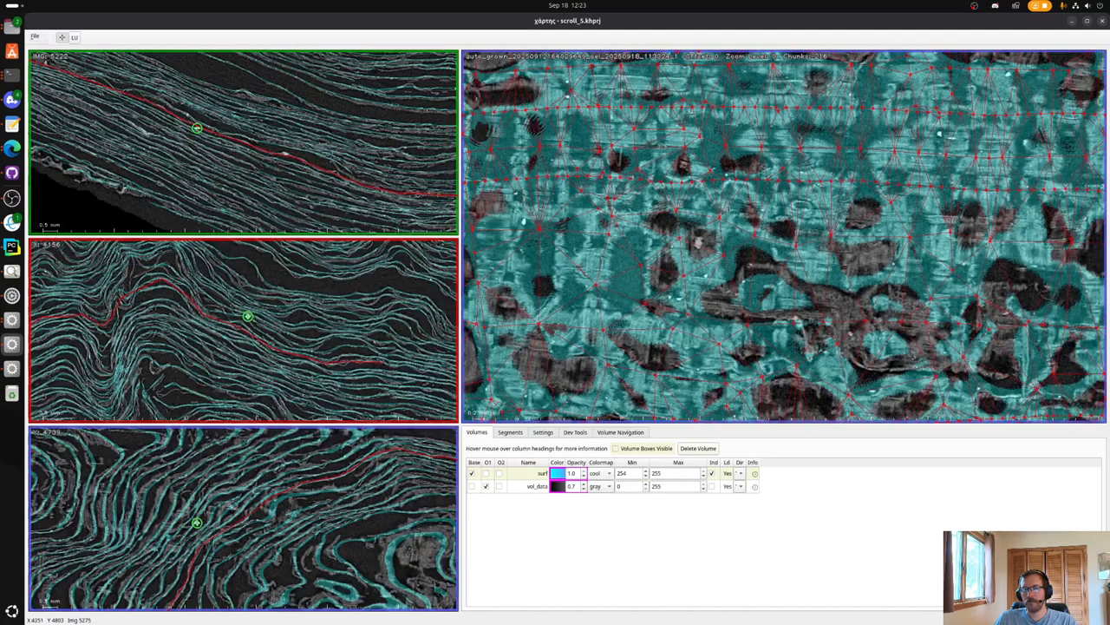
{"action": "left_click", "coordinate": [867, 241]}
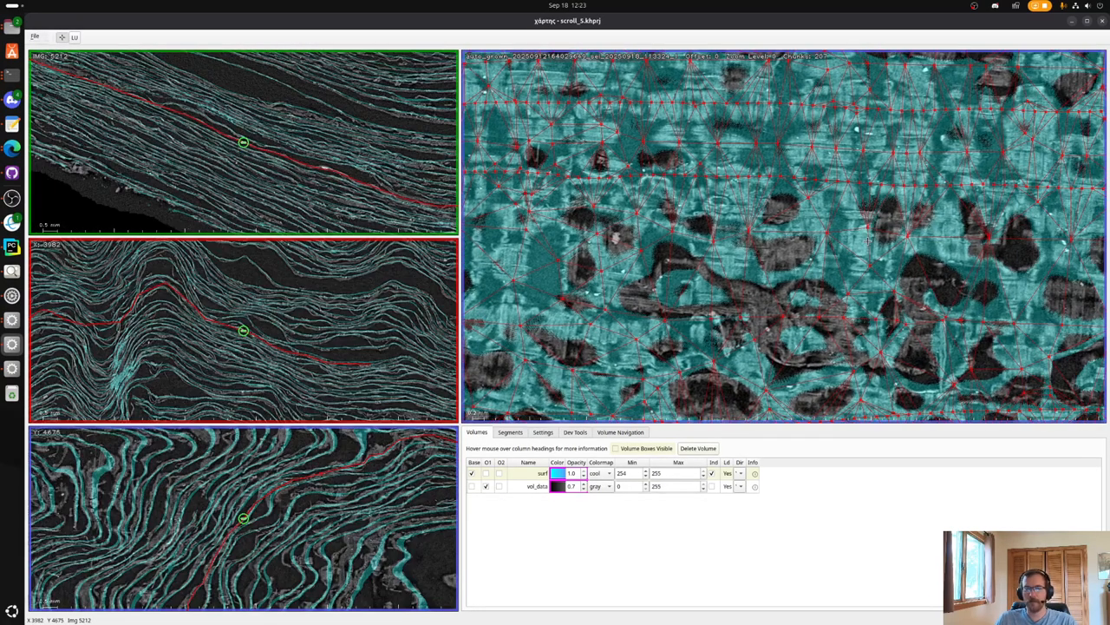
{"action": "scroll", "coordinate": [625, 264], "scroll_direction": "up", "scroll_amount": 2}
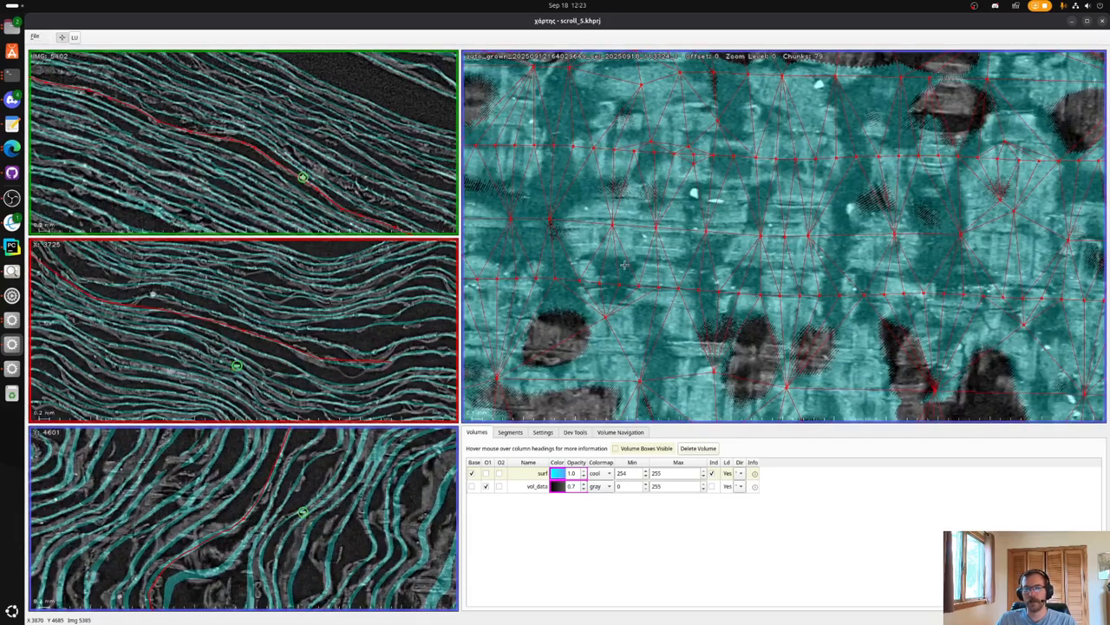
{"action": "scroll", "coordinate": [620, 260], "scroll_direction": "up", "scroll_amount": 1}
{"action": "left_click", "coordinate": [567, 203]}
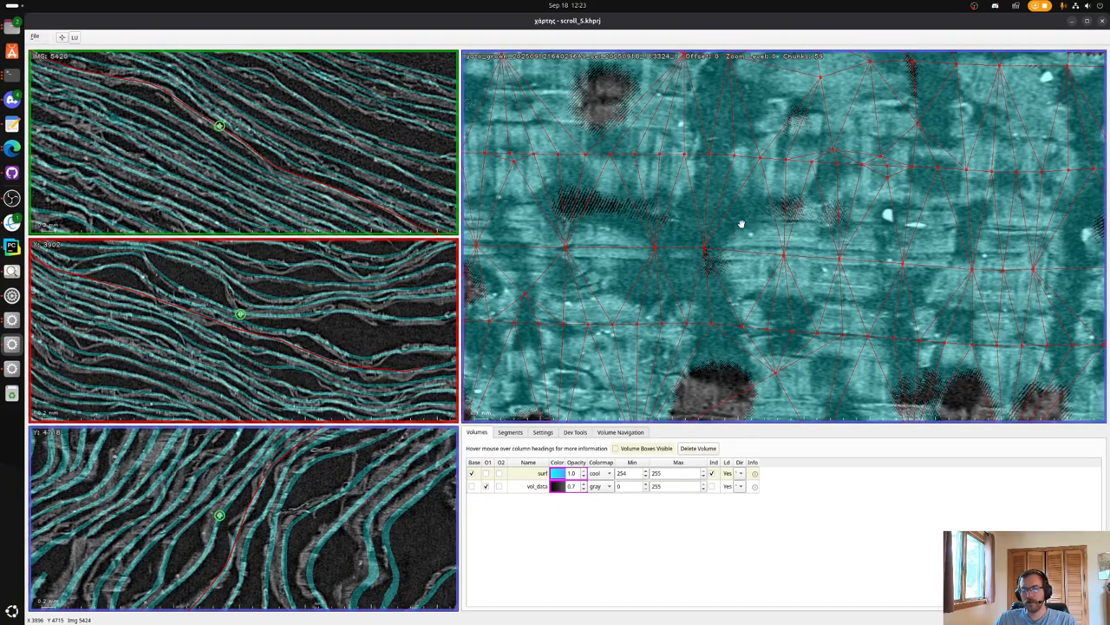
{"action": "left_click", "coordinate": [707, 252]}
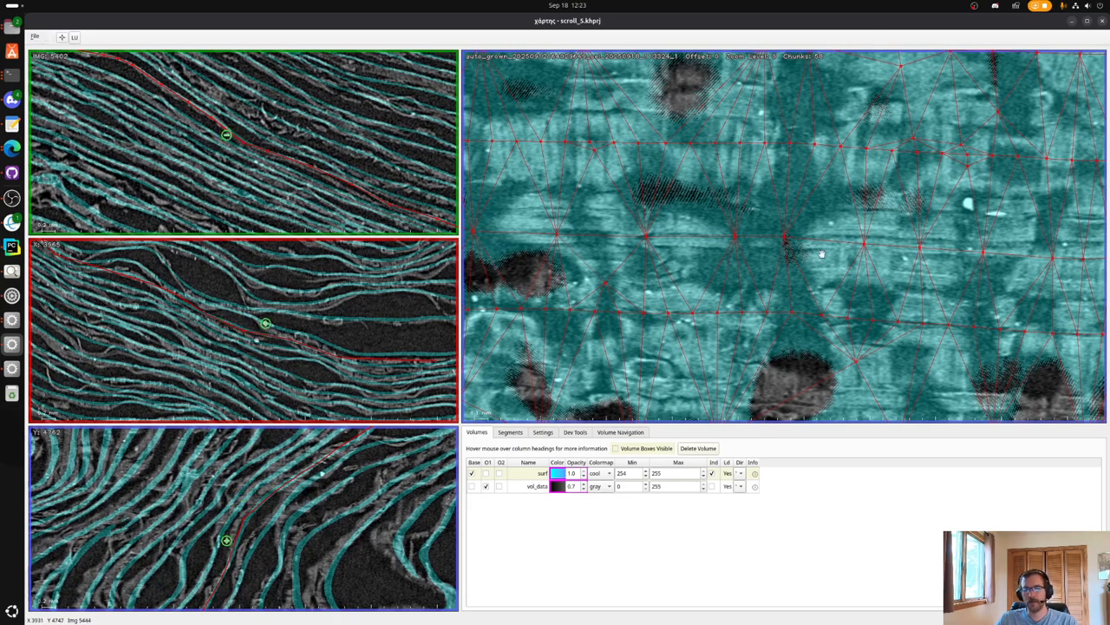
Compare the mesh near X 3965, Y 4762 with the raw papyrus by setting vol_data's opacity to 1.0, then back to 0.7.
{"action": "scroll", "coordinate": [783, 236], "scroll_direction": "up", "scroll_amount": 3}
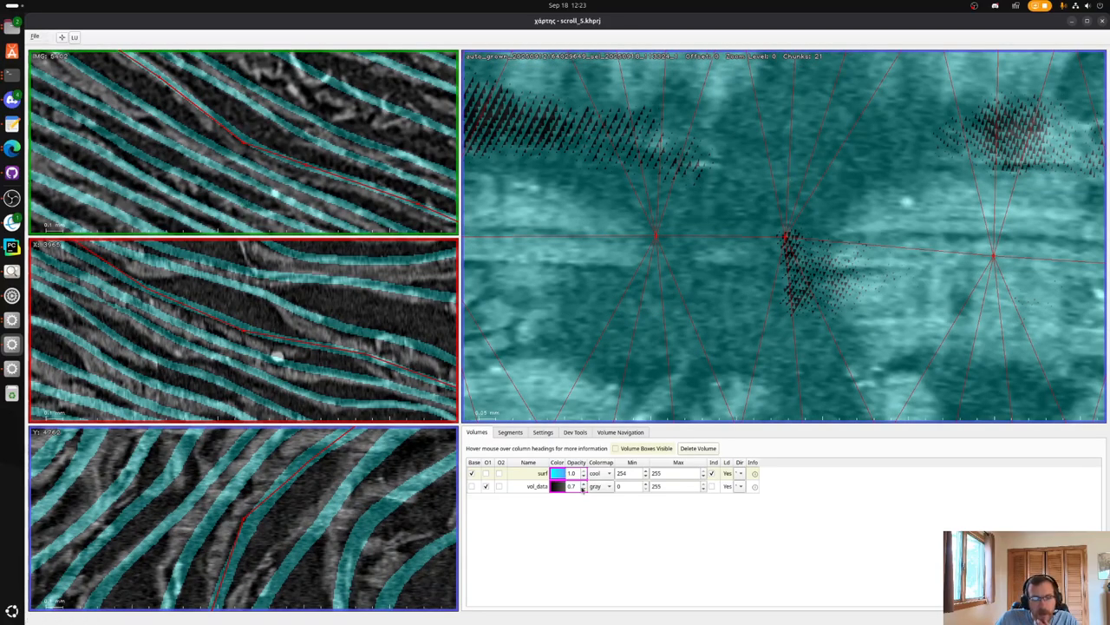
{"action": "scroll", "coordinate": [583, 487], "scroll_direction": "up", "scroll_amount": 3}
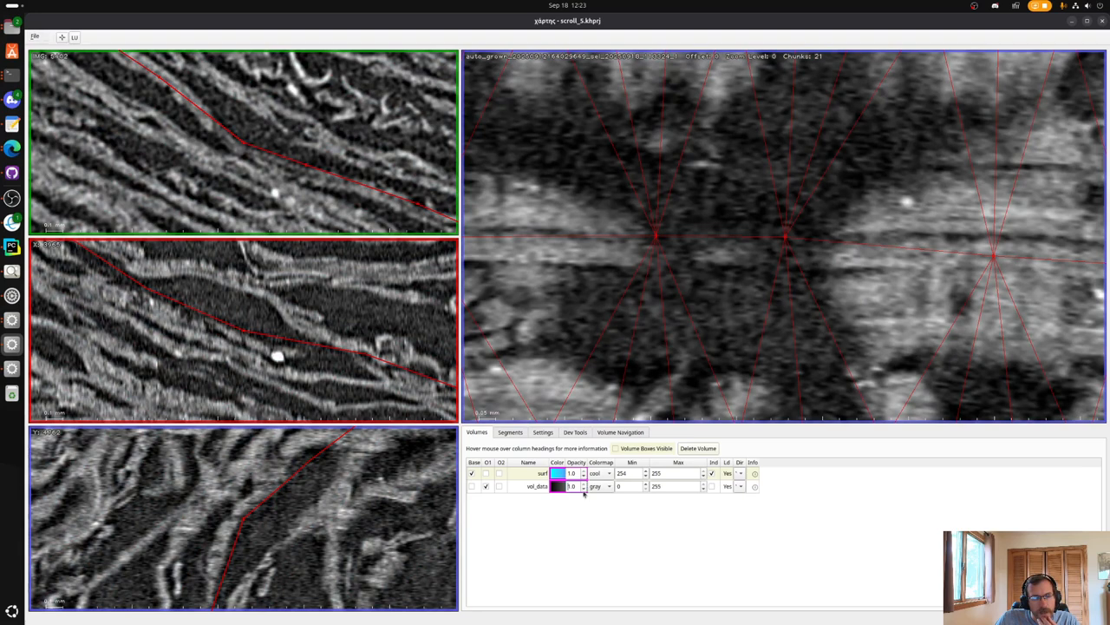
{"action": "scroll", "coordinate": [584, 489], "scroll_direction": "down", "scroll_amount": 2}
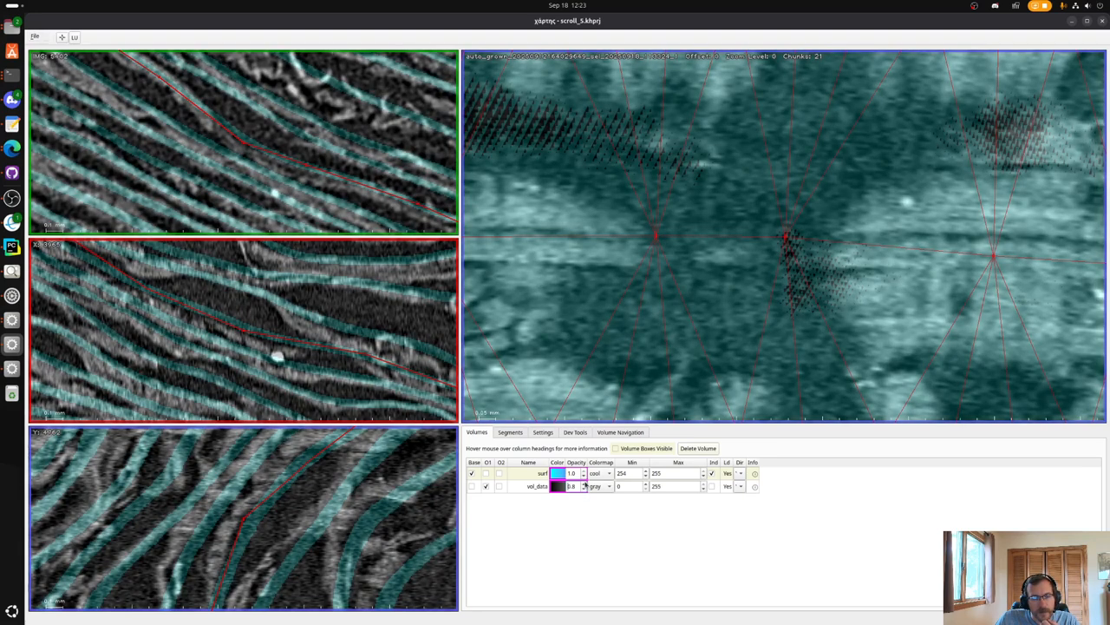
{"action": "scroll", "coordinate": [585, 486], "scroll_direction": "up", "scroll_amount": 2}
{"action": "scroll", "coordinate": [583, 488], "scroll_direction": "down", "scroll_amount": 3}
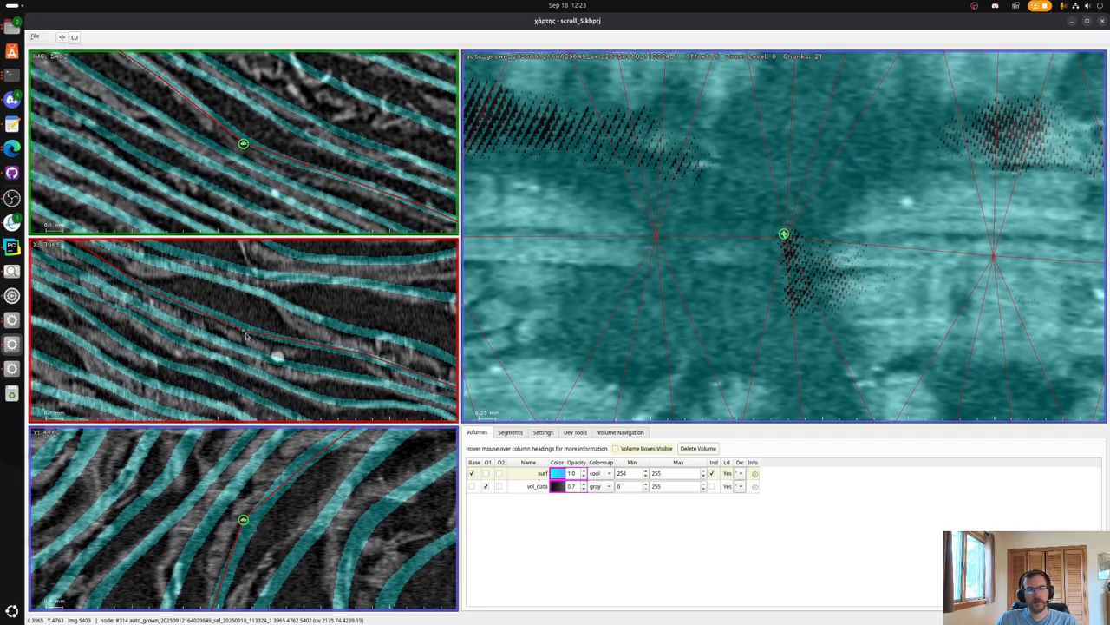
Move the node at X 3965, Y 4762 onto the sheet and add a node on each side, one at about Y 4737, IMG 5336.
{"action": "left_click_drag", "start_coordinate": [245, 331], "coordinate": [247, 340]}
{"action": "left_click", "coordinate": [273, 345], "text": "shift"}
{"action": "left_click", "coordinate": [156, 295], "text": "shift"}
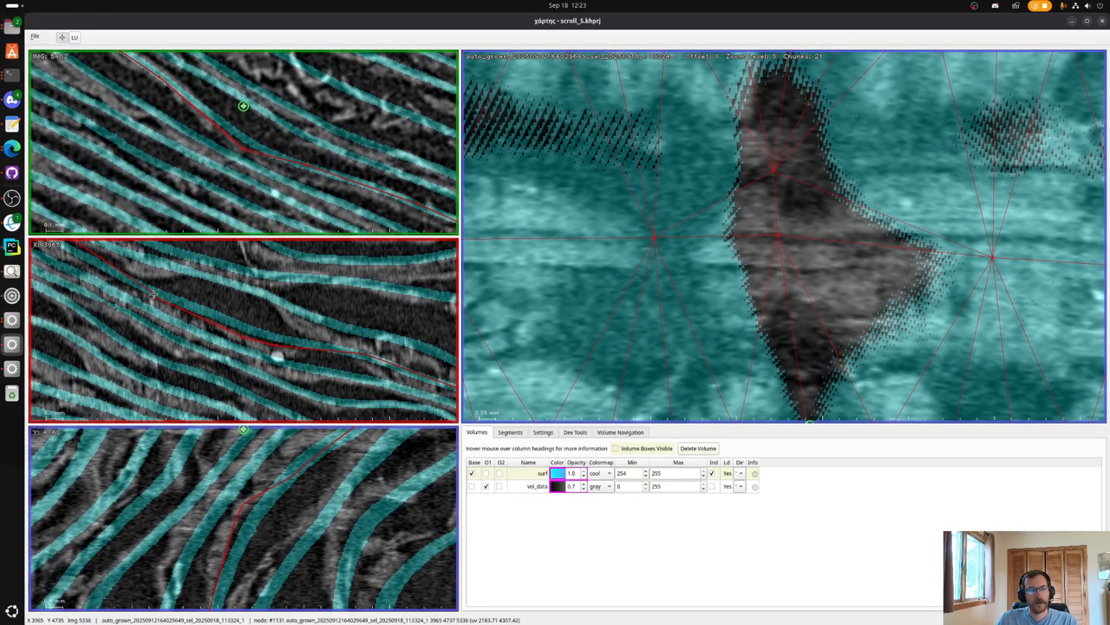
Examine the raw papyrus texture across the flattened segment with the mesh hidden and the vol_data volume's opacity set to 1.0.
{"action": "scroll", "coordinate": [793, 267], "scroll_direction": "down", "scroll_amount": 6}
{"action": "key", "text": "v"}
{"action": "scroll", "coordinate": [818, 284], "scroll_direction": "down", "scroll_amount": 3}
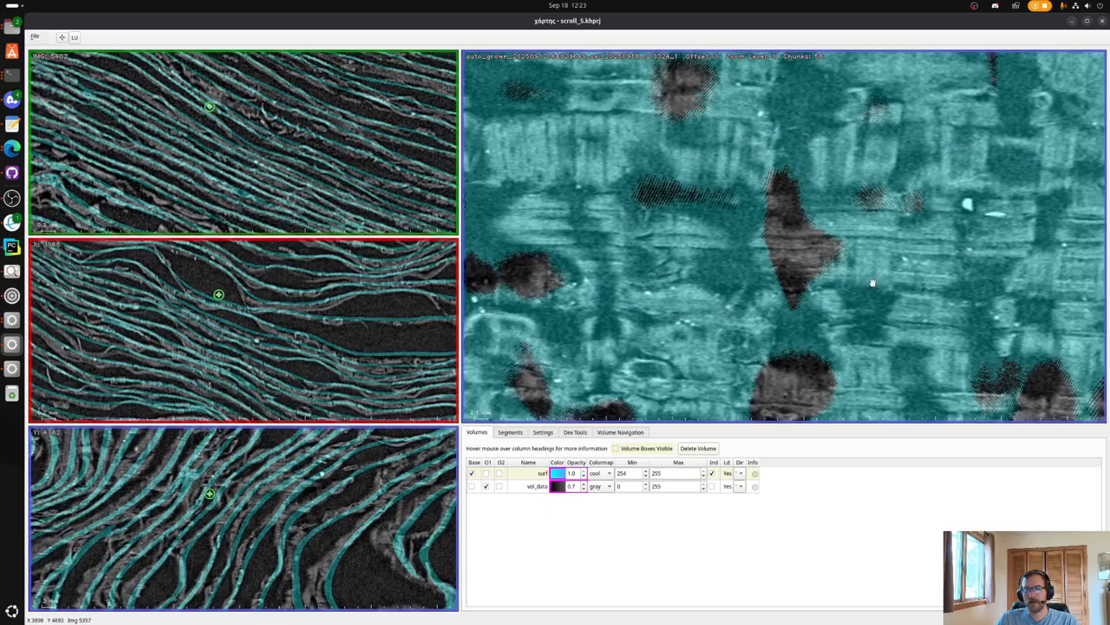
{"action": "left_click", "coordinate": [583, 484]}
{"action": "left_click", "coordinate": [584, 485]}
{"action": "left_click", "coordinate": [583, 484]}
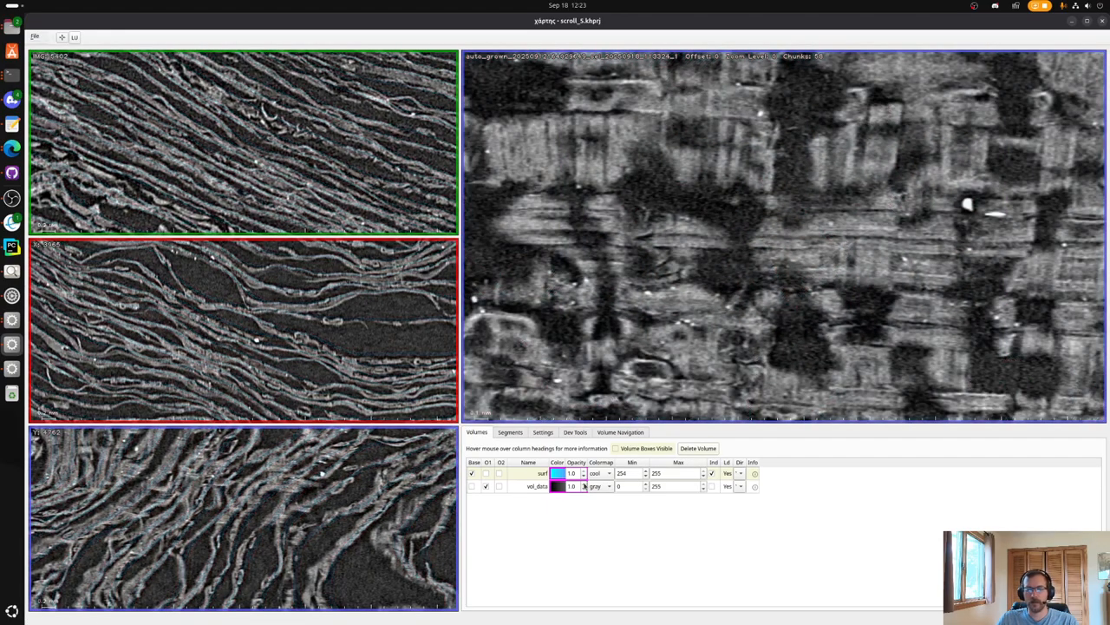
{"action": "left_click", "coordinate": [787, 244]}
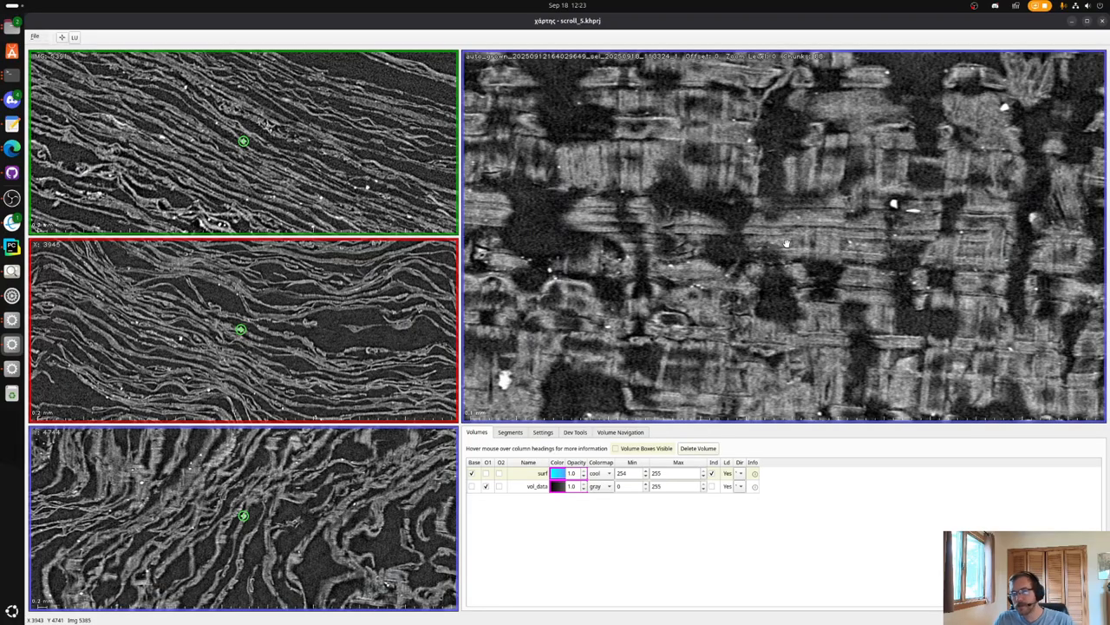
{"action": "scroll", "coordinate": [775, 244], "scroll_direction": "down", "scroll_amount": 1}
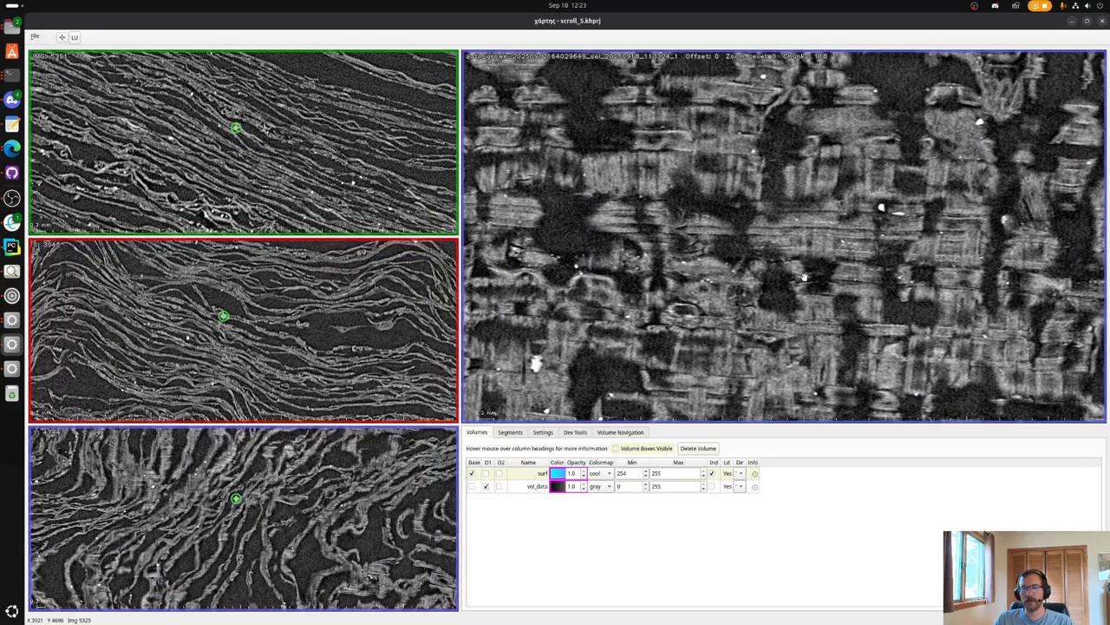
{"action": "left_click_drag", "start_coordinate": [666, 211], "coordinate": [834, 194]}
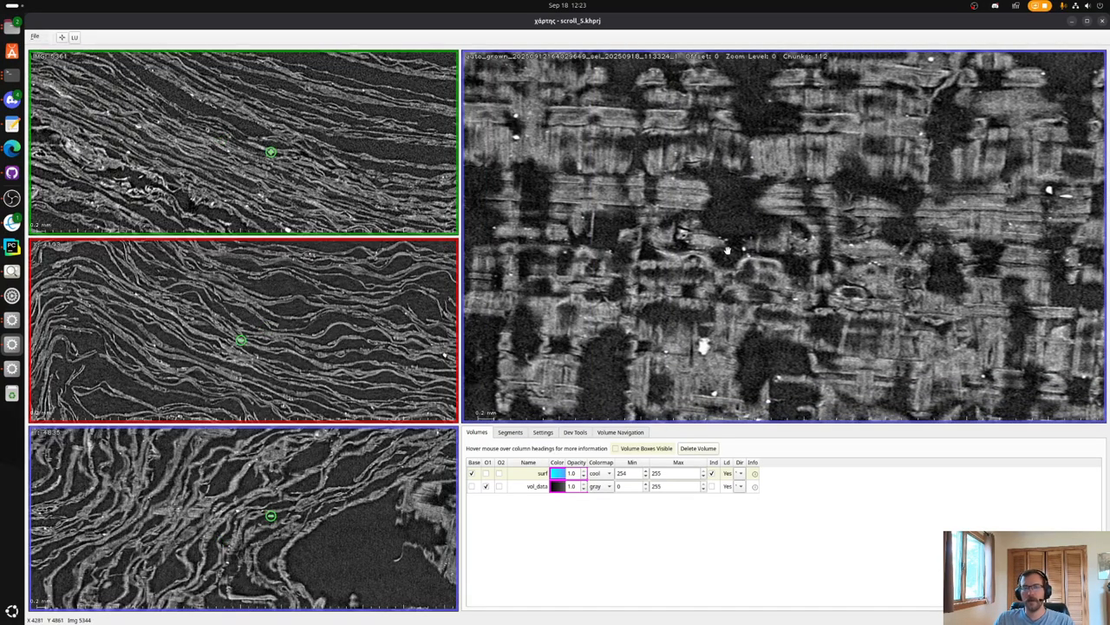
{"action": "scroll", "coordinate": [812, 248], "scroll_direction": "down", "scroll_amount": 4}
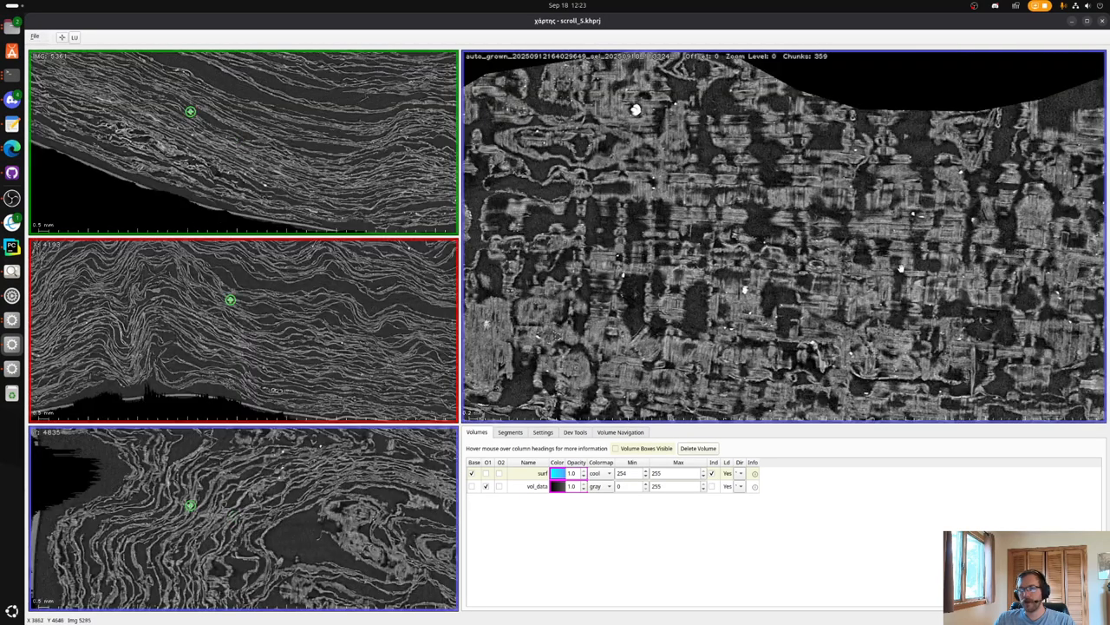
Show the mesh and set the vol_data volume's opacity to 0.7 to check the surface overlay out to the segment's edge.
{"action": "key", "text": "v"}
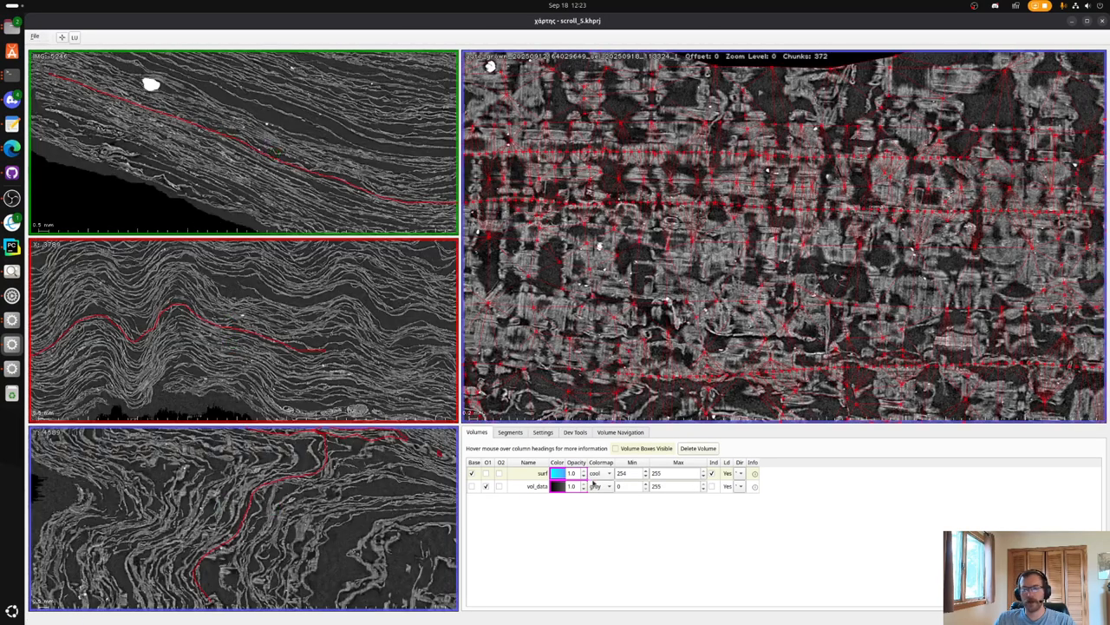
{"action": "scroll", "coordinate": [586, 486], "scroll_direction": "down", "scroll_amount": 3}
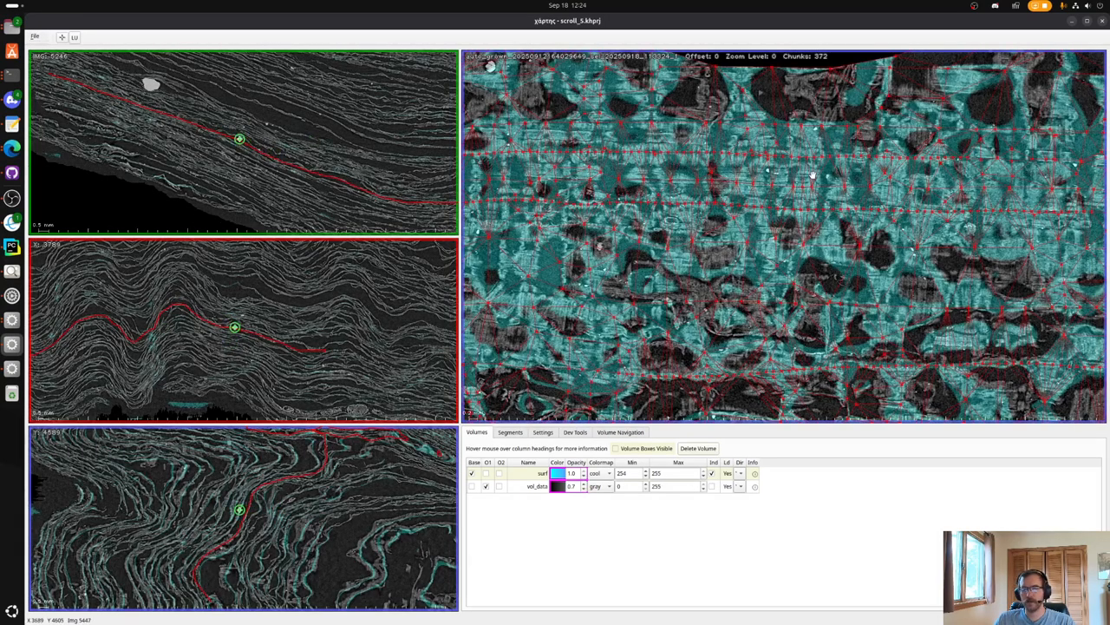
{"action": "left_click_drag", "start_coordinate": [931, 269], "coordinate": [642, 237]}
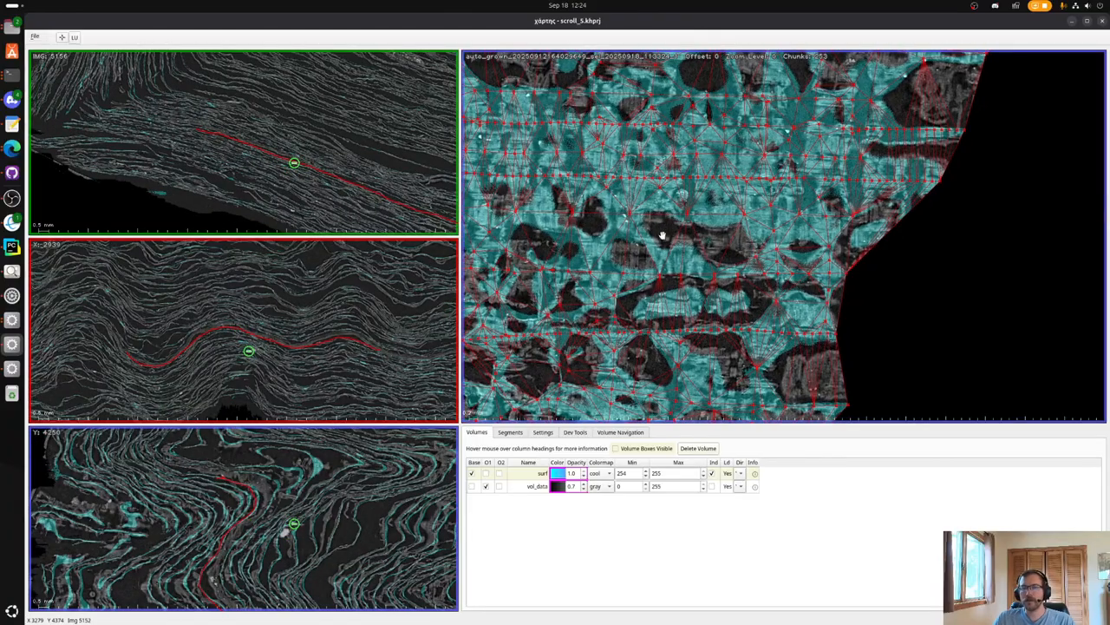
{"action": "left_click_drag", "start_coordinate": [645, 194], "coordinate": [1009, 182]}
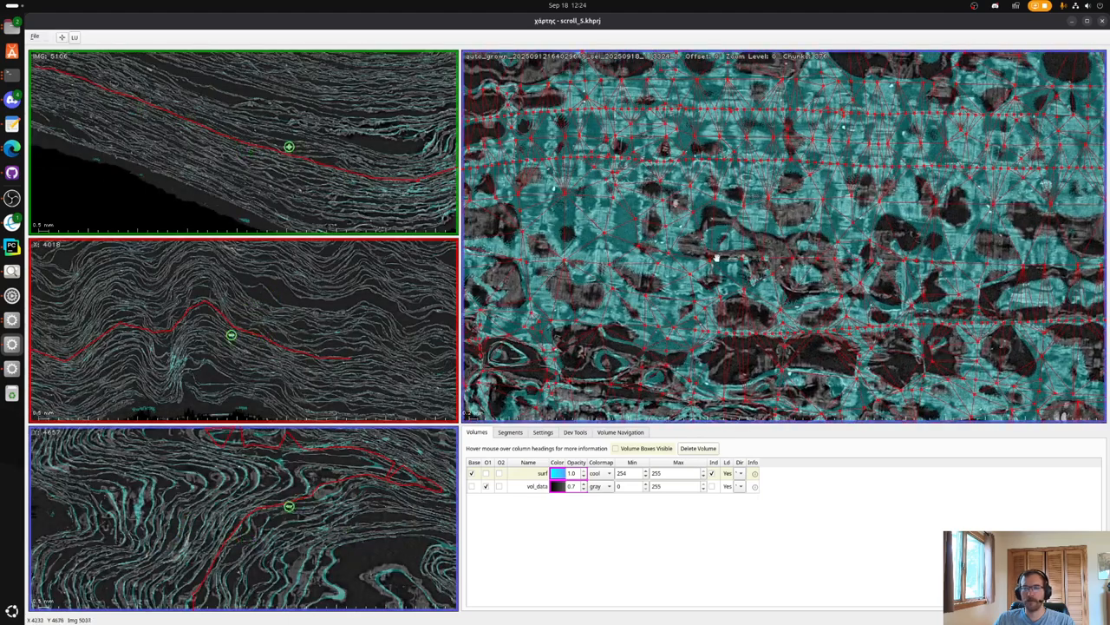
Add nodes along the sheet in slice IMG 5161 on both sides of X 4475, including about X 4533, Y 4837 and X 4638, Y 4866.
{"action": "scroll", "coordinate": [811, 250], "scroll_direction": "up", "scroll_amount": 3}
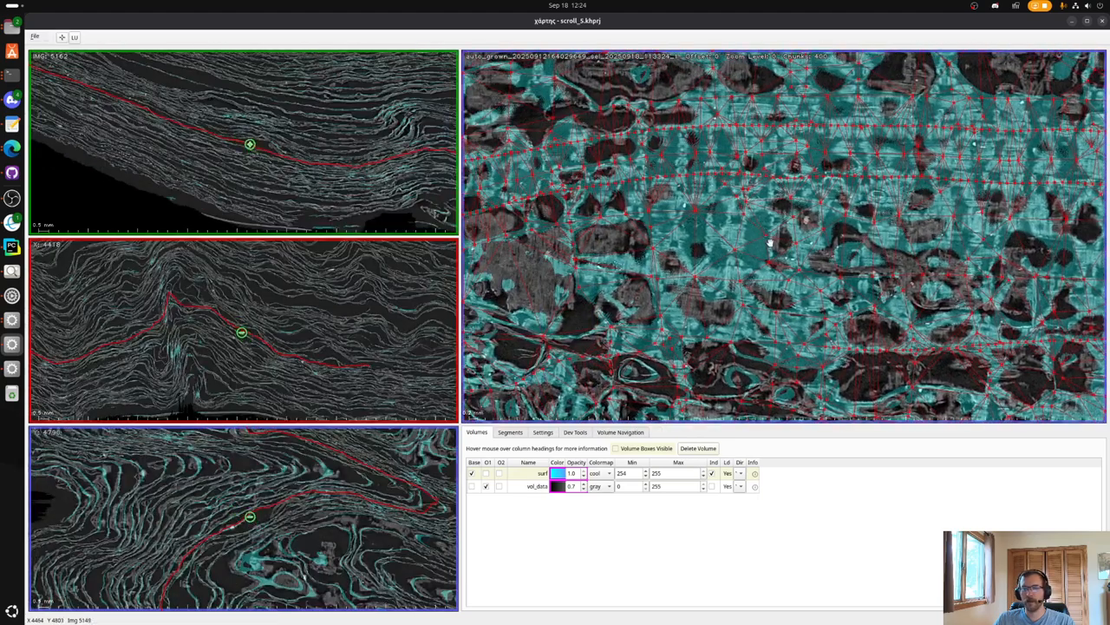
{"action": "scroll", "coordinate": [760, 230], "scroll_direction": "up", "scroll_amount": 3}
{"action": "left_click", "coordinate": [715, 234]}
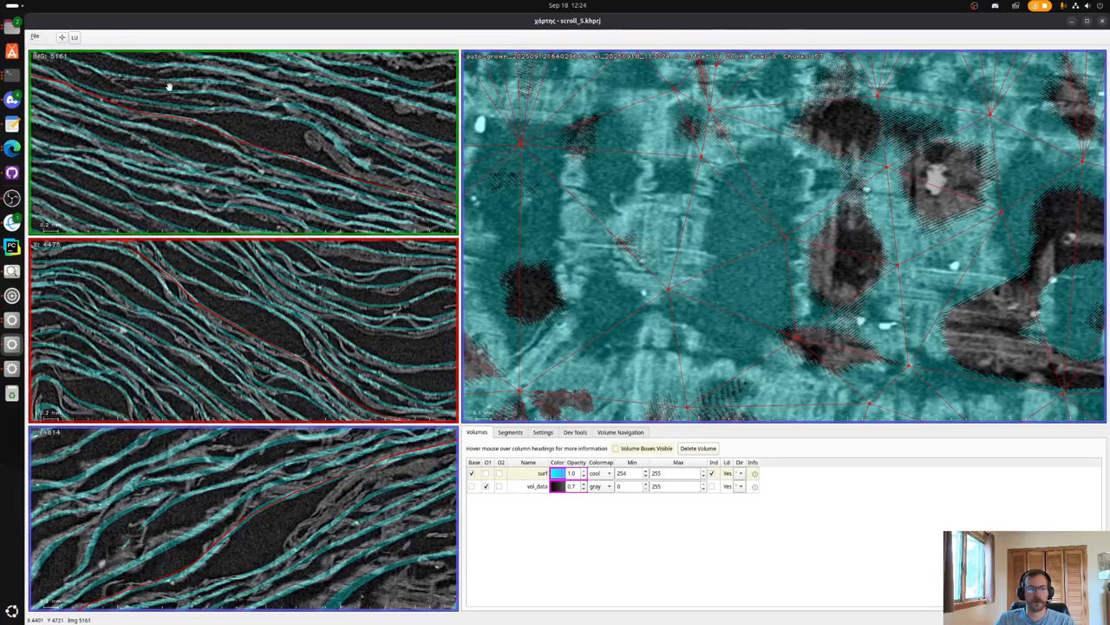
{"action": "scroll", "coordinate": [173, 95], "scroll_direction": "up", "scroll_amount": 3}
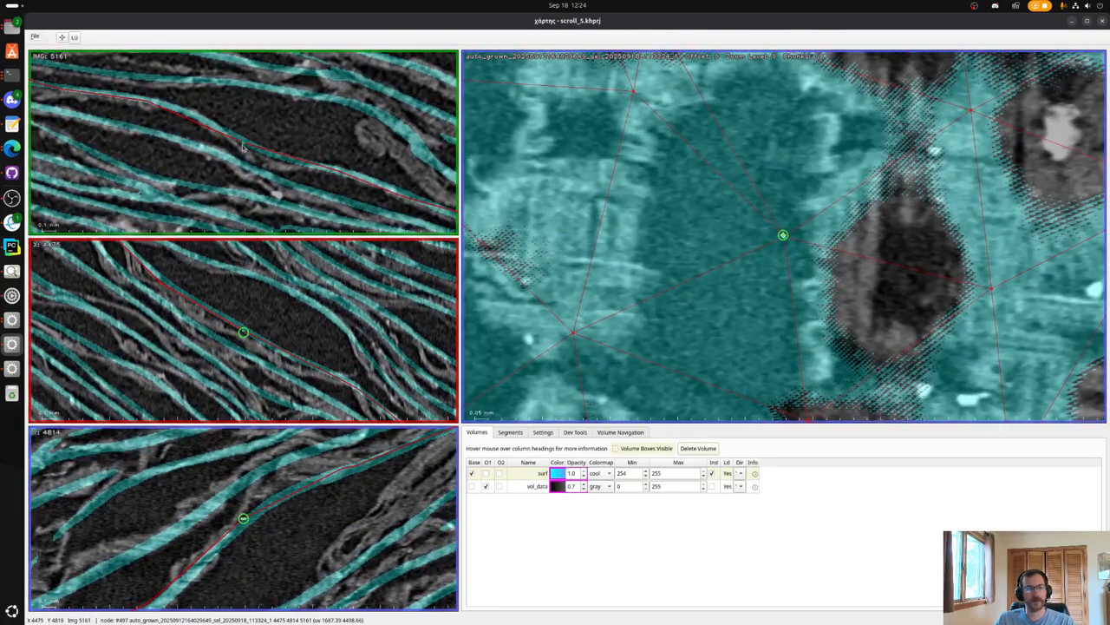
{"action": "left_click", "coordinate": [202, 123]}
{"action": "left_click", "coordinate": [305, 167]}
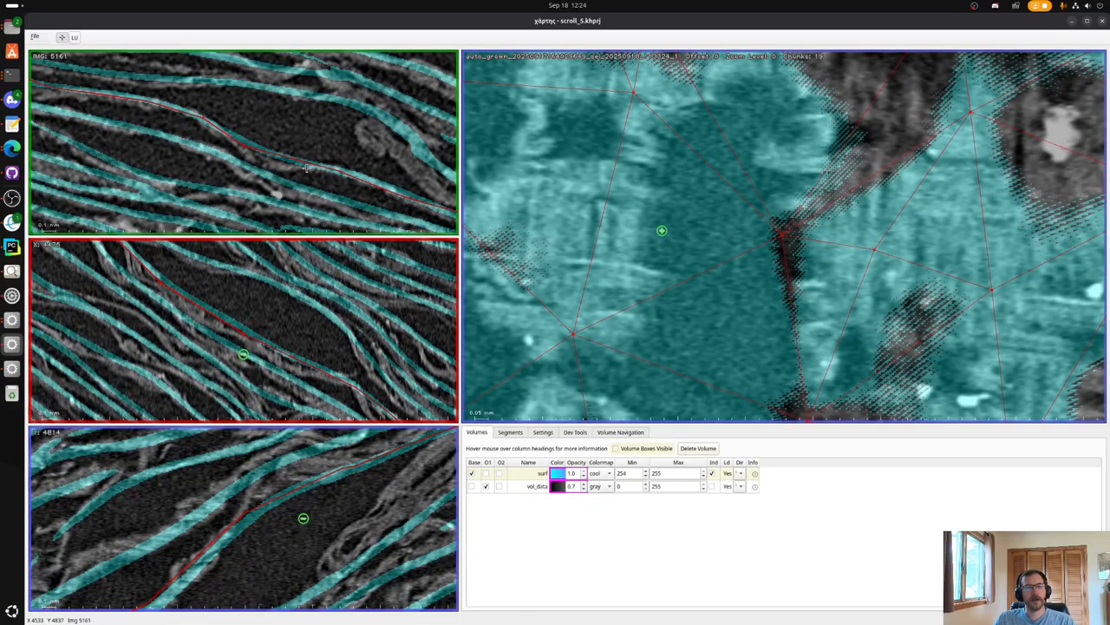
{"action": "left_click", "coordinate": [417, 198]}
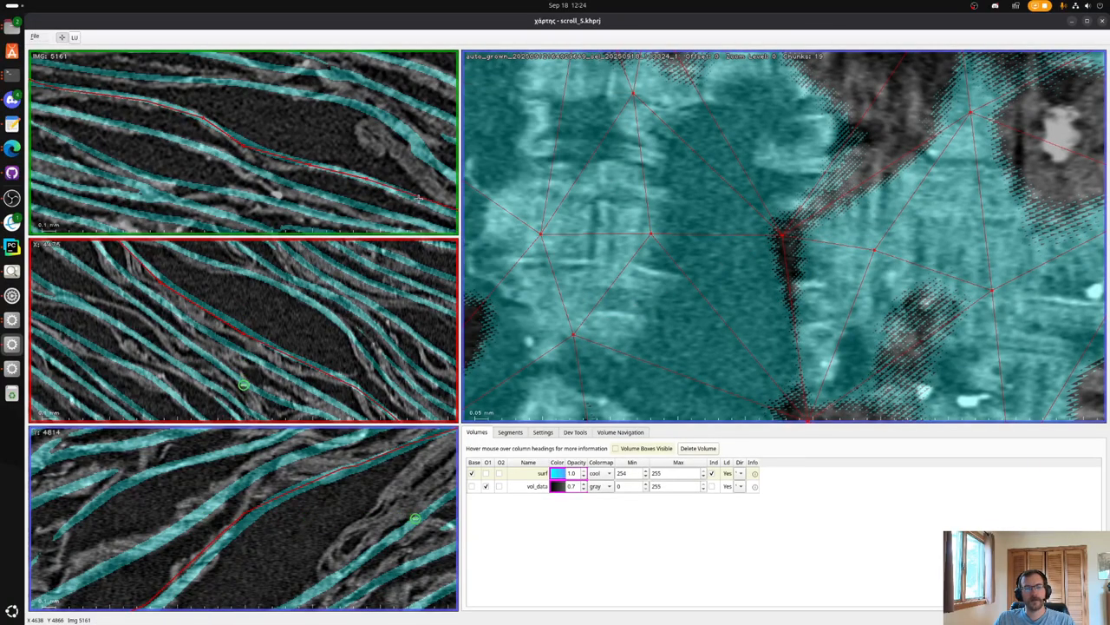
Move the node at X 4475, Y 4814 onto the sheet and add nodes on both sides, one at about Y 4844, IMG 5208.
{"action": "left_click", "coordinate": [246, 336]}
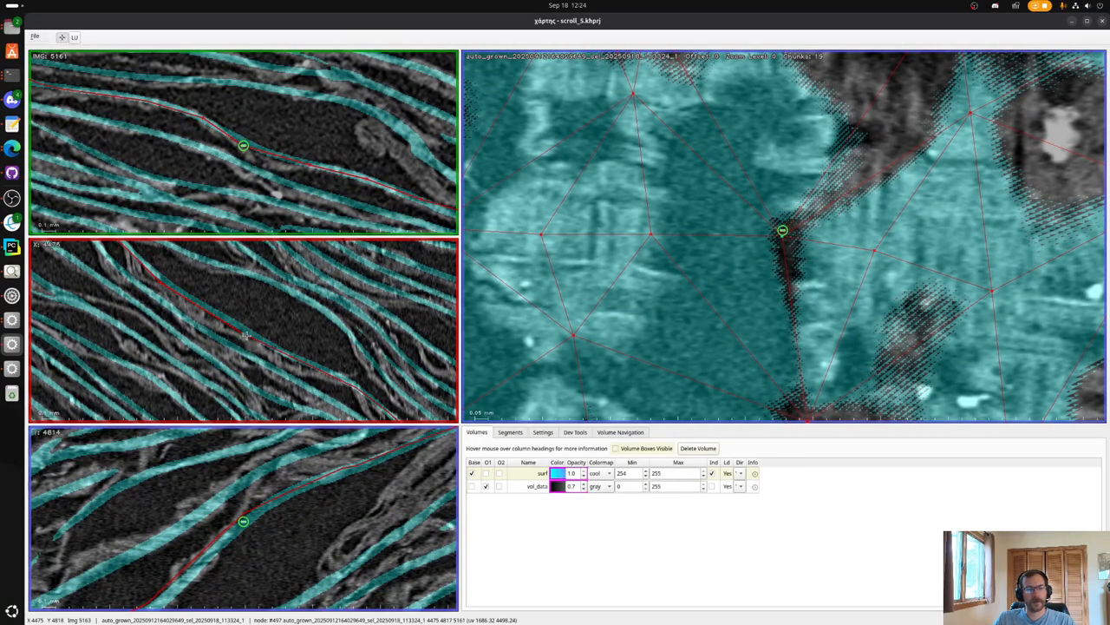
{"action": "left_click", "coordinate": [294, 361], "text": "shift"}
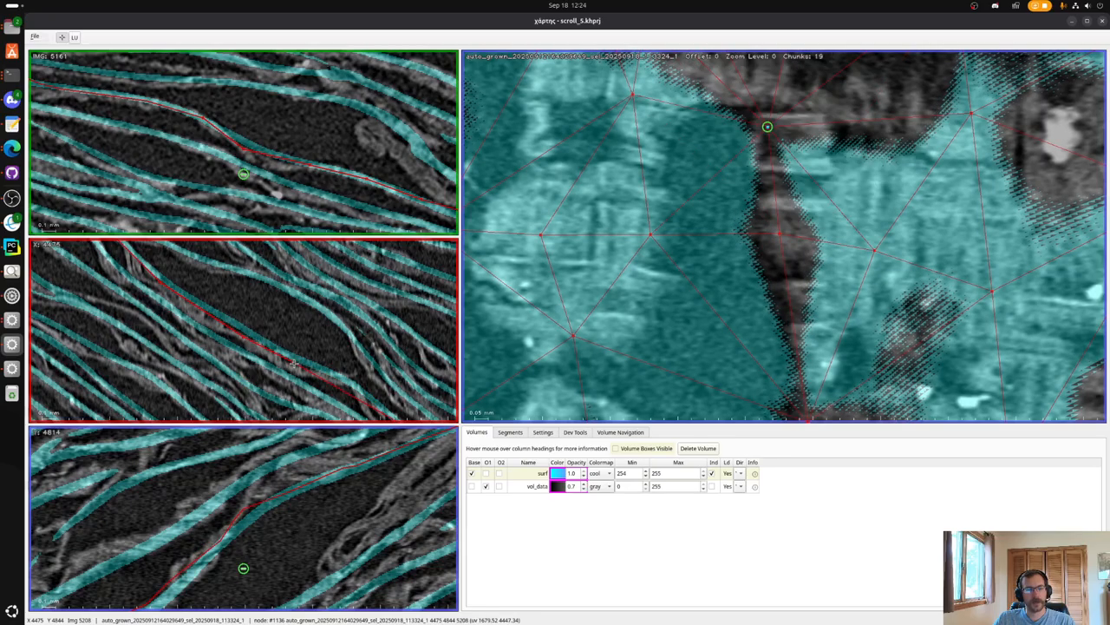
{"action": "left_click", "coordinate": [187, 302], "text": "shift"}
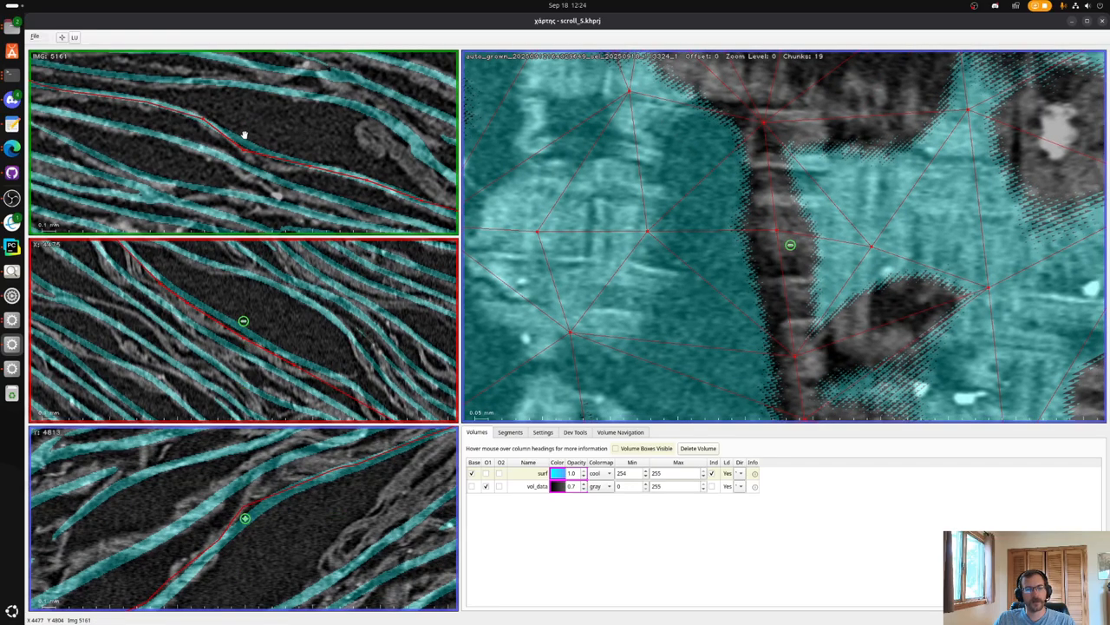
{"action": "left_click_drag", "start_coordinate": [205, 146], "coordinate": [151, 121]}
Save the scroll_5 project and open the list of segments.
{"action": "scroll", "coordinate": [700, 202], "scroll_direction": "down", "scroll_amount": 4}
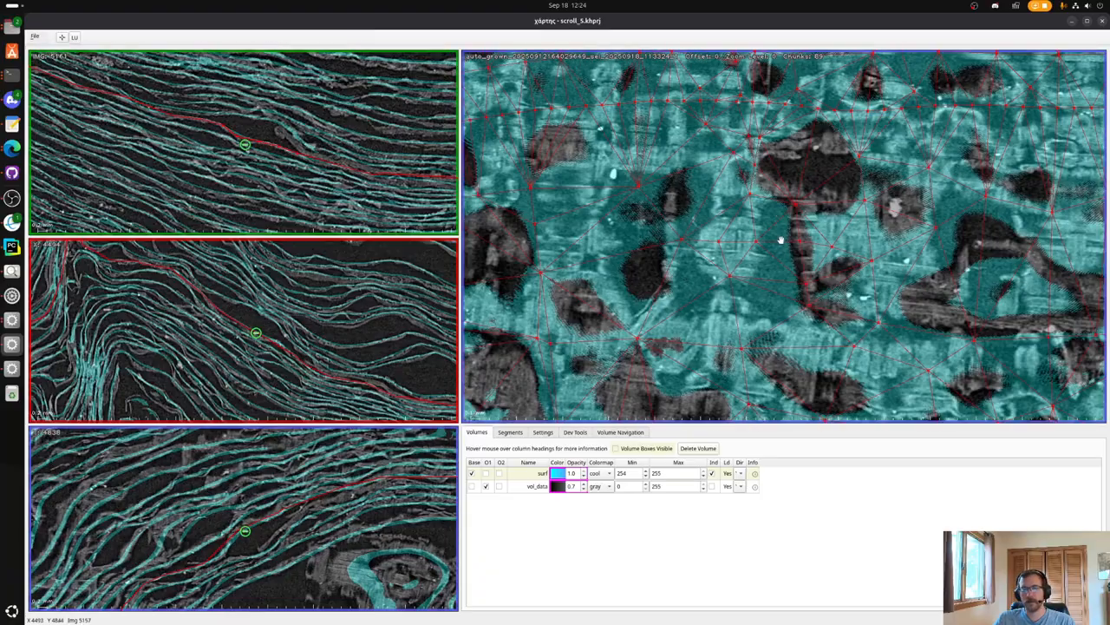
{"action": "scroll", "coordinate": [803, 296], "scroll_direction": "down", "scroll_amount": 3}
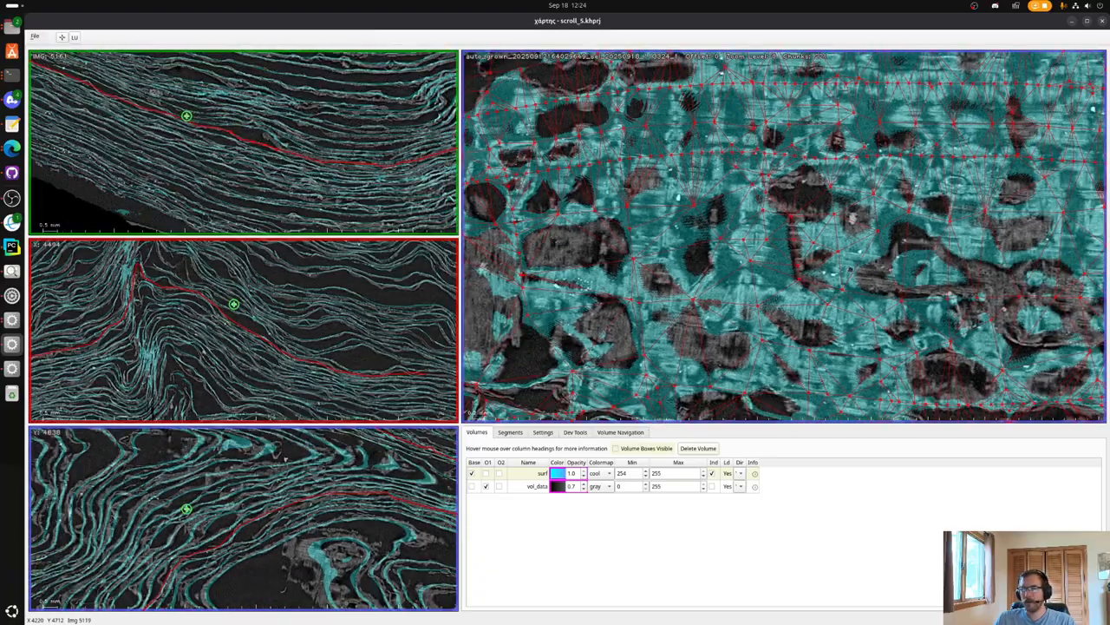
{"action": "scroll", "coordinate": [779, 259], "scroll_direction": "down", "scroll_amount": 2}
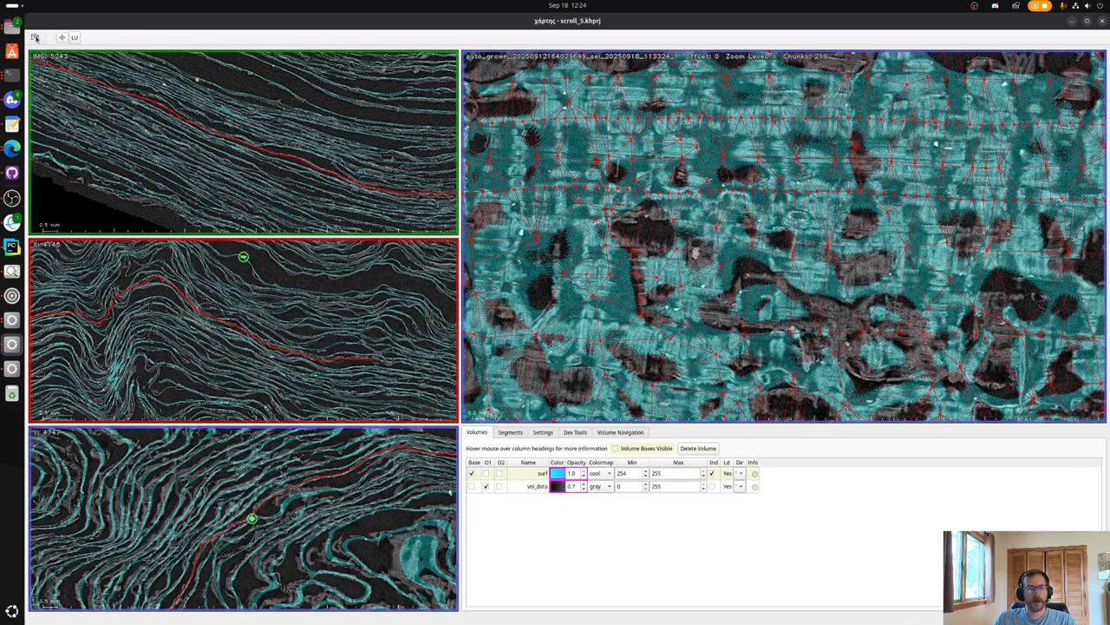
{"action": "left_click", "coordinate": [36, 38]}
{"action": "left_click", "coordinate": [74, 70]}
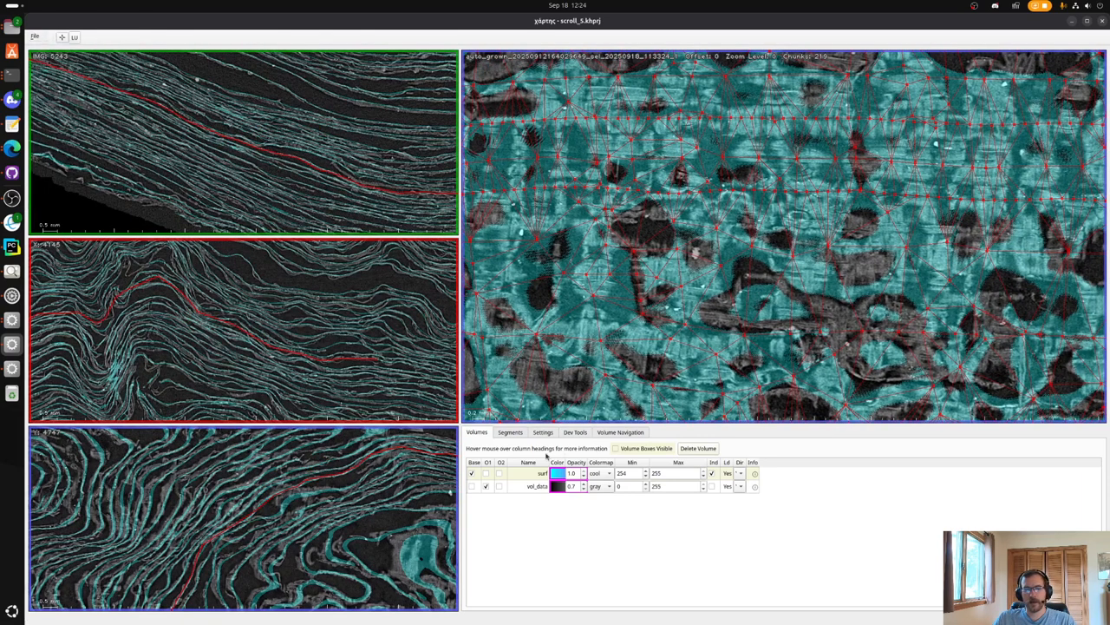
{"action": "left_click", "coordinate": [511, 432]}
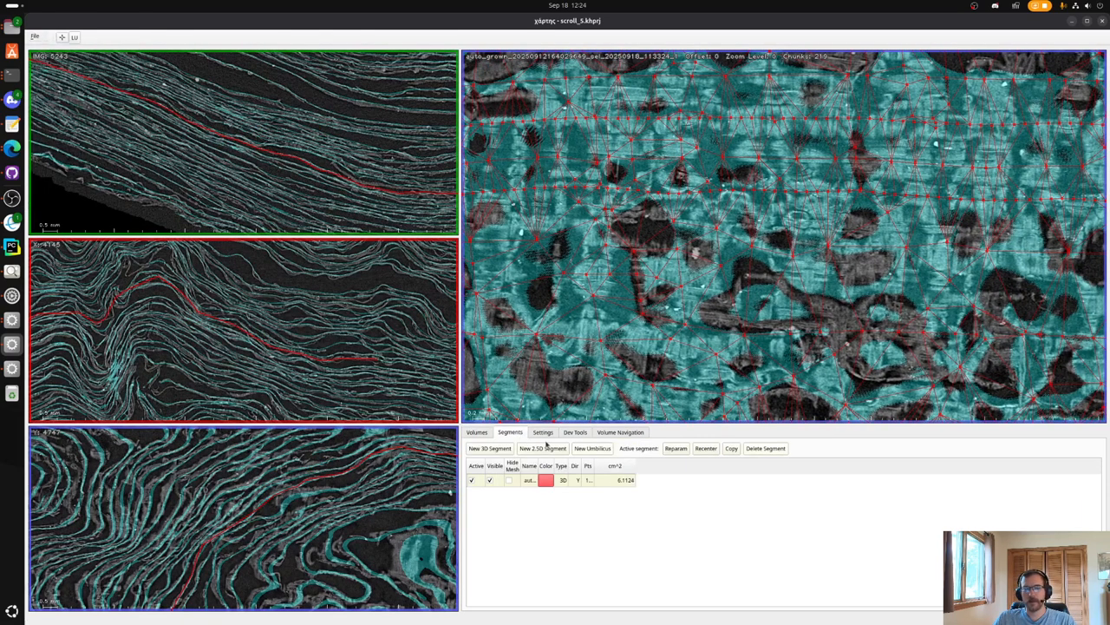
Reparameterize the active segment and inspect its surface overlay across both edges and the middle area.
{"action": "left_click", "coordinate": [676, 448]}
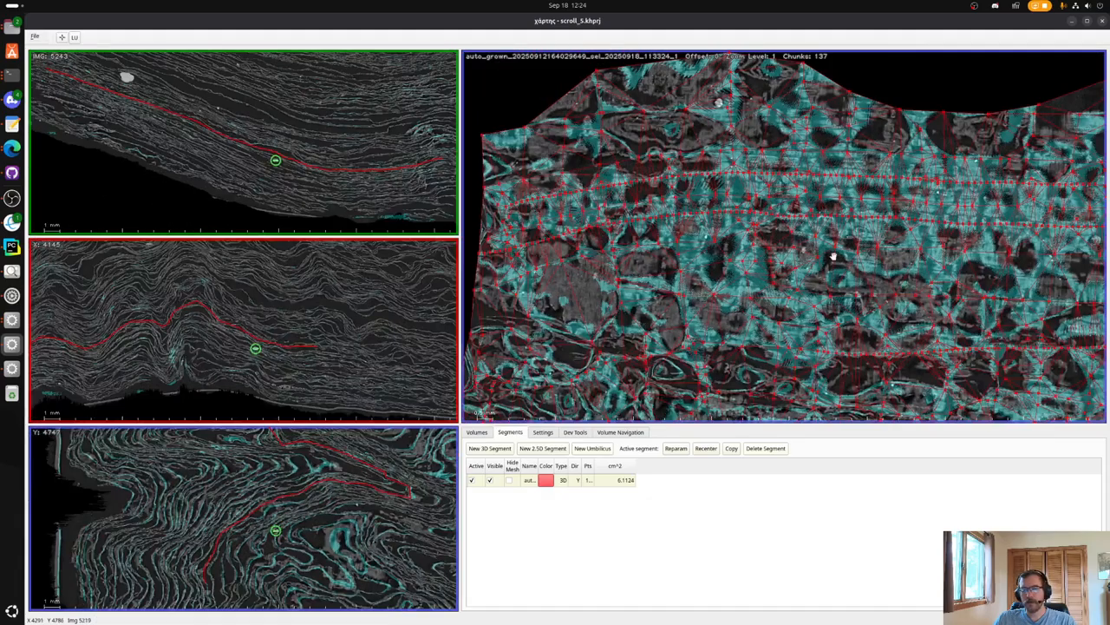
{"action": "left_click_drag", "start_coordinate": [940, 284], "coordinate": [704, 250]}
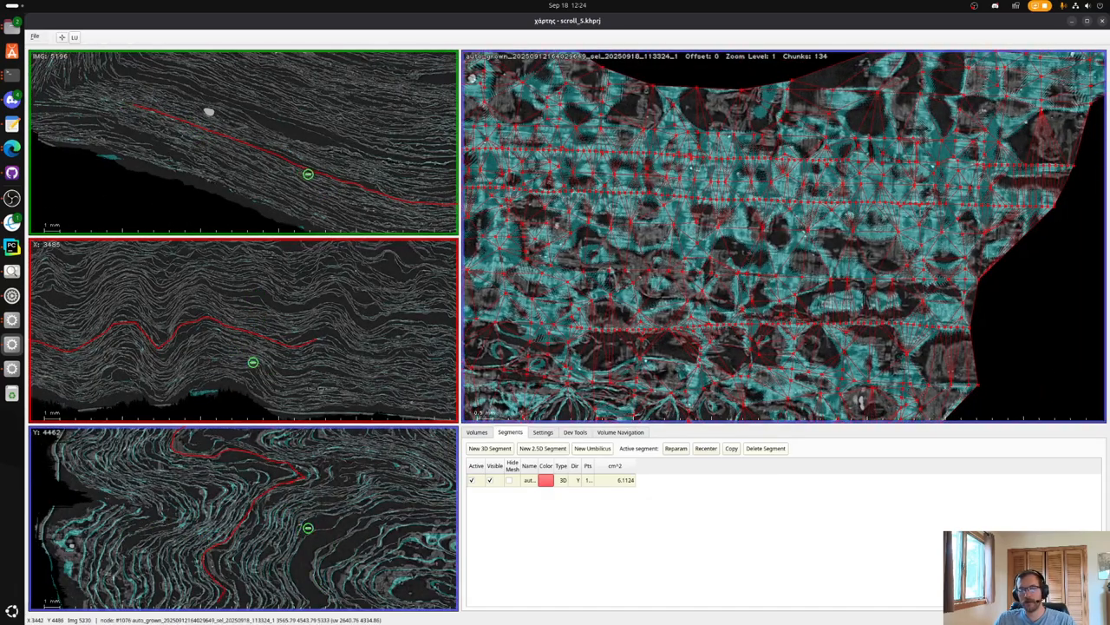
{"action": "left_click_drag", "start_coordinate": [684, 184], "coordinate": [973, 203]}
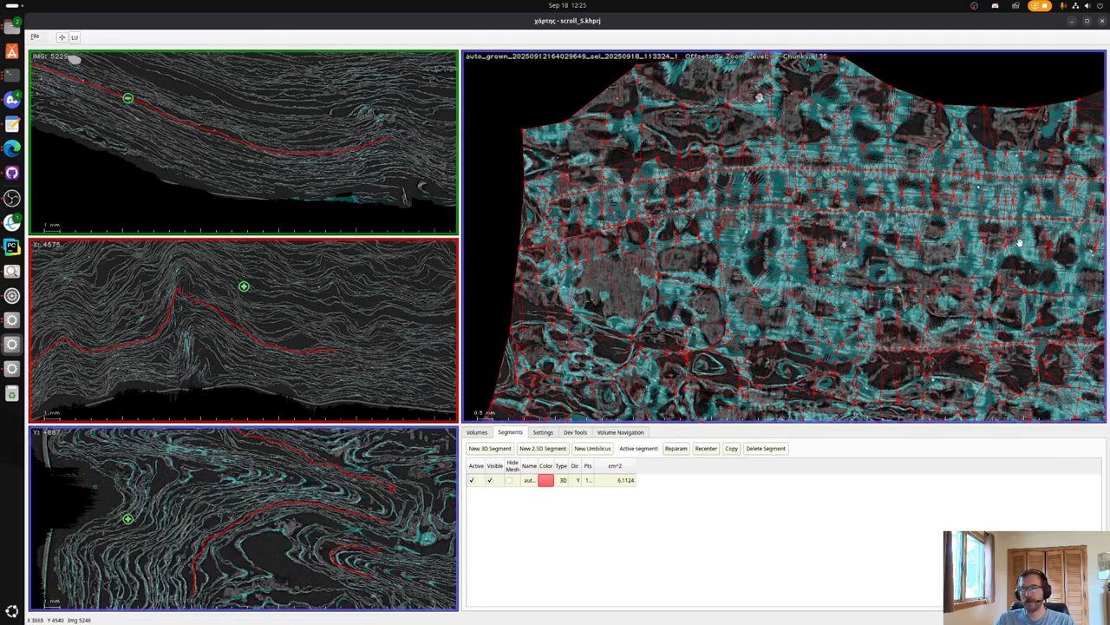
{"action": "scroll", "coordinate": [805, 246], "scroll_direction": "up", "scroll_amount": 3}
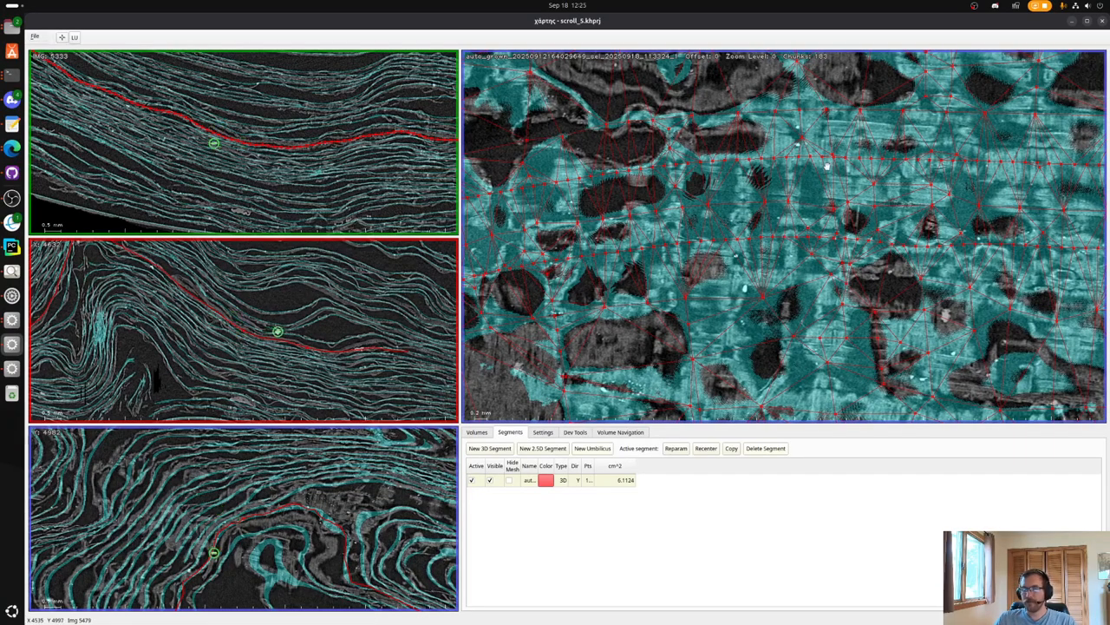
{"action": "left_click_drag", "start_coordinate": [946, 316], "coordinate": [579, 214]}
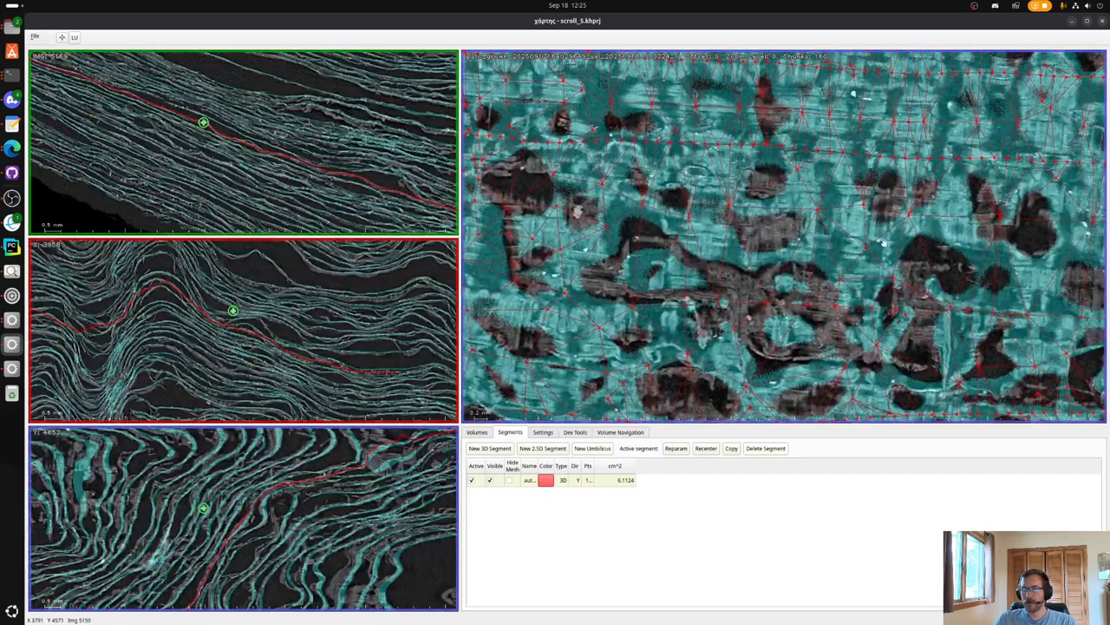
{"action": "scroll", "coordinate": [751, 319], "scroll_direction": "down", "scroll_amount": 2}
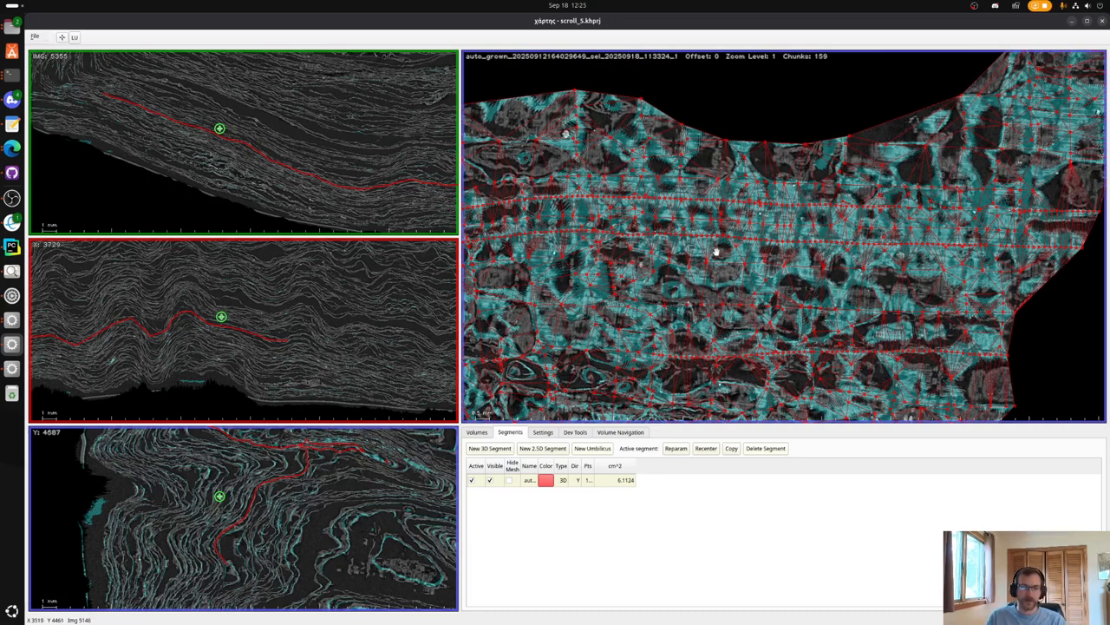
{"action": "scroll", "coordinate": [258, 168], "scroll_direction": "up", "scroll_amount": 5}
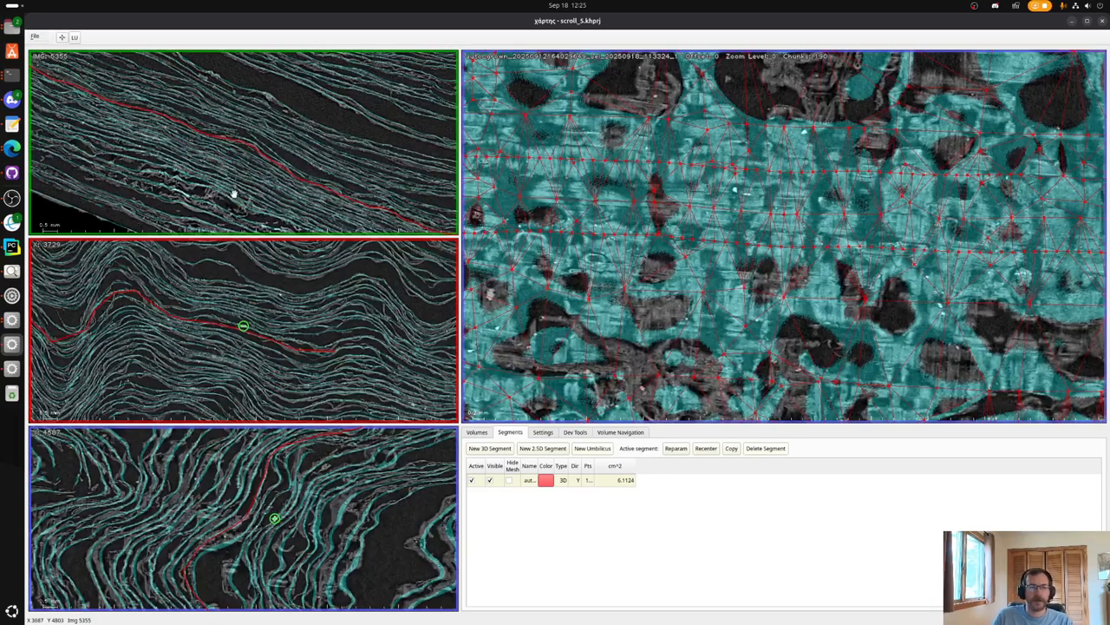
Examine the surface overlay in slice IMG 5355, following the sheets away from the segment from X 3729 to about X 2415.
{"action": "scroll", "coordinate": [245, 122], "scroll_direction": "up", "scroll_amount": 2}
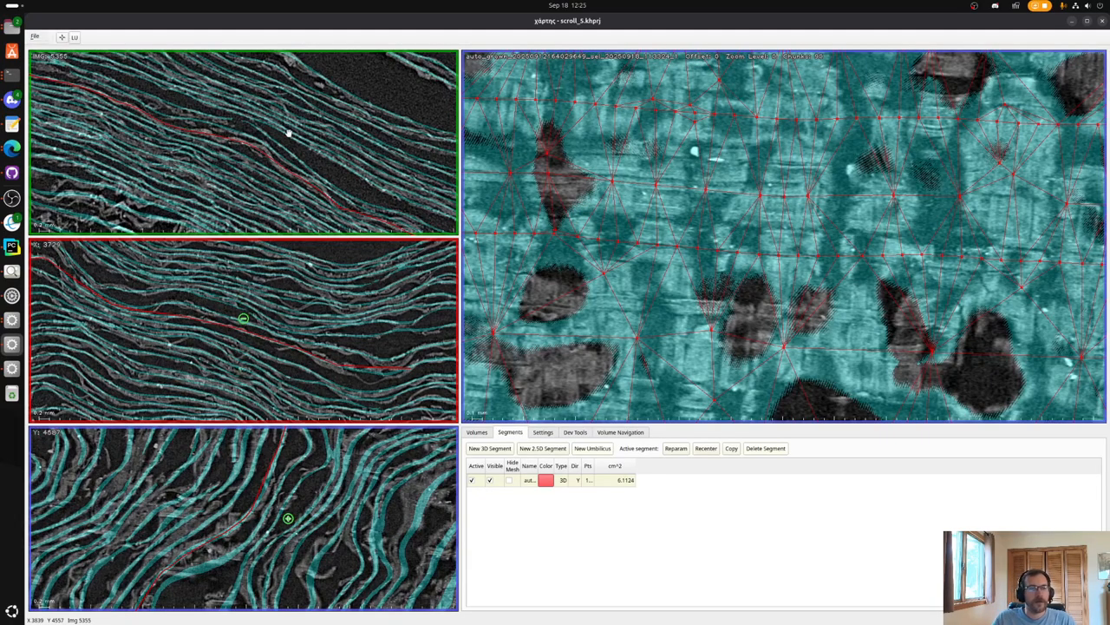
{"action": "scroll", "coordinate": [277, 124], "scroll_direction": "up", "scroll_amount": 2}
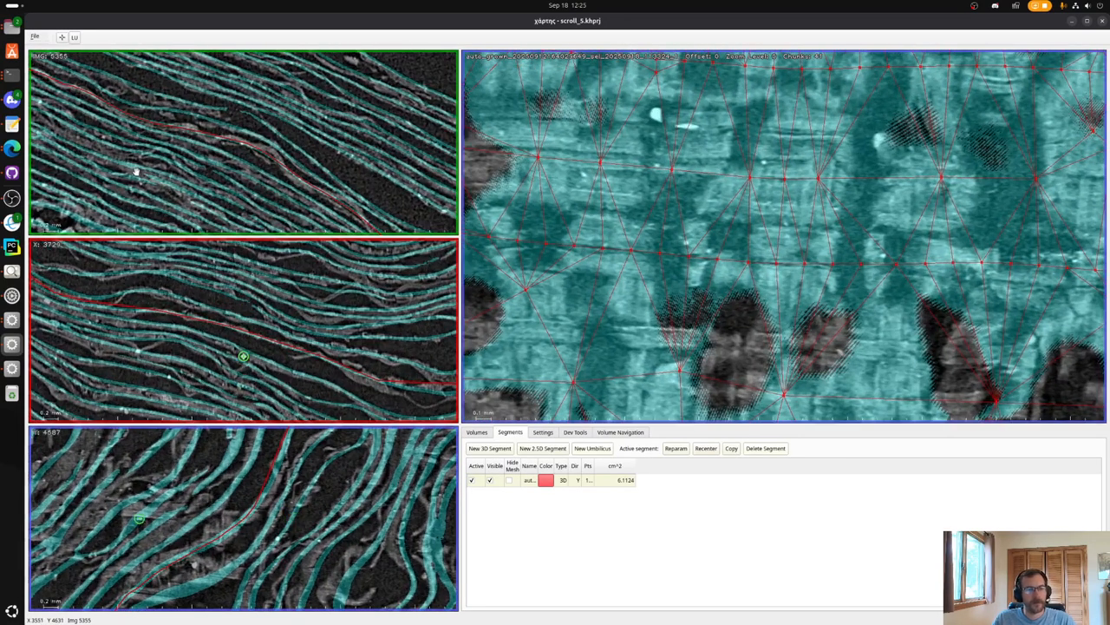
{"action": "left_click_drag", "start_coordinate": [130, 178], "coordinate": [377, 183]}
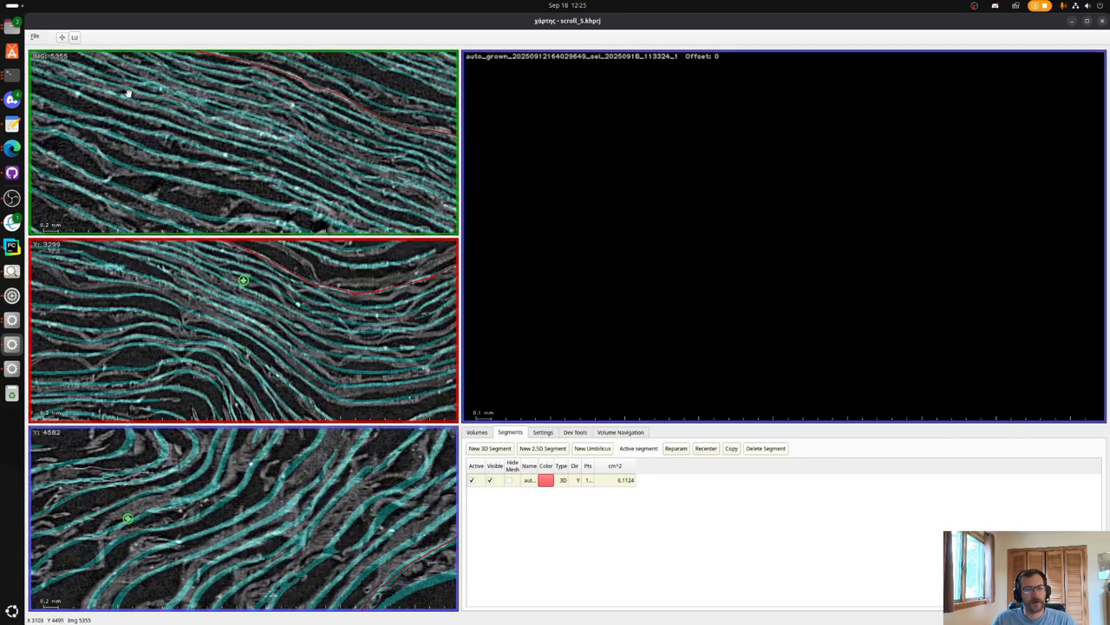
{"action": "mouse_move", "coordinate": [148, 153]}
{"action": "left_mouse_down"}
{"action": "mouse_move", "coordinate": [339, 205]}
{"action": "mouse_move", "coordinate": [239, 166]}
{"action": "mouse_move", "coordinate": [319, 186]}
{"action": "left_mouse_up"}
{"action": "left_click_drag", "start_coordinate": [133, 133], "coordinate": [273, 159]}
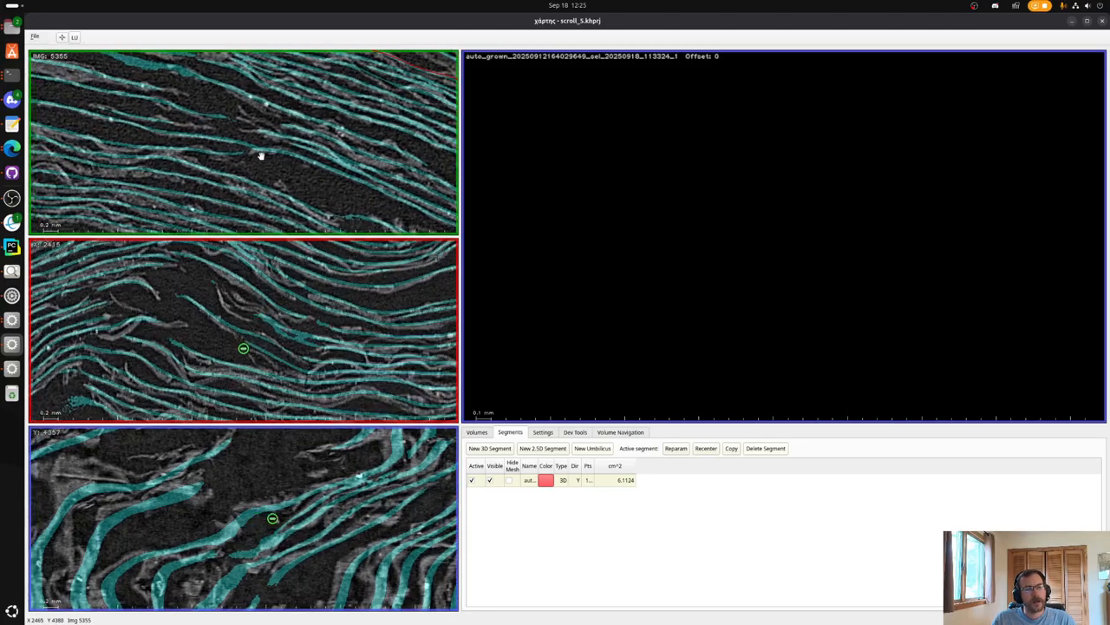
Follow the wraps of slice IMG 5355 around to the opposite side of the scroll and examine the tightly packed sheets near X 3531, Y 588.
{"action": "scroll", "coordinate": [235, 151], "scroll_direction": "down", "scroll_amount": 4}
{"action": "left_click_drag", "start_coordinate": [146, 131], "coordinate": [204, 152]}
{"action": "left_click_drag", "start_coordinate": [212, 74], "coordinate": [157, 227]}
{"action": "scroll", "coordinate": [242, 128], "scroll_direction": "up", "scroll_amount": 4}
{"action": "scroll", "coordinate": [290, 136], "scroll_direction": "down", "scroll_amount": 8}
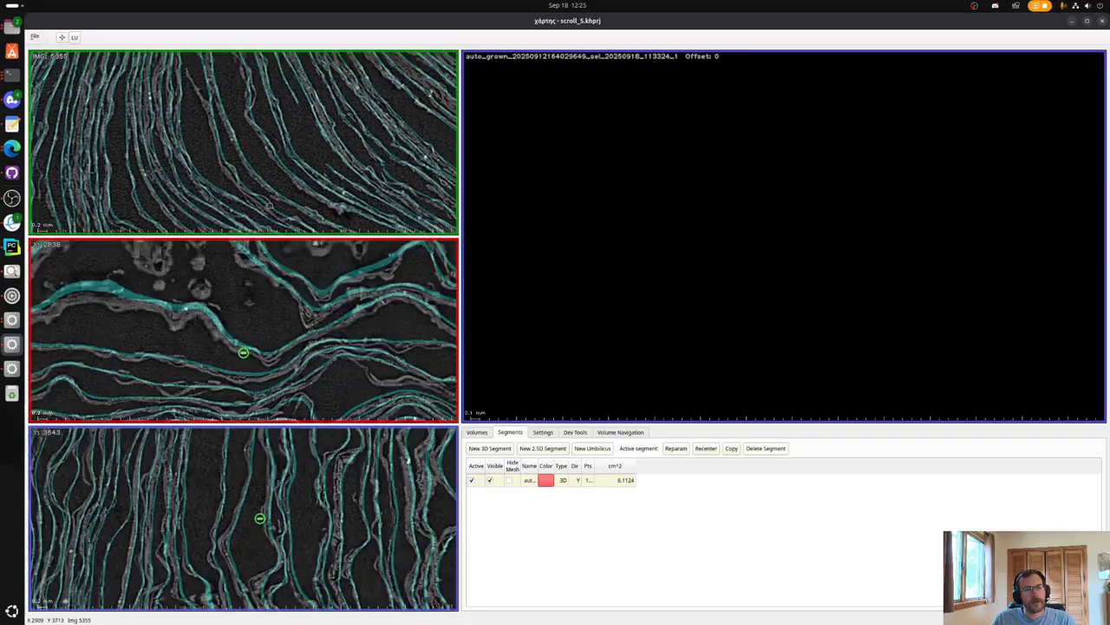
{"action": "left_click_drag", "start_coordinate": [243, 75], "coordinate": [217, 161]}
{"action": "left_click_drag", "start_coordinate": [262, 89], "coordinate": [261, 154]}
{"action": "left_click_drag", "start_coordinate": [297, 104], "coordinate": [277, 178]}
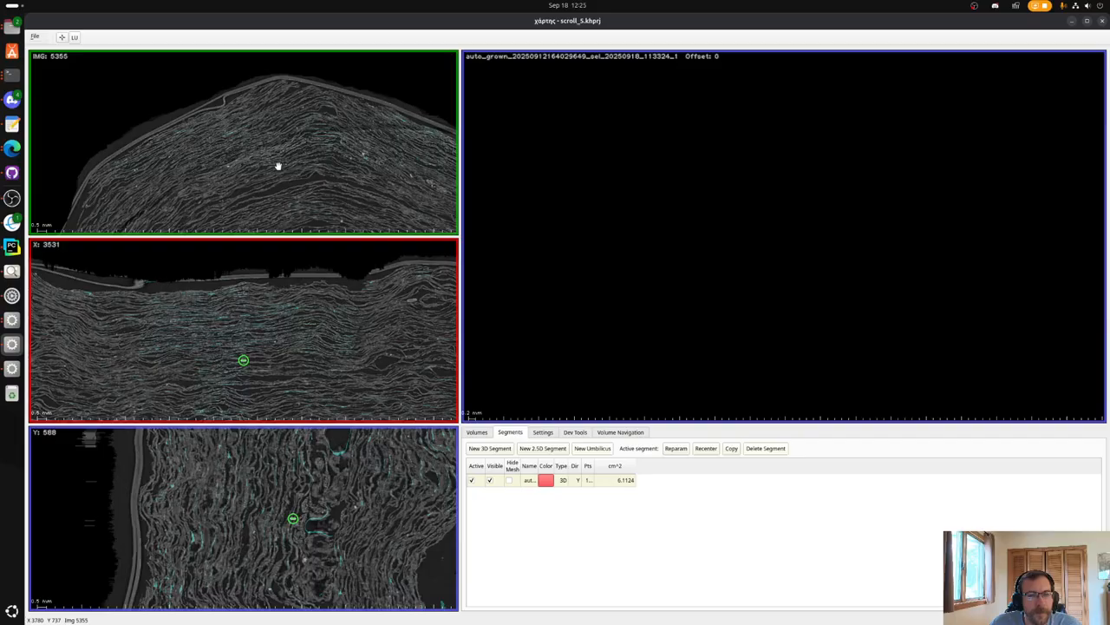
{"action": "scroll", "coordinate": [278, 166], "scroll_direction": "up", "scroll_amount": 10}
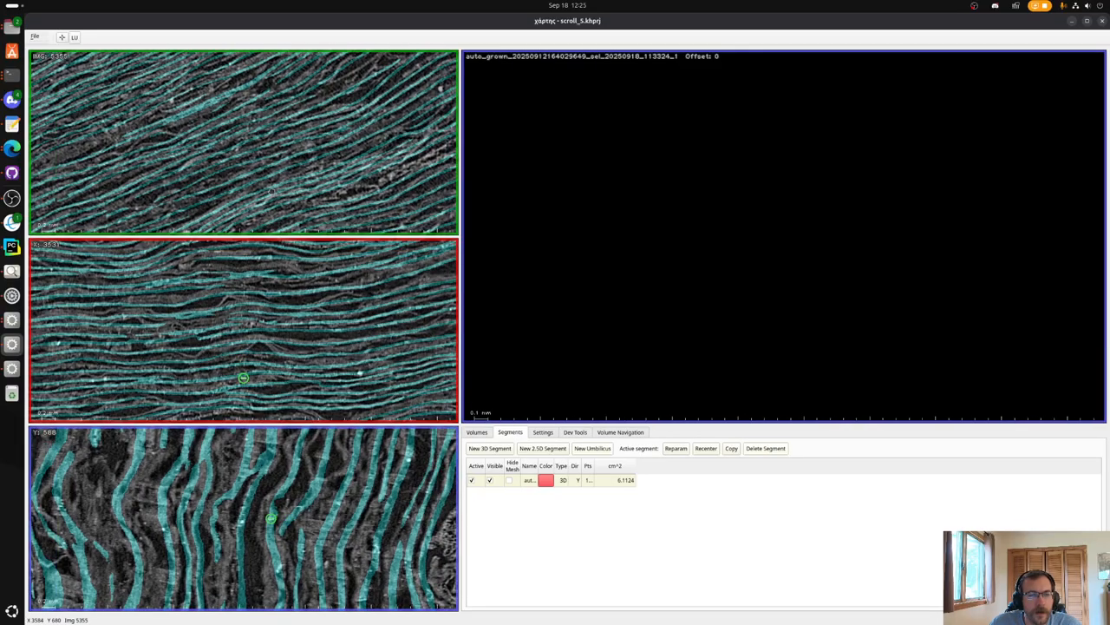
{"action": "left_click_drag", "start_coordinate": [283, 178], "coordinate": [287, 181]}
Raise the vol_data volume's opacity to 1.0 to inspect the bare scan, and bring the surface overlay back with an opacity of 0.6.
{"action": "left_click", "coordinate": [477, 432]}
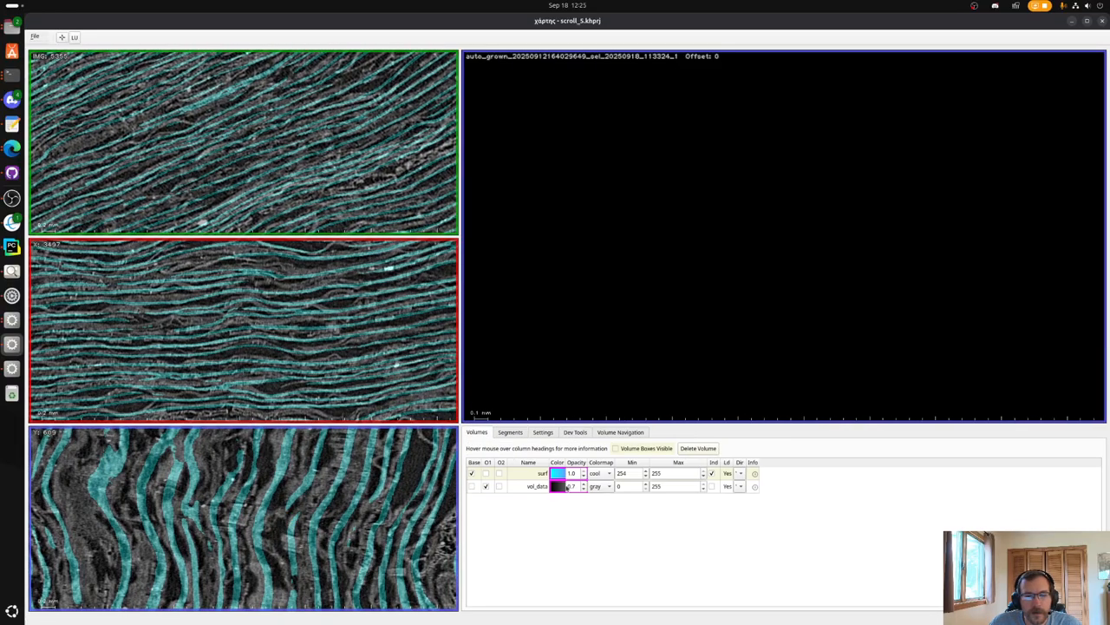
{"action": "scroll", "coordinate": [584, 486], "scroll_direction": "up", "scroll_amount": 3}
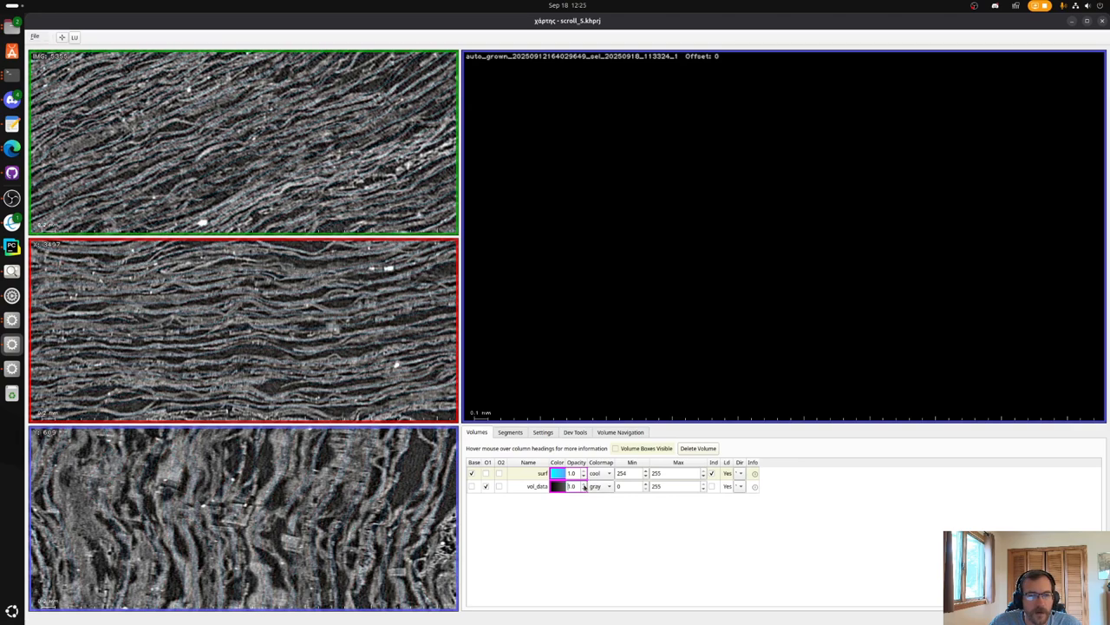
{"action": "left_click", "coordinate": [248, 135]}
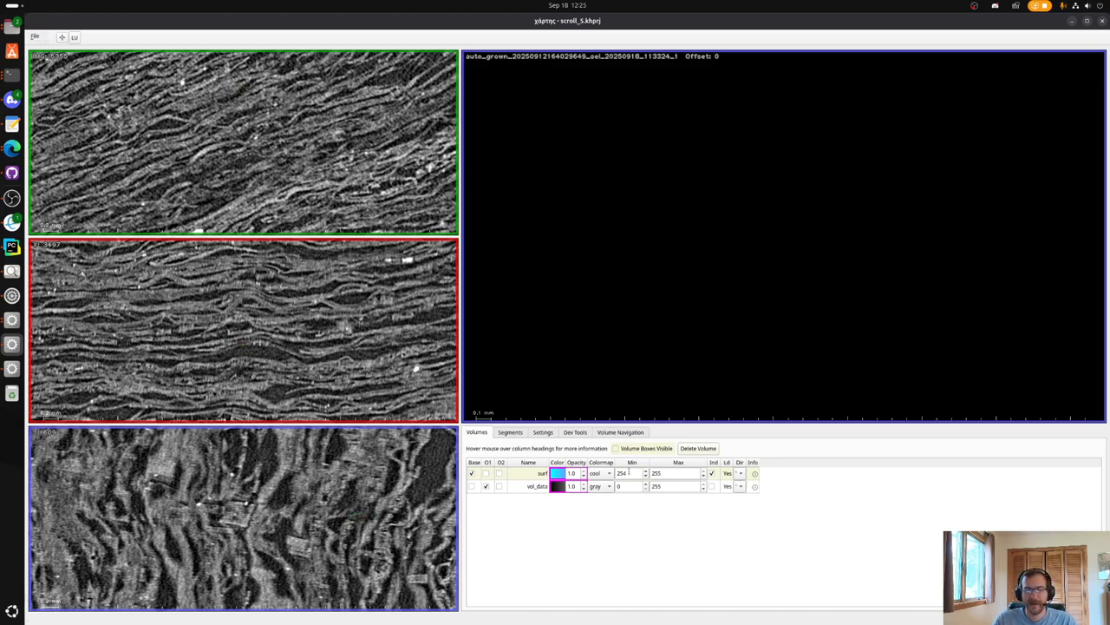
{"action": "left_click", "coordinate": [586, 490]}
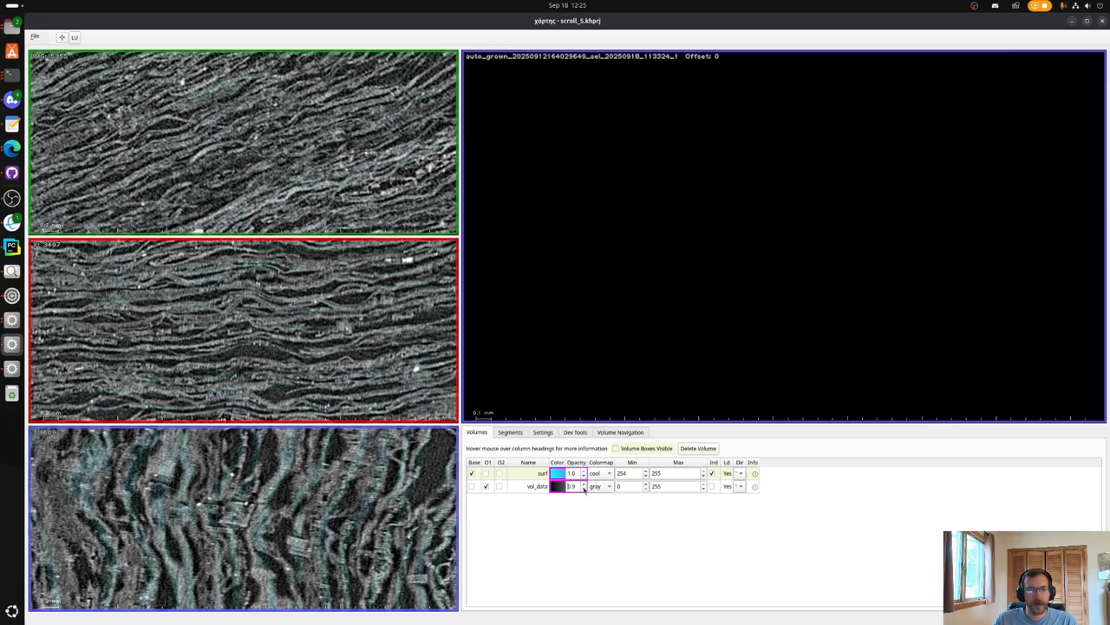
{"action": "left_click", "coordinate": [586, 490]}
{"action": "left_click", "coordinate": [586, 490]}
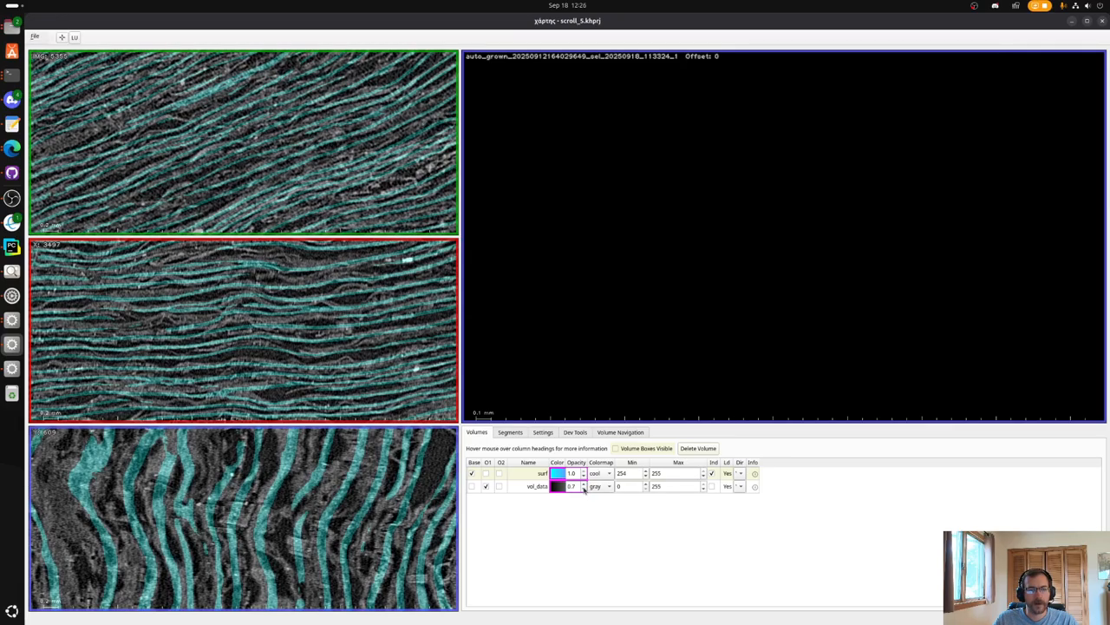
{"action": "left_click", "coordinate": [586, 488]}
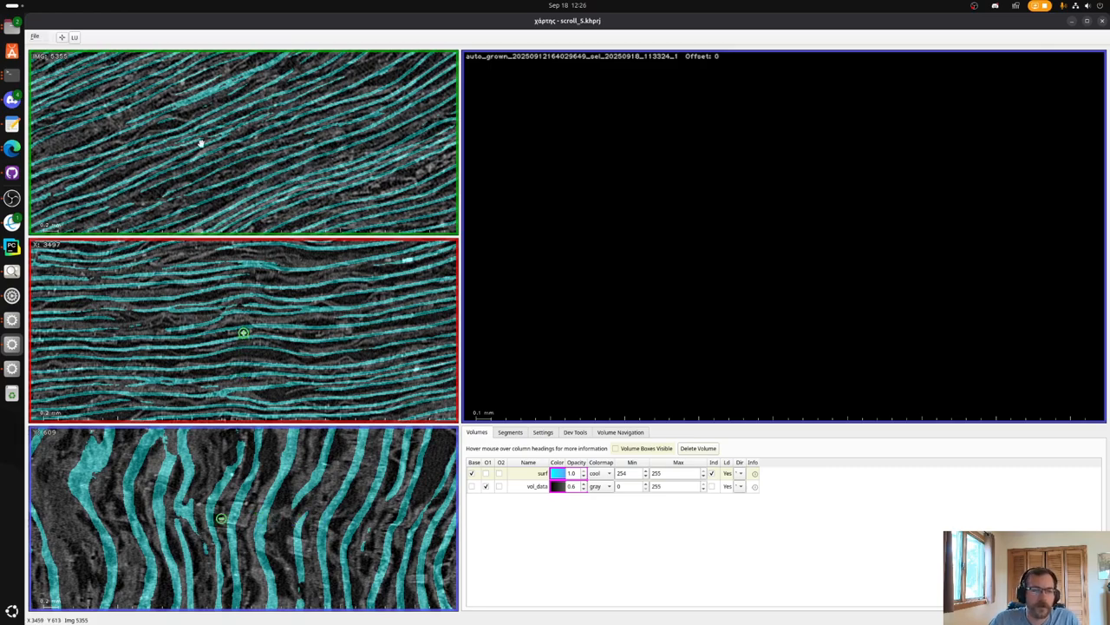
Examine how the surface overlay separates the compressed sheets in slice IMG 5355 from X 3507 to X 3685, Y 392.
{"action": "left_click", "coordinate": [291, 172]}
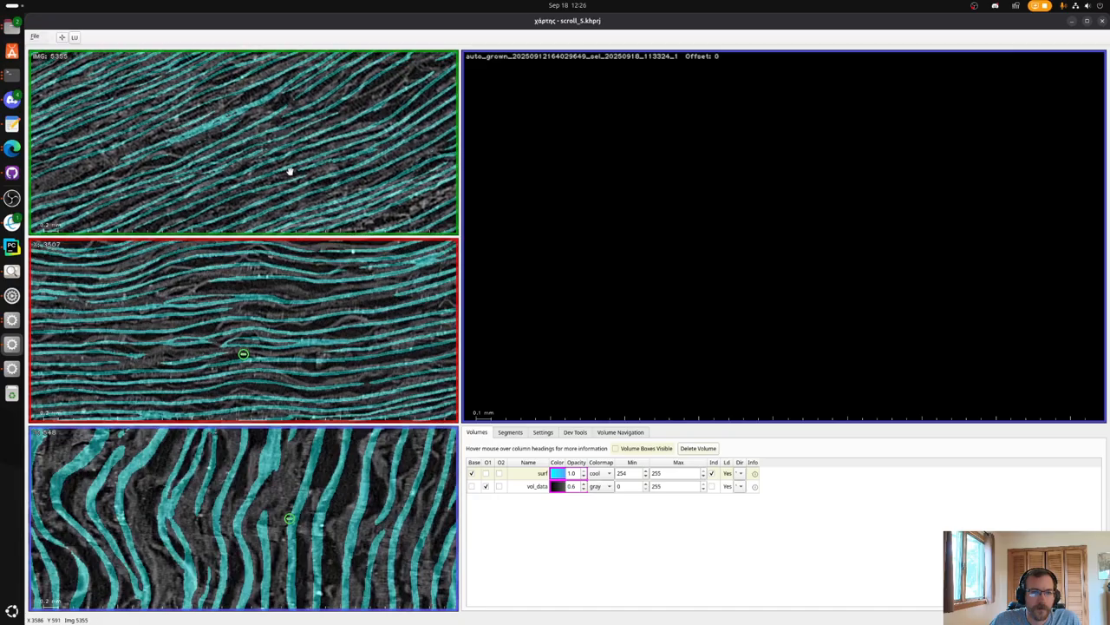
{"action": "left_click", "coordinate": [337, 158]}
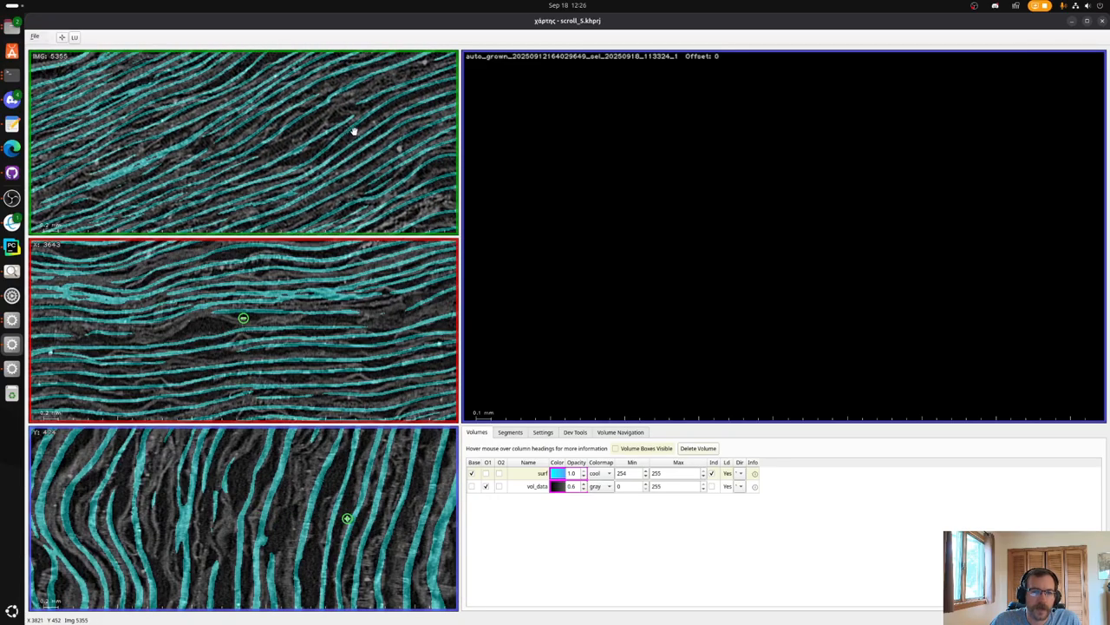
{"action": "left_click_drag", "start_coordinate": [354, 131], "coordinate": [330, 179]}
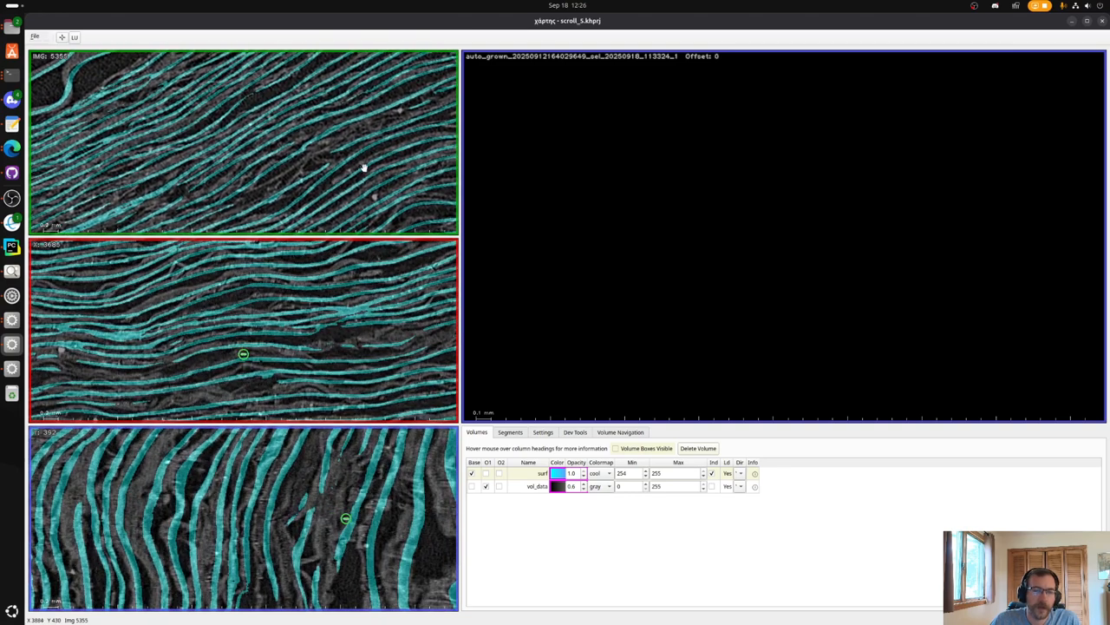
{"action": "left_click", "coordinate": [354, 154]}
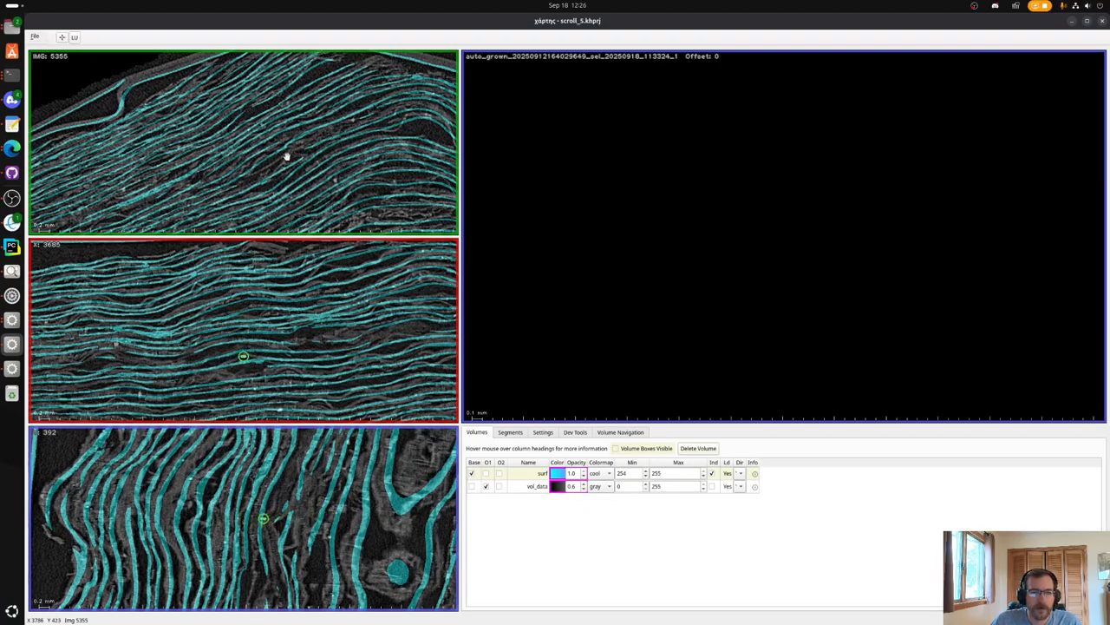
{"action": "scroll", "coordinate": [312, 146], "scroll_direction": "up", "scroll_amount": 1}
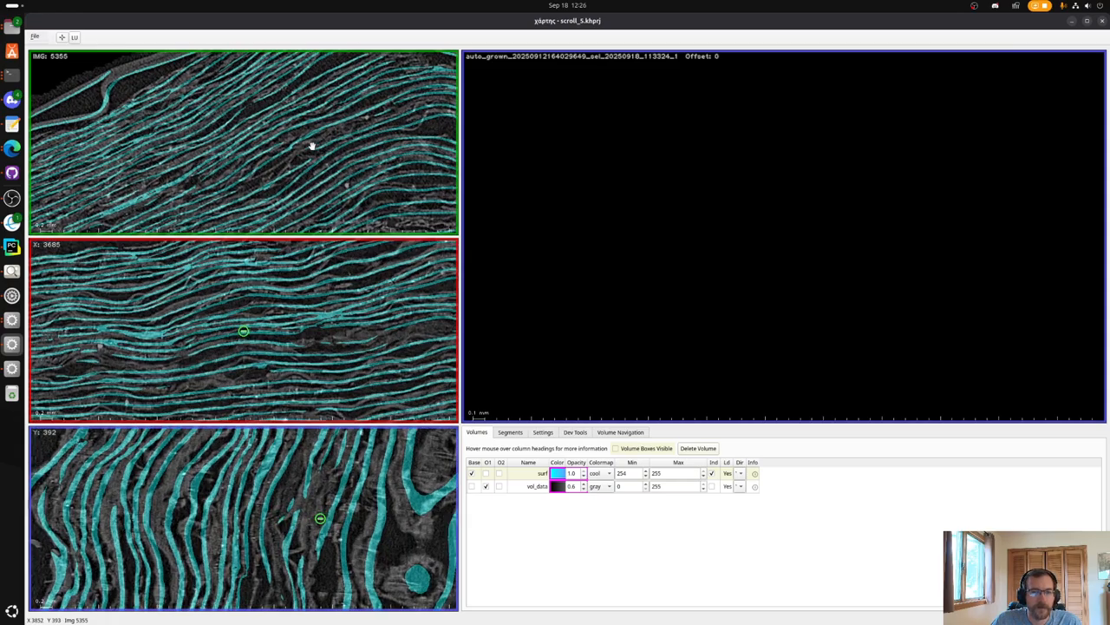
Switch vol_data's opacity to 1.0 and back to 0.6 to compare raw scan and overlay around X 3685, Y 392.
{"action": "scroll", "coordinate": [585, 488], "scroll_direction": "up", "scroll_amount": 4}
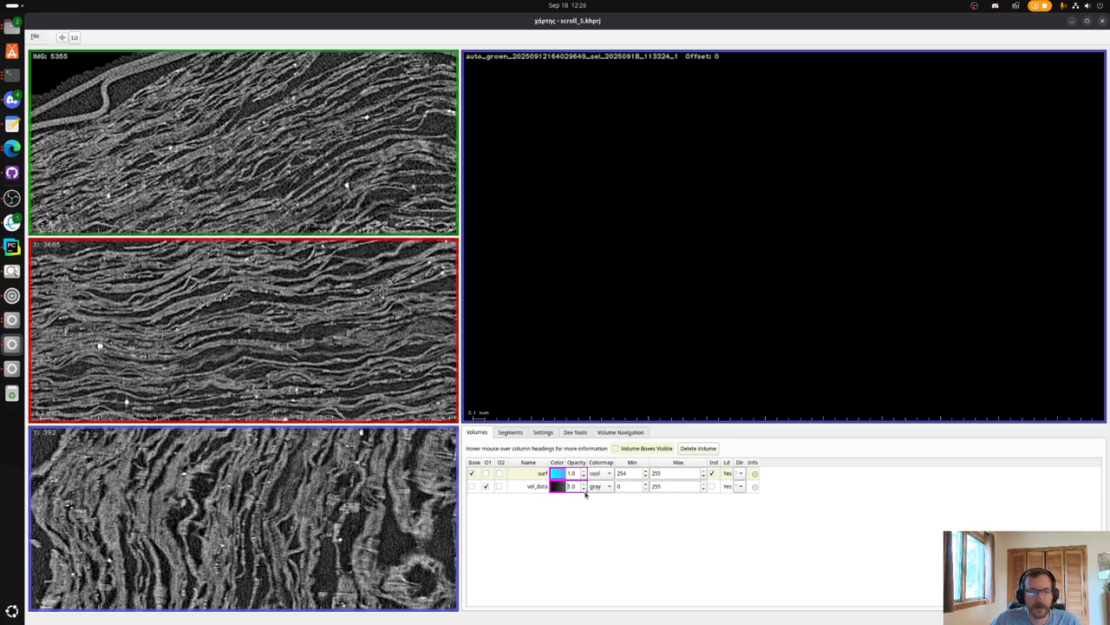
{"action": "scroll", "coordinate": [586, 493], "scroll_direction": "down", "scroll_amount": 4}
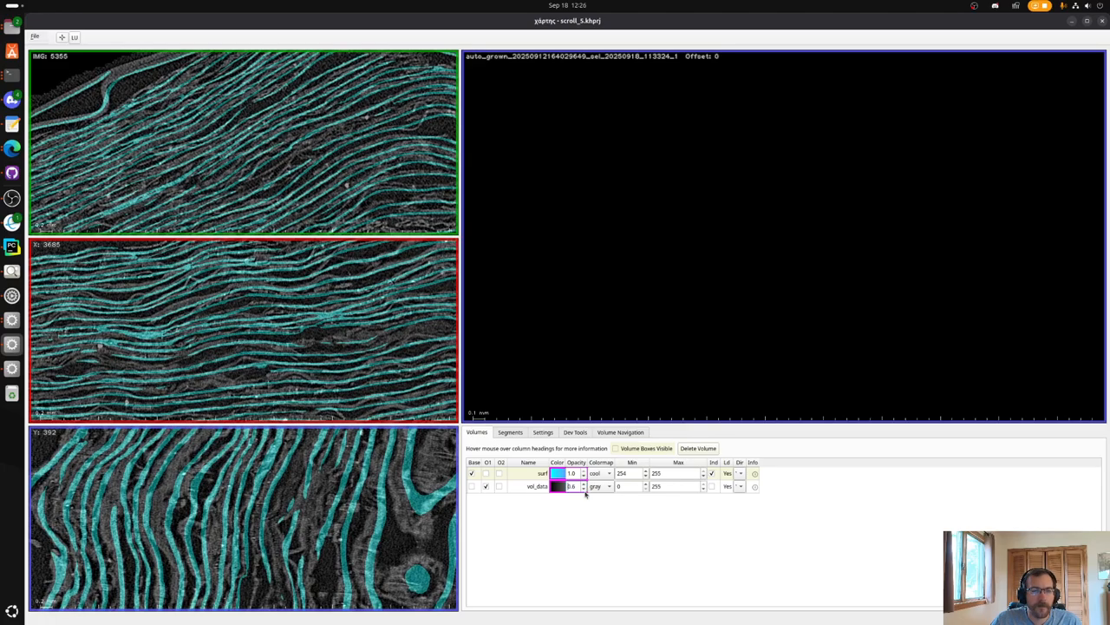
{"action": "scroll", "coordinate": [291, 183], "scroll_direction": "down", "scroll_amount": 2}
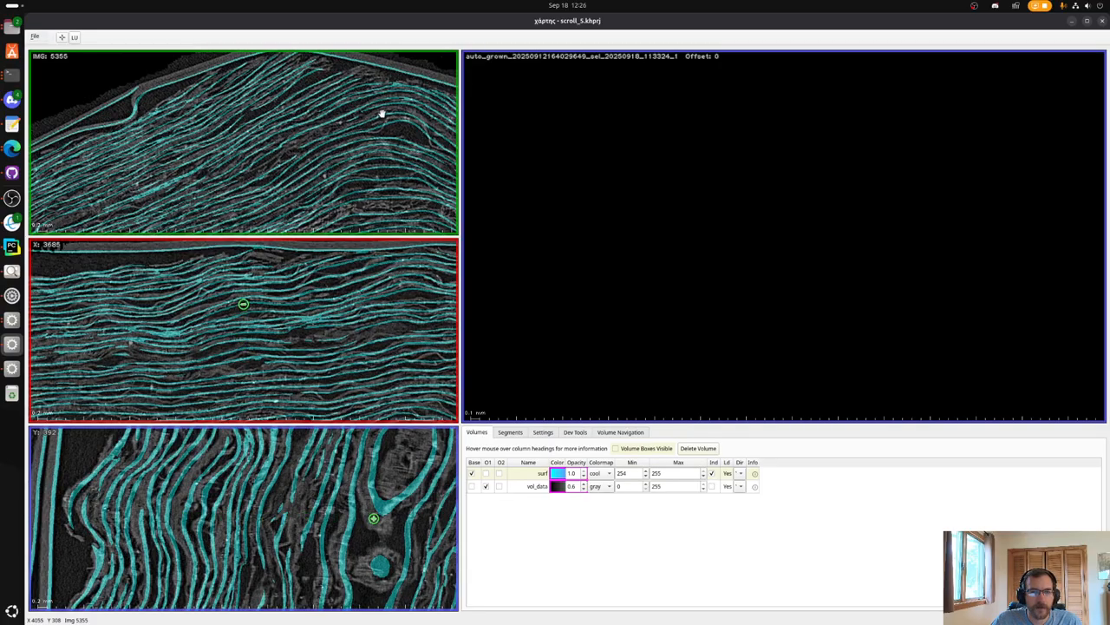
{"action": "scroll", "coordinate": [359, 118], "scroll_direction": "up", "scroll_amount": 1}
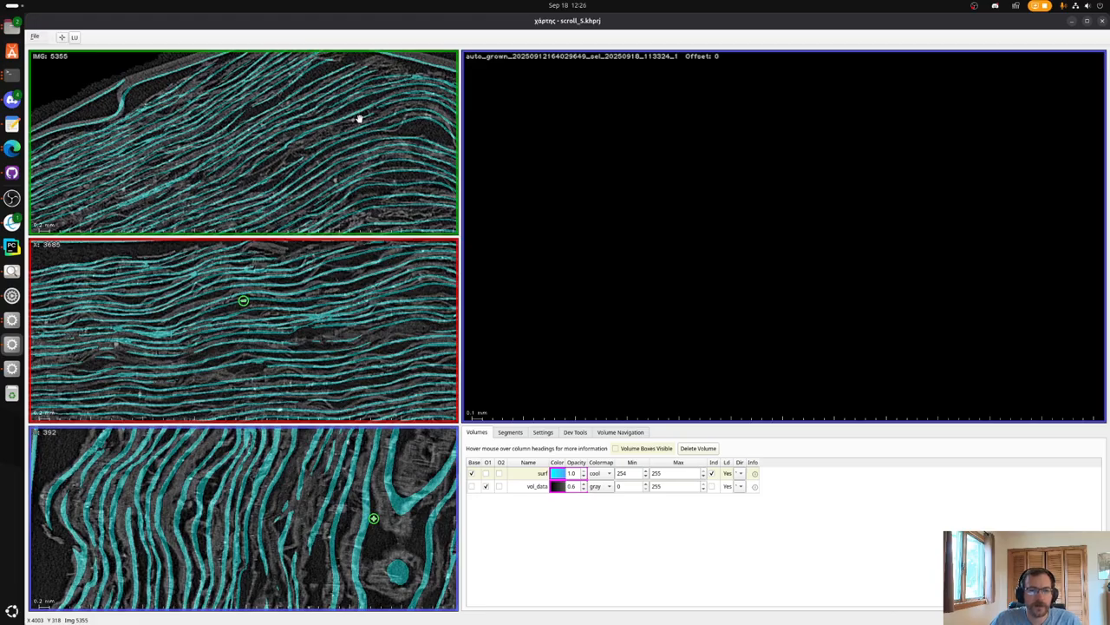
{"action": "scroll", "coordinate": [360, 118], "scroll_direction": "up", "scroll_amount": 1}
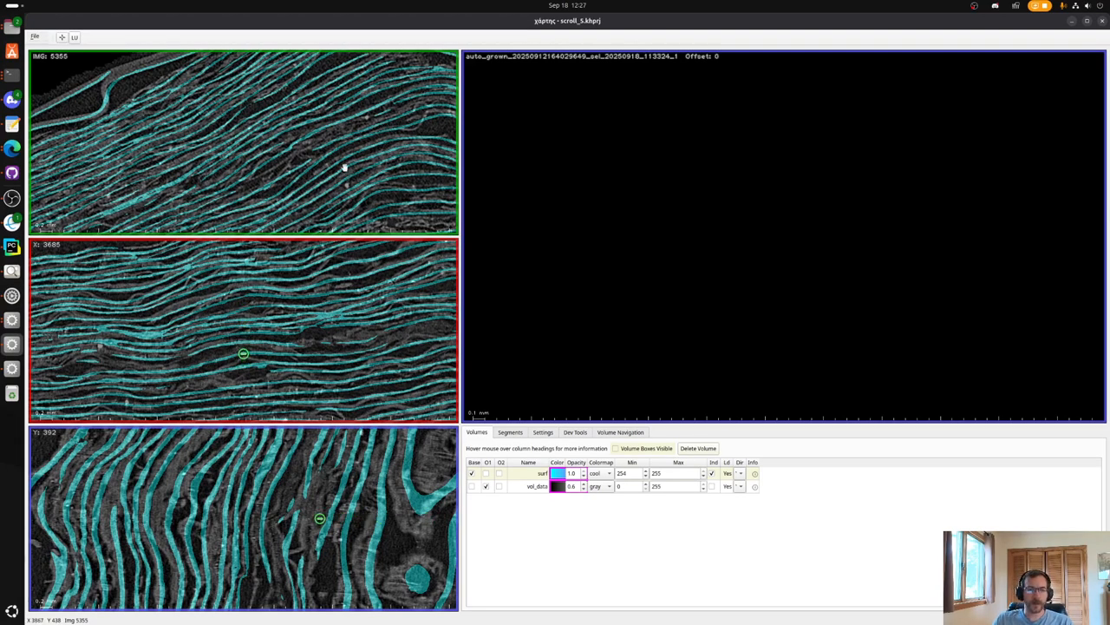
Examine the surface overlay along the outer wraps of slice IMG 5355 out to about X 5416 and back to X 4630.
{"action": "left_click_drag", "start_coordinate": [380, 180], "coordinate": [308, 177]}
{"action": "left_click_drag", "start_coordinate": [409, 203], "coordinate": [181, 137]}
{"action": "left_click_drag", "start_coordinate": [337, 186], "coordinate": [174, 145]}
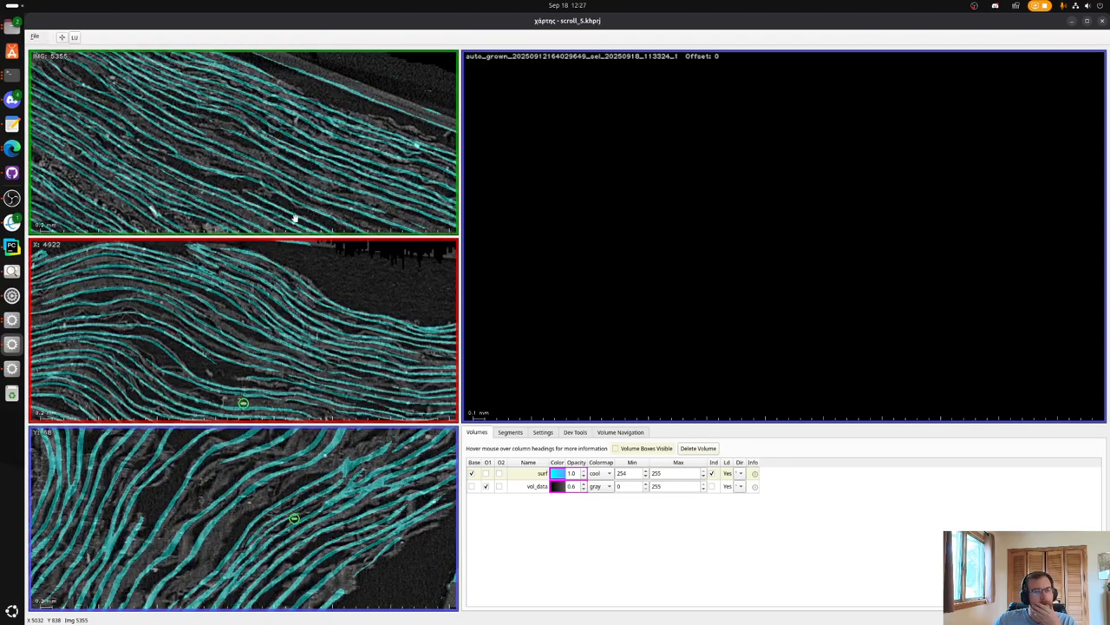
{"action": "left_click_drag", "start_coordinate": [291, 213], "coordinate": [245, 141]}
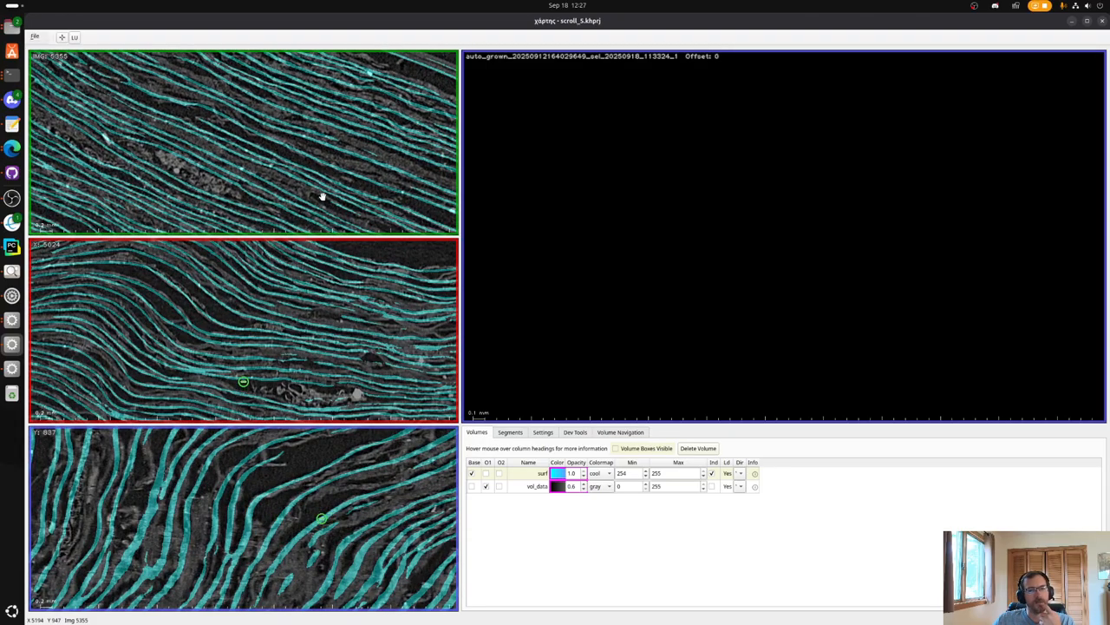
{"action": "left_click_drag", "start_coordinate": [339, 200], "coordinate": [209, 127]}
{"action": "left_click_drag", "start_coordinate": [310, 151], "coordinate": [313, 195]}
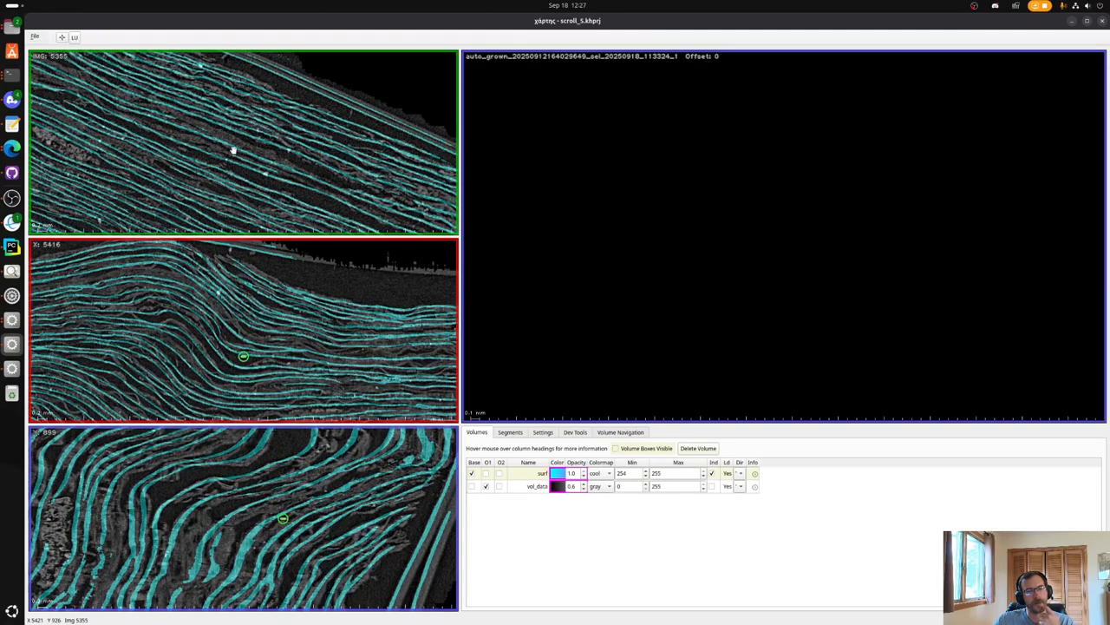
{"action": "left_click_drag", "start_coordinate": [161, 124], "coordinate": [304, 181]}
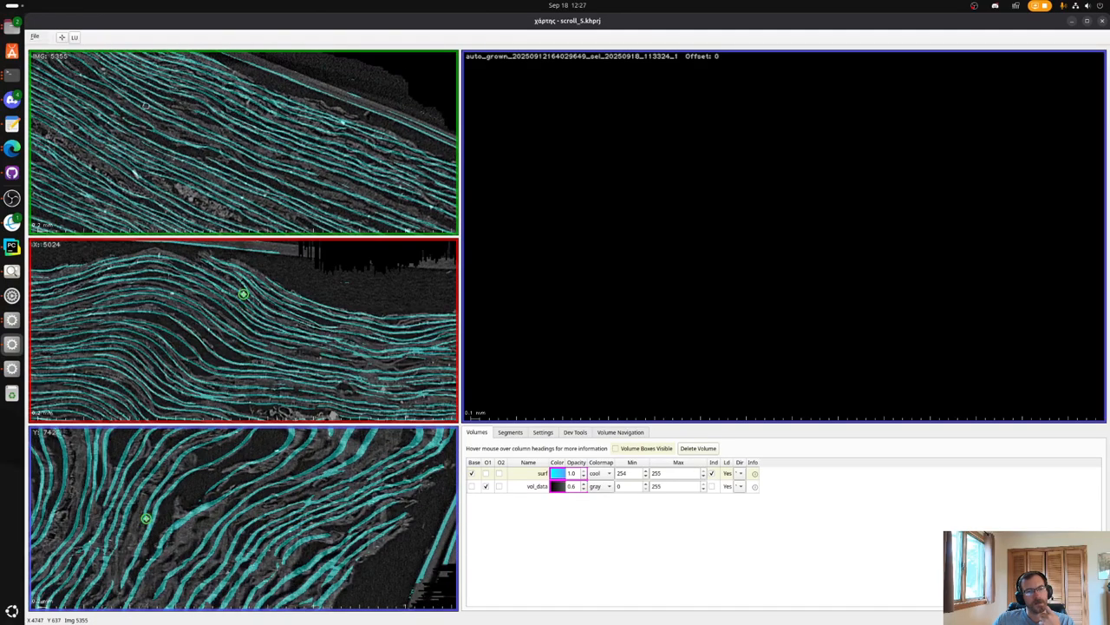
{"action": "left_click_drag", "start_coordinate": [148, 109], "coordinate": [178, 126]}
{"action": "left_click_drag", "start_coordinate": [134, 99], "coordinate": [242, 154]}
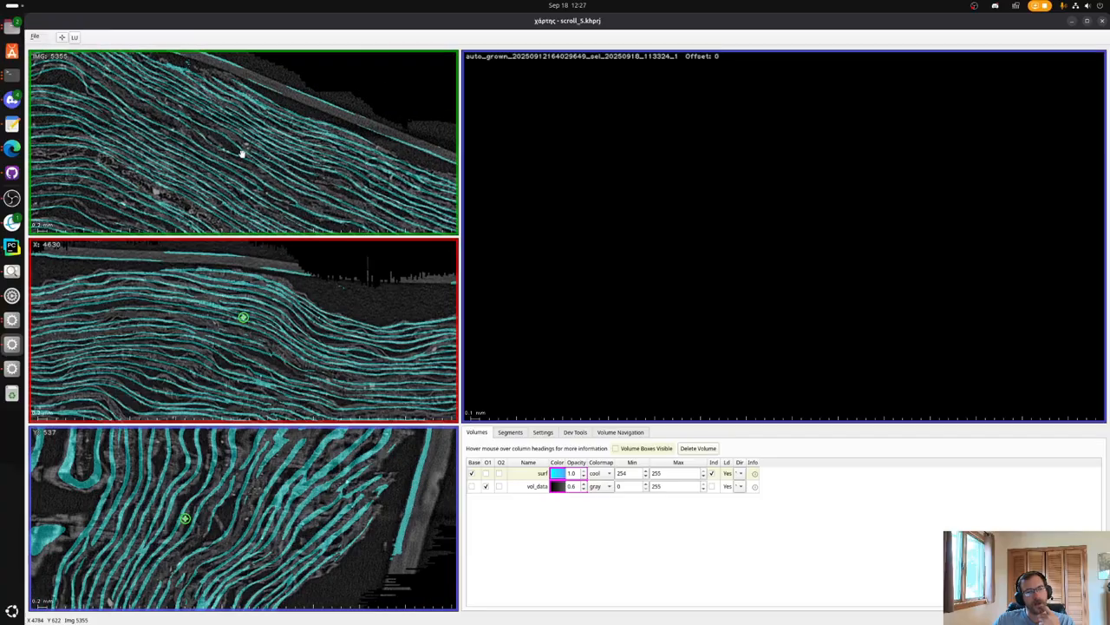
Examine the surface overlay in slice IMG 5355 from the outer wraps near X 4630 to the inner sheets around X 6191.
{"action": "left_click_drag", "start_coordinate": [382, 222], "coordinate": [251, 177]}
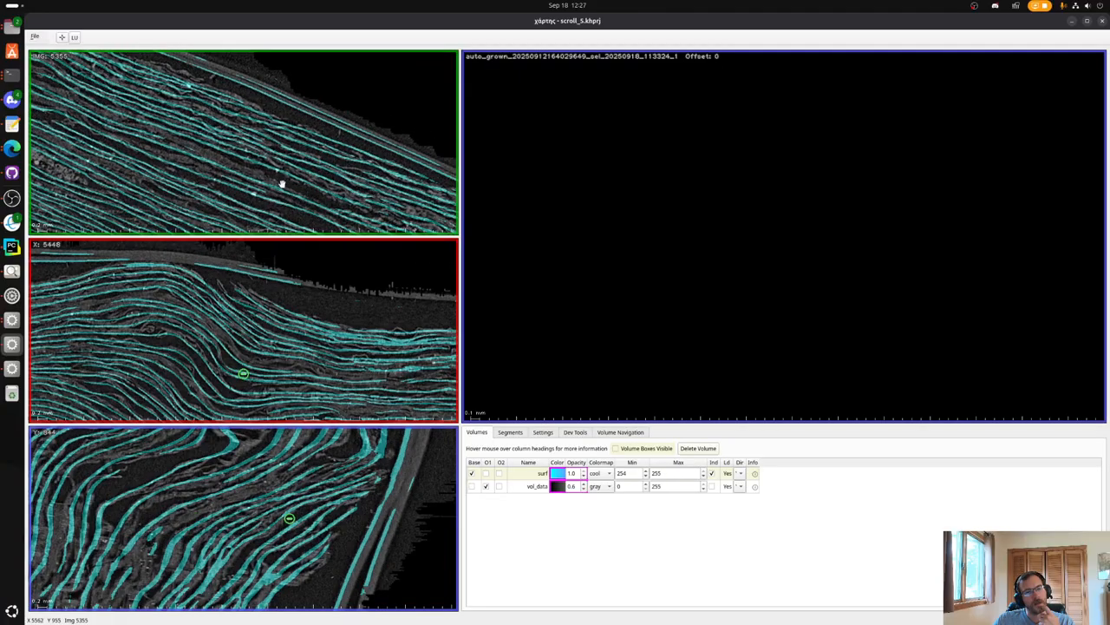
{"action": "left_click_drag", "start_coordinate": [152, 146], "coordinate": [265, 194]}
{"action": "left_click_drag", "start_coordinate": [339, 211], "coordinate": [368, 188]}
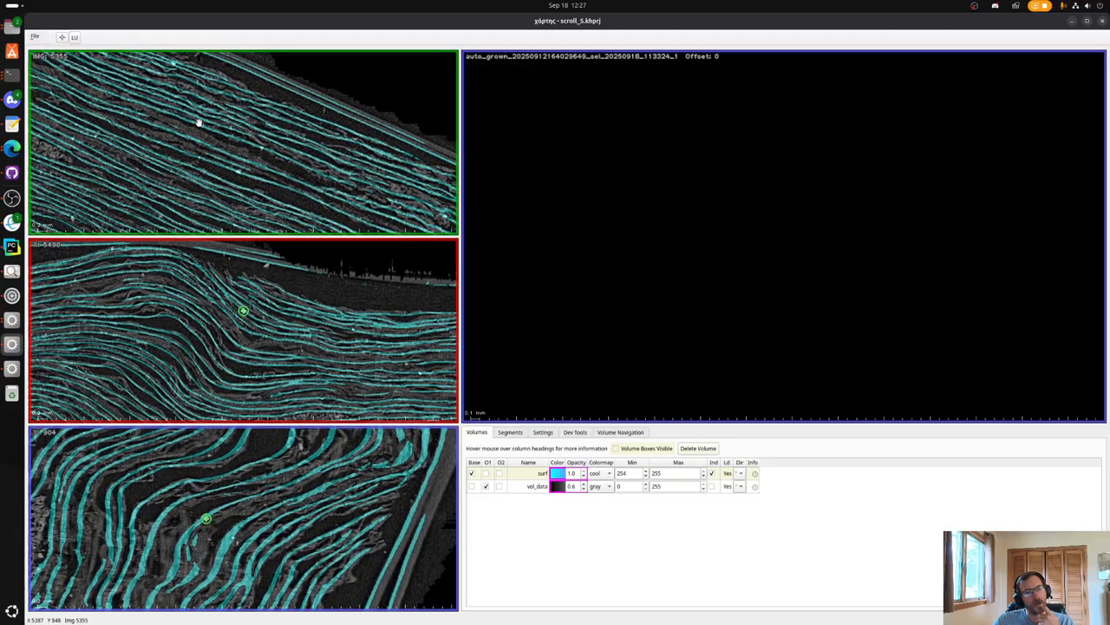
{"action": "left_click_drag", "start_coordinate": [199, 119], "coordinate": [215, 146]}
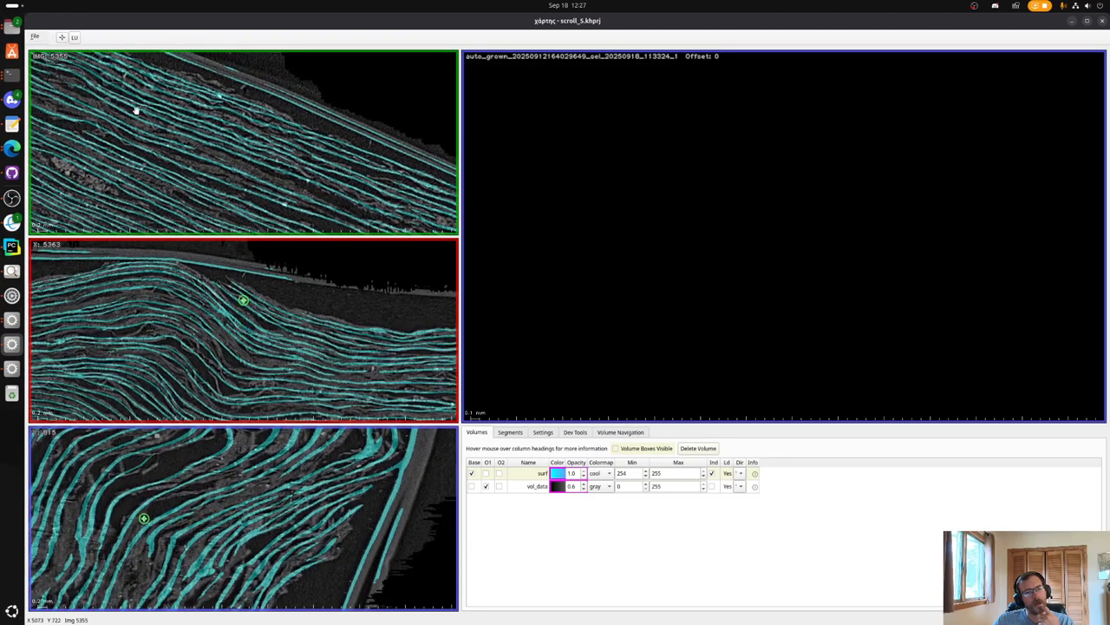
{"action": "left_click_drag", "start_coordinate": [92, 91], "coordinate": [158, 127]}
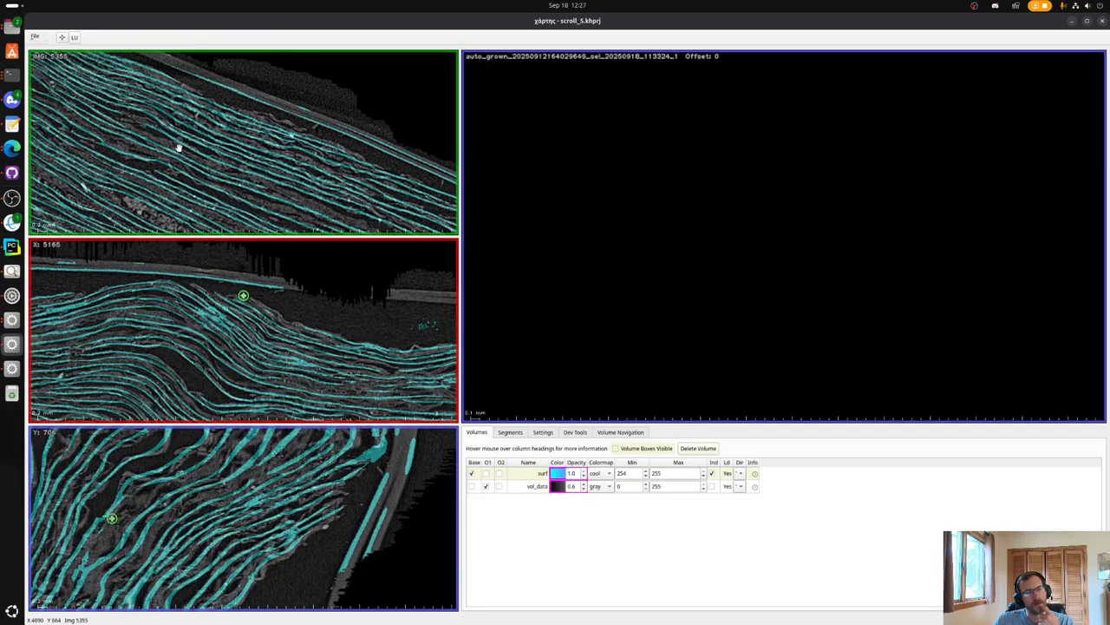
{"action": "left_click_drag", "start_coordinate": [260, 186], "coordinate": [162, 137]}
{"action": "mouse_move", "coordinate": [340, 198]}
{"action": "left_mouse_down"}
{"action": "mouse_move", "coordinate": [224, 139]}
{"action": "mouse_move", "coordinate": [241, 153]}
{"action": "left_mouse_up"}
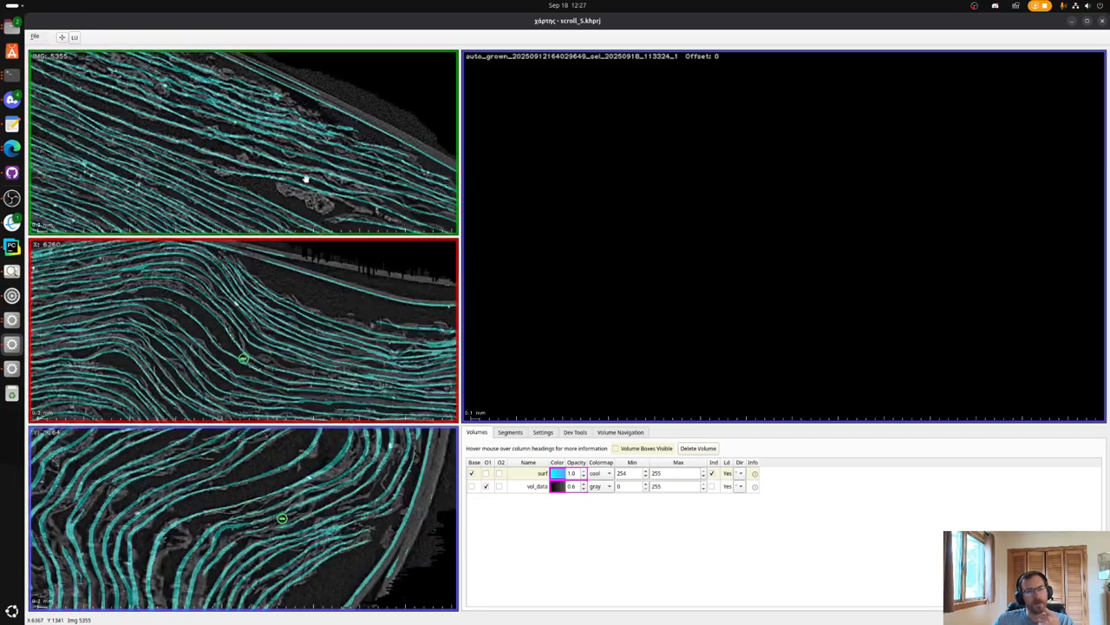
{"action": "left_click_drag", "start_coordinate": [78, 121], "coordinate": [258, 156]}
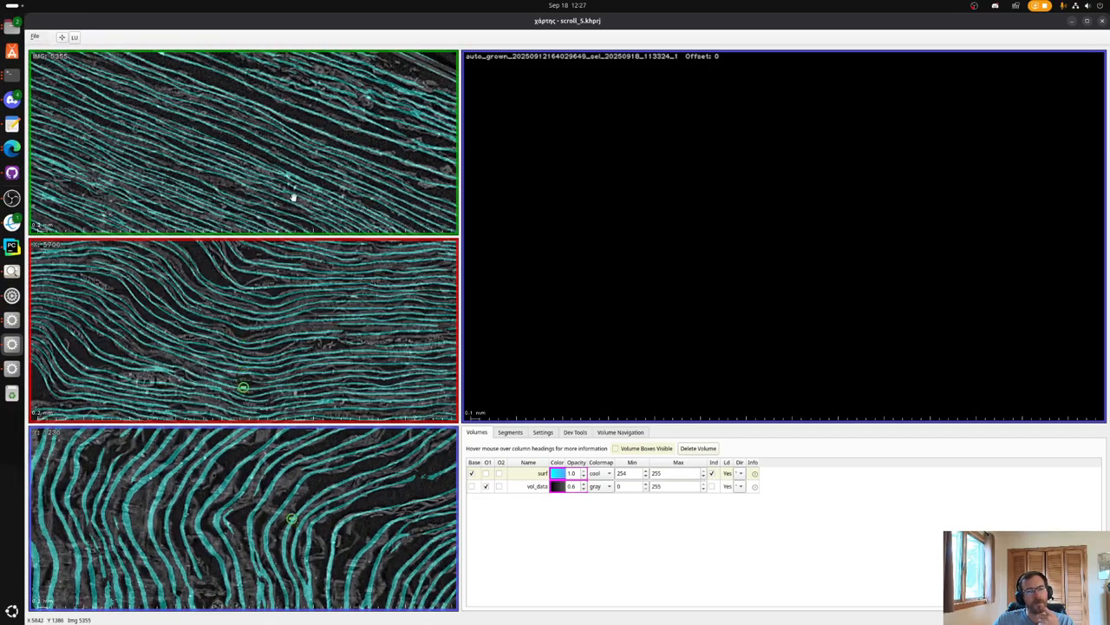
{"action": "left_click_drag", "start_coordinate": [293, 196], "coordinate": [185, 85]}
{"action": "left_click_drag", "start_coordinate": [338, 198], "coordinate": [264, 140]}
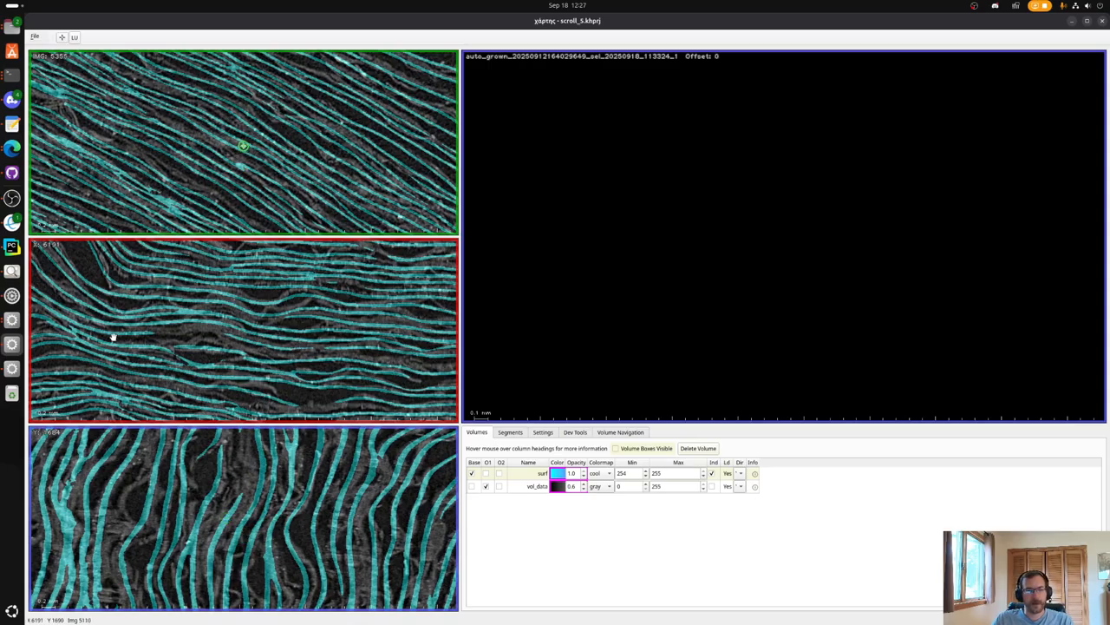
Examine the surface overlay along the X 6191 slice, from about IMG 4786 through the damaged area near IMG 7076 to IMG 8365.
{"action": "left_click_drag", "start_coordinate": [394, 364], "coordinate": [433, 336]}
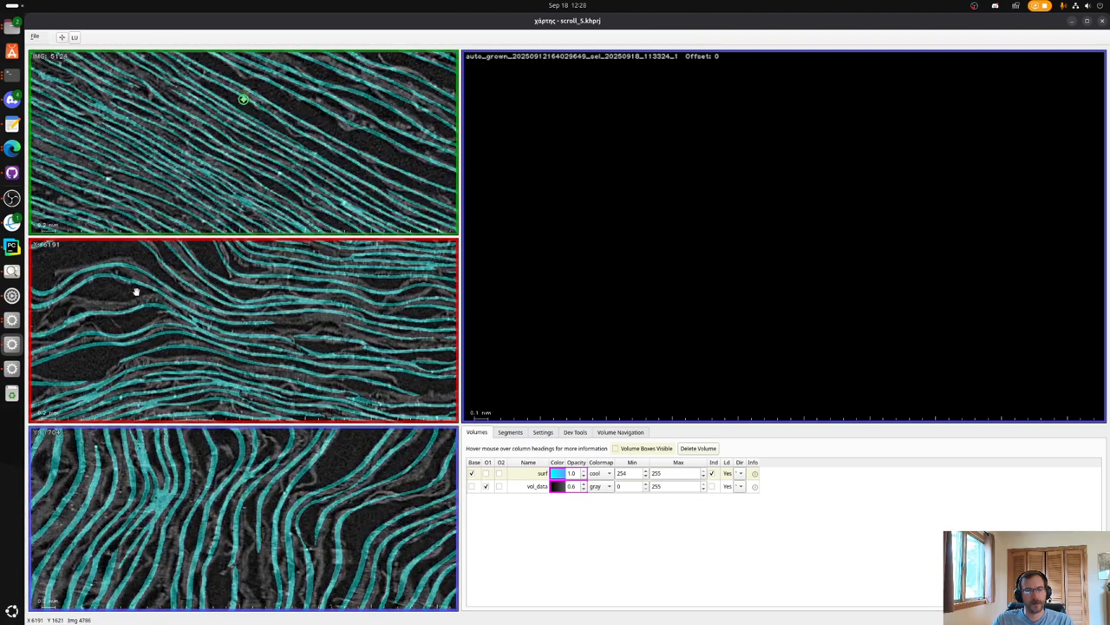
{"action": "left_click_drag", "start_coordinate": [361, 315], "coordinate": [270, 372]}
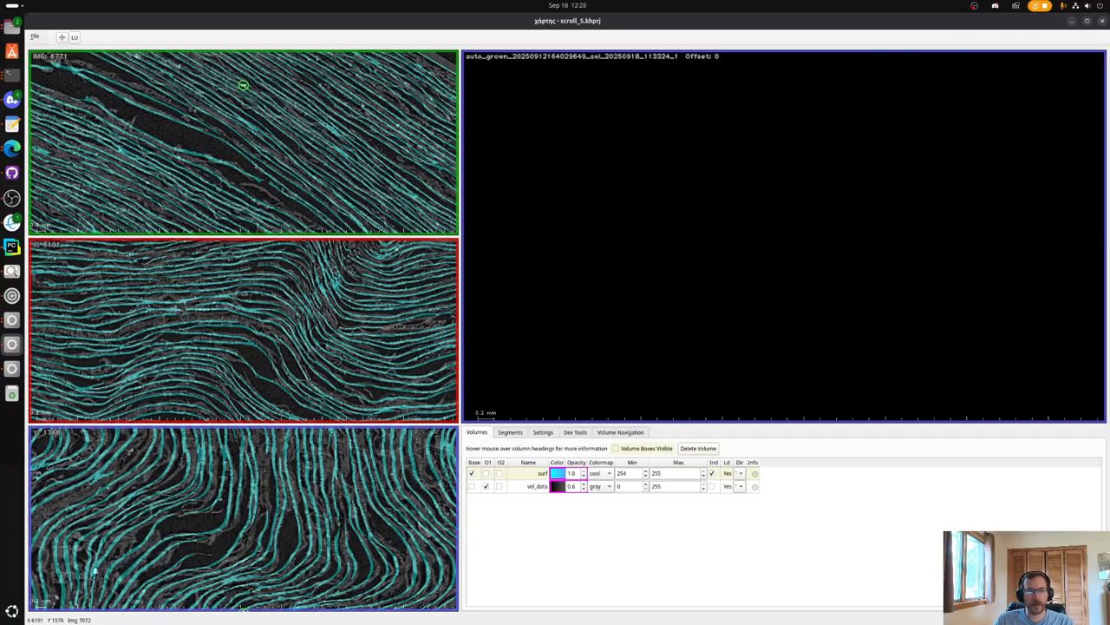
{"action": "left_click_drag", "start_coordinate": [357, 358], "coordinate": [380, 349]}
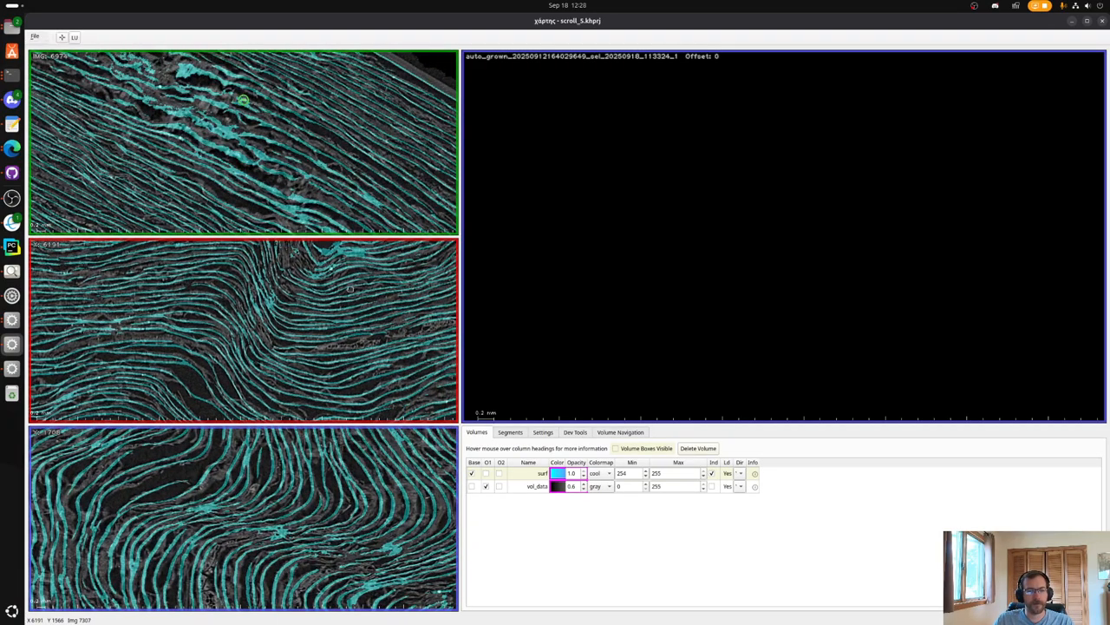
{"action": "left_click_drag", "start_coordinate": [349, 289], "coordinate": [319, 328]}
{"action": "left_click_drag", "start_coordinate": [362, 374], "coordinate": [236, 298]}
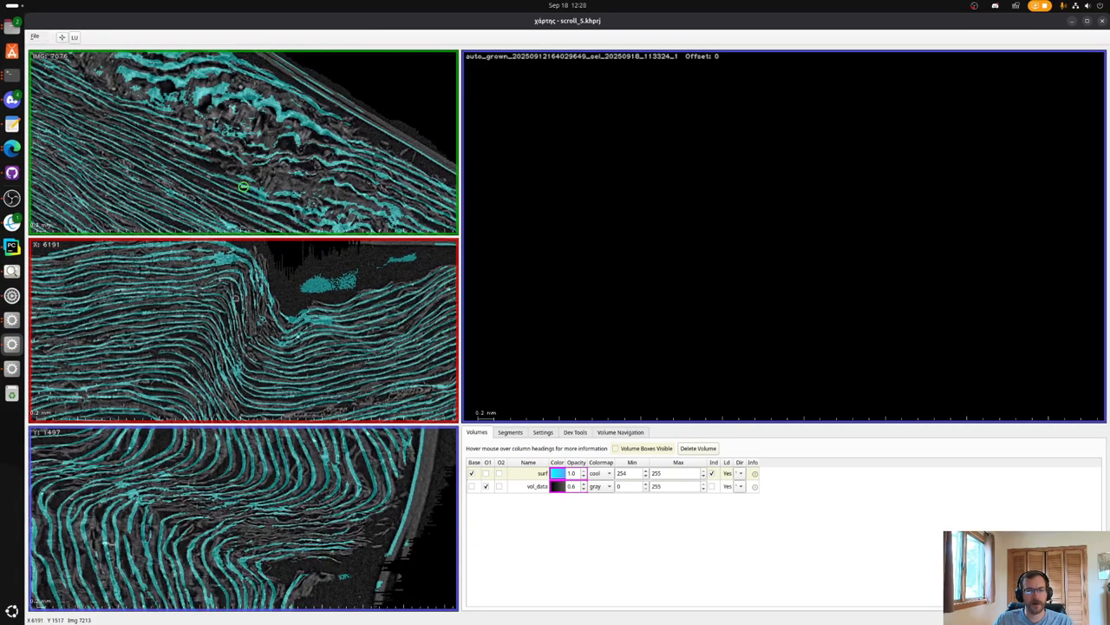
{"action": "left_click_drag", "start_coordinate": [330, 364], "coordinate": [268, 347]}
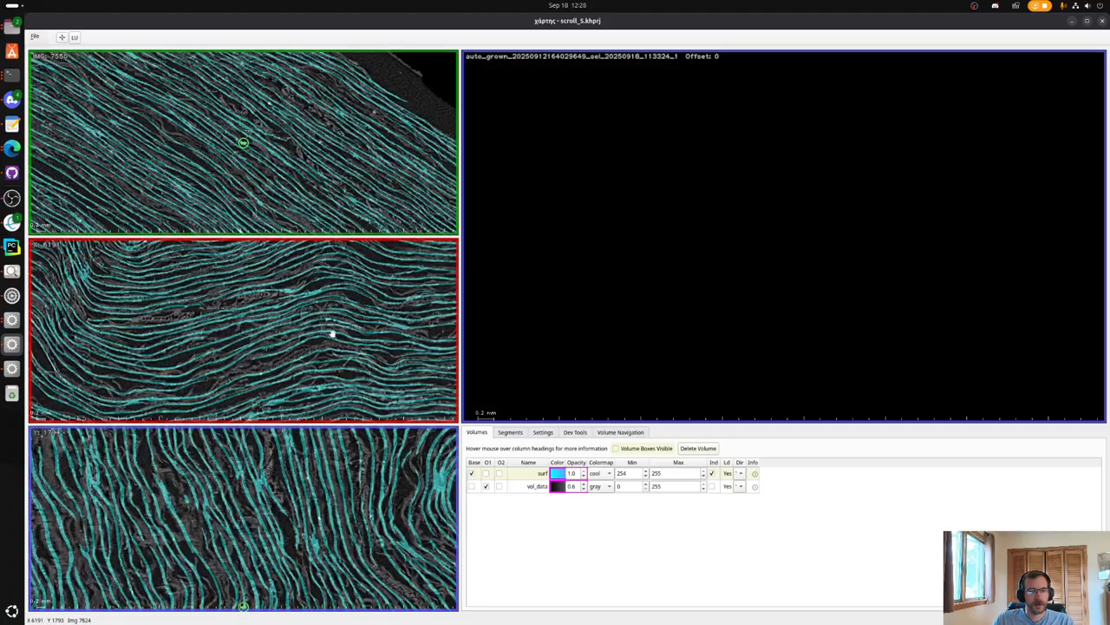
{"action": "left_click_drag", "start_coordinate": [226, 281], "coordinate": [116, 264]}
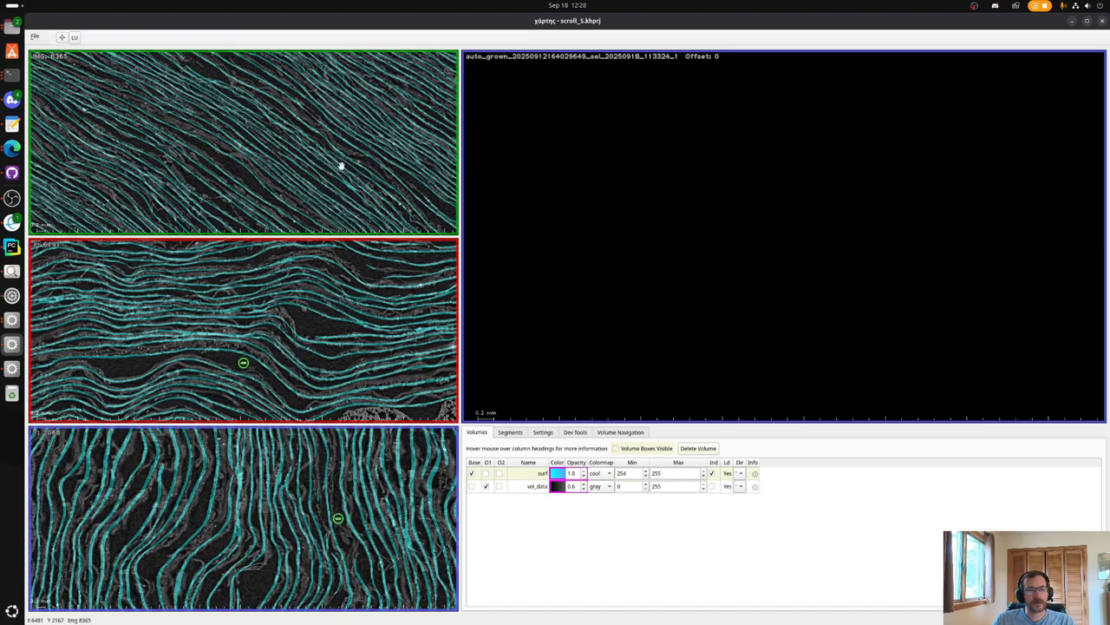
Raise vol_data's opacity to 1.0 and inspect the bare scan in slice IMG 8365 from X 6379 to about X 4747.
{"action": "scroll", "coordinate": [341, 165], "scroll_direction": "down", "scroll_amount": 3}
{"action": "scroll", "coordinate": [286, 177], "scroll_direction": "up", "scroll_amount": 5}
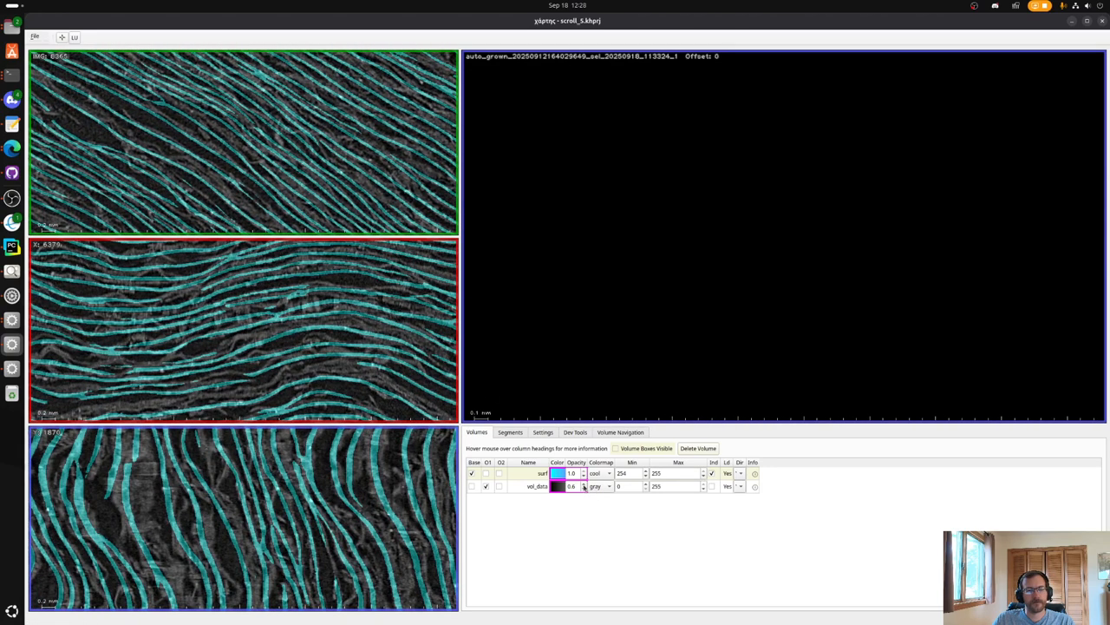
{"action": "scroll", "coordinate": [583, 488], "scroll_direction": "up", "scroll_amount": 4}
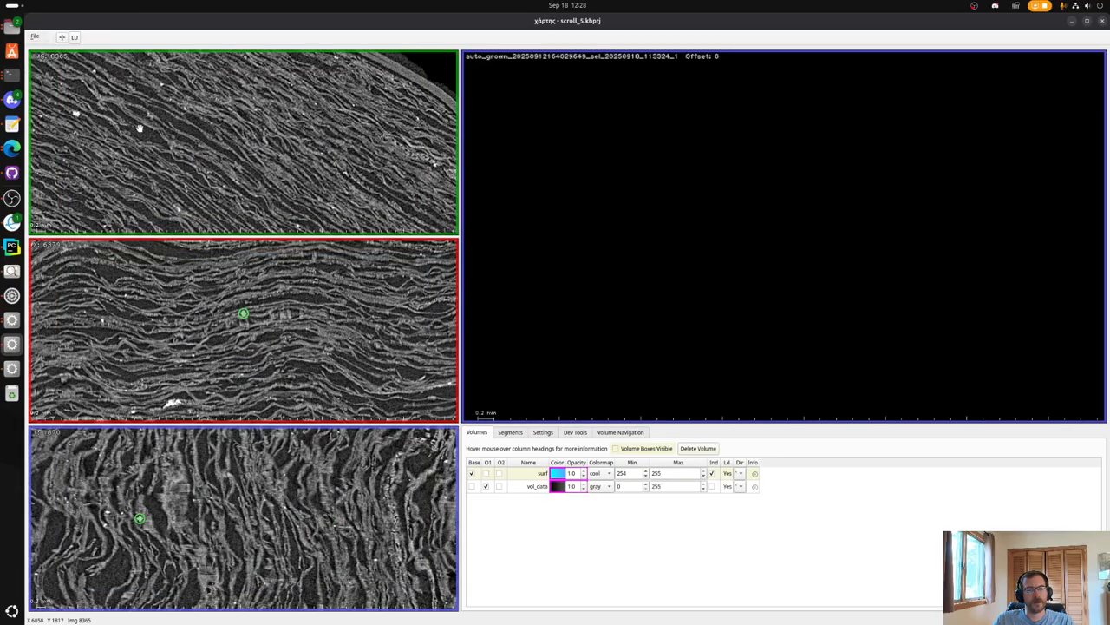
{"action": "left_click_drag", "start_coordinate": [138, 127], "coordinate": [425, 384]}
{"action": "left_click_drag", "start_coordinate": [95, 150], "coordinate": [223, 146]}
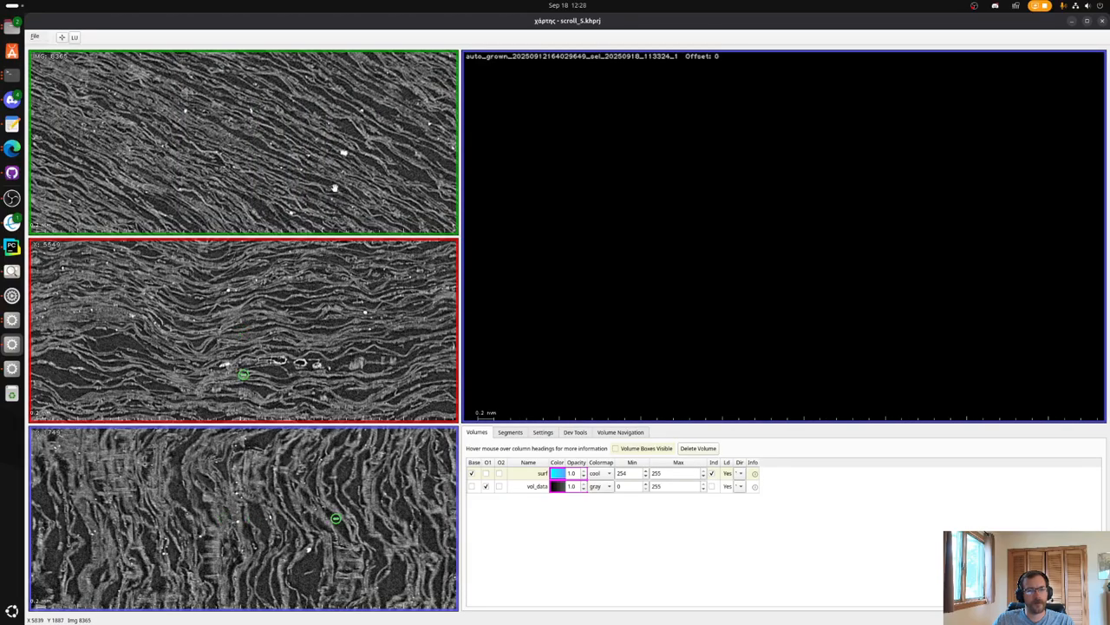
{"action": "left_click_drag", "start_coordinate": [116, 171], "coordinate": [210, 351]}
{"action": "left_click_drag", "start_coordinate": [97, 170], "coordinate": [318, 185]}
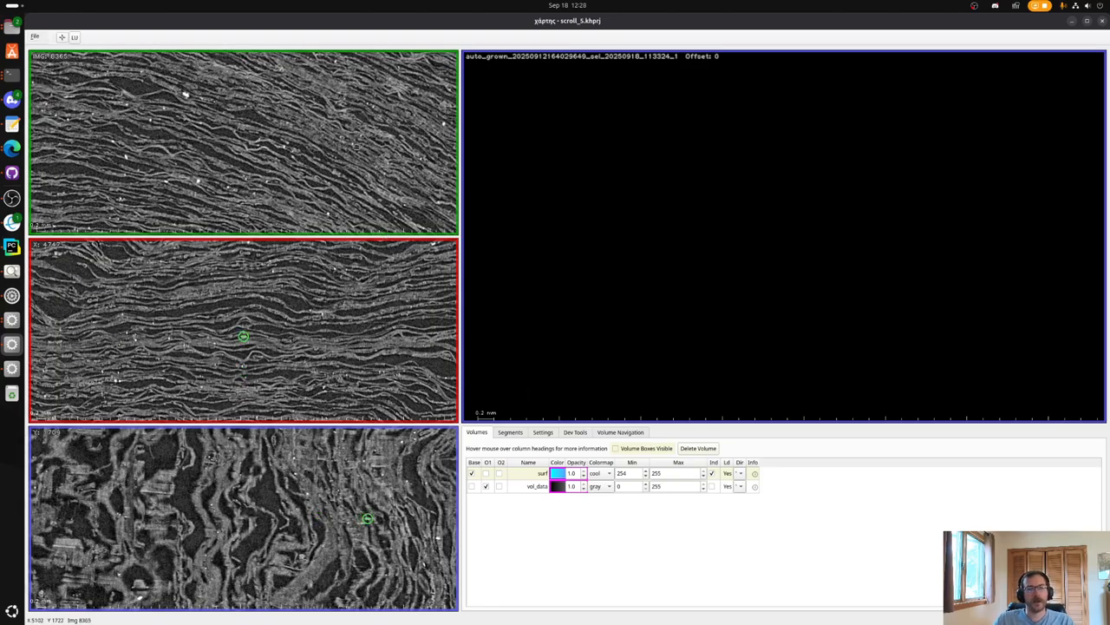
Inspect the compressed sheets of the bare scan up close in slice IMG 8365 around X 5124, Y 1712.
{"action": "scroll", "coordinate": [336, 151], "scroll_direction": "up", "scroll_amount": 5}
{"action": "left_click_drag", "start_coordinate": [336, 151], "coordinate": [270, 126]}
{"action": "scroll", "coordinate": [235, 154], "scroll_direction": "down", "scroll_amount": 3}
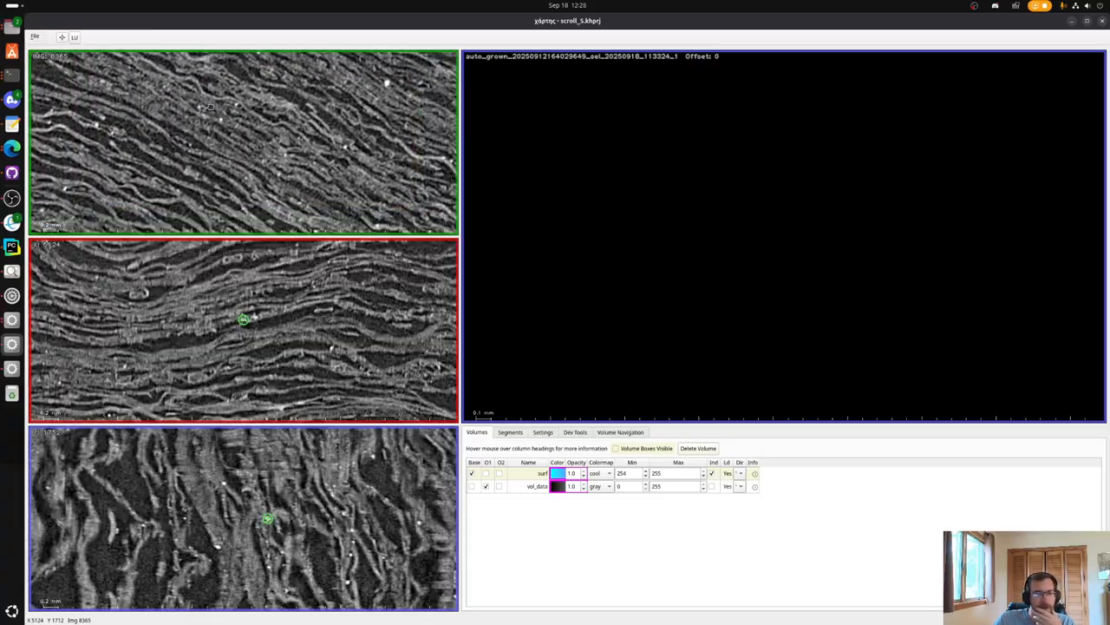
{"action": "scroll", "coordinate": [268, 123], "scroll_direction": "down", "scroll_amount": 3}
{"action": "left_click_drag", "start_coordinate": [200, 114], "coordinate": [226, 162]}
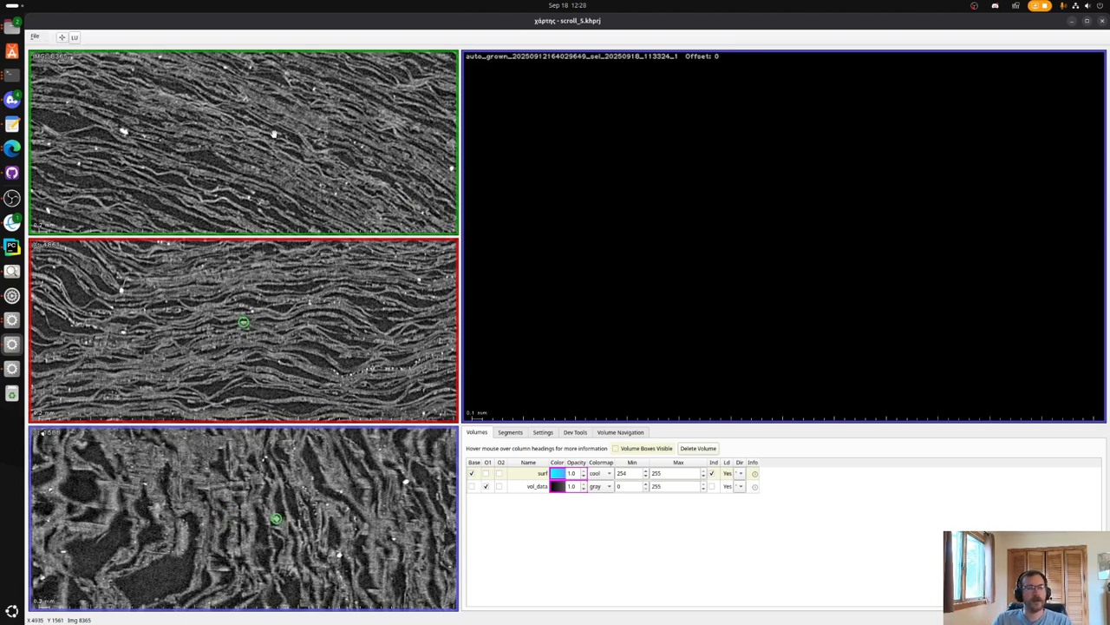
Set vol_data's opacity to 0.8 and examine the surface overlay against the scan in slice IMG 8365 over to X 3400.
{"action": "double_click", "coordinate": [584, 490]}
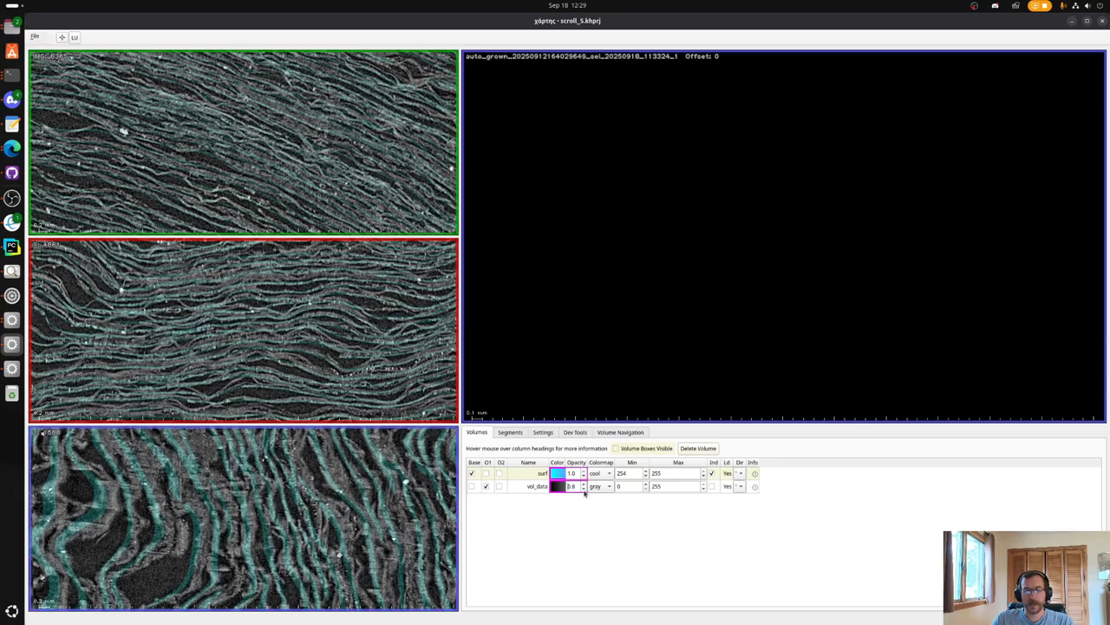
{"action": "left_click_drag", "start_coordinate": [162, 131], "coordinate": [356, 203]}
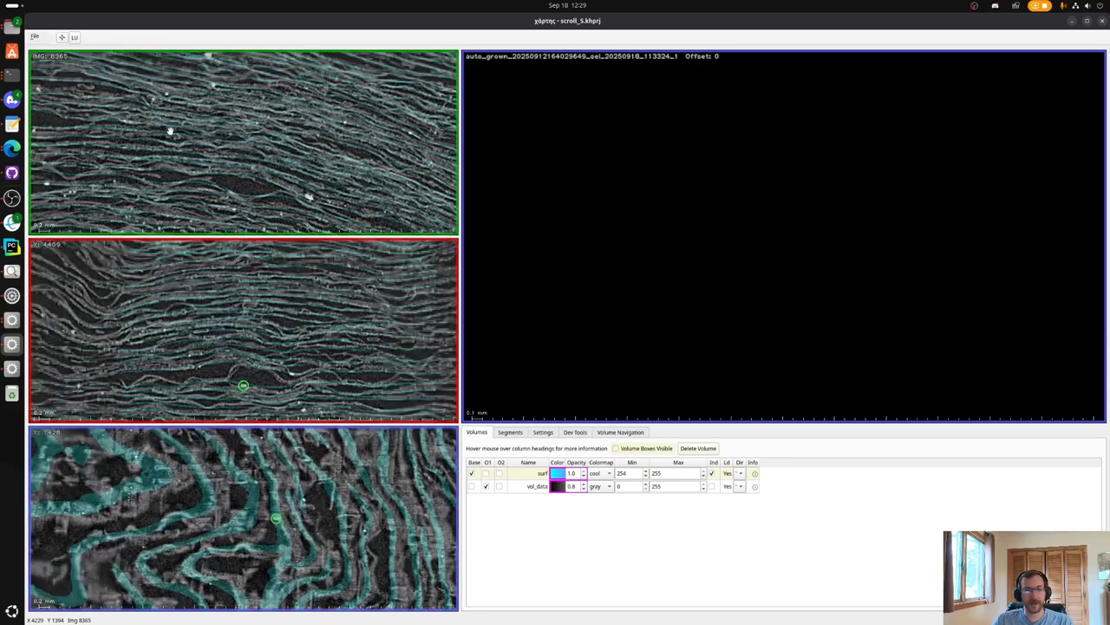
{"action": "mouse_move", "coordinate": [255, 158]}
{"action": "left_mouse_down"}
{"action": "mouse_move", "coordinate": [232, 139]}
{"action": "mouse_move", "coordinate": [298, 159]}
{"action": "left_mouse_up"}
{"action": "left_click_drag", "start_coordinate": [144, 154], "coordinate": [532, 165]}
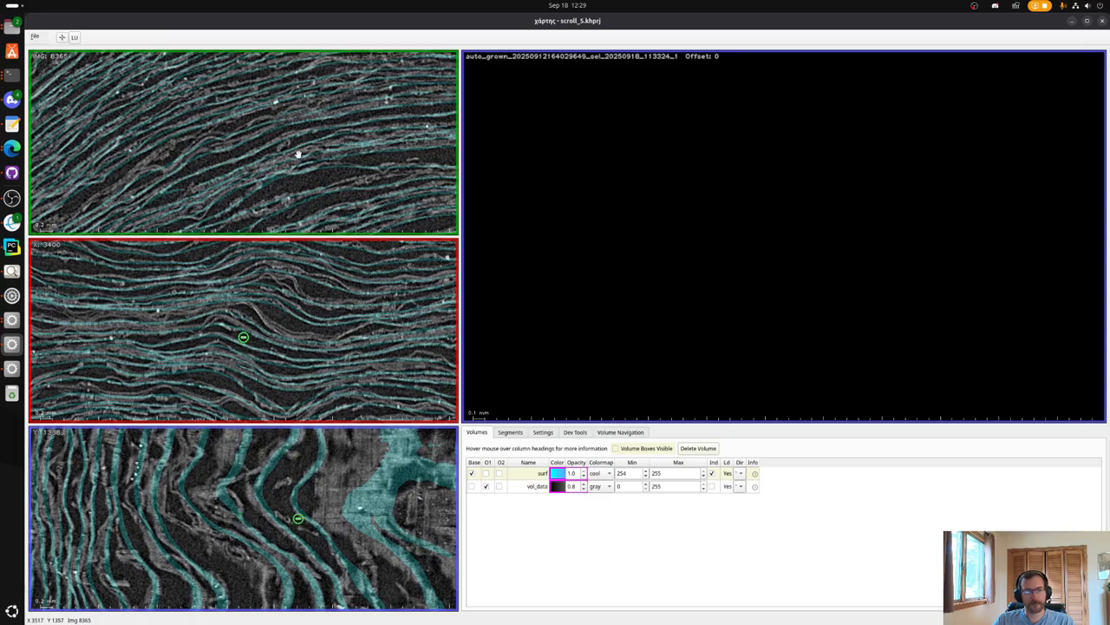
{"action": "scroll", "coordinate": [299, 154], "scroll_direction": "down", "scroll_amount": 1}
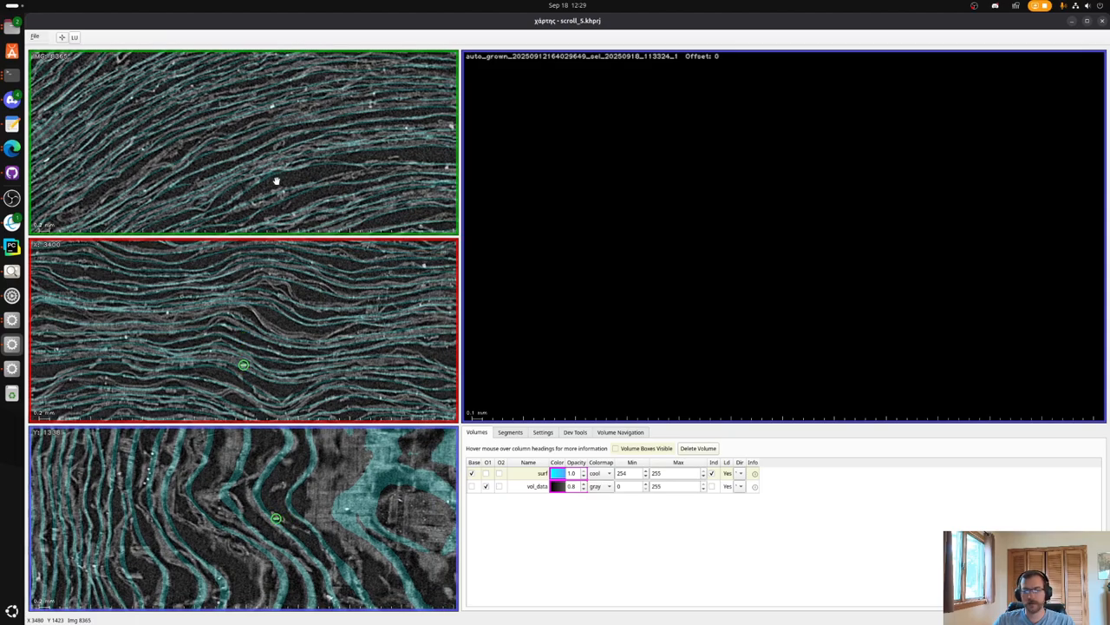